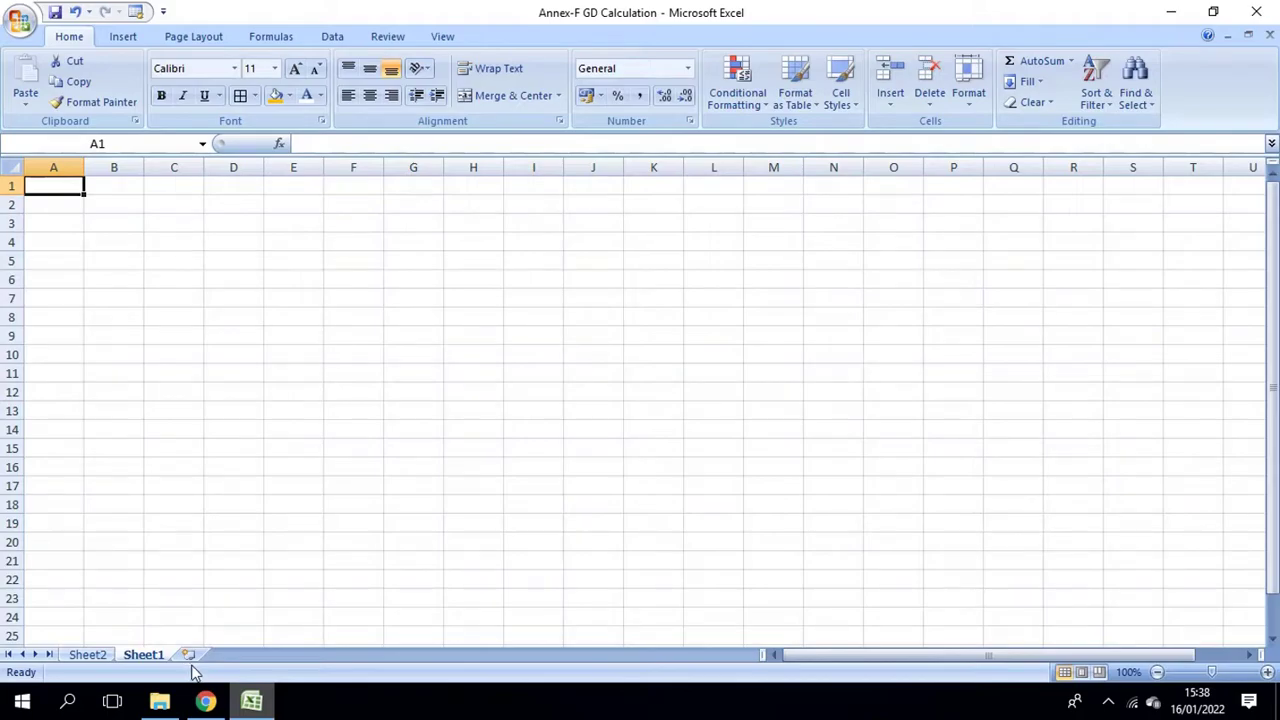
- Switch to the Iris portal in Chrome and start a new voluntary Sales Tax and Federal Excise Return declaration
click(205, 701)
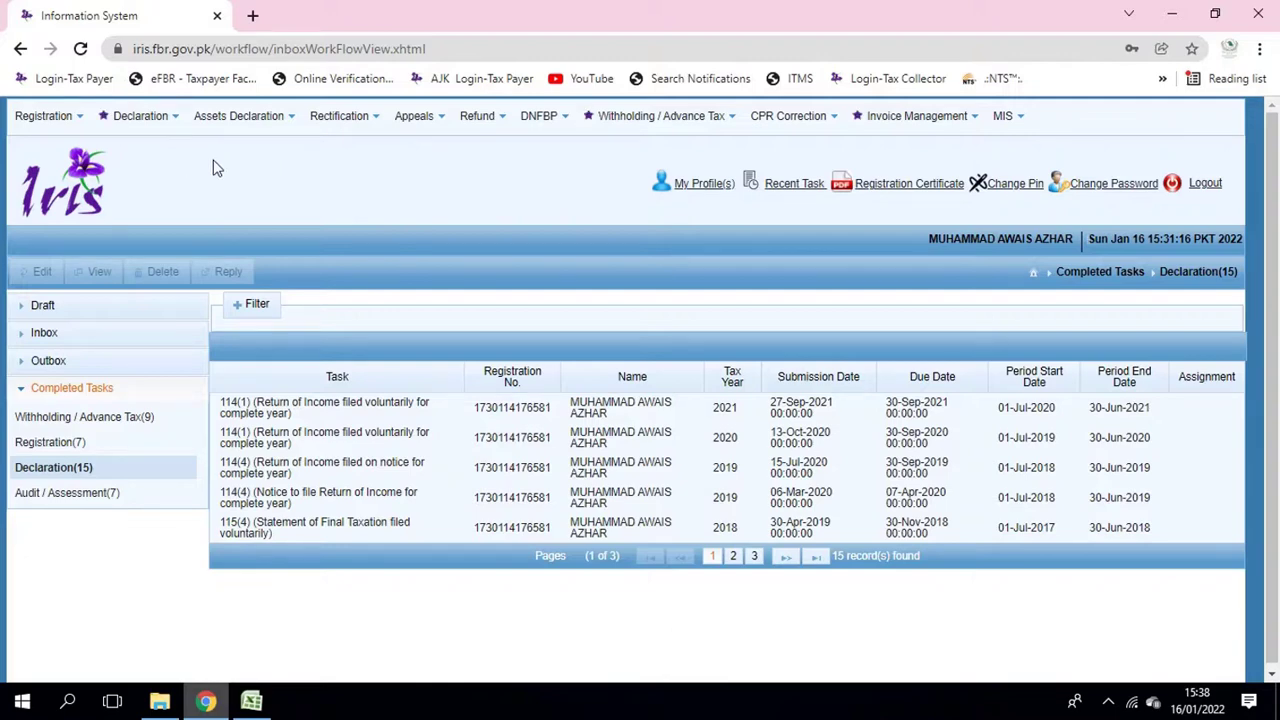
click(163, 135)
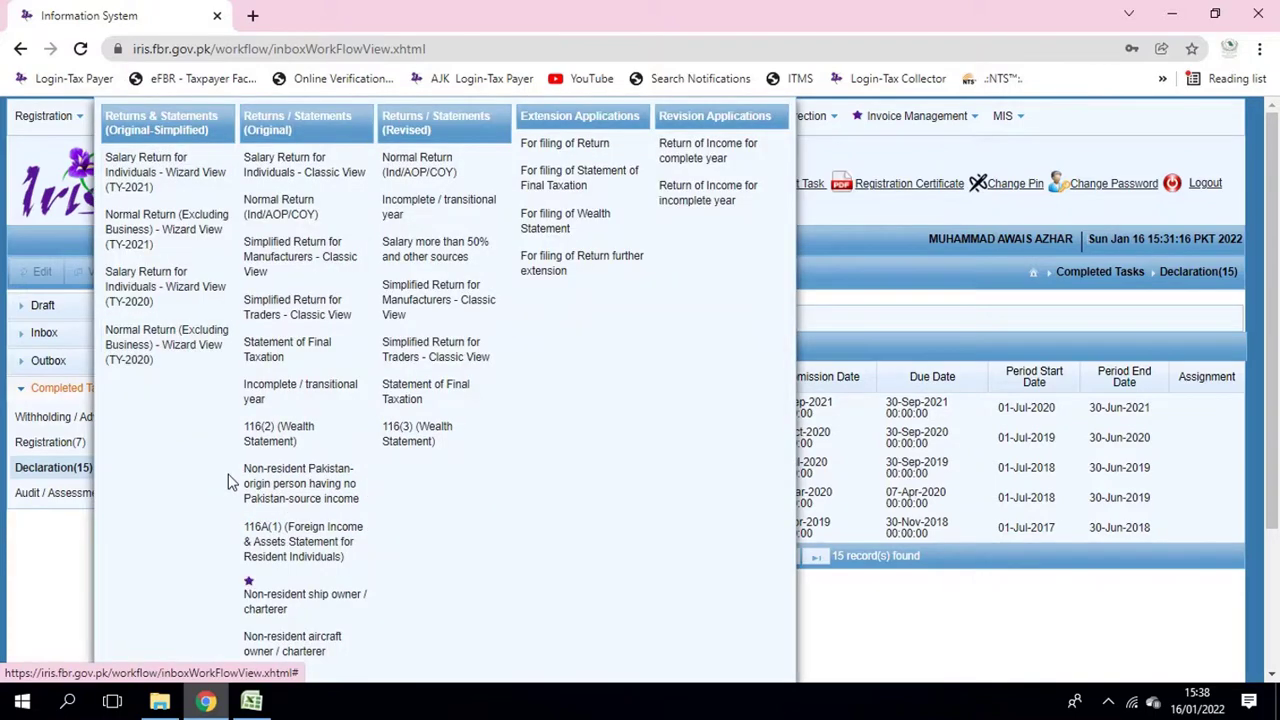
scroll(229, 483, down, 2)
click(275, 593)
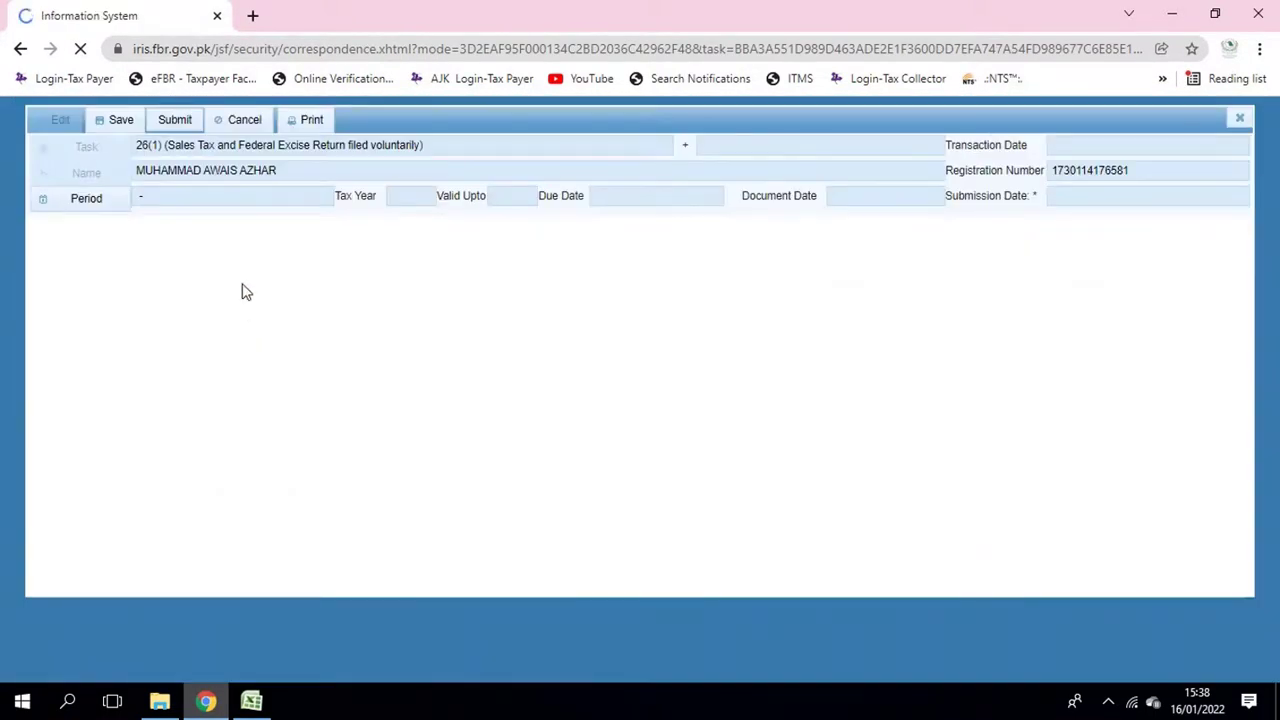
- Search tax period 2022 and select 01-Dec-2021 to 31-Dec-2021 as the return's period
click(228, 203)
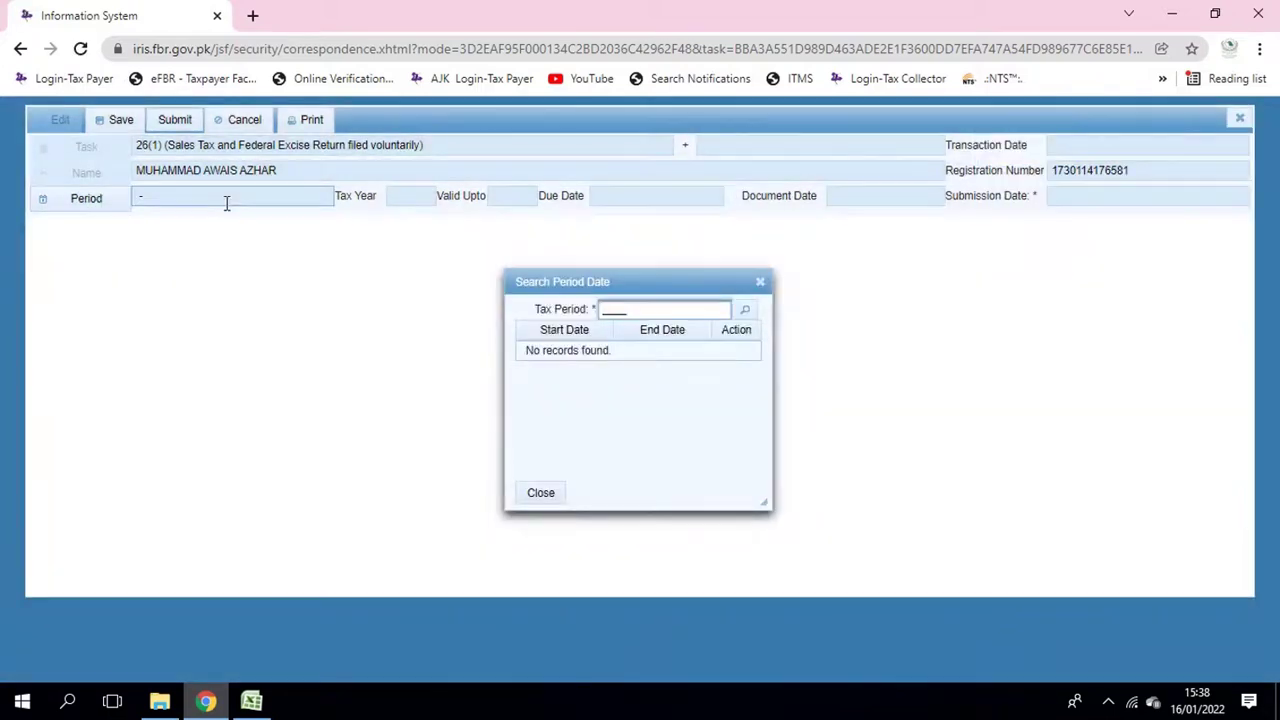
text(2022)
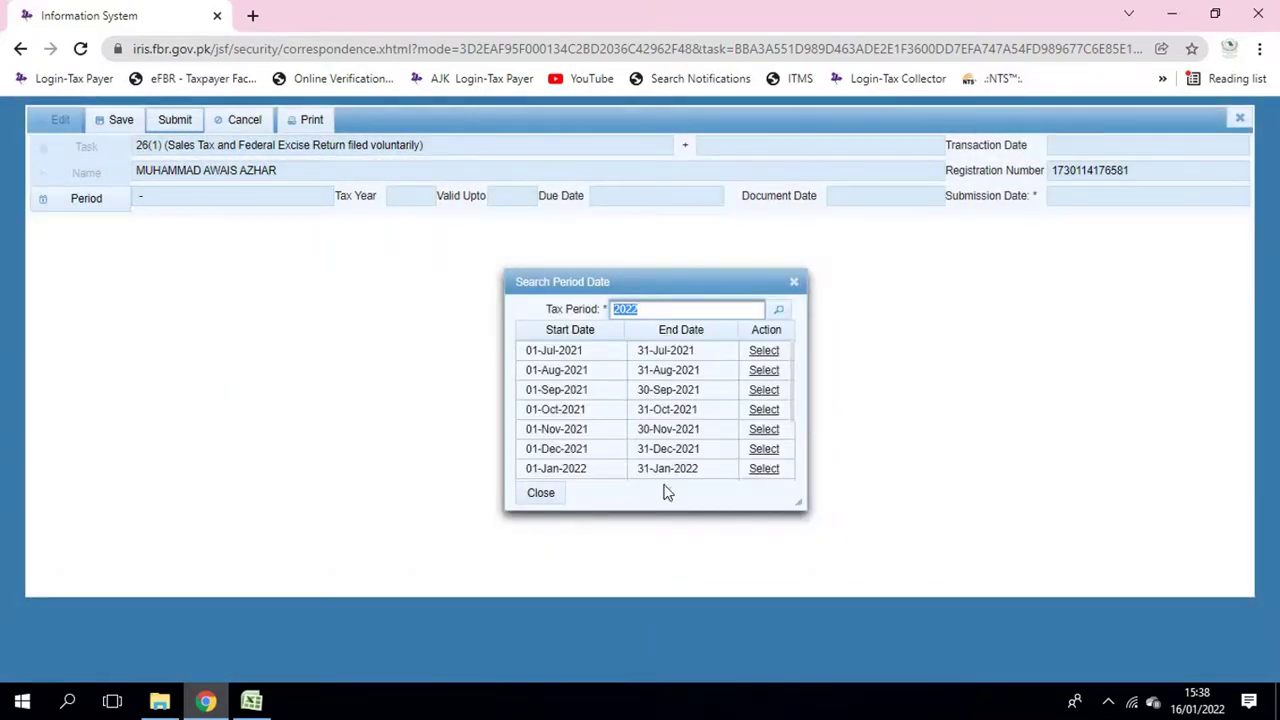
click(758, 451)
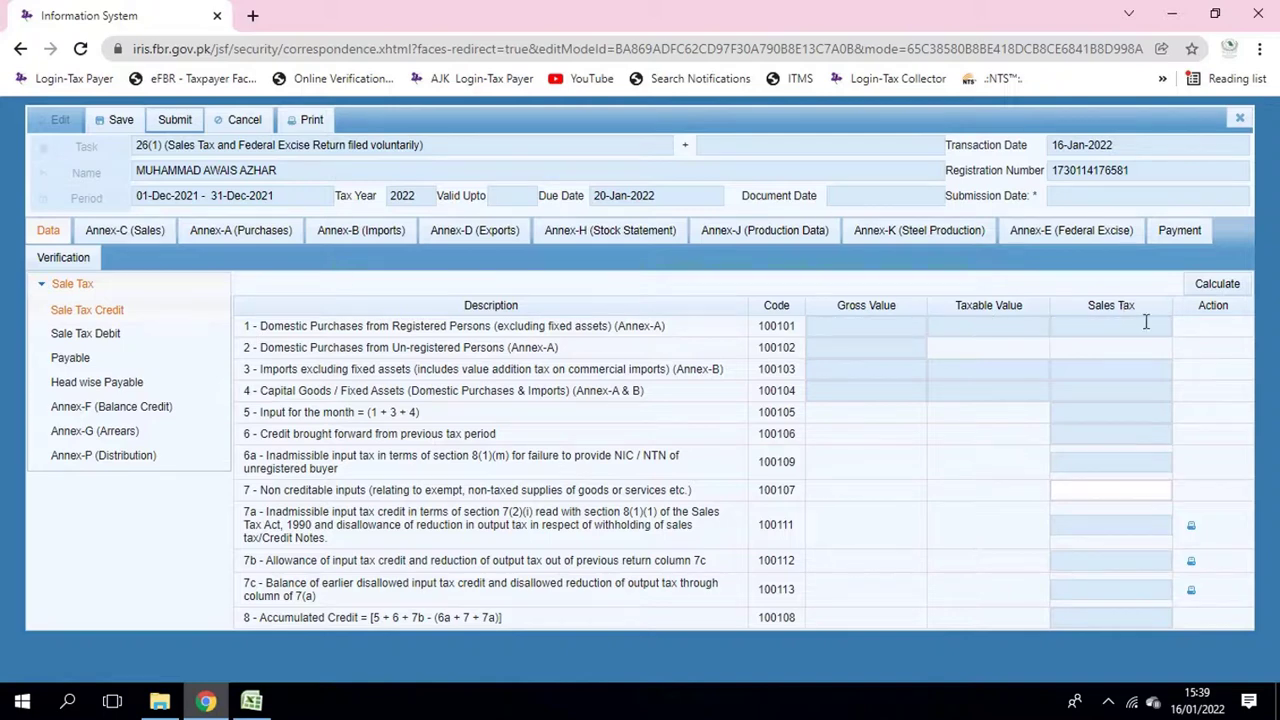
- Calculate the Sale Tax Credit figures and open the Sale Tax Debit section
click(1218, 286)
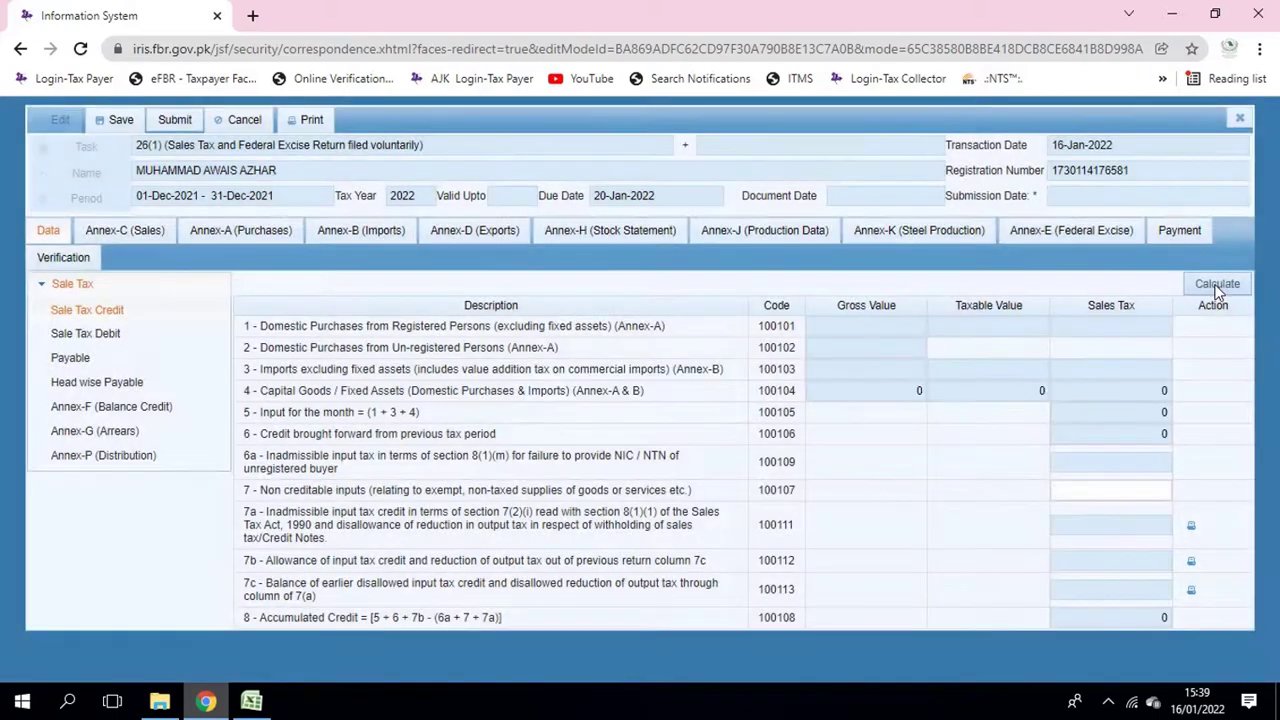
click(1218, 286)
click(1218, 288)
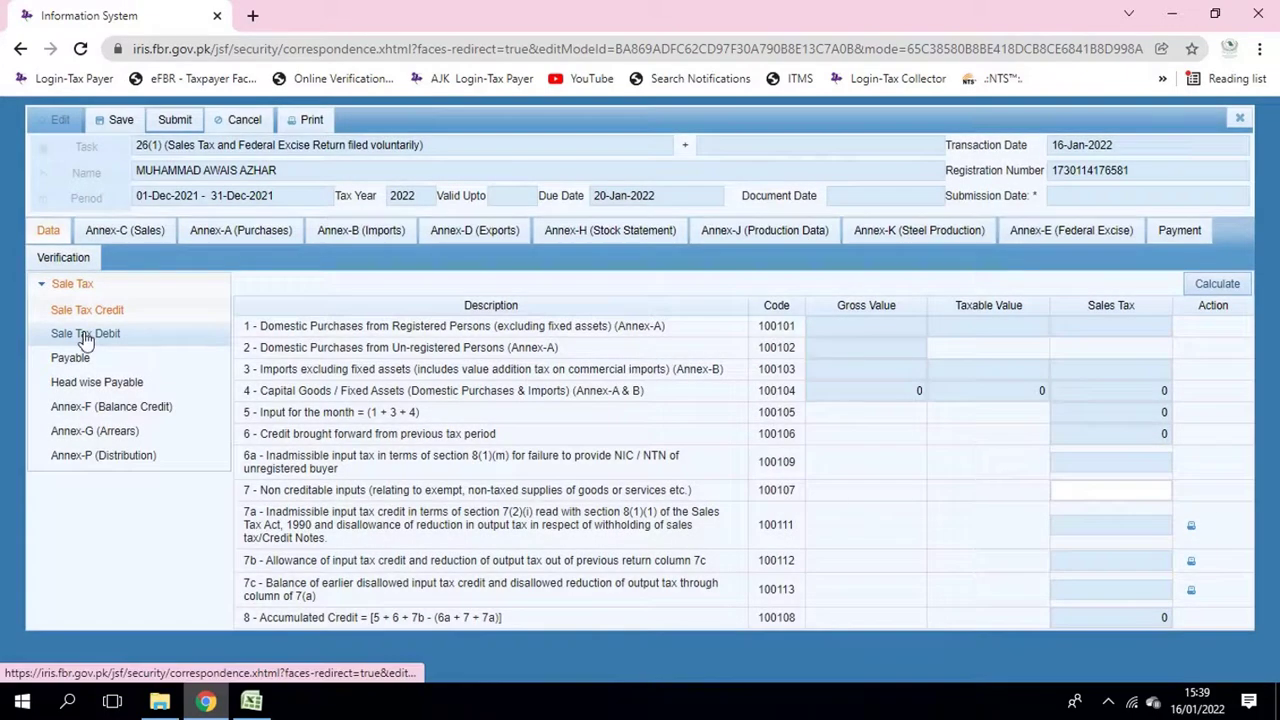
click(86, 336)
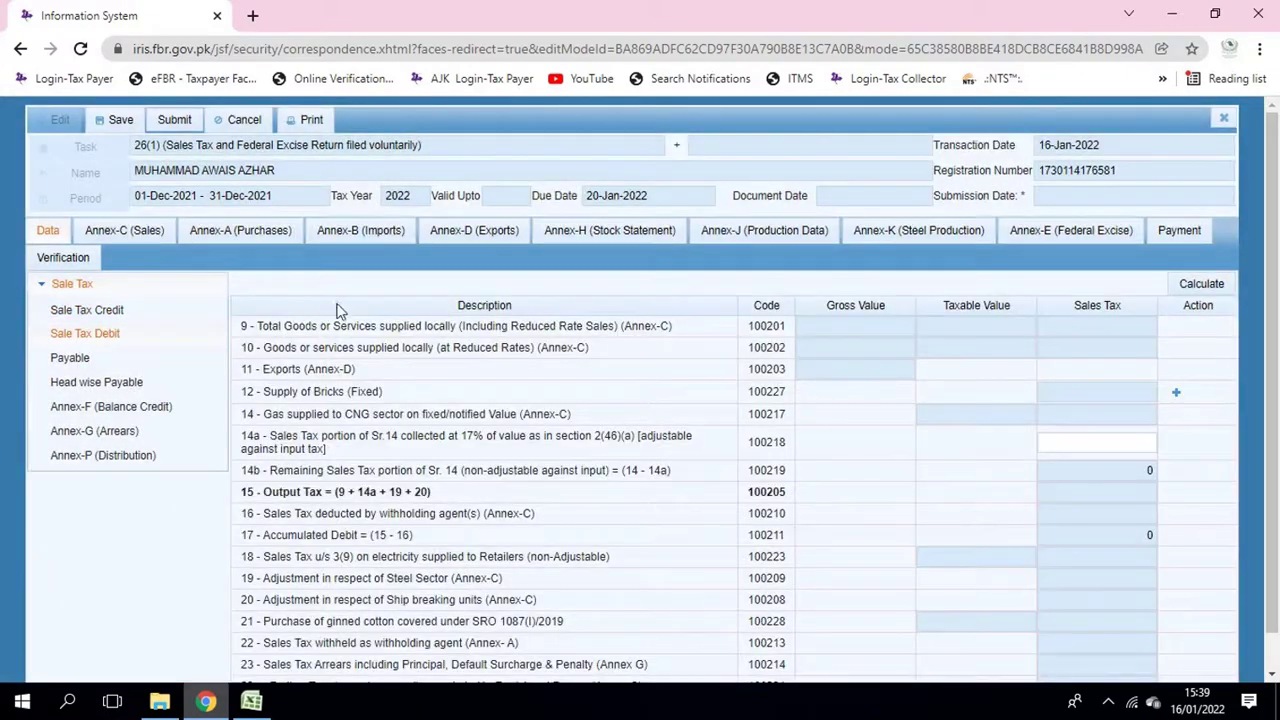
- Load the sales invoices in Annex-C (Sales) and run De-link on them
click(143, 238)
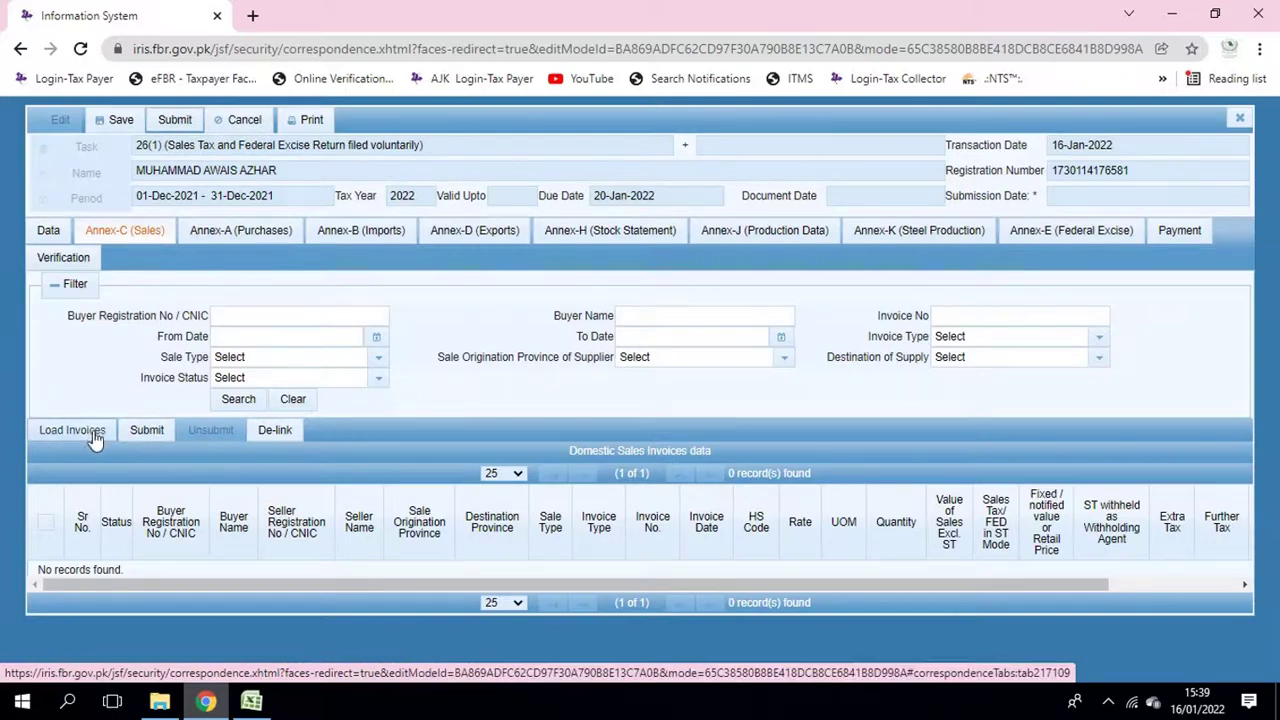
click(88, 430)
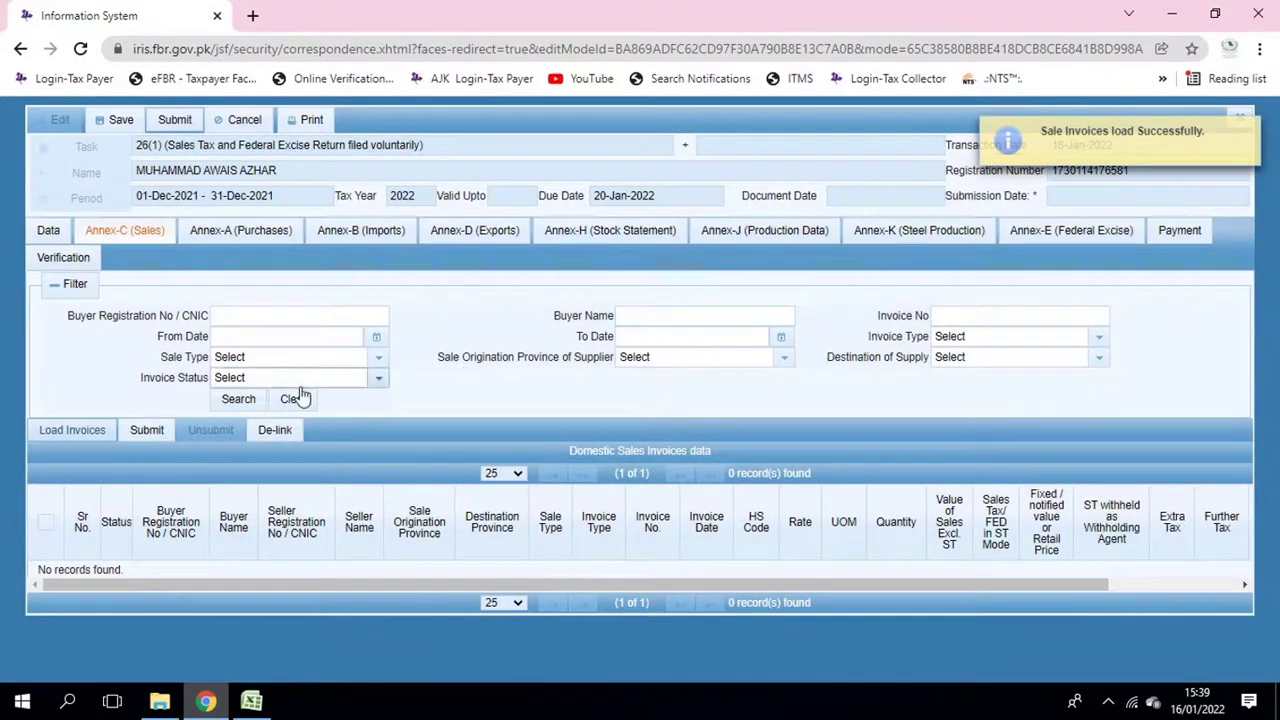
click(72, 436)
click(270, 430)
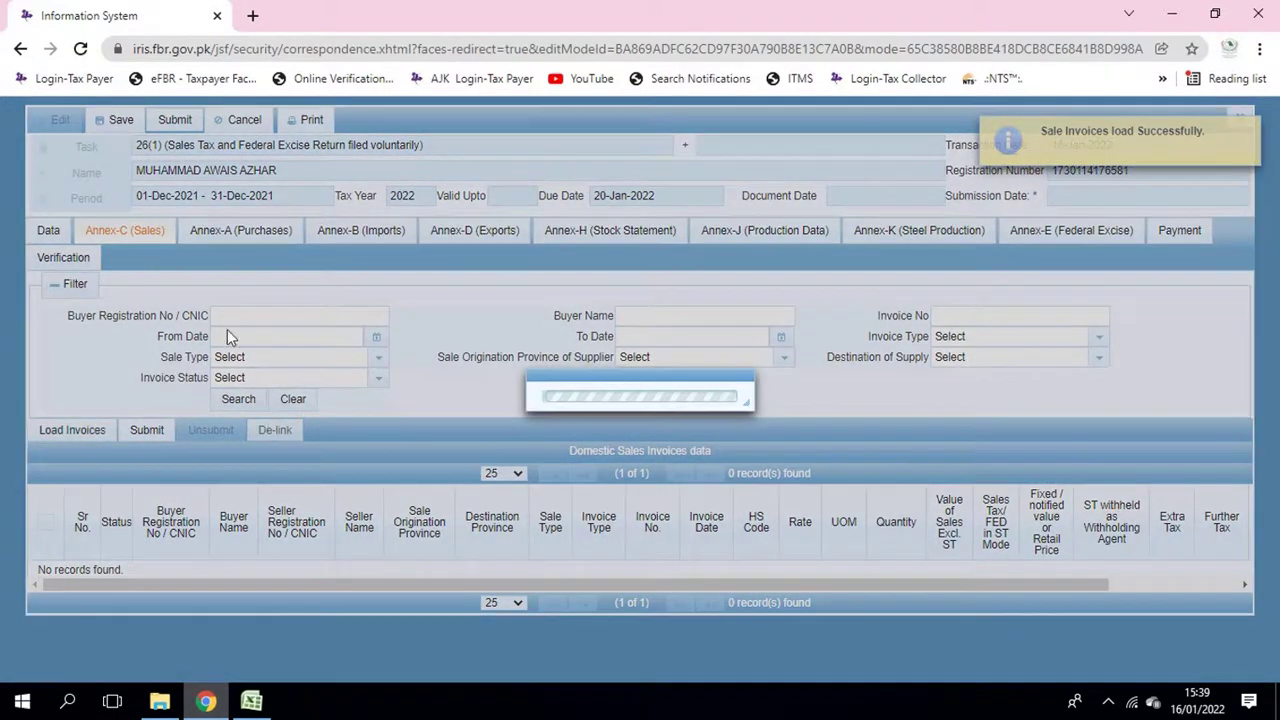
- Search for loadable purchase invoices in Annex-A (Purchases) without any filter, and close the search dialog
click(248, 234)
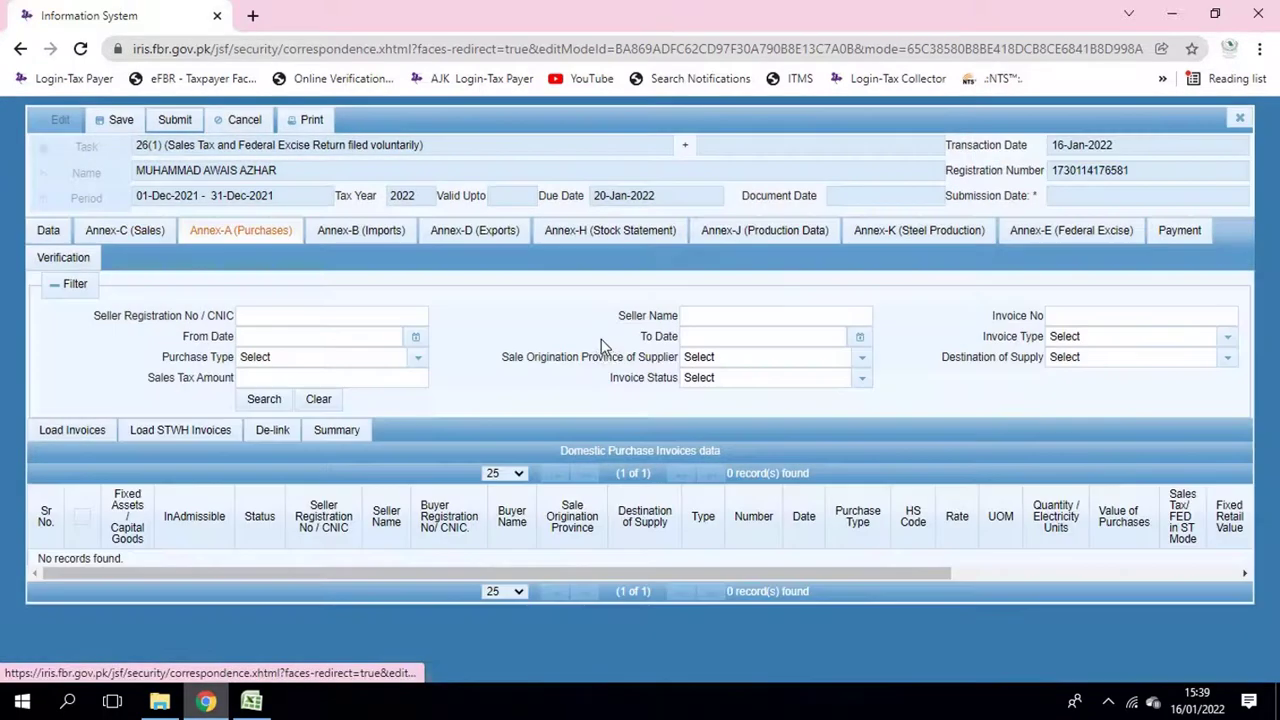
click(62, 432)
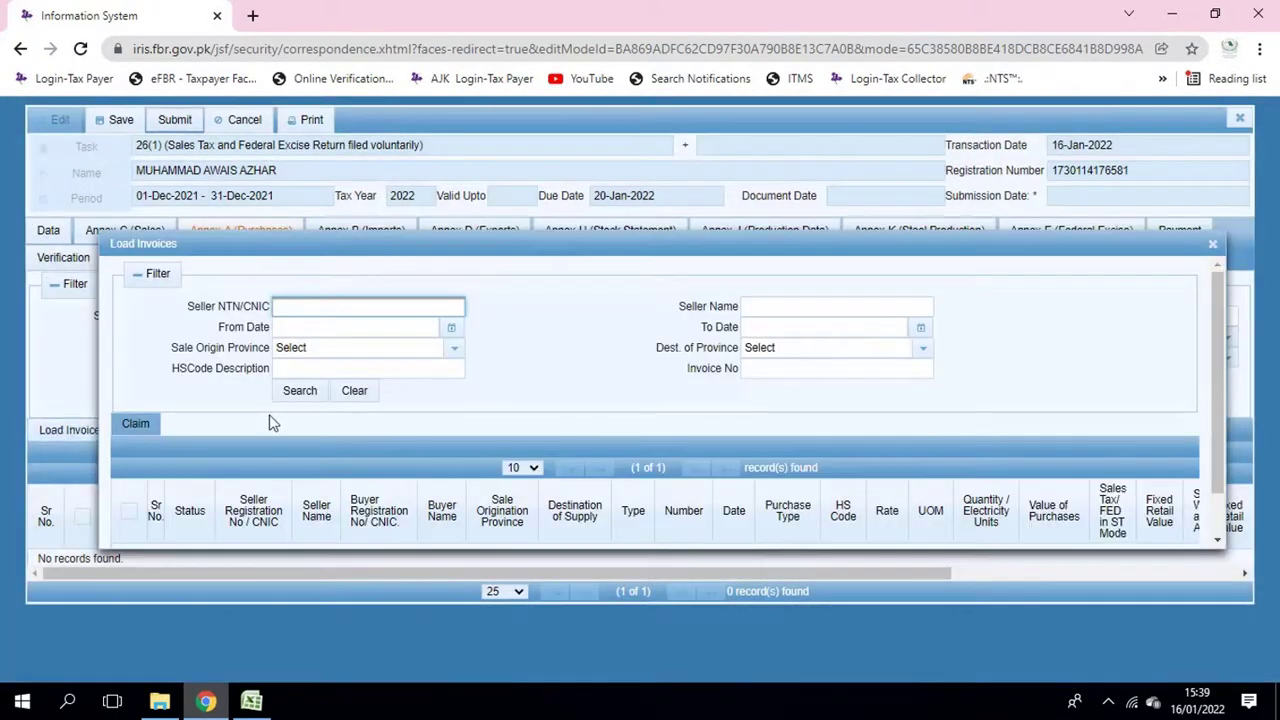
click(304, 391)
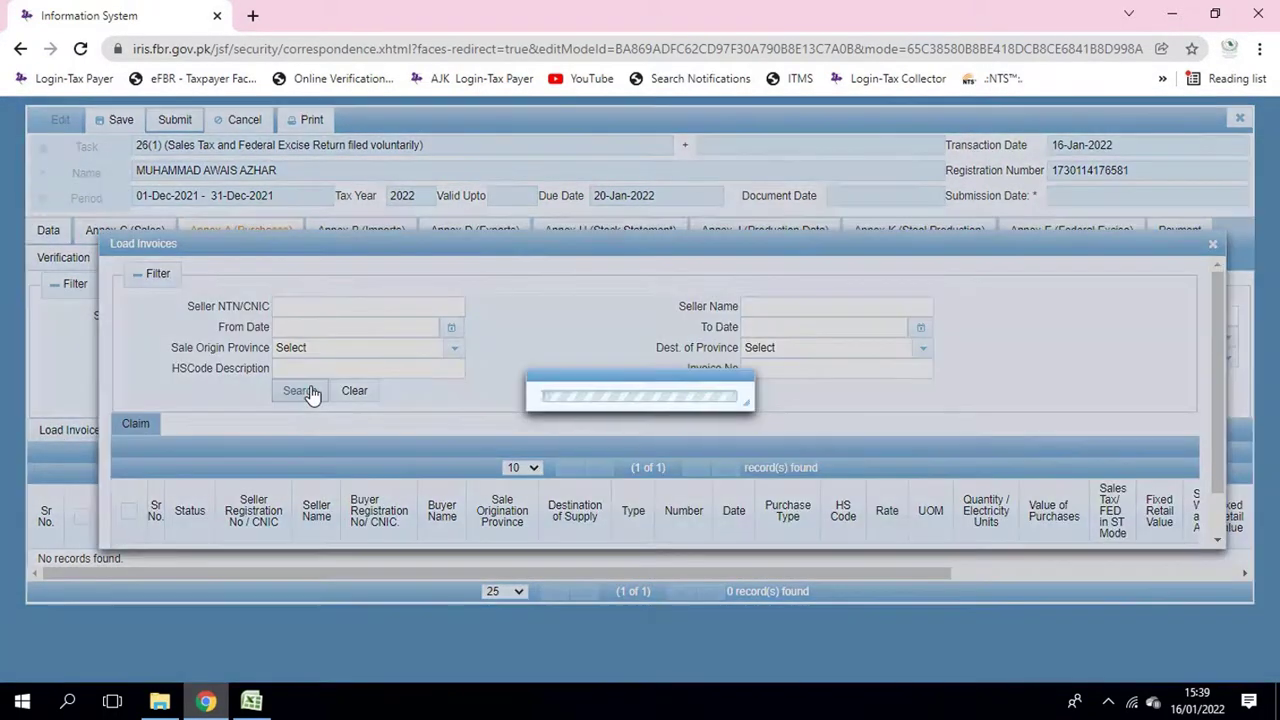
scroll(409, 420, down, 1)
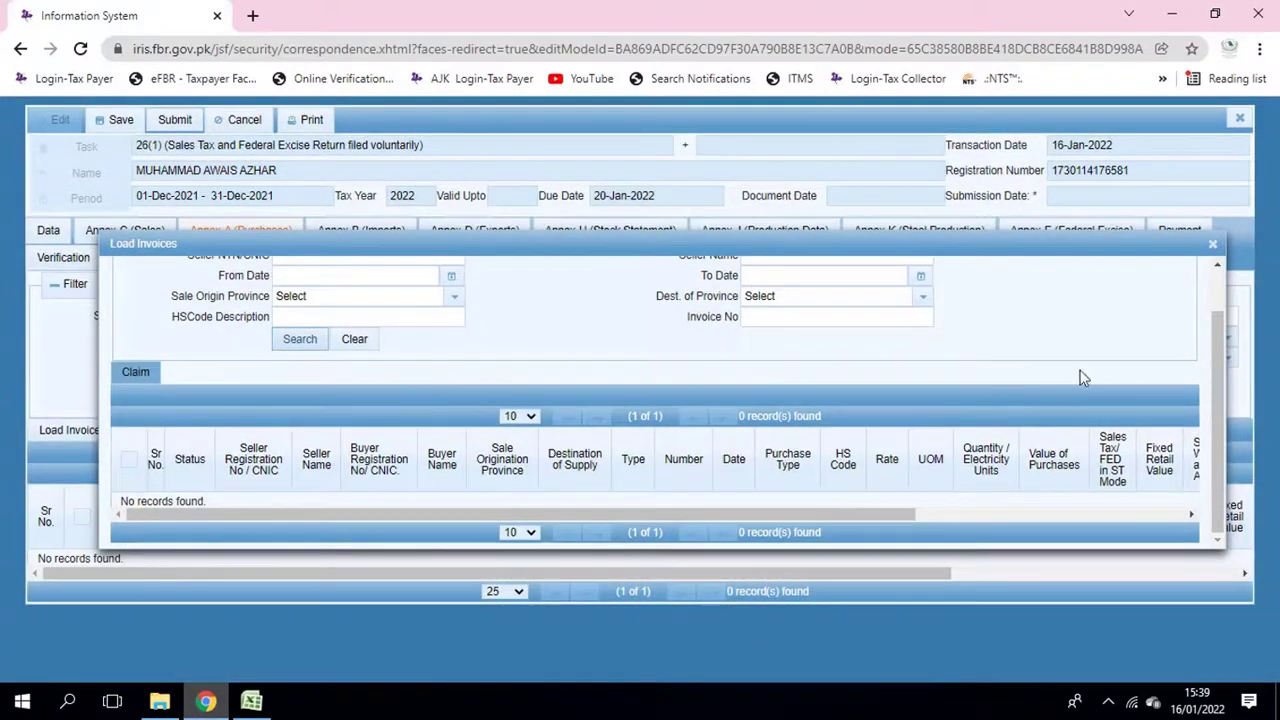
click(1212, 244)
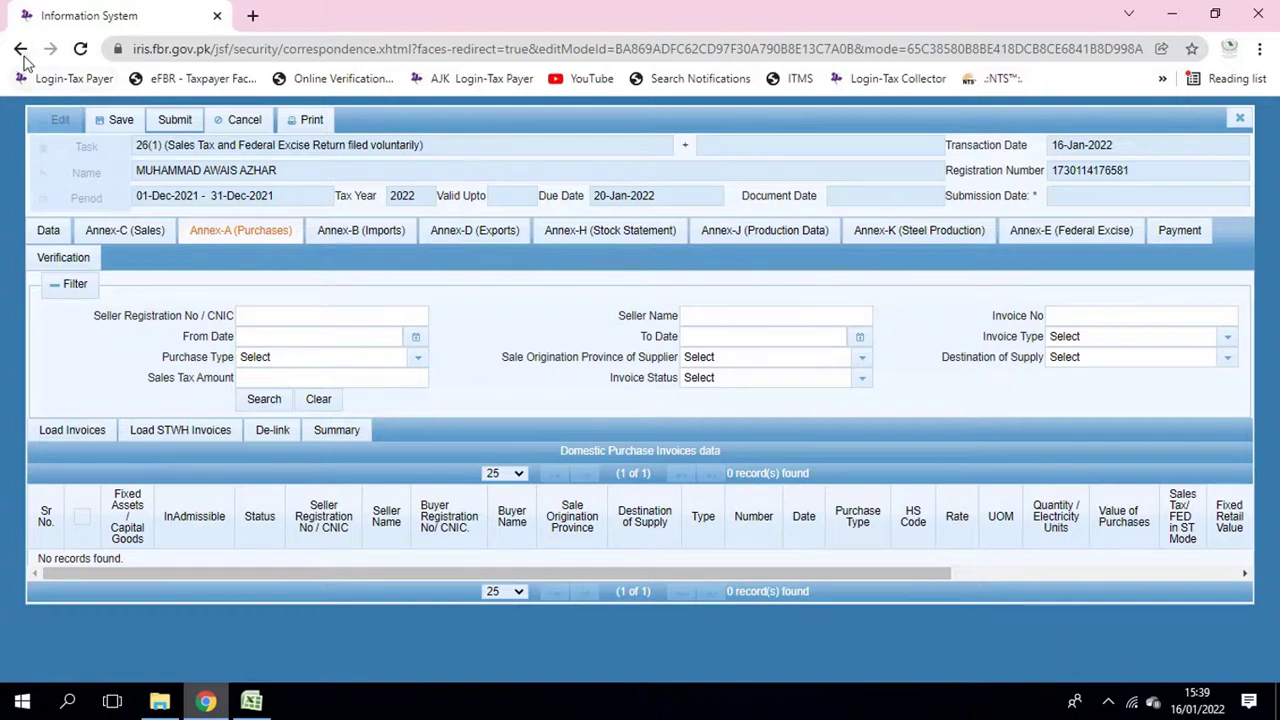
- Review the return's data sections, including Sale Tax Debit, Payable, Head wise Payable and Annex-F (Balance Credit)
click(45, 233)
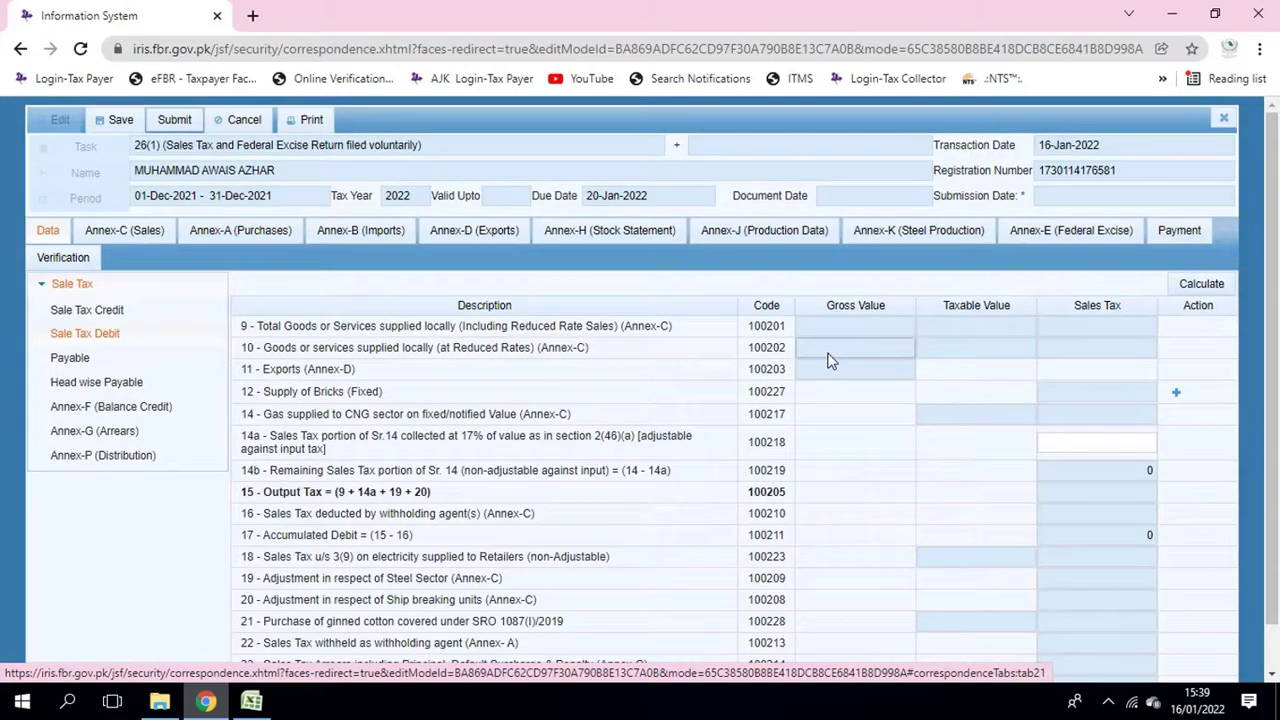
scroll(408, 378, down, 1)
click(88, 309)
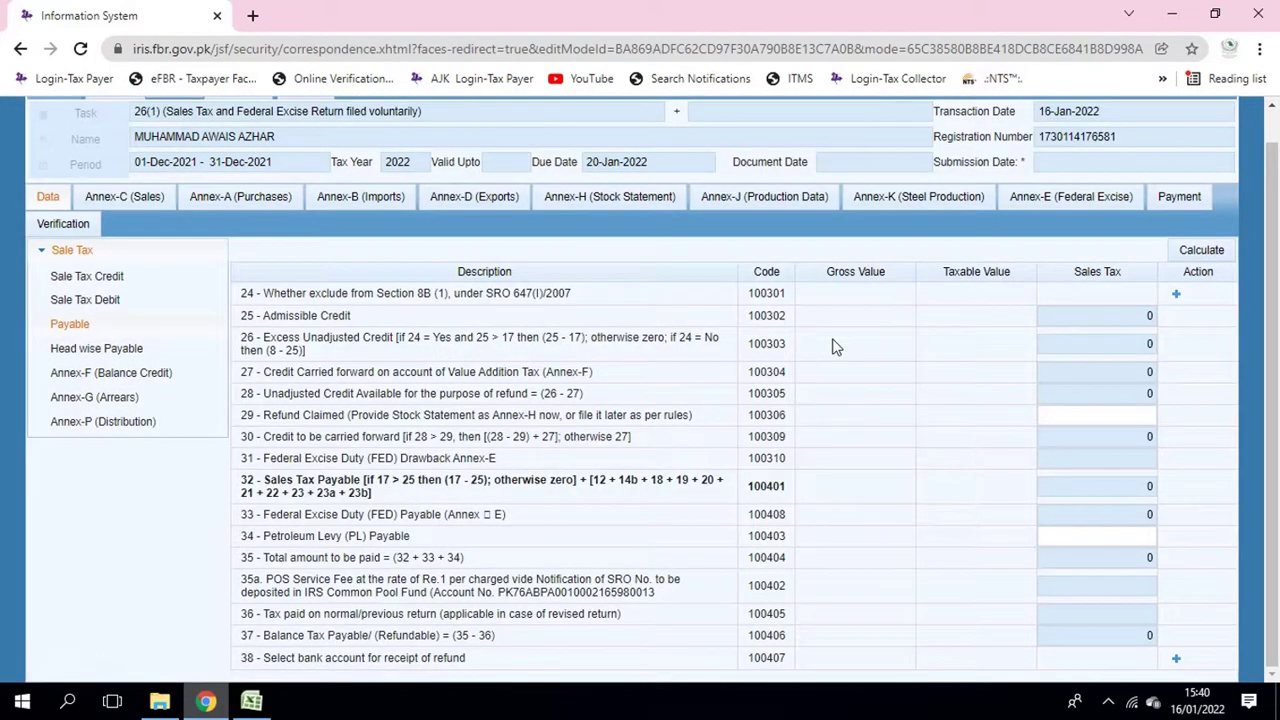
click(104, 349)
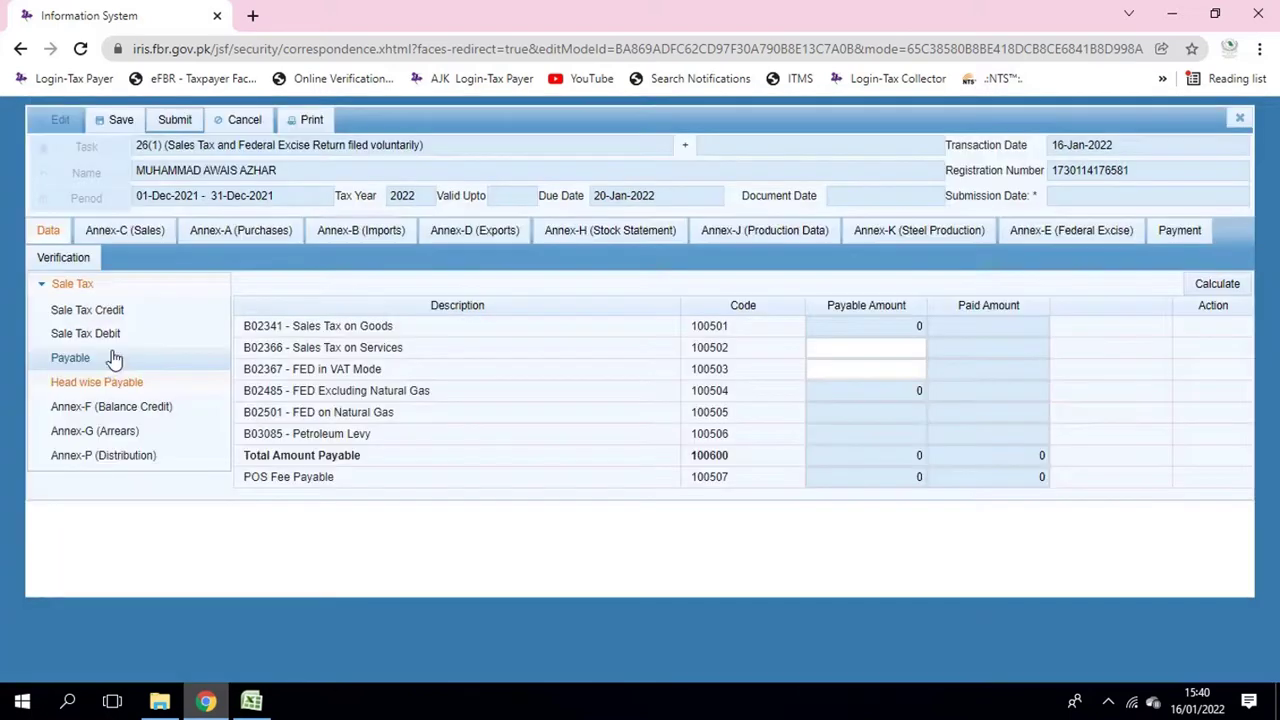
click(112, 407)
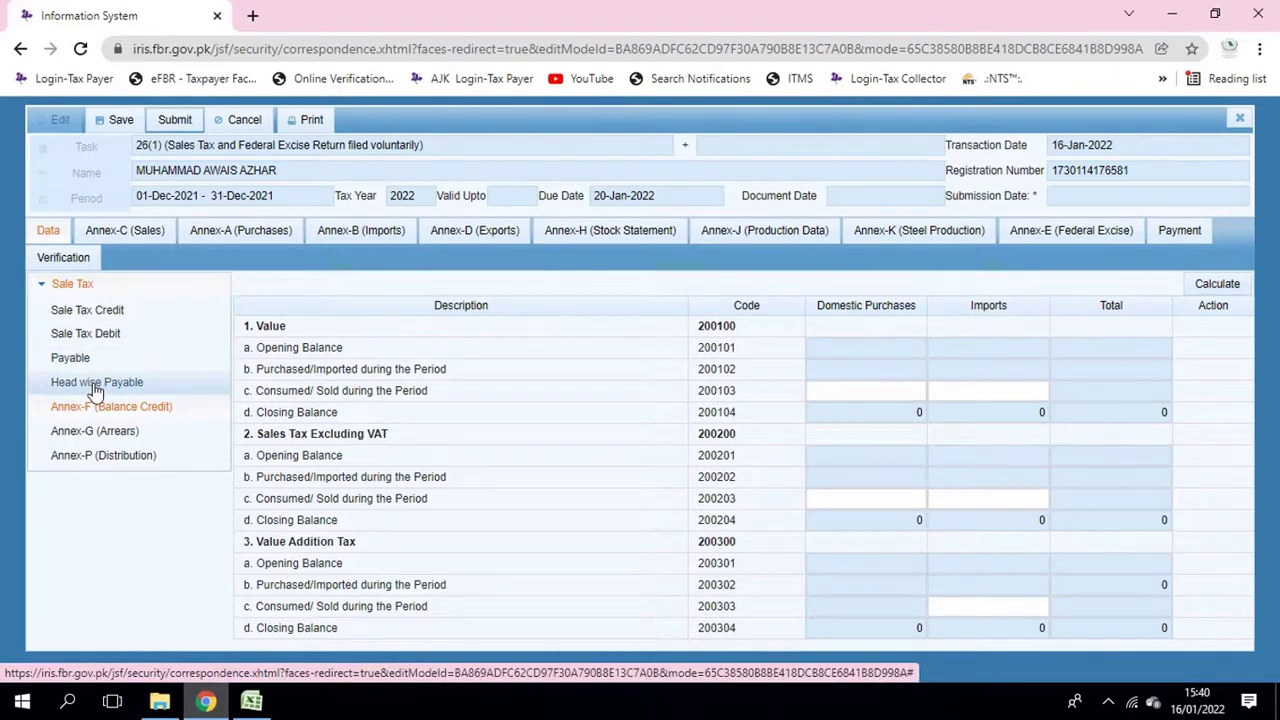
click(95, 388)
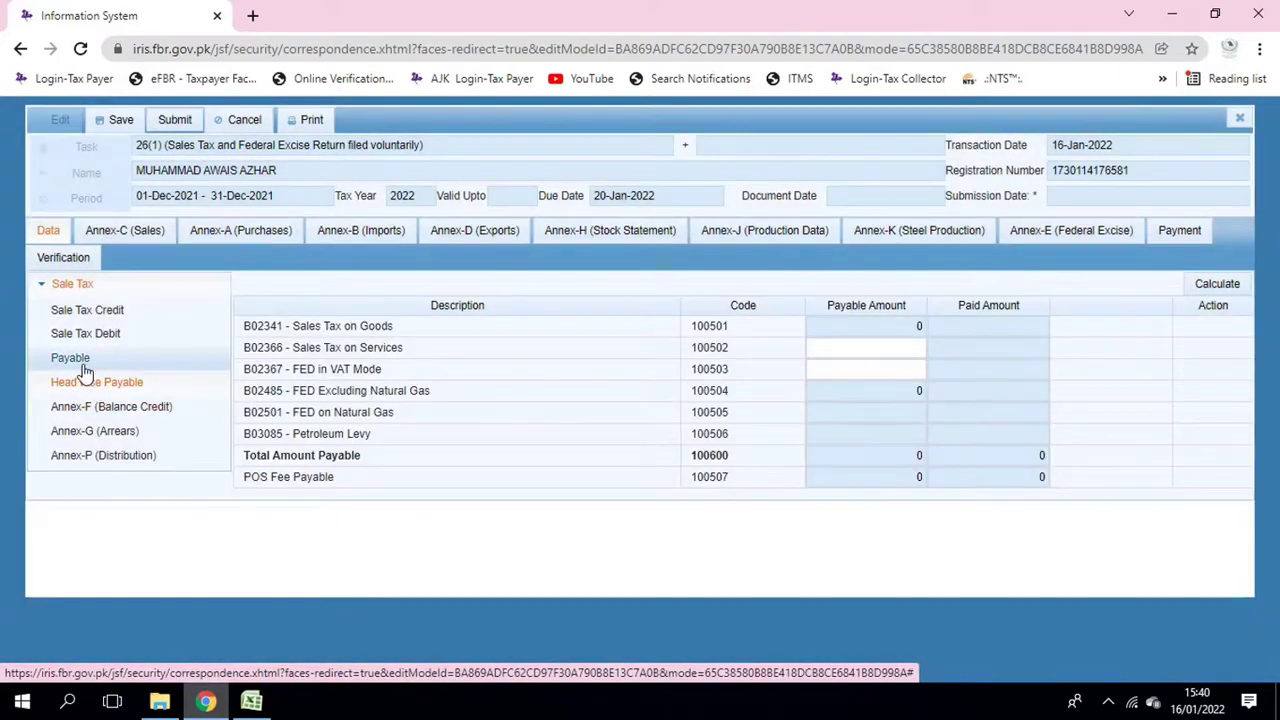
- Add a Section 8B exclusion entry set to No in the Payable section, and delete it again
click(83, 366)
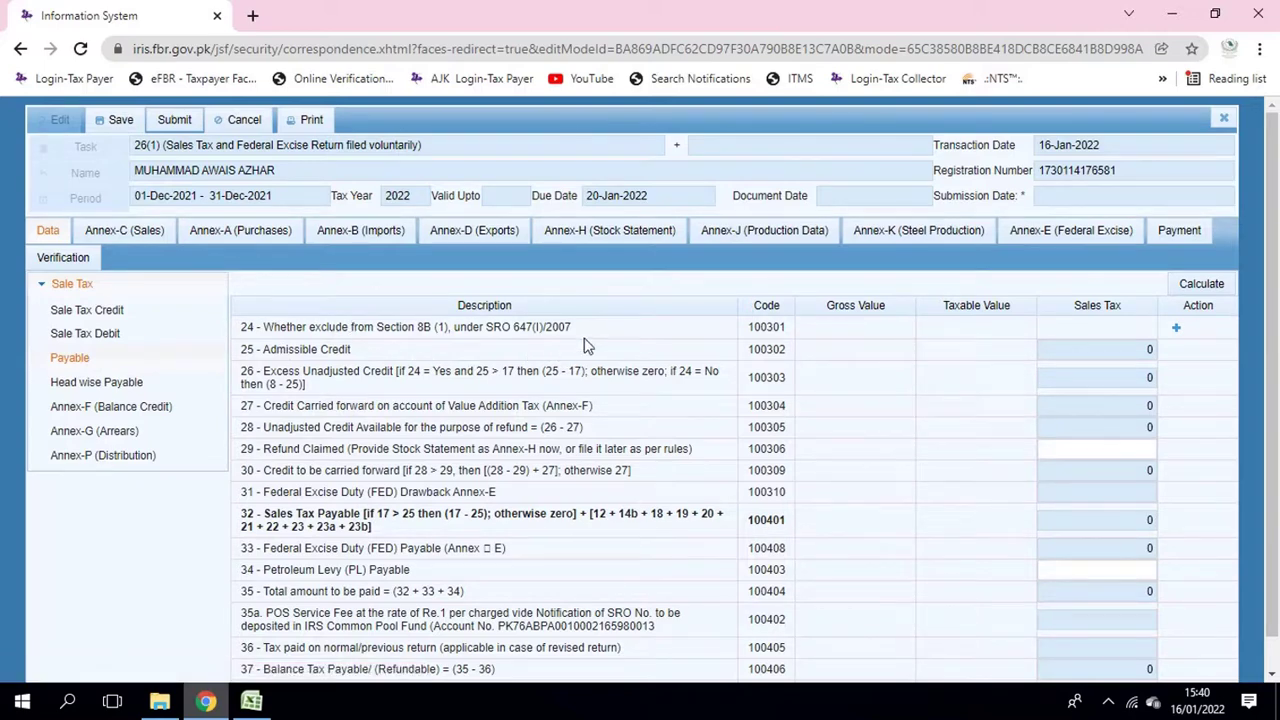
drag(574, 330, 503, 327)
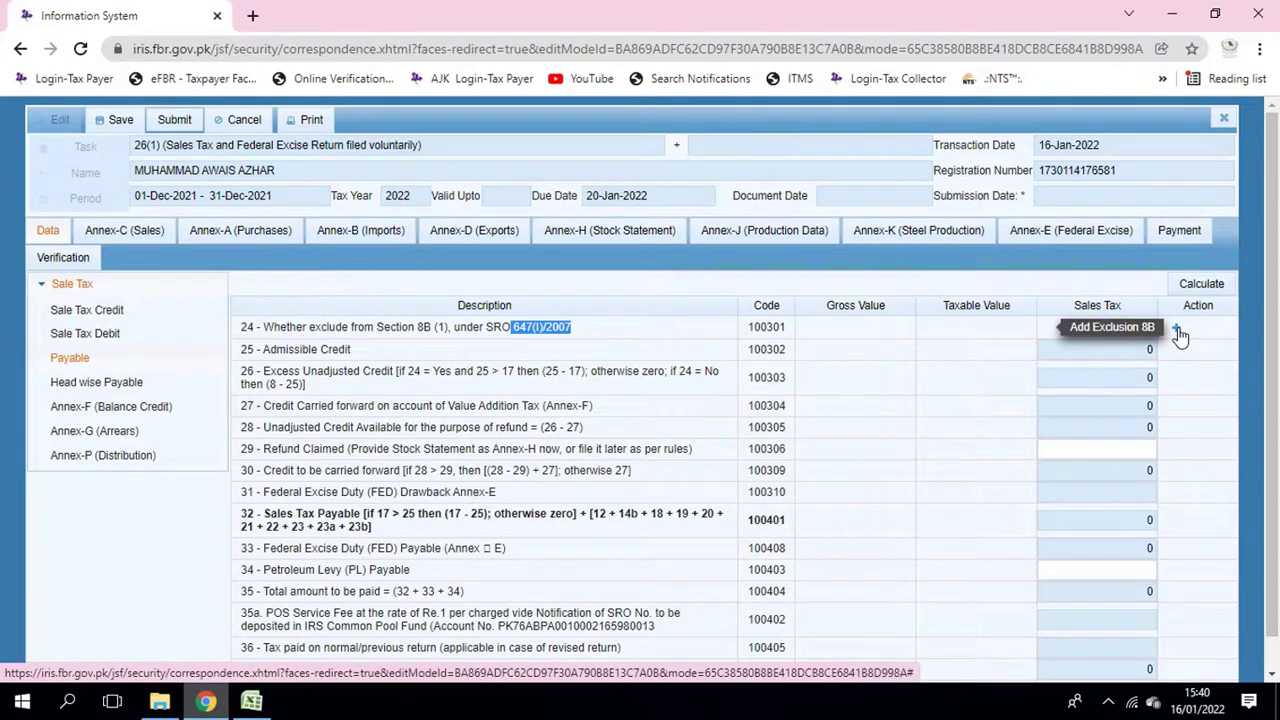
click(1178, 334)
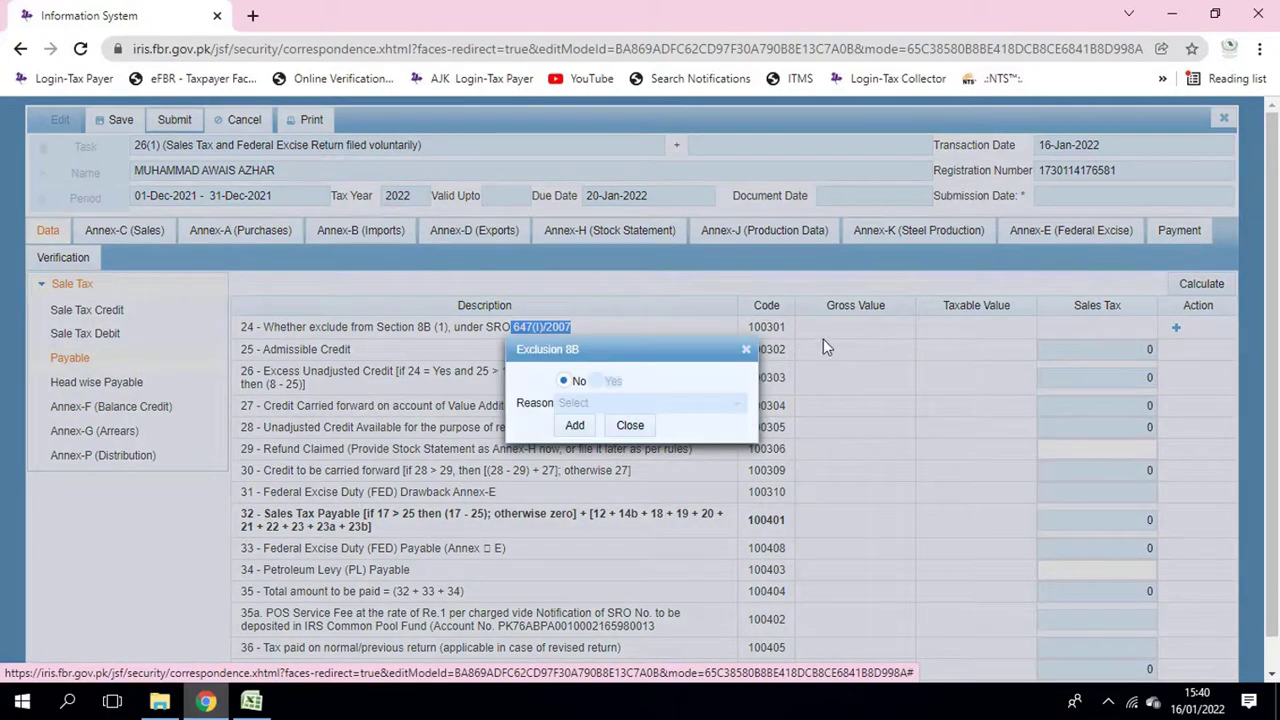
click(600, 380)
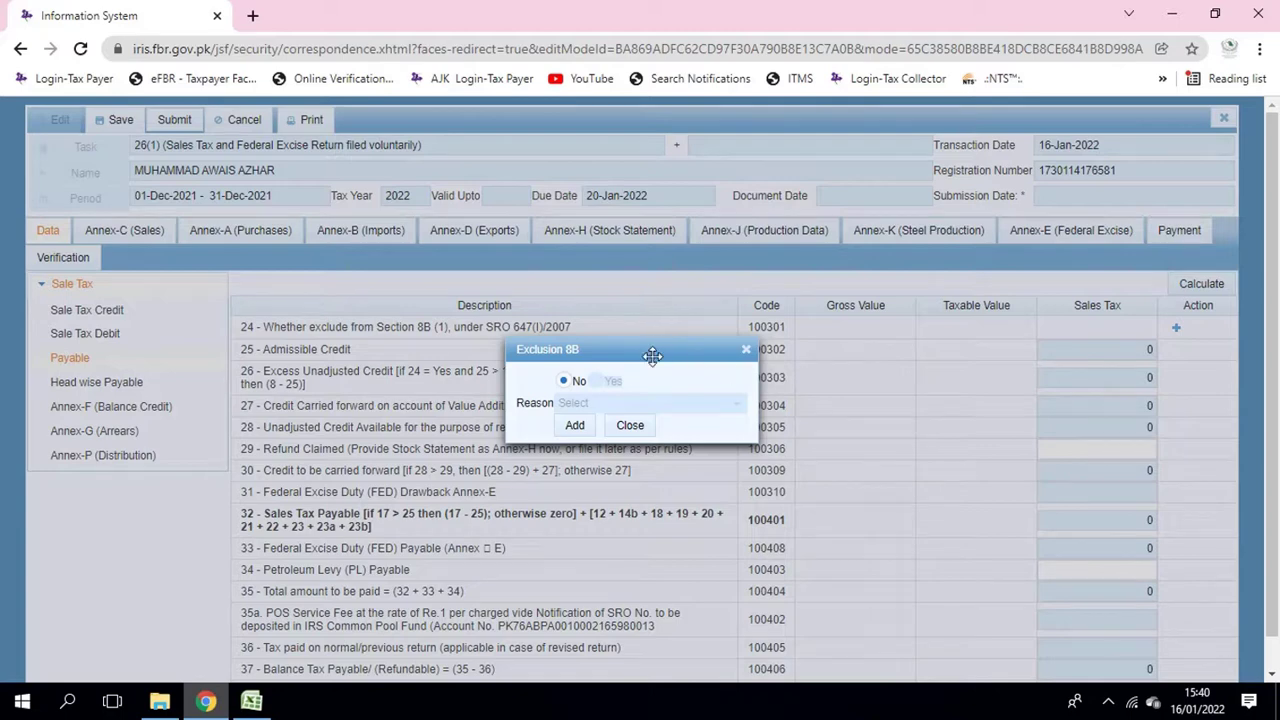
drag(610, 350, 676, 348)
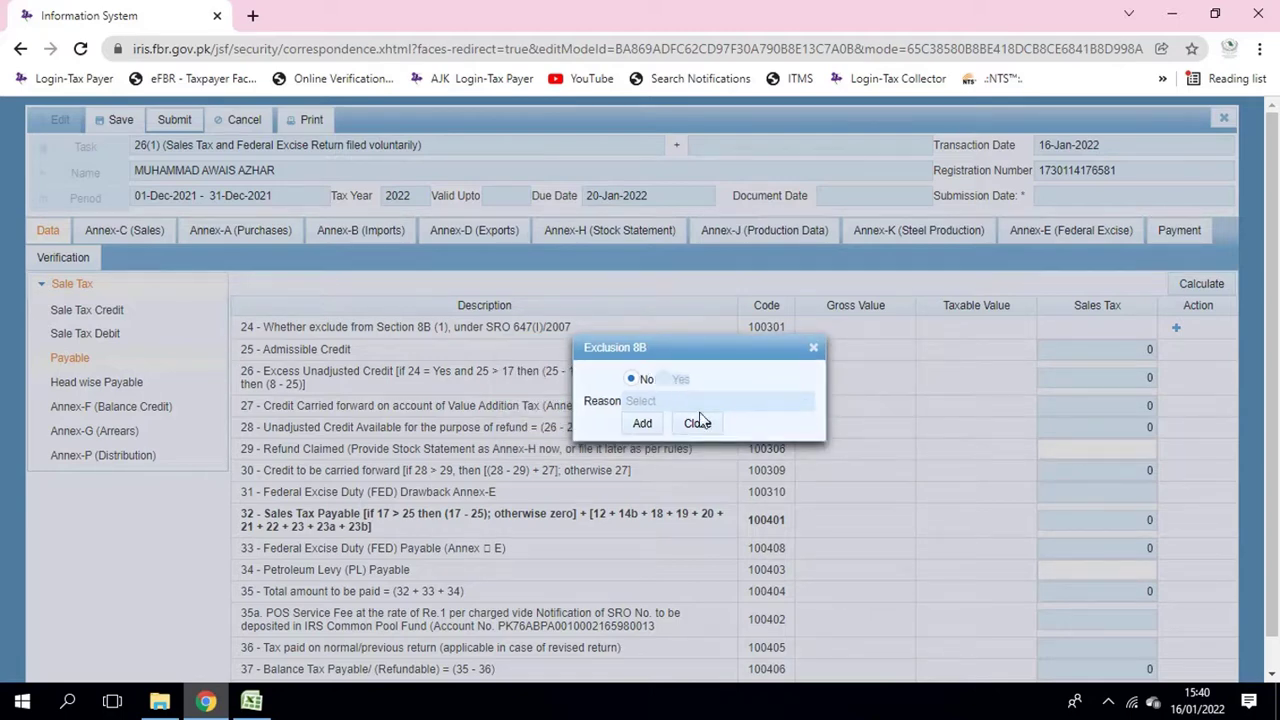
click(645, 425)
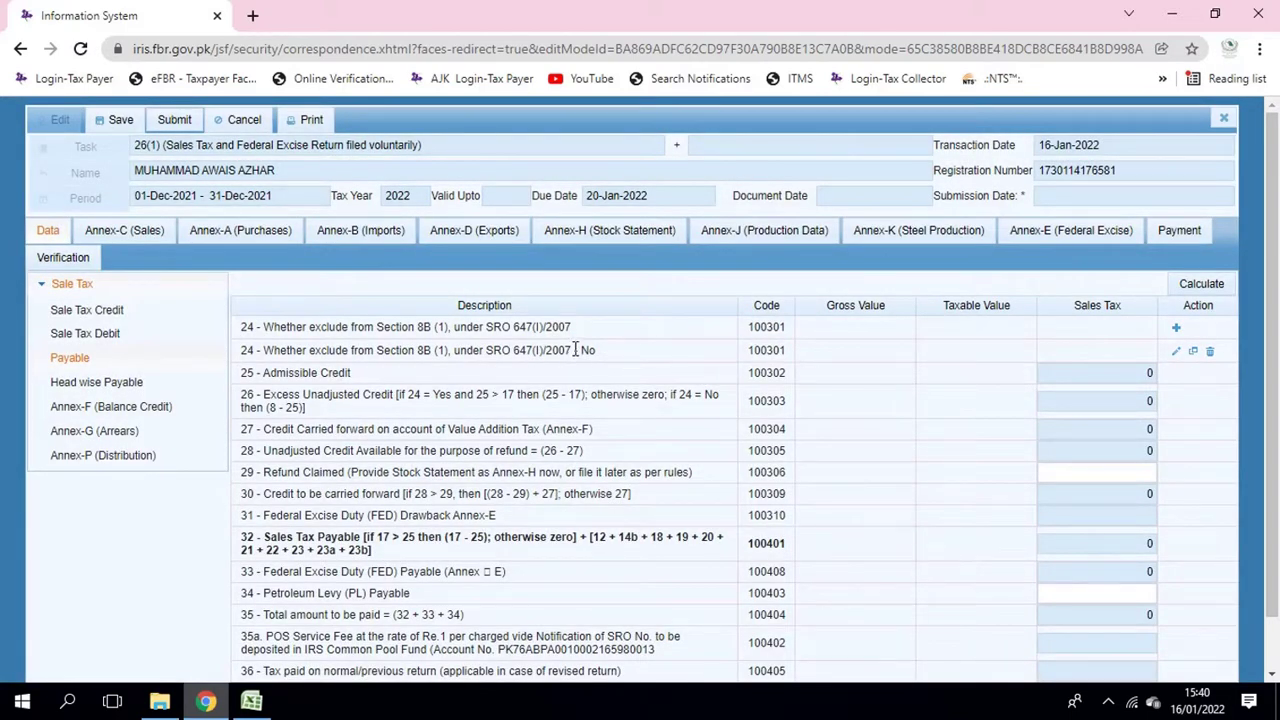
click(1210, 356)
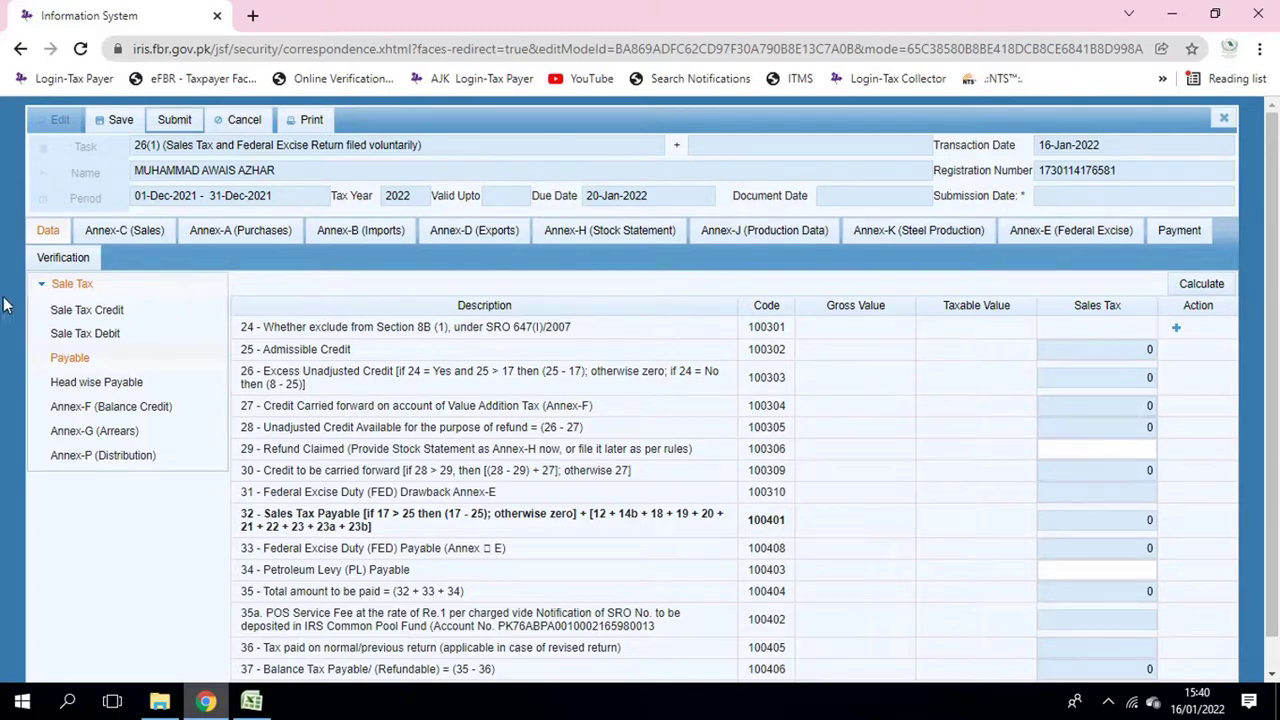
- Examine the Sale Tax Credit rows for credit brought forward, inadmissible input tax and capital goods
click(141, 334)
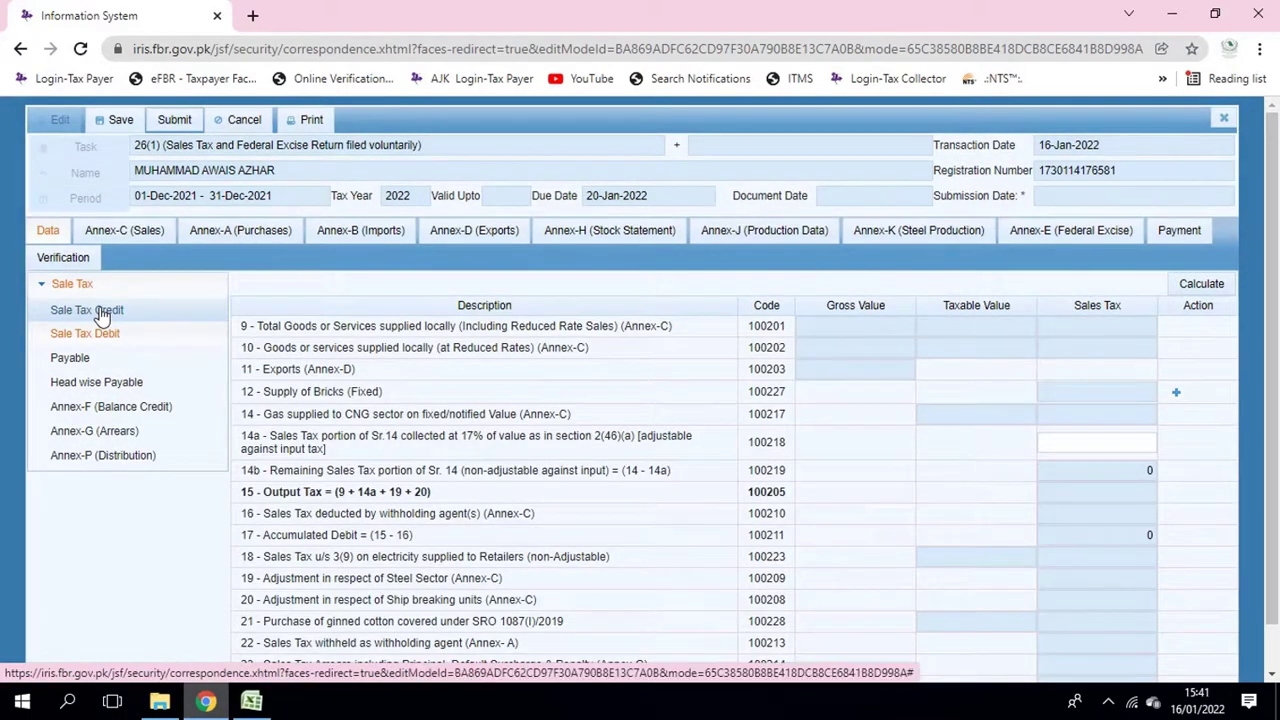
click(100, 314)
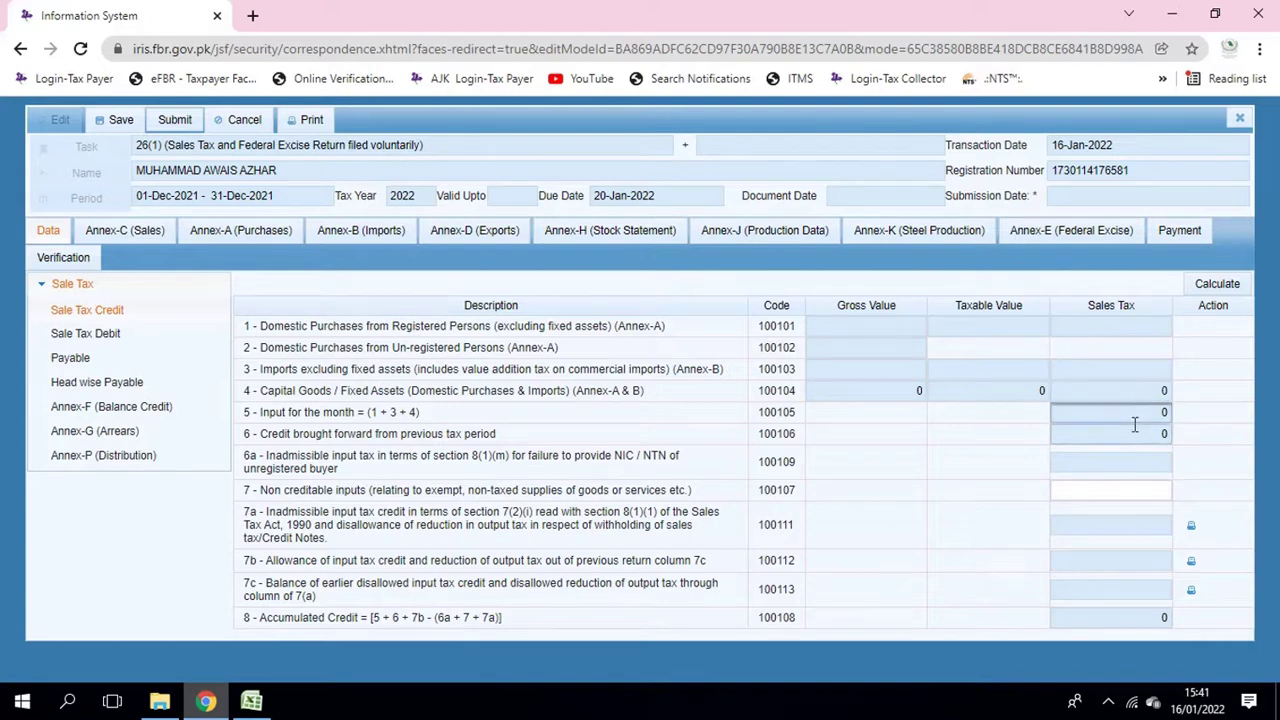
click(1140, 436)
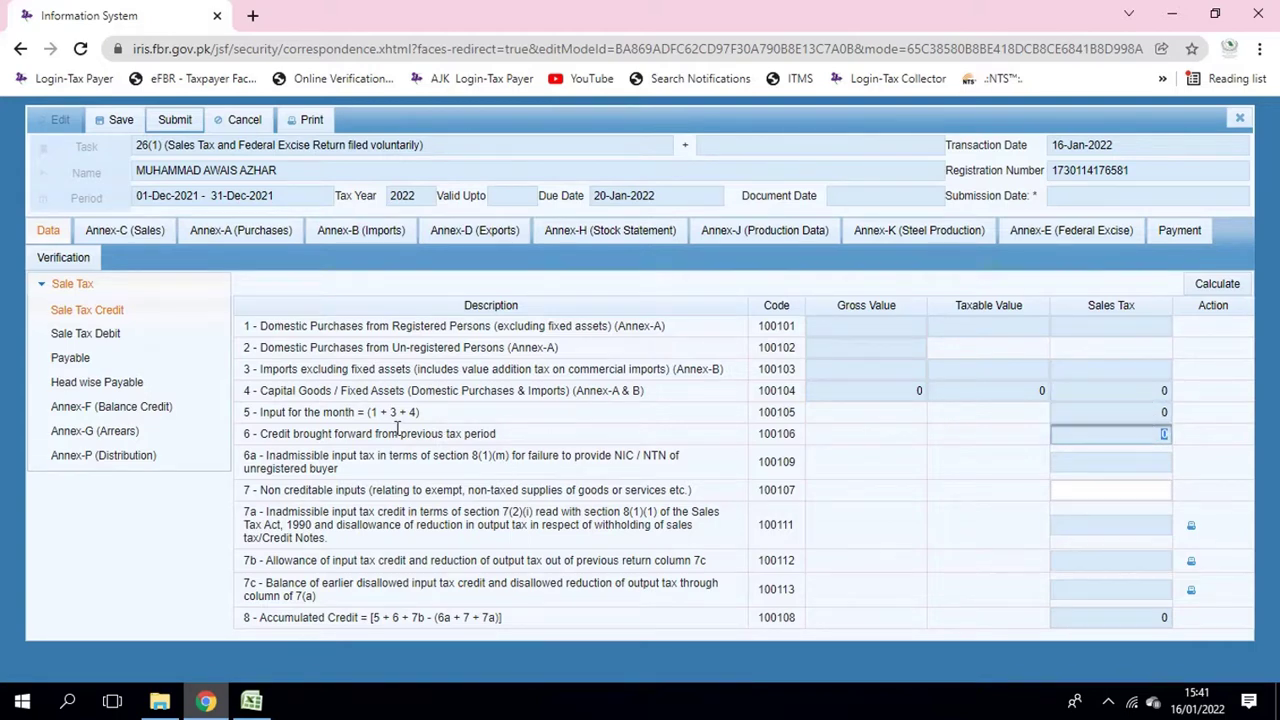
drag(398, 430, 1158, 432)
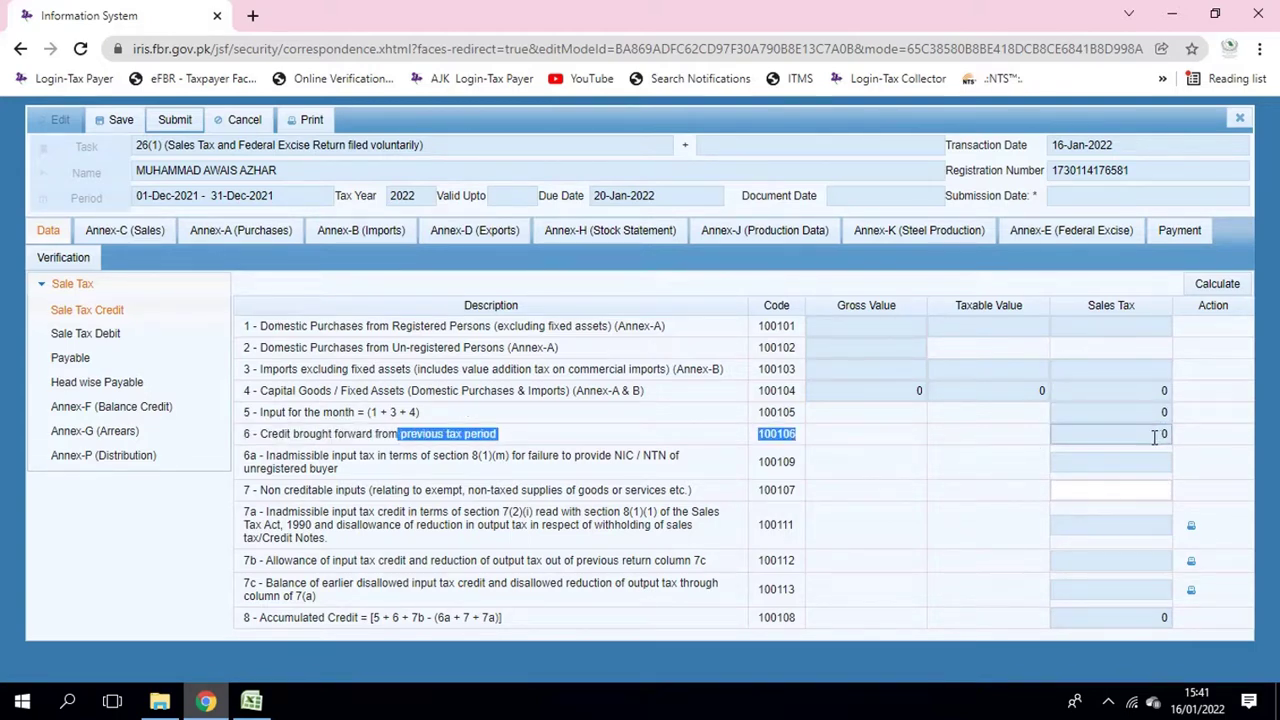
click(1156, 435)
click(1136, 461)
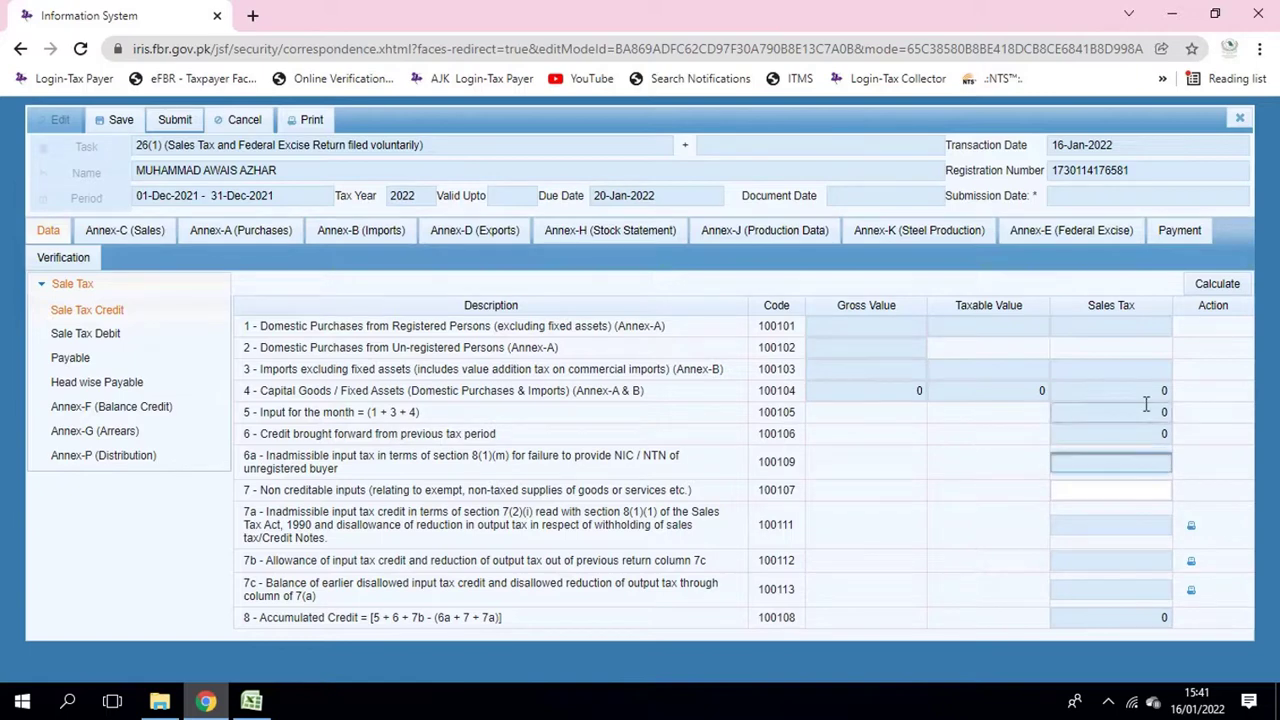
click(1150, 393)
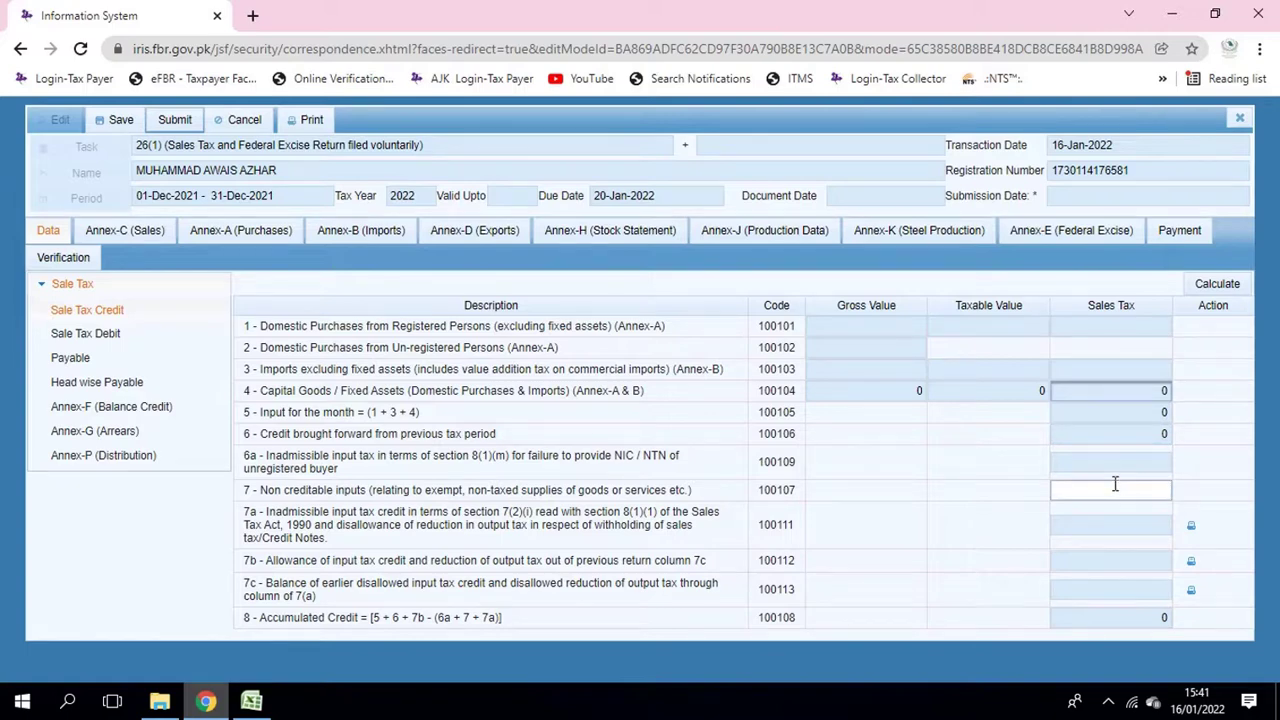
- Enter 1000 as the sales tax for non creditable inputs (row 7) and recalculate the Sale Tax Credit section
click(1160, 433)
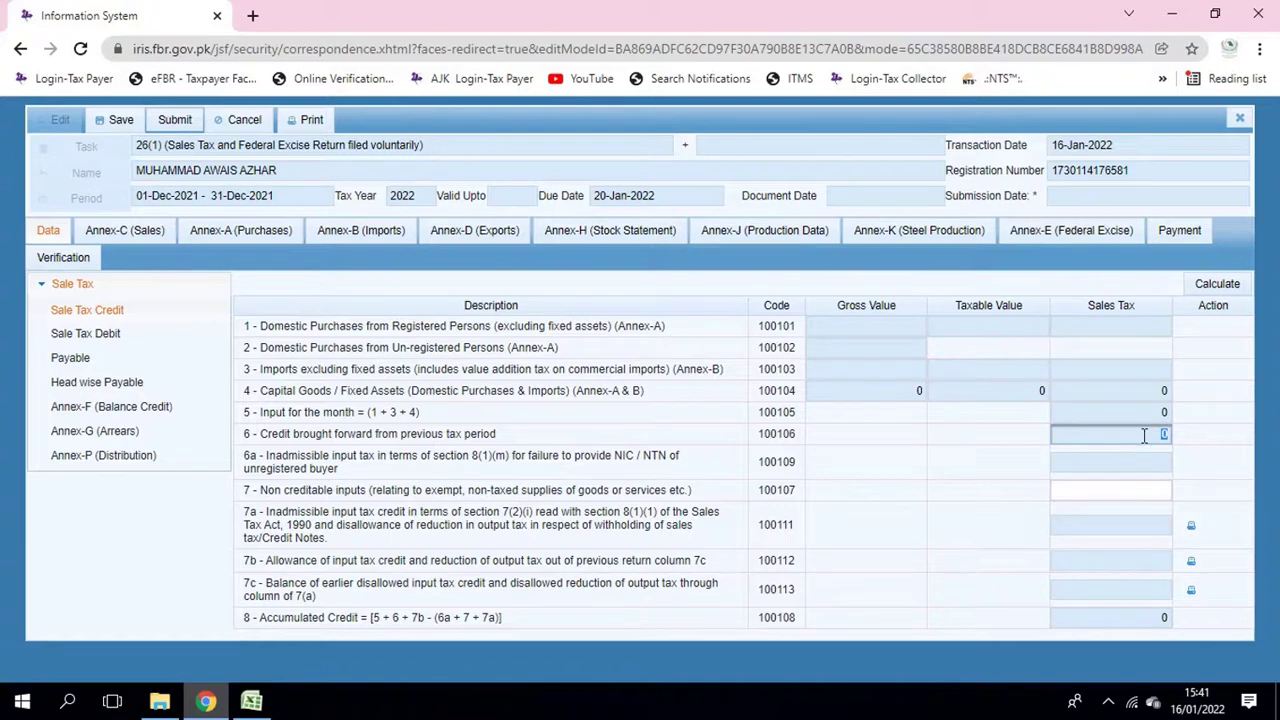
click(1137, 489)
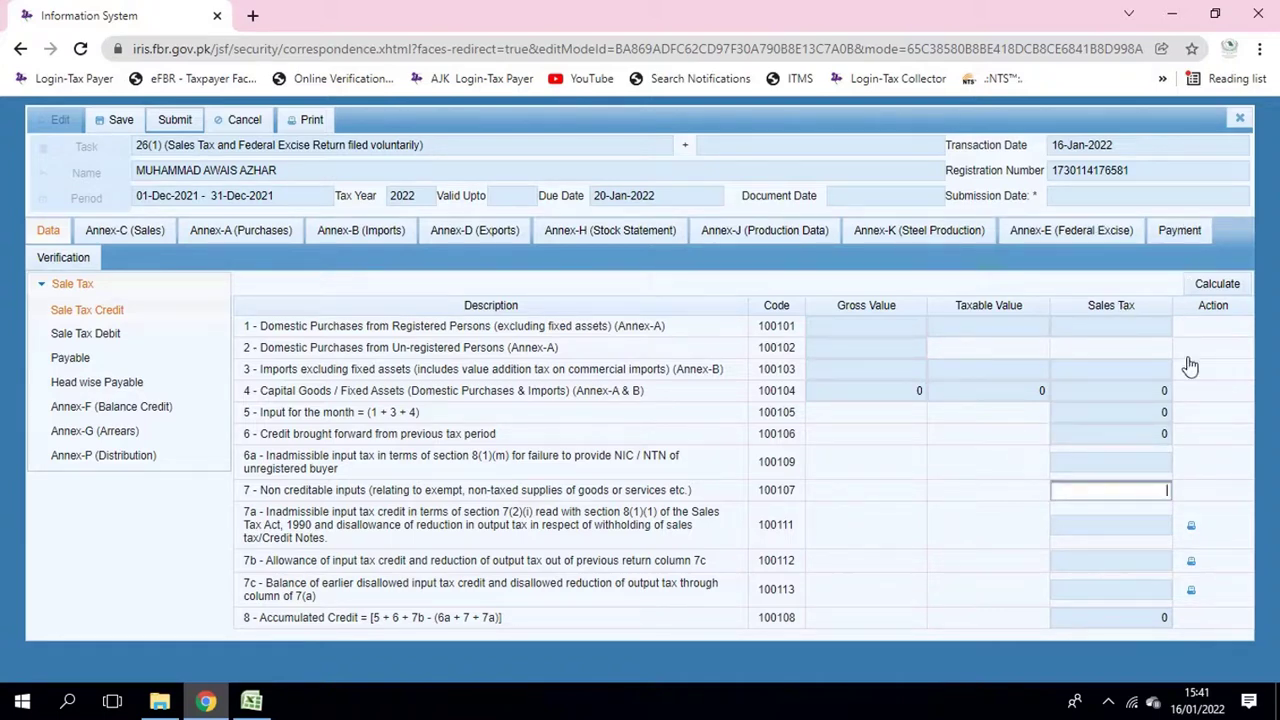
click(1126, 433)
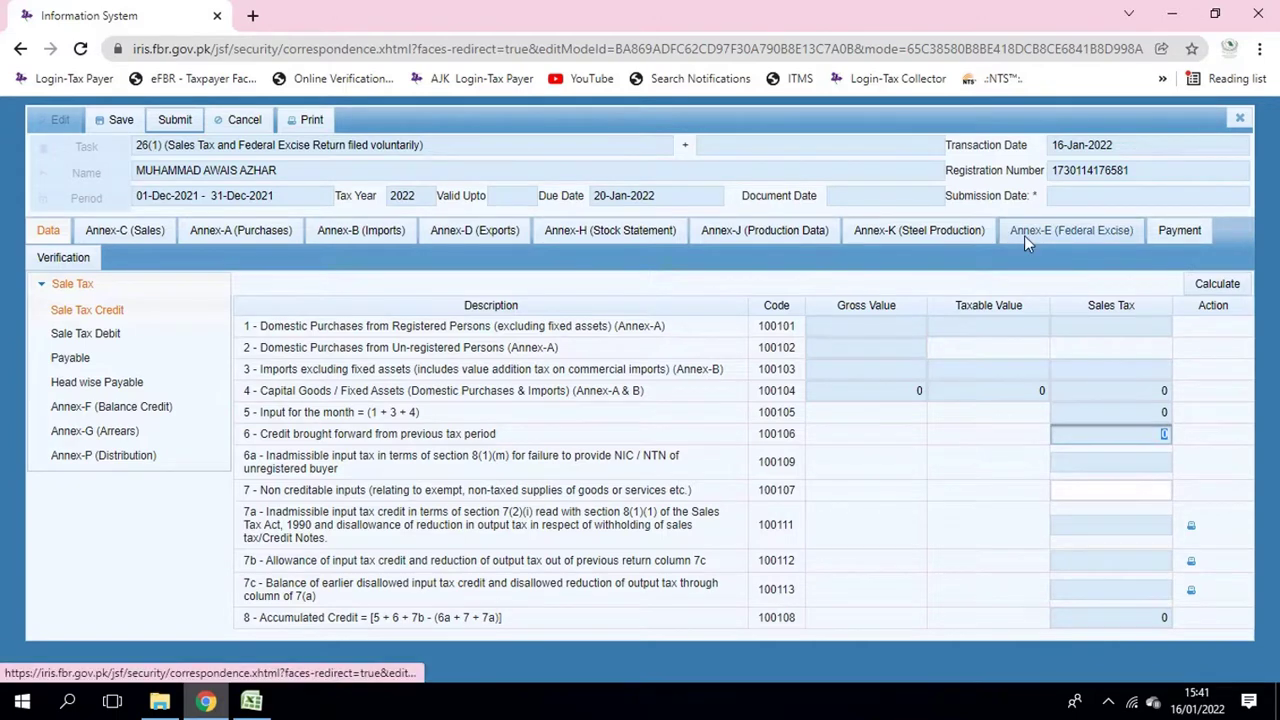
click(1117, 490)
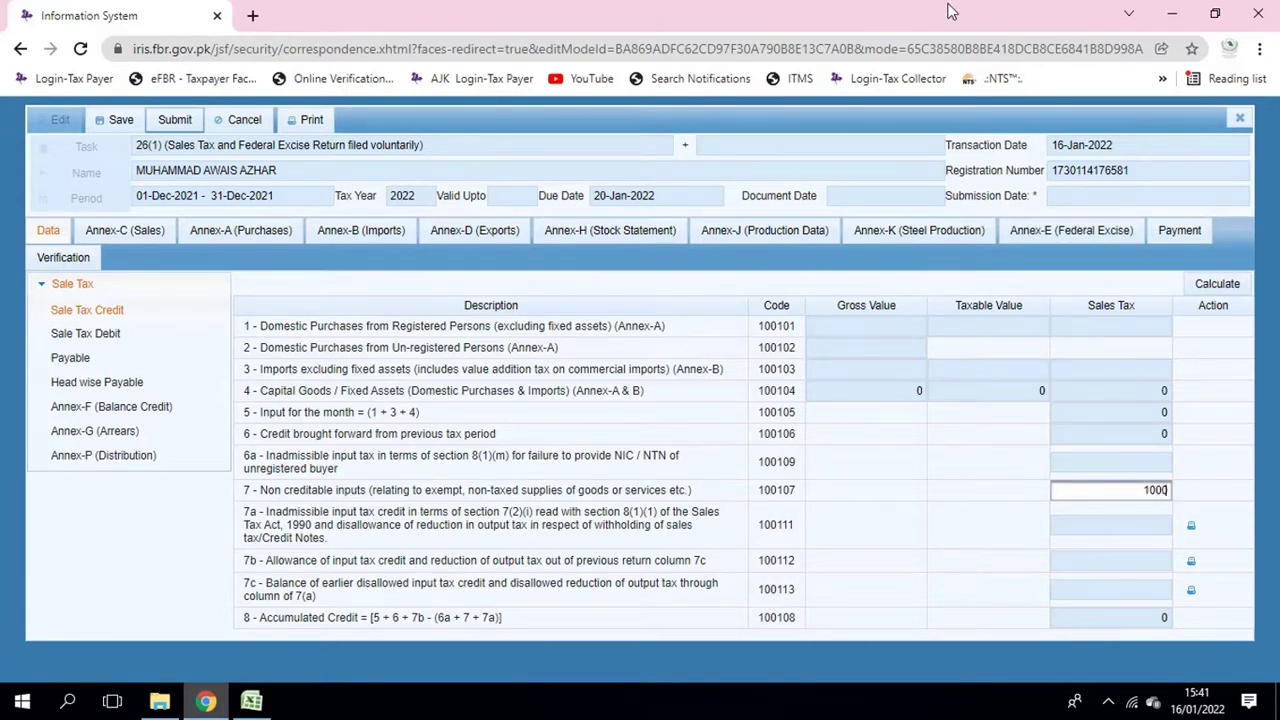
click(1217, 285)
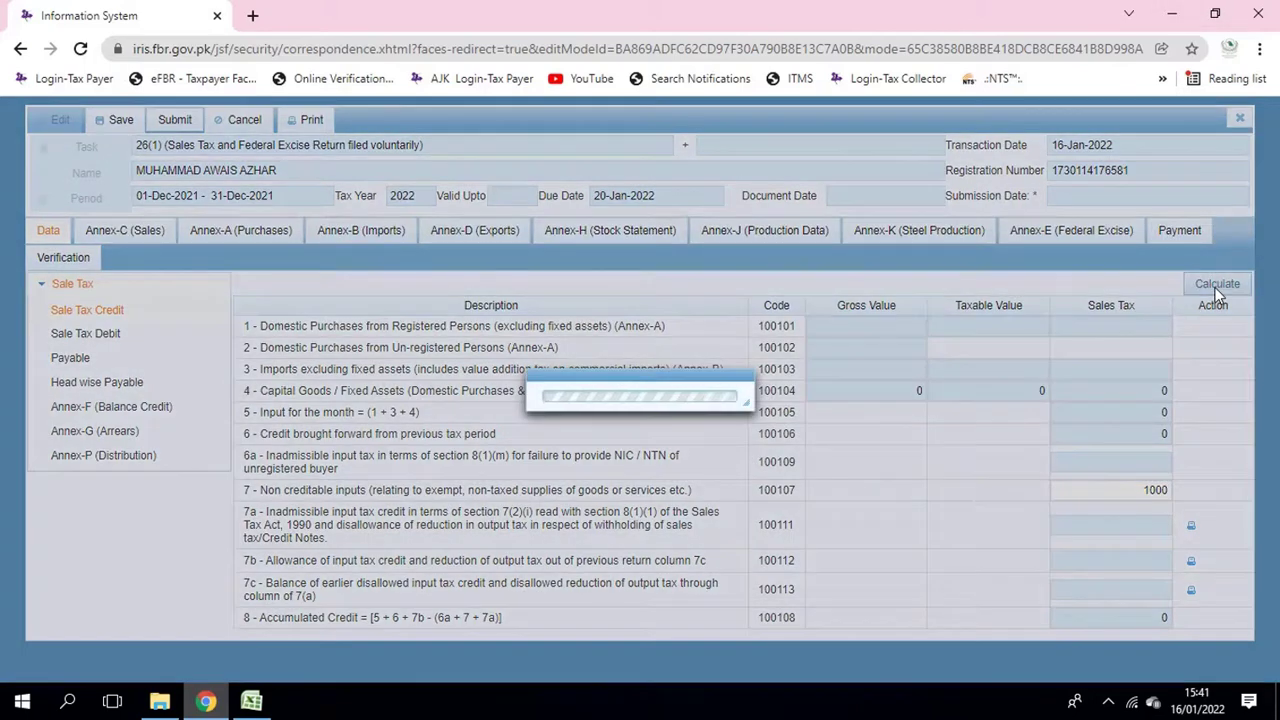
click(1217, 287)
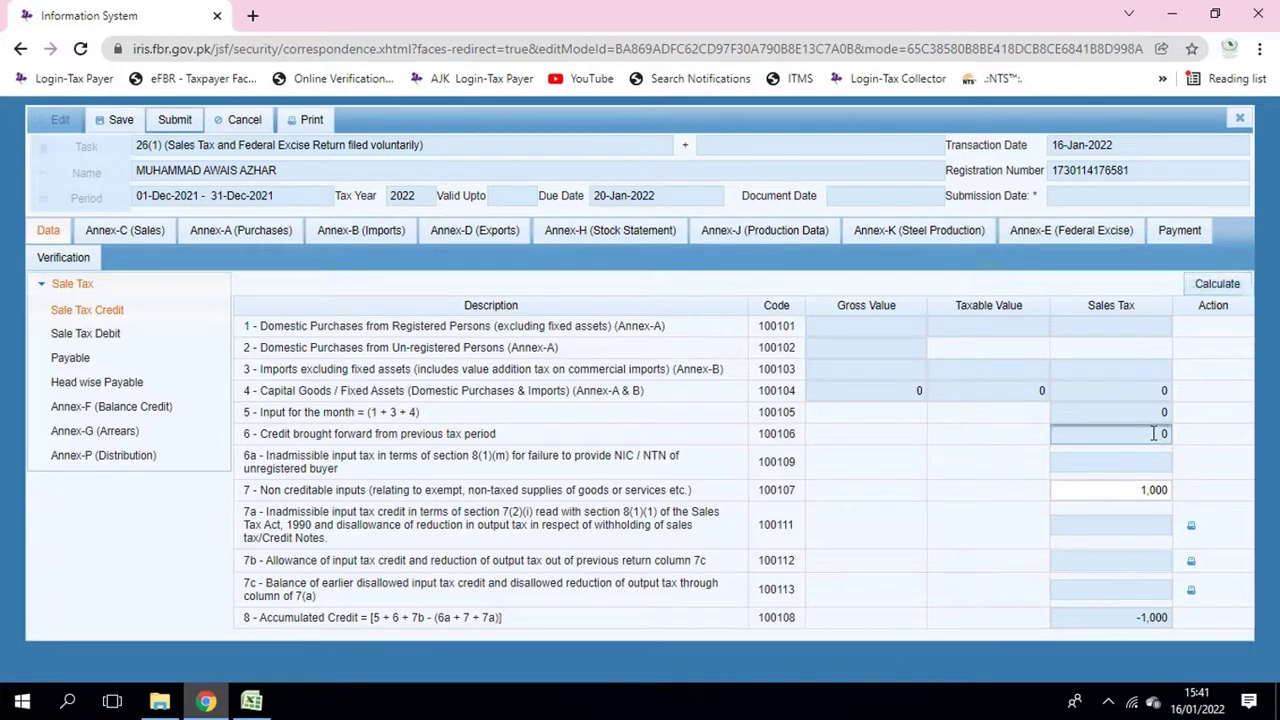
- Set the sales tax for non creditable inputs (row 7) to 0 and recalculate the Sale Tax Credit section
click(1151, 489)
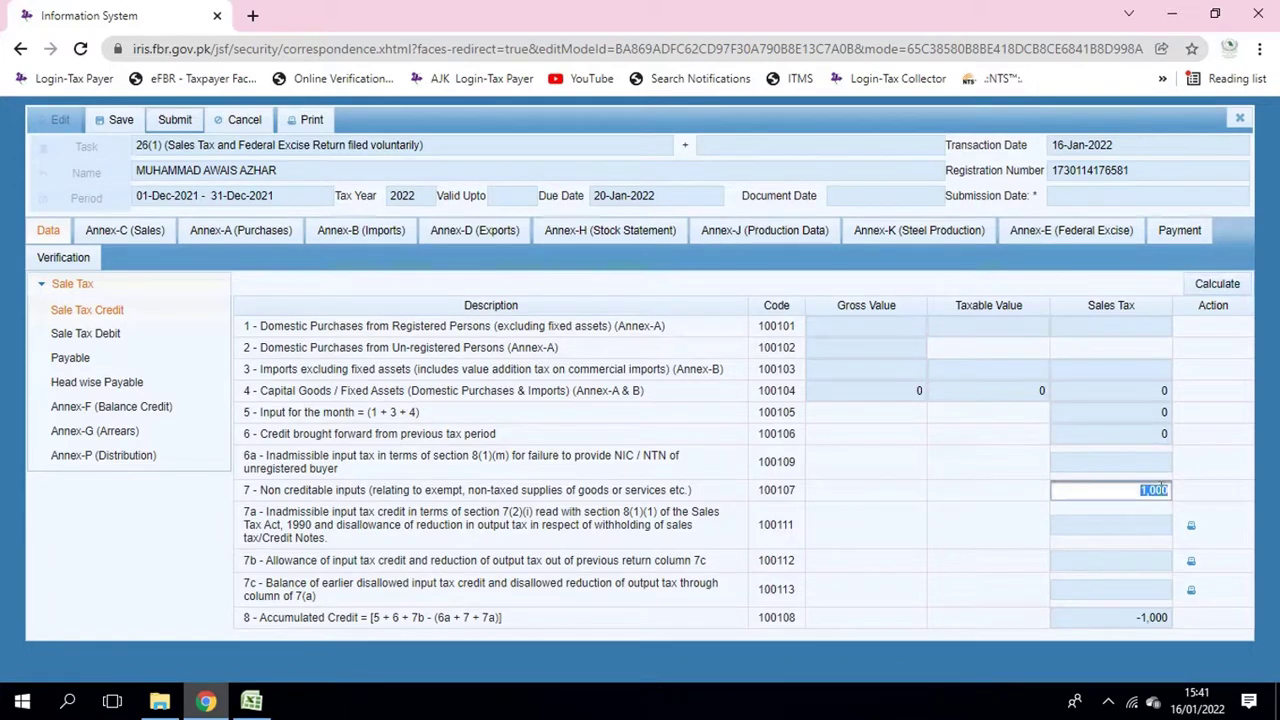
click(1125, 618)
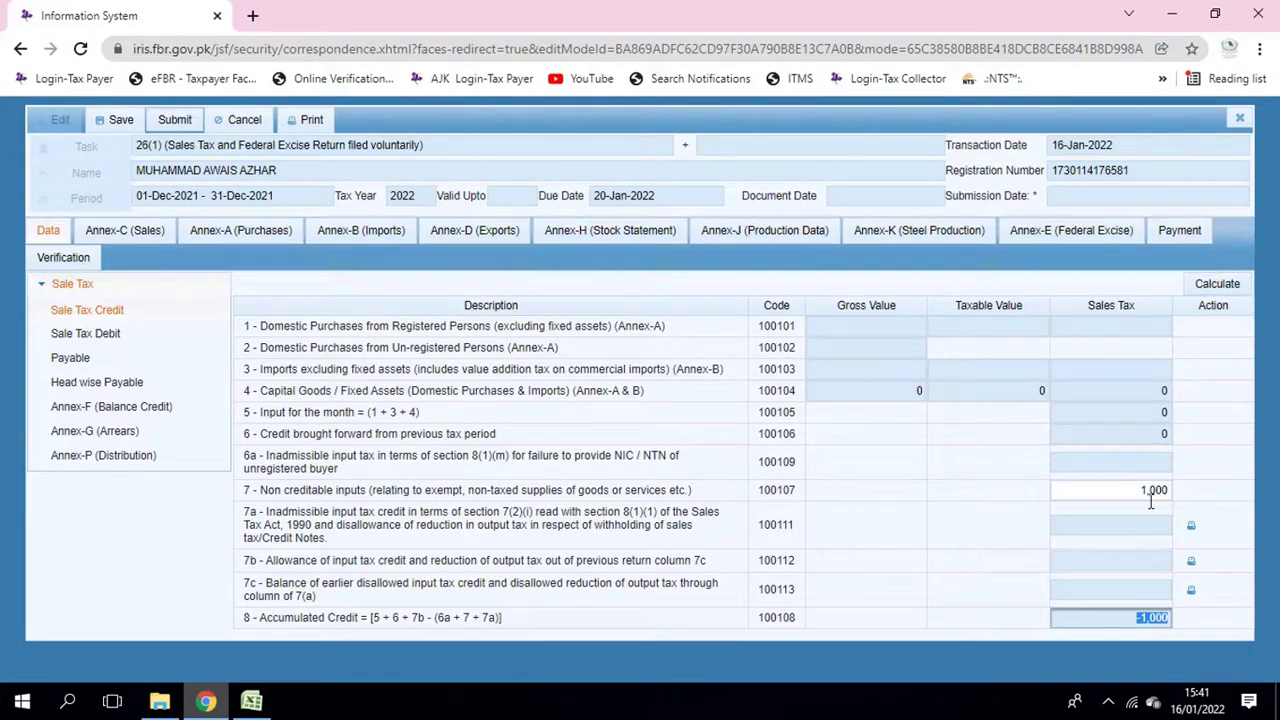
click(1168, 436)
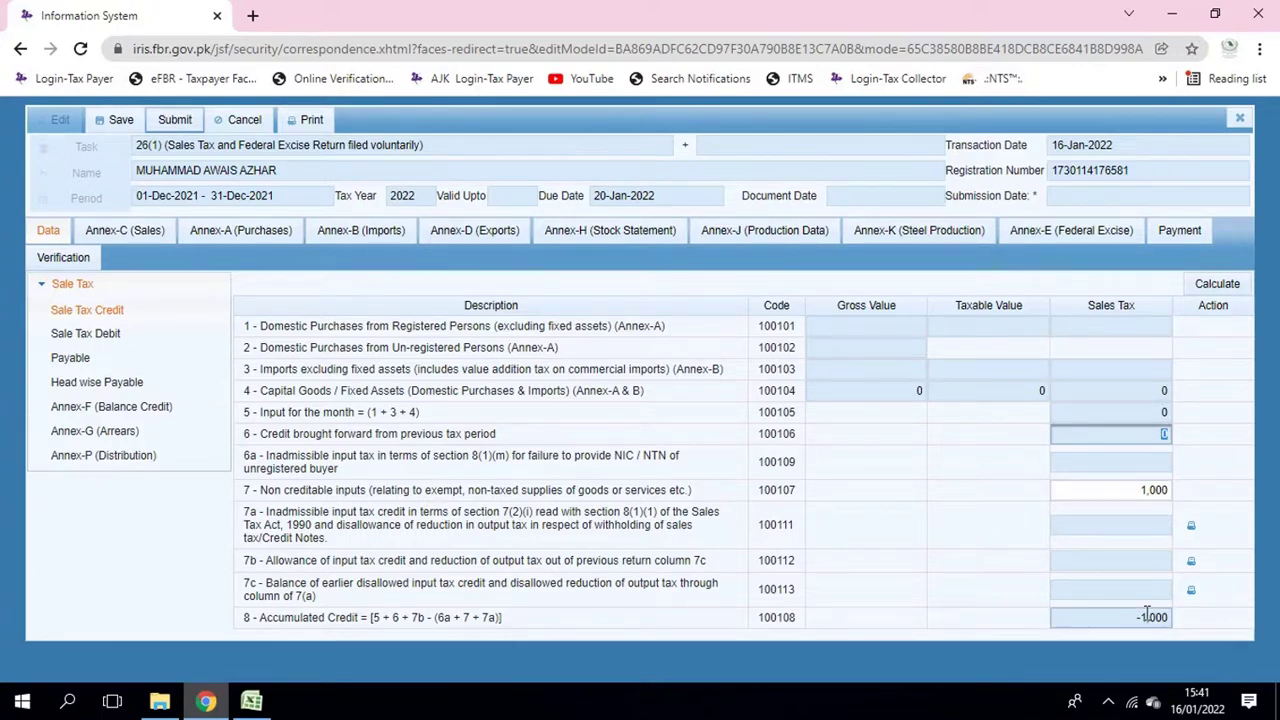
triple_click(1127, 500)
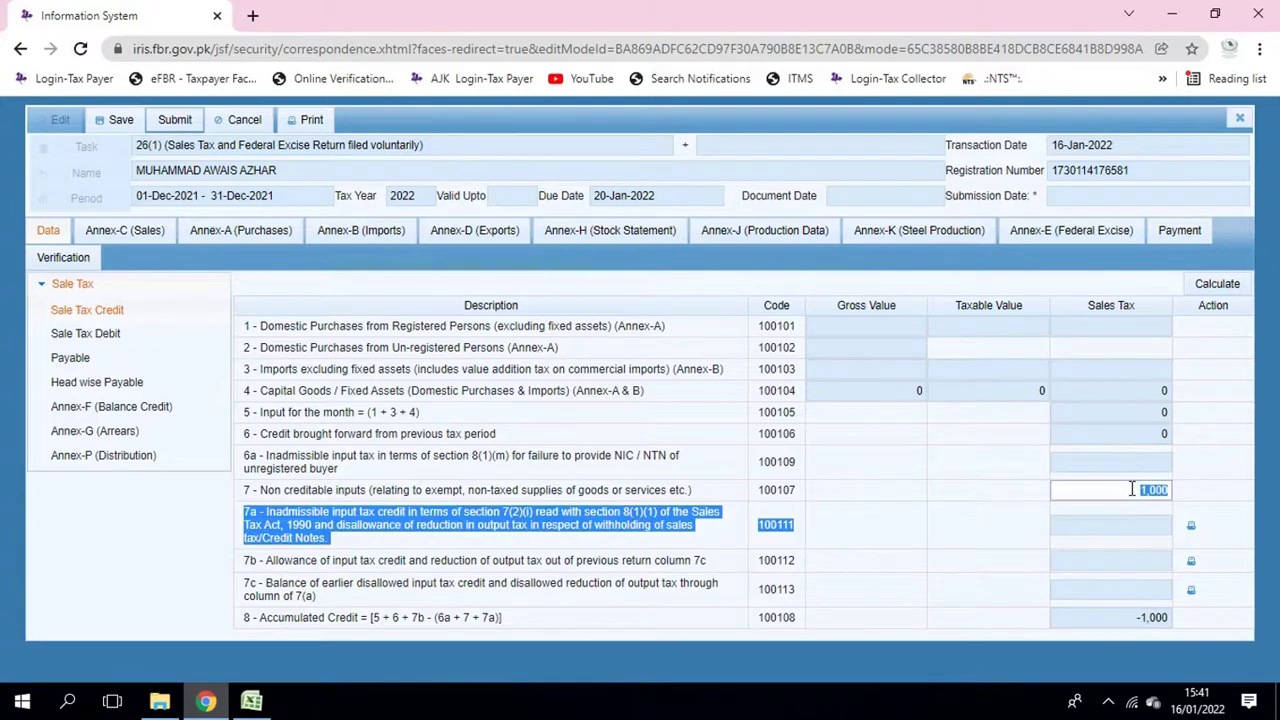
click(1163, 432)
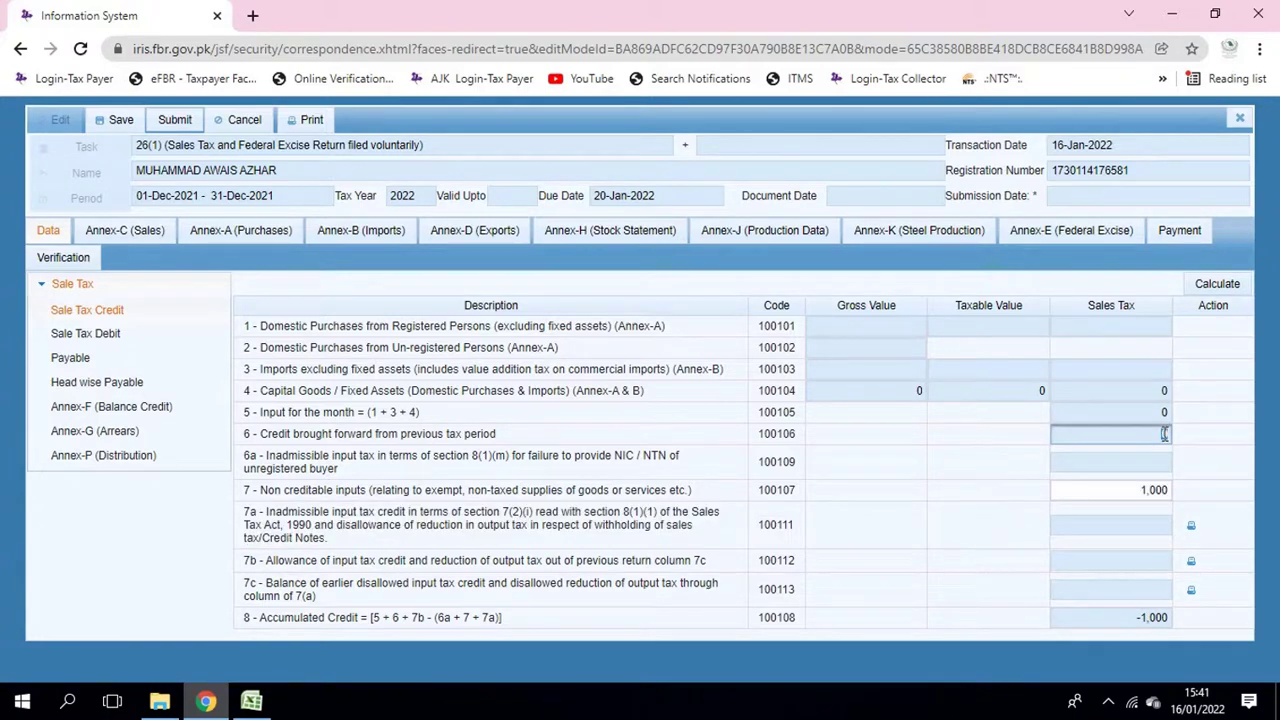
key(Tab)
key(Tab)
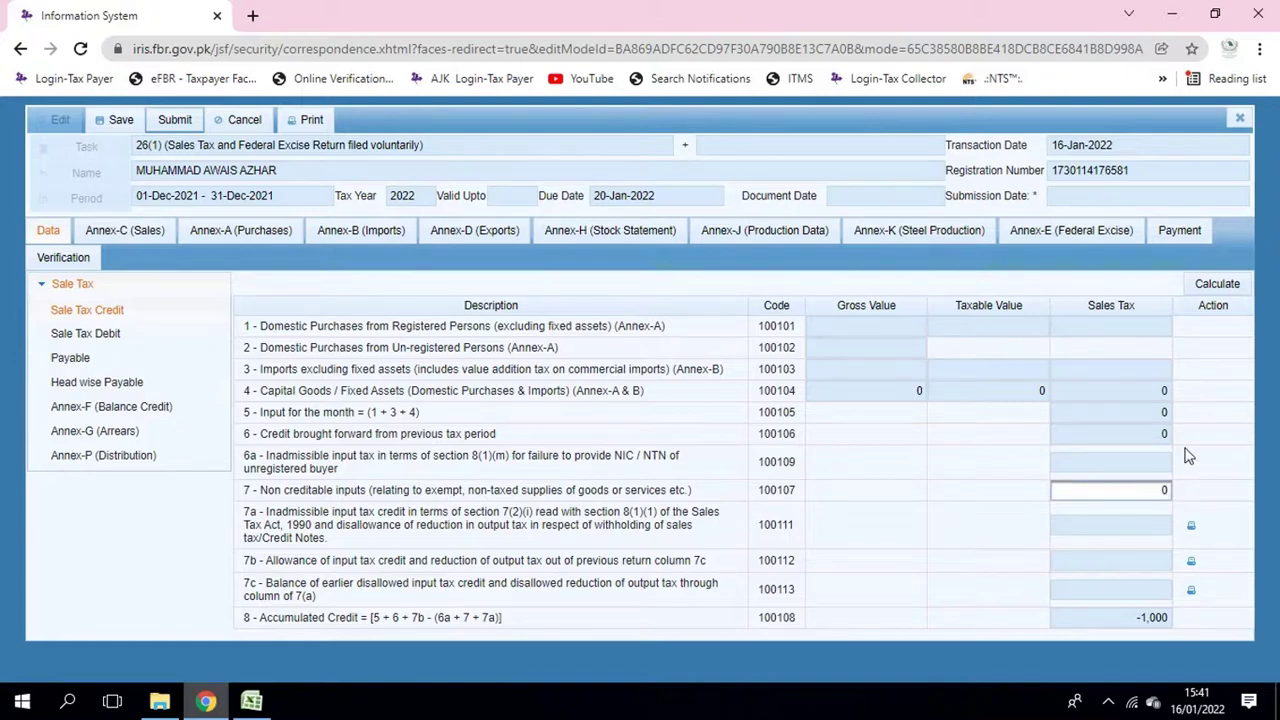
click(1212, 446)
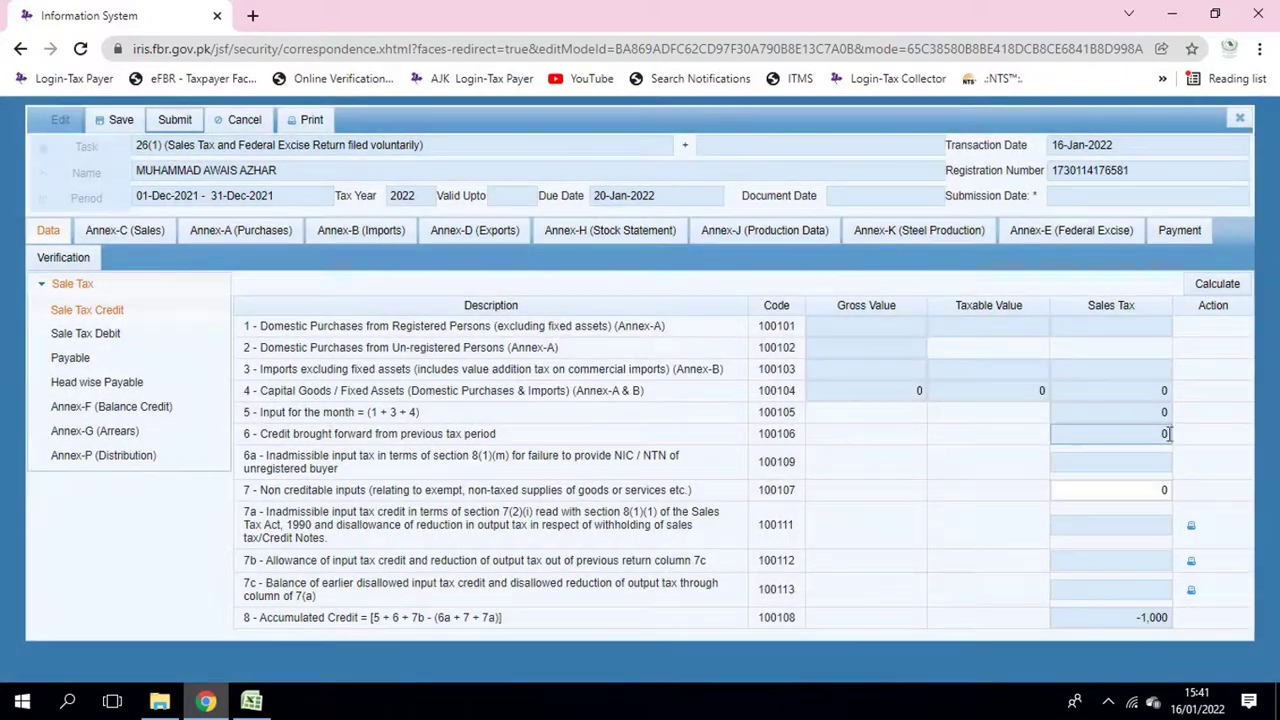
click(1204, 286)
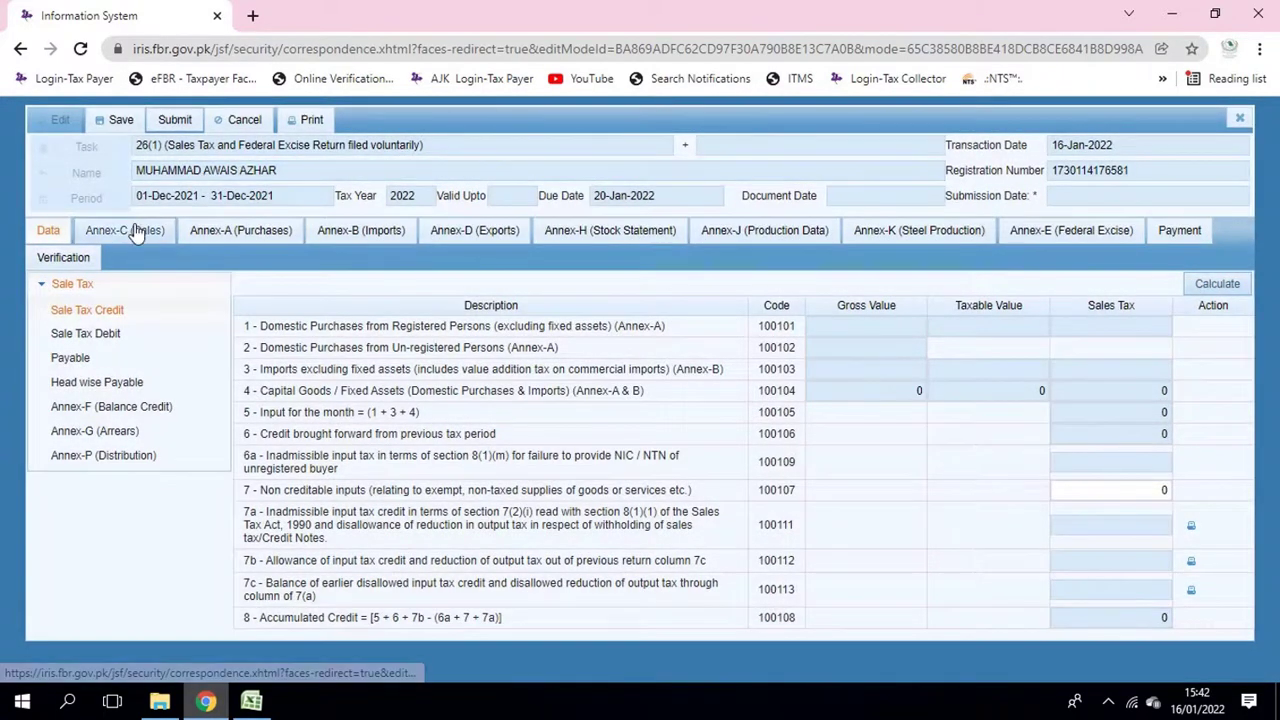
- Submit Annex-C (Sales) and try to submit the whole sales tax return
click(125, 230)
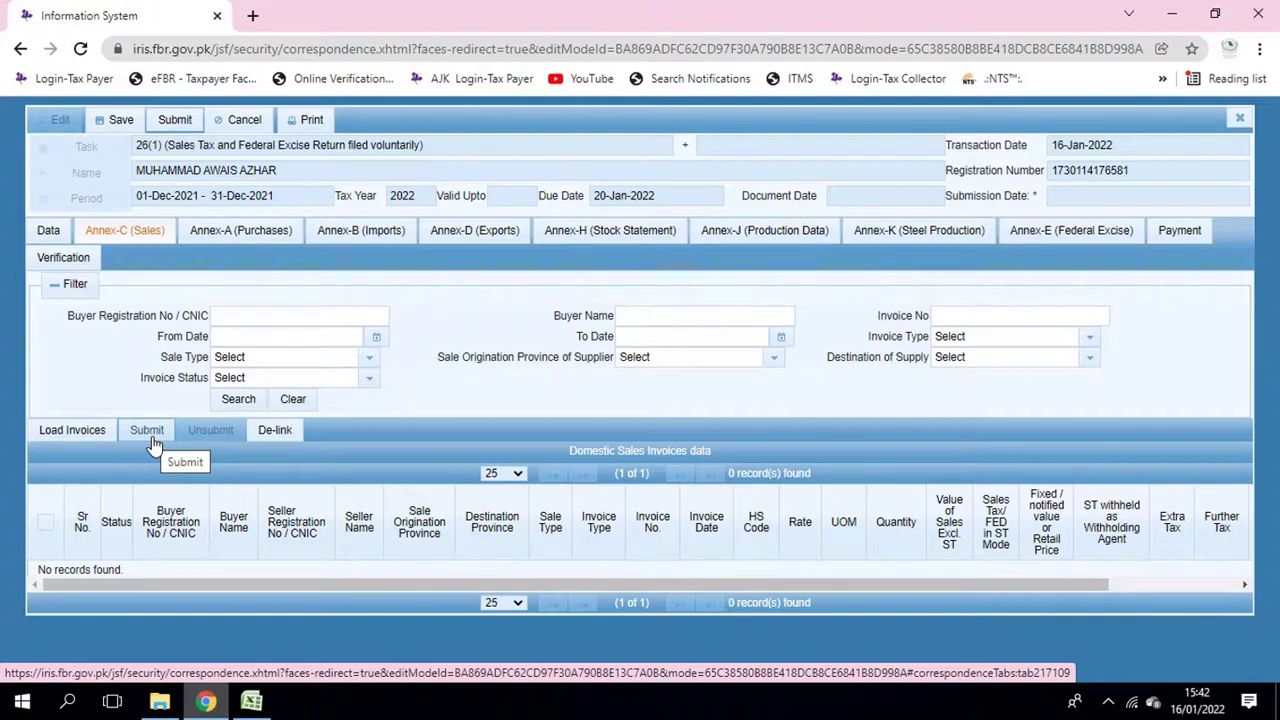
click(151, 440)
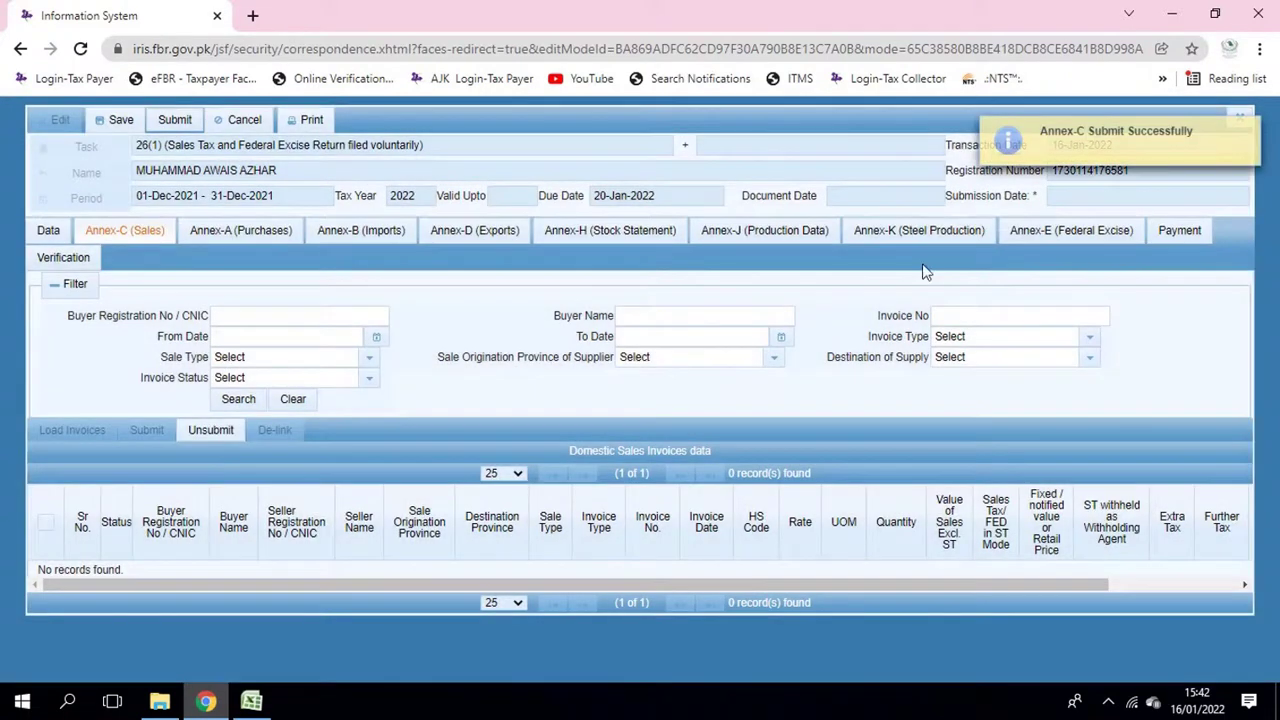
click(175, 120)
click(472, 416)
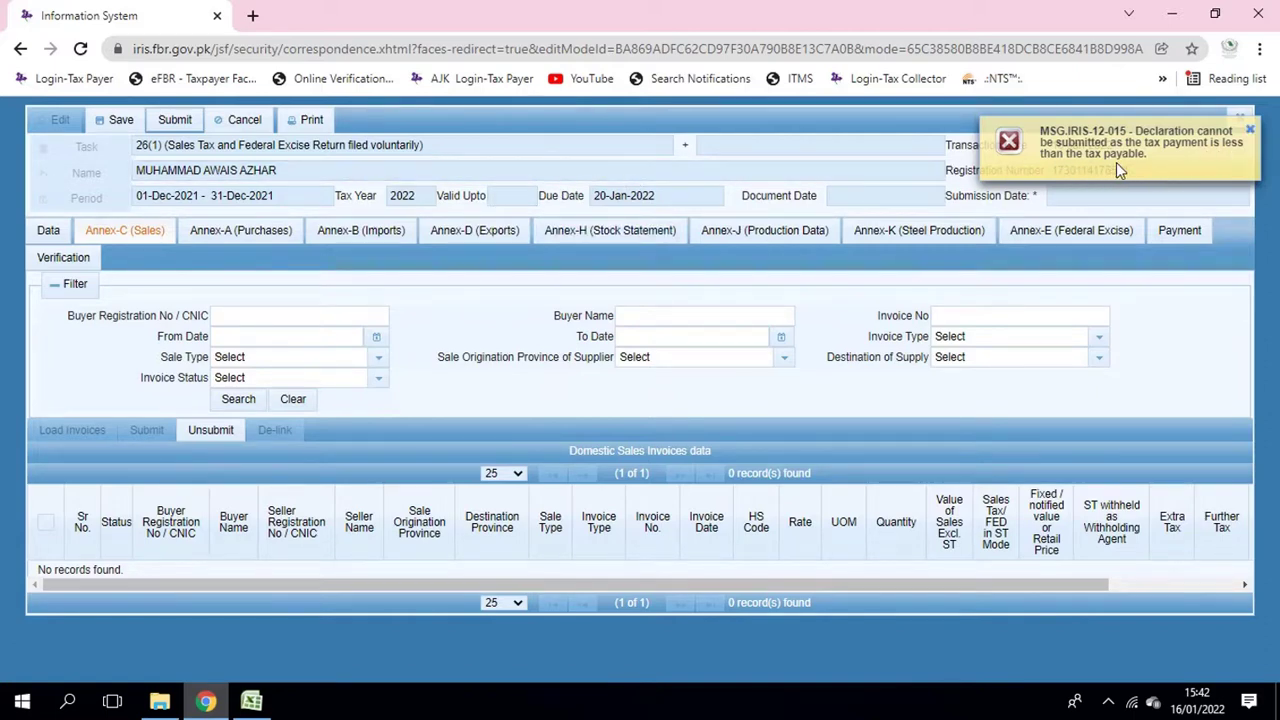
- Recalculate the Head wise Payable section, and start submitting the return but decline the submission confirmation
click(62, 236)
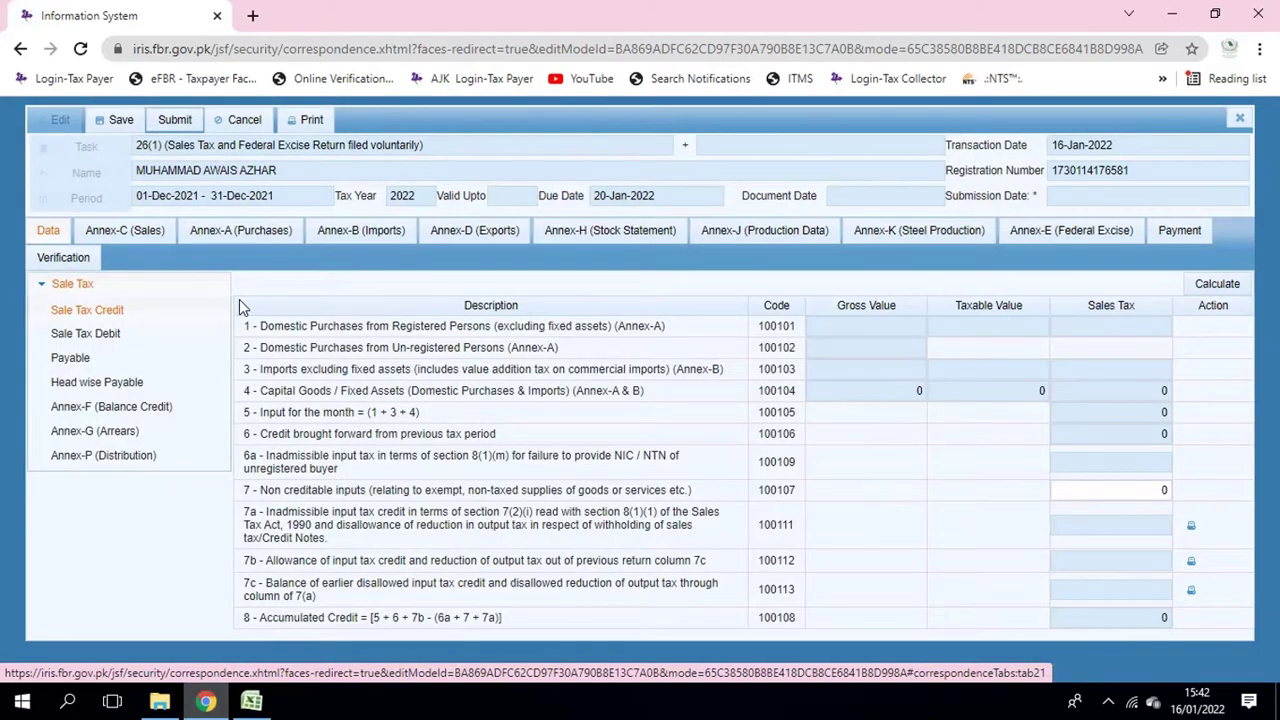
click(112, 386)
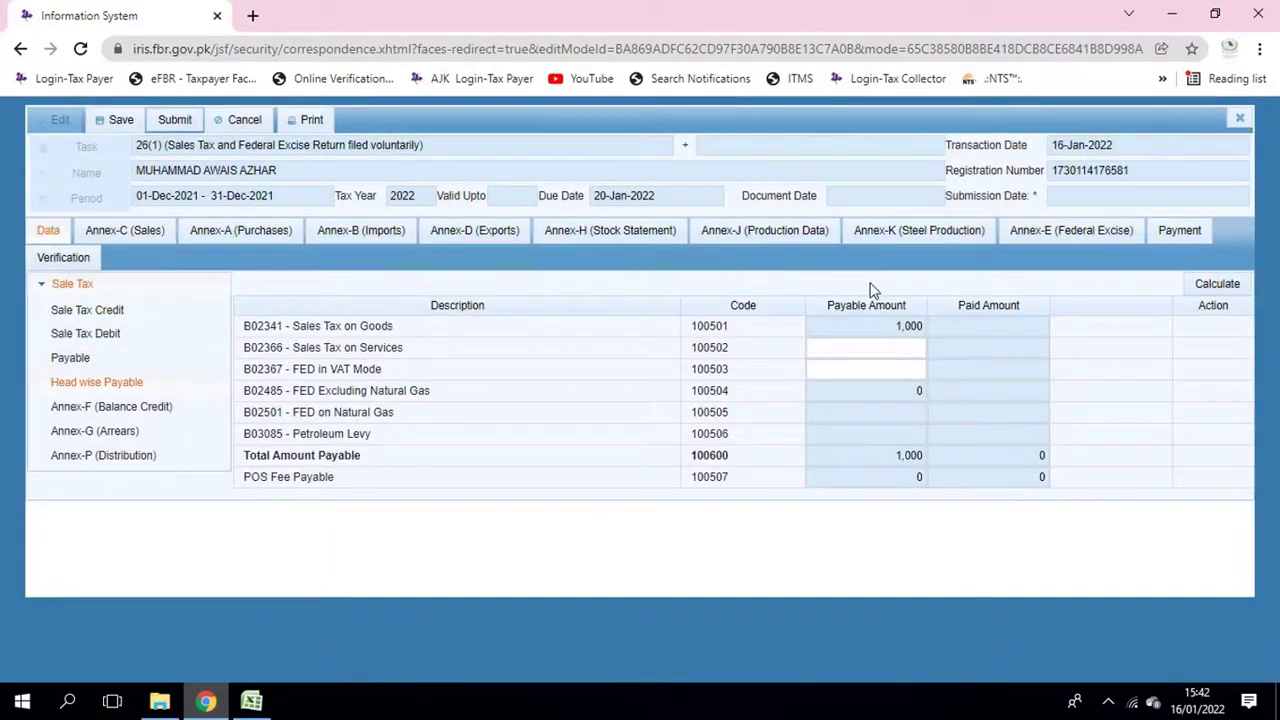
click(1218, 285)
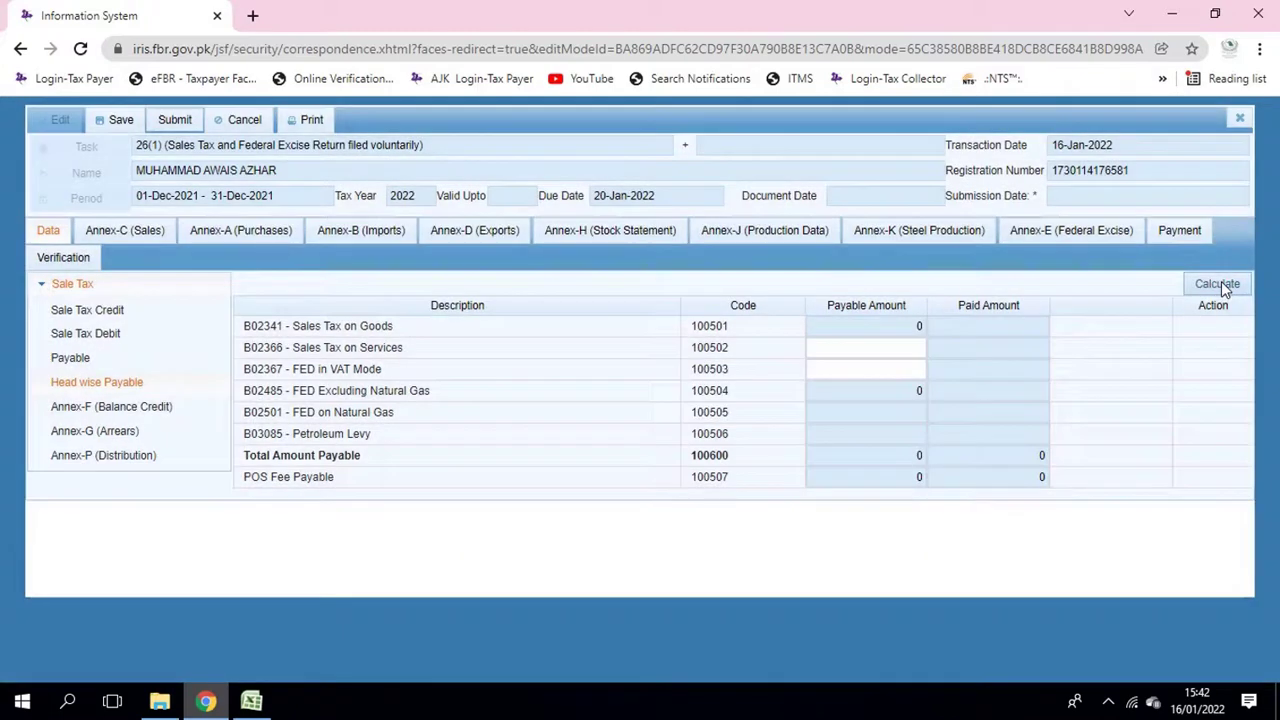
click(1221, 285)
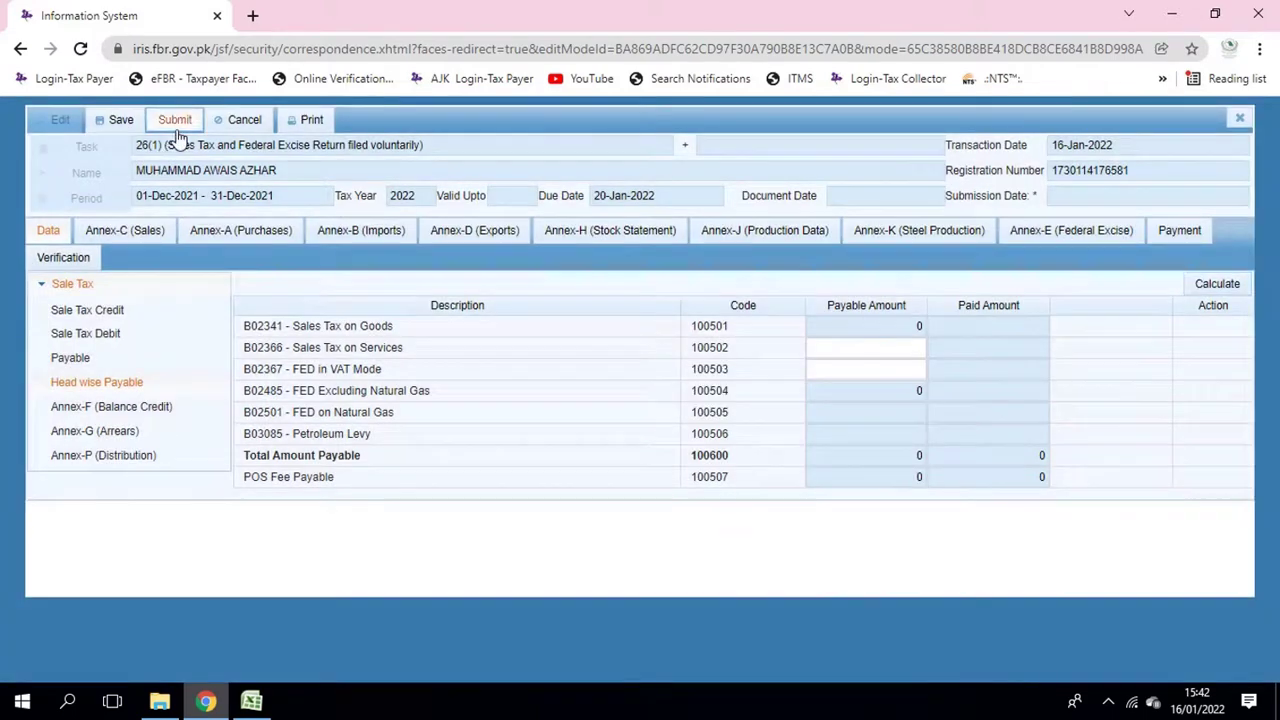
click(176, 122)
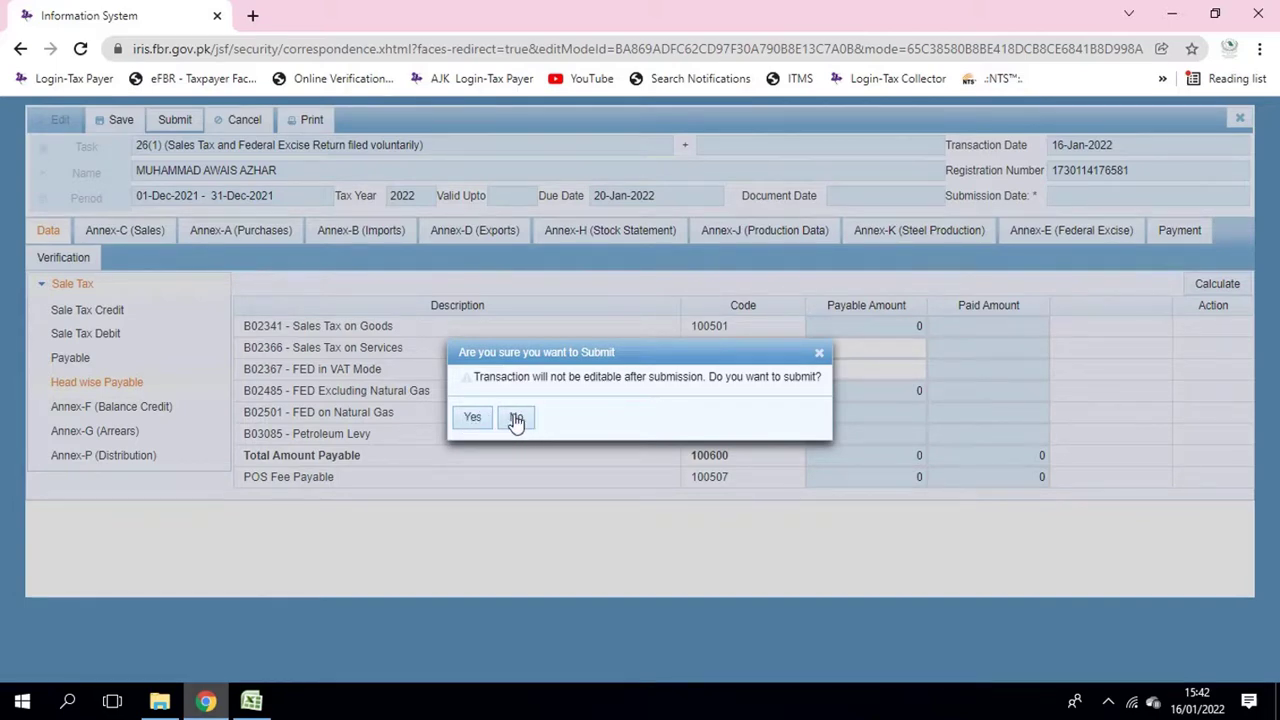
click(516, 420)
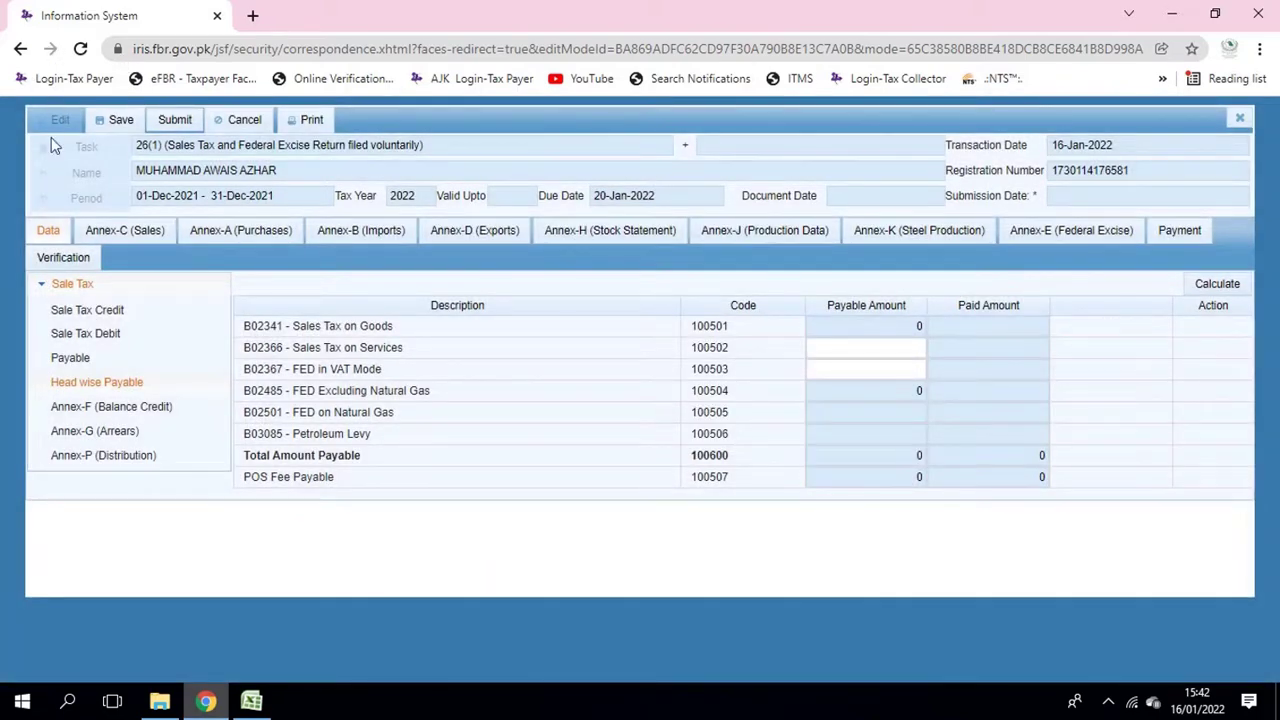
- Leave the return and try to delete its December 2021 26(1) draft from the draft declarations
click(21, 49)
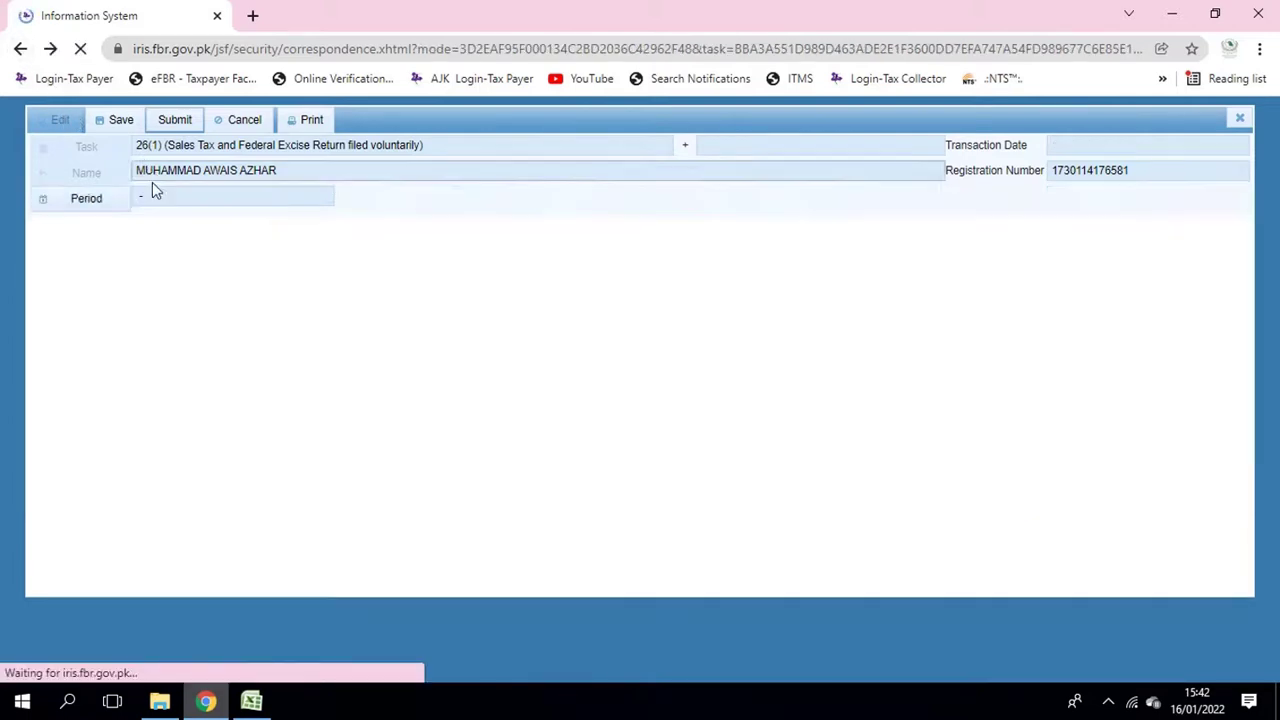
click(21, 49)
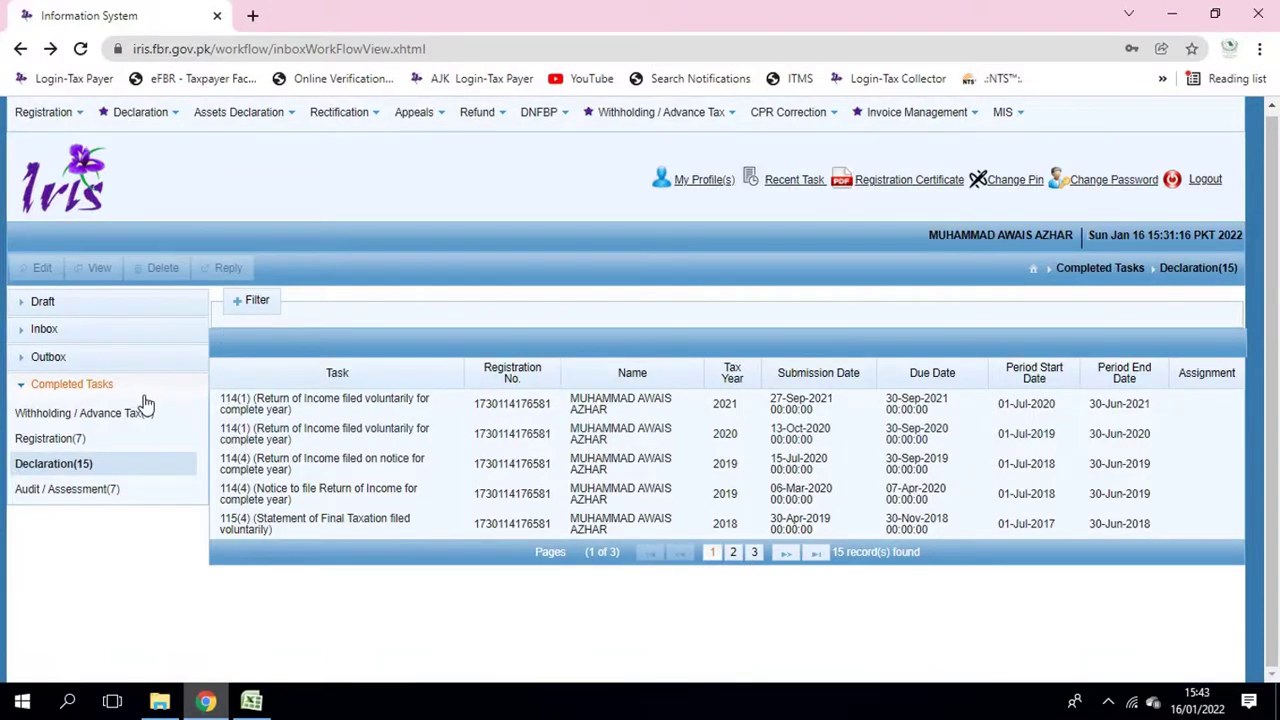
click(106, 304)
click(120, 342)
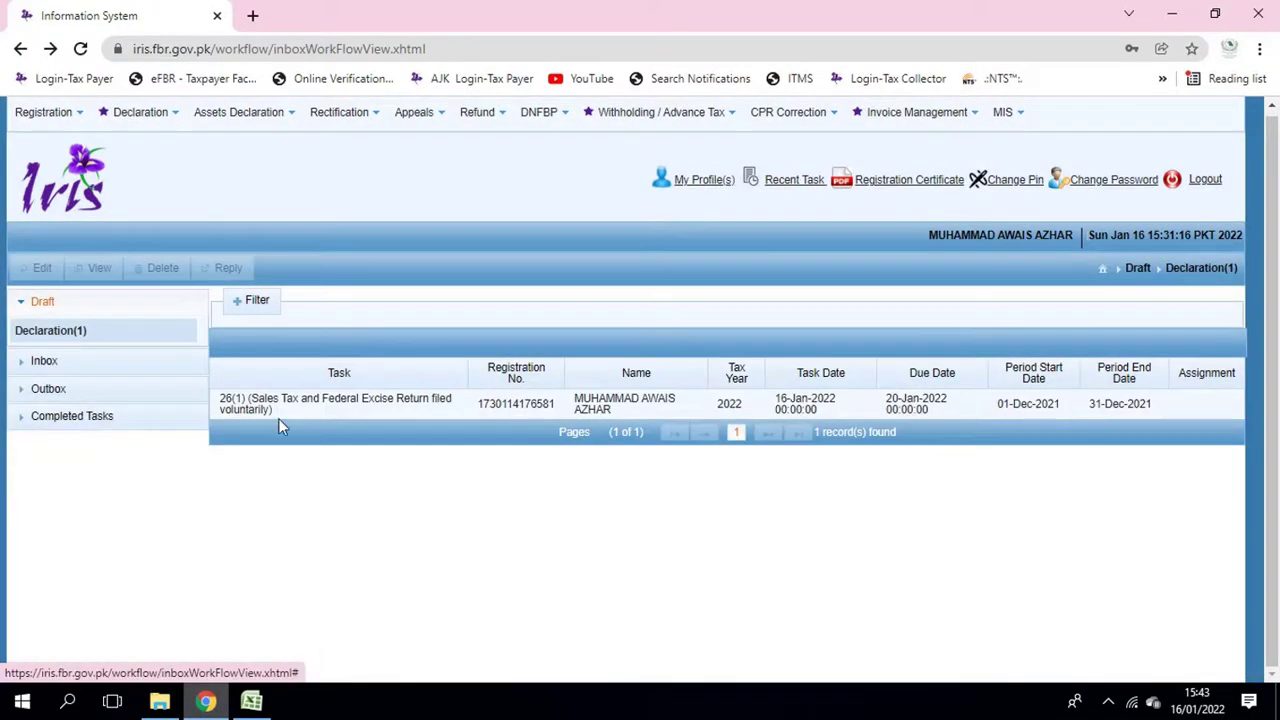
click(268, 405)
click(157, 269)
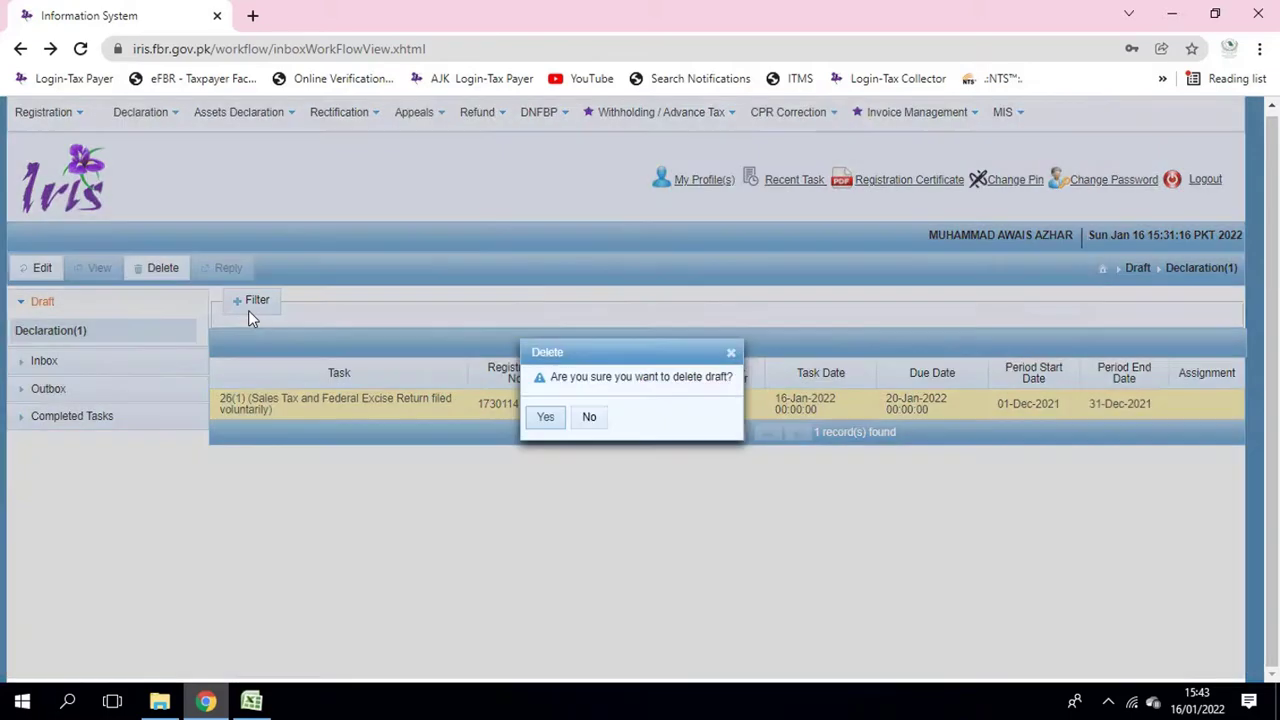
click(545, 418)
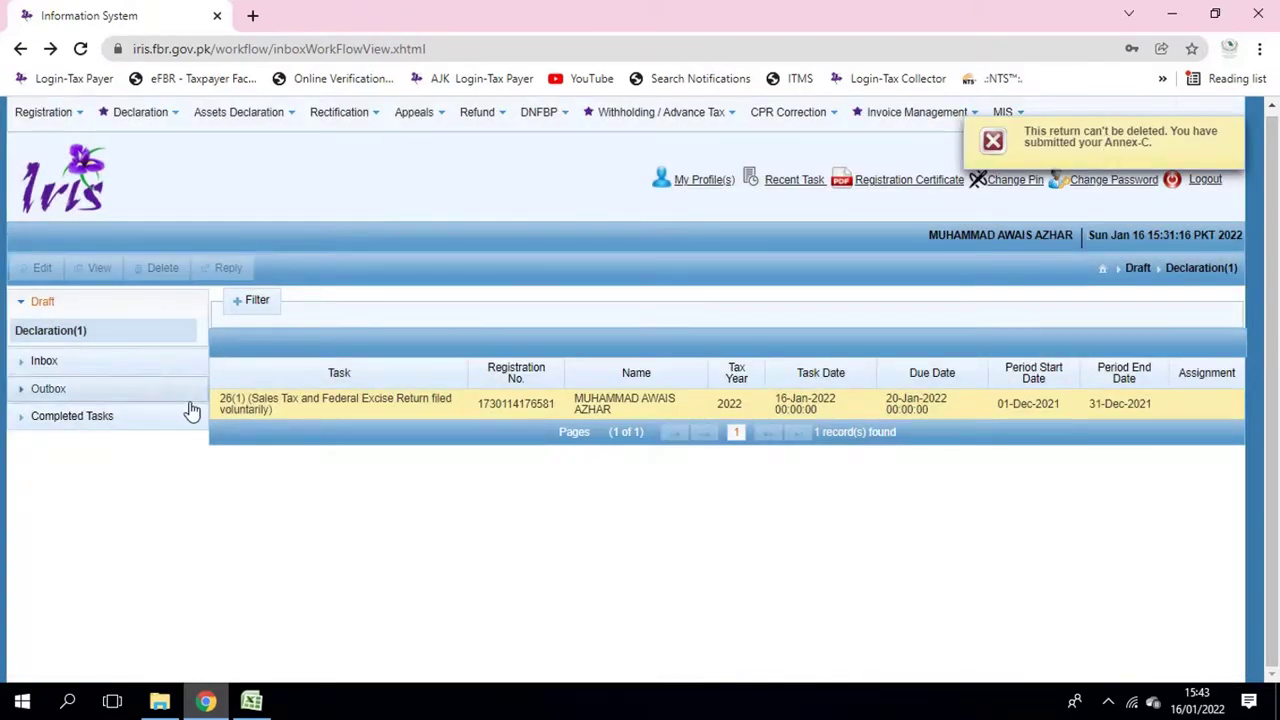
- Reopen the draft return for editing, unsubmit its Annex-C (Sales), and try to de-link the sales invoices
click(250, 416)
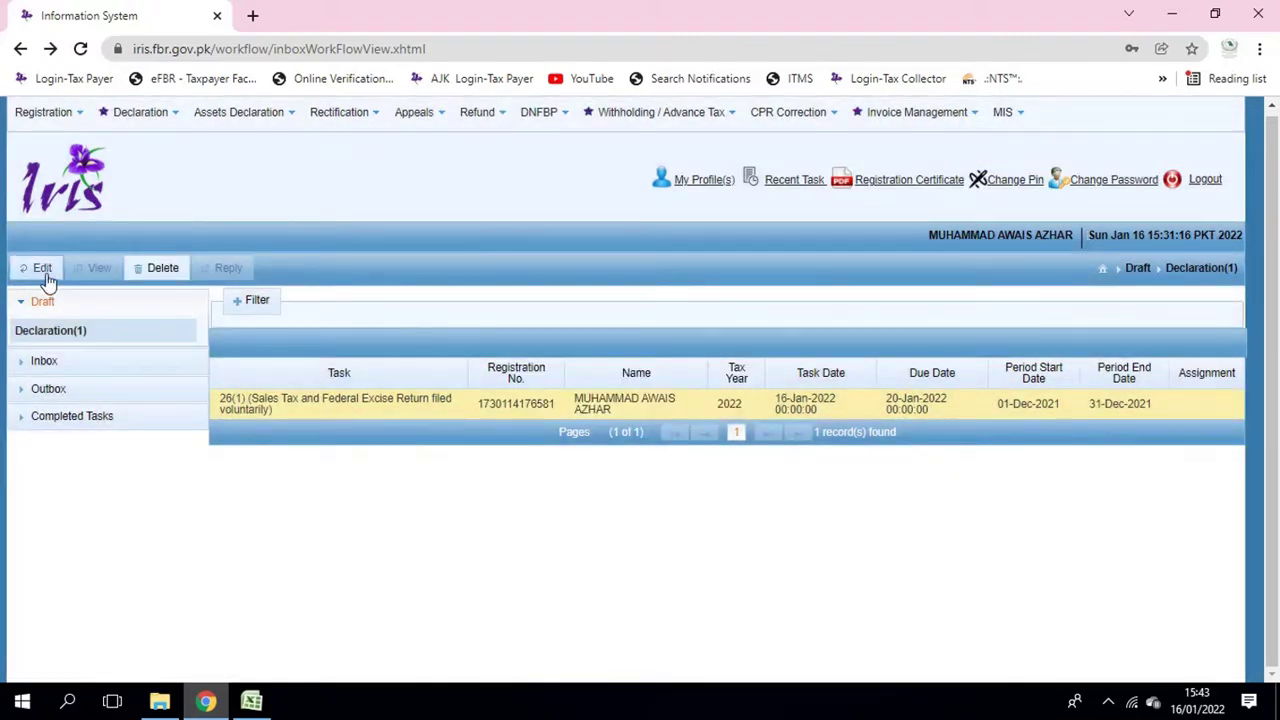
click(43, 273)
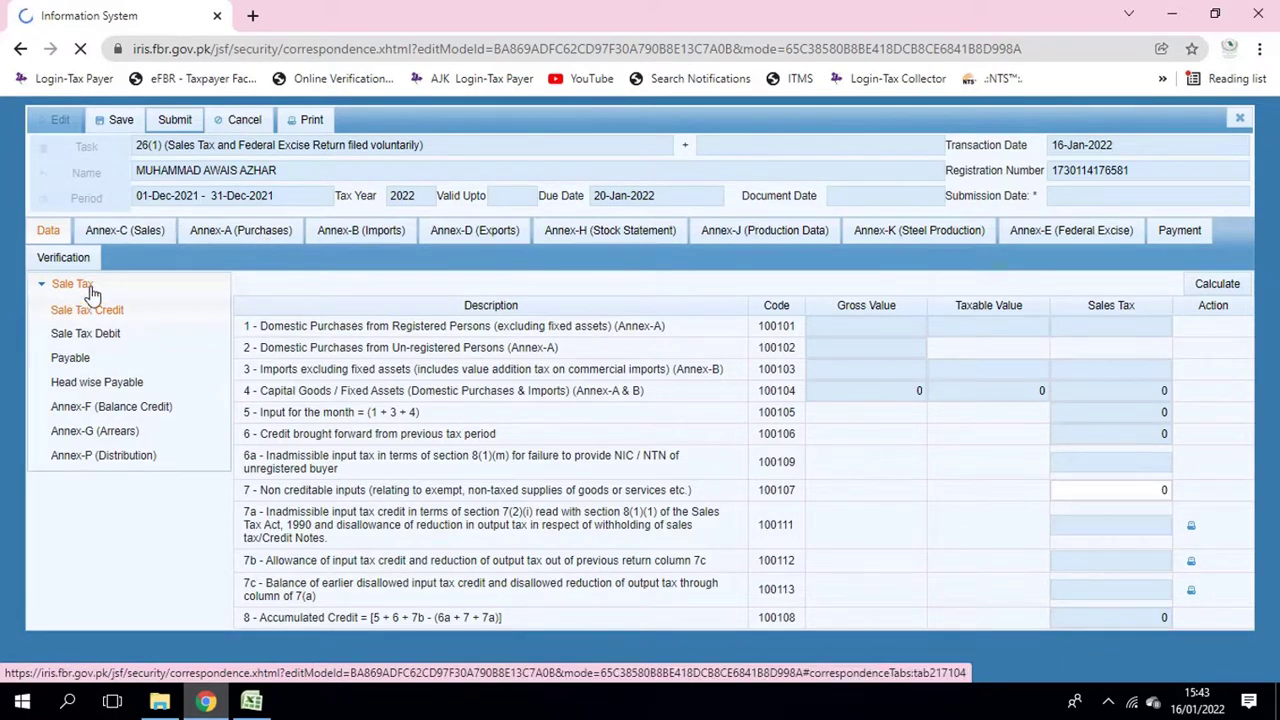
click(128, 230)
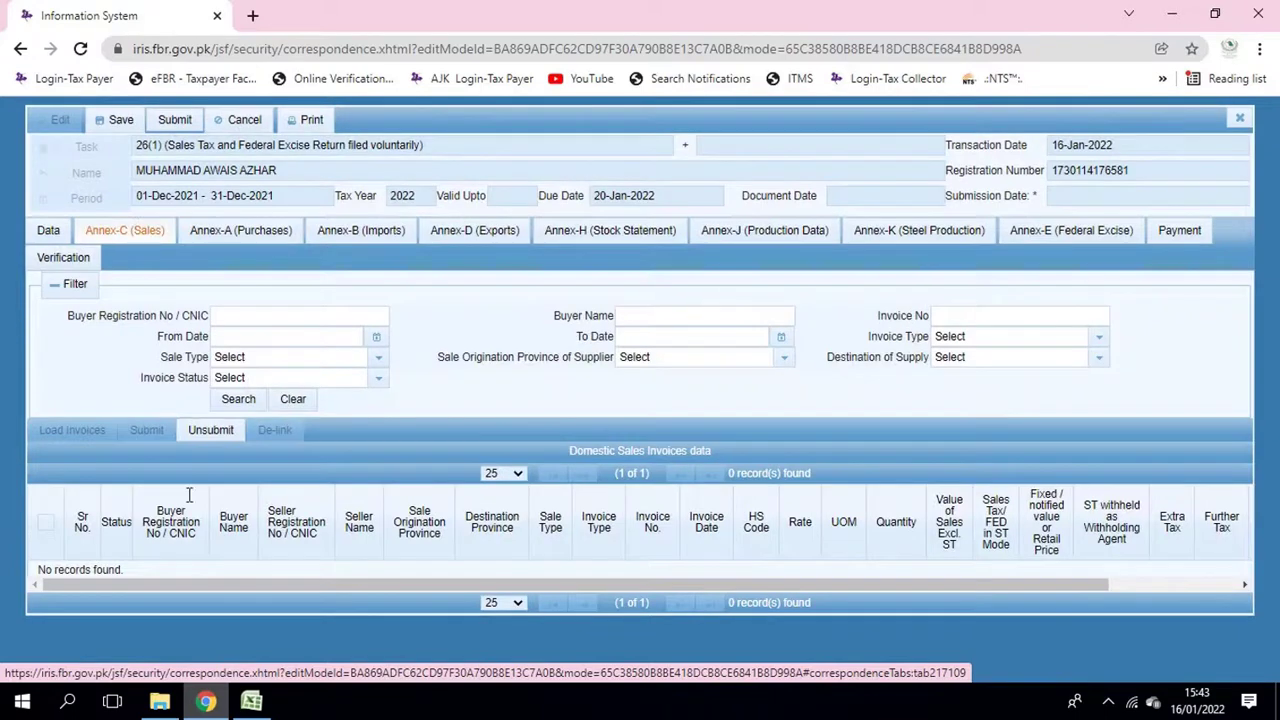
click(236, 429)
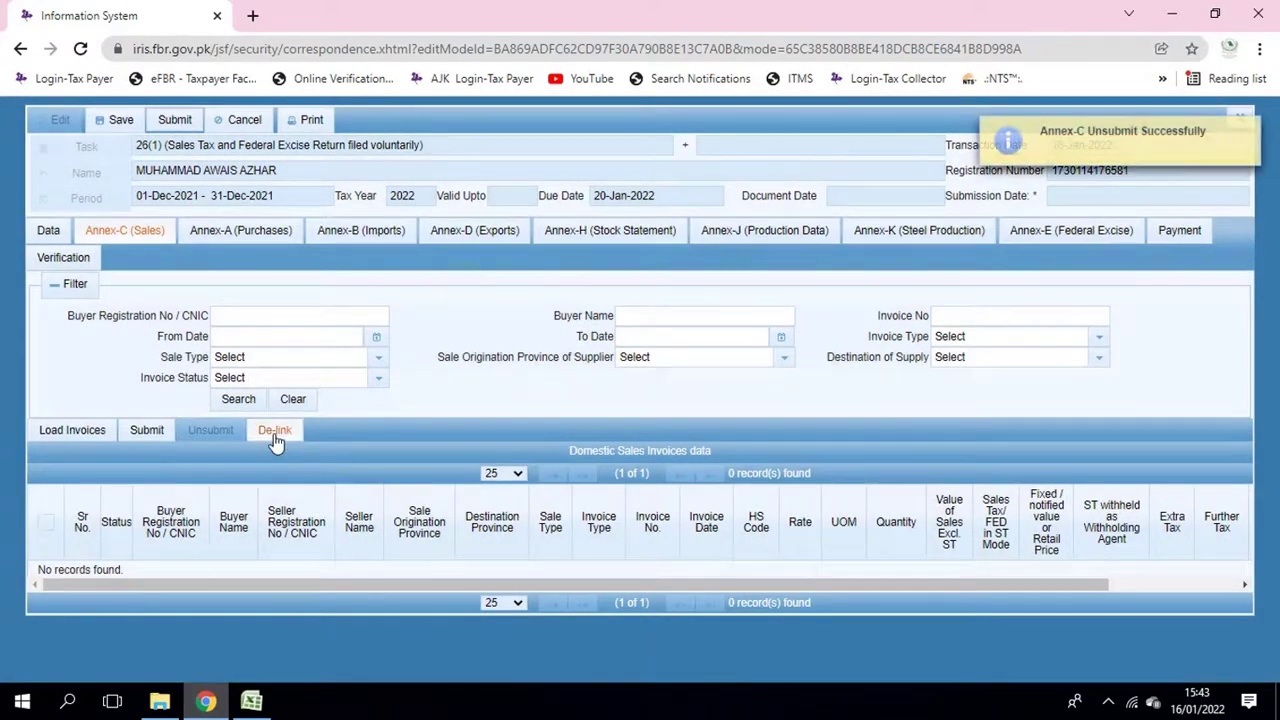
click(274, 436)
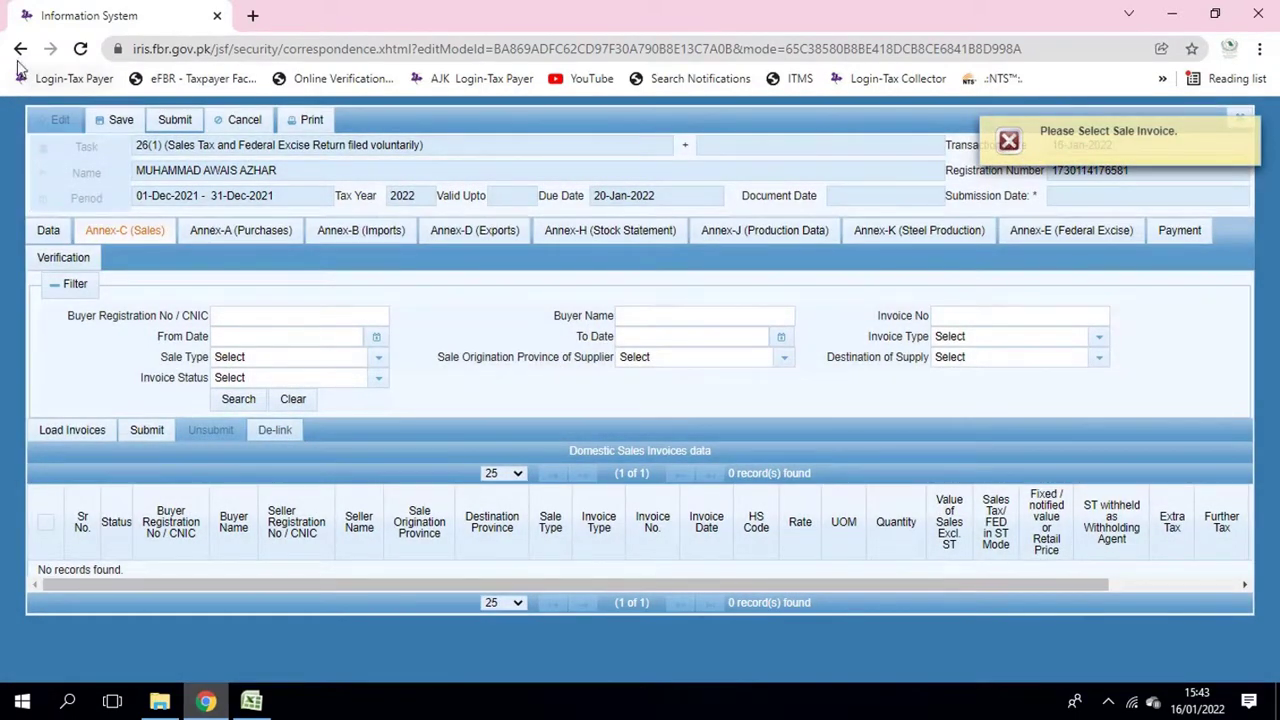
- Delete the December 2021 26(1) sales tax return from the draft declarations and log out, submitting the feedback form
click(112, 119)
click(22, 50)
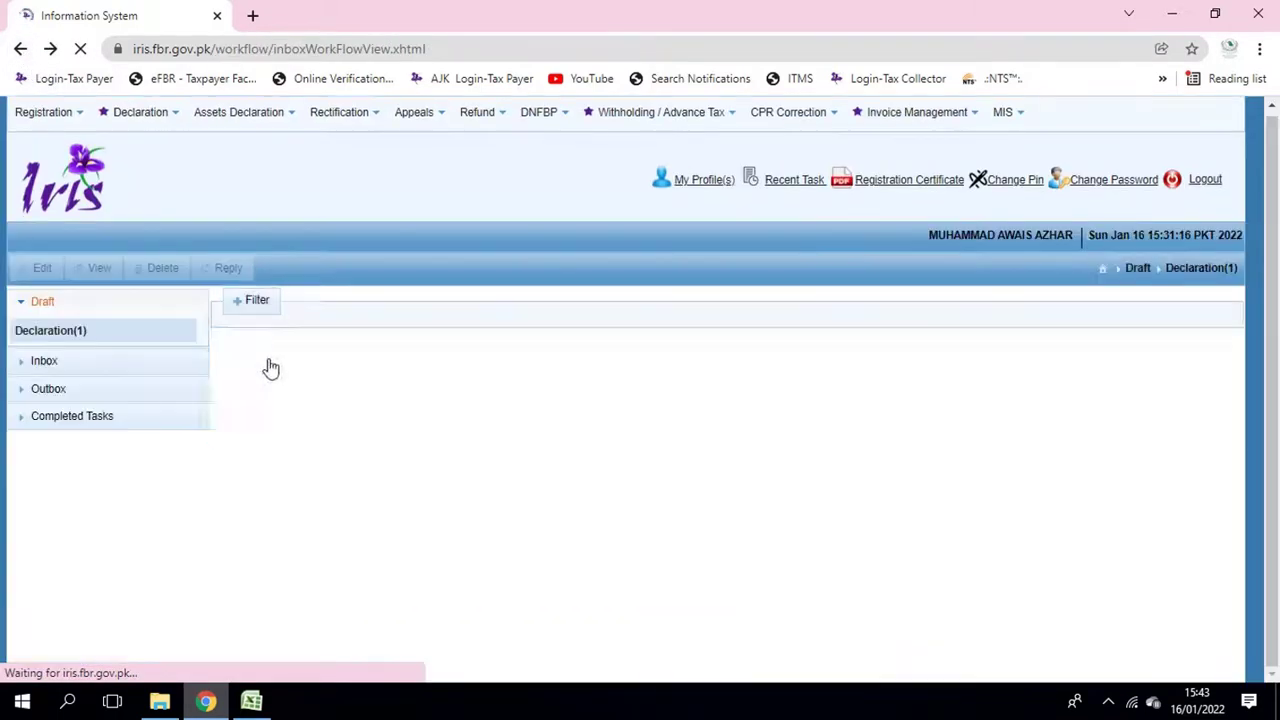
click(228, 407)
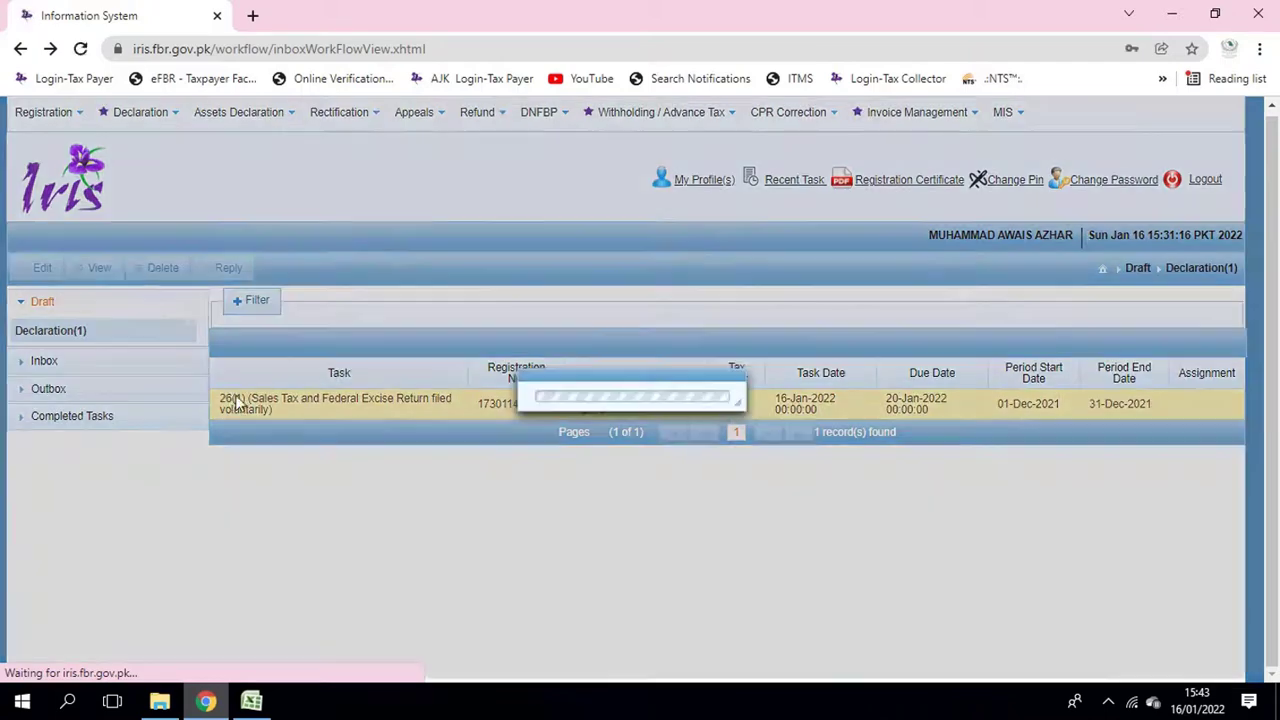
click(160, 268)
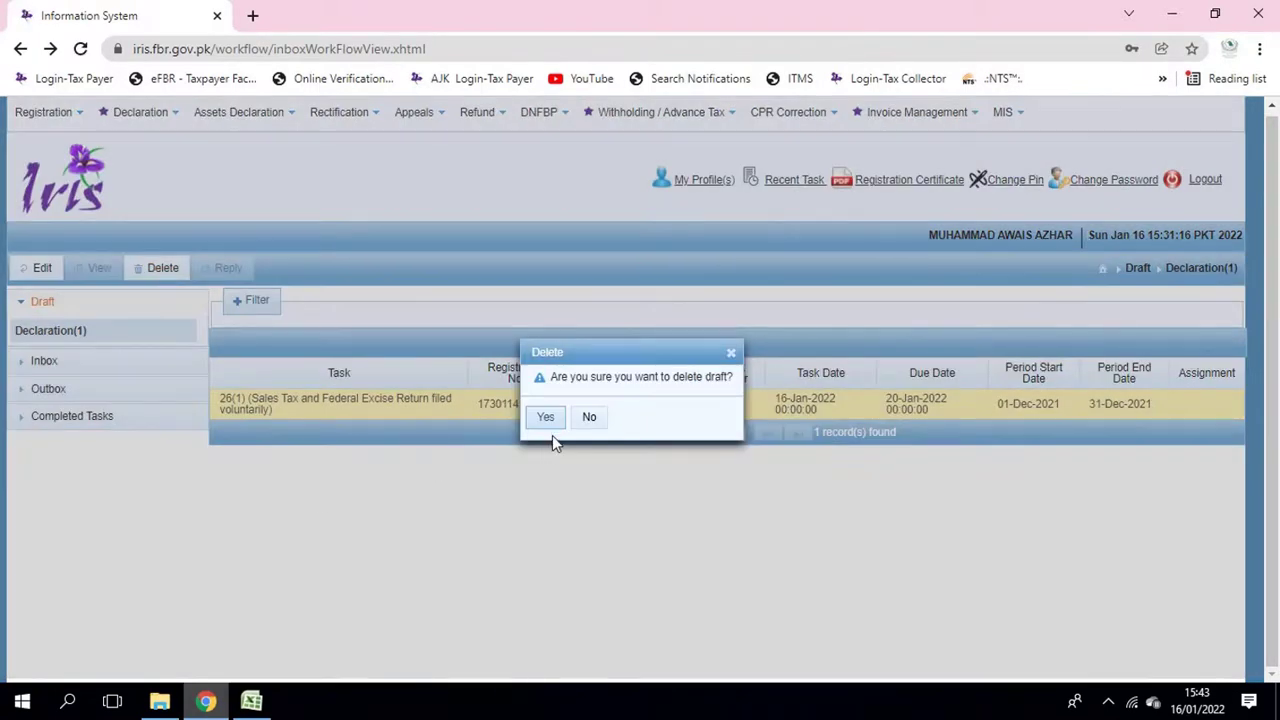
click(550, 417)
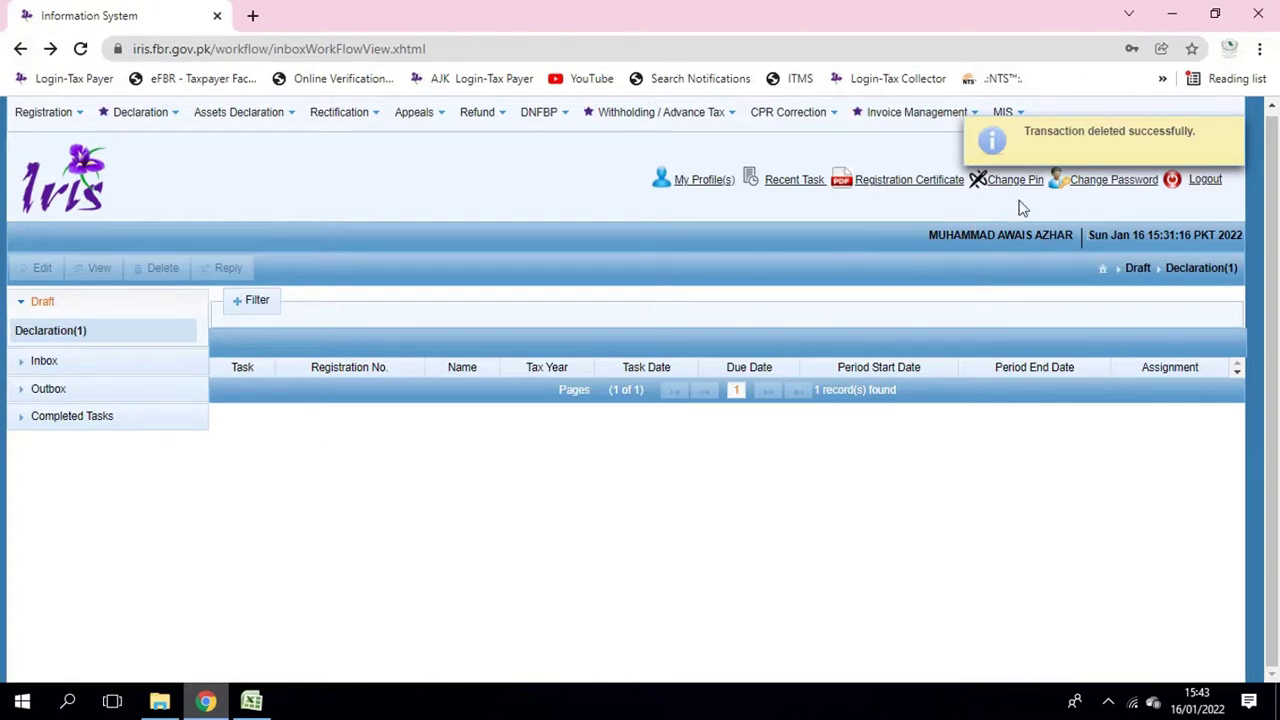
click(1205, 179)
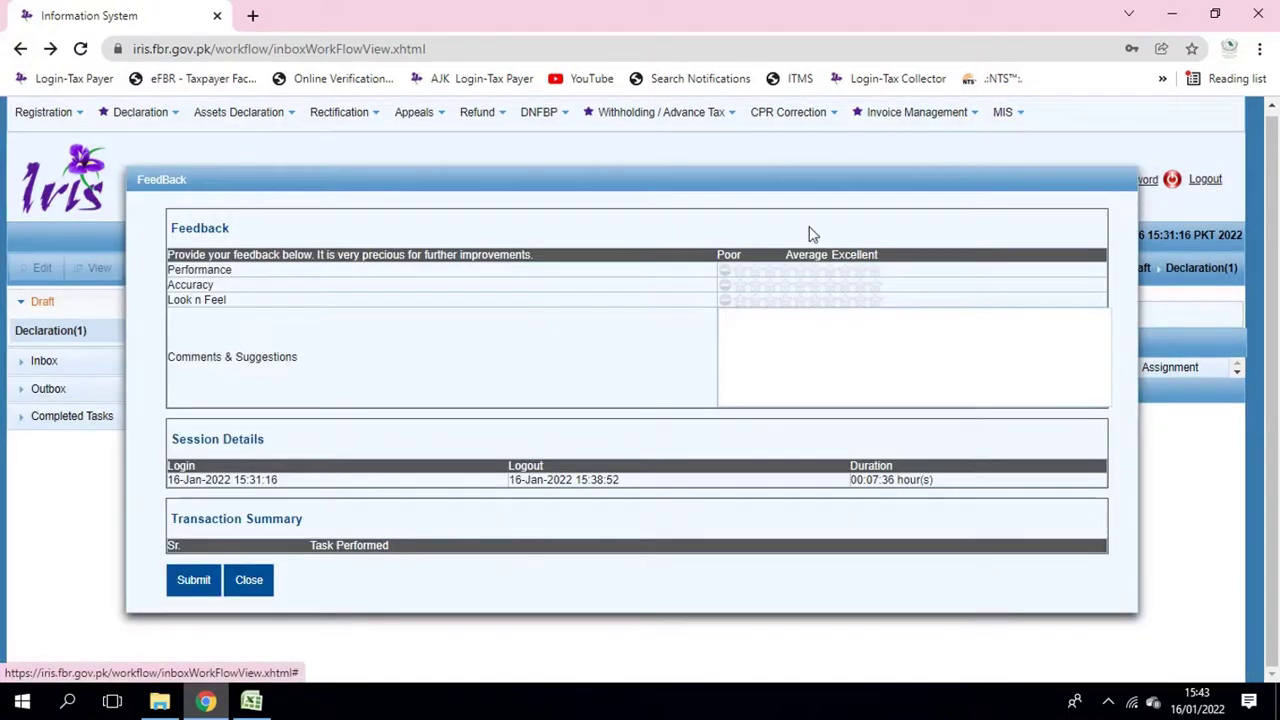
click(188, 586)
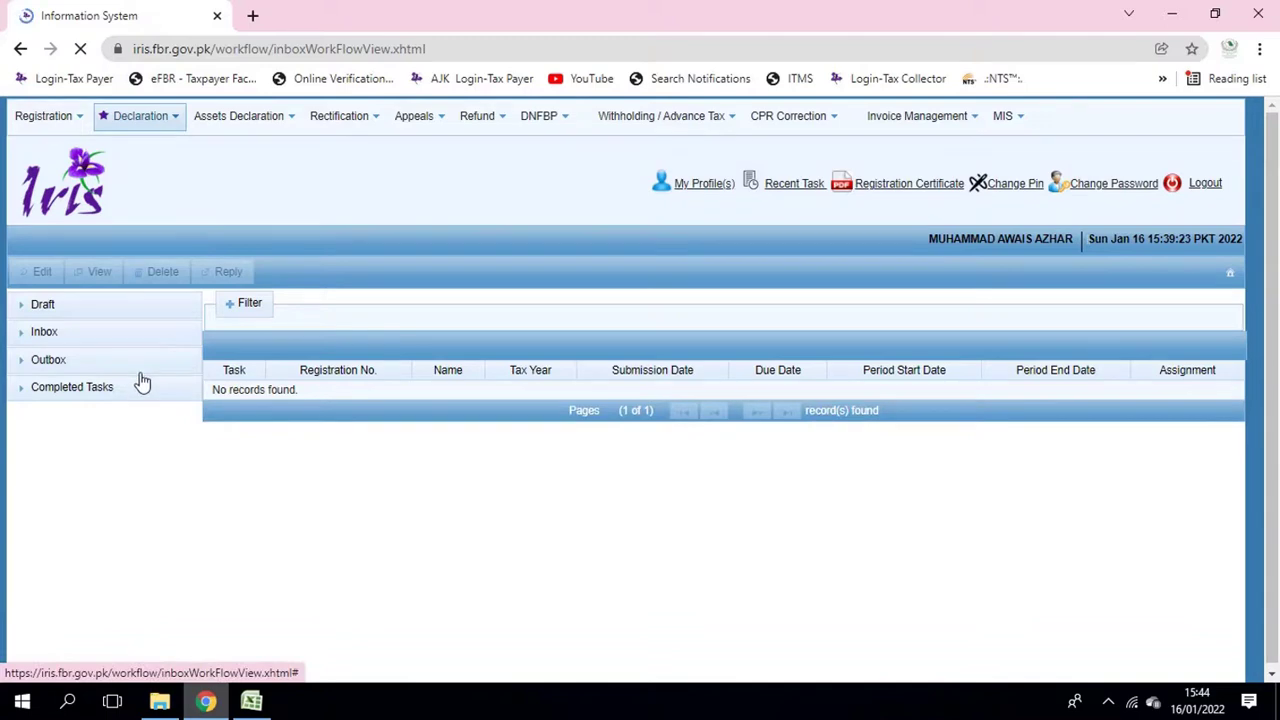
- Start a Null Sales Tax Return and Federal Excise Return for tax year 2022, period 01-Dec-2021 to 31-Dec-2021, and try to submit it
scroll(265, 545, down, 2)
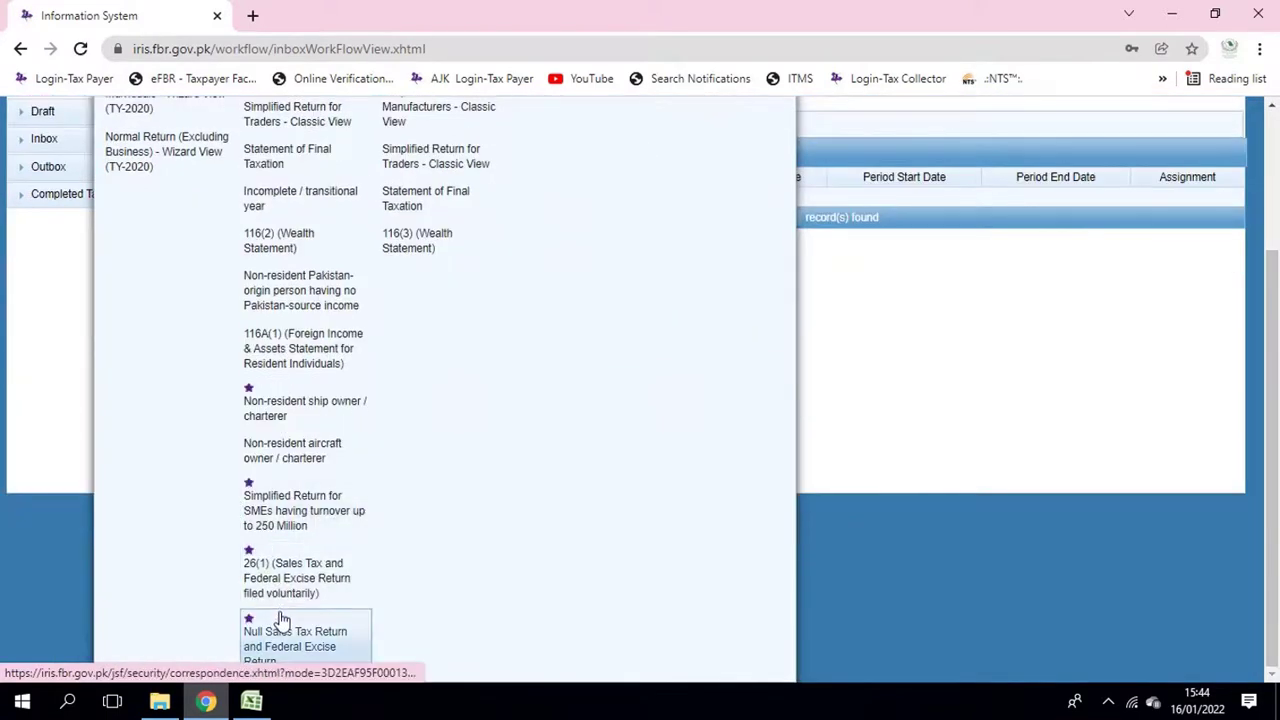
click(283, 614)
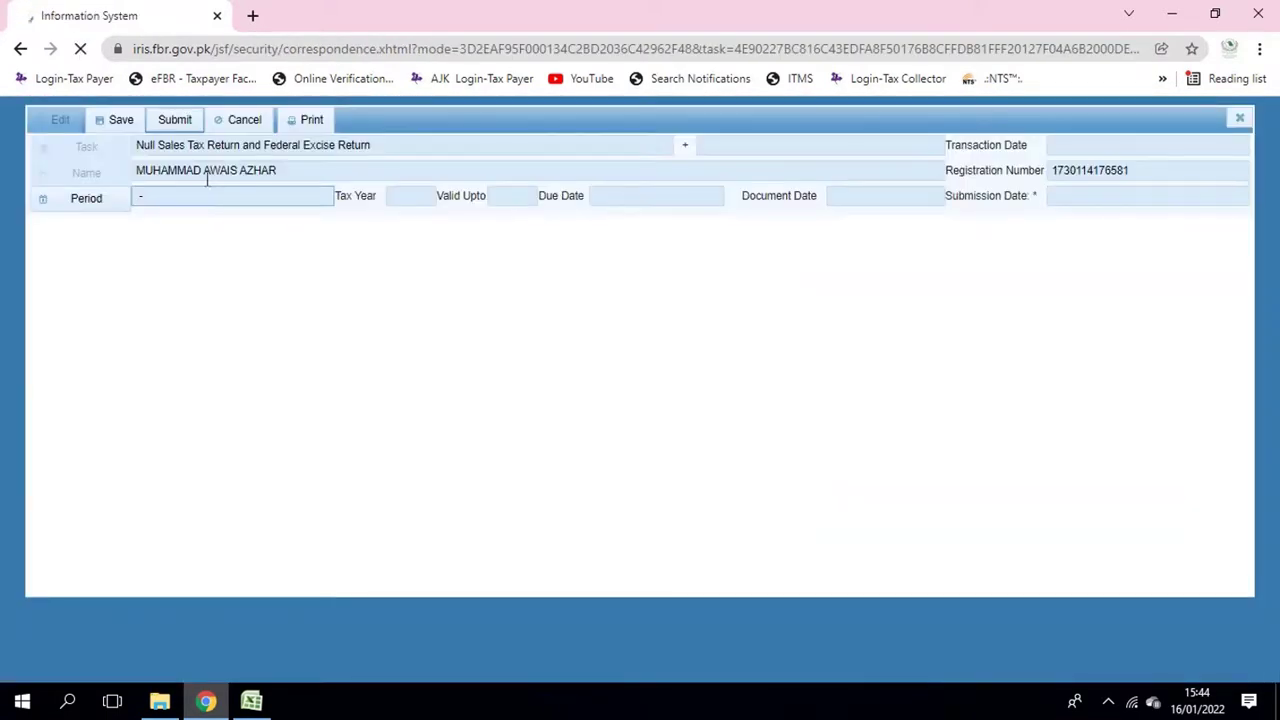
click(106, 203)
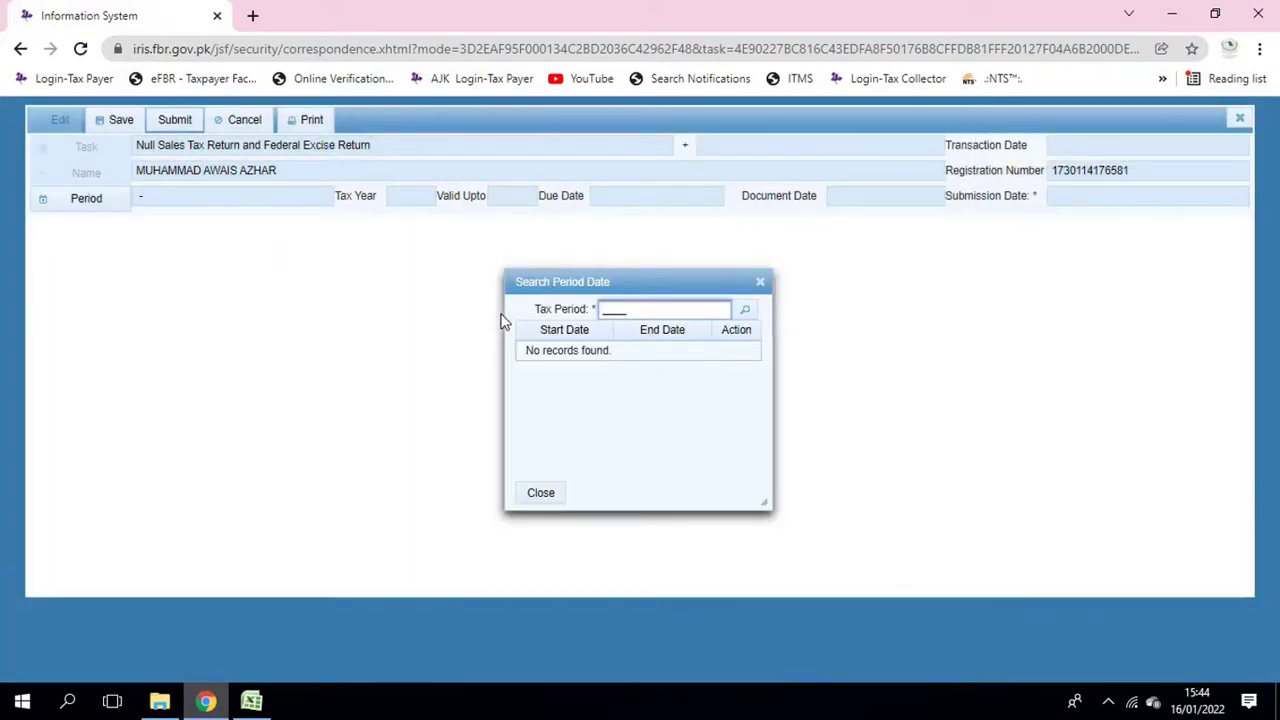
text(2022)
key(Return)
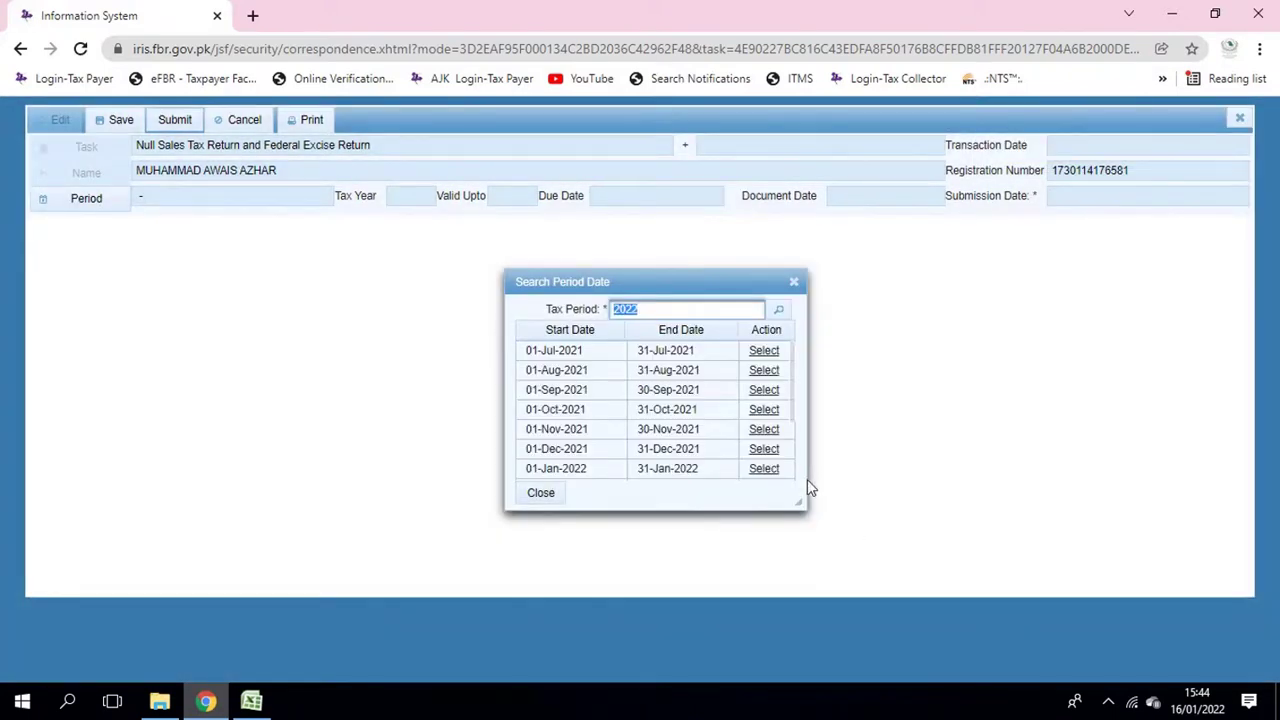
click(762, 449)
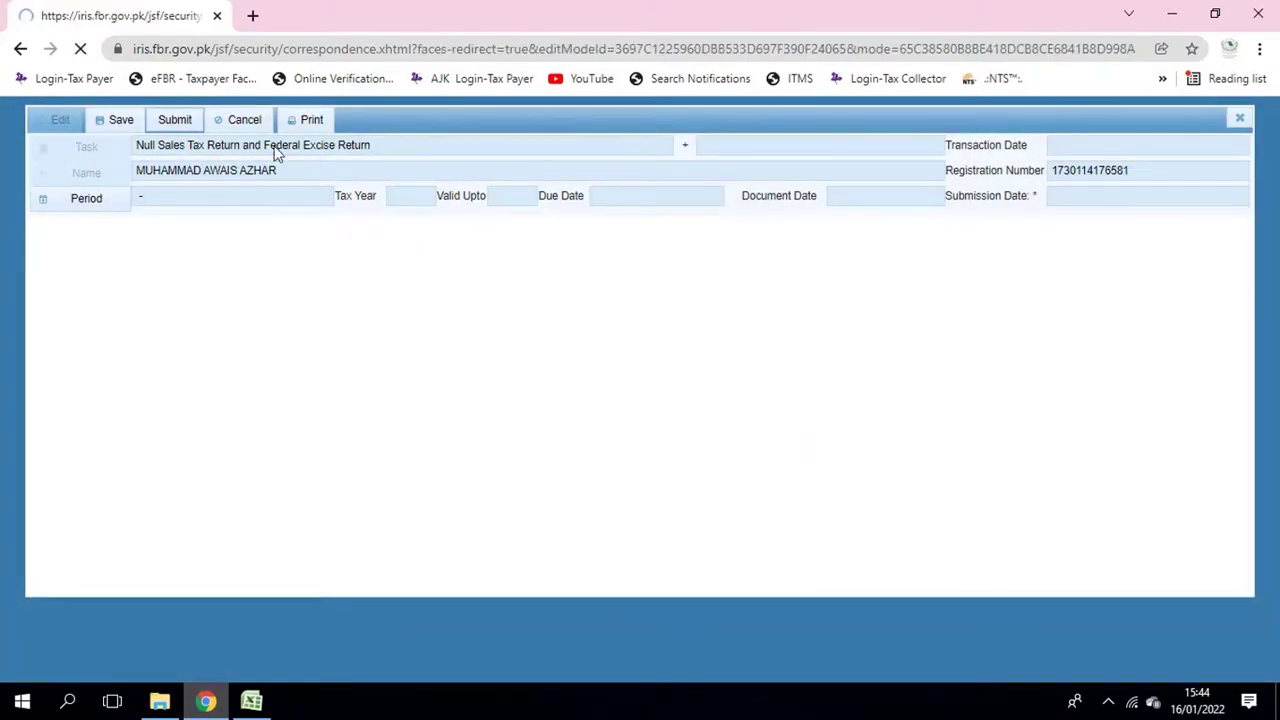
click(167, 121)
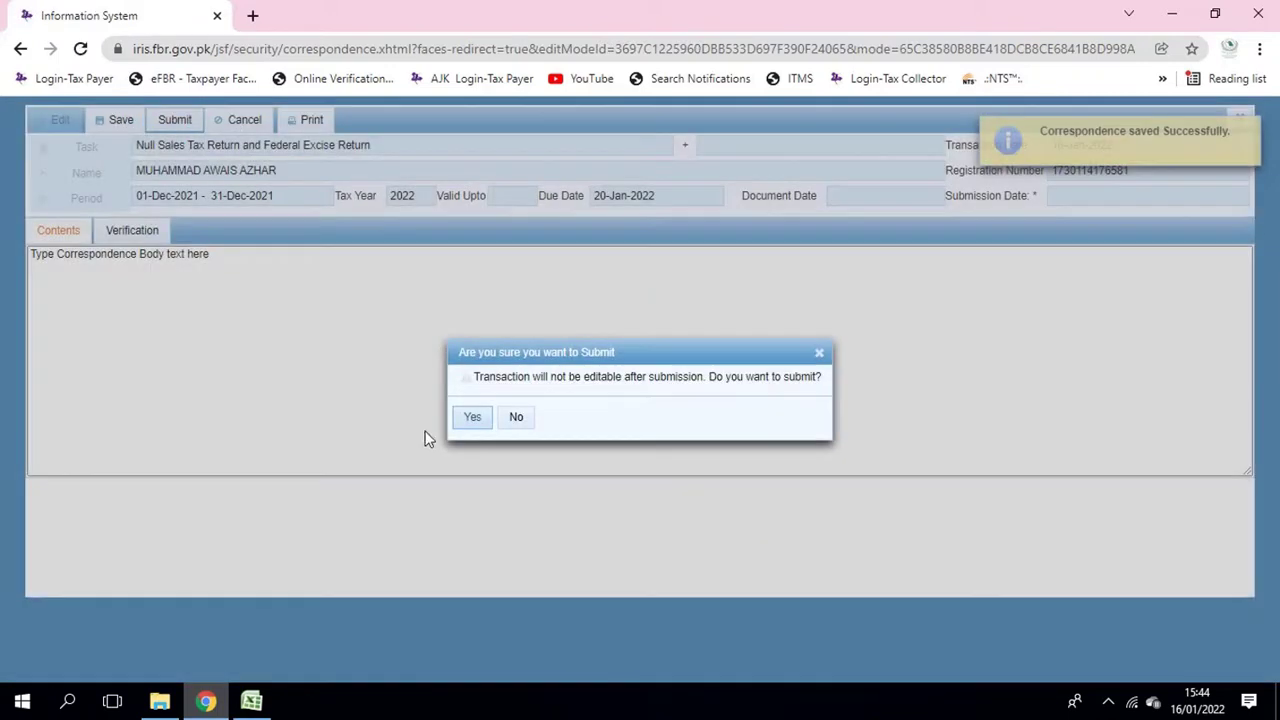
click(480, 419)
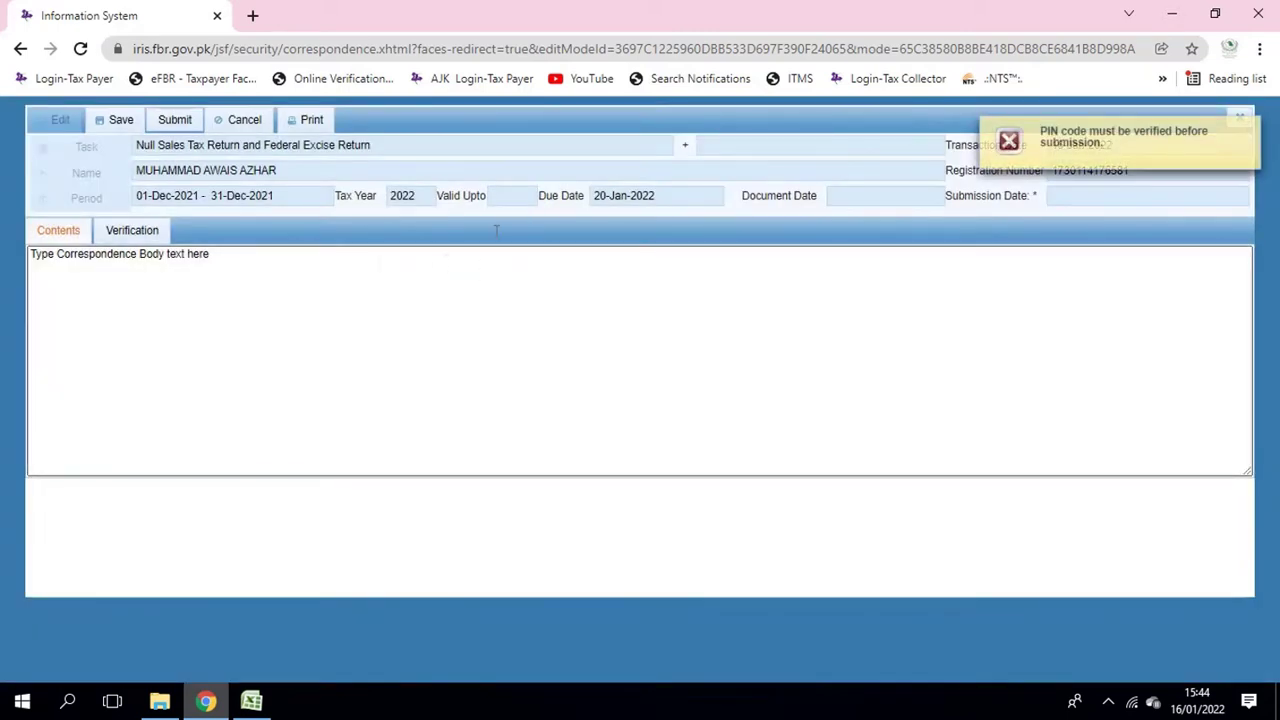
- Enter the PIN code in the null return's verification section and verify it
click(132, 230)
click(105, 326)
text(****)
key(BackSpace)
key(BackSpace)
key(BackSpace)
key(BackSpace)
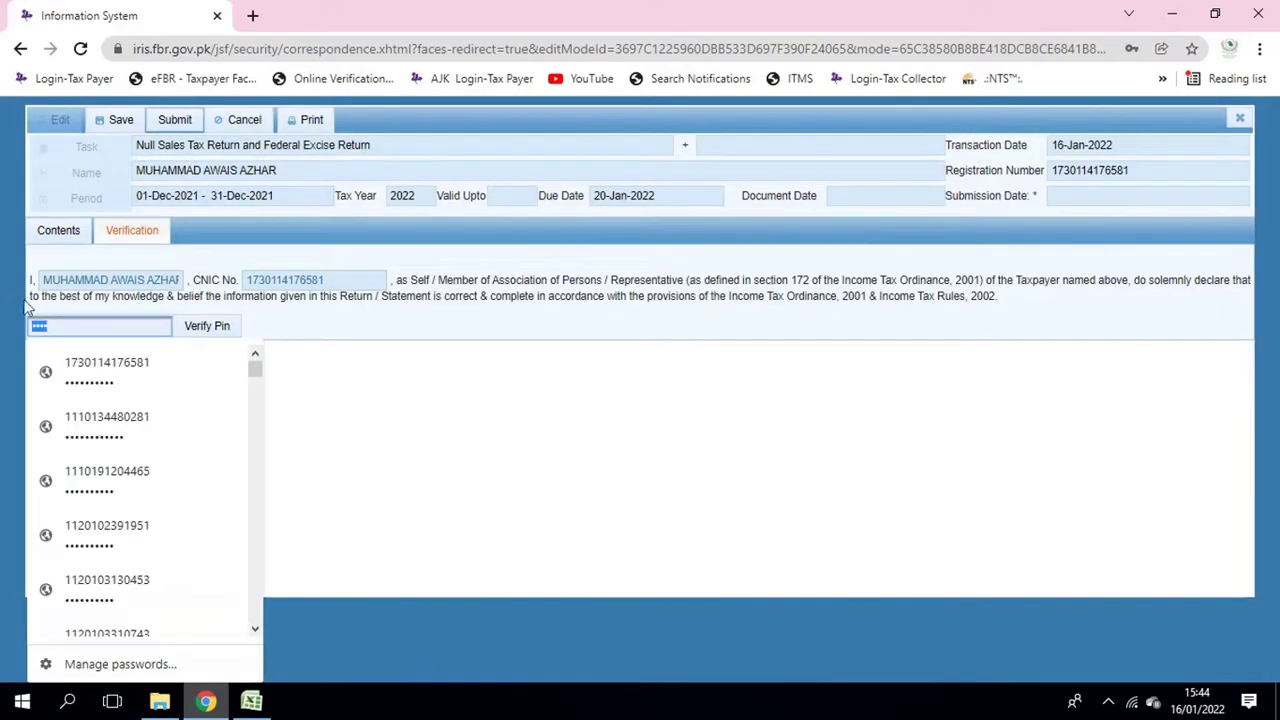
text(***)
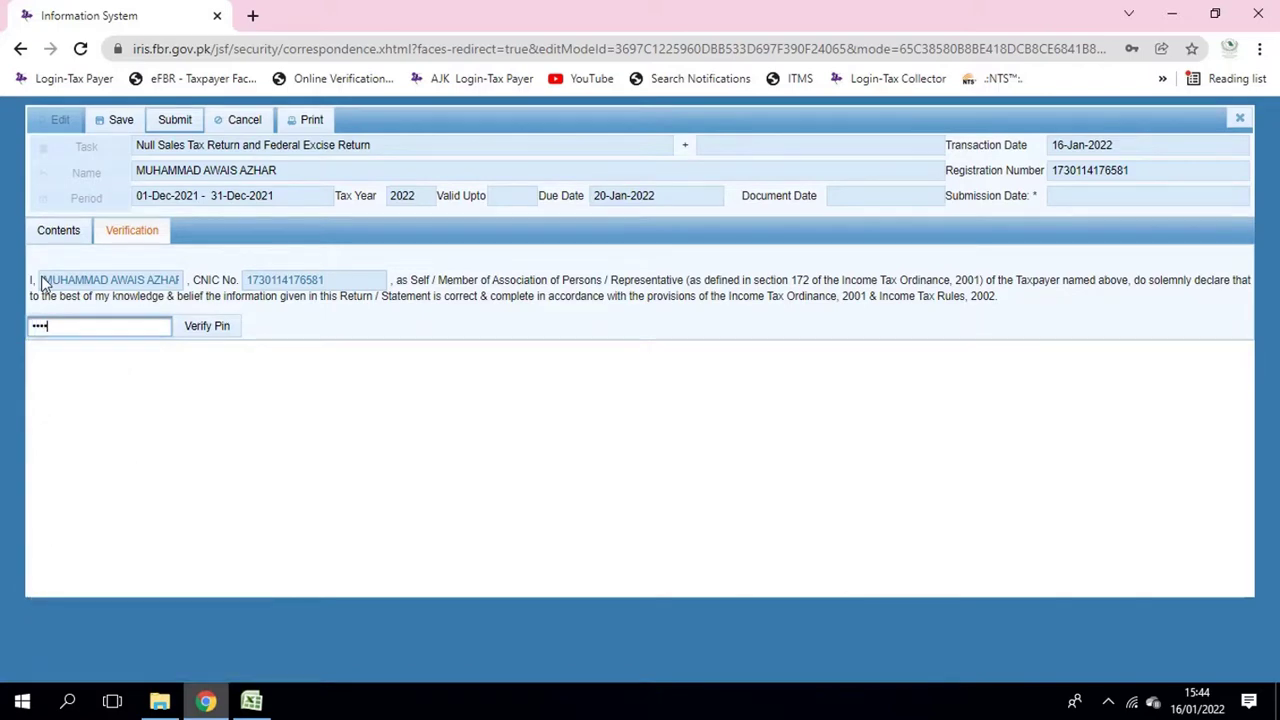
click(220, 330)
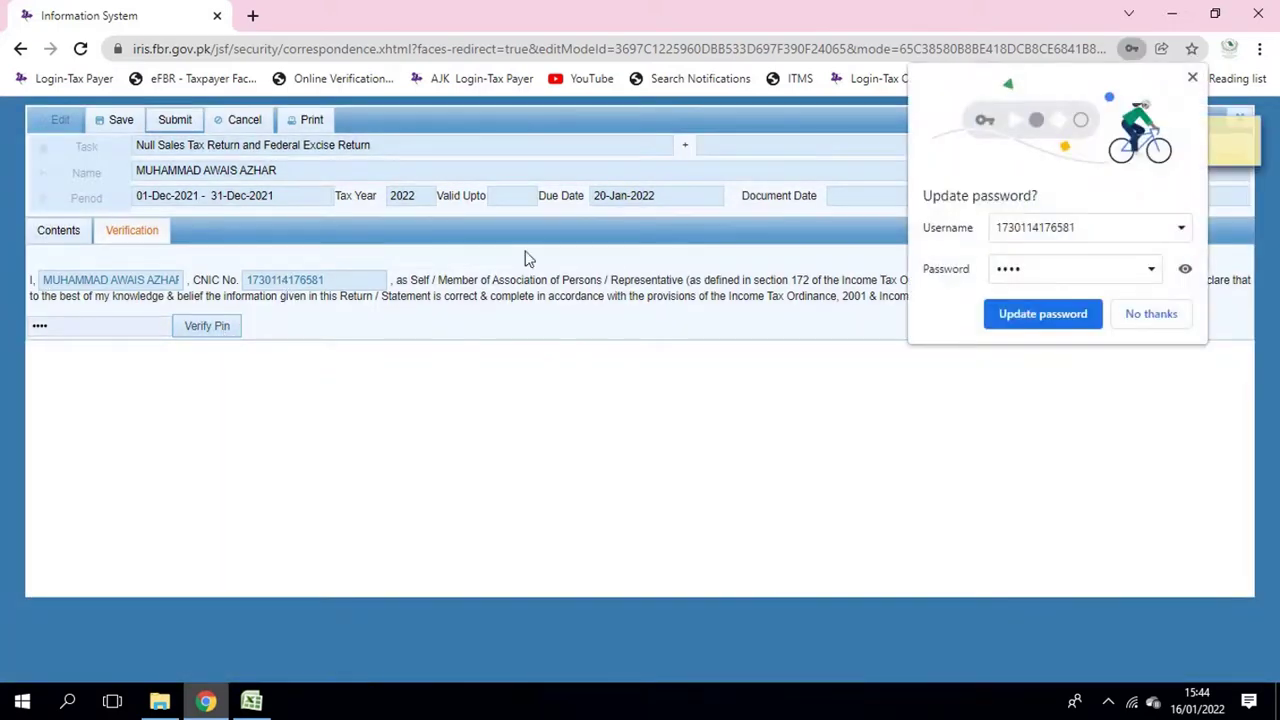
- Submit the verified null return without updating the browser's saved password, and log out with the feedback form submitted
click(175, 120)
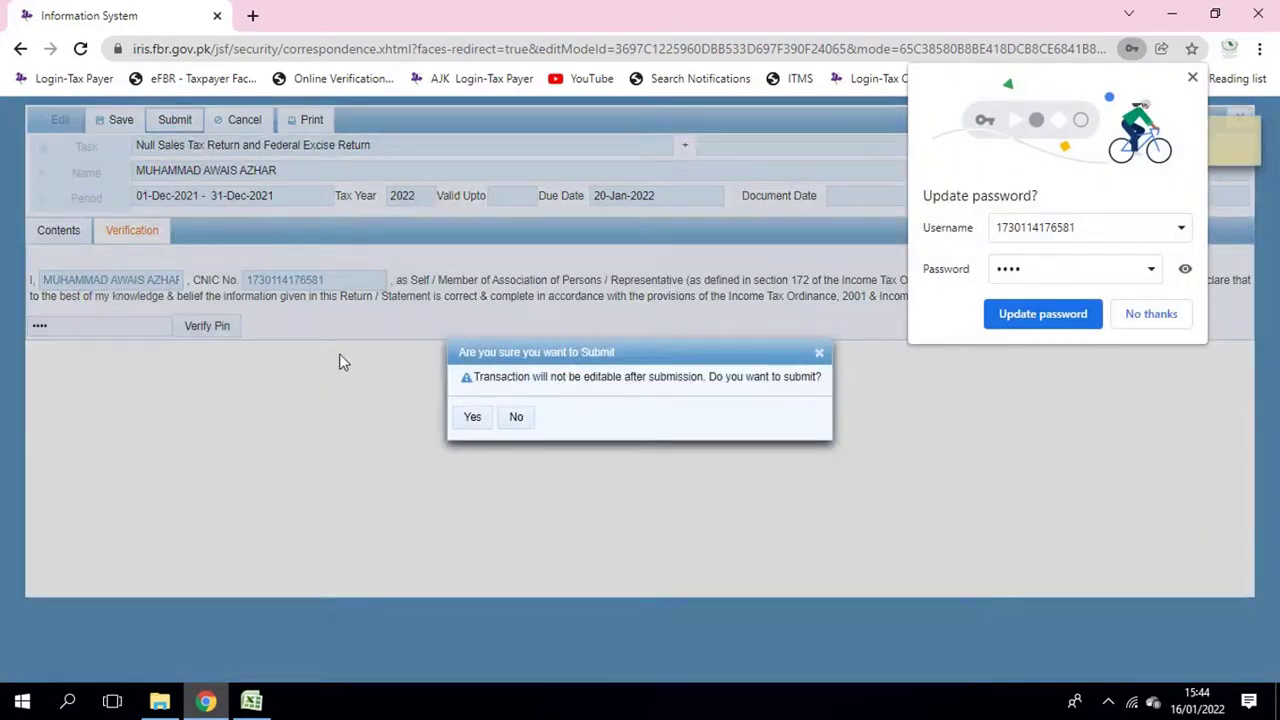
click(470, 418)
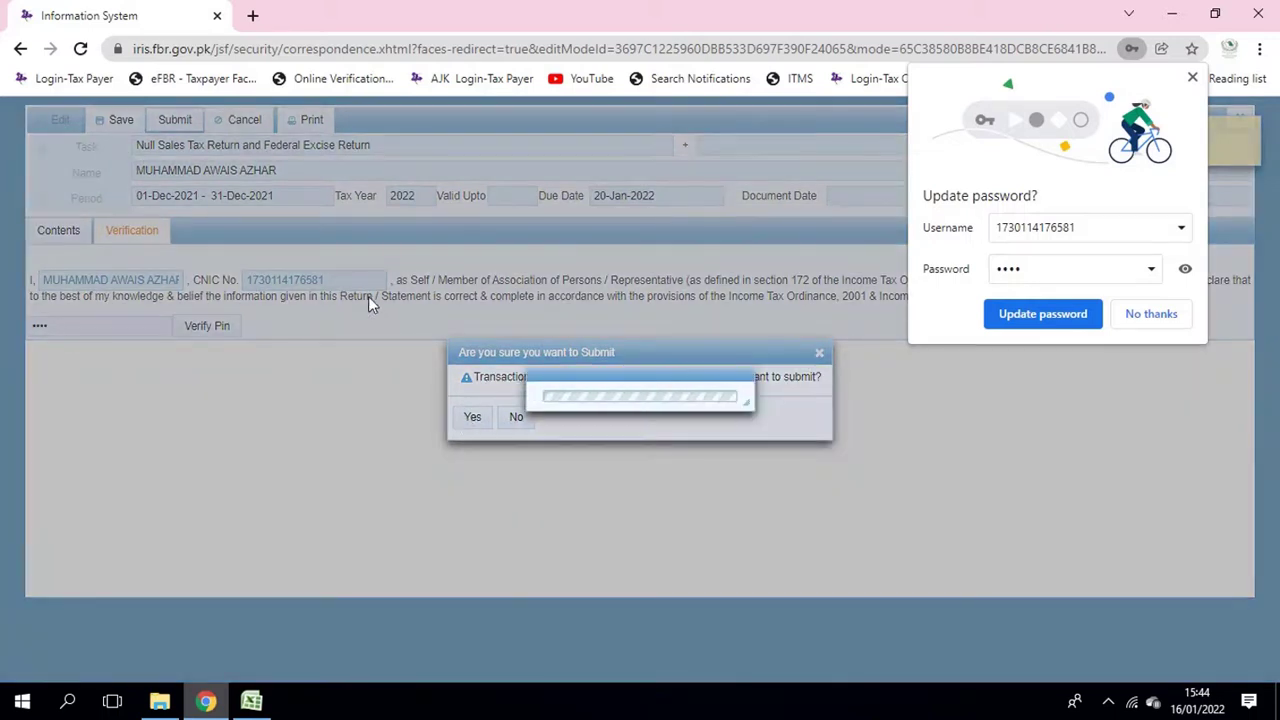
click(1160, 316)
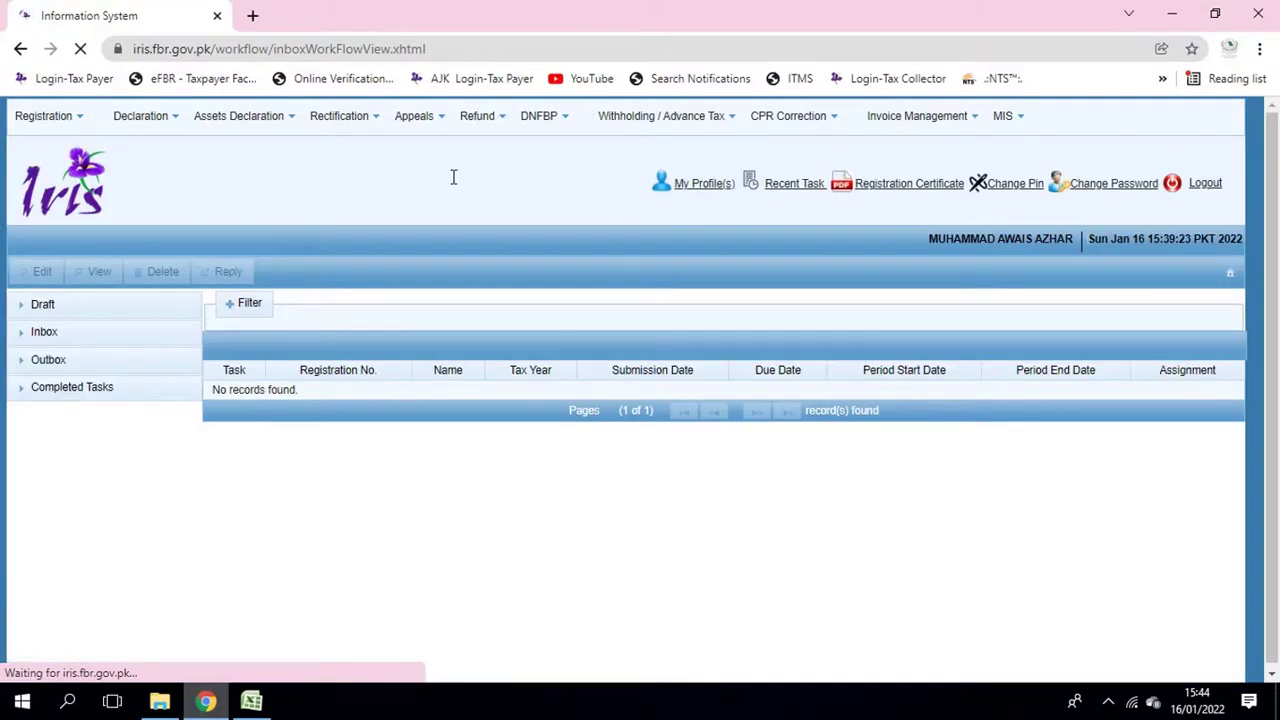
click(1203, 183)
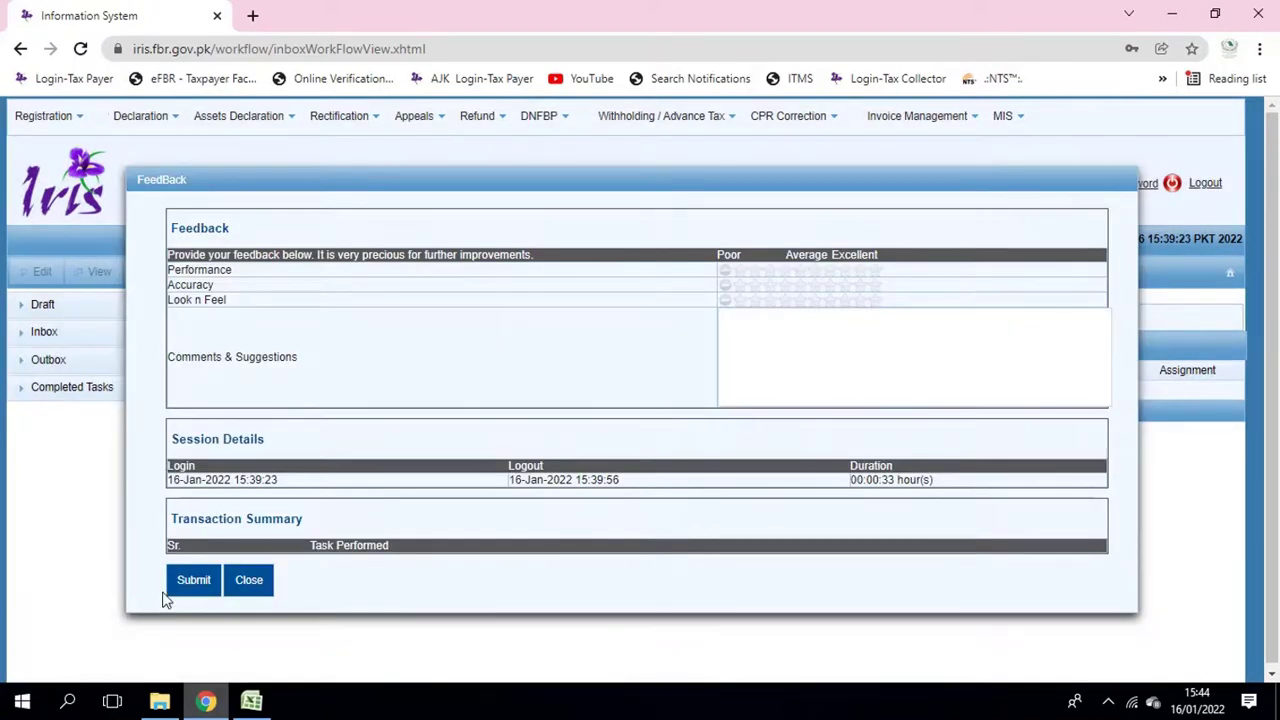
click(180, 580)
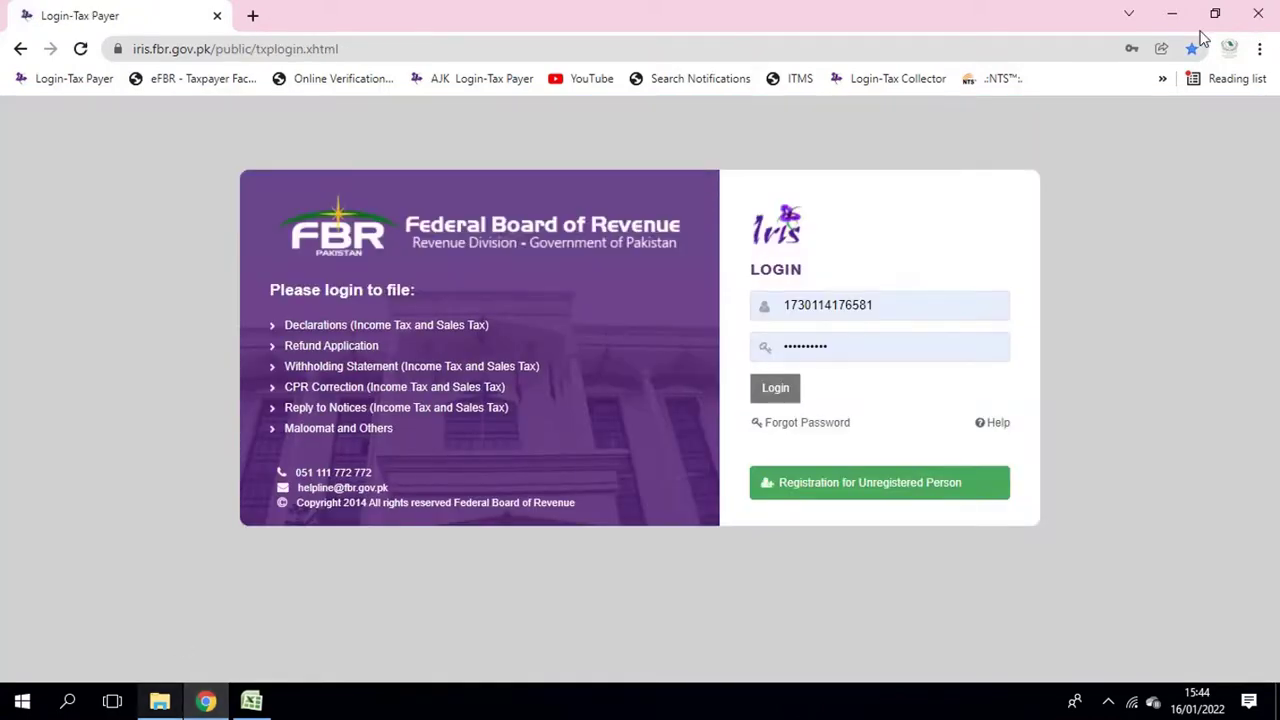
- Switch to the Annex-F GD Calculation workbook in Excel and clear cells C14:I18 below the GD tables on Sheet2
click(251, 701)
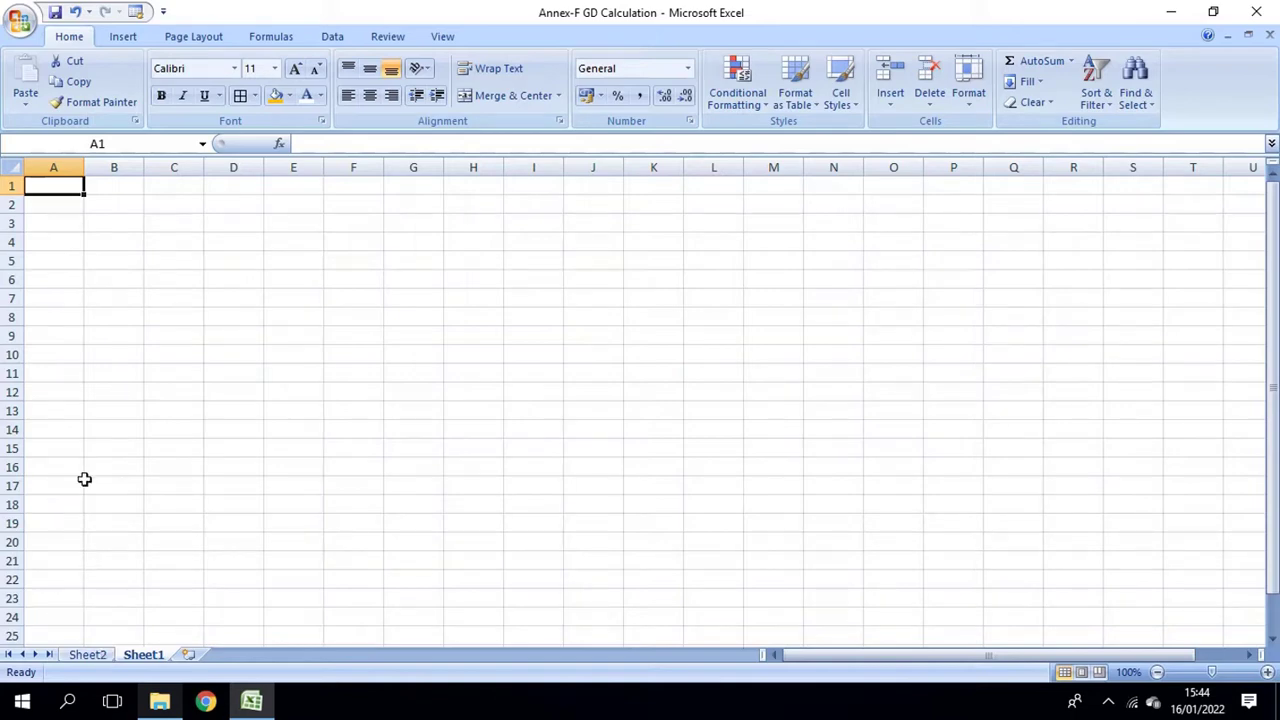
click(98, 656)
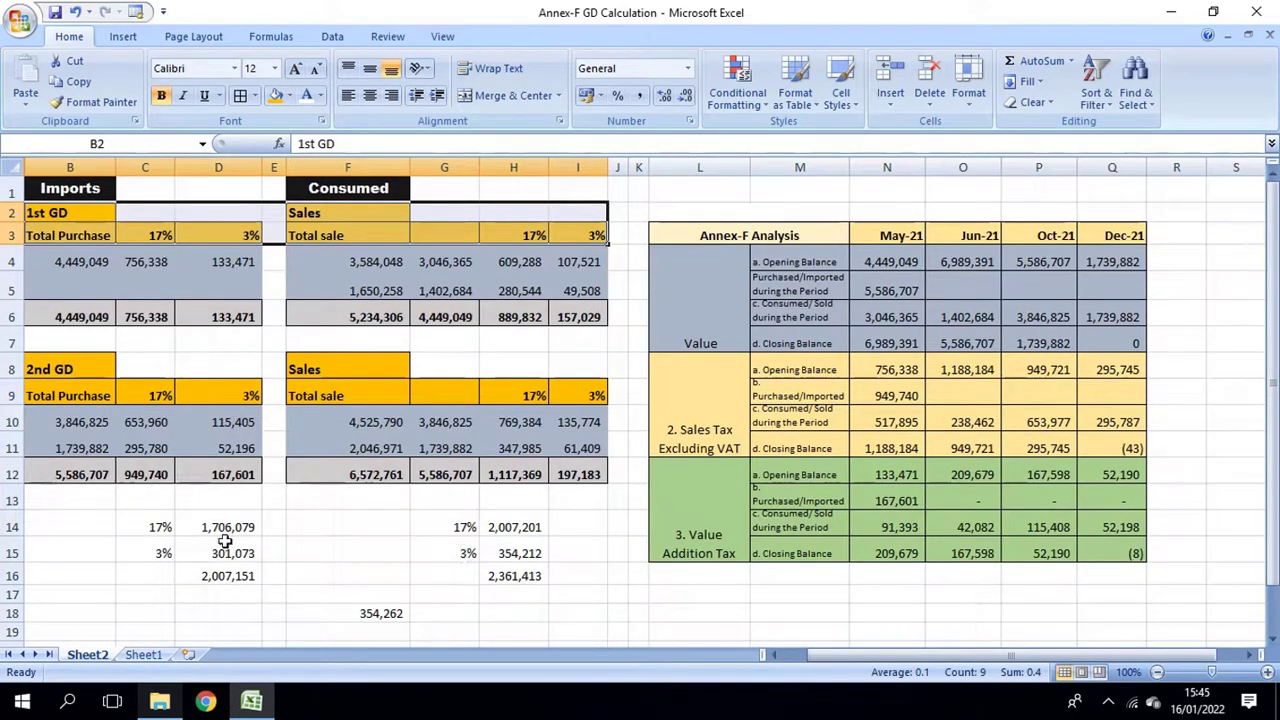
drag(145, 527, 598, 659)
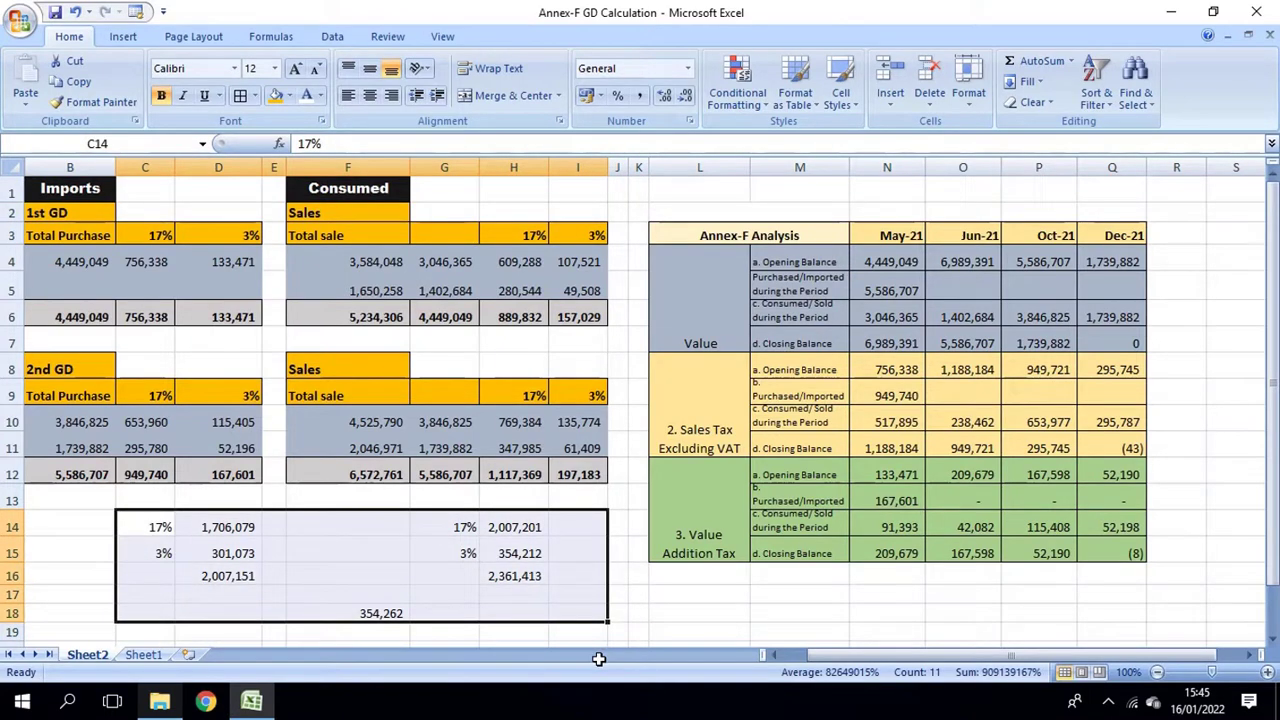
key(Delete)
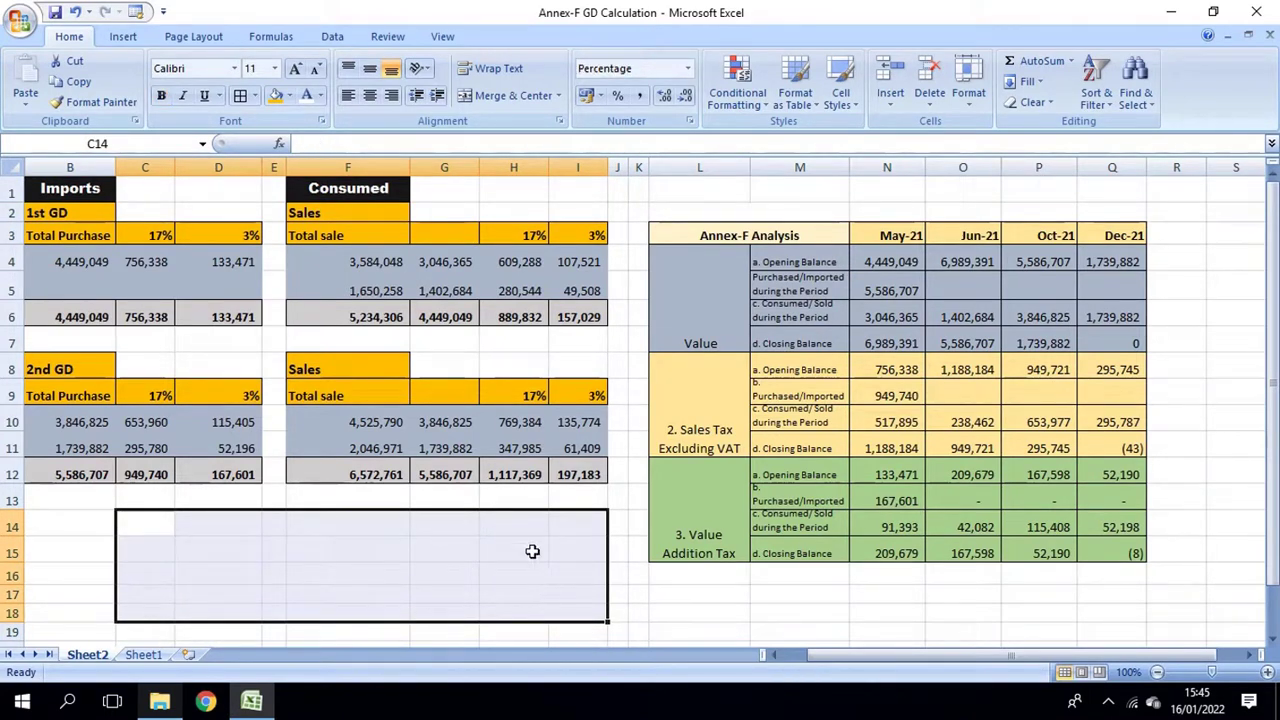
- Examine the Imports and Consumed sections, including the 1st GD's total purchase and its 17% tax
click(390, 317)
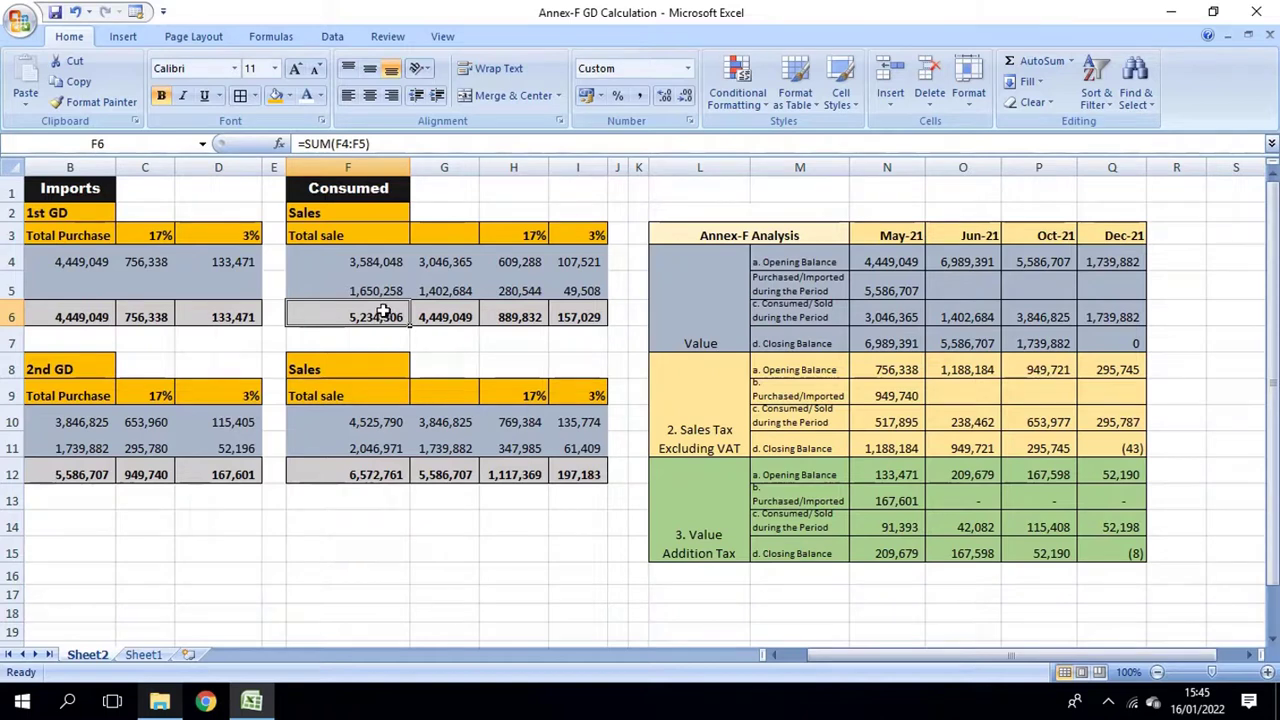
click(100, 194)
click(148, 188)
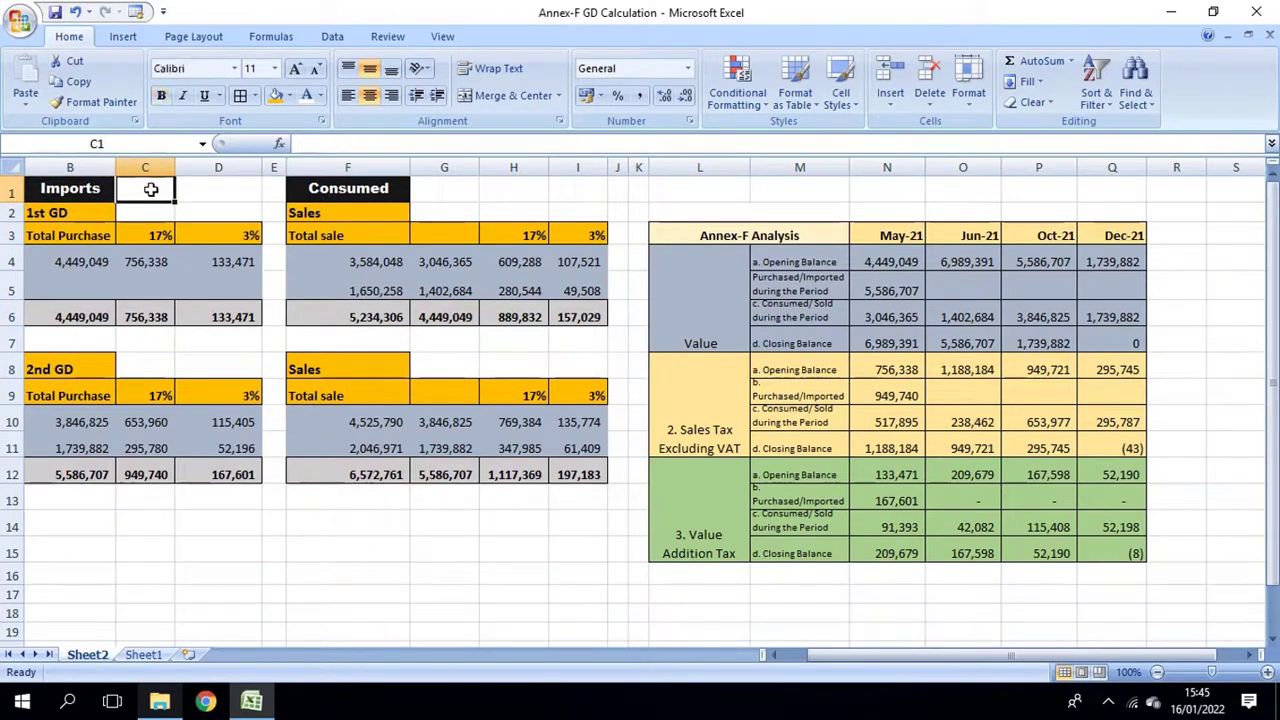
click(348, 197)
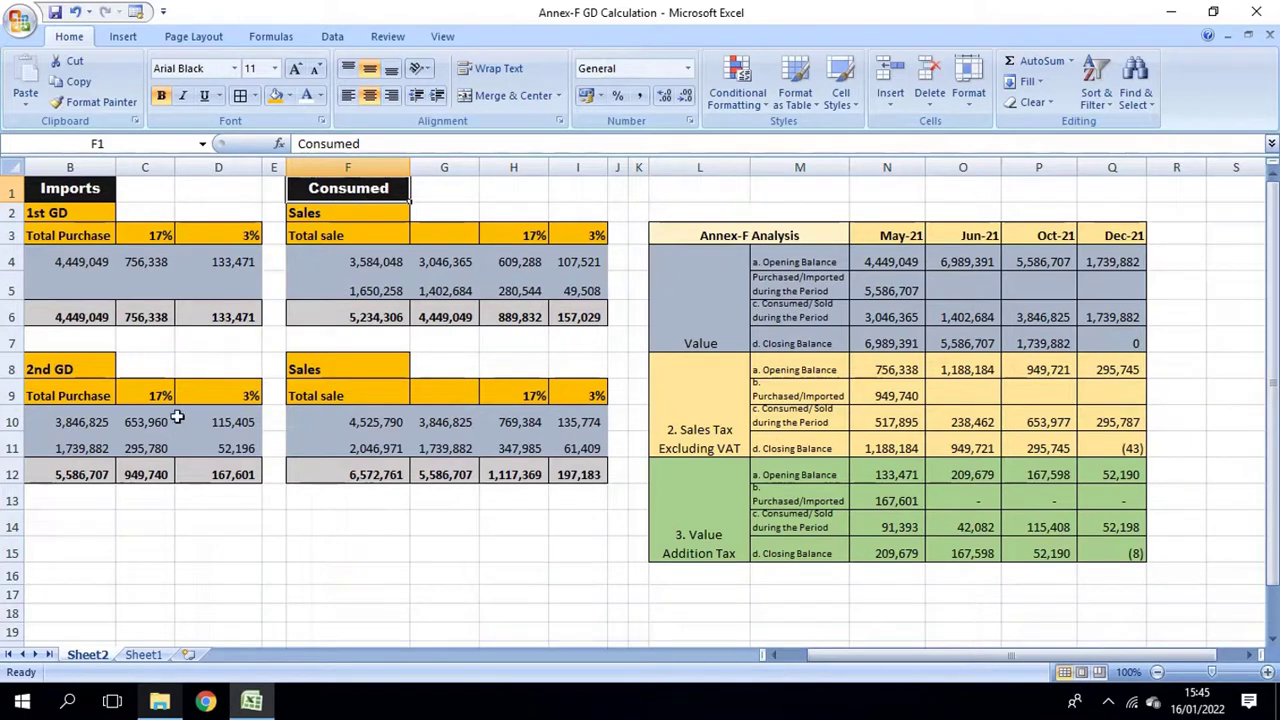
click(84, 263)
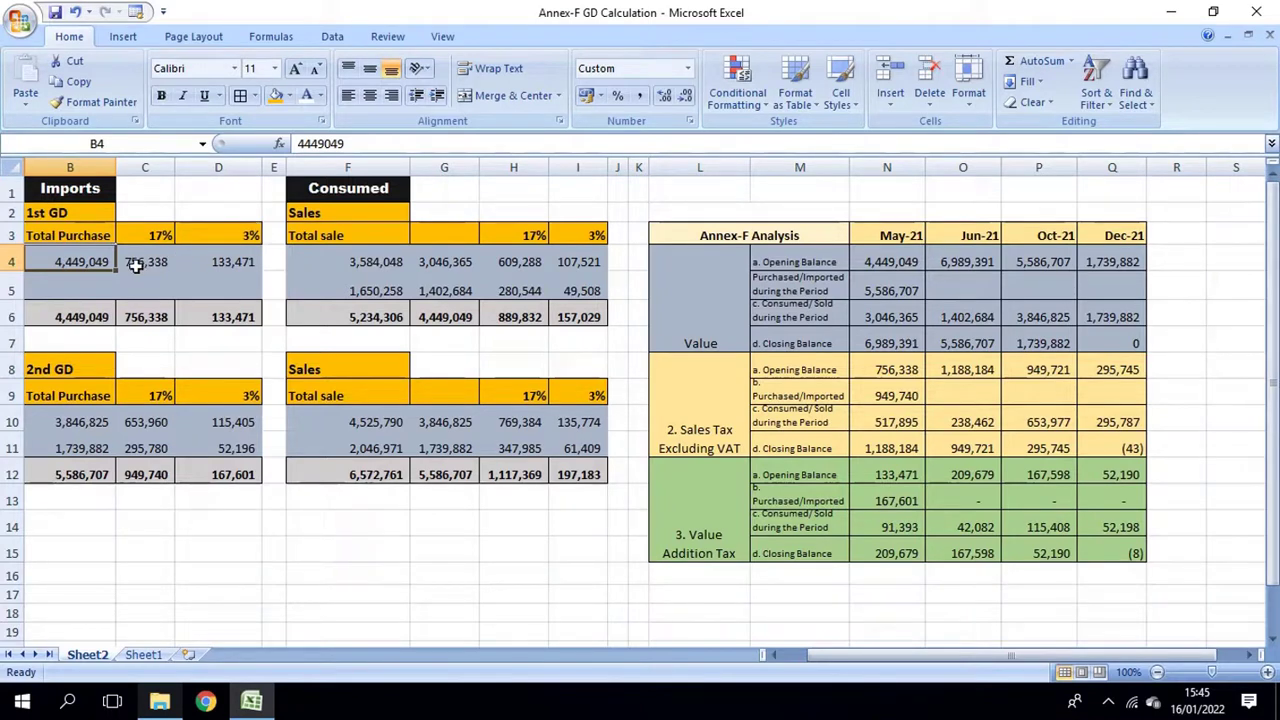
click(137, 263)
click(87, 261)
- Enter 5000 in cell I25 and 168 in cell I26 in the empty area below the tables
scroll(383, 549, down, 3)
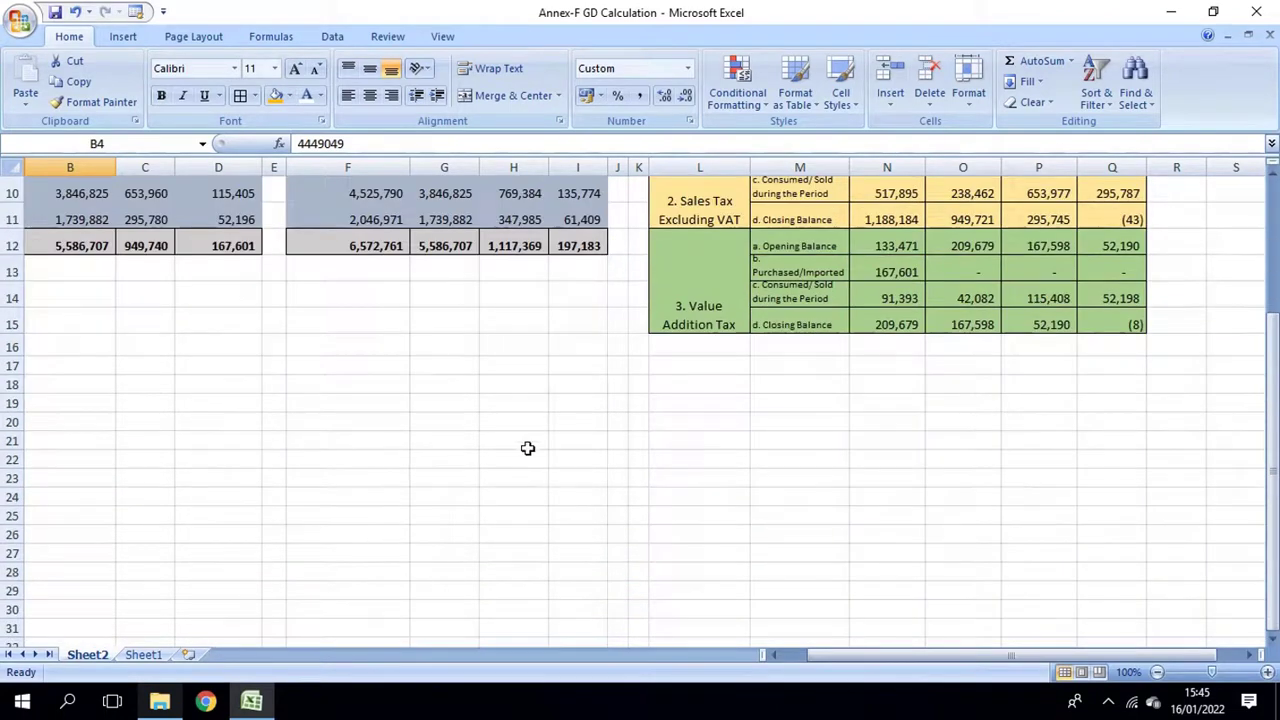
scroll(526, 449, down, 2)
click(587, 356)
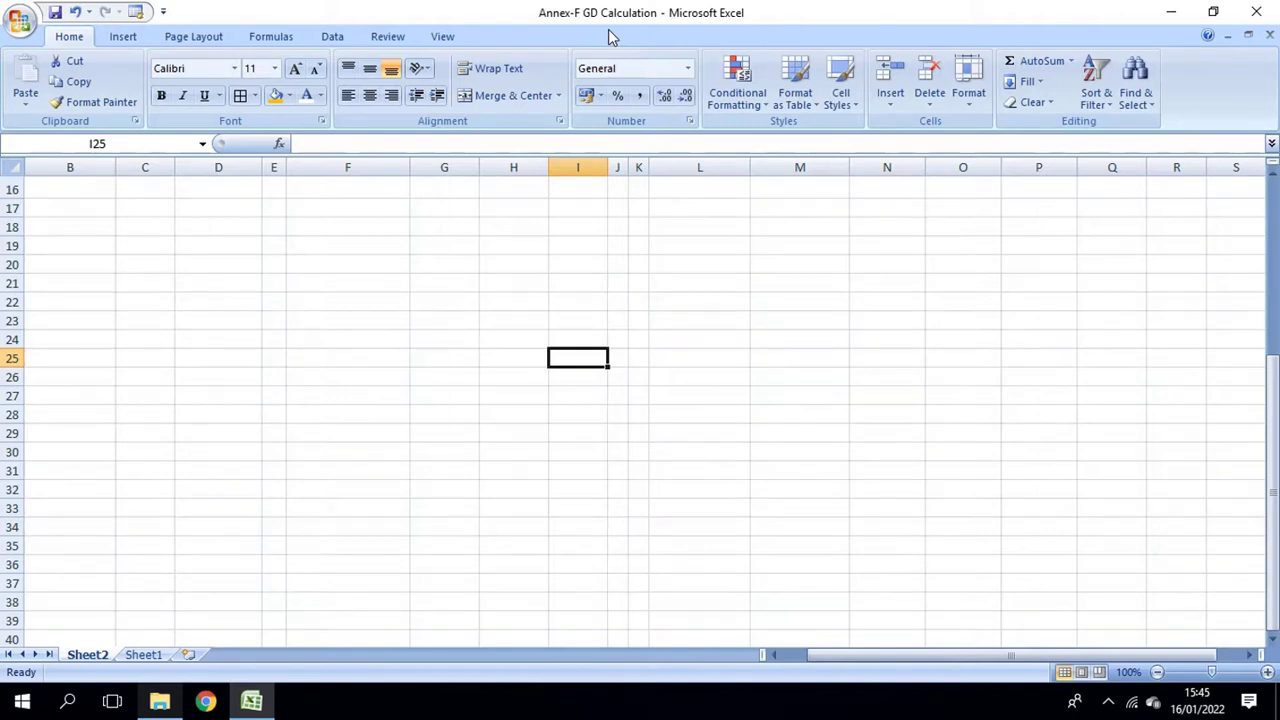
text(5000)
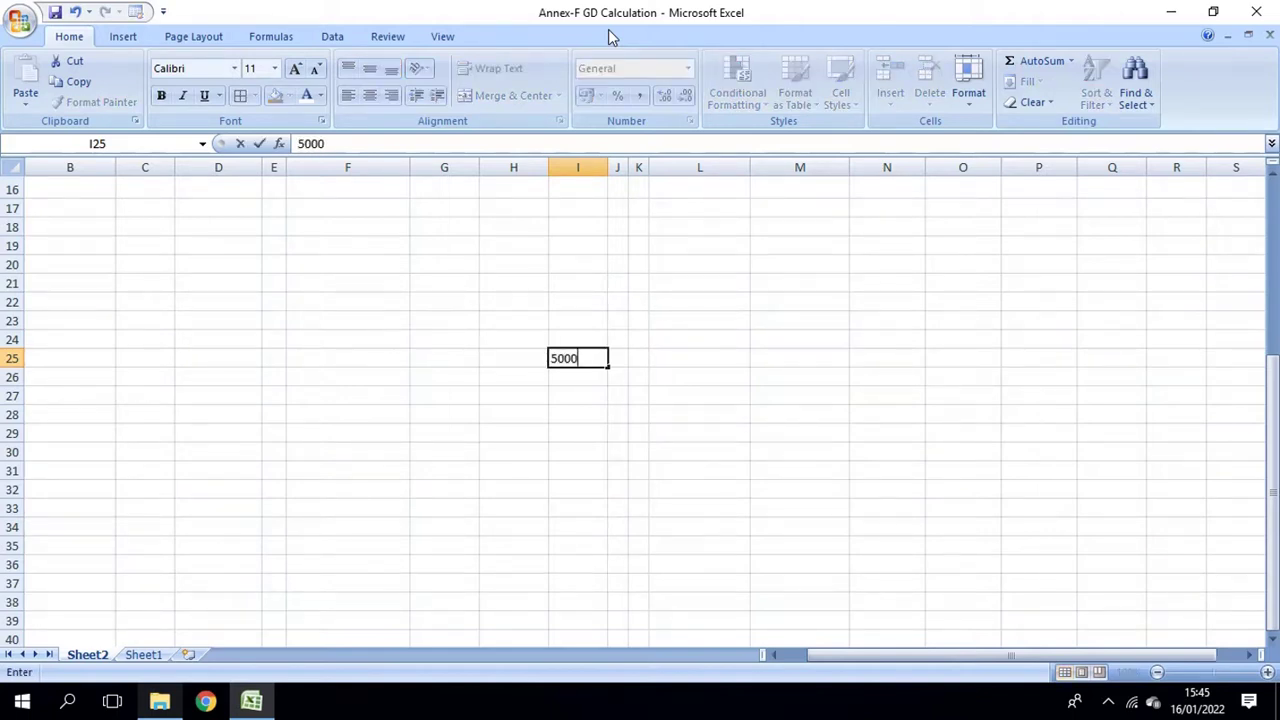
key(Tab)
key(Down)
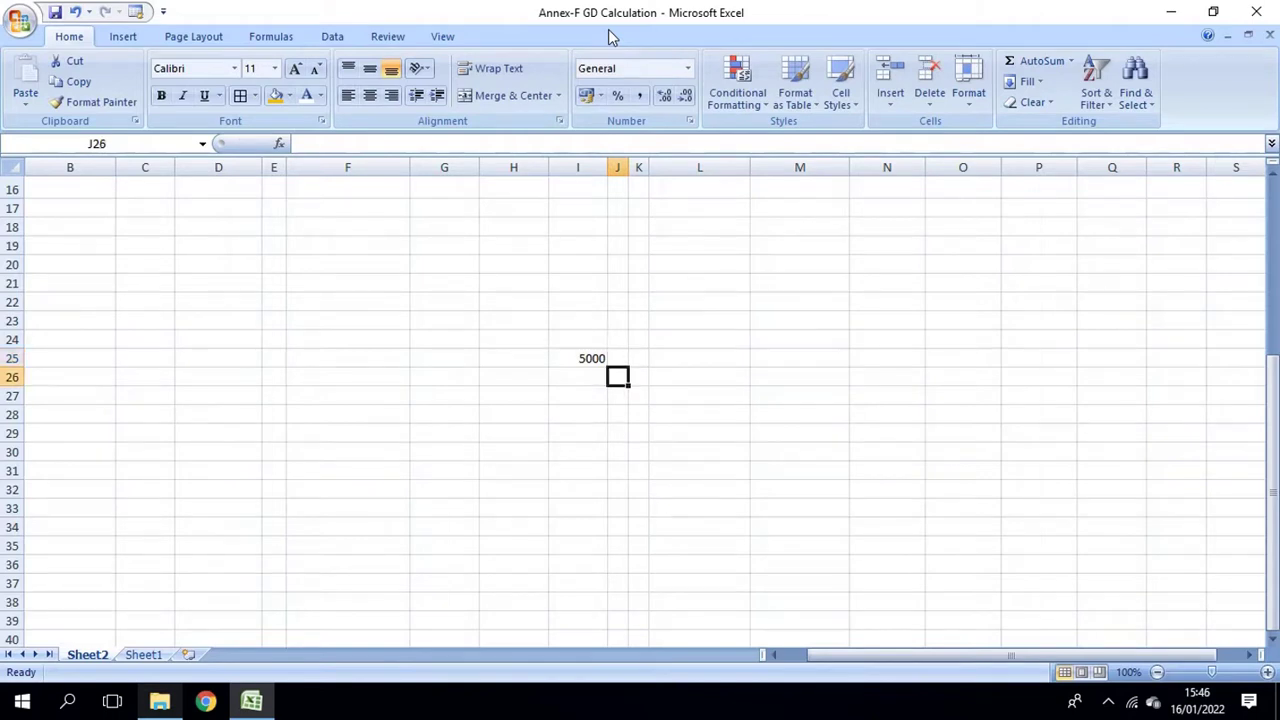
key(Left)
text(168)
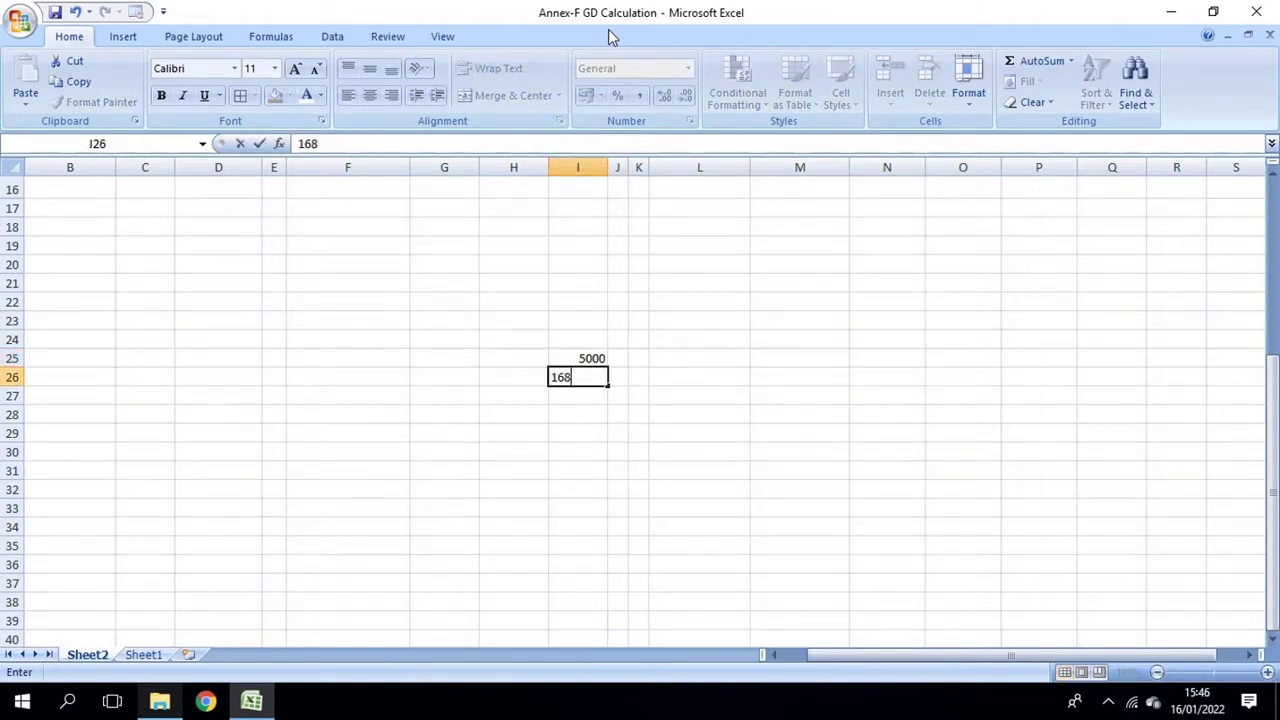
key(Return)
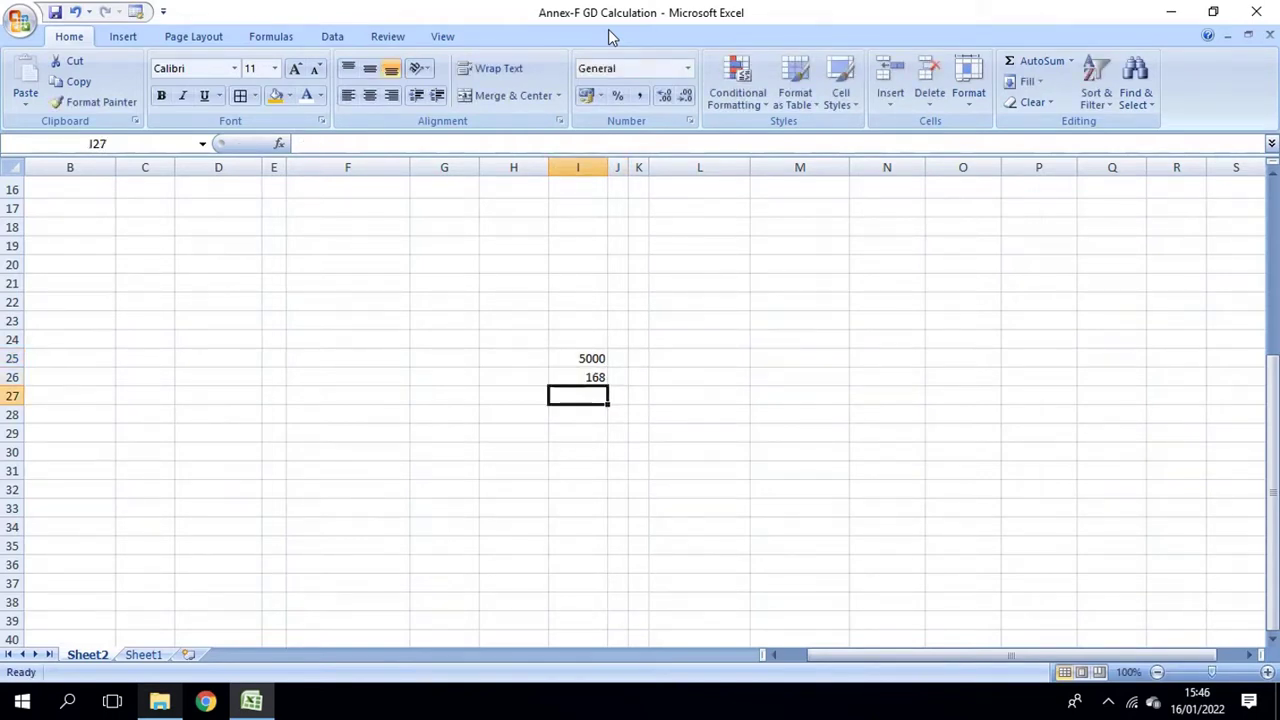
- Multiply the 5000 value by the 168 rate in cell I27 with the formula =I25*I26
text(=)
key(Up)
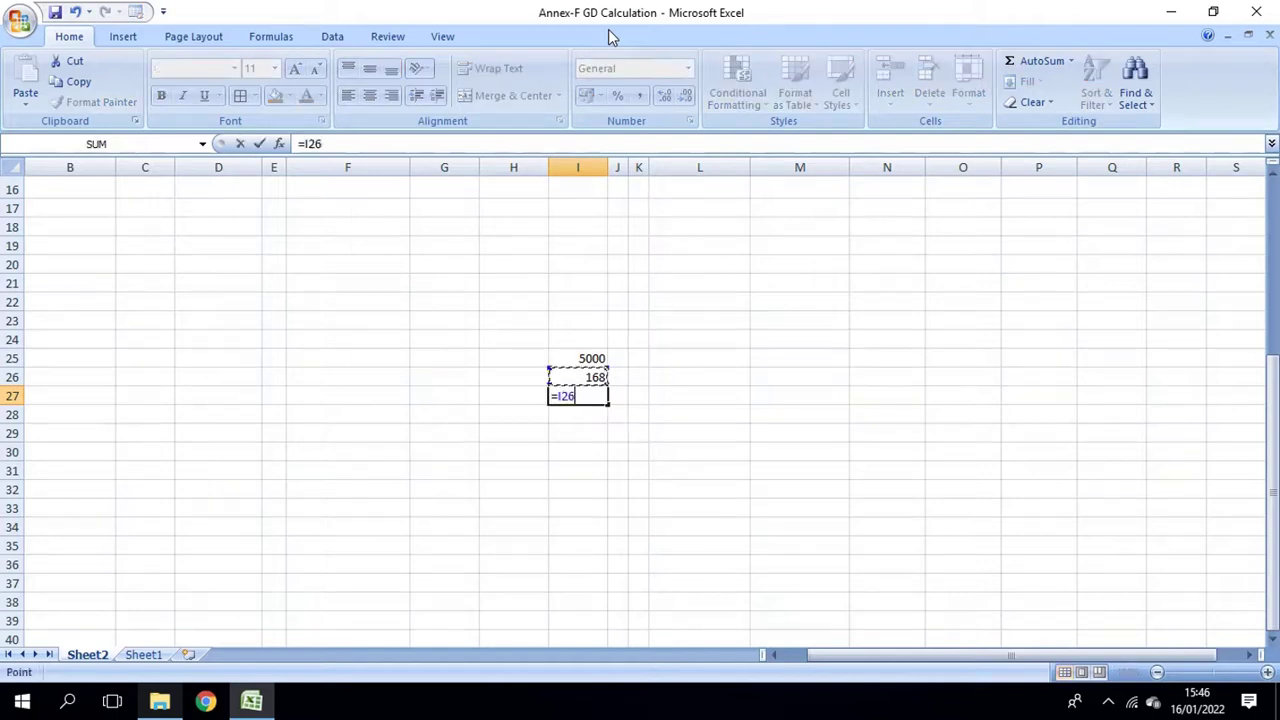
key(Up)
text(*)
key(Up)
key(Return)
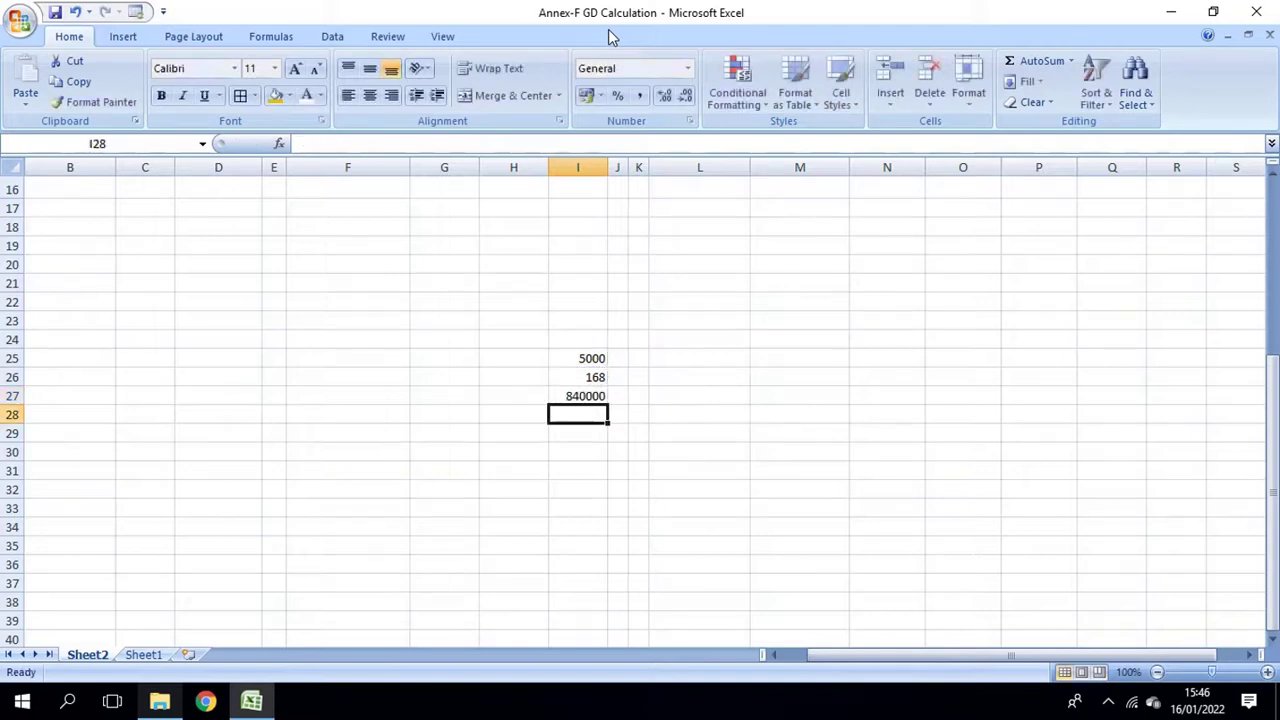
- Label cell H27 as "PKR" and cell H25 as "Ass valu $"
click(537, 398)
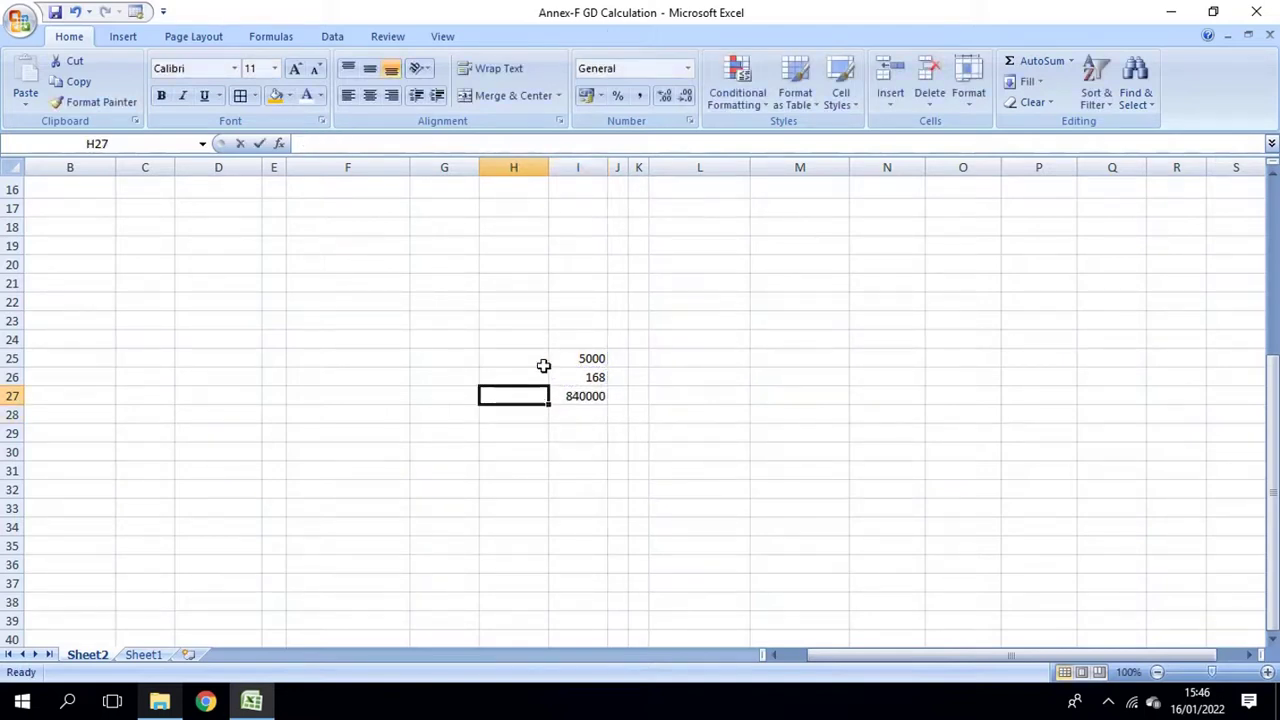
text(PKR)
key(Up)
key(Up)
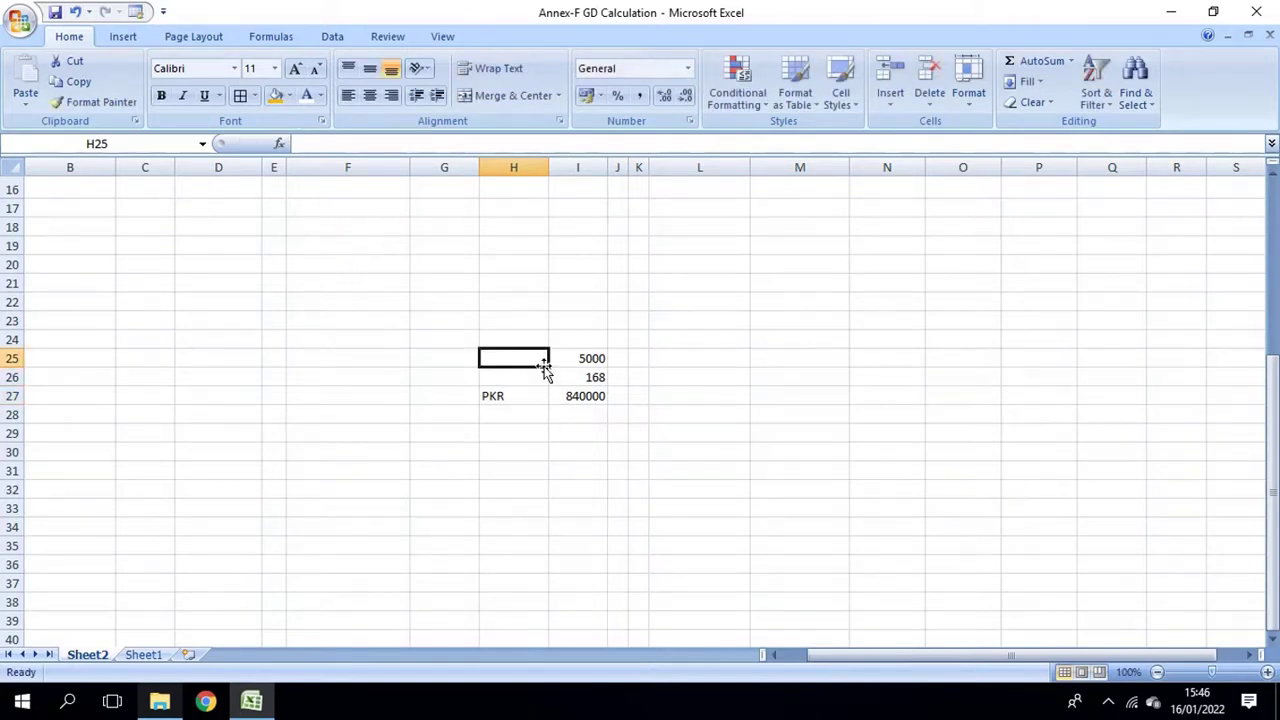
text(Ass)
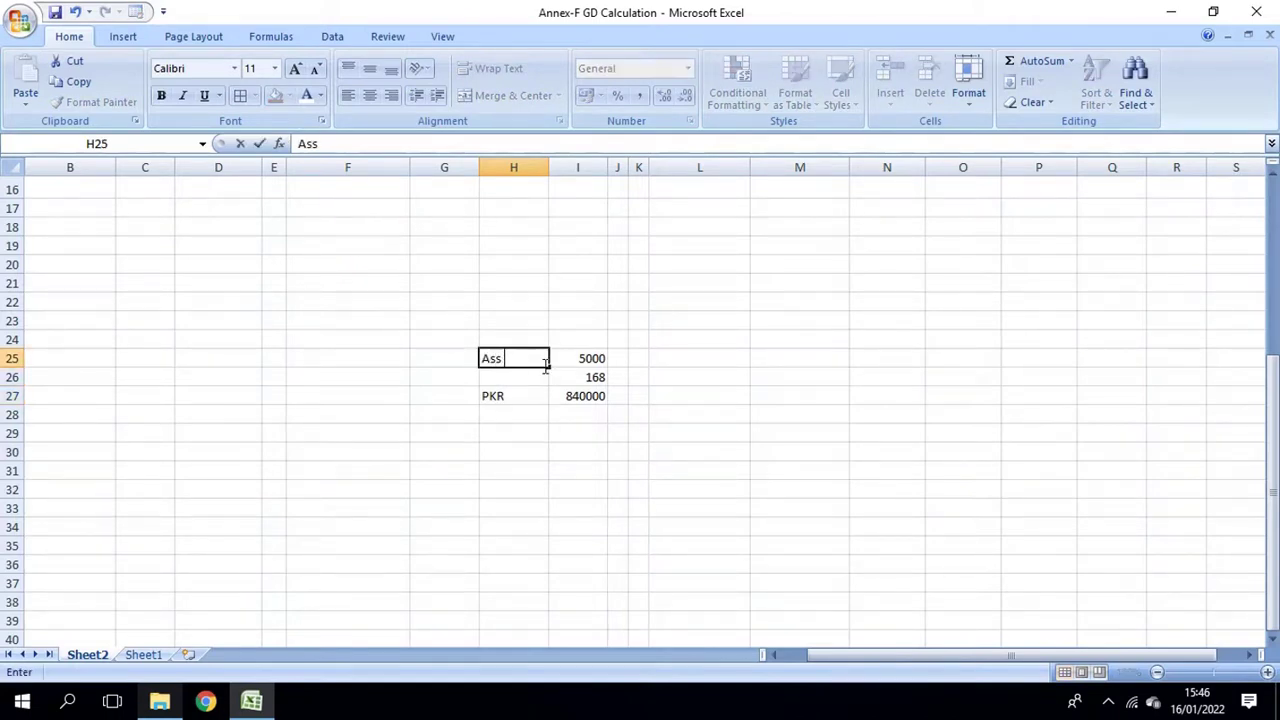
text( valu $)
key(Return)
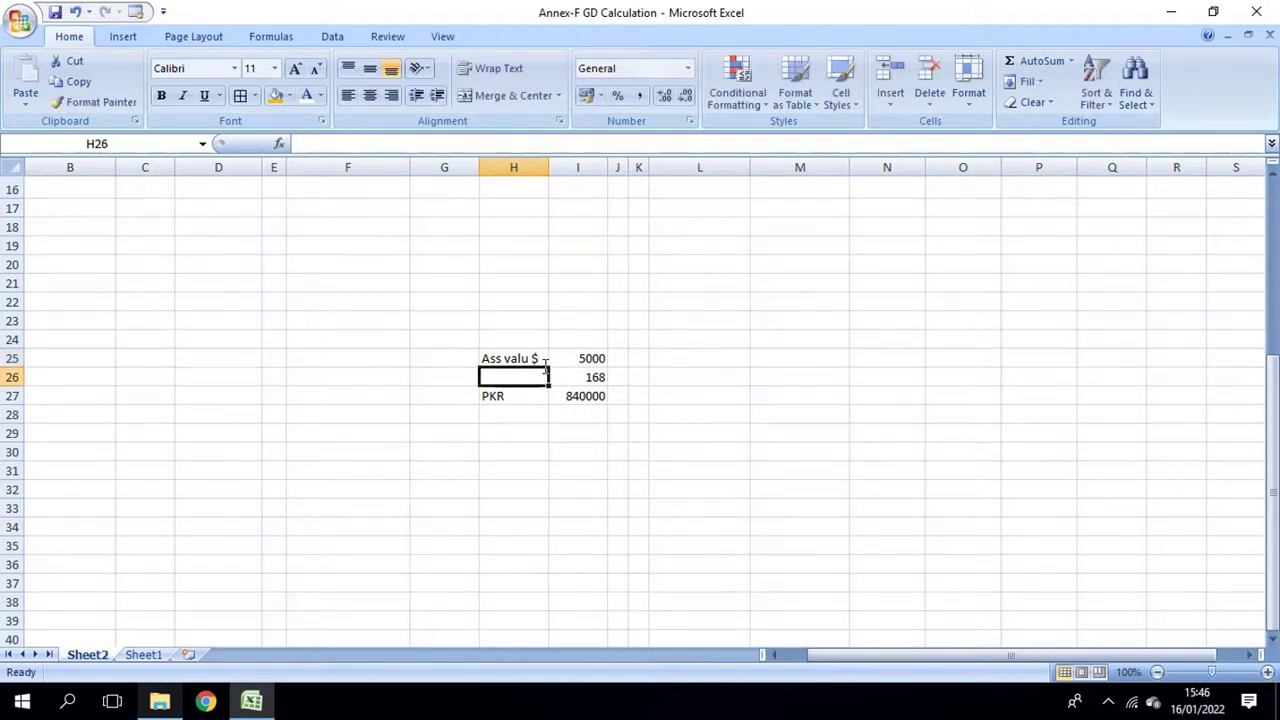
- Label cell H26, beside the 168 value, as "$ rate"
text($ o)
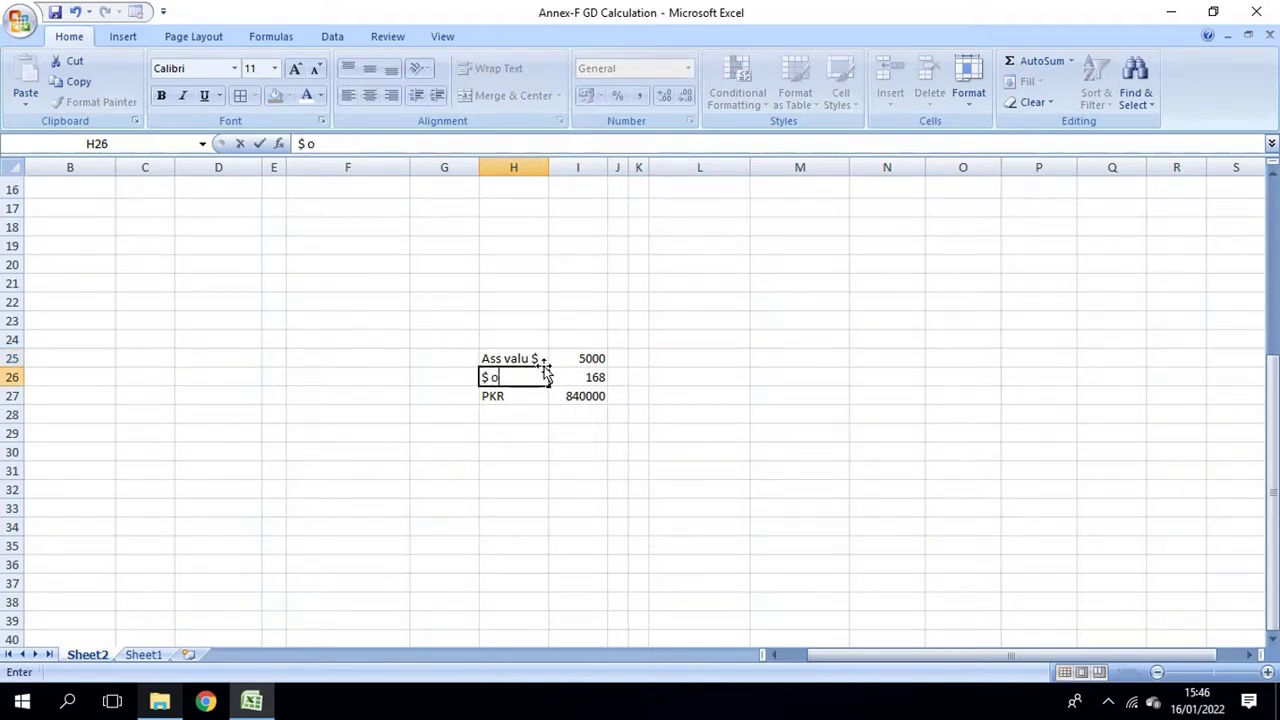
text(e=)
key(BackSpace)
key(BackSpace)
text(exch)
key(BackSpace)
key(BackSpace)
key(BackSpace)
key(BackSpace)
key(BackSpace)
text(rate)
key(Tab)
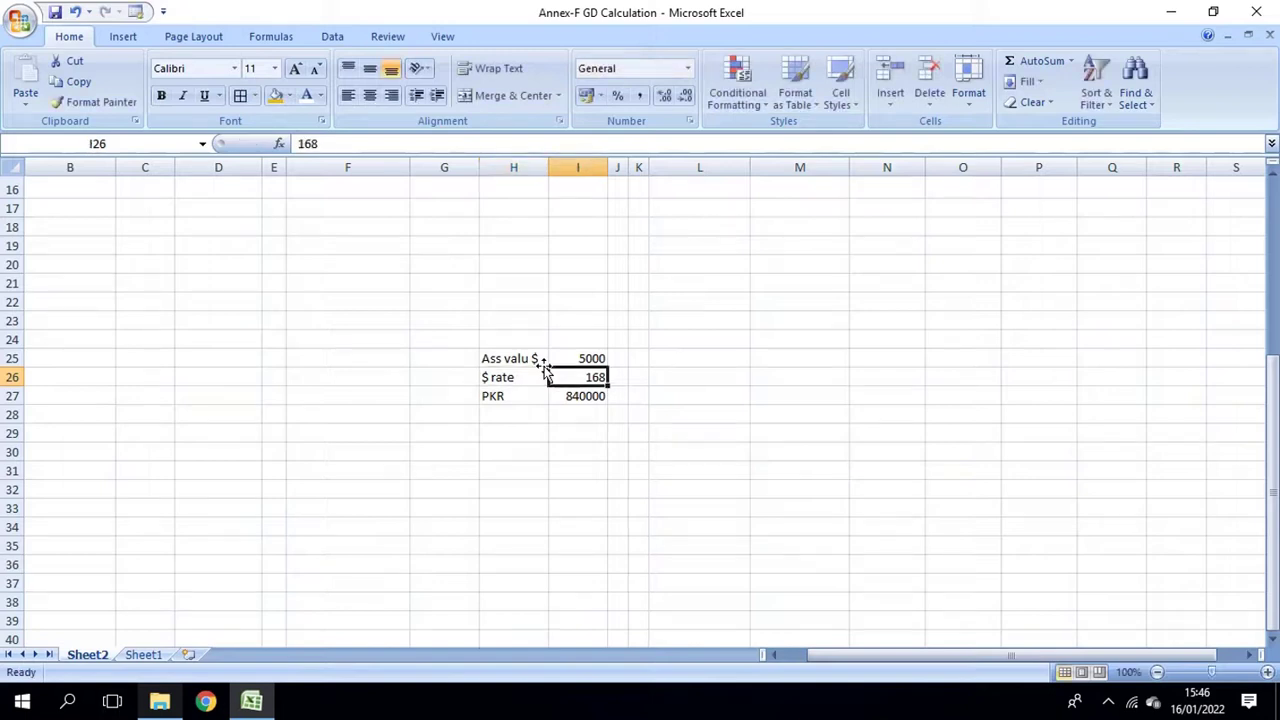
- Format the PKR amount in cell I27 with a thousands separator and no decimal places
click(591, 397)
click(639, 95)
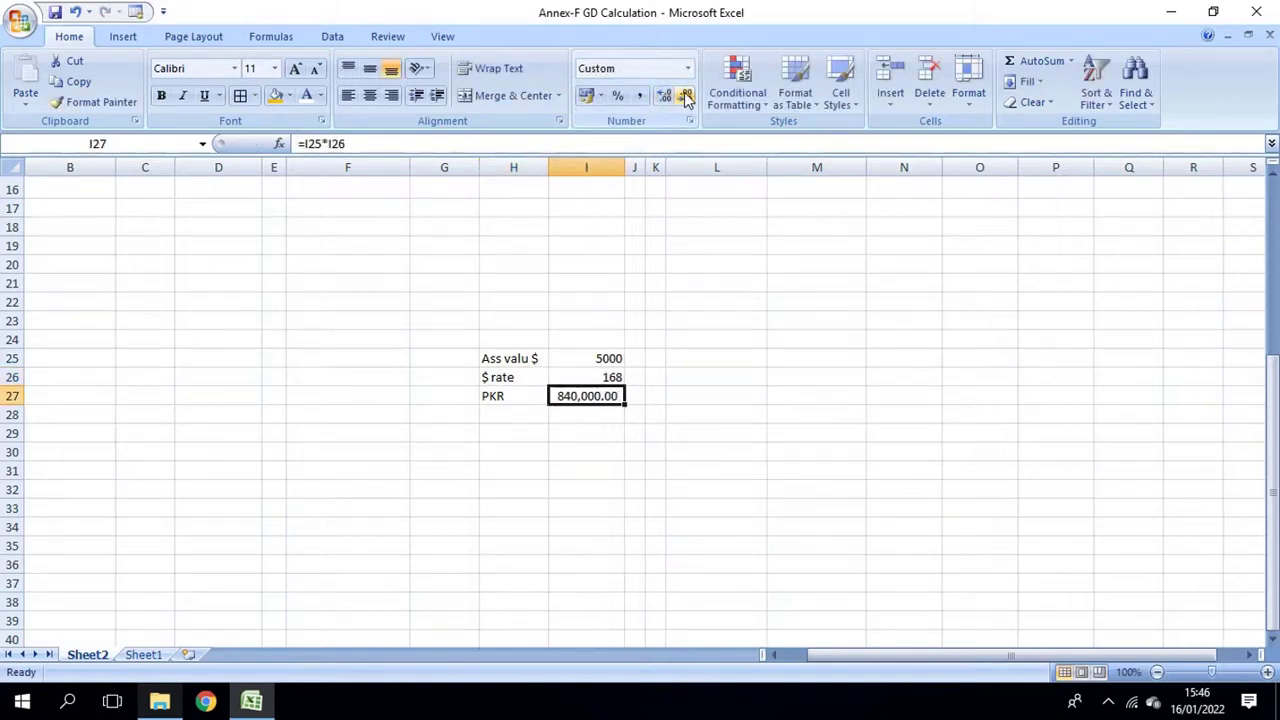
click(685, 95)
click(685, 95)
- Label cell H28, below PKR, as "cd"
click(560, 414)
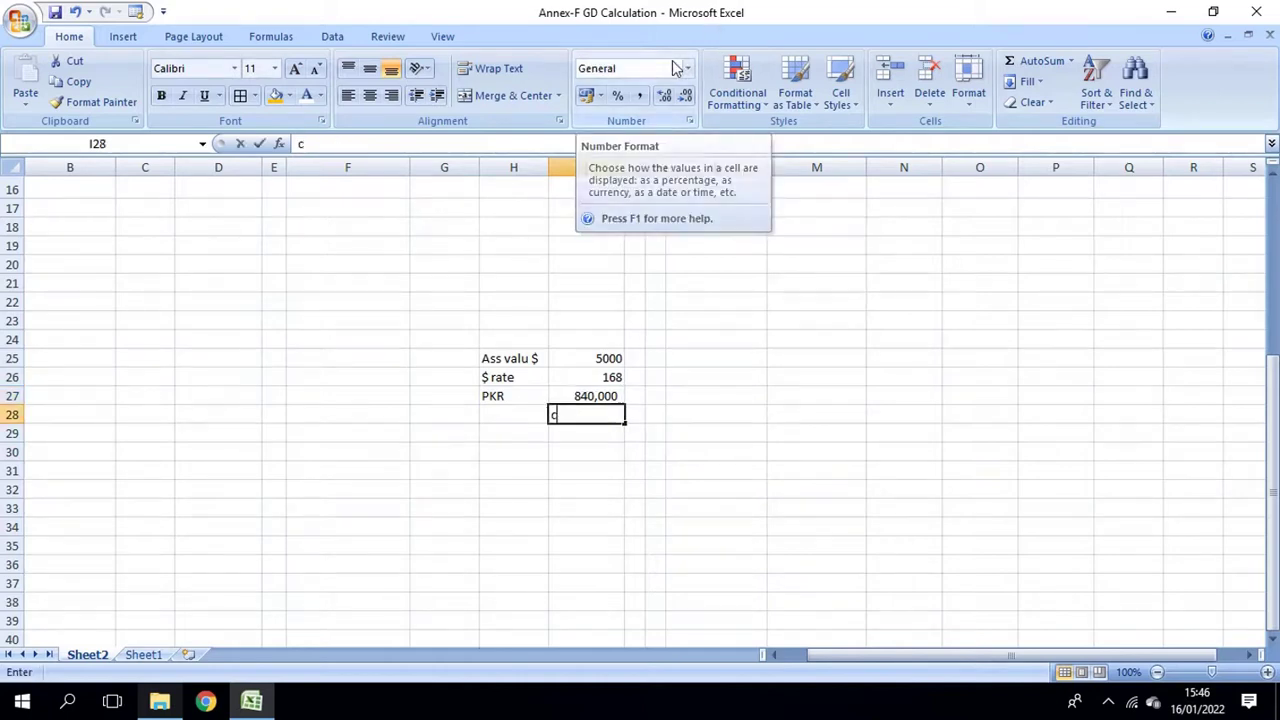
text(c)
key(Escape)
key(Left)
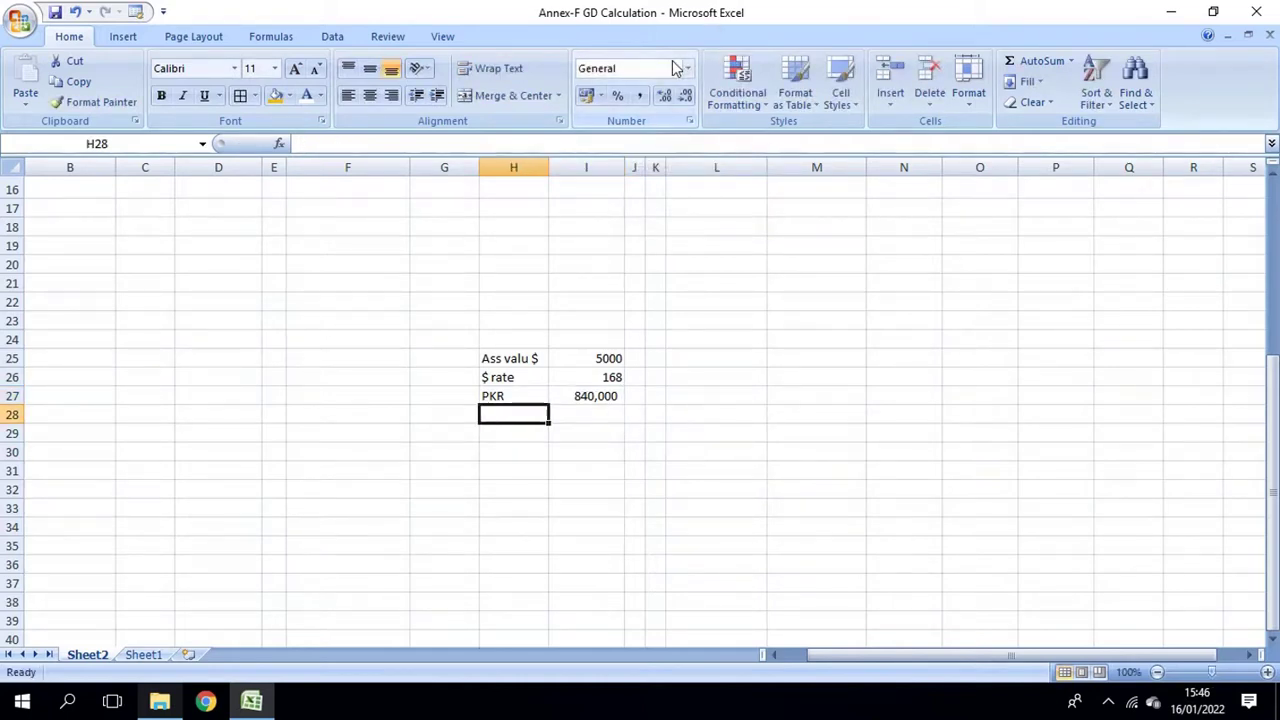
text(cd)
key(Tab)
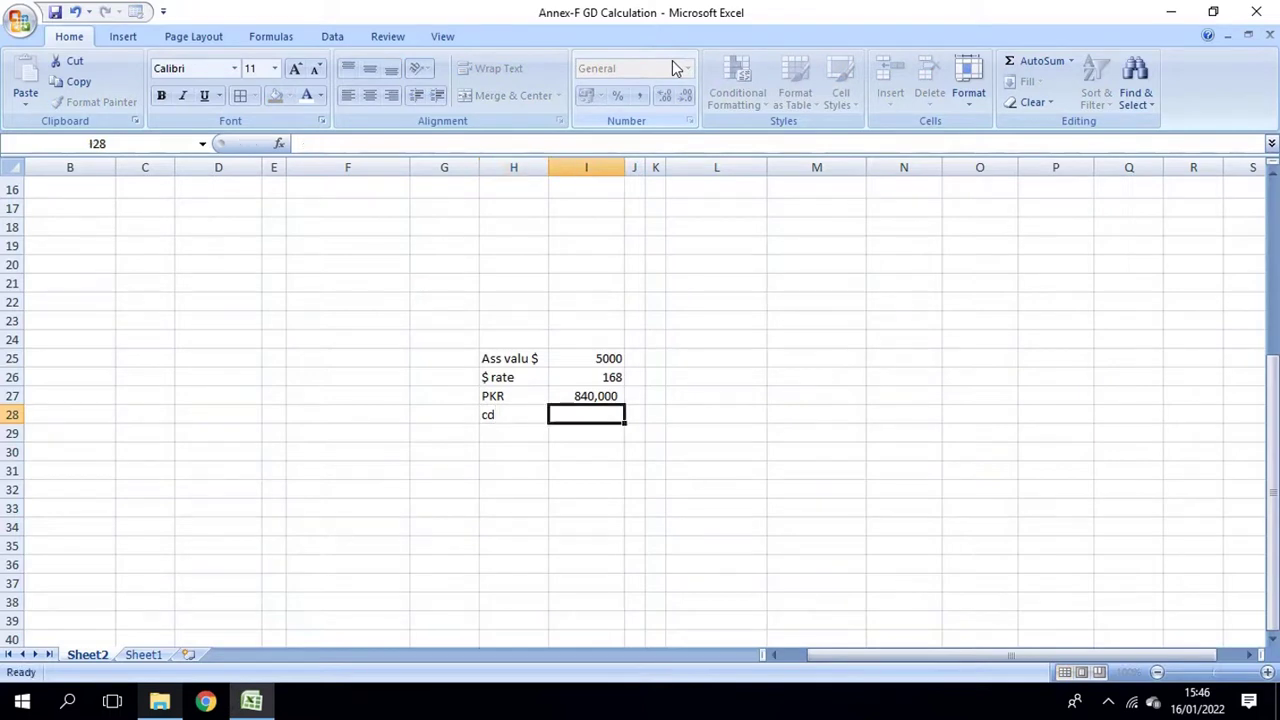
- Enter the formula =I27*7 in cell I28 for the cd amount
text(=)
key(Up)
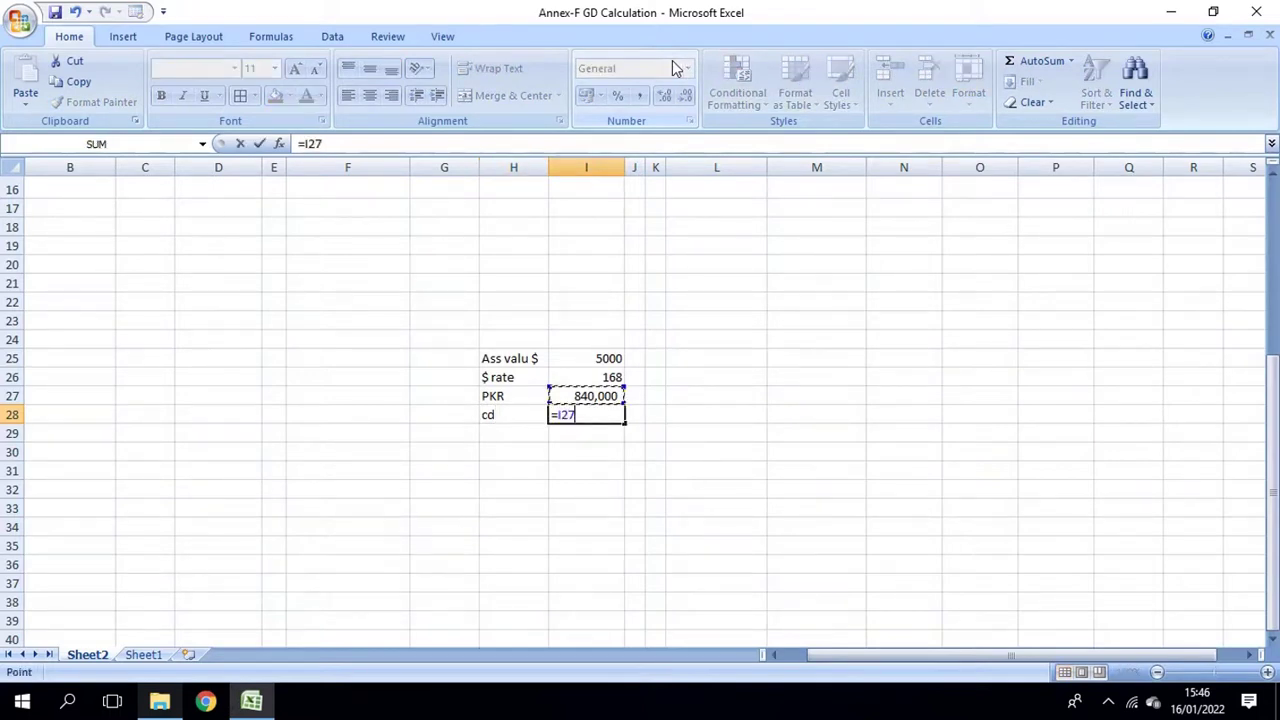
text(*7)
key(Return)
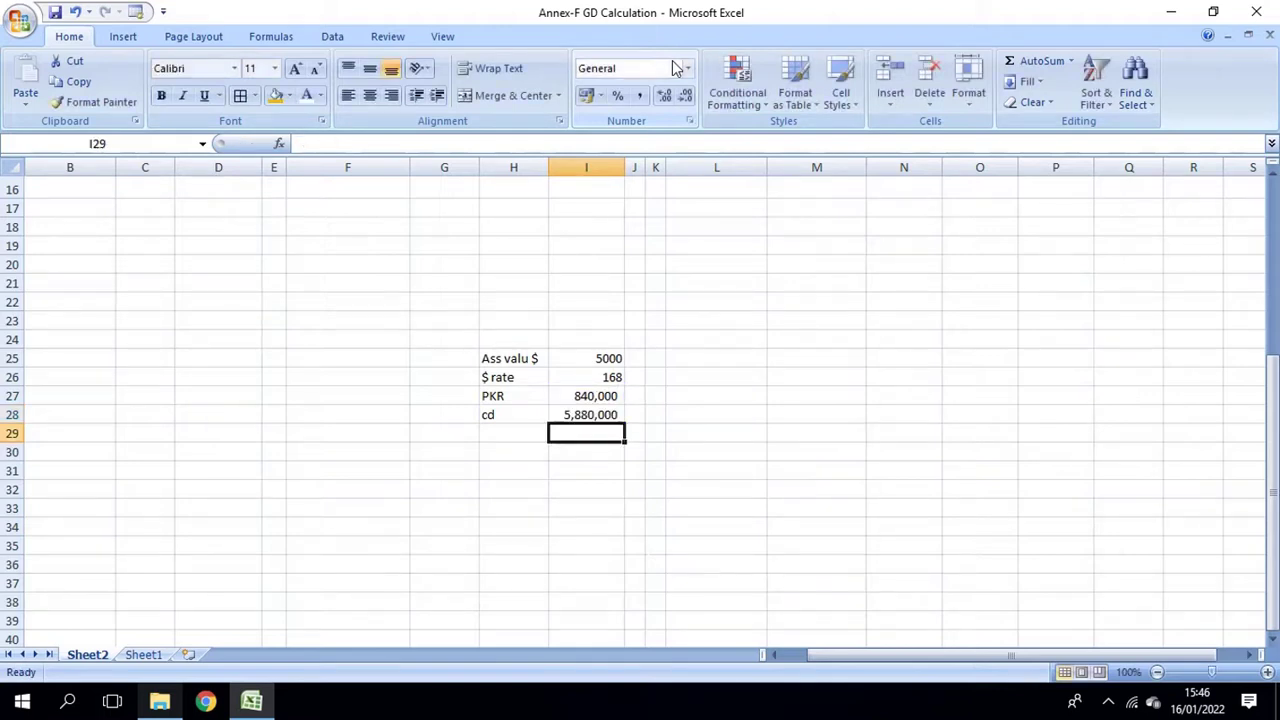
- Correct the cd formula in cell I28 to =I27*7/100 so it takes 7% of the PKR value
text(1)
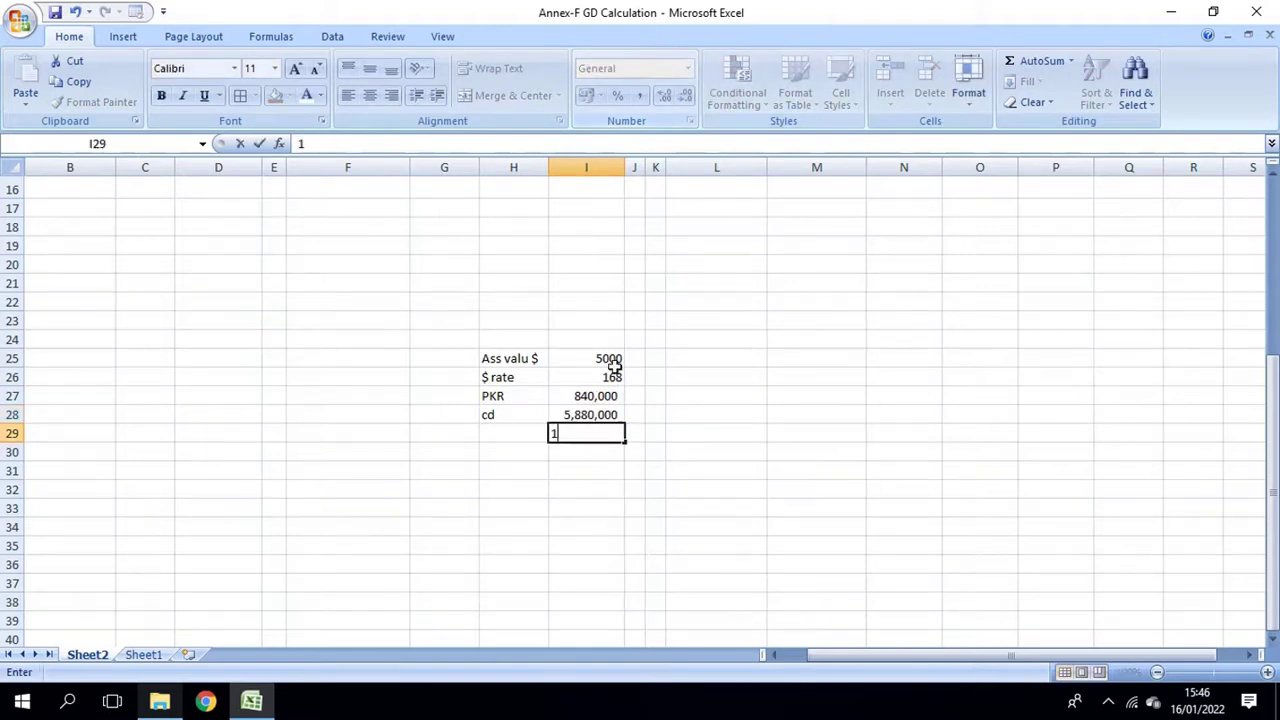
key(Escape)
click(596, 412)
double_click(604, 415)
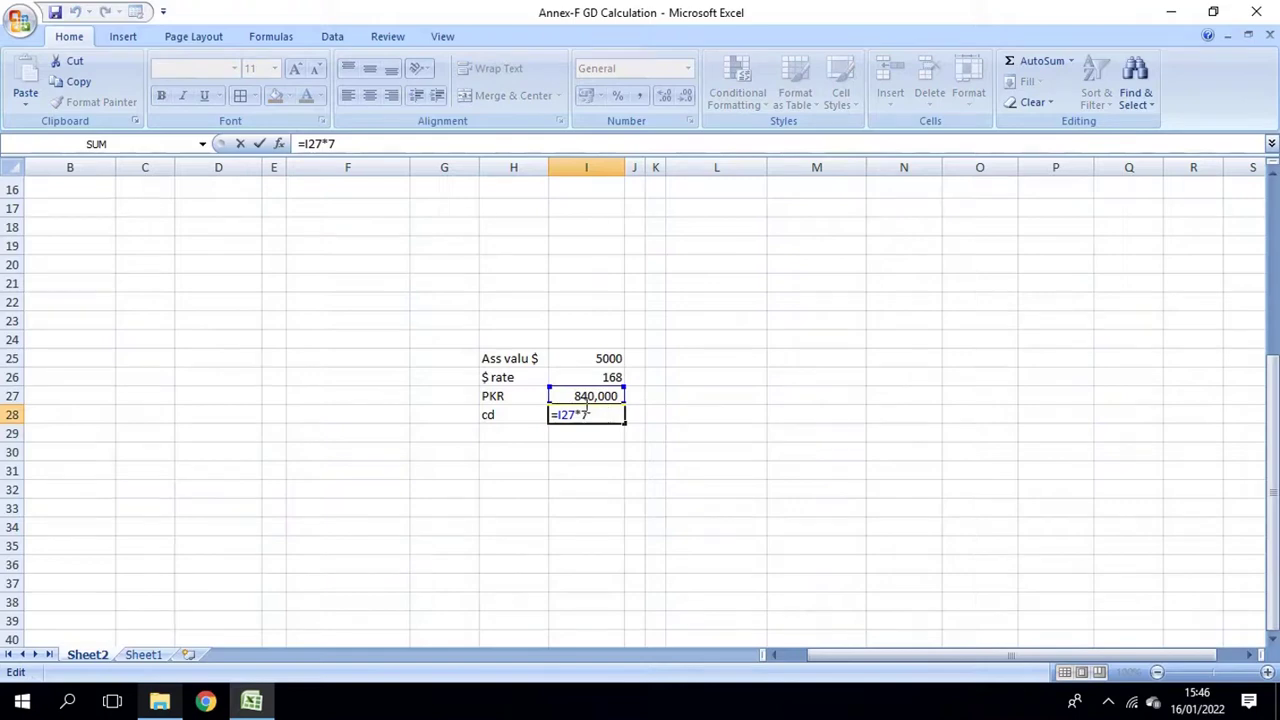
text(/100)
key(Return)
- Label cell H29, below cd, as "acd"
click(505, 430)
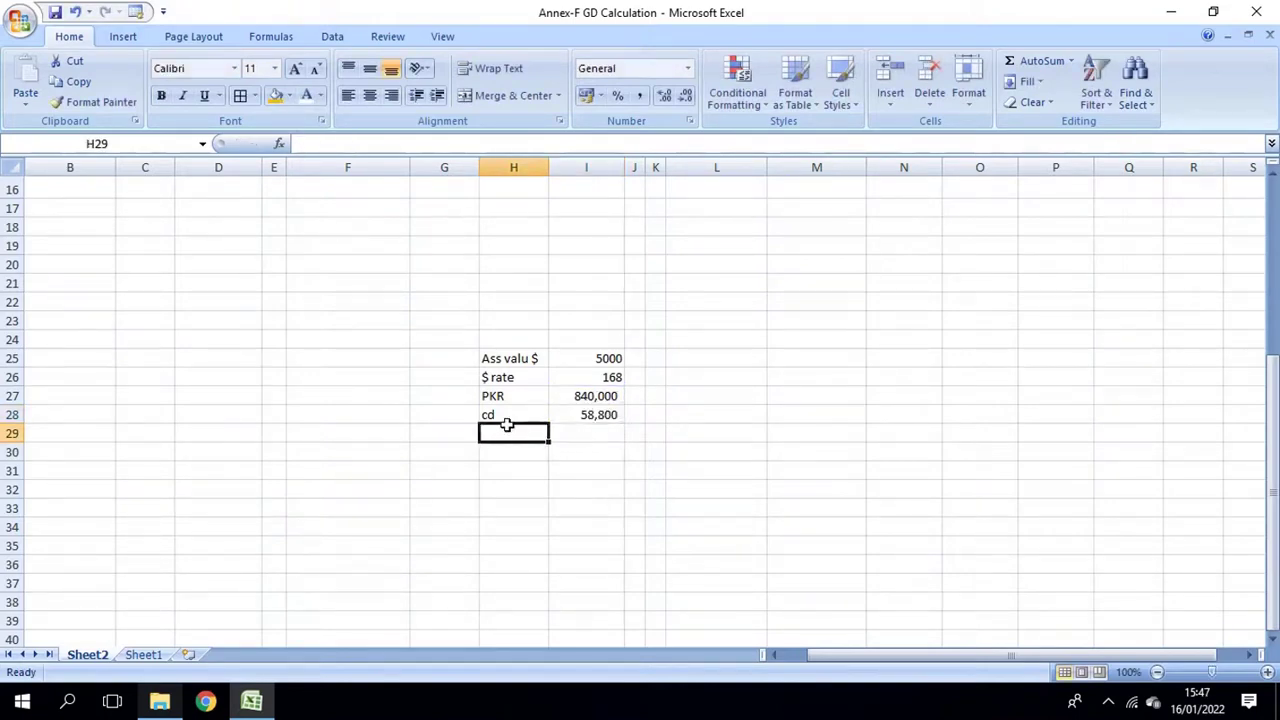
text(acd)
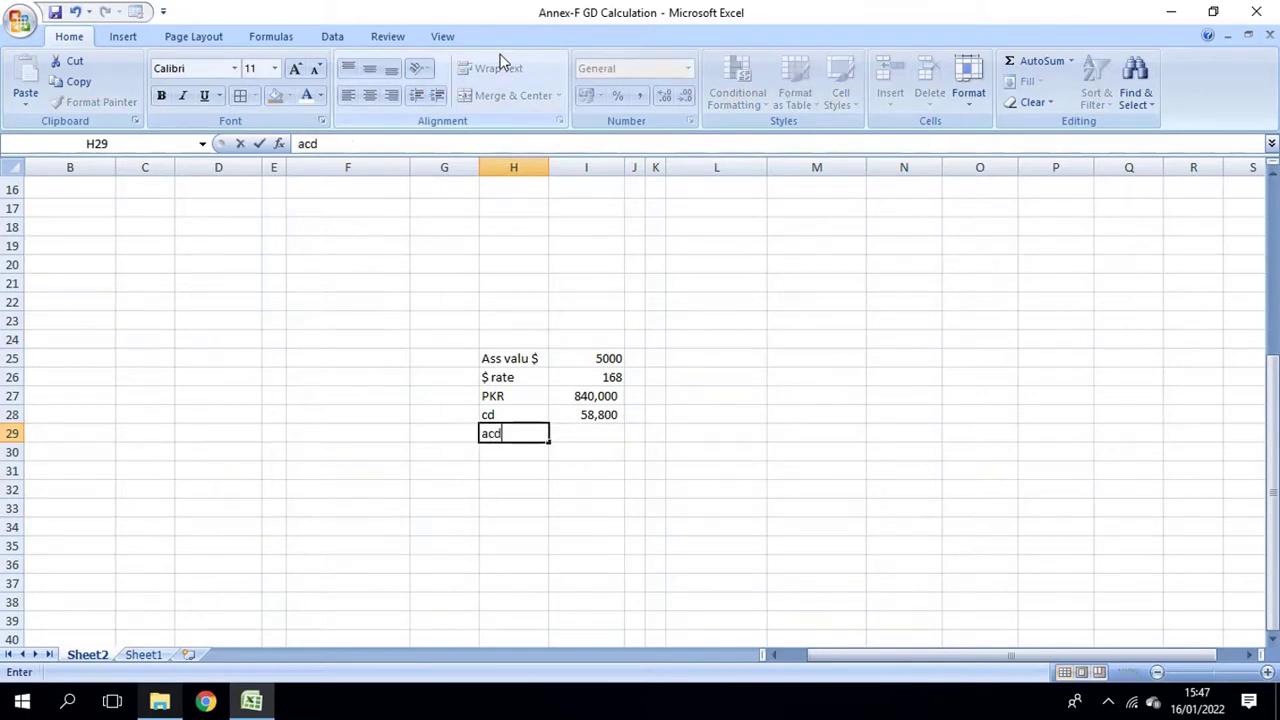
key(Tab)
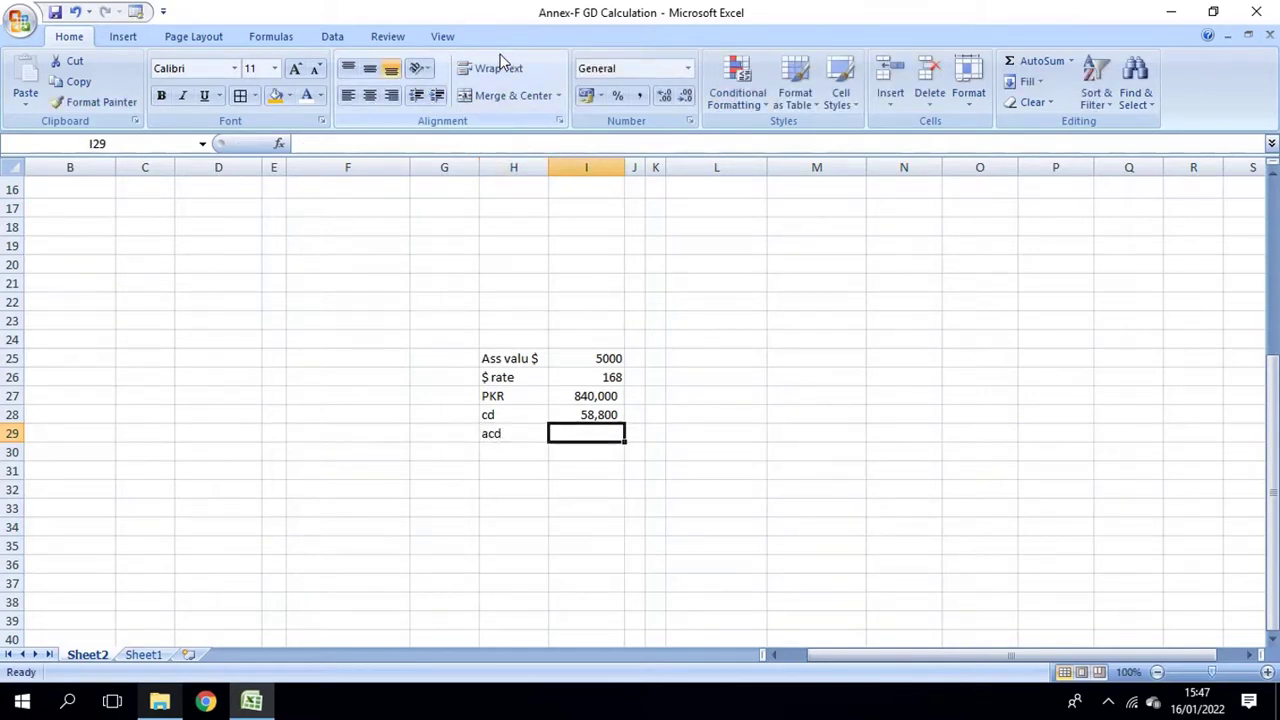
- Calculate acd in cell I29 as 3% of the cd amount with the formula =I28*3/100
text(=)
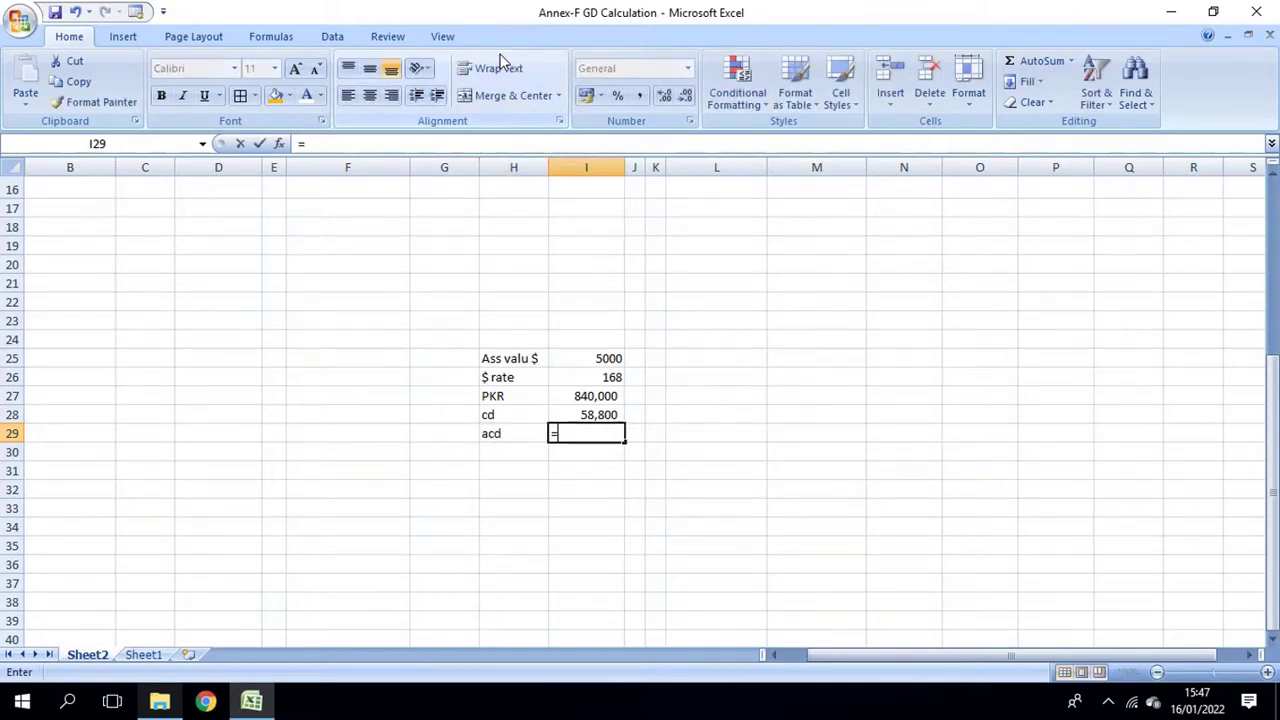
key(Up)
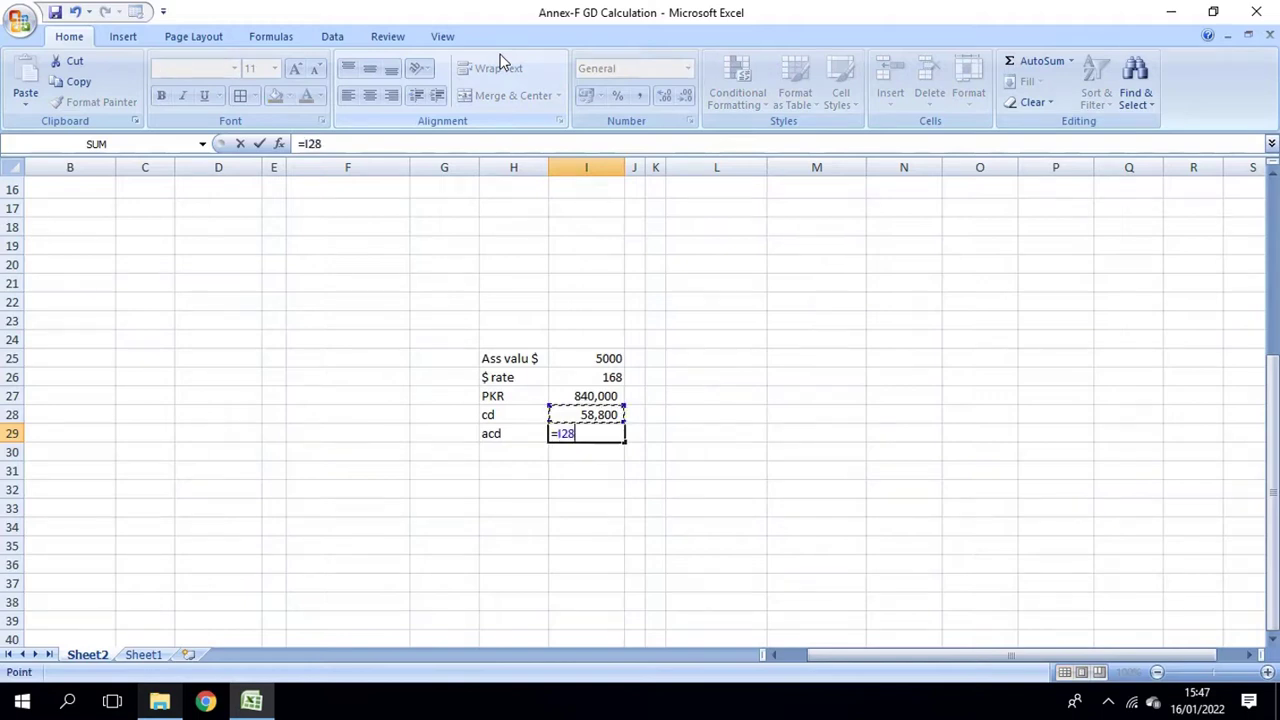
text(3)
key(BackSpace)
text(*)
key(Up)
key(Up)
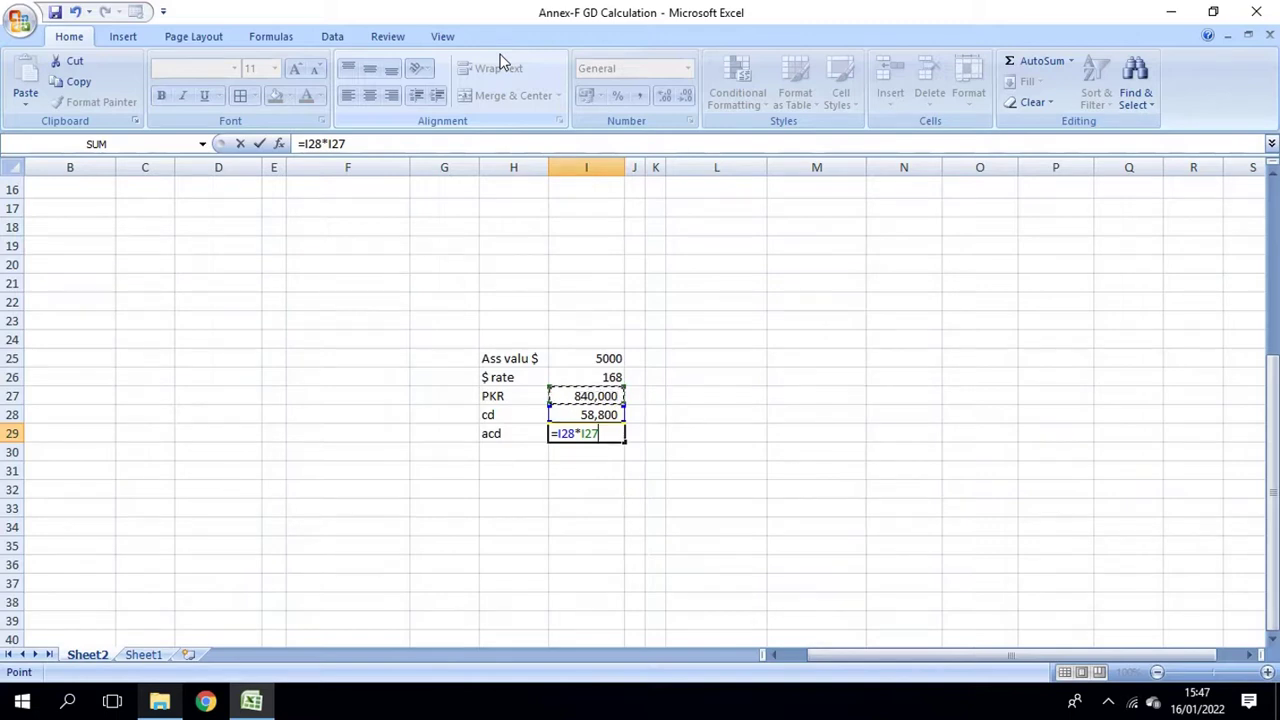
text(/)
key(BackSpace)
key(BackSpace)
key(BackSpace)
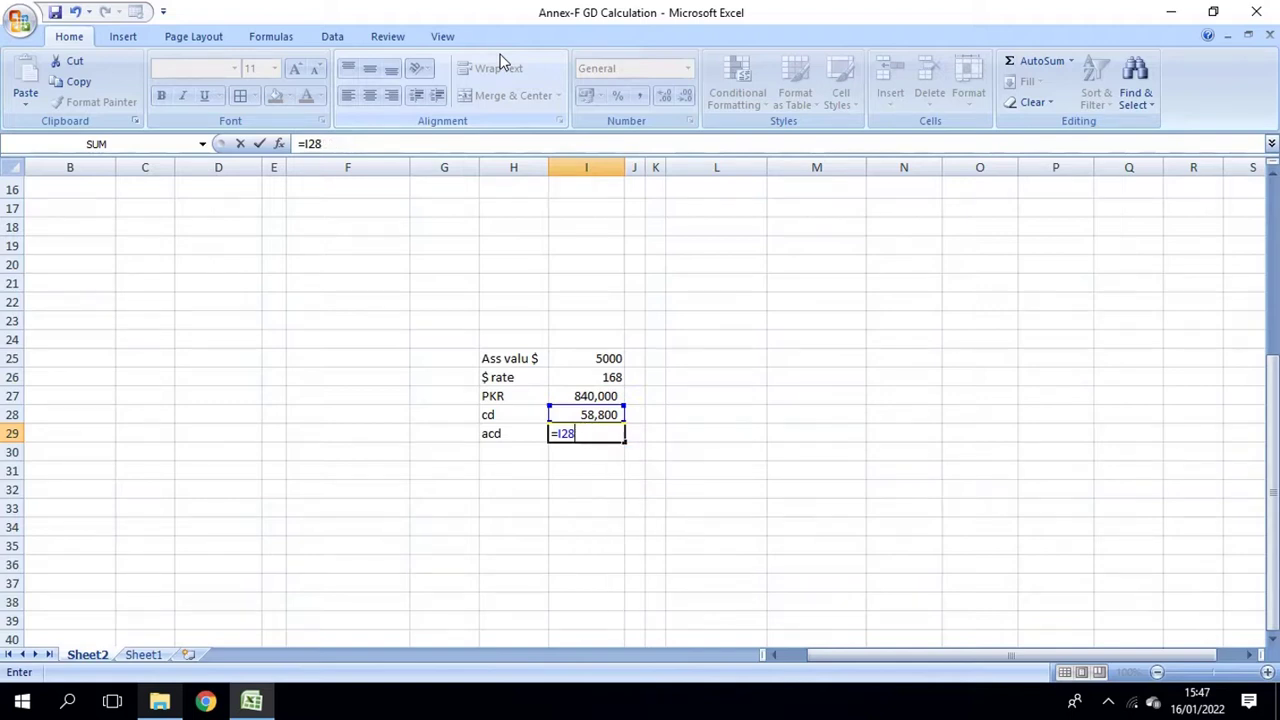
text(100)
key(Return)
key(Left)
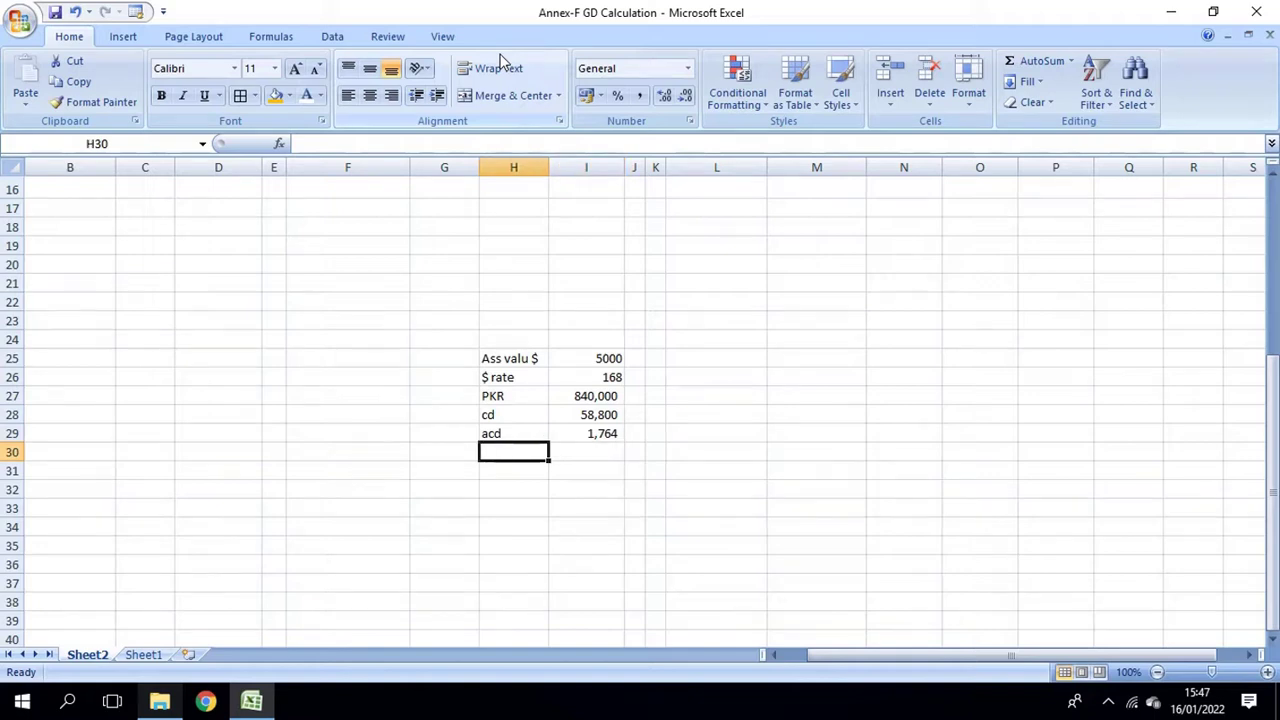
text(st)
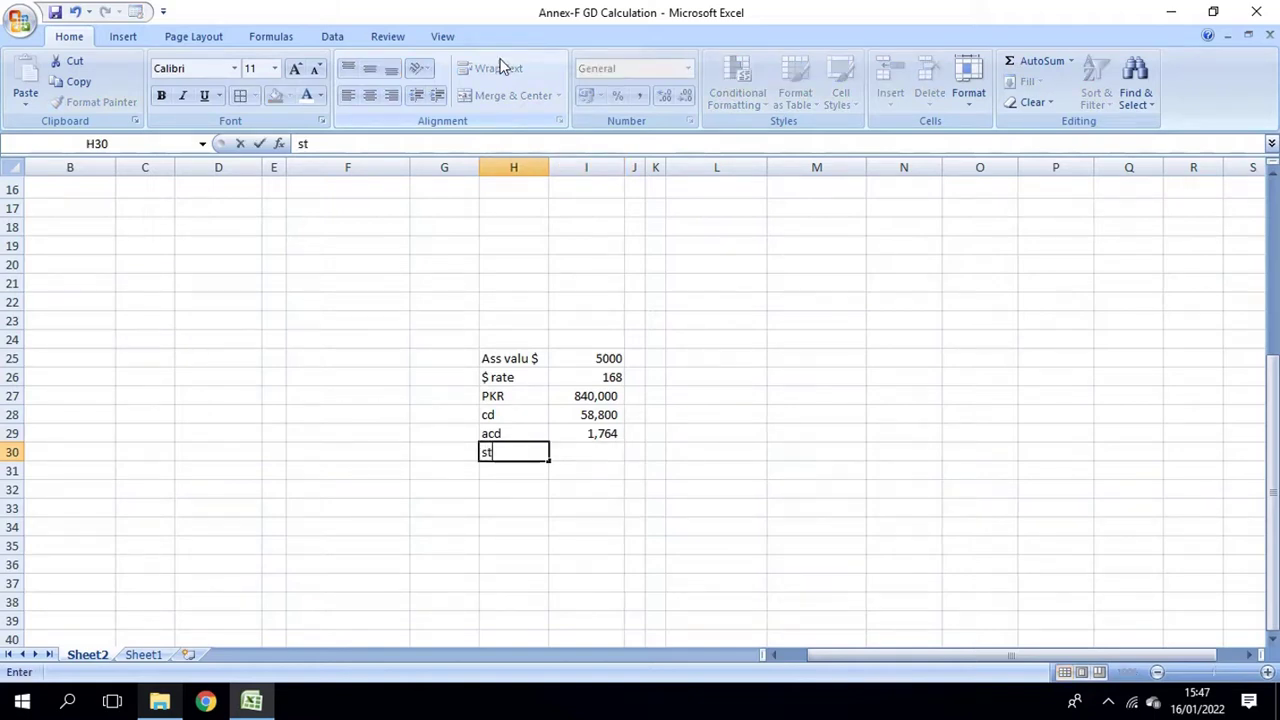
key(Escape)
- Add the PKR, cd and acd amounts in cell L29 with the formula =I27+I28+I29
drag(606, 397, 613, 433)
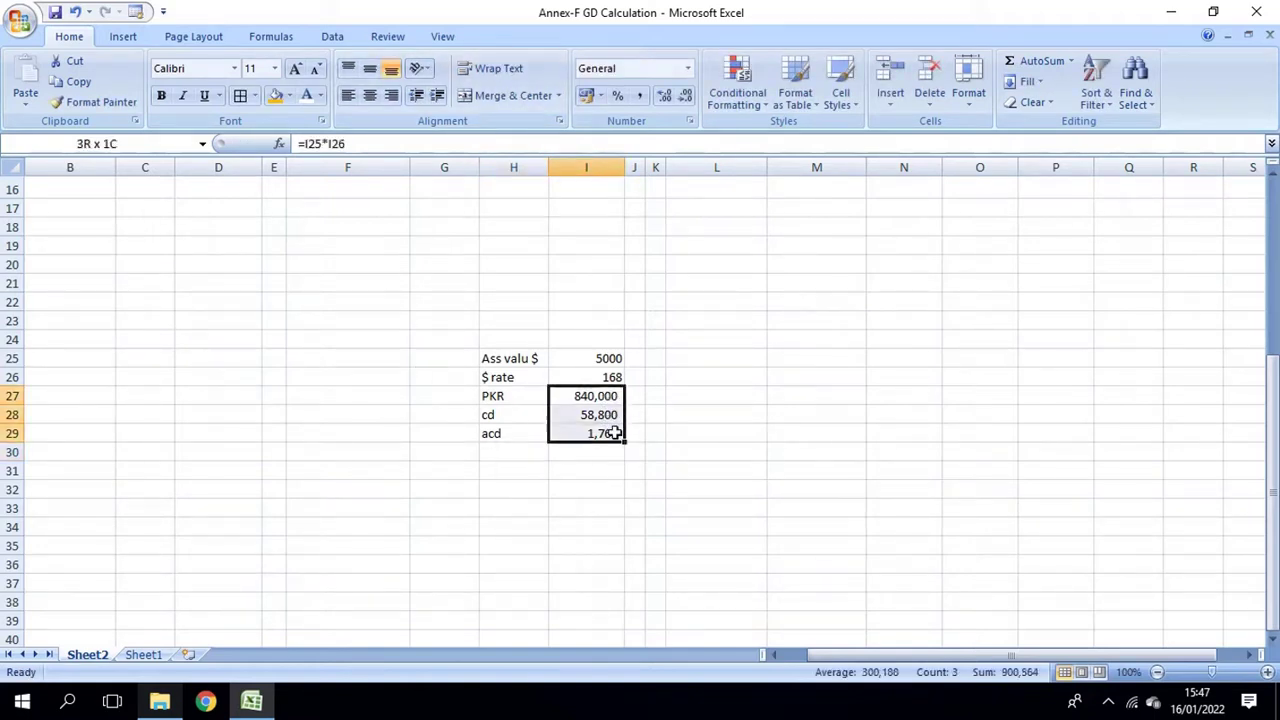
click(688, 432)
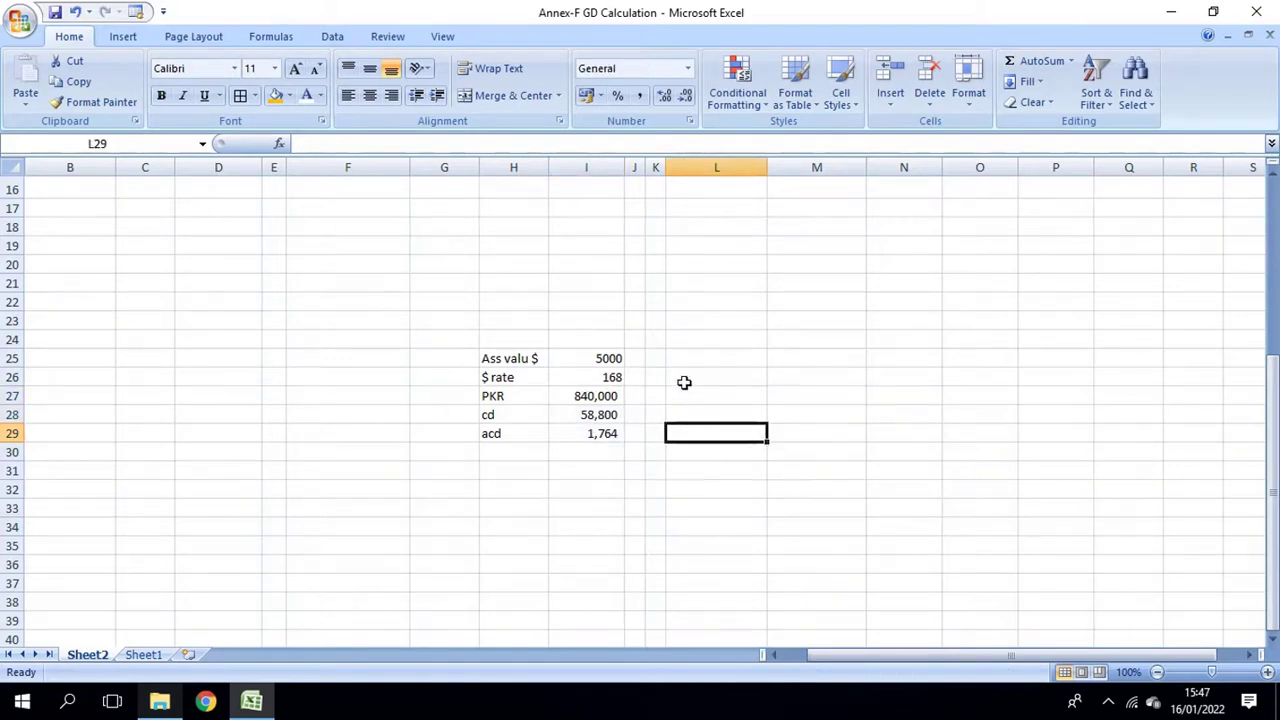
text(=)
click(606, 396)
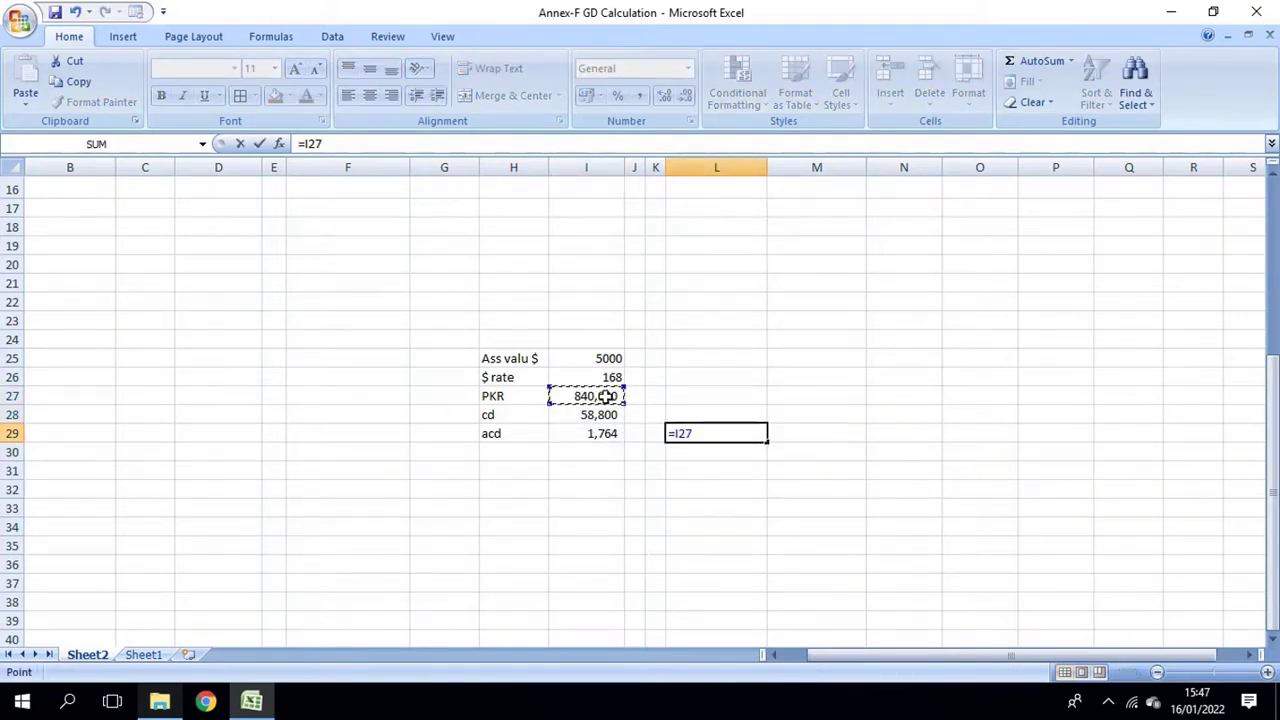
text(+)
click(608, 414)
text(+)
click(597, 432)
text(+)
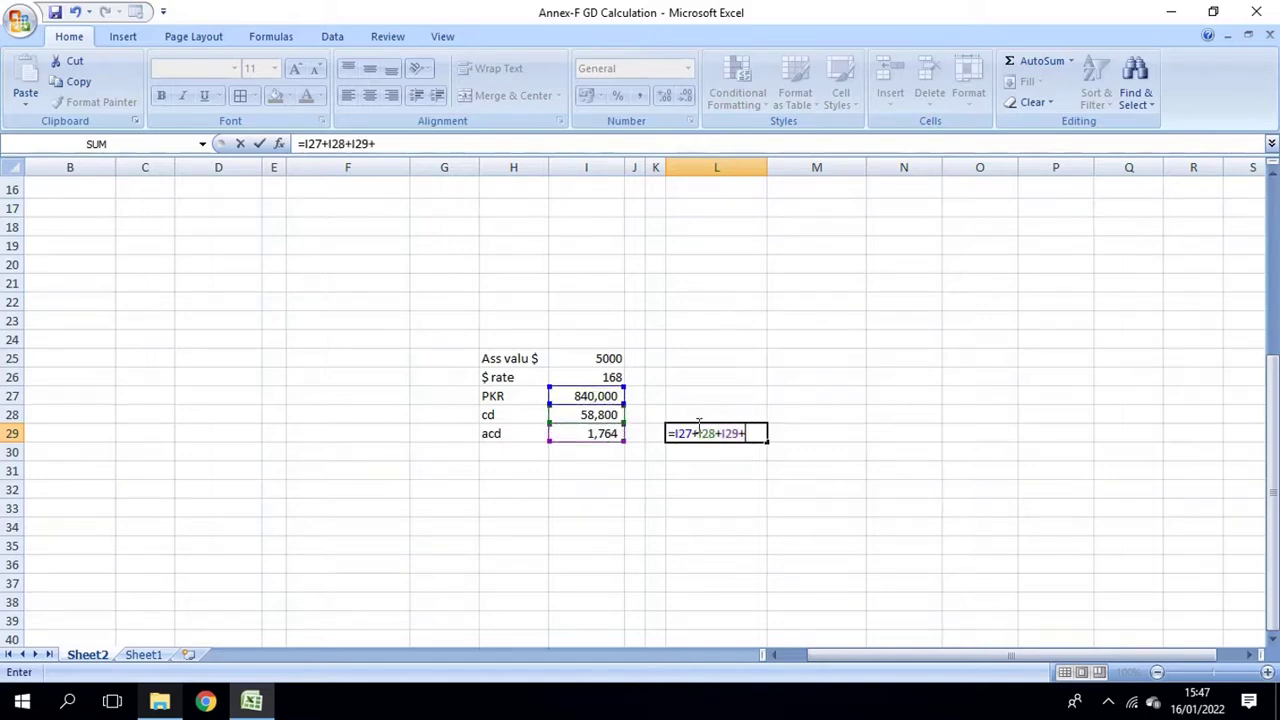
key(BackSpace)
key(Return)
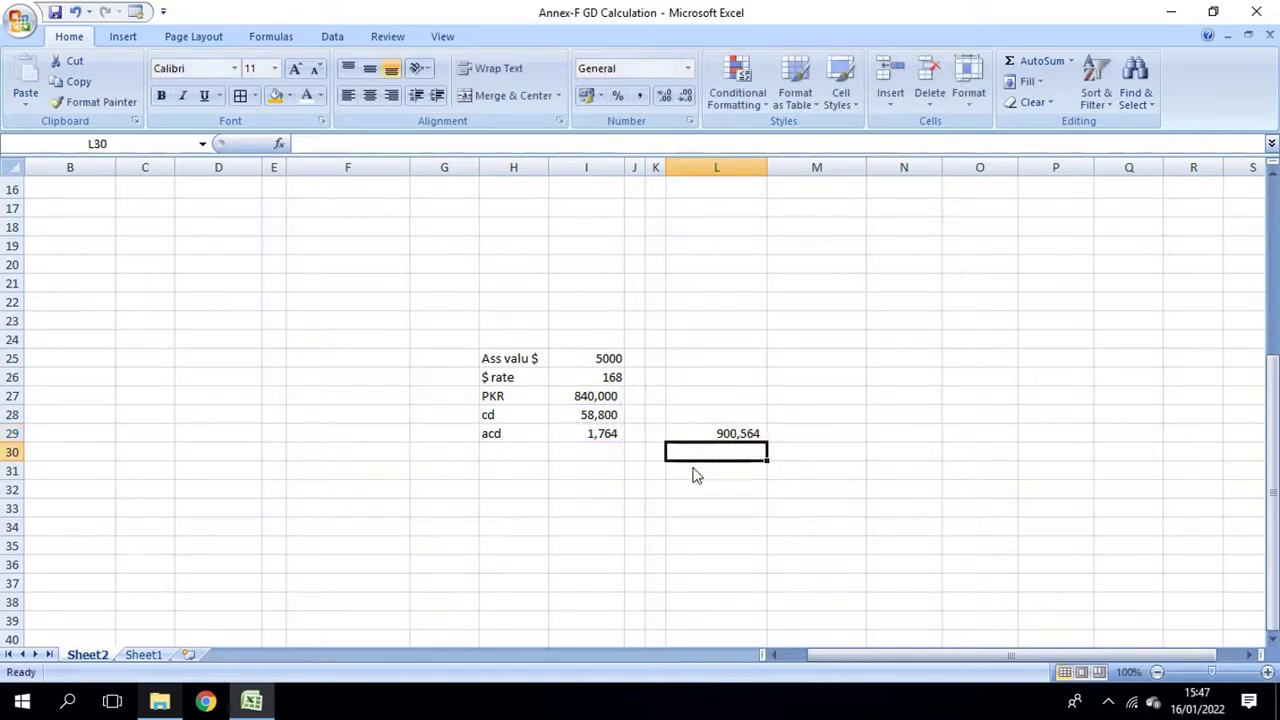
- Label cell H31 as "st" and calculate 17% sales tax in cell I31 with the formula =L29*17/100
click(718, 434)
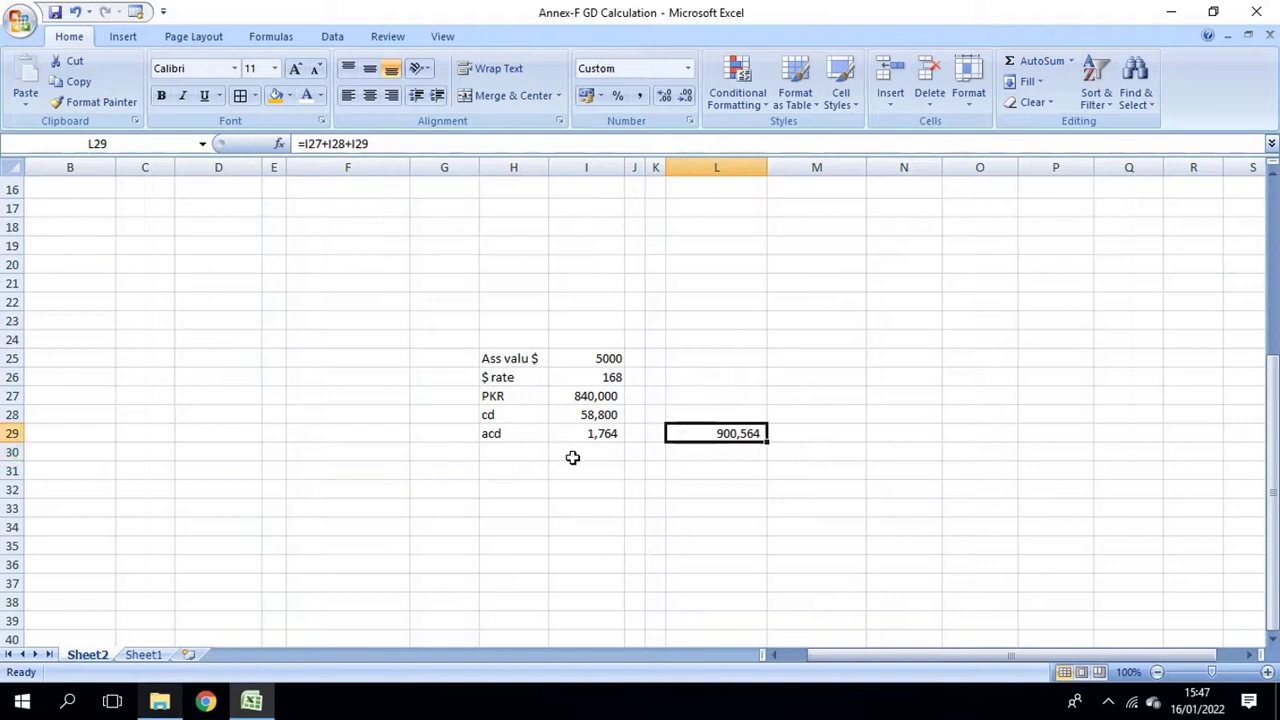
click(521, 467)
text(st)
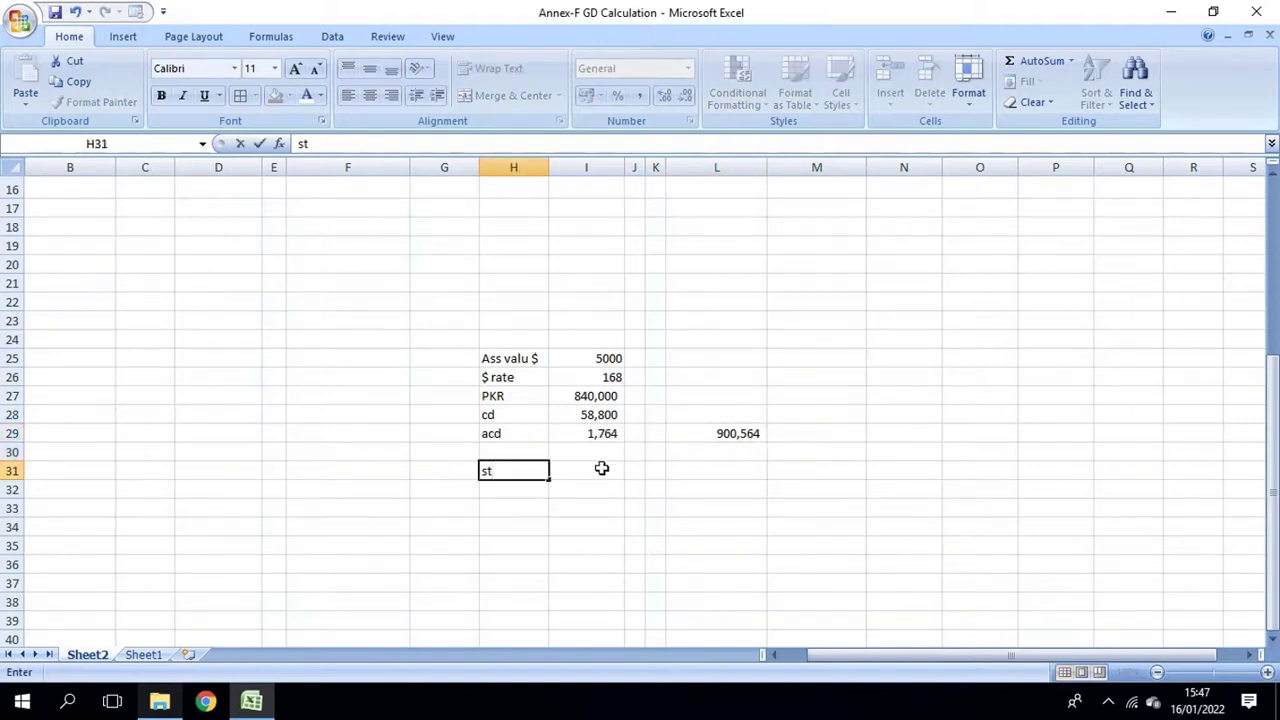
click(600, 466)
text(=)
click(715, 432)
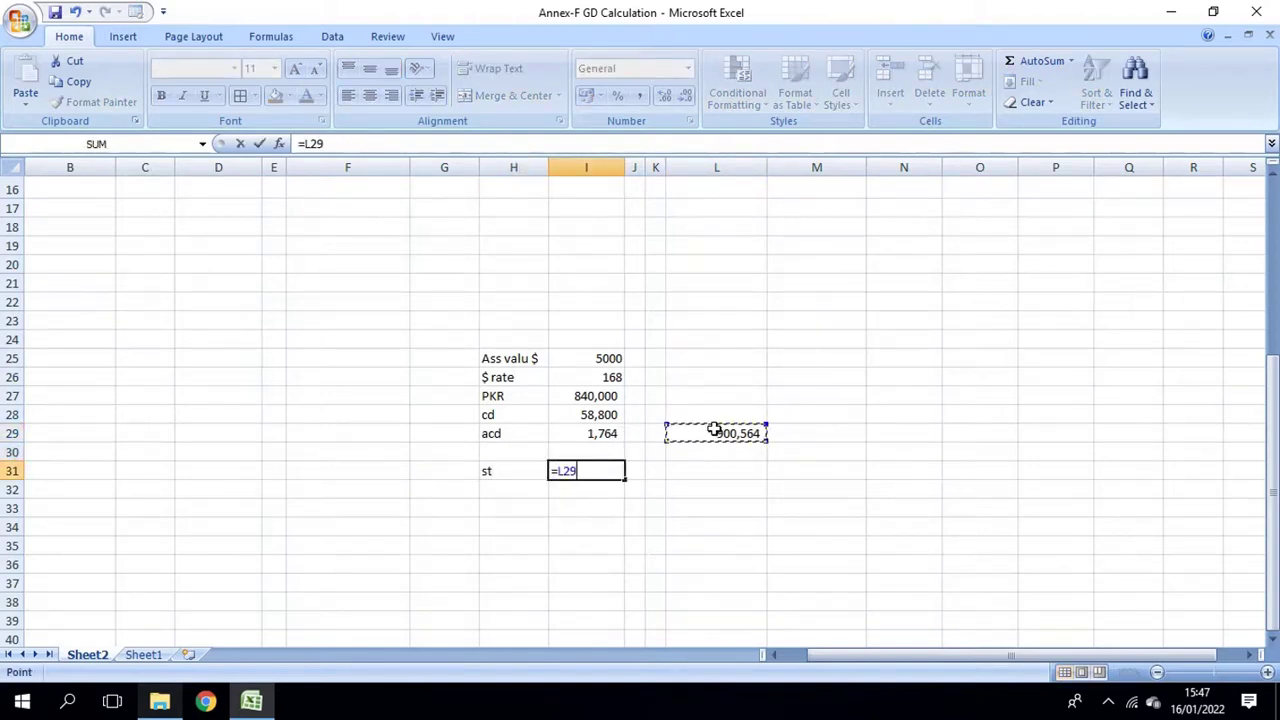
text(*17/1)
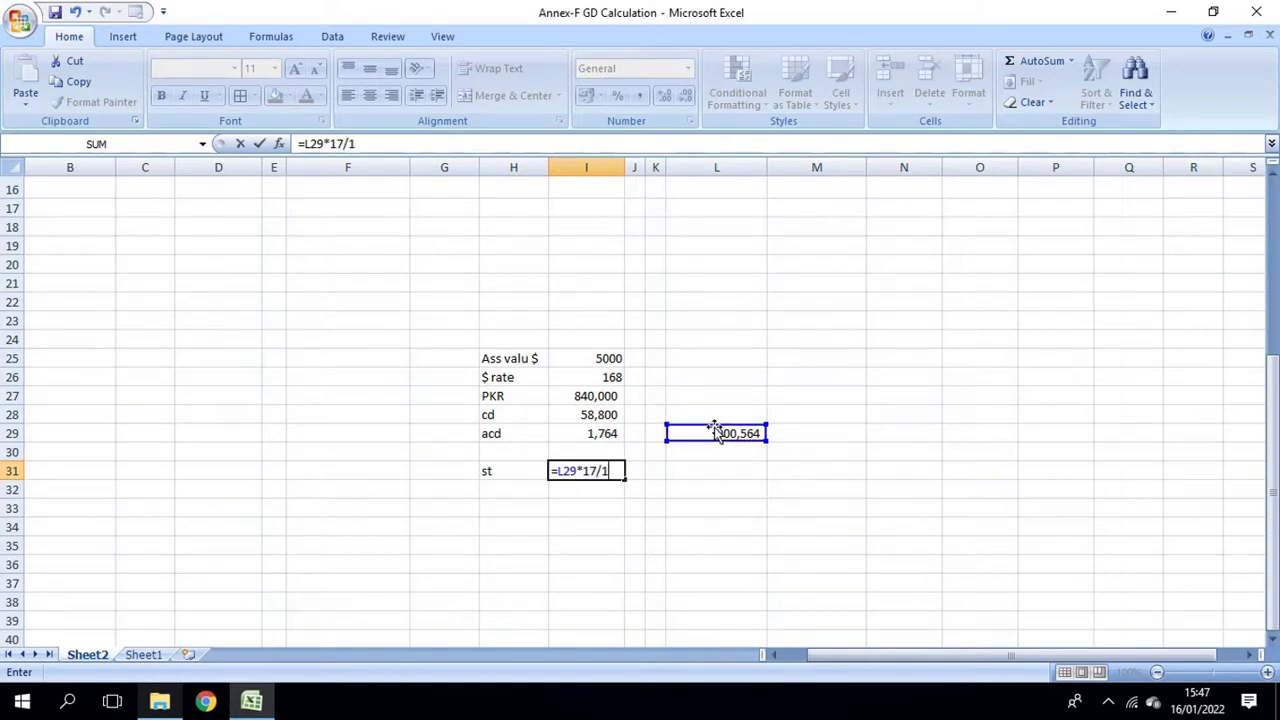
text(00)
key(Return)
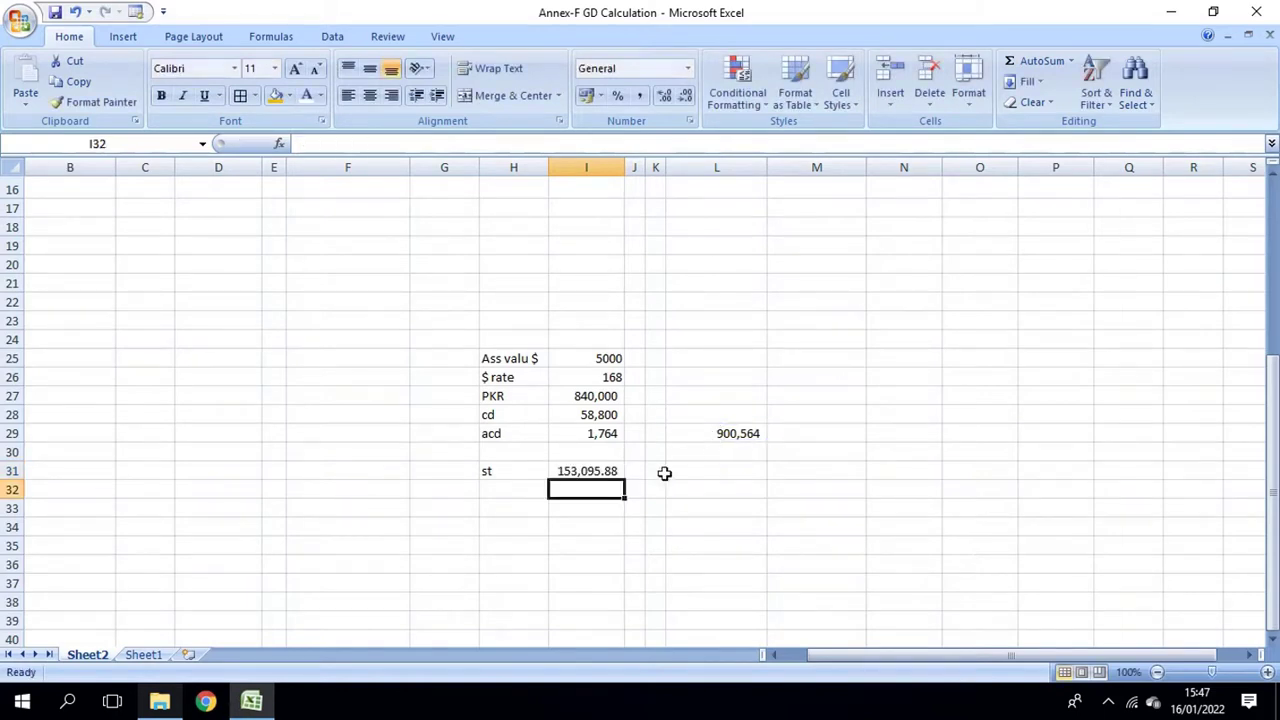
- Label cell H32 as "vat" and calculate 3% of the L29 total in cell I32 with the formula =L29*3/100
click(526, 490)
text(vst)
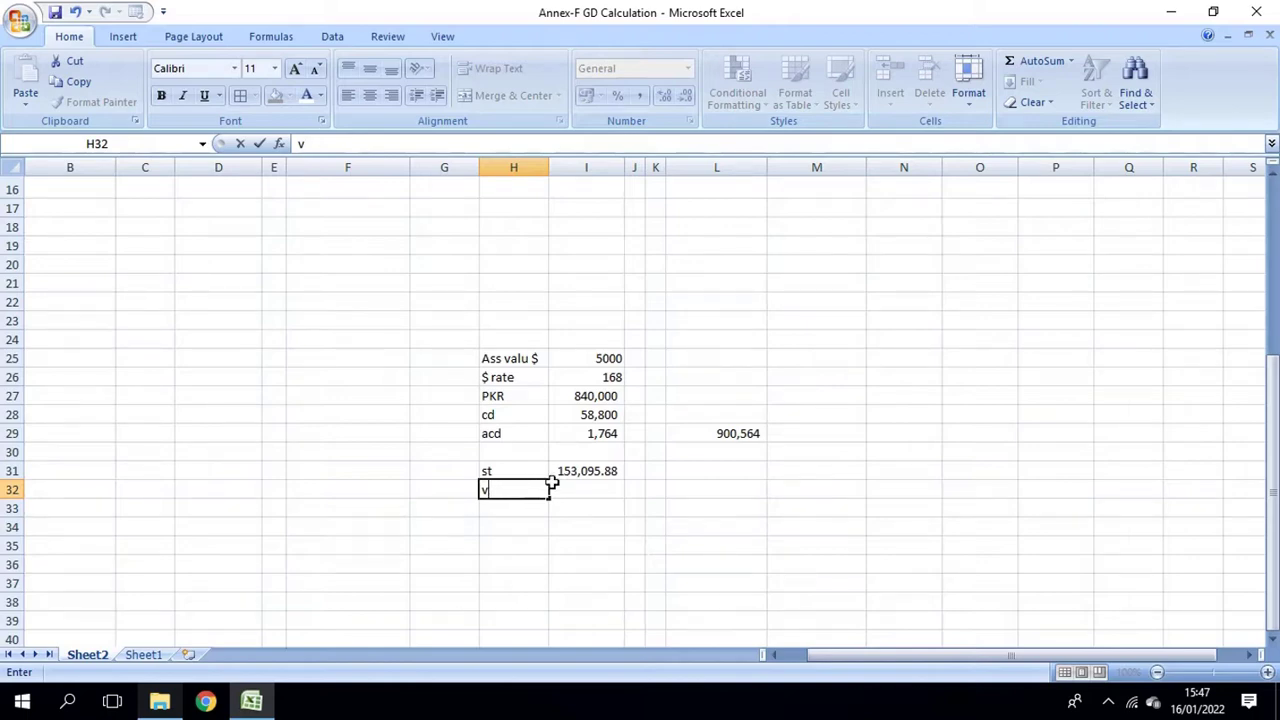
click(552, 484)
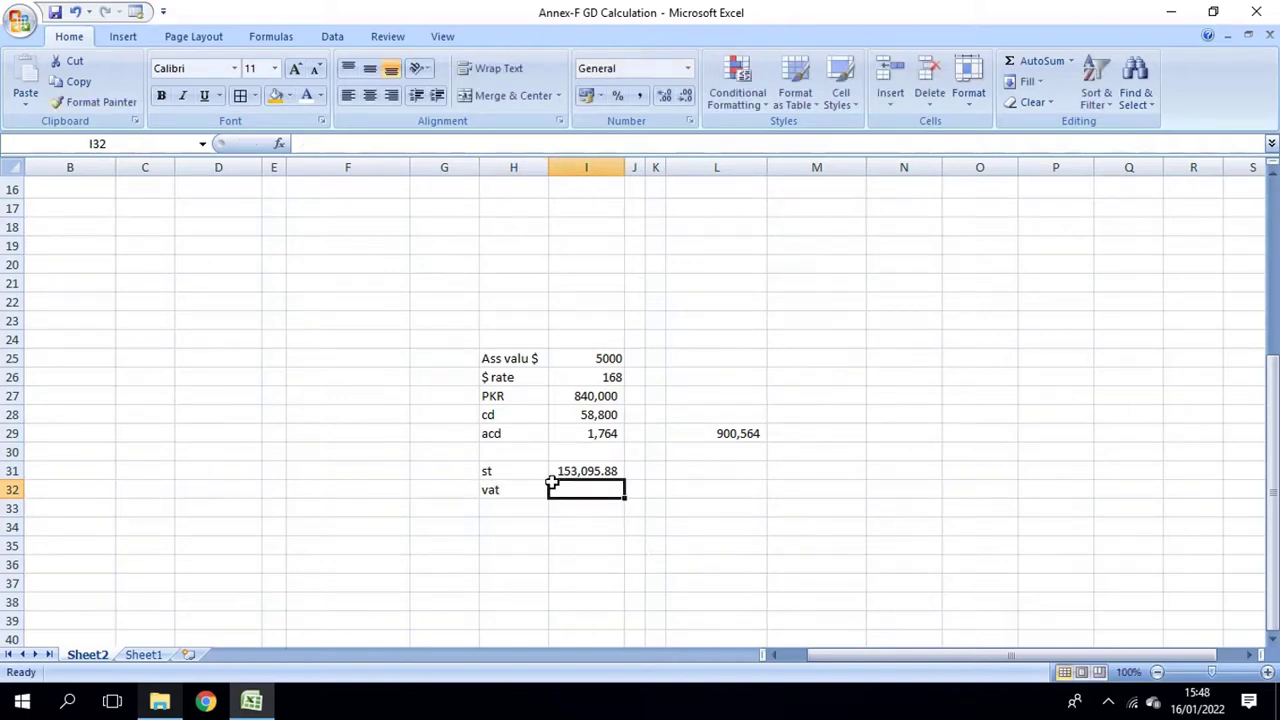
text(=)
click(705, 433)
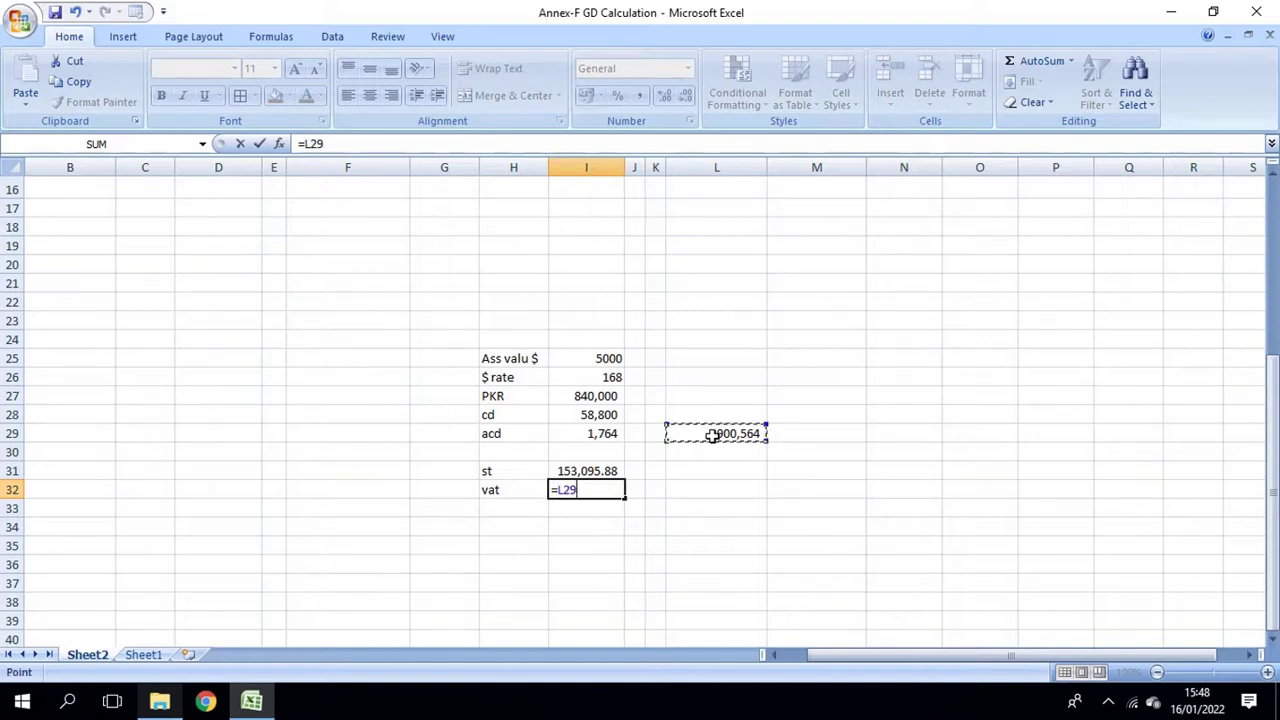
text(*3/100)
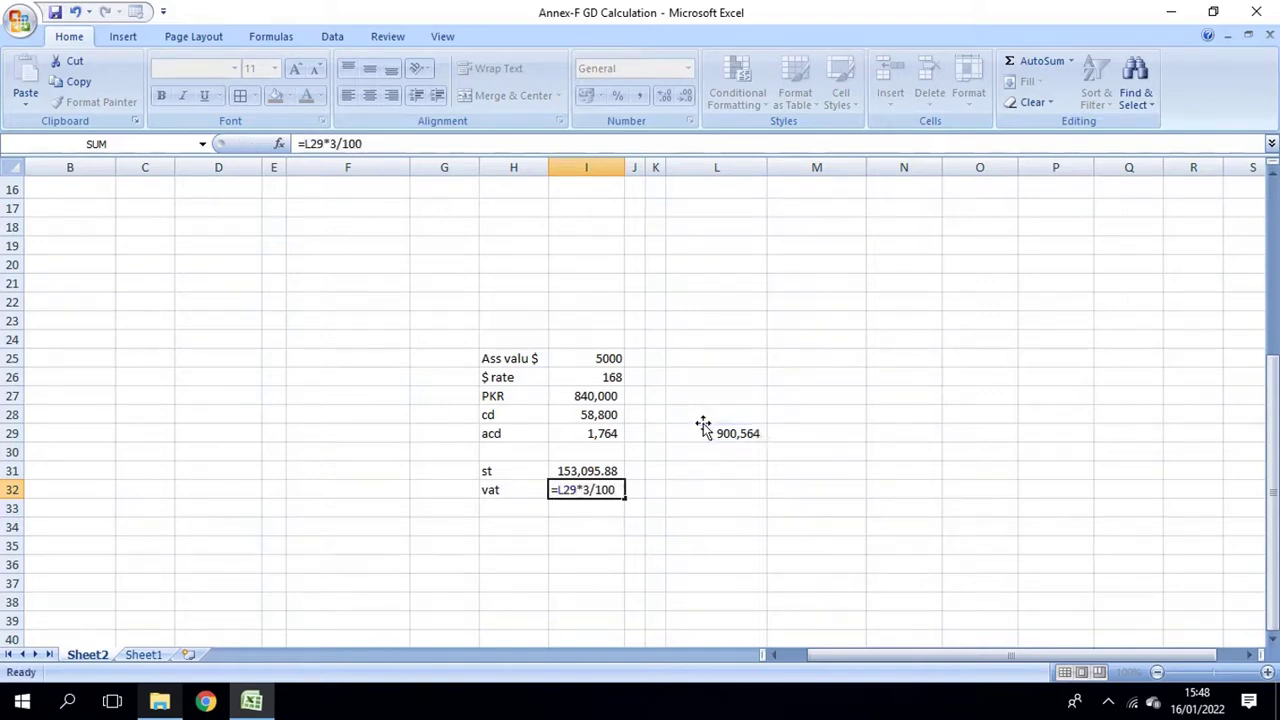
key(Return)
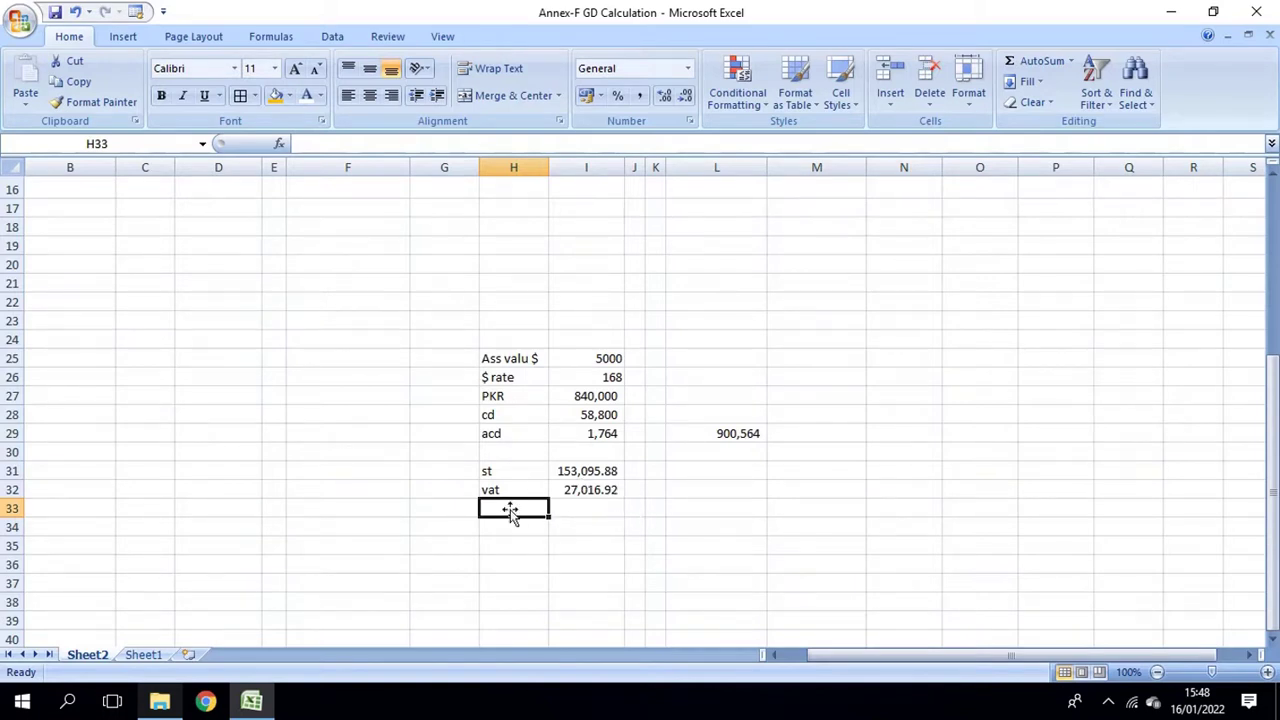
- Label cell H33 as "IT" and add the L29 total, st and vat in cell I33 with the formula =L29+I31+I32
text(IT)
key(Tab)
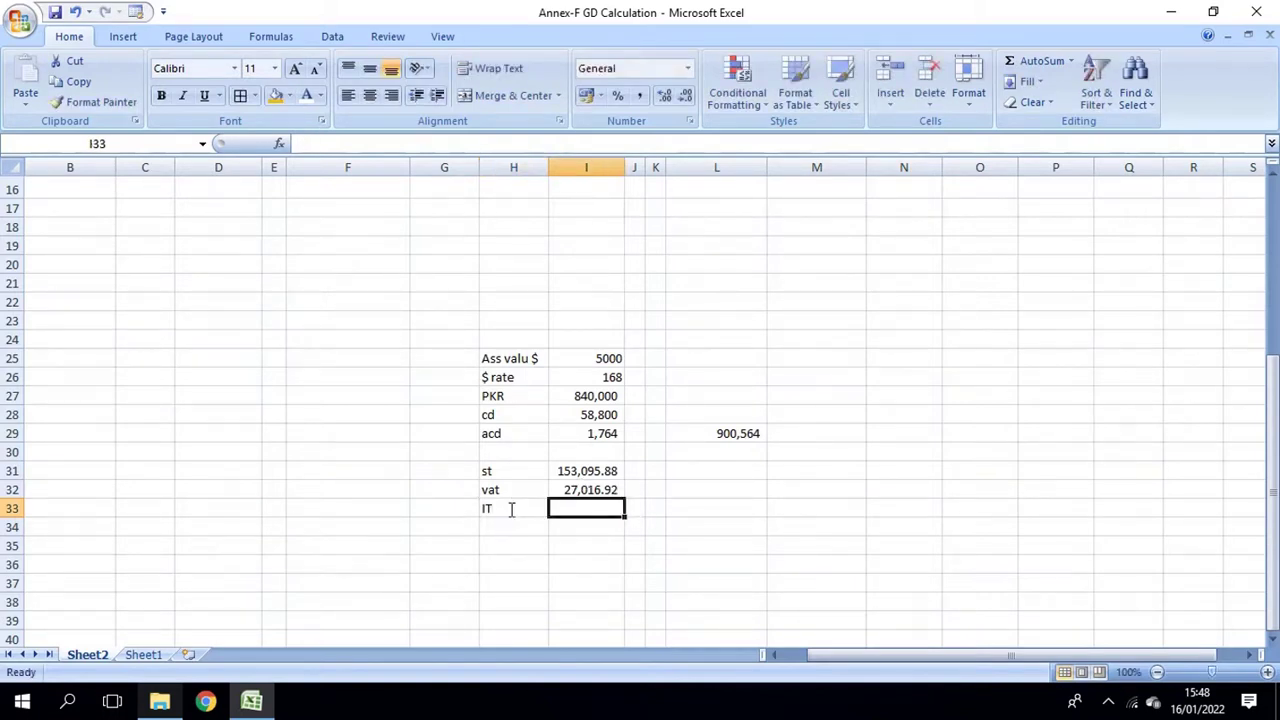
text(=)
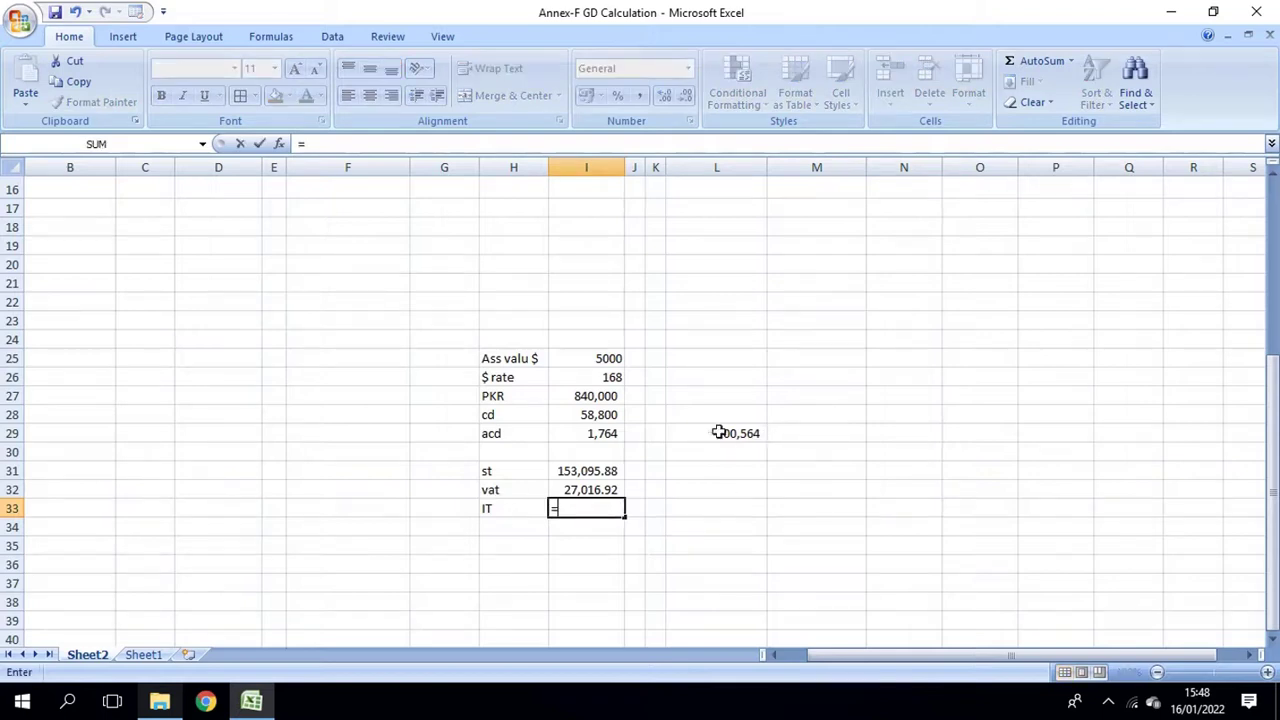
click(721, 430)
text(+)
click(596, 476)
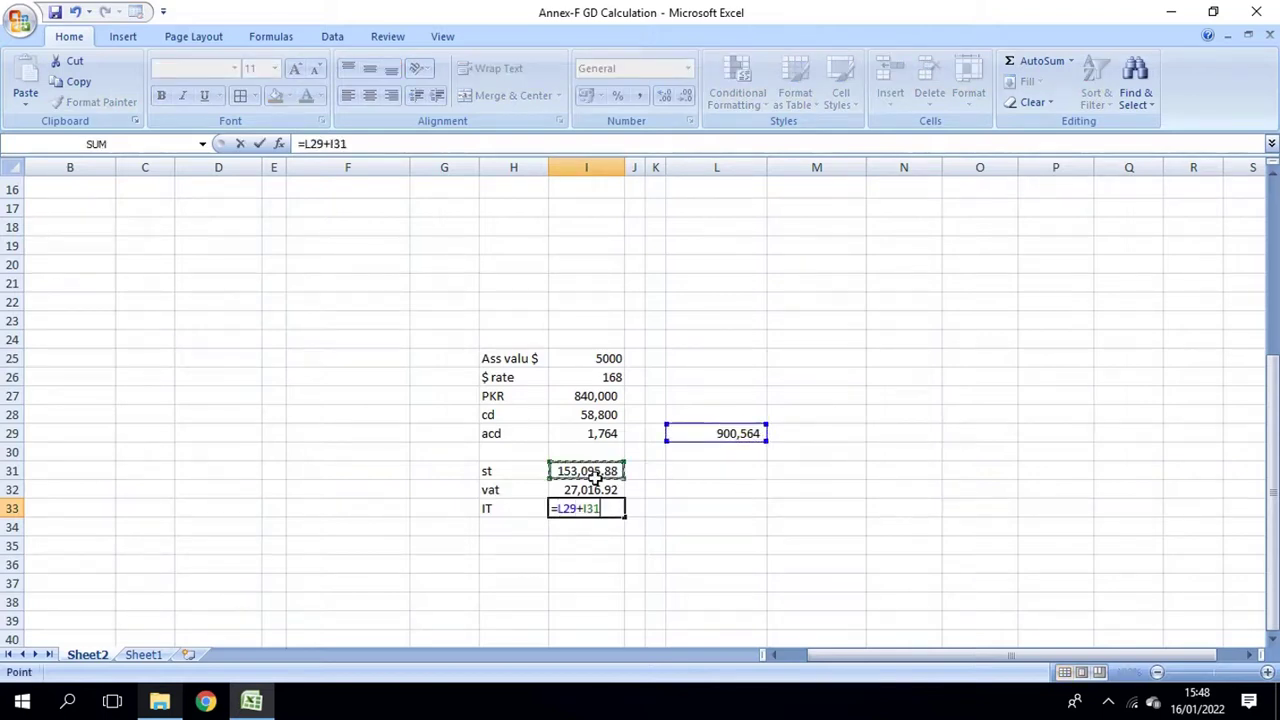
text(+)
click(599, 489)
key(Return)
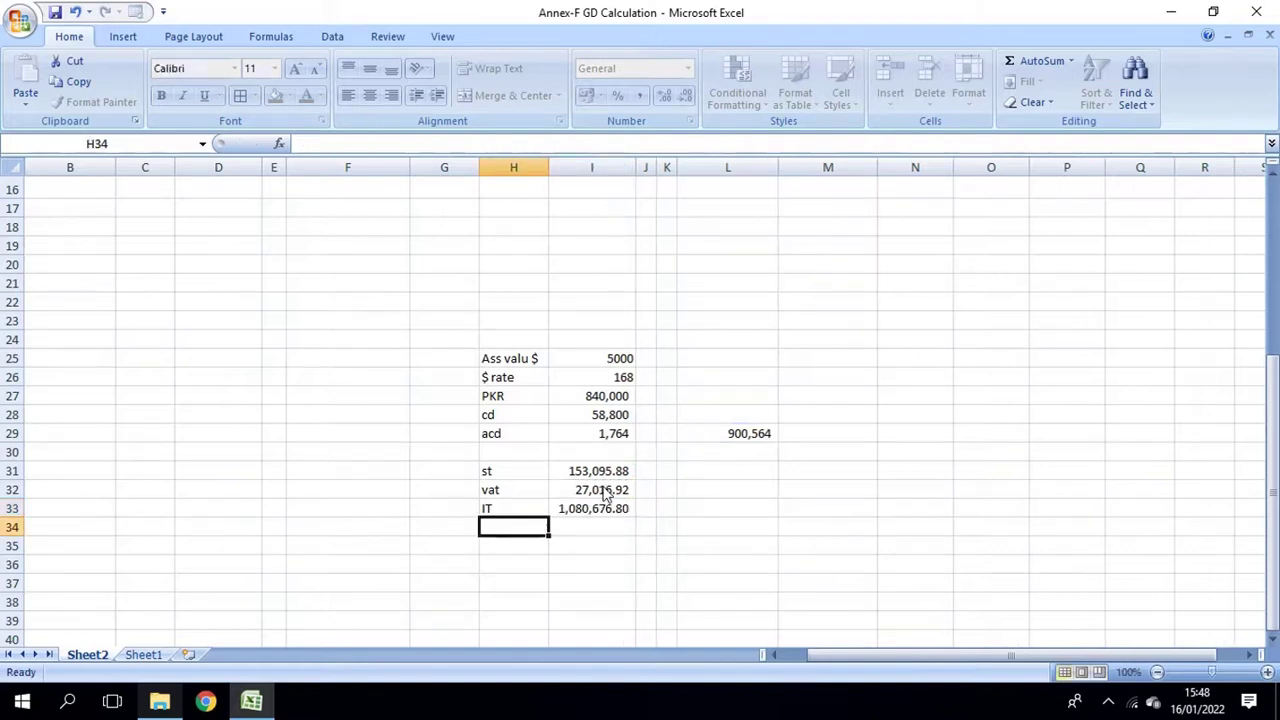
- Extend the IT formula in cell I33 to =L29+I31+I32*5.5/100
click(600, 506)
double_click(612, 506)
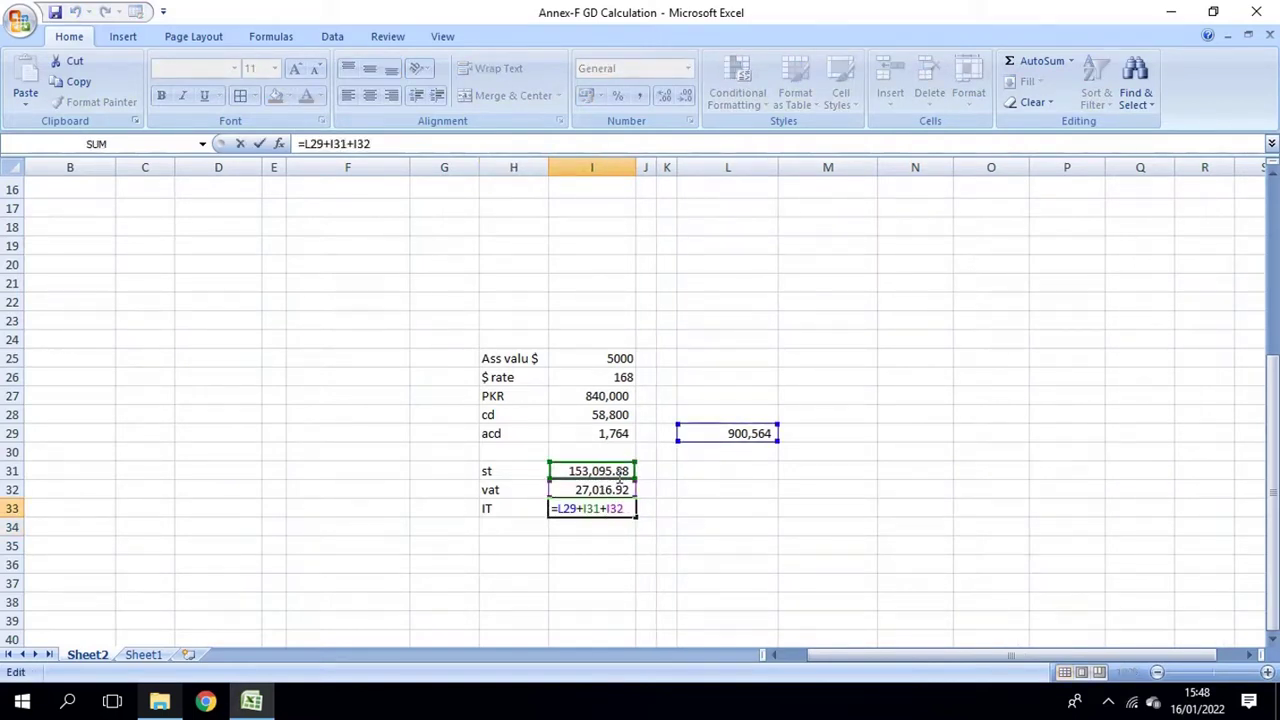
text(*5.5/100)
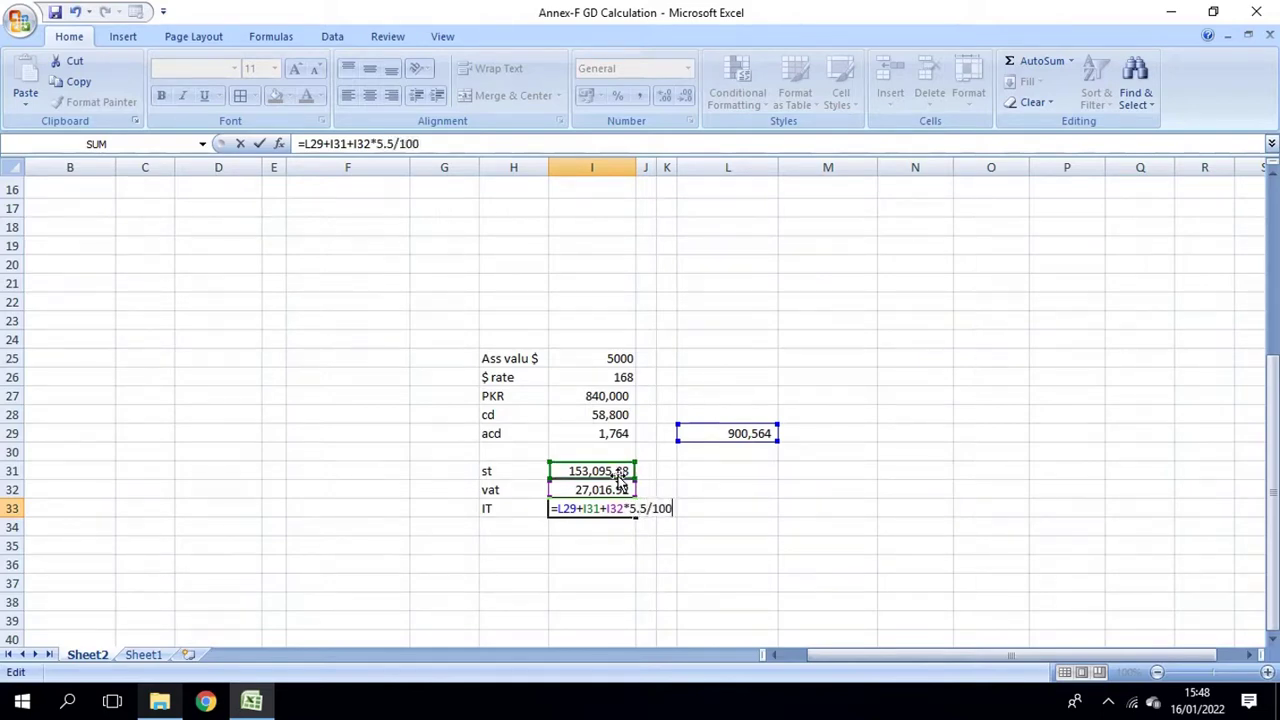
key(Return)
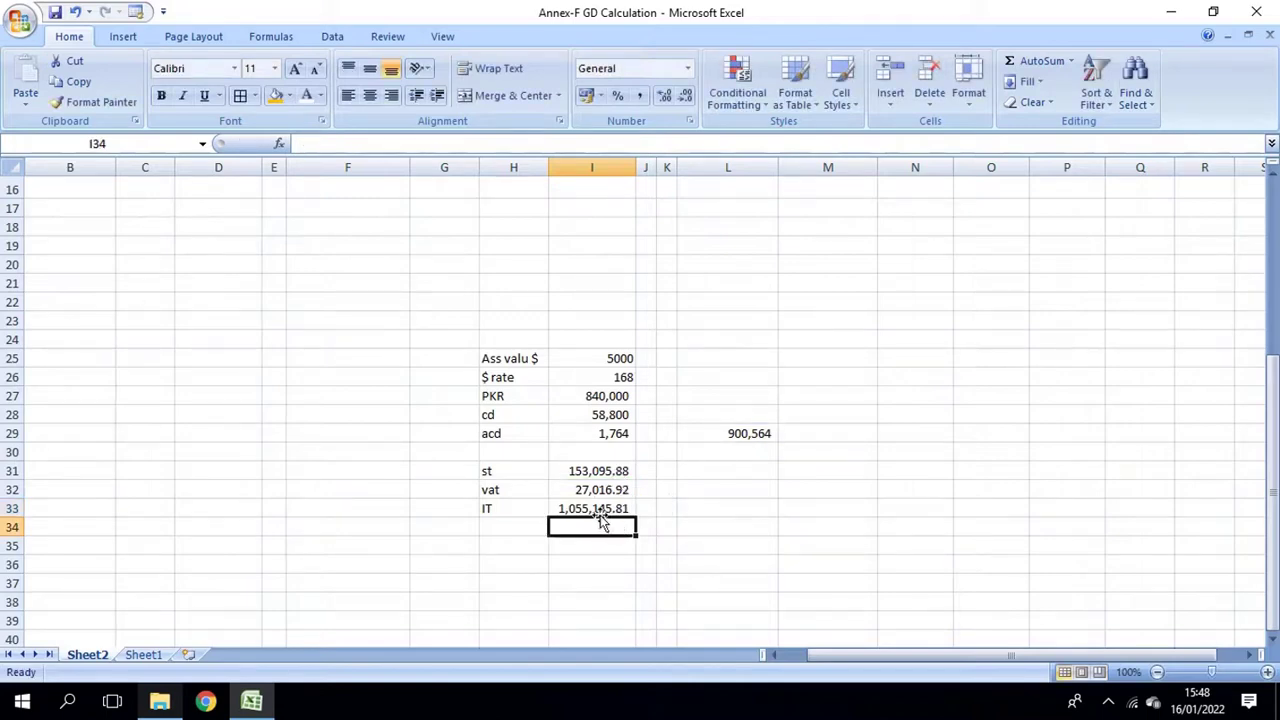
- Remove the decimal places from the st, vat and IT amounts in cells I31 to I33
click(604, 508)
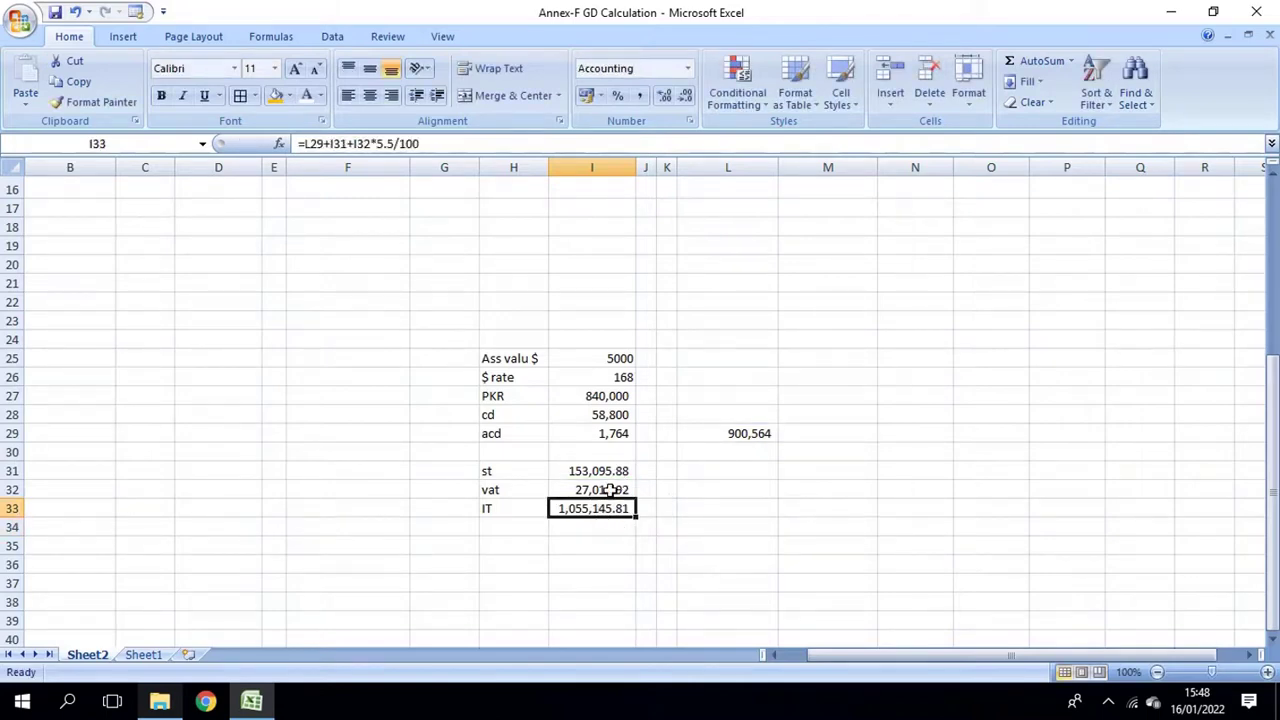
drag(623, 470, 617, 505)
click(686, 95)
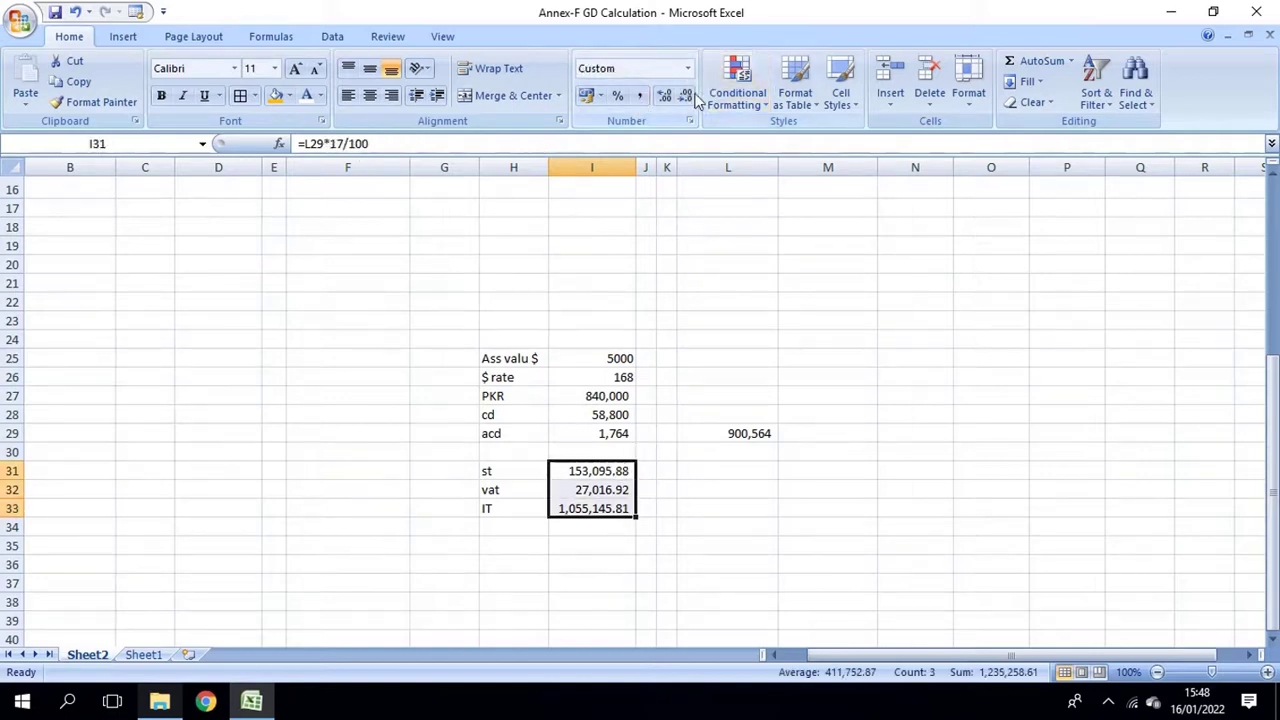
click(686, 95)
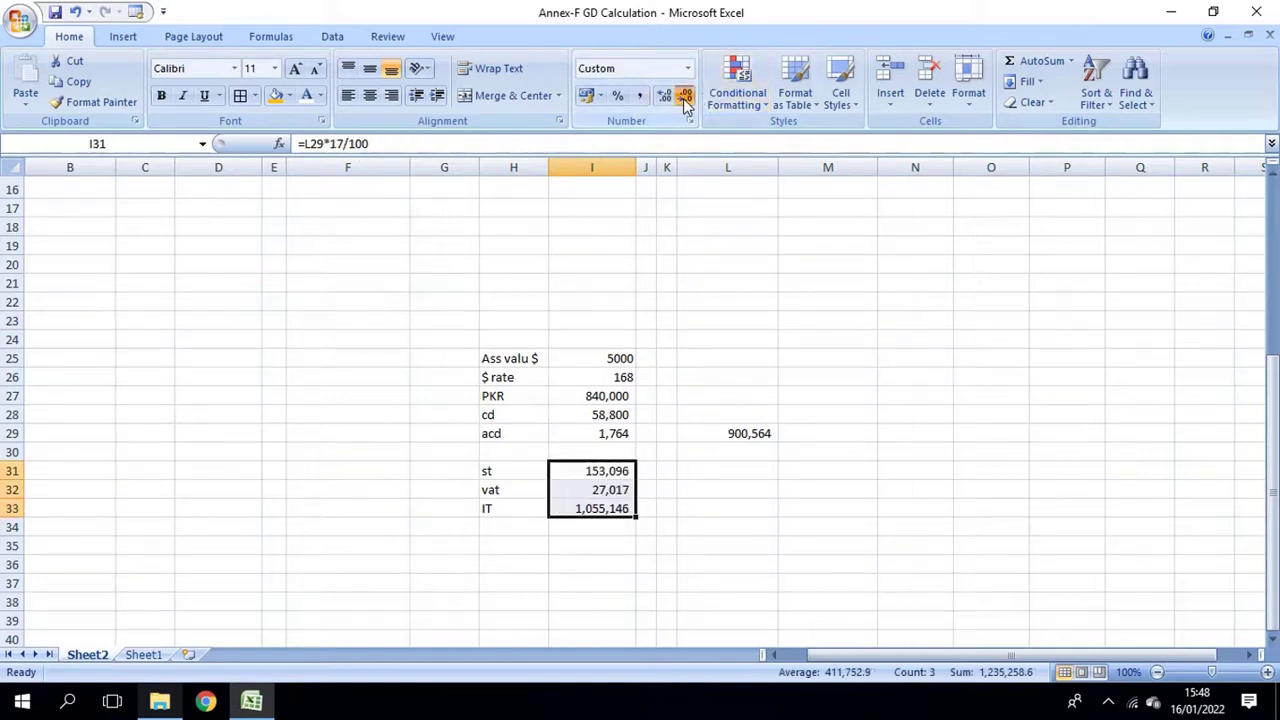
click(620, 490)
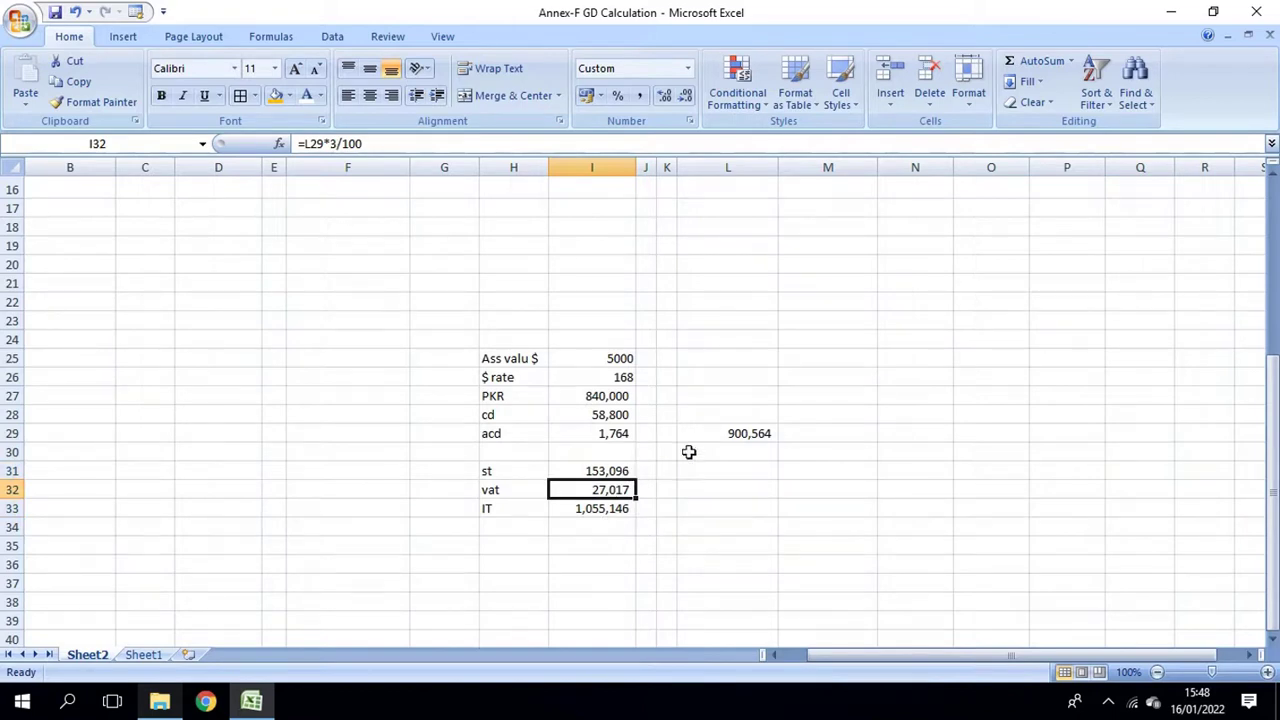
click(620, 510)
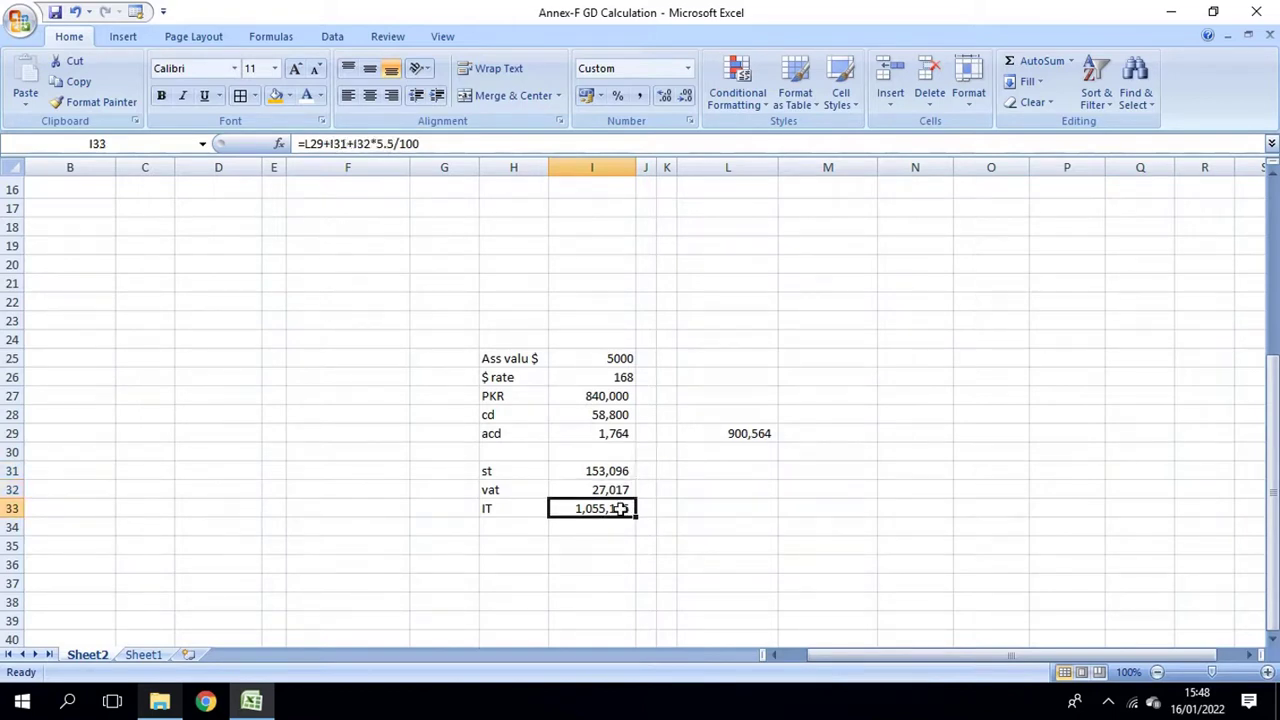
double_click(620, 509)
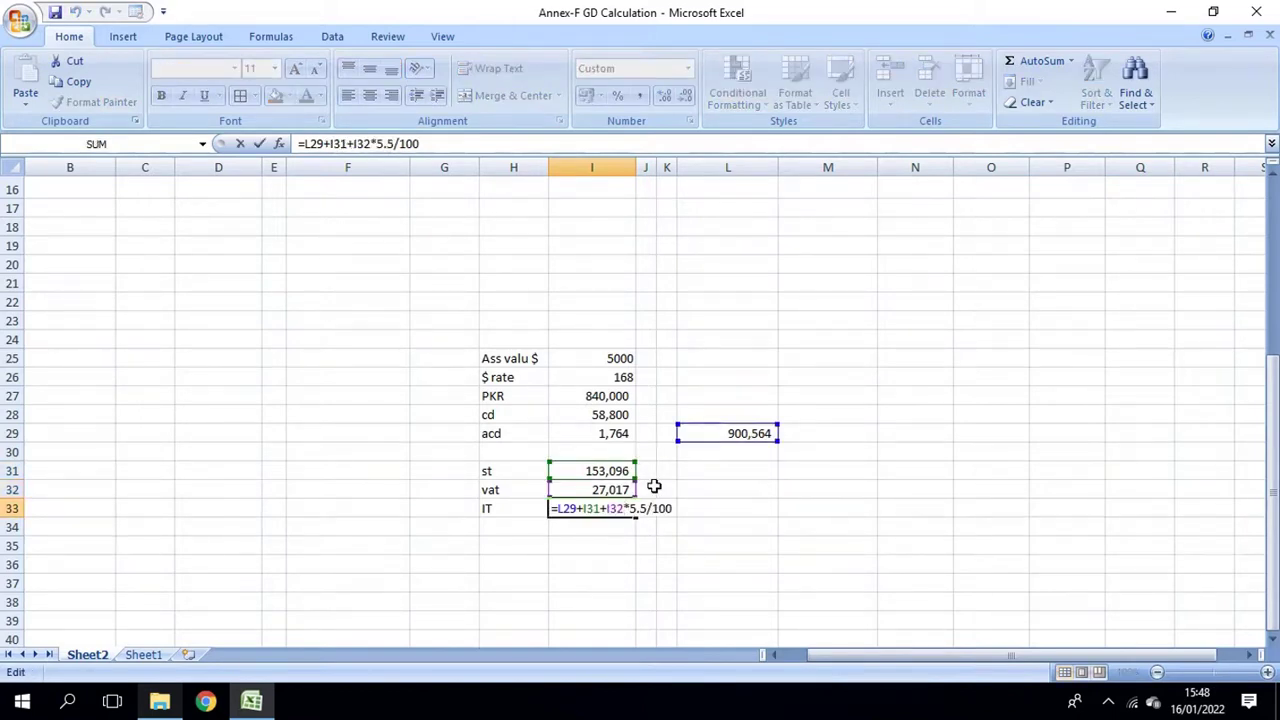
key(Escape)
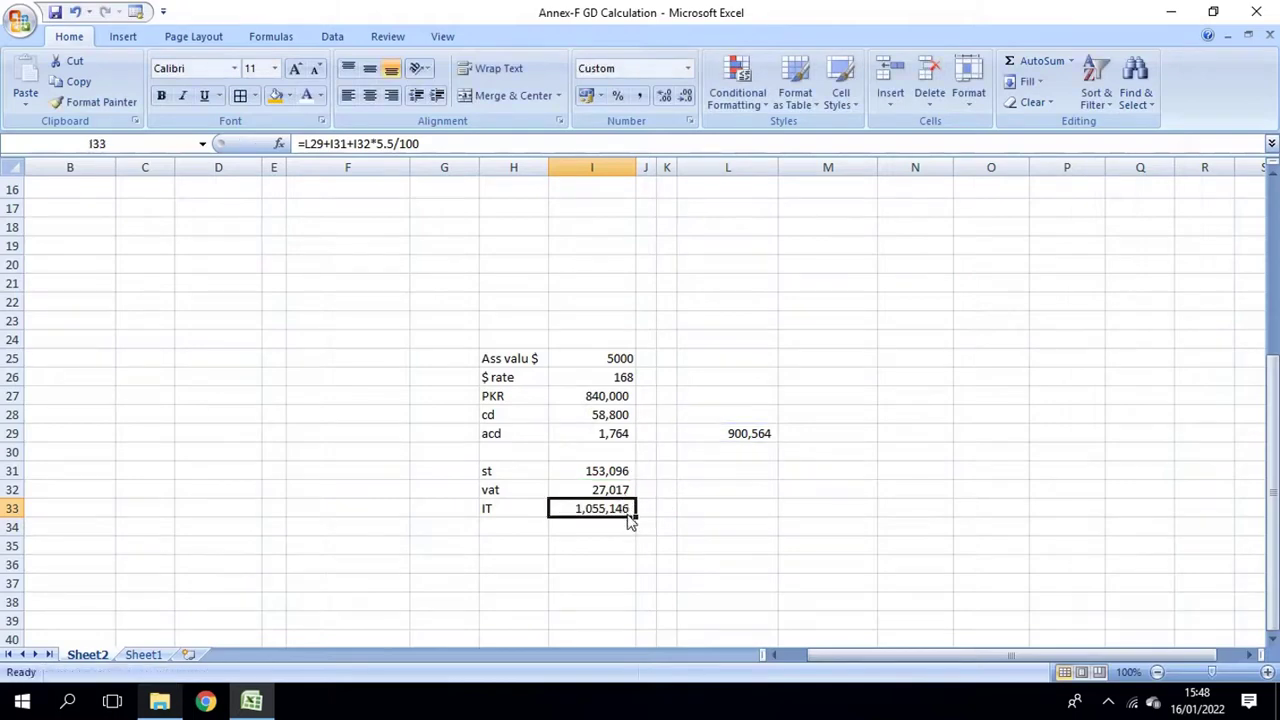
text(=)
click(727, 433)
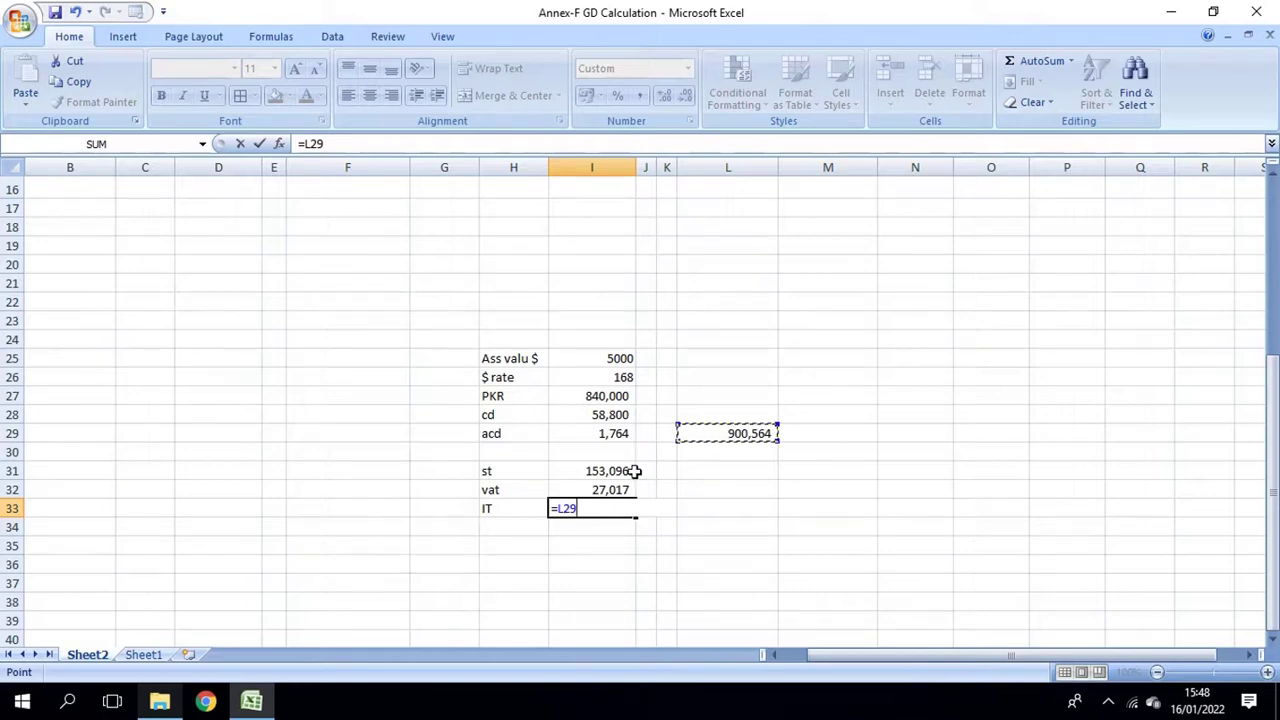
drag(620, 470, 620, 487)
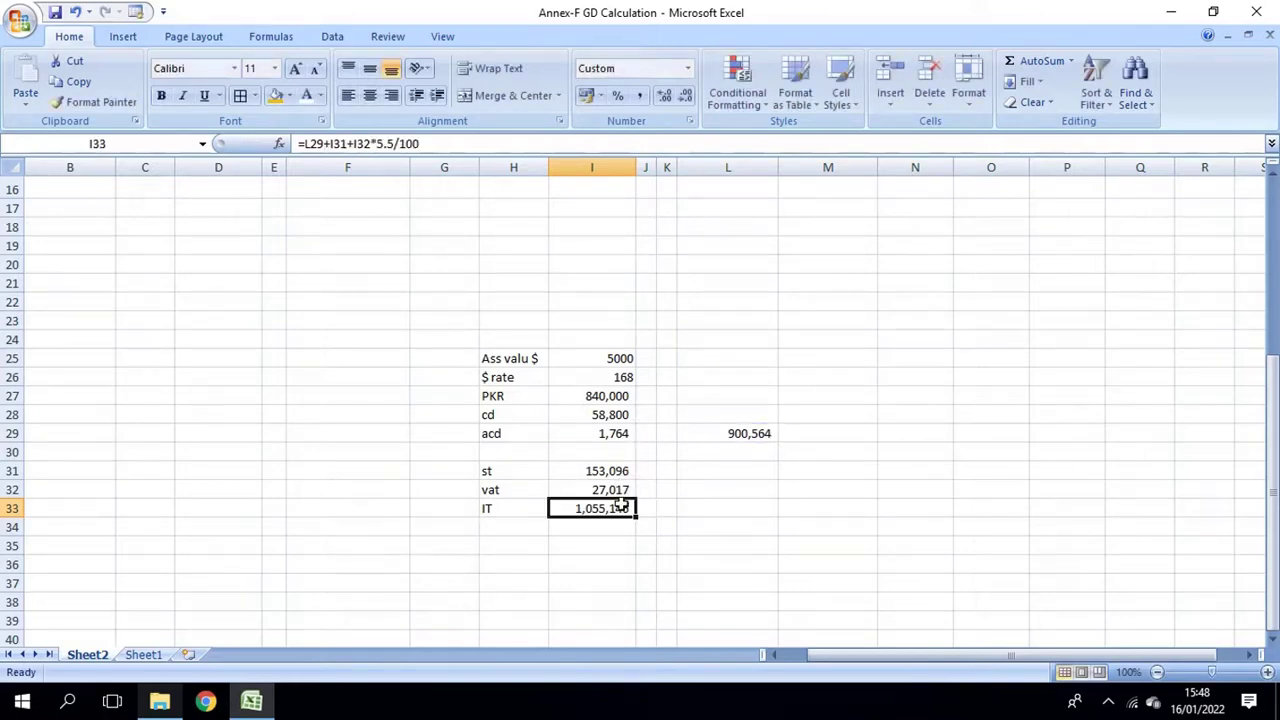
- Try to recalculate IT in cell I33 with a formula adding L29 to the range I31:I32 multiplied by a percentage rate
text(=)
click(707, 432)
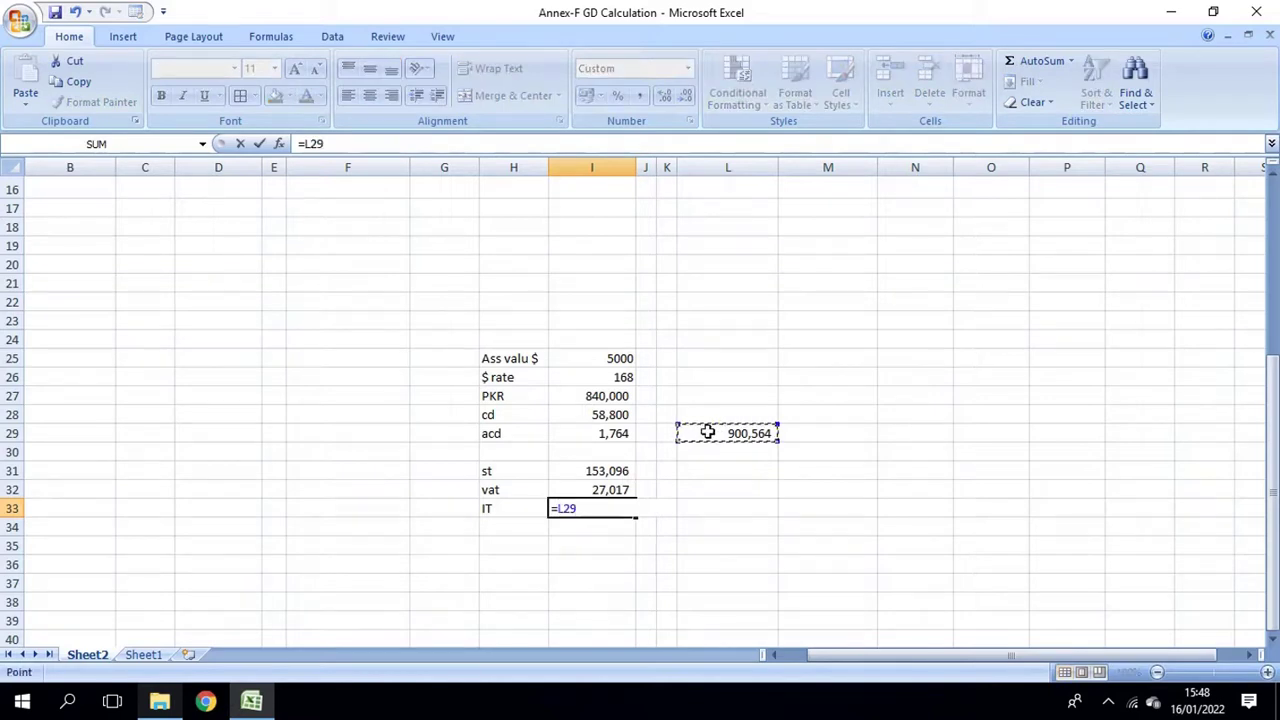
text(+)
drag(590, 473, 622, 489)
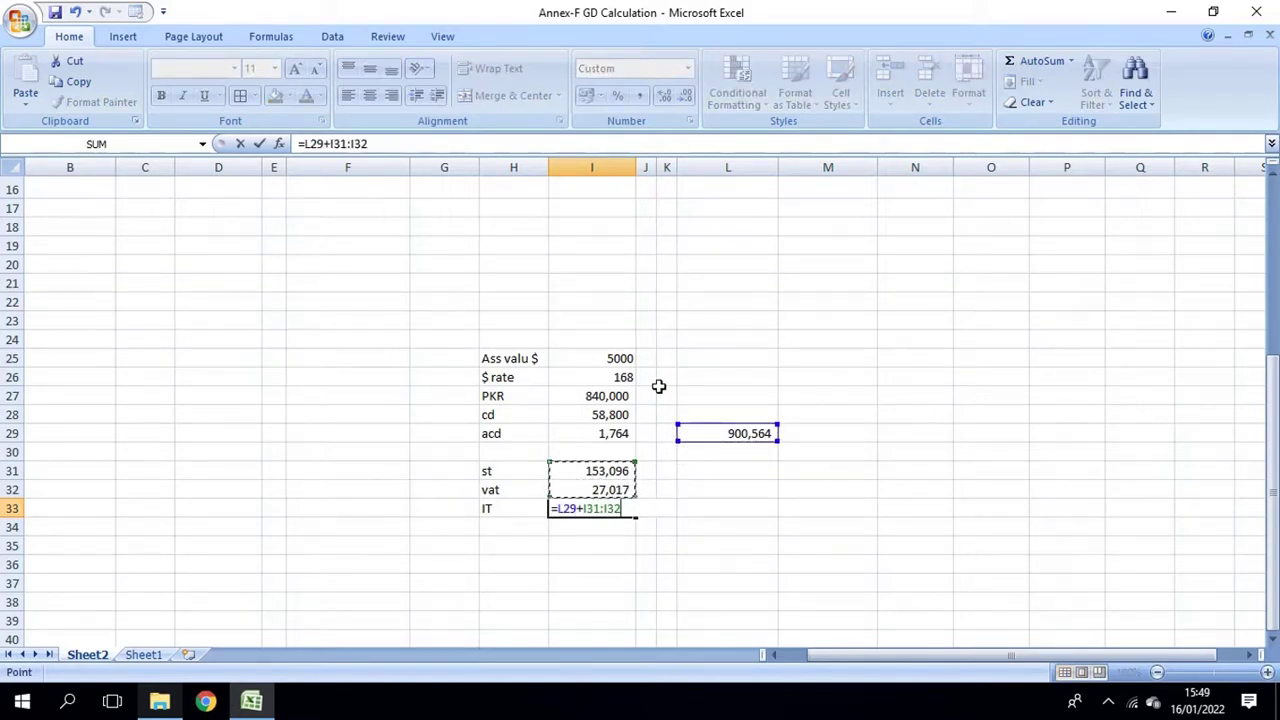
text(*)
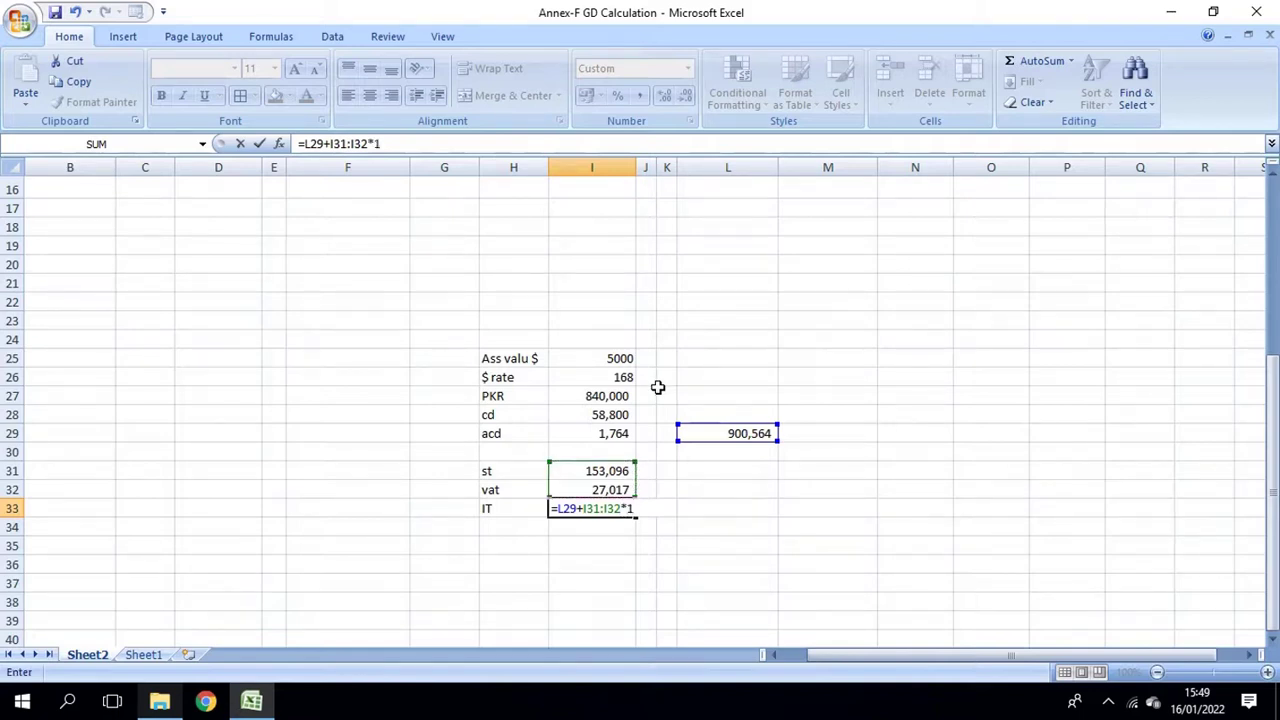
text(6/100)
key(Return)
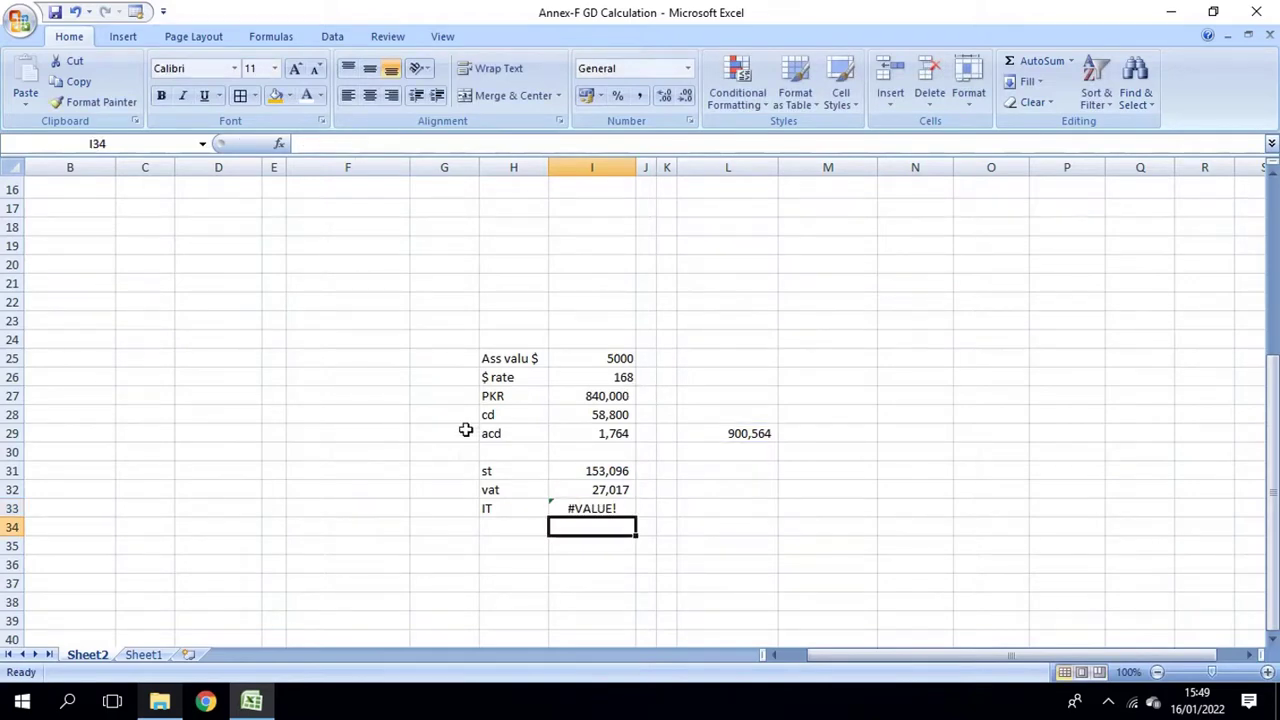
- Examine the 1st and 2nd GD import values with their 17% and 3% taxes, and the first total sale amount in the Consumed table
scroll(456, 412, up, 5)
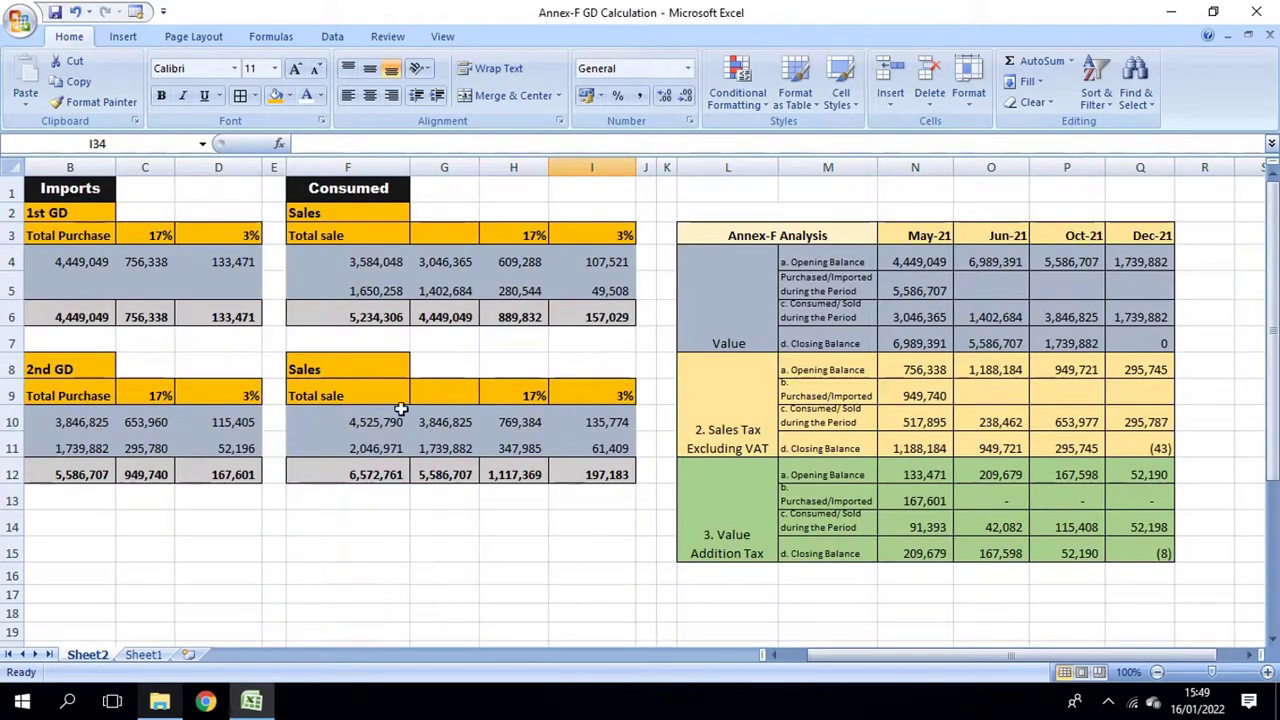
click(100, 258)
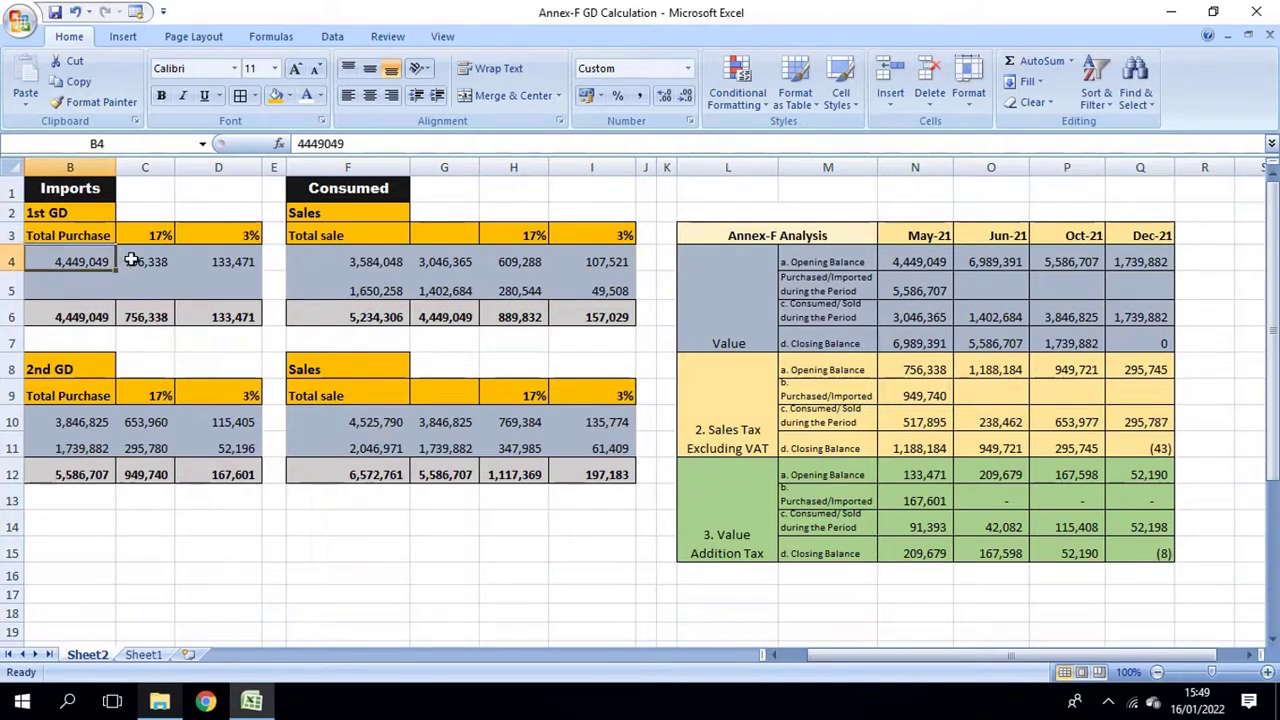
click(132, 260)
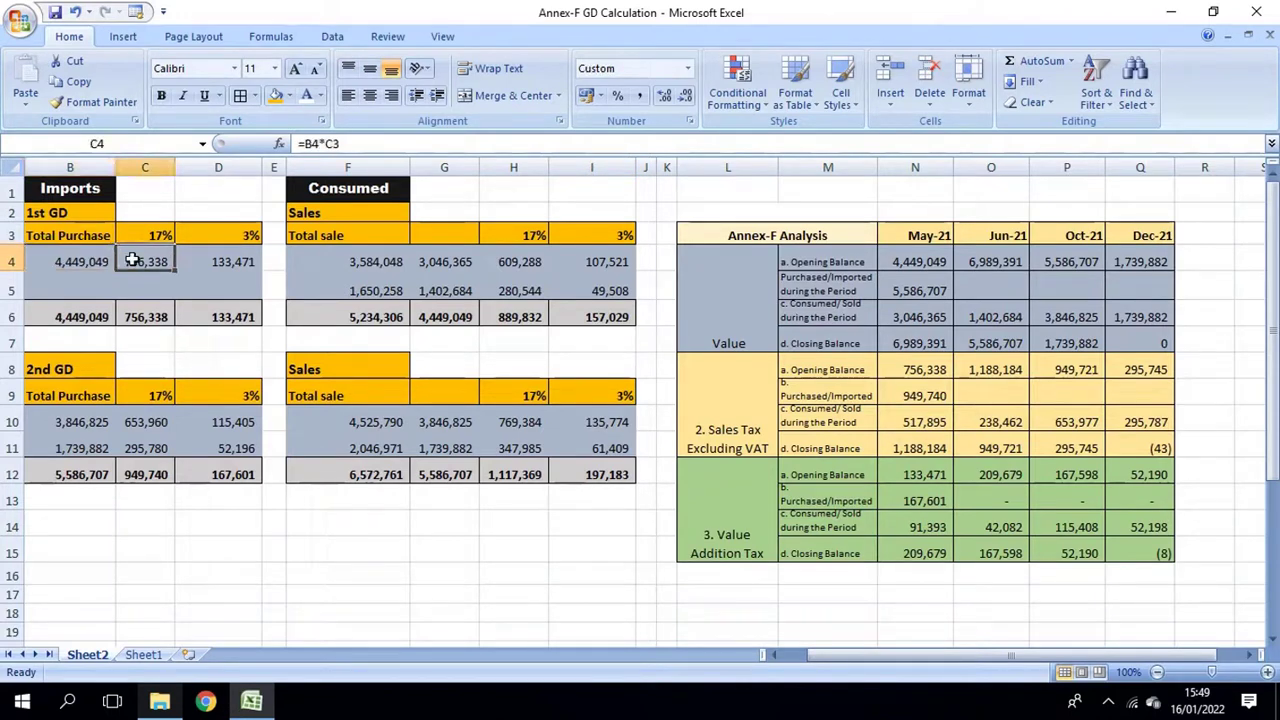
click(232, 261)
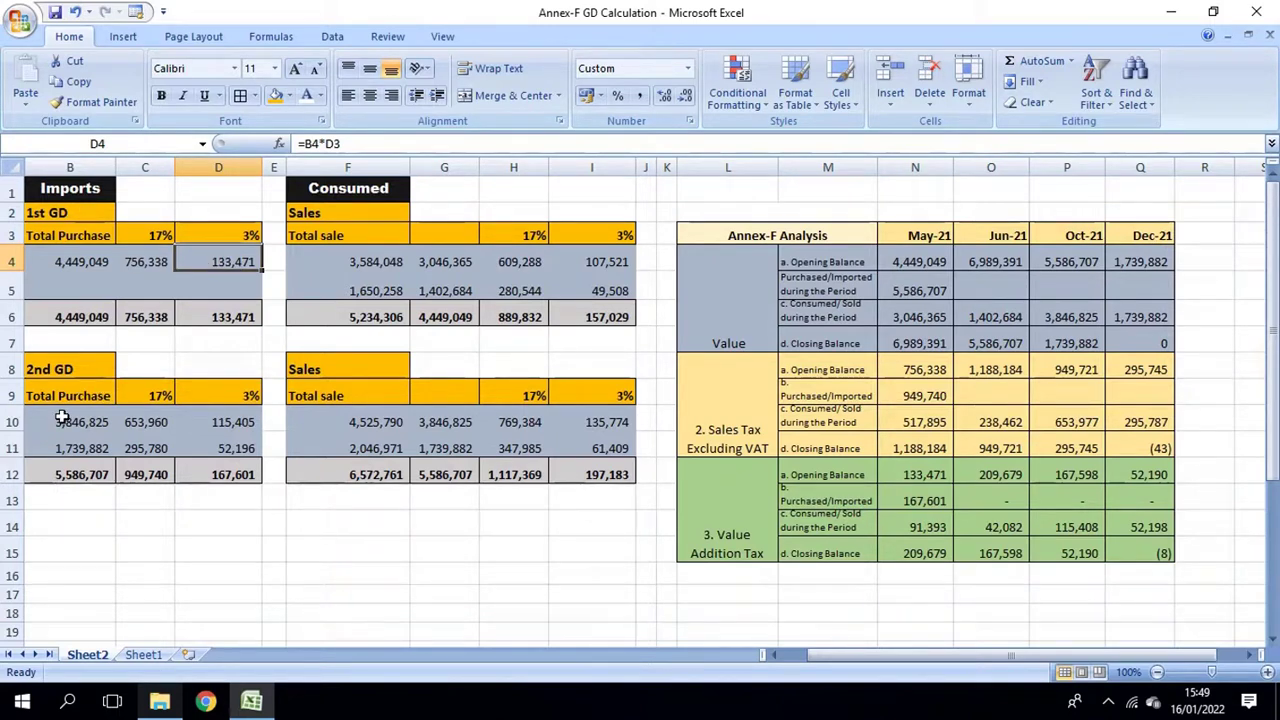
drag(84, 418, 232, 448)
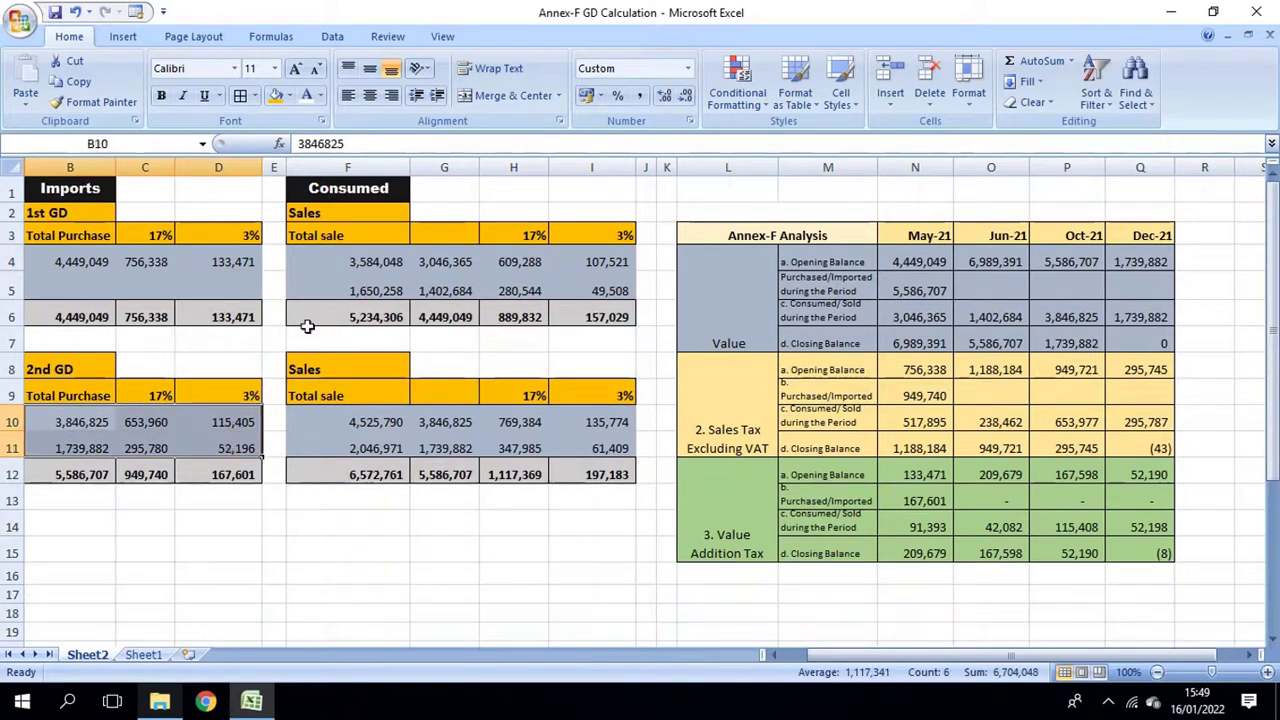
click(256, 261)
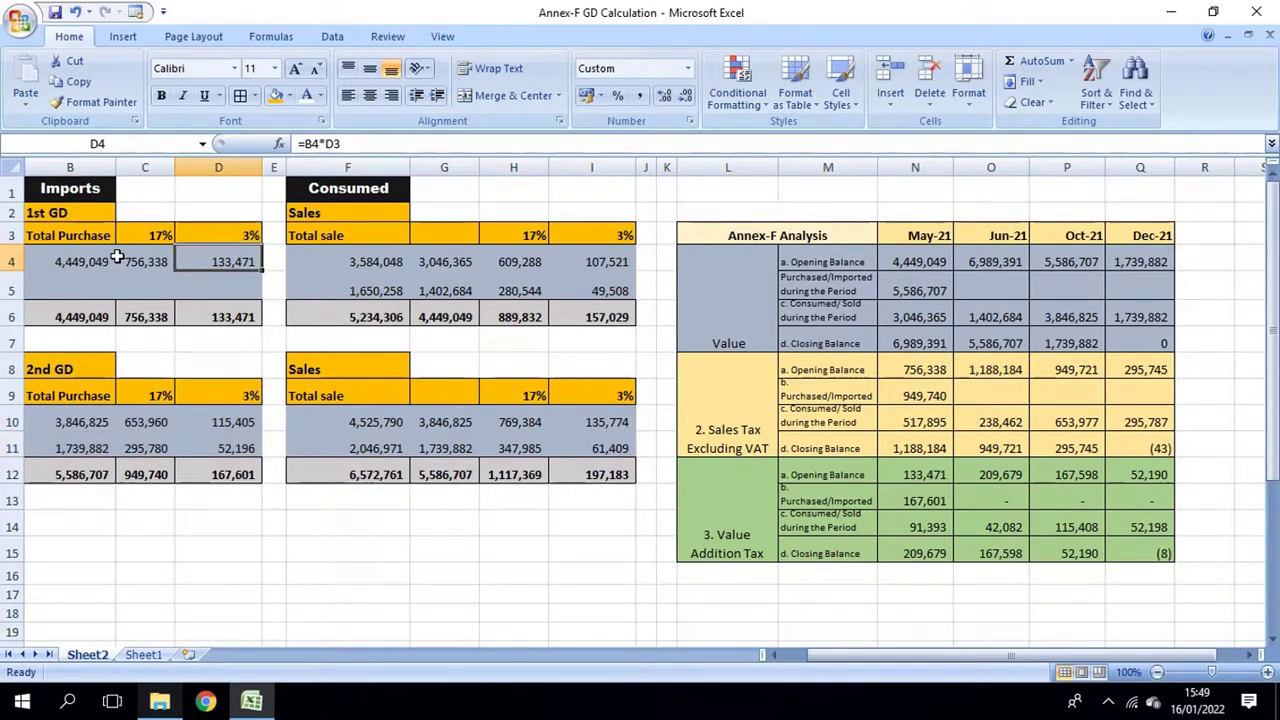
drag(121, 194, 150, 495)
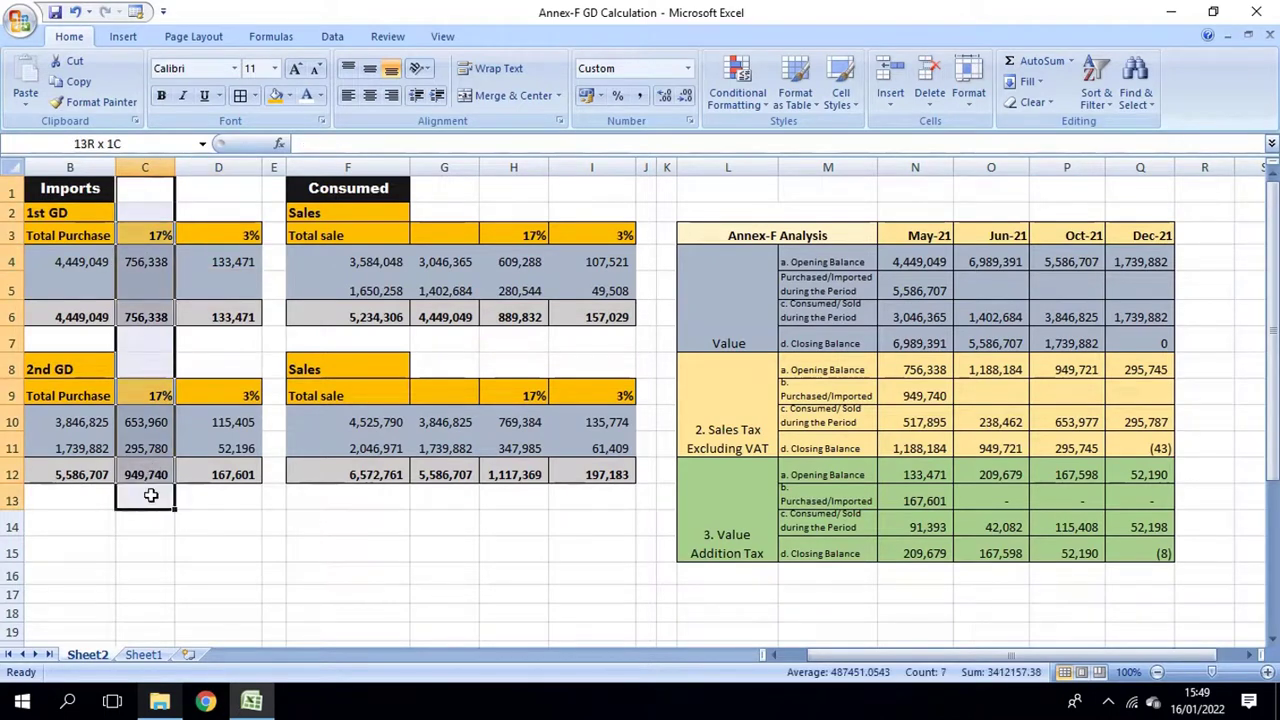
drag(40, 185, 228, 448)
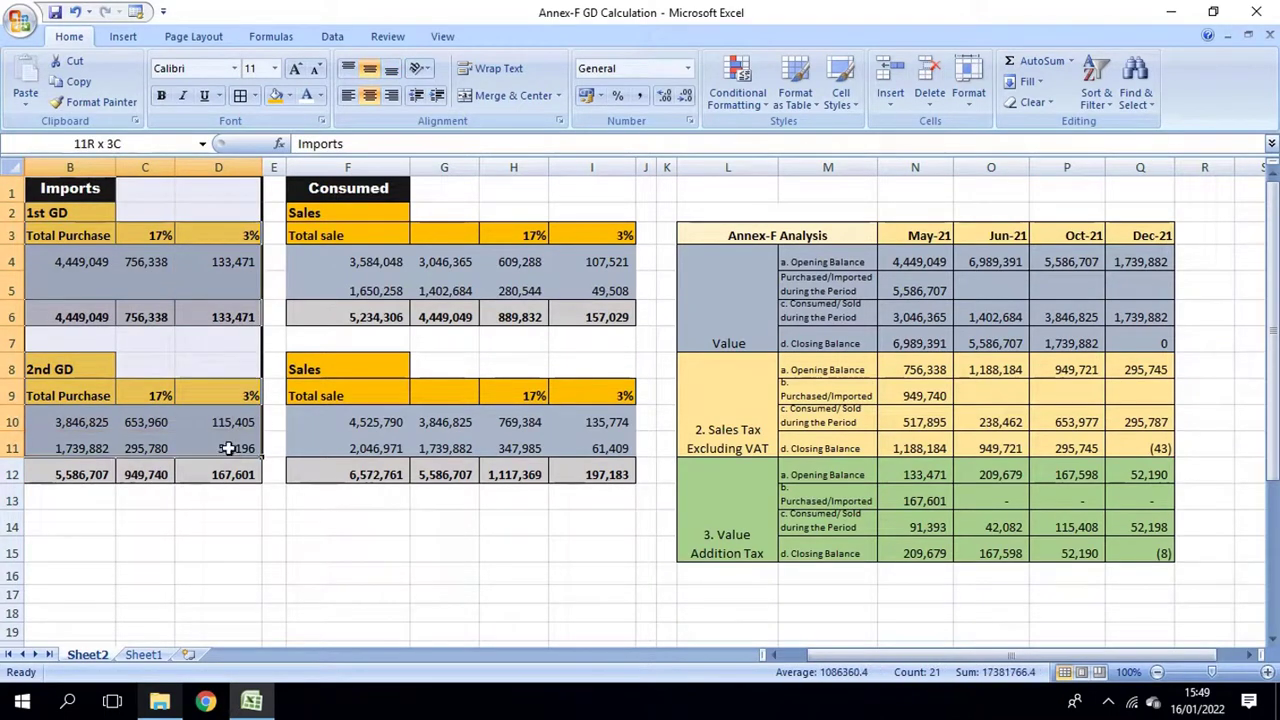
click(342, 238)
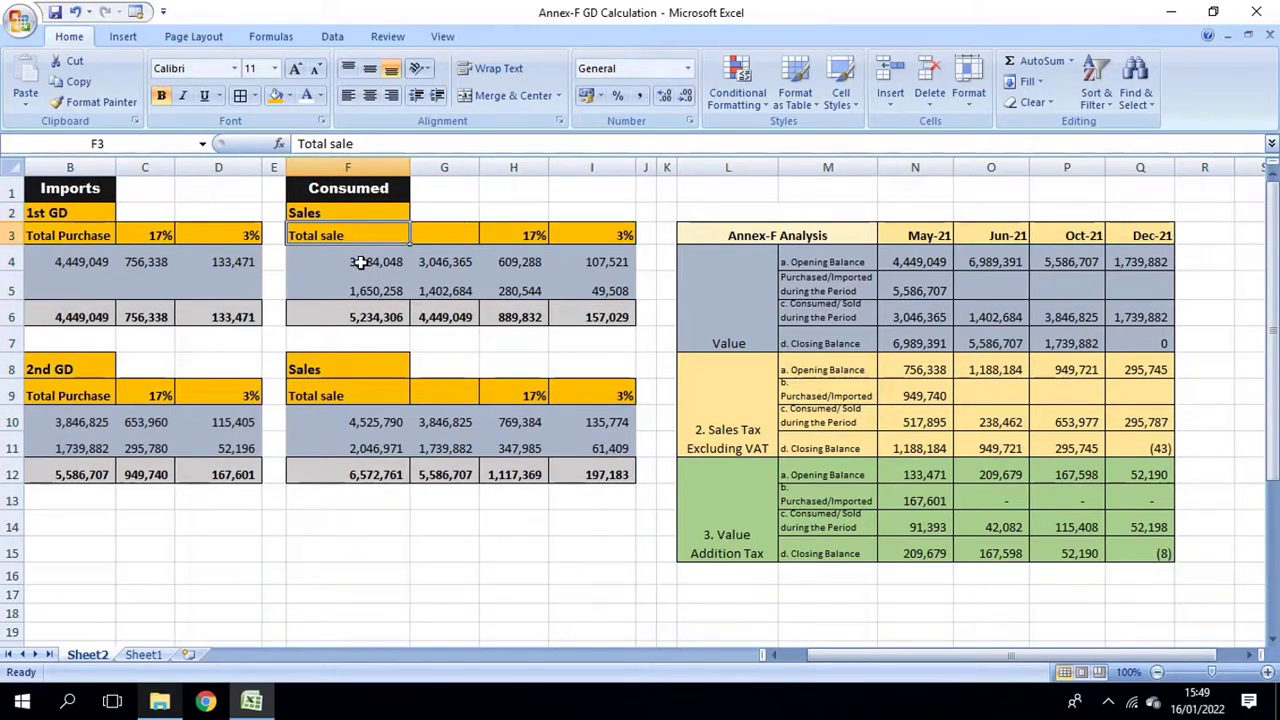
click(360, 262)
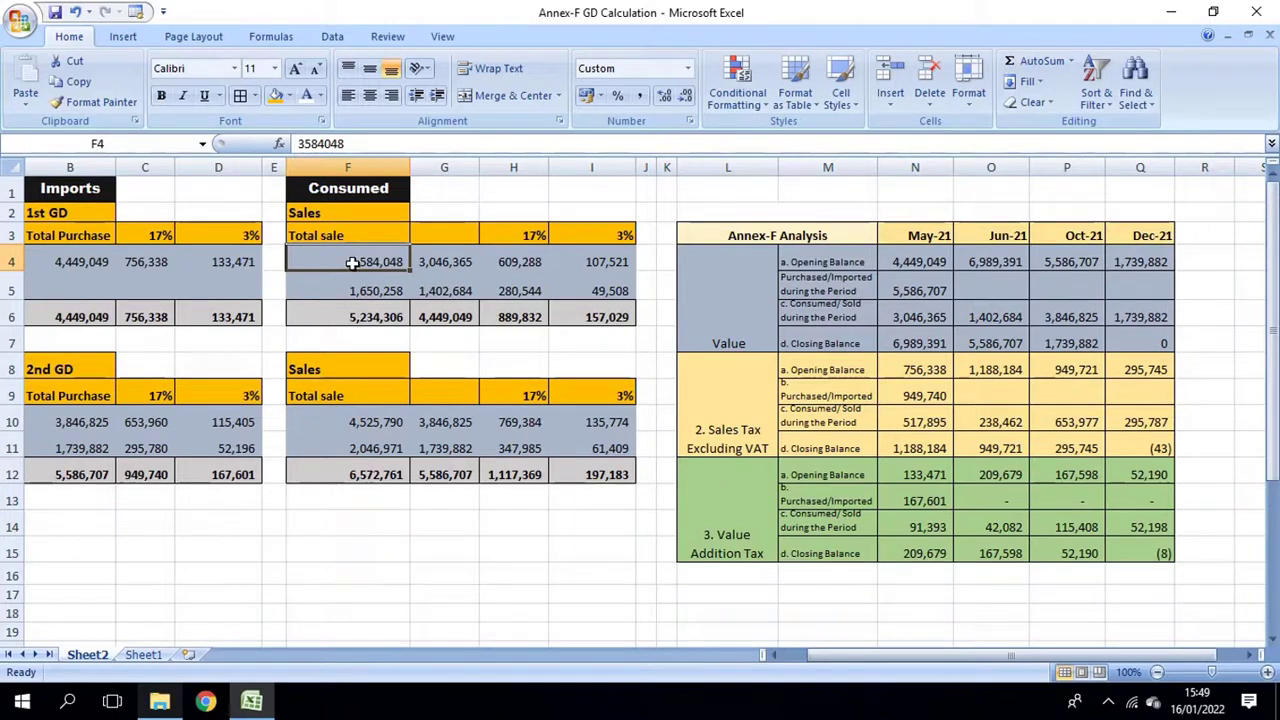
- Compare the 1st GD's consumed values in cells G4 and G5 with the total purchase in cell B6
click(432, 263)
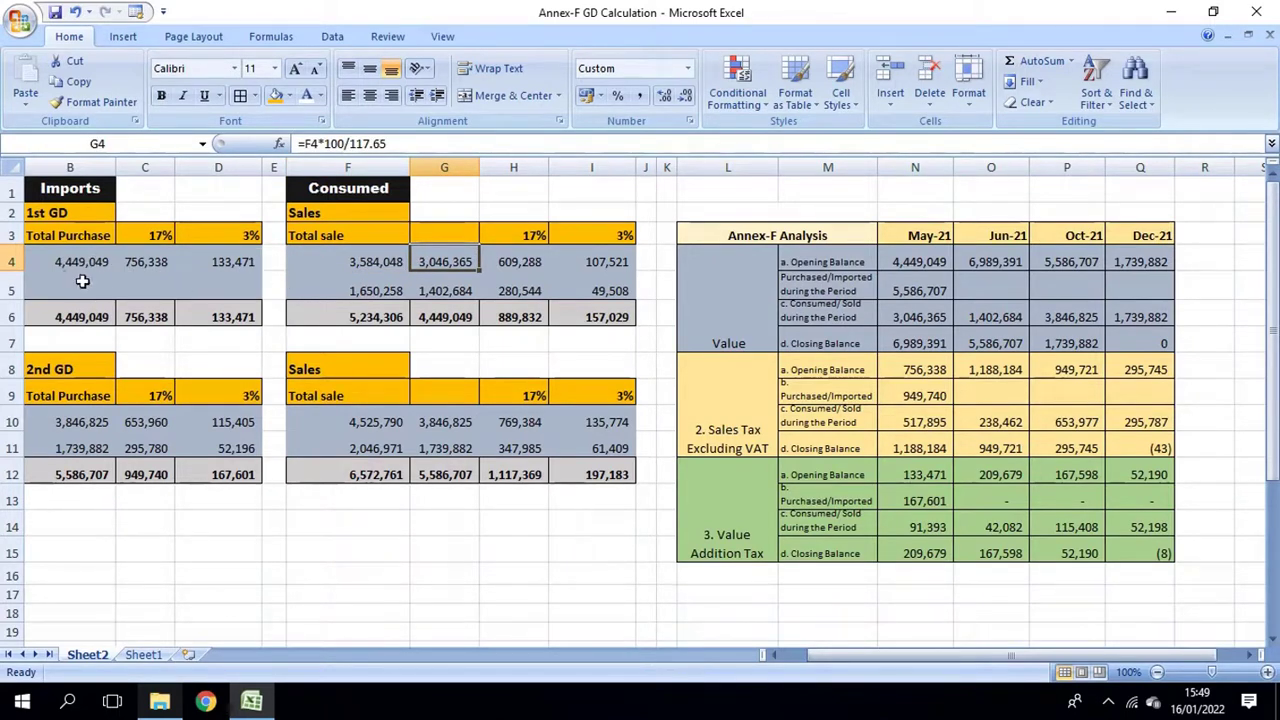
click(438, 288)
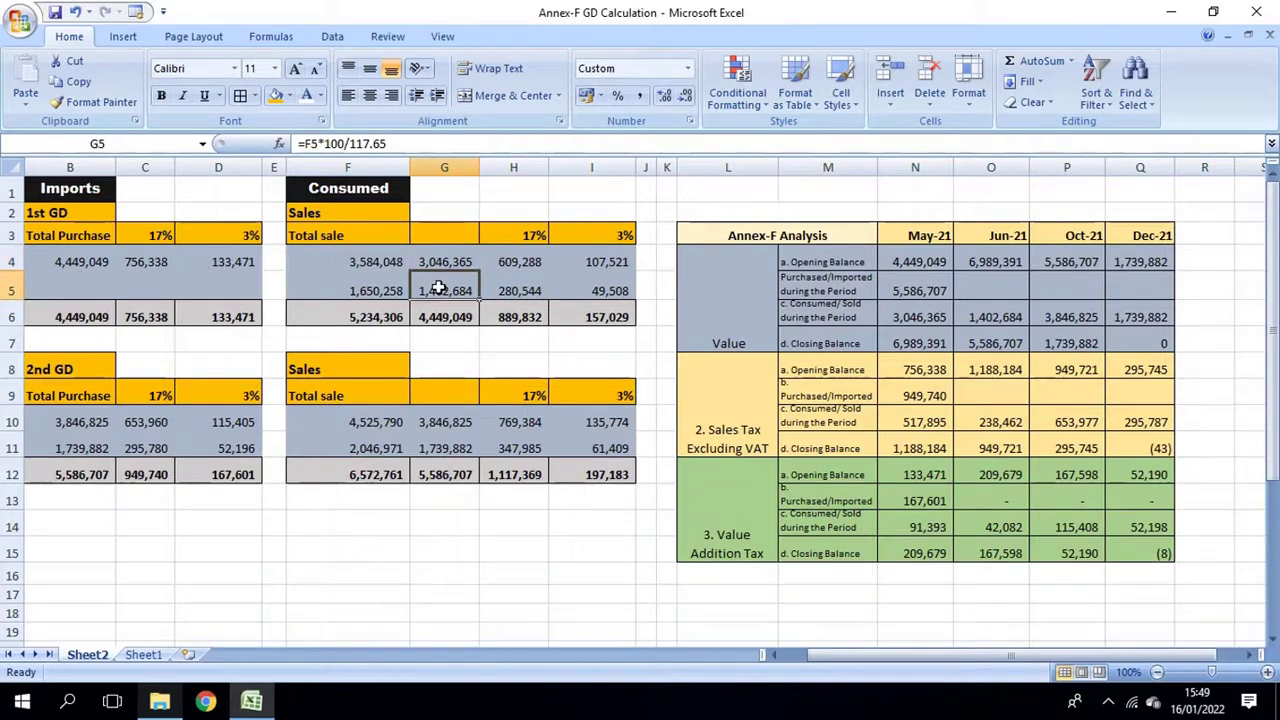
click(438, 261)
drag(438, 261, 443, 288)
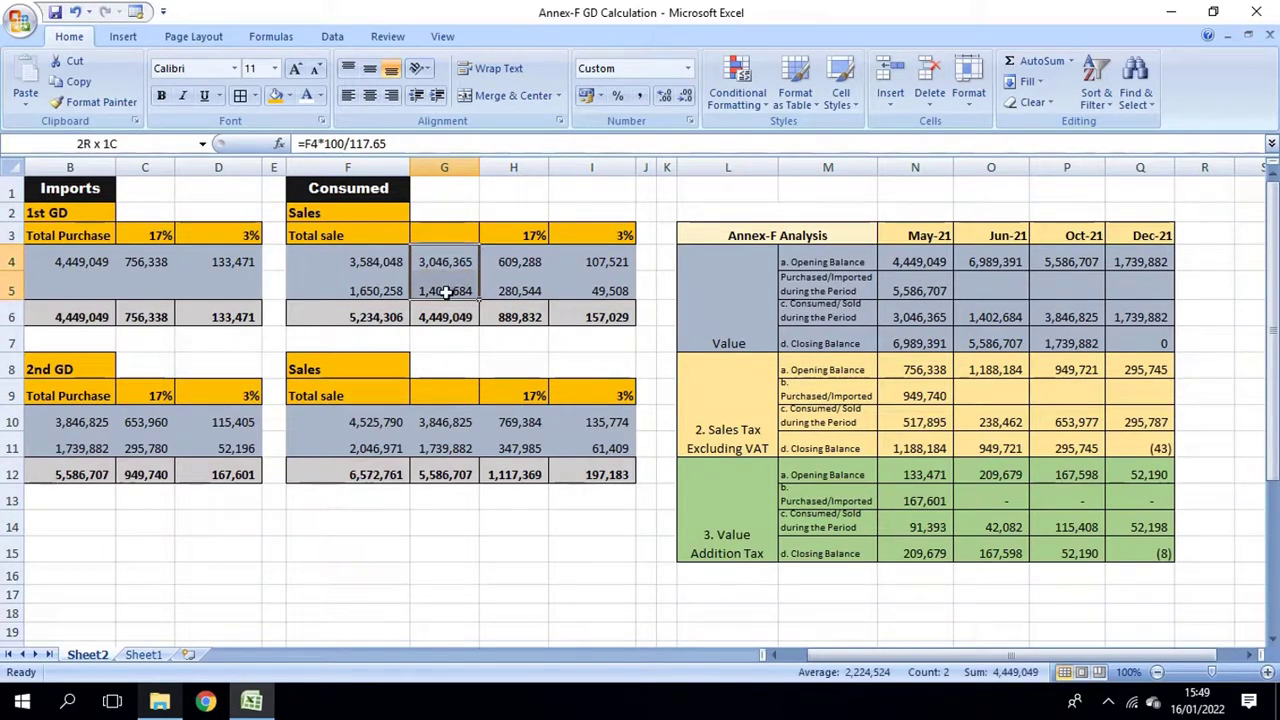
click(438, 261)
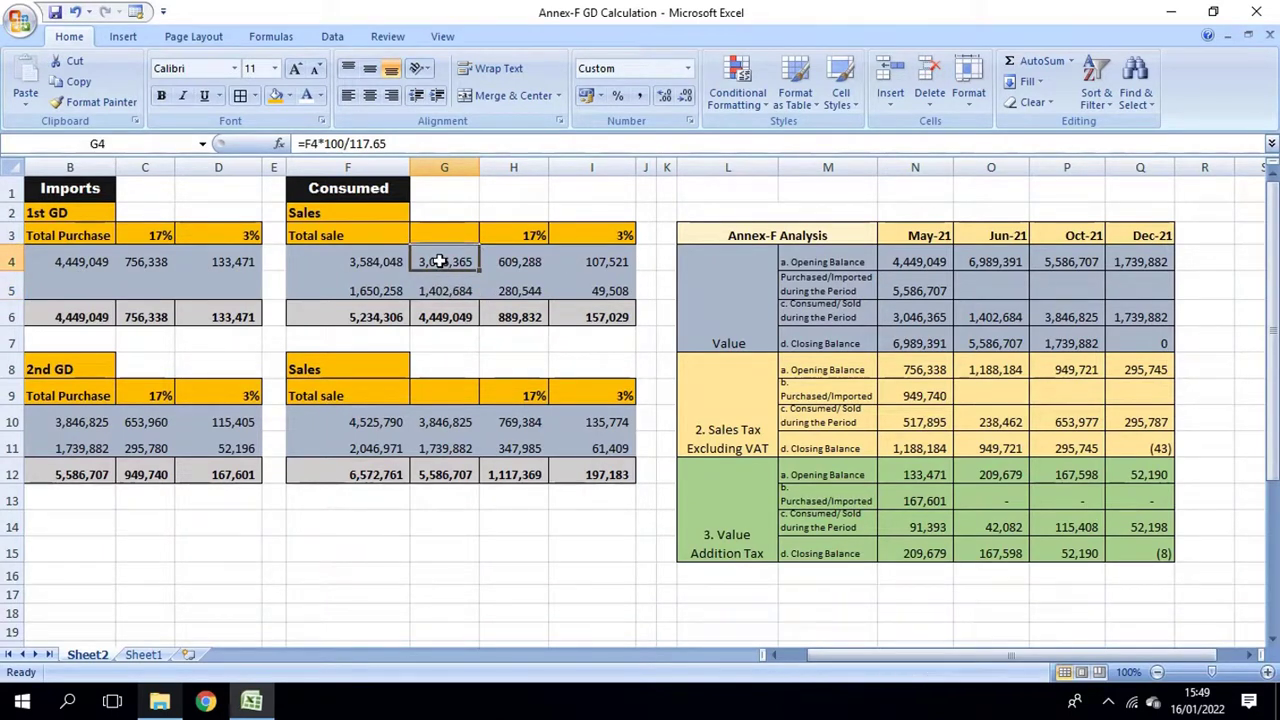
click(380, 261)
click(432, 261)
click(88, 314)
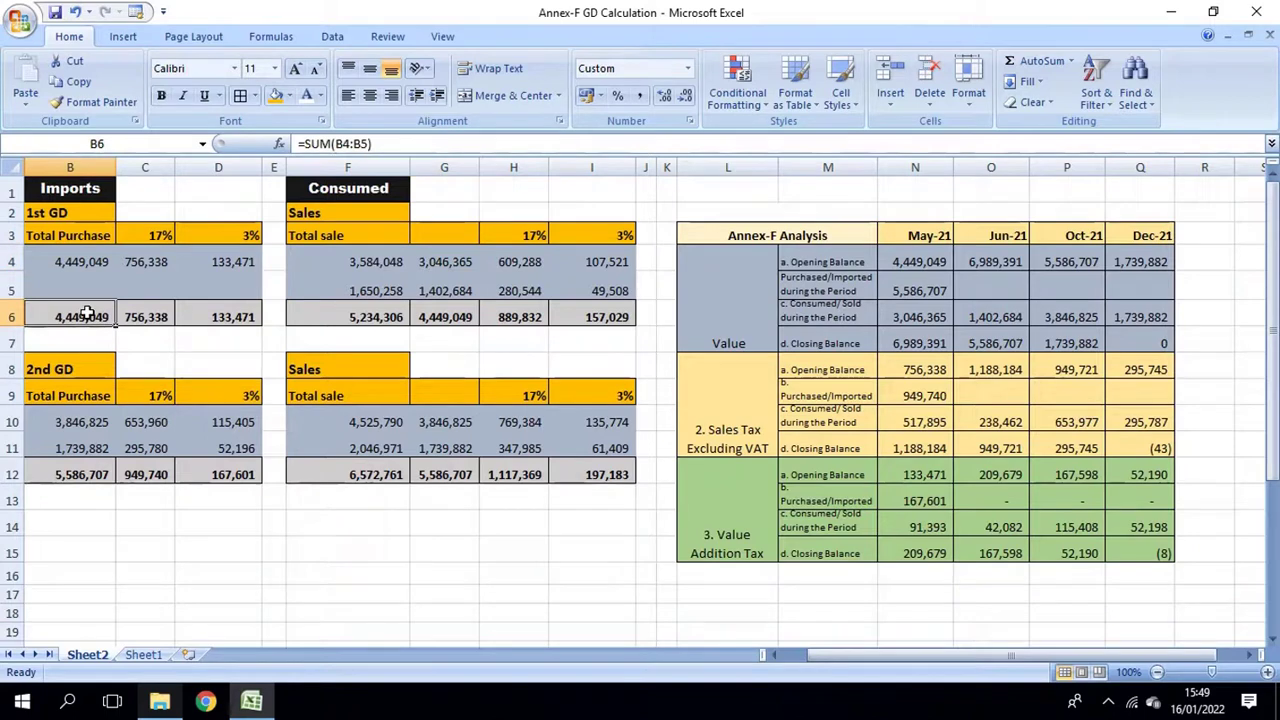
click(436, 259)
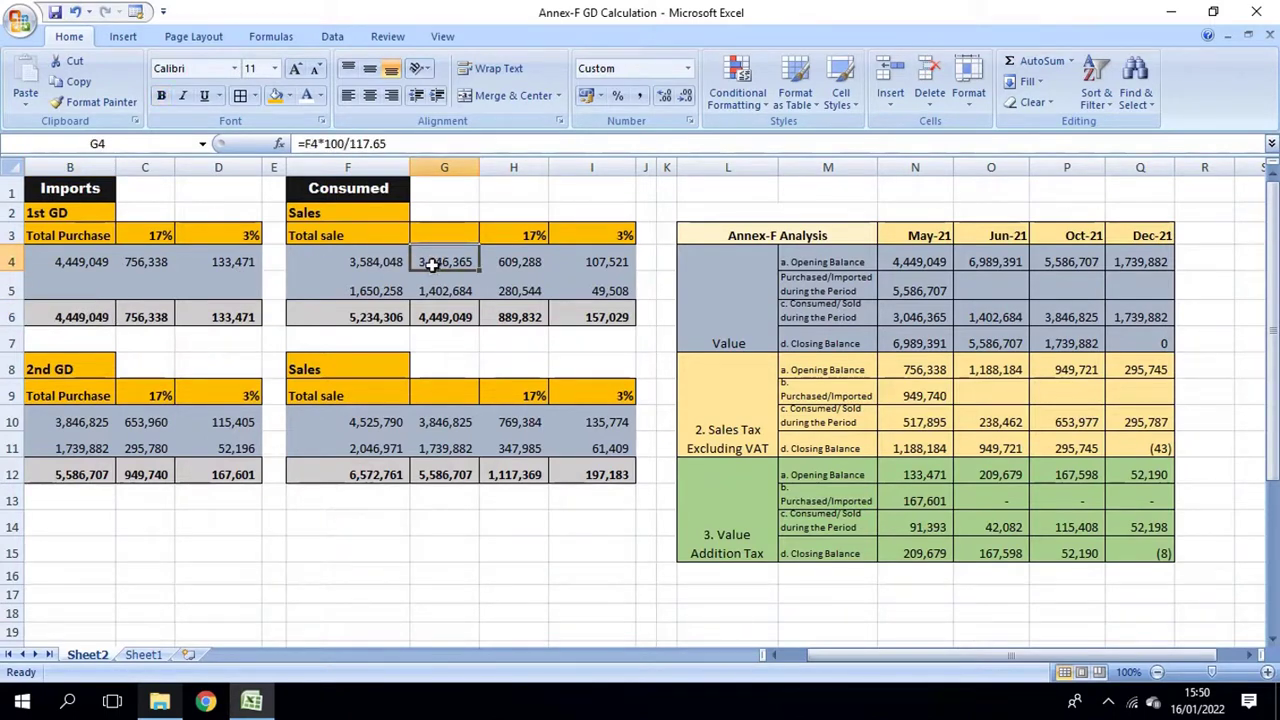
click(451, 291)
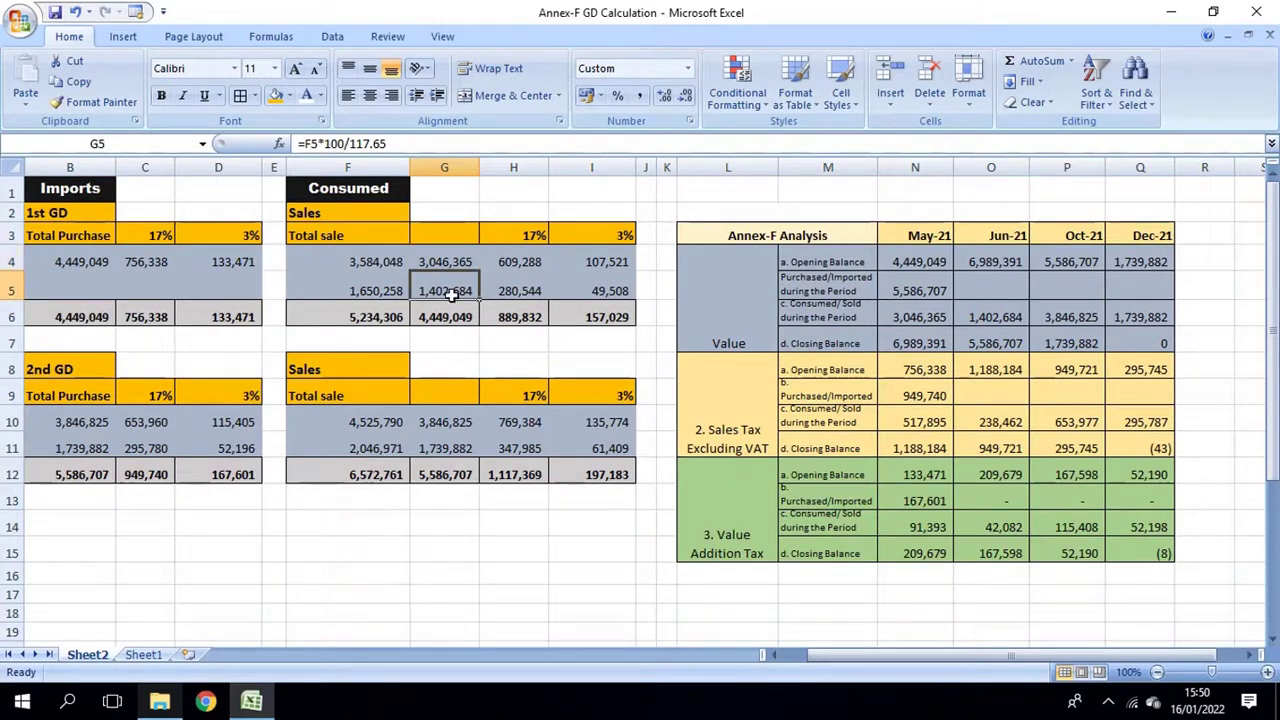
click(82, 316)
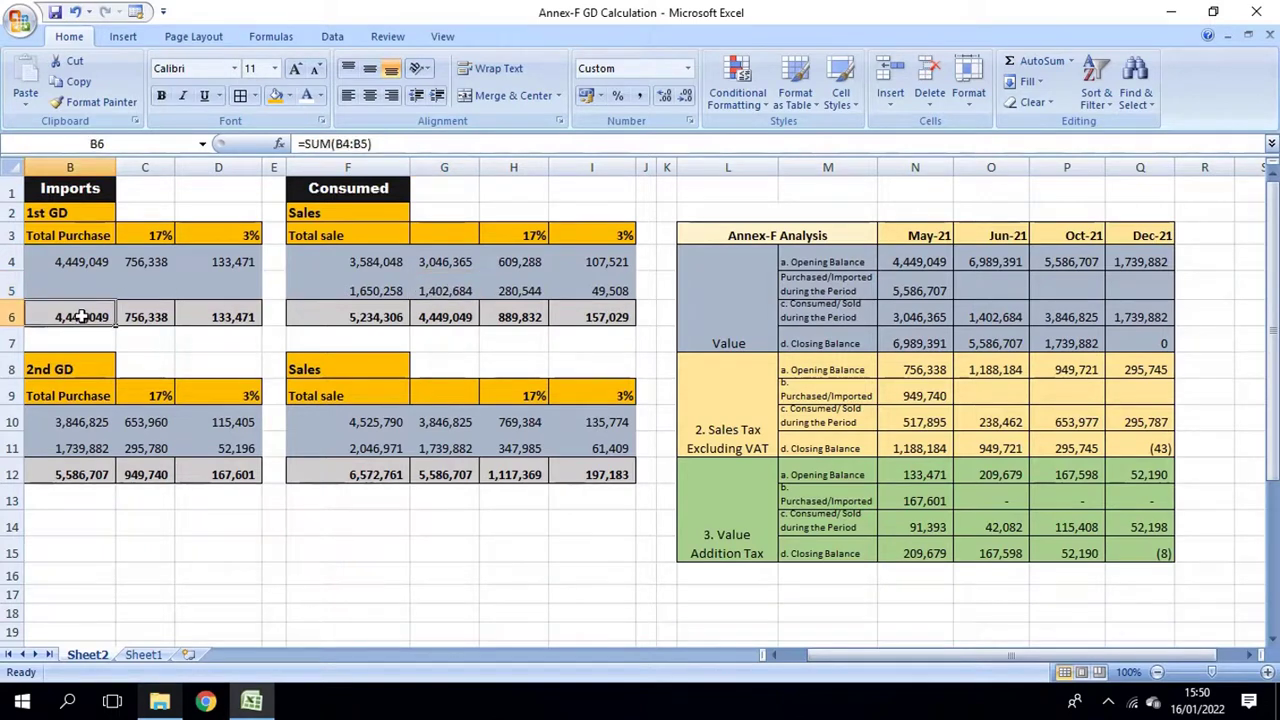
- Inspect the formula behind the consumed value in cell G4 and the total sale amounts in cells F4 to F6
click(441, 262)
double_click(441, 262)
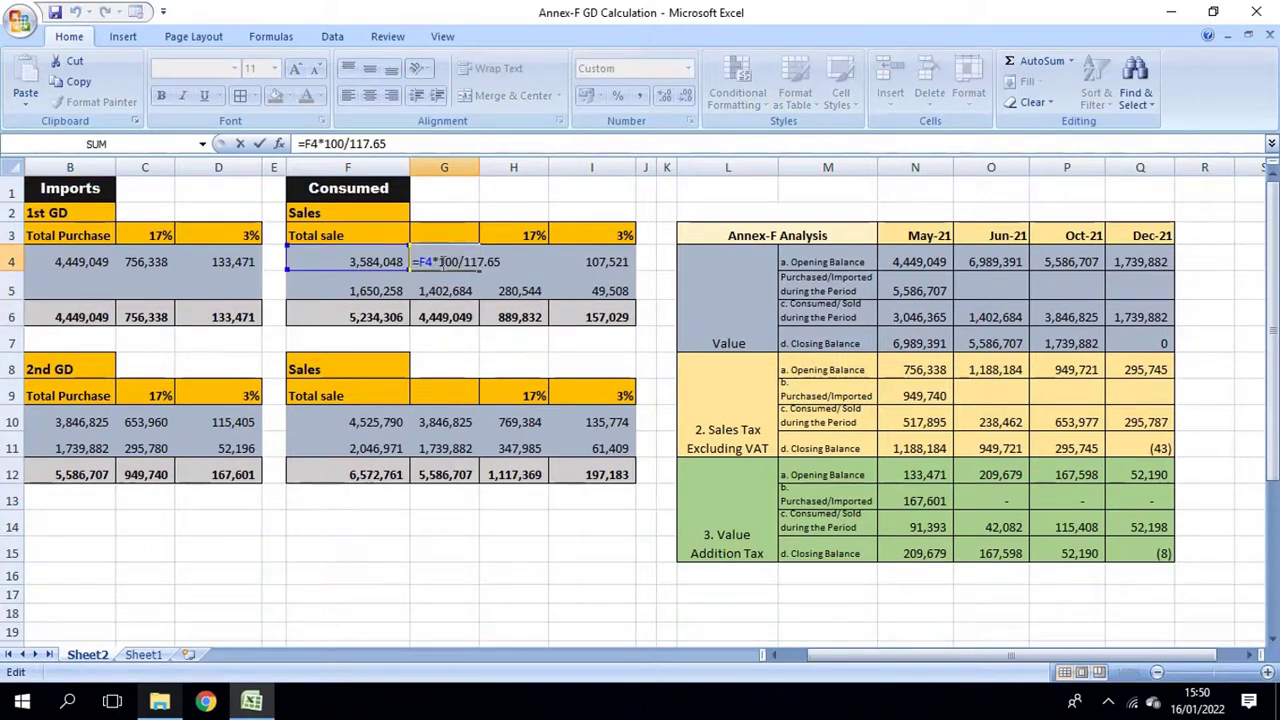
key(Escape)
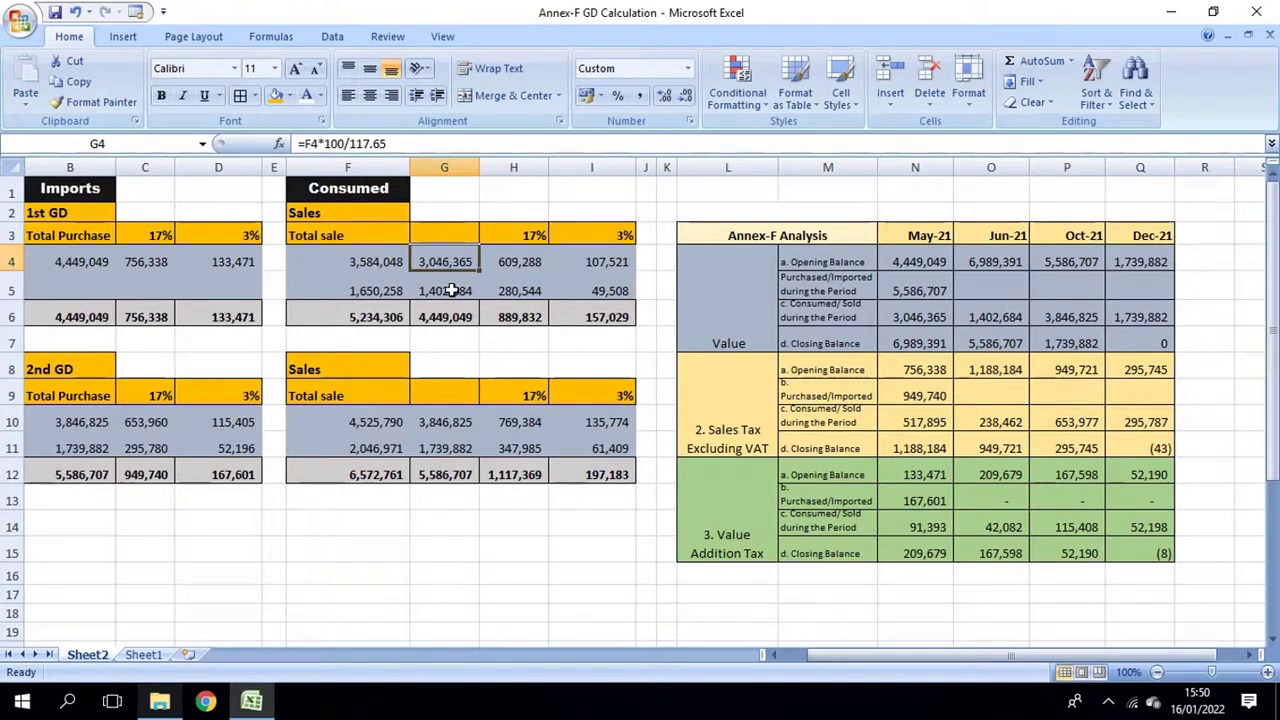
click(452, 290)
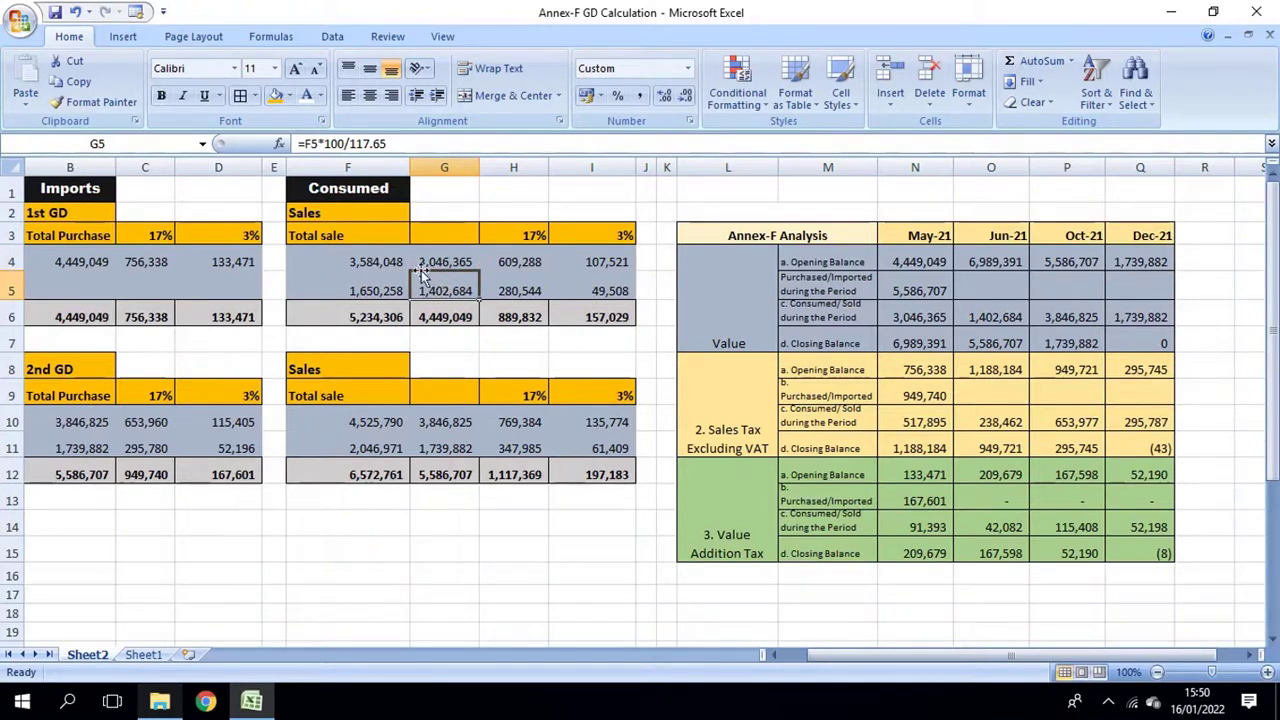
click(387, 263)
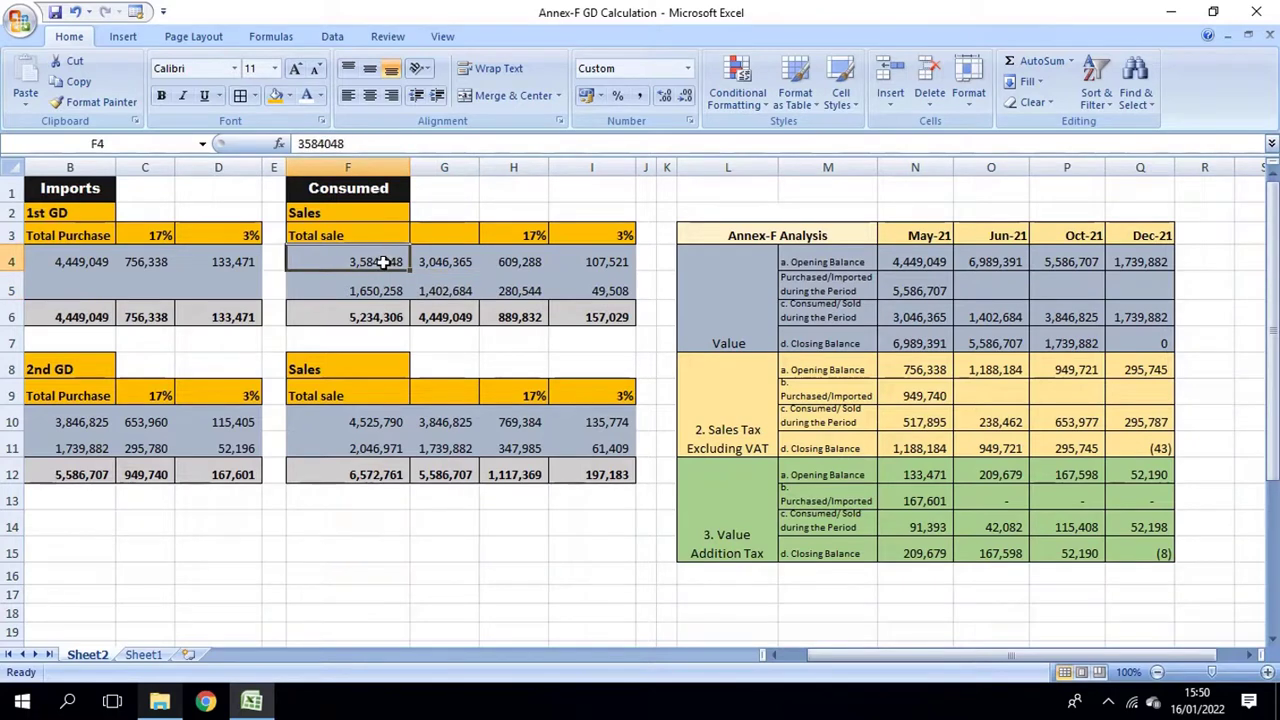
click(374, 290)
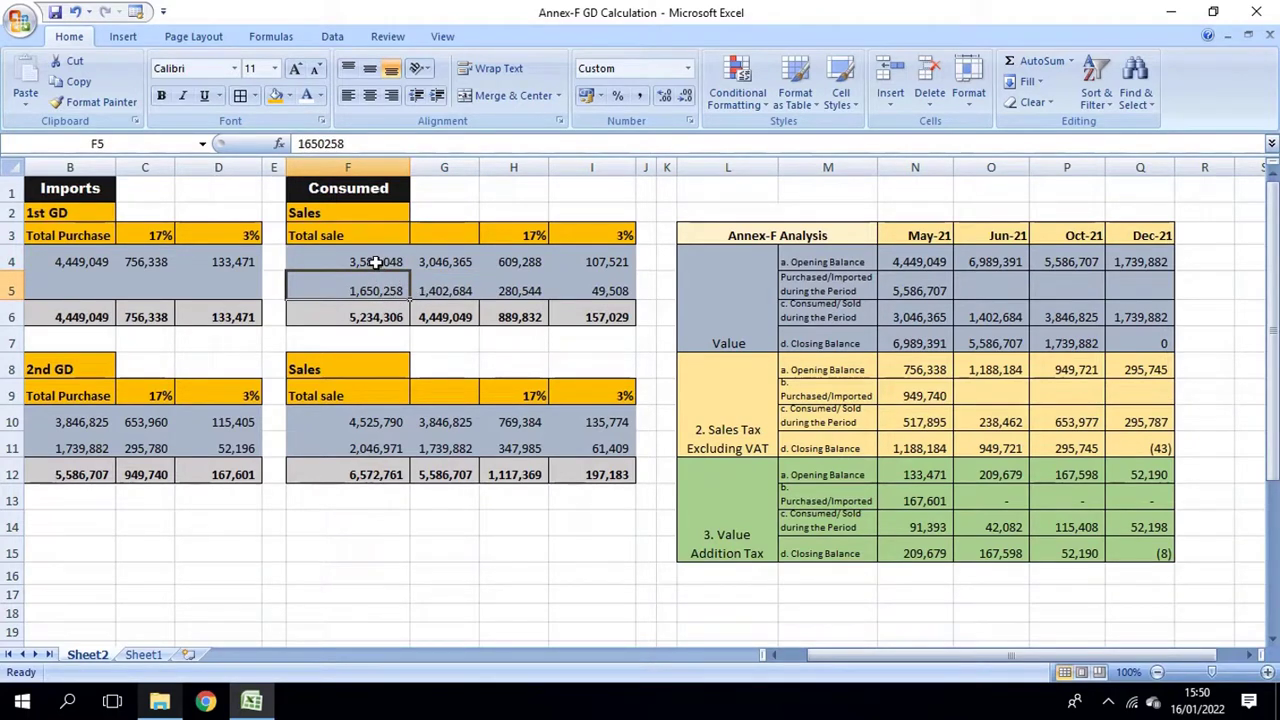
click(374, 262)
drag(374, 262, 444, 290)
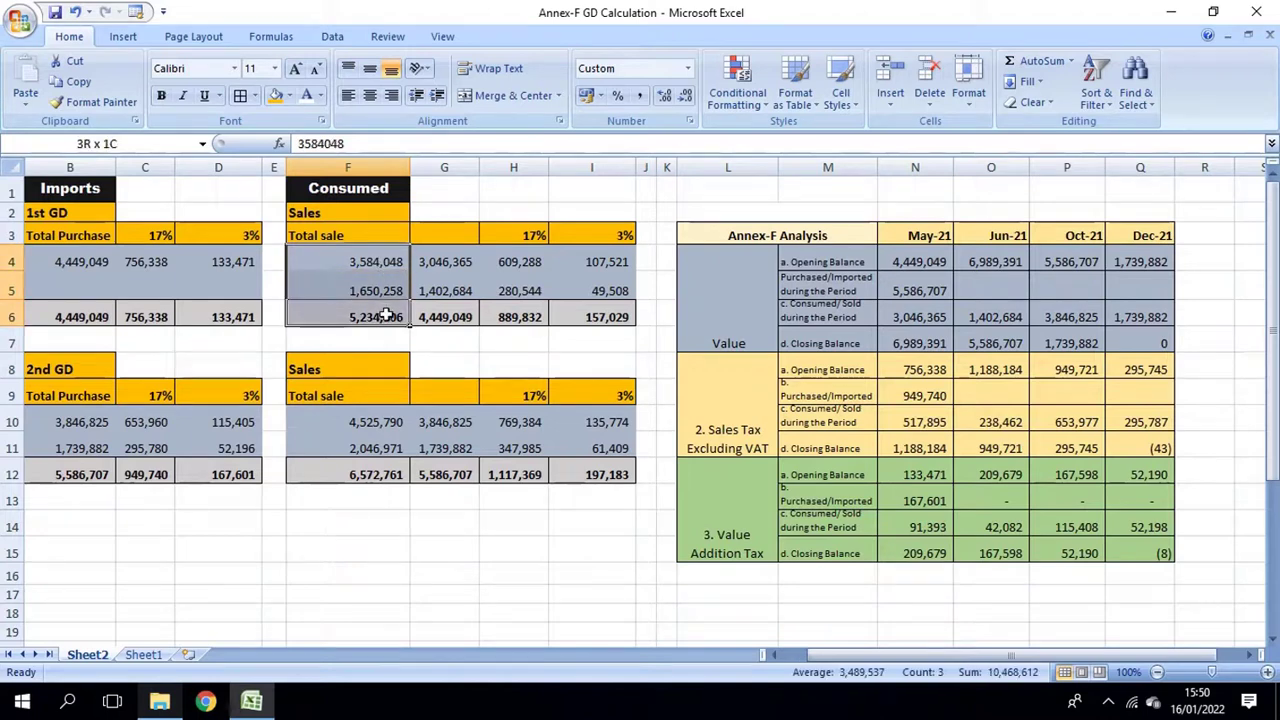
click(443, 262)
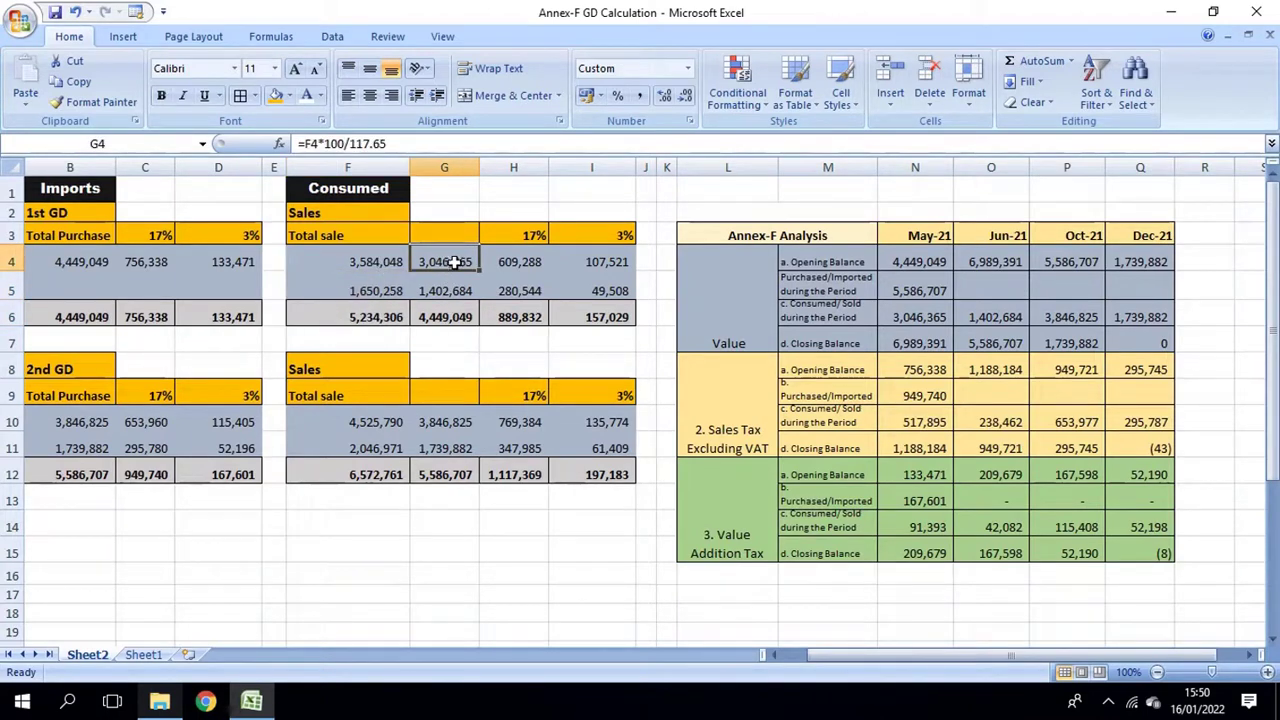
- Review the 17% tax formulas in cells H4 and H5 and the 3% tax formula in I4 against the total sales
click(508, 262)
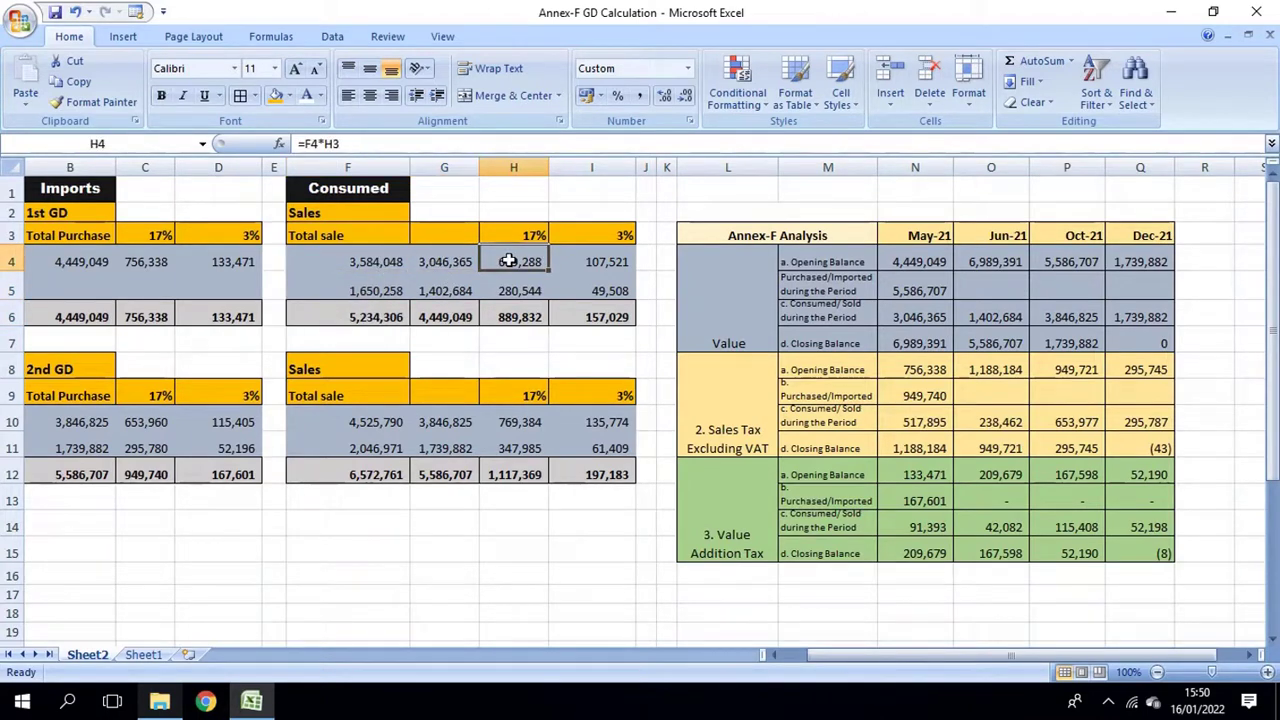
click(366, 260)
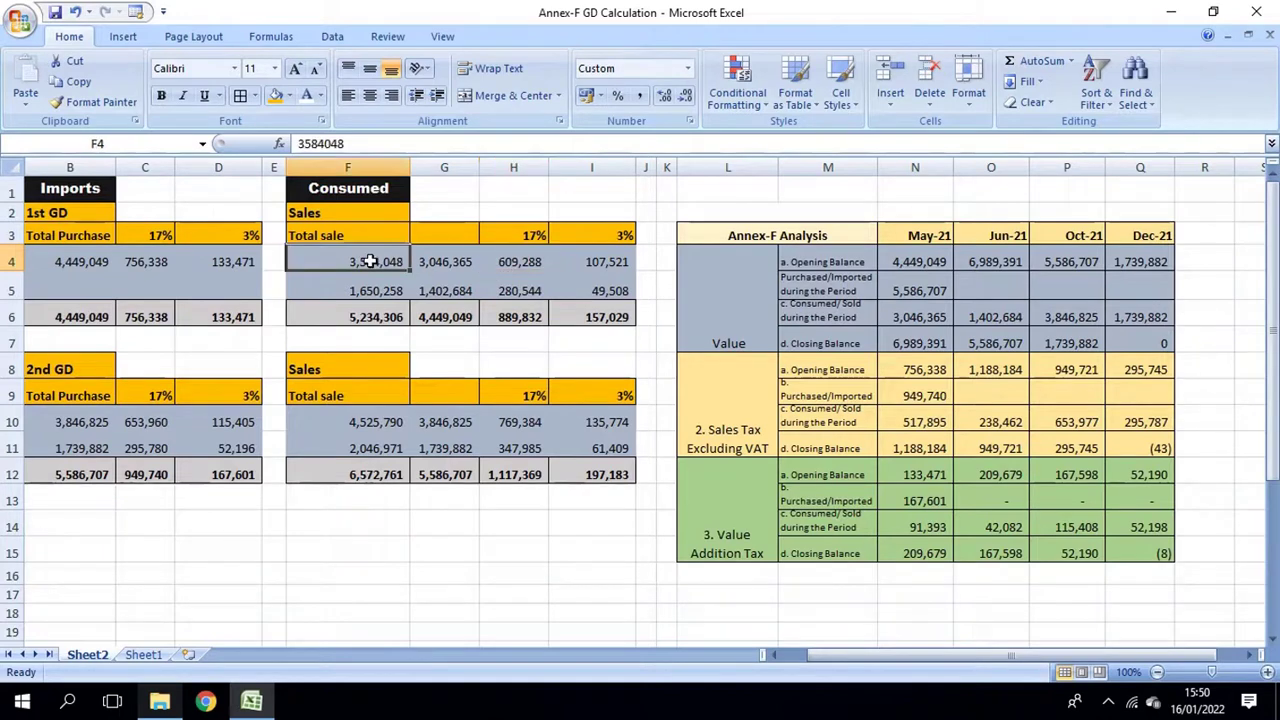
click(522, 262)
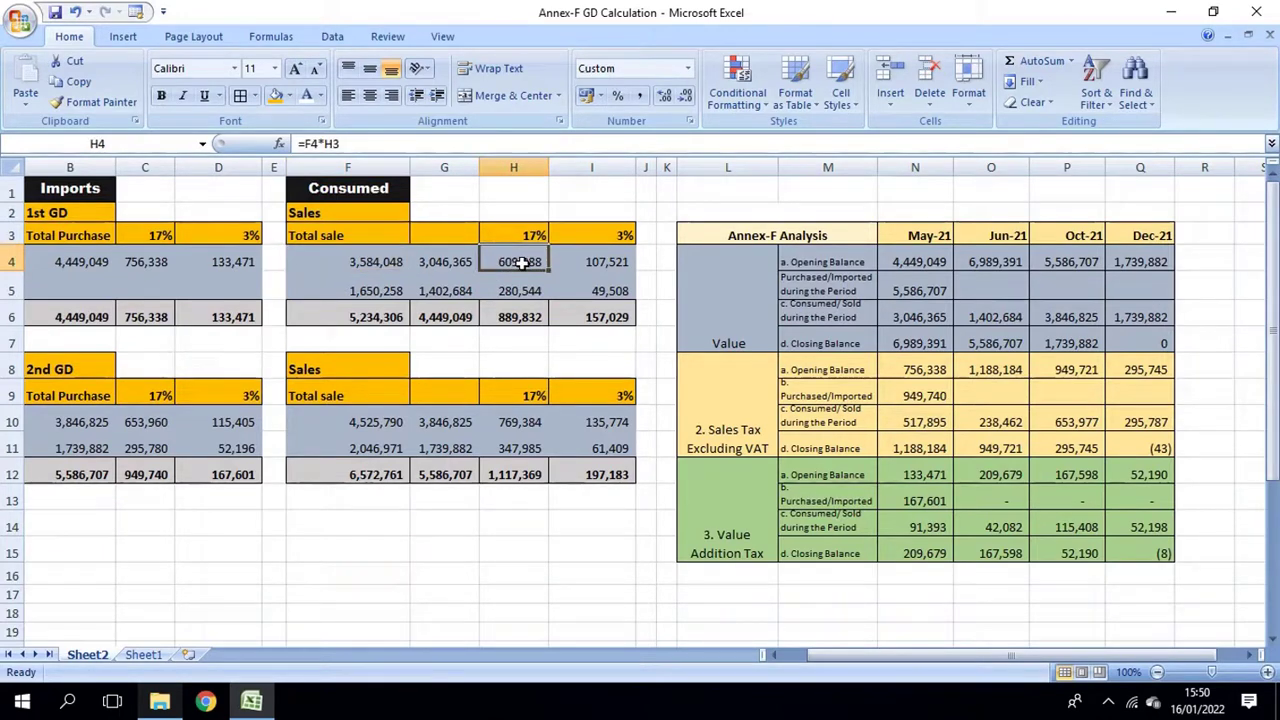
click(396, 290)
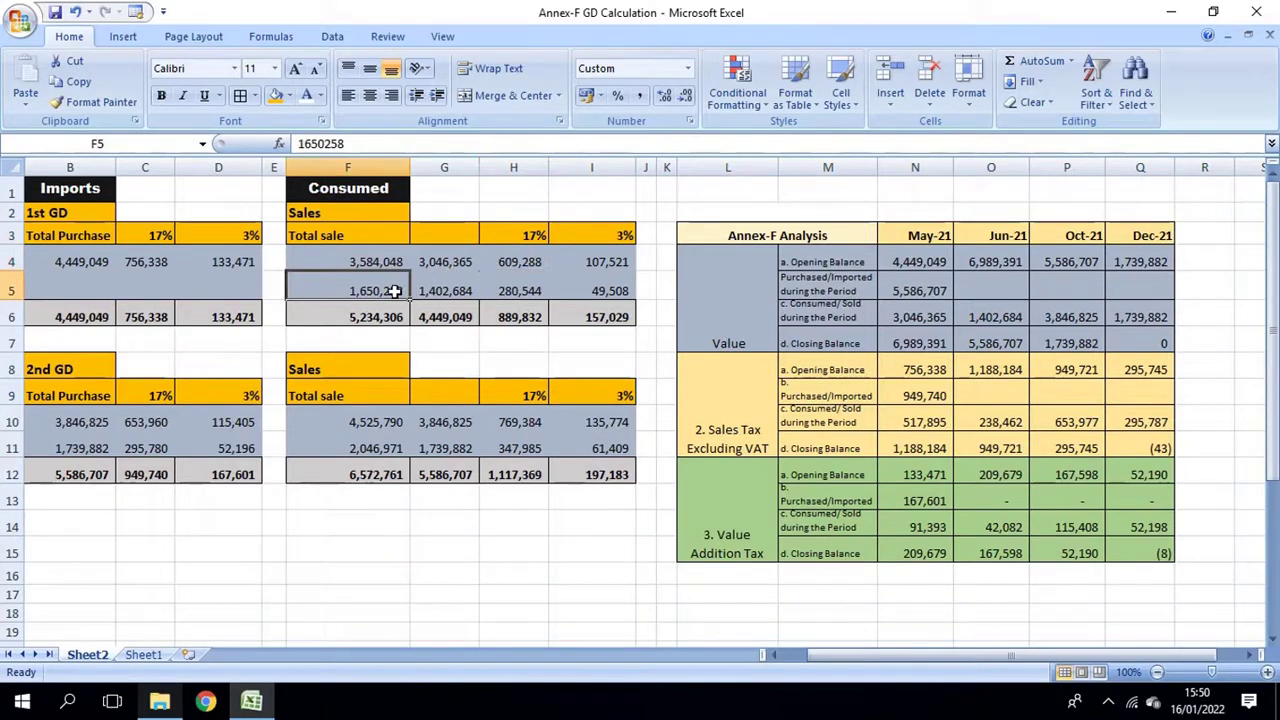
click(515, 288)
double_click(522, 262)
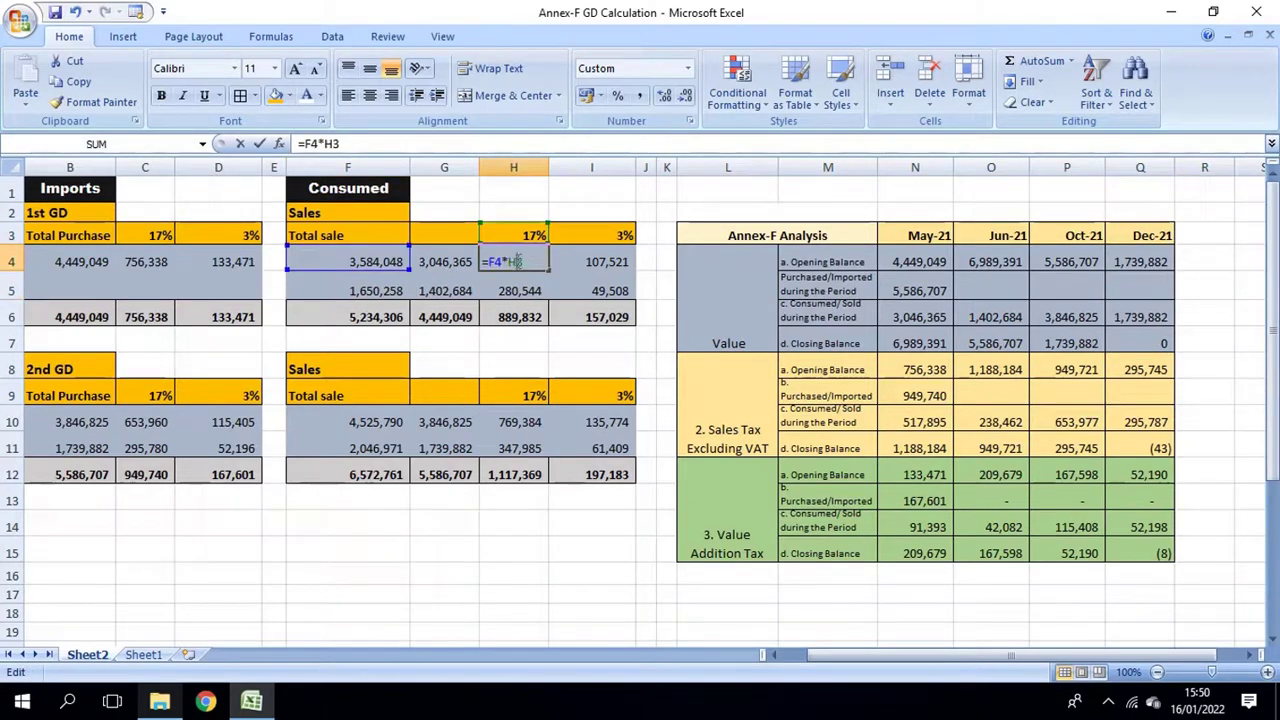
key(Return)
double_click(527, 291)
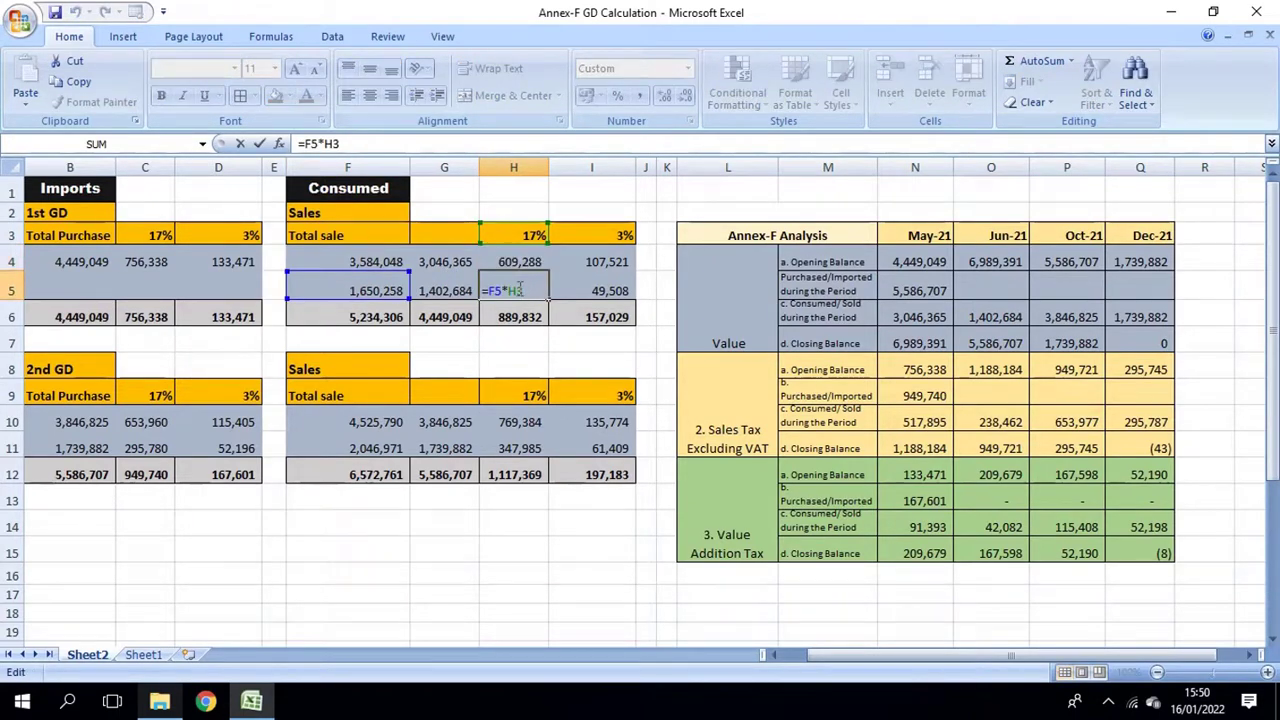
key(Escape)
click(522, 262)
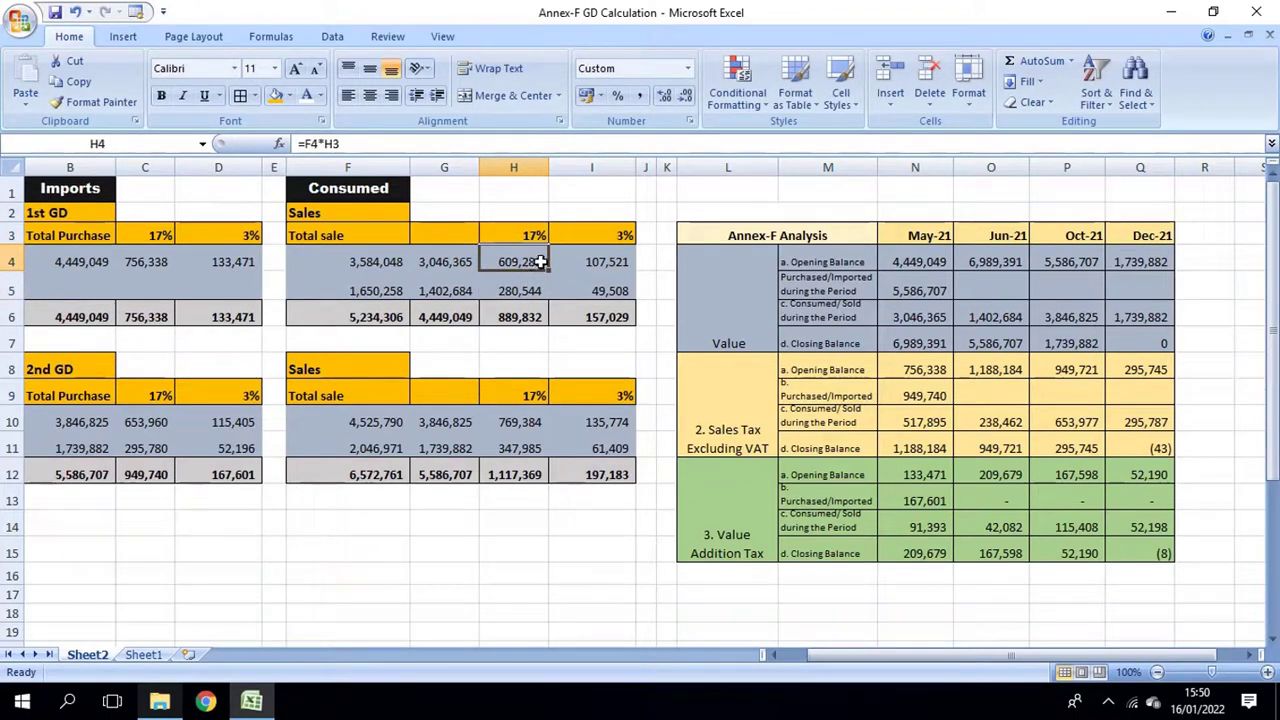
click(610, 261)
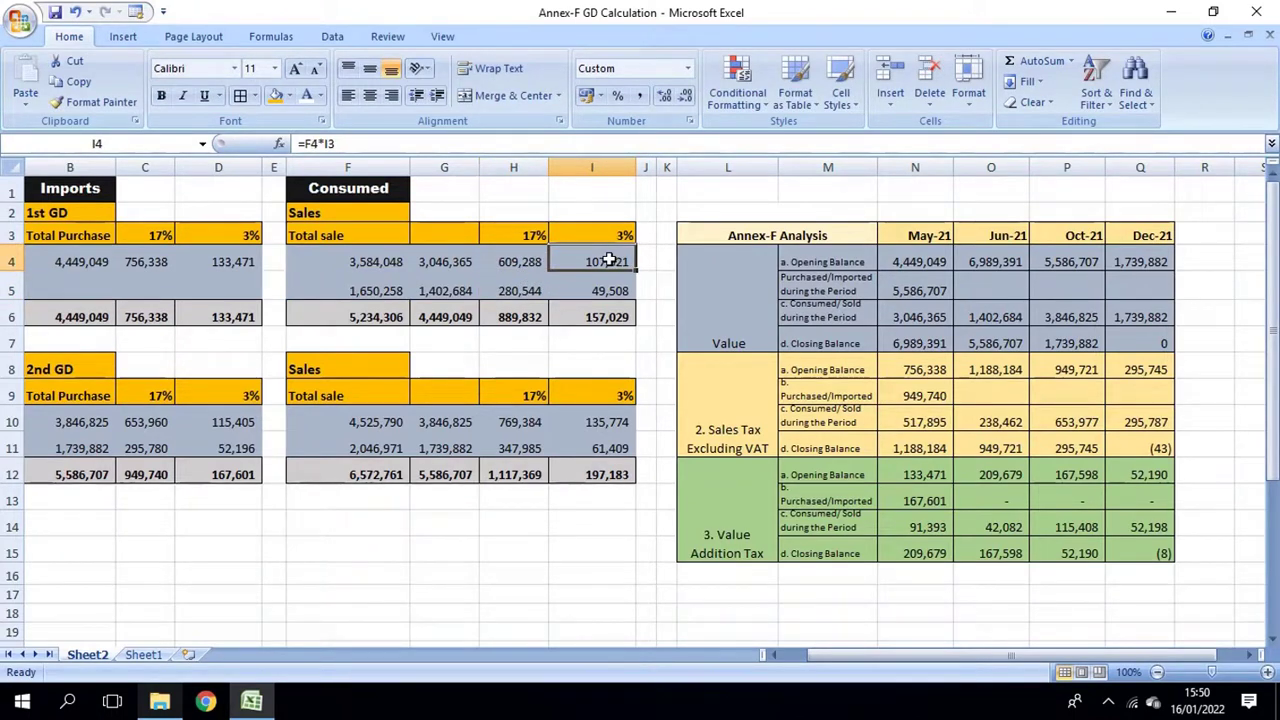
click(382, 262)
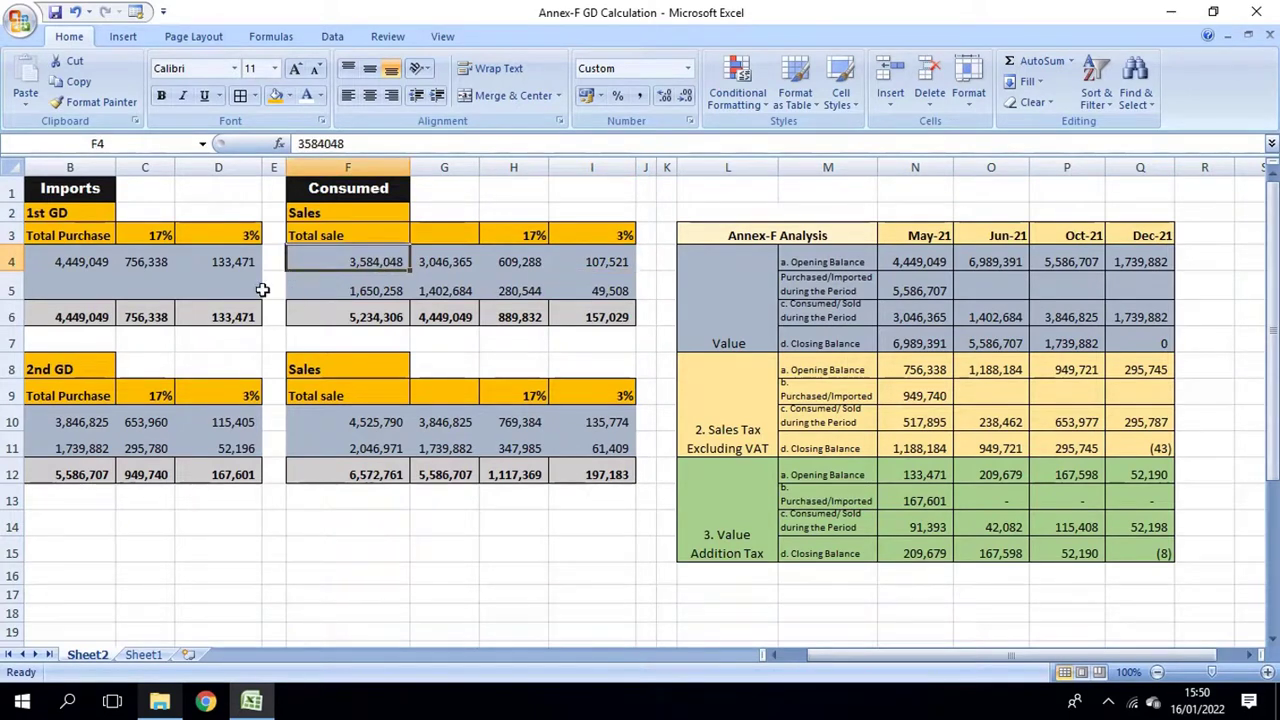
- Calculate the 1st GD's difference between consumed and imported 3% tax totals in cell D7 with =I6-D6
click(238, 315)
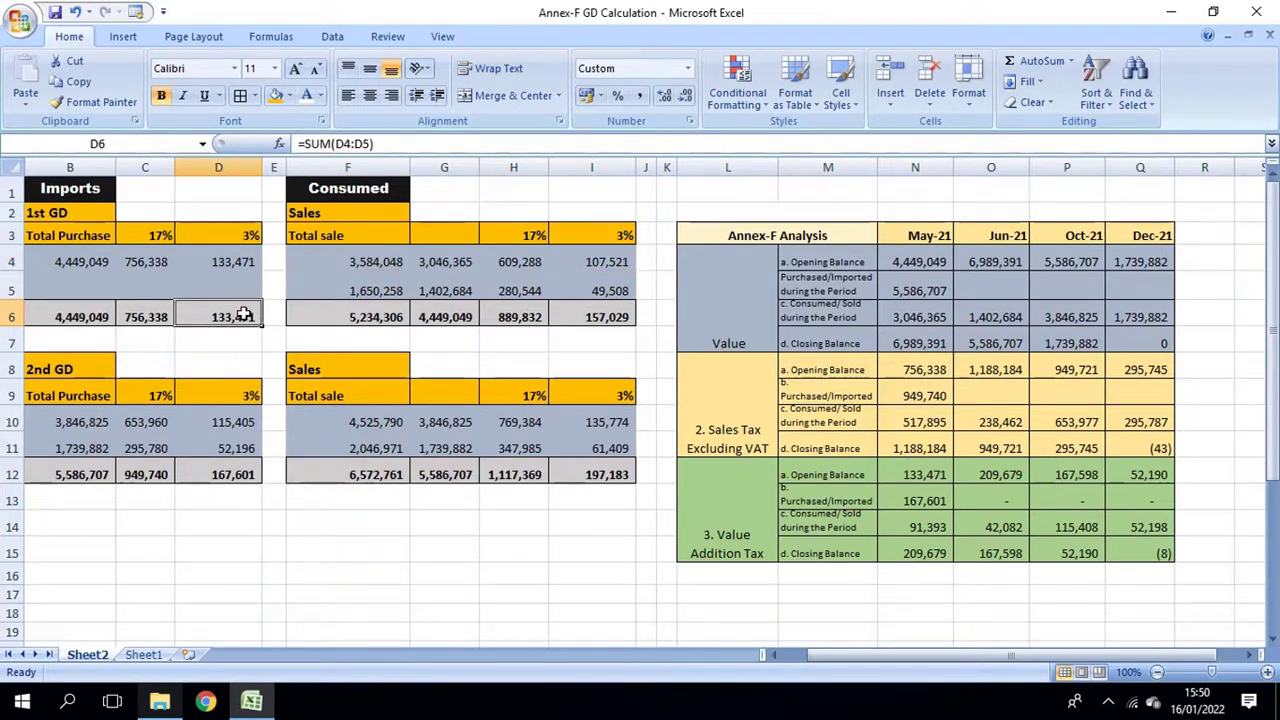
click(597, 315)
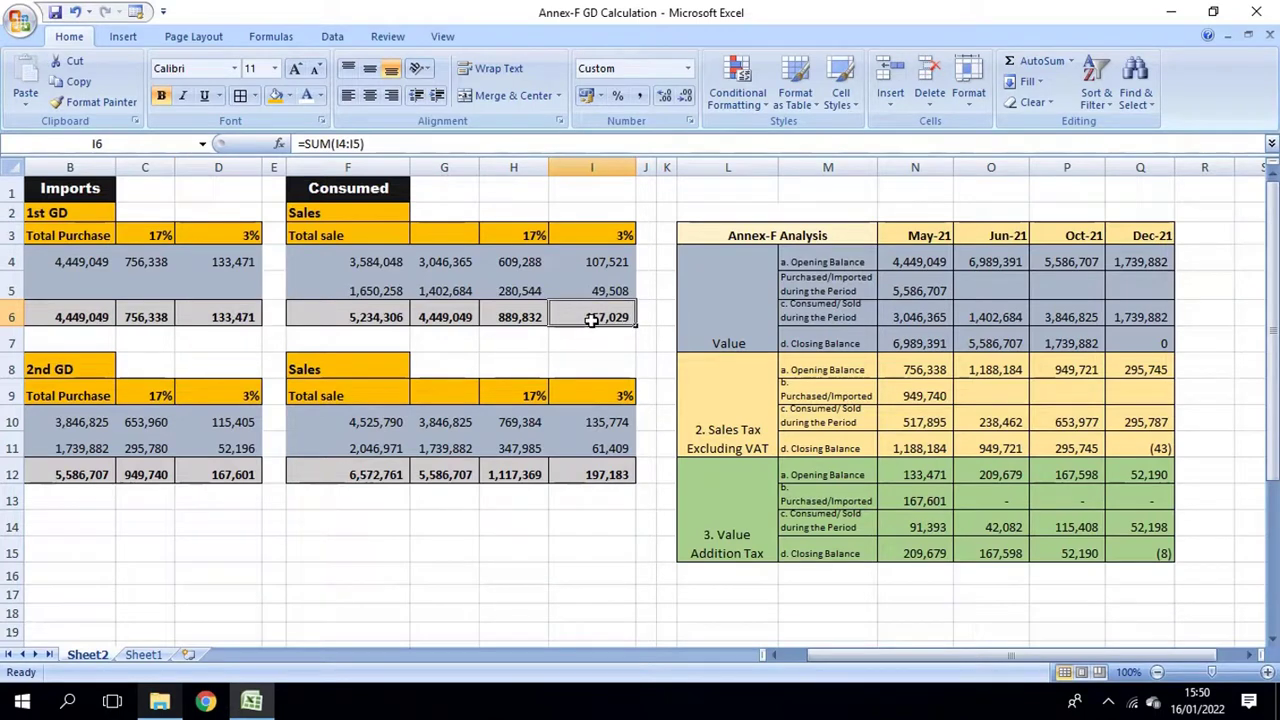
click(233, 341)
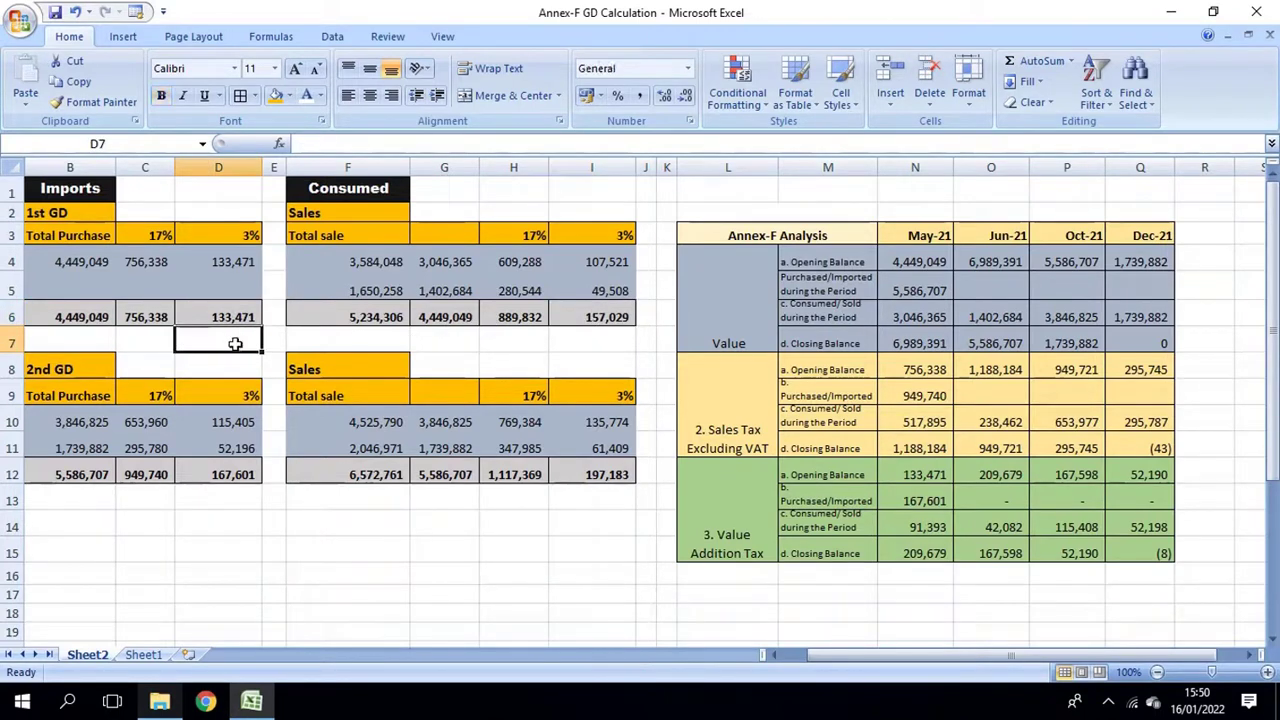
text(=)
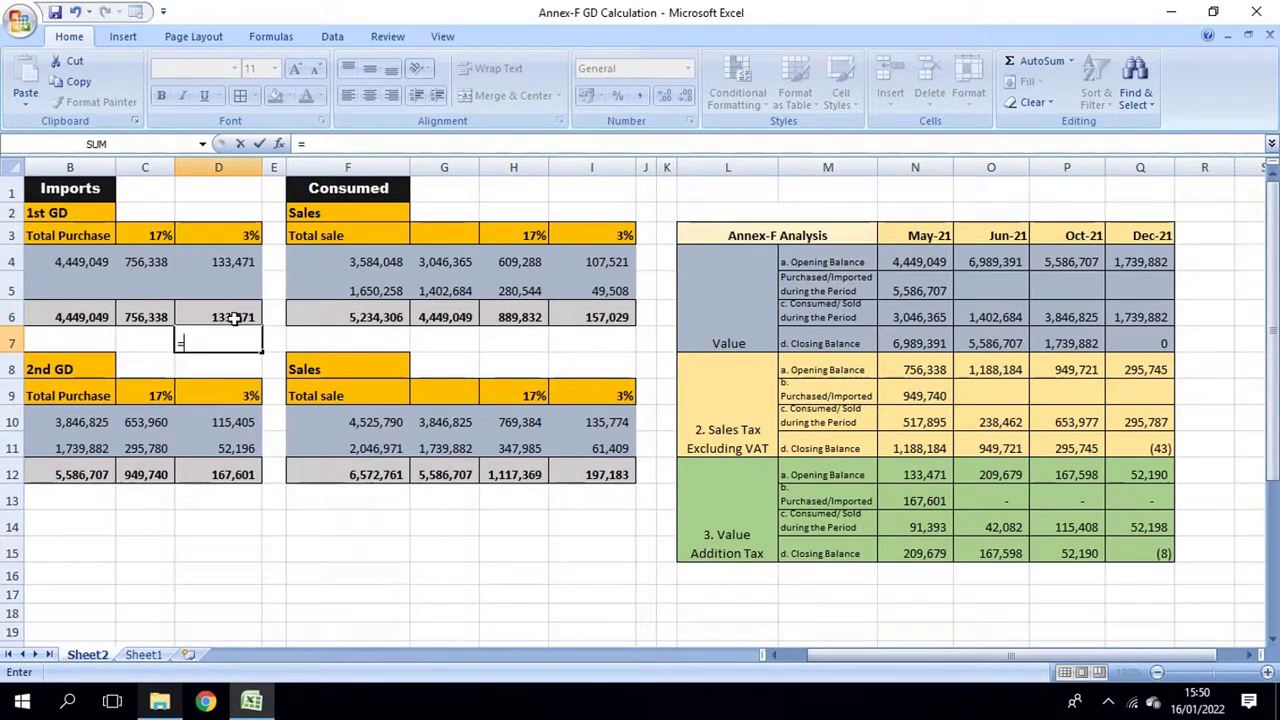
click(233, 316)
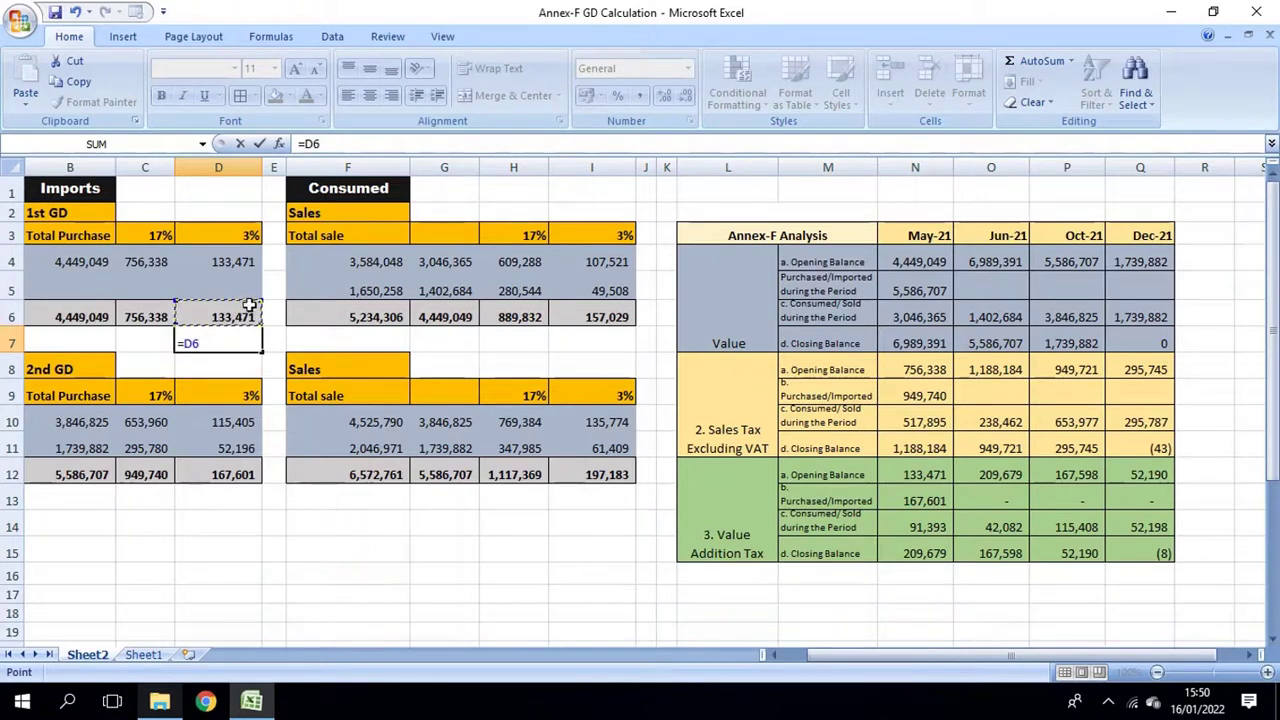
click(600, 317)
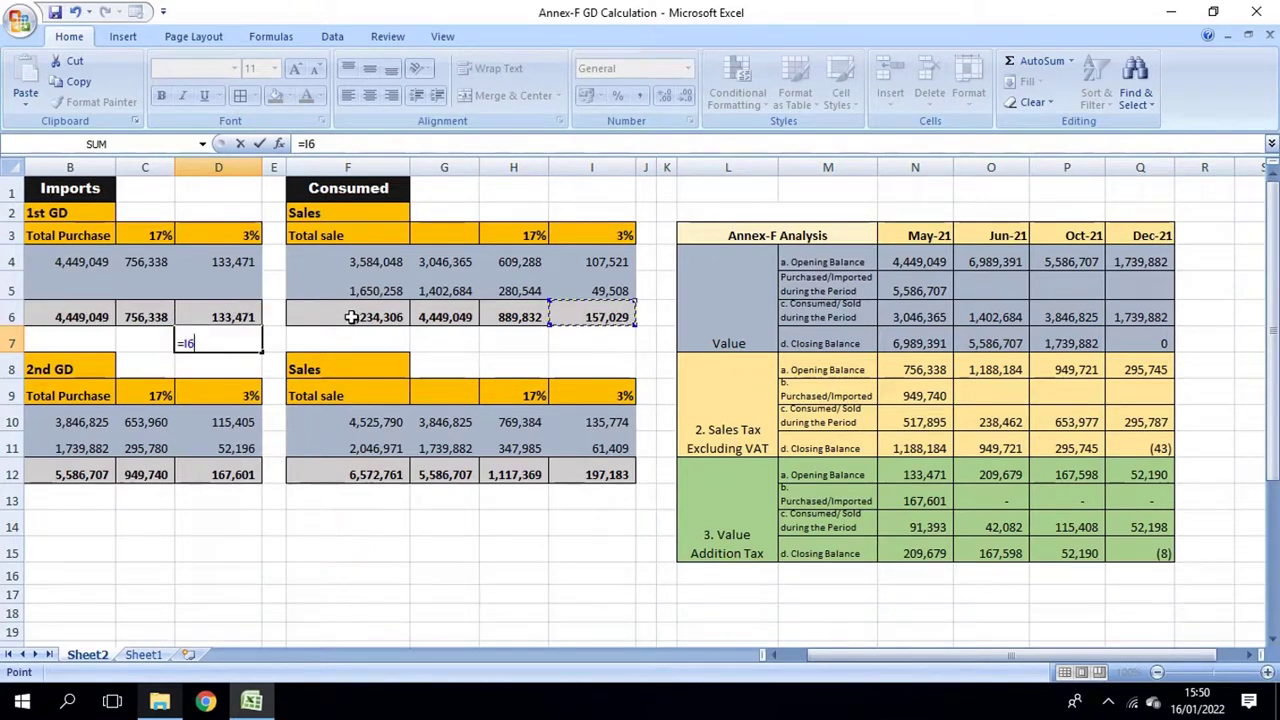
text(-)
click(247, 316)
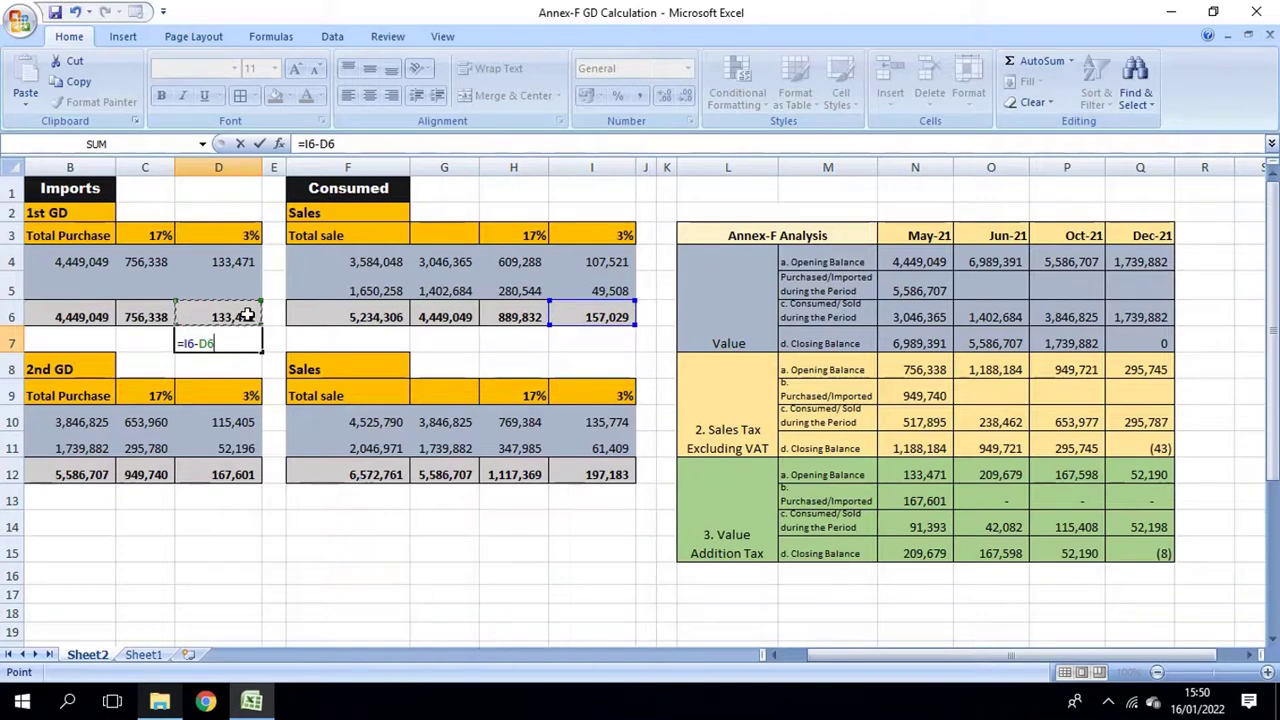
key(Return)
click(246, 340)
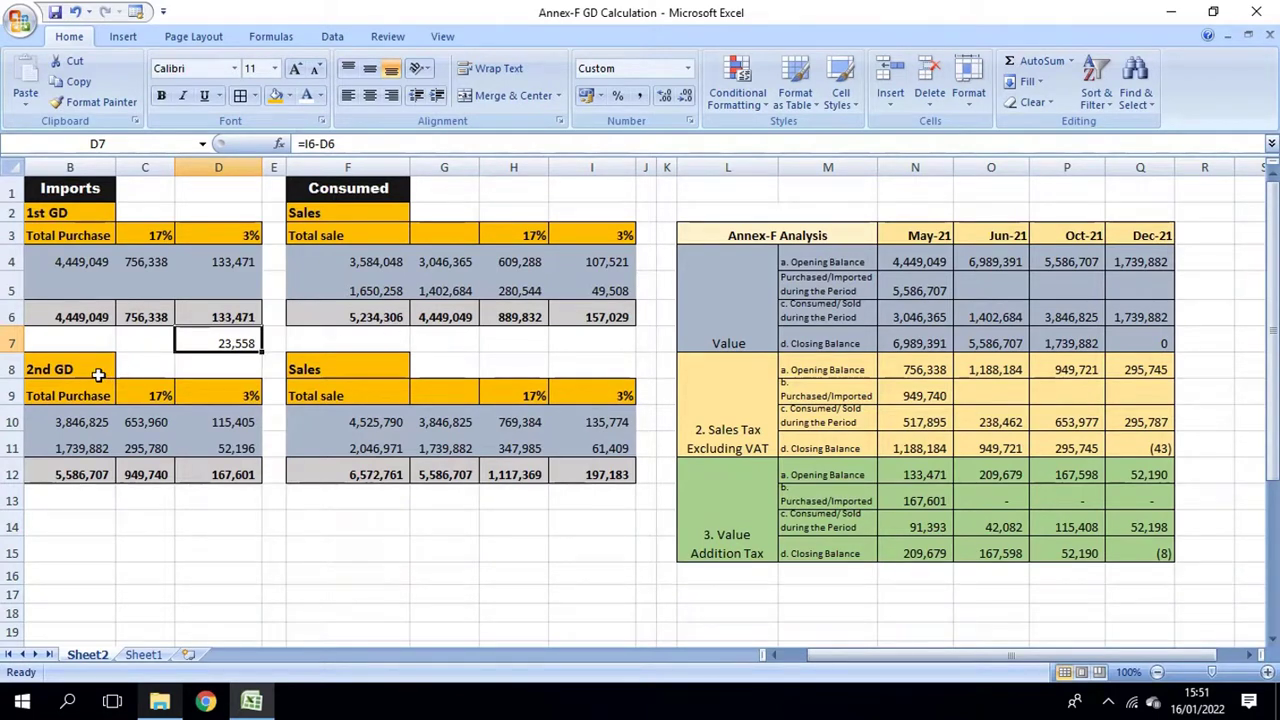
- Compare the 2nd GD's import values in cells B10 and B11 with its consumed values and total sales in F10 to G11
drag(80, 420, 255, 478)
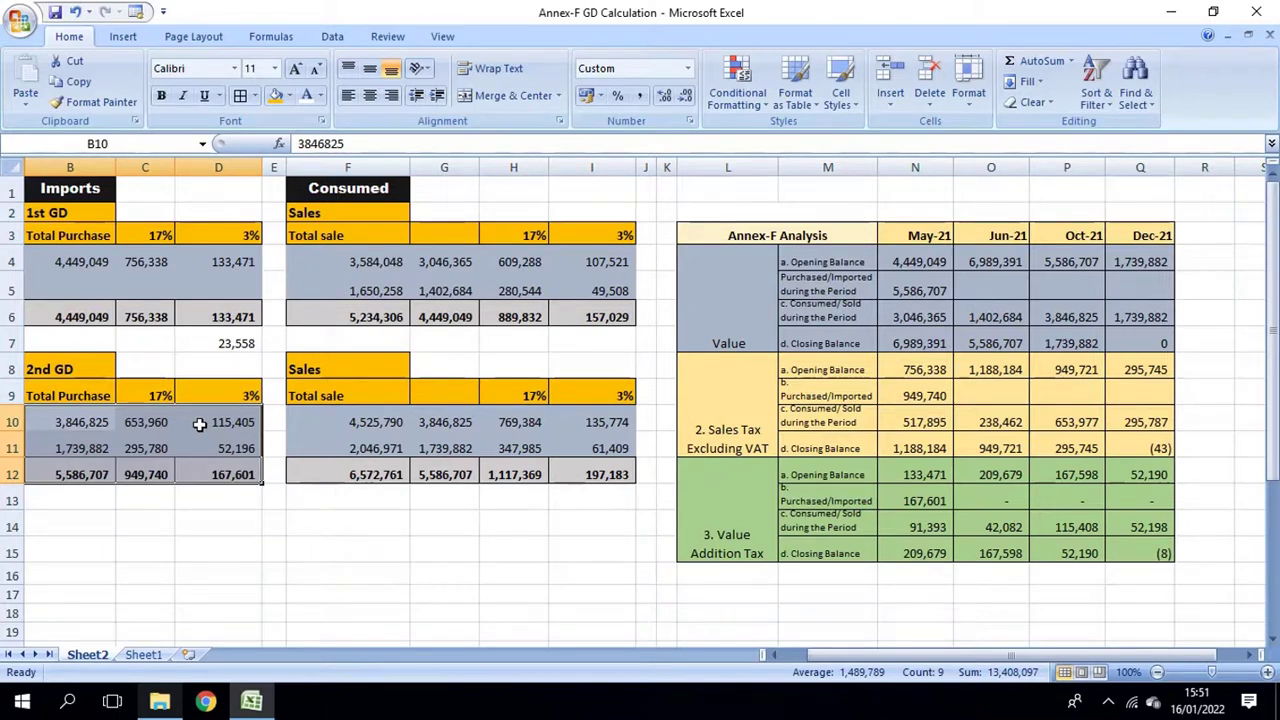
click(93, 428)
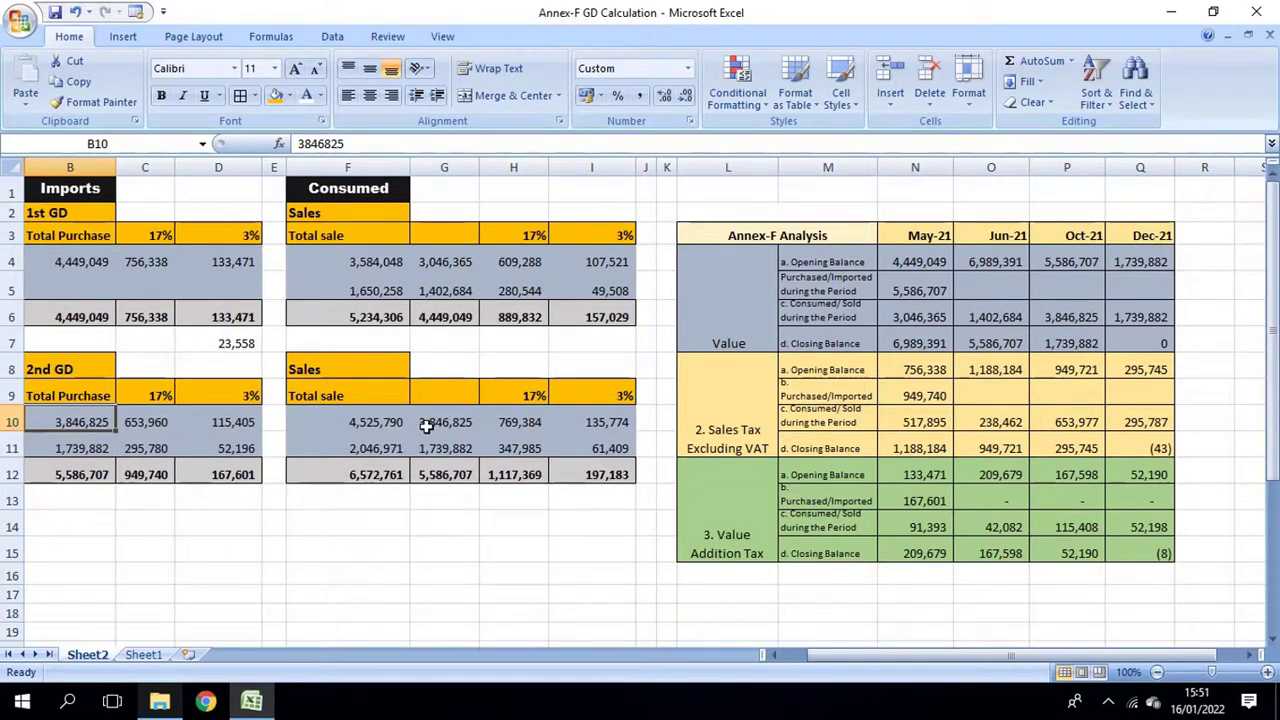
drag(423, 422, 430, 450)
click(100, 424)
click(76, 452)
click(358, 422)
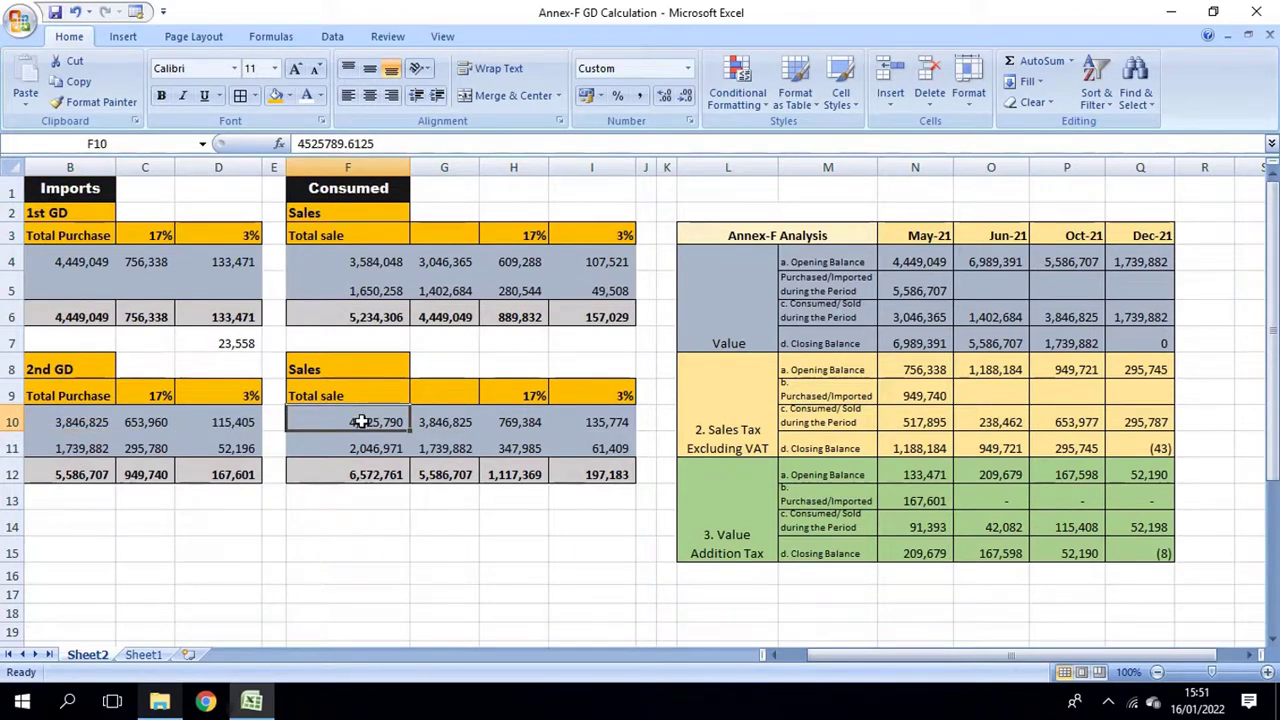
click(80, 446)
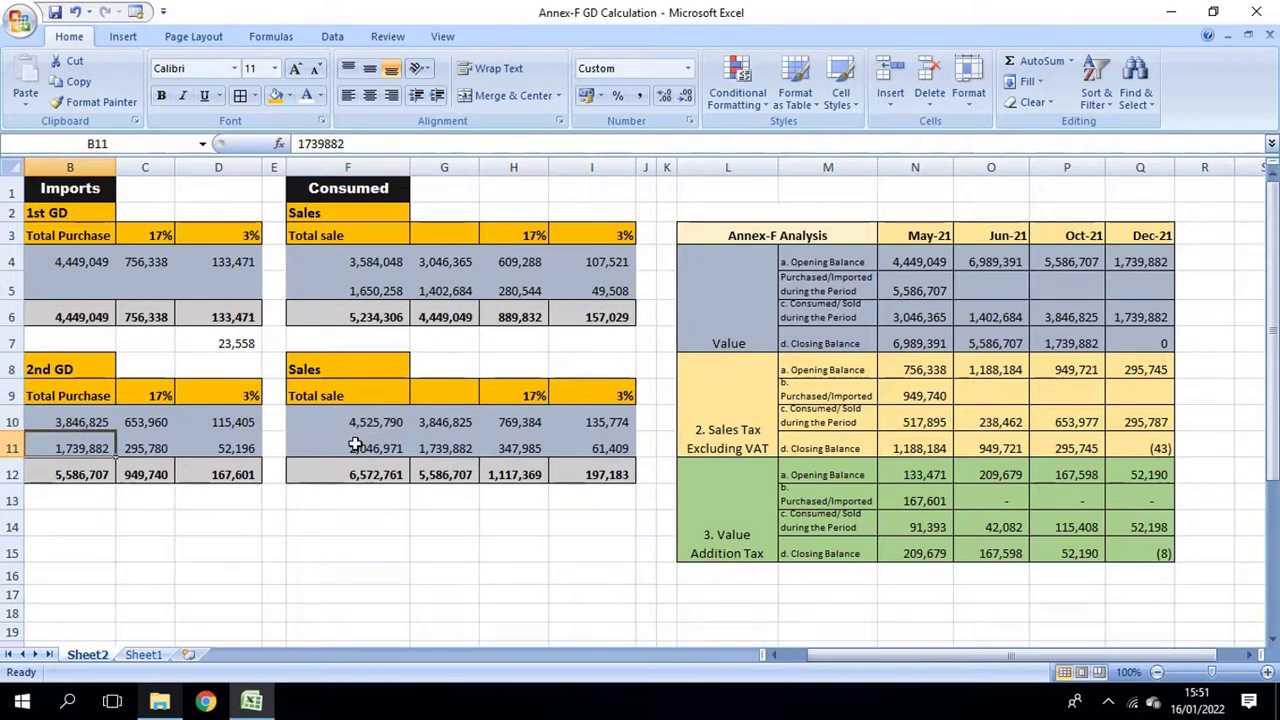
click(355, 446)
- Enter the heading "Cost Value" in the blank header cell G3 of the 1st GD's consumed table
click(443, 397)
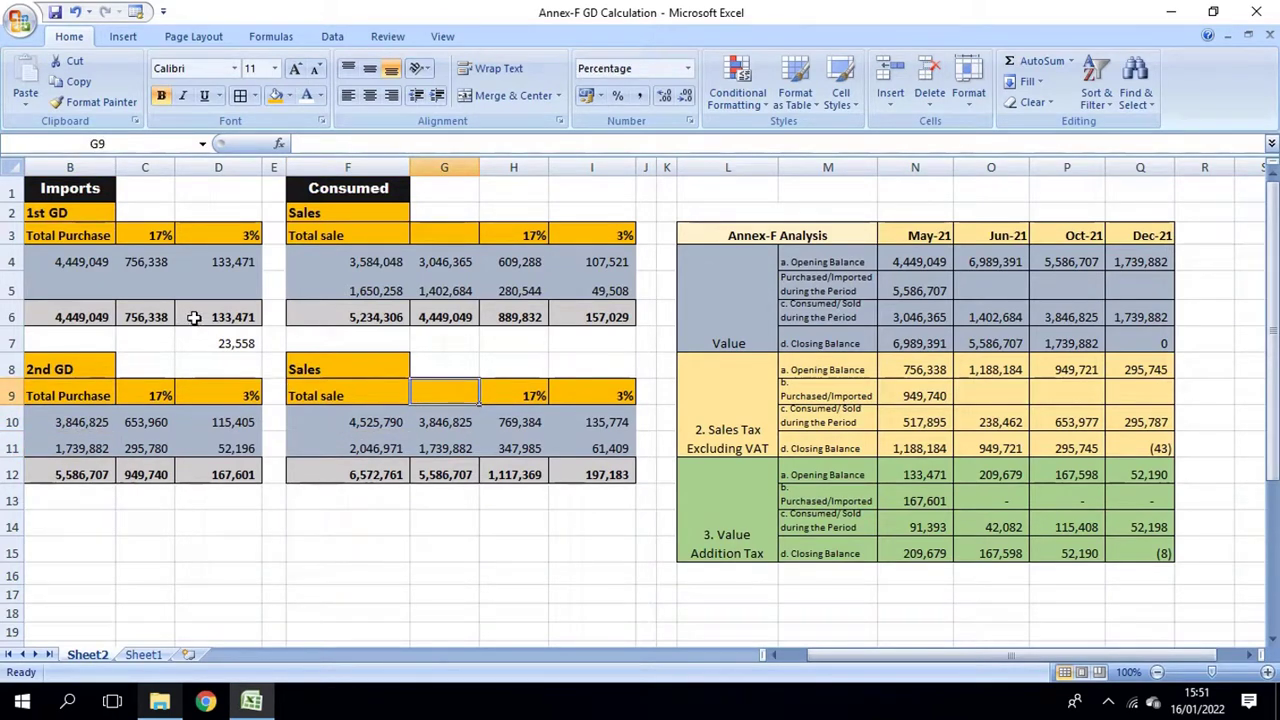
click(435, 235)
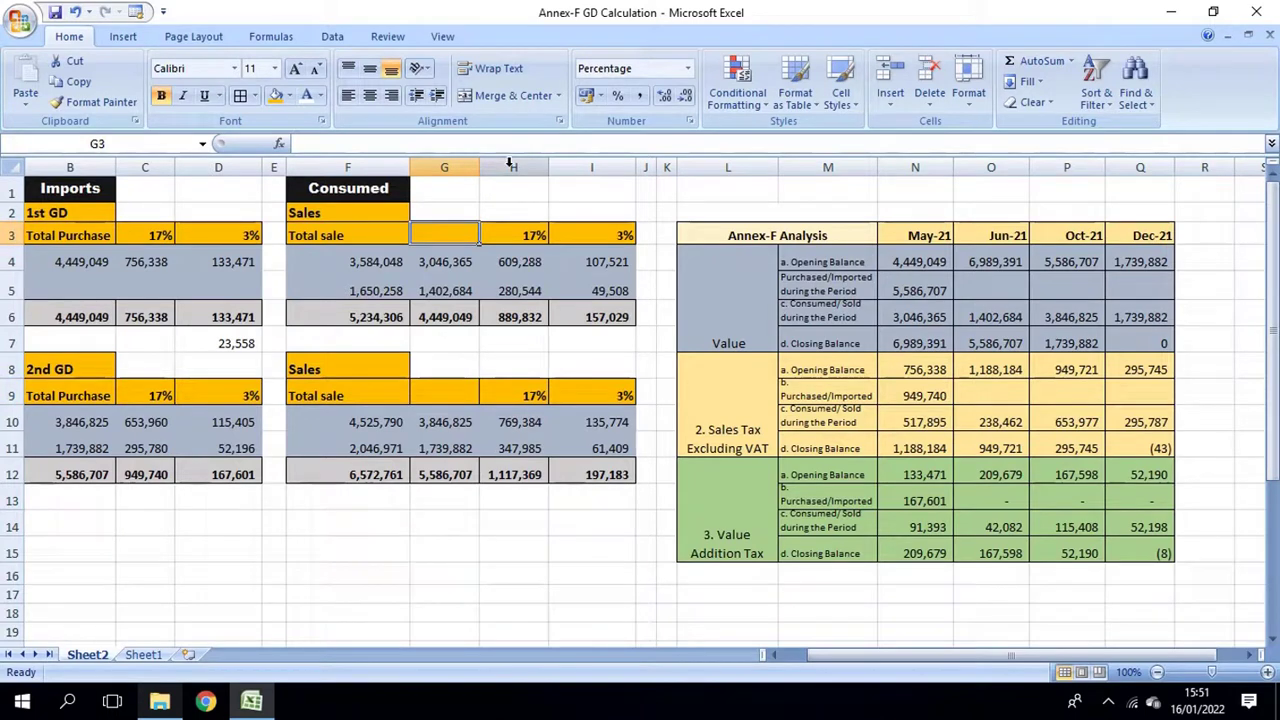
text(Cost Value)
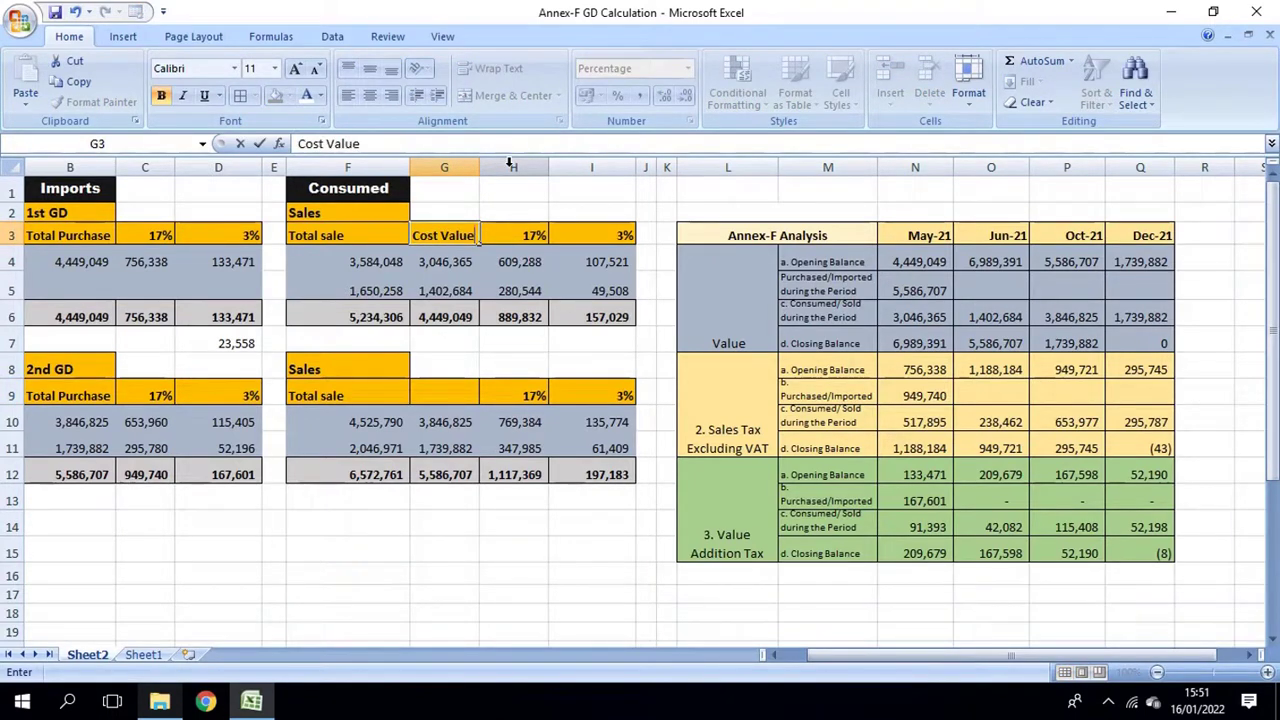
key(Return)
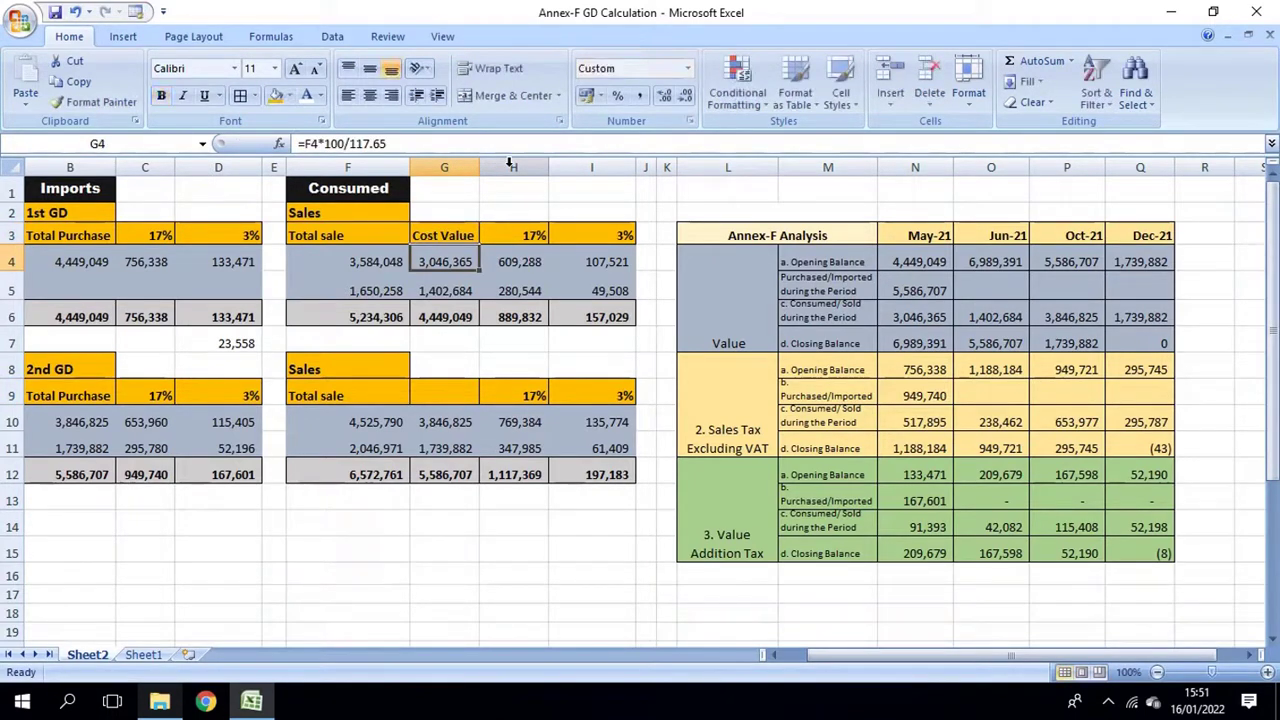
- Copy the "Cost Value" heading from cell G3 into header cell G9 of the 2nd GD's consumed table
key(Up)
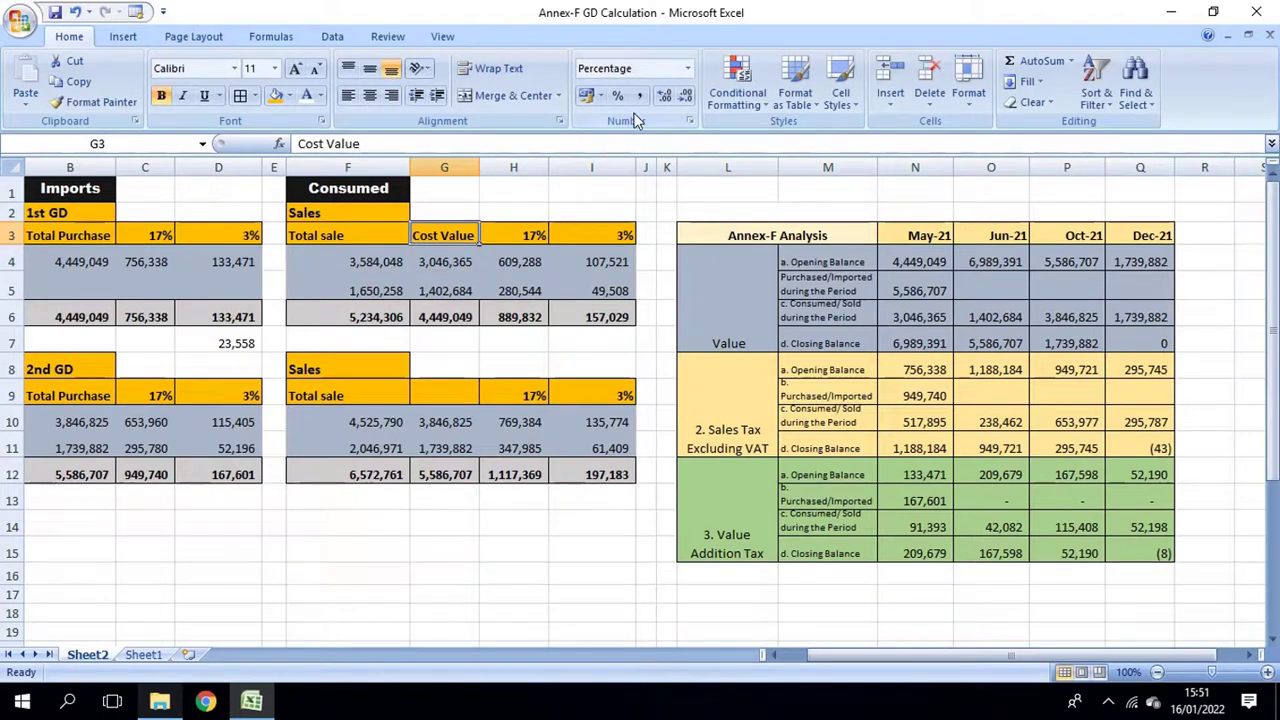
click(95, 102)
click(440, 396)
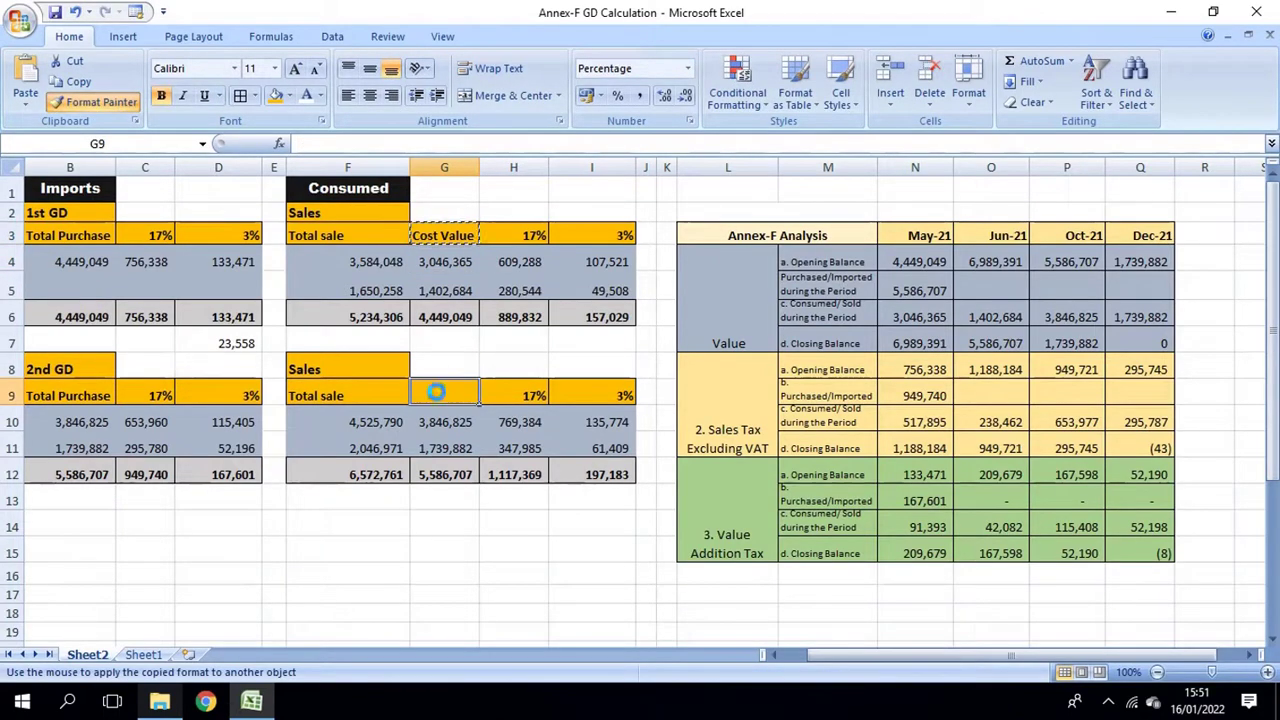
click(428, 236)
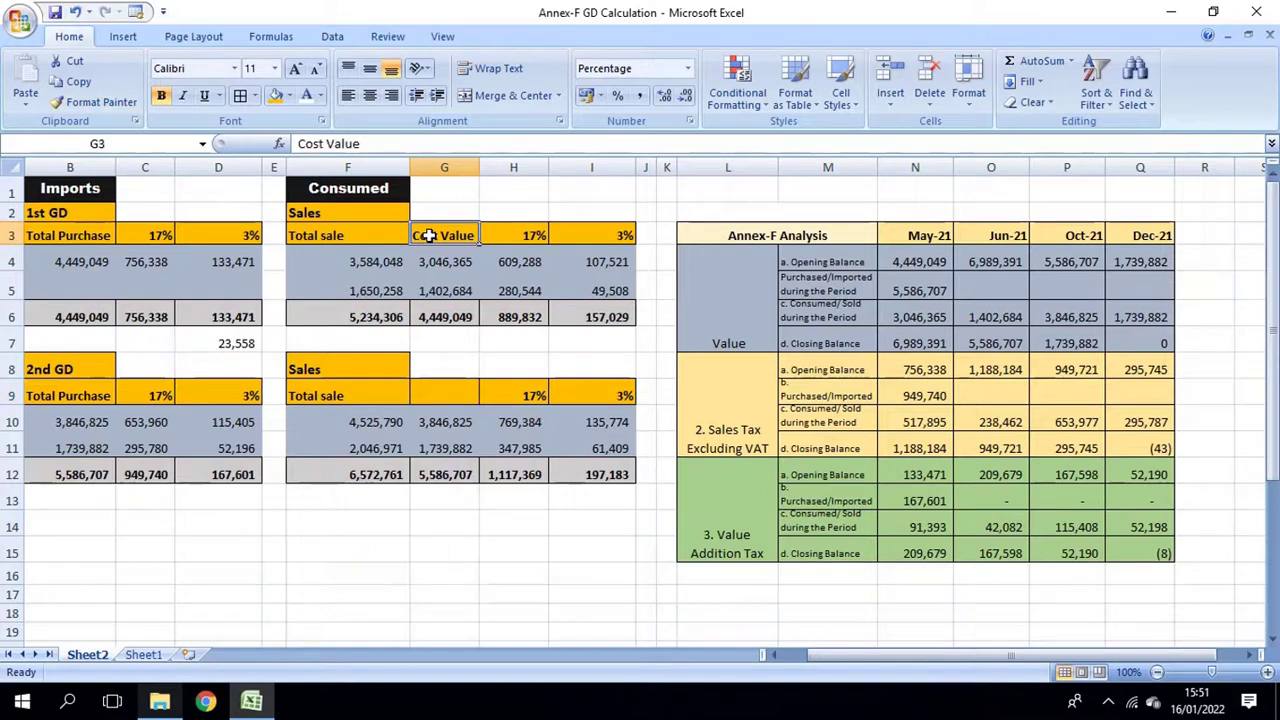
key(ctrl+c)
click(465, 392)
key(ctrl+v)
key(Escape)
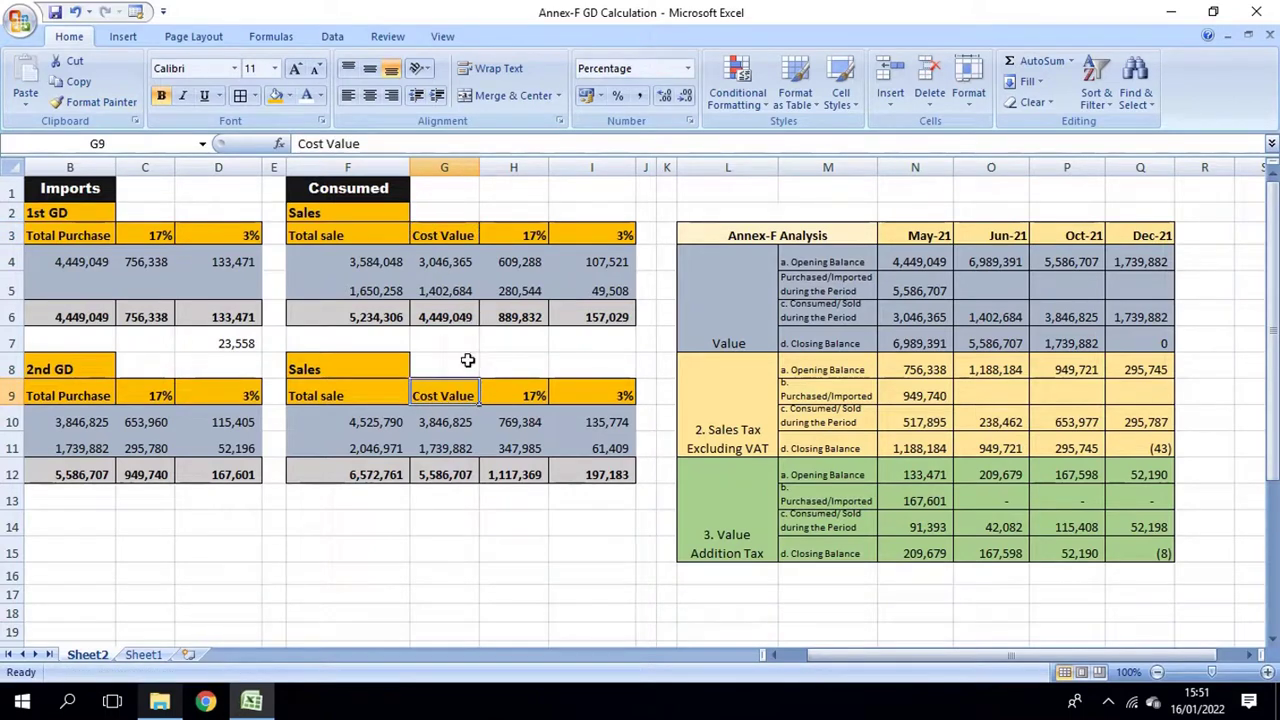
- Review the 2nd GD's total sale in F10, the 17% tax formulas in H10 and H11, and the 3% tax formulas in I10 to I12
click(364, 427)
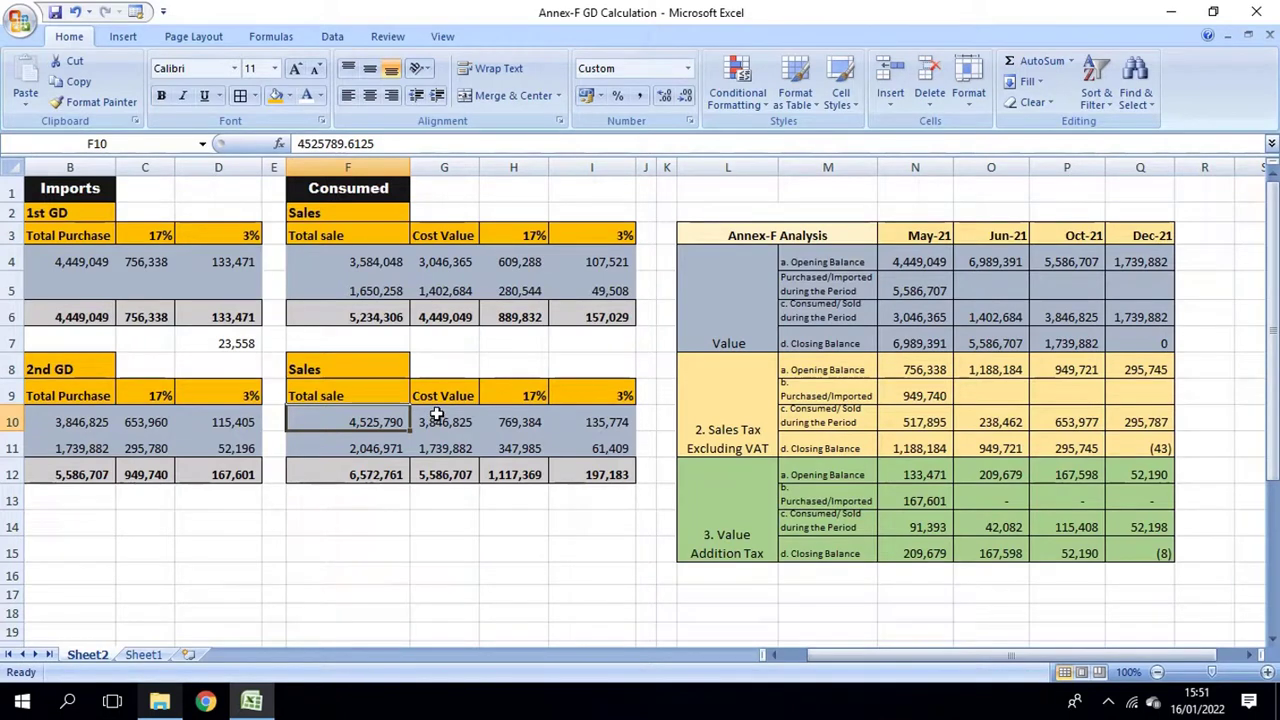
click(501, 420)
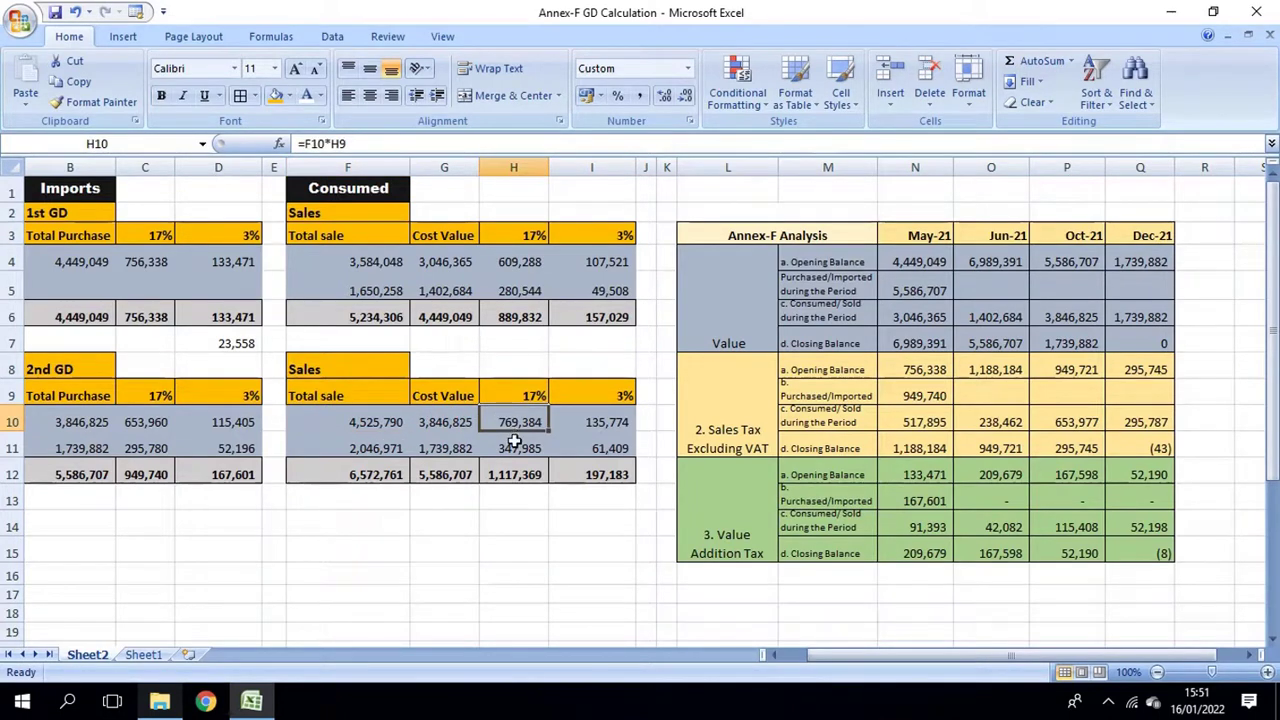
click(514, 445)
click(590, 422)
click(598, 442)
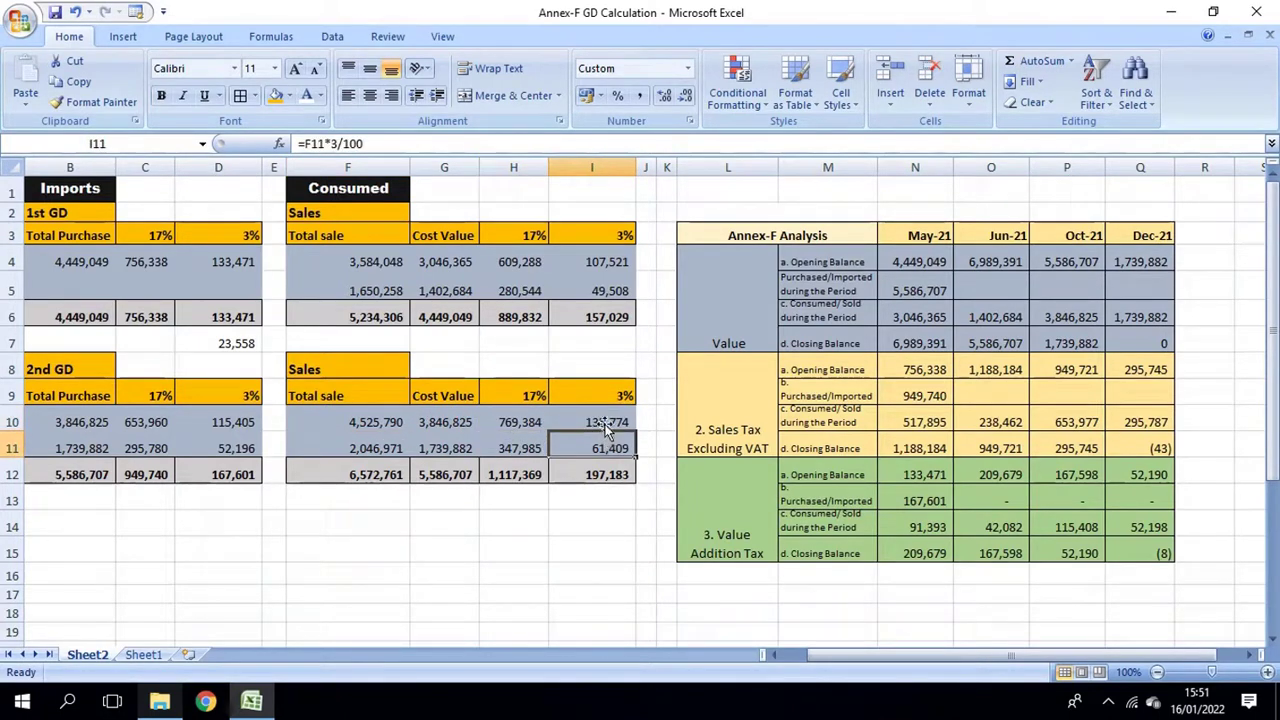
click(598, 472)
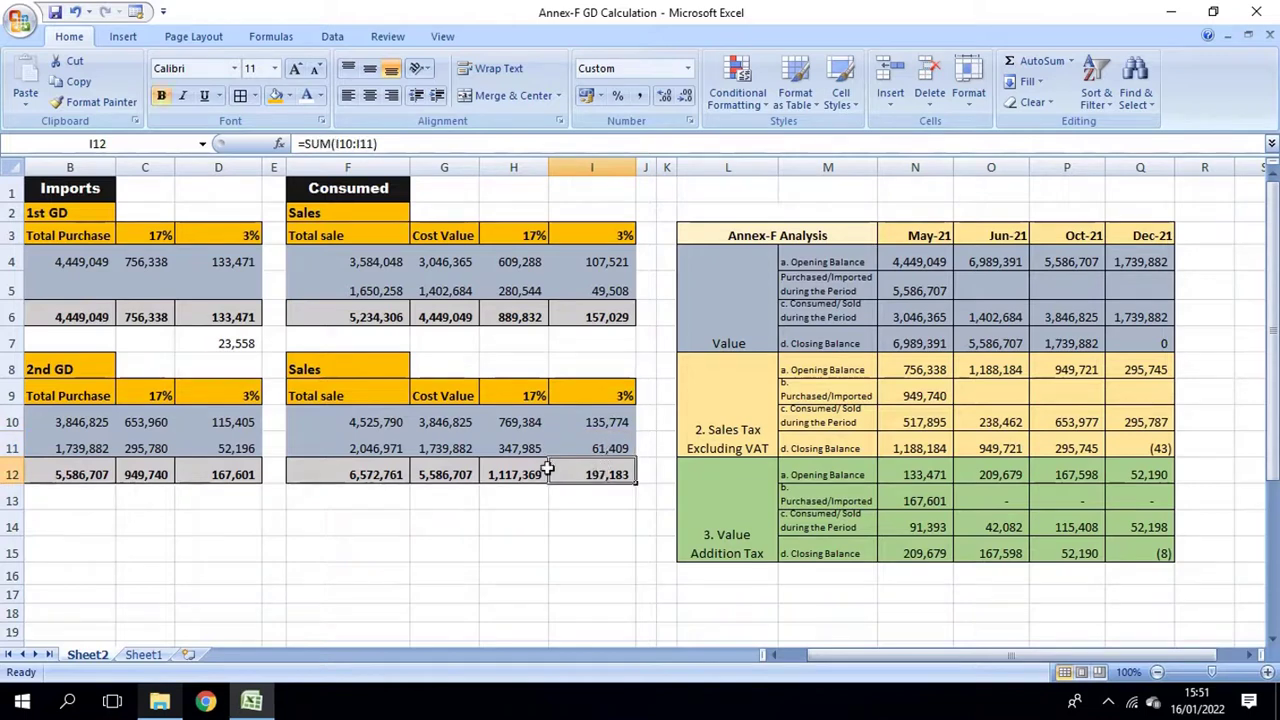
- Calculate the 2nd GD's difference between consumed and imported 3% tax totals in D14 with =I12-D12, and select it together with D7
click(224, 518)
text(=)
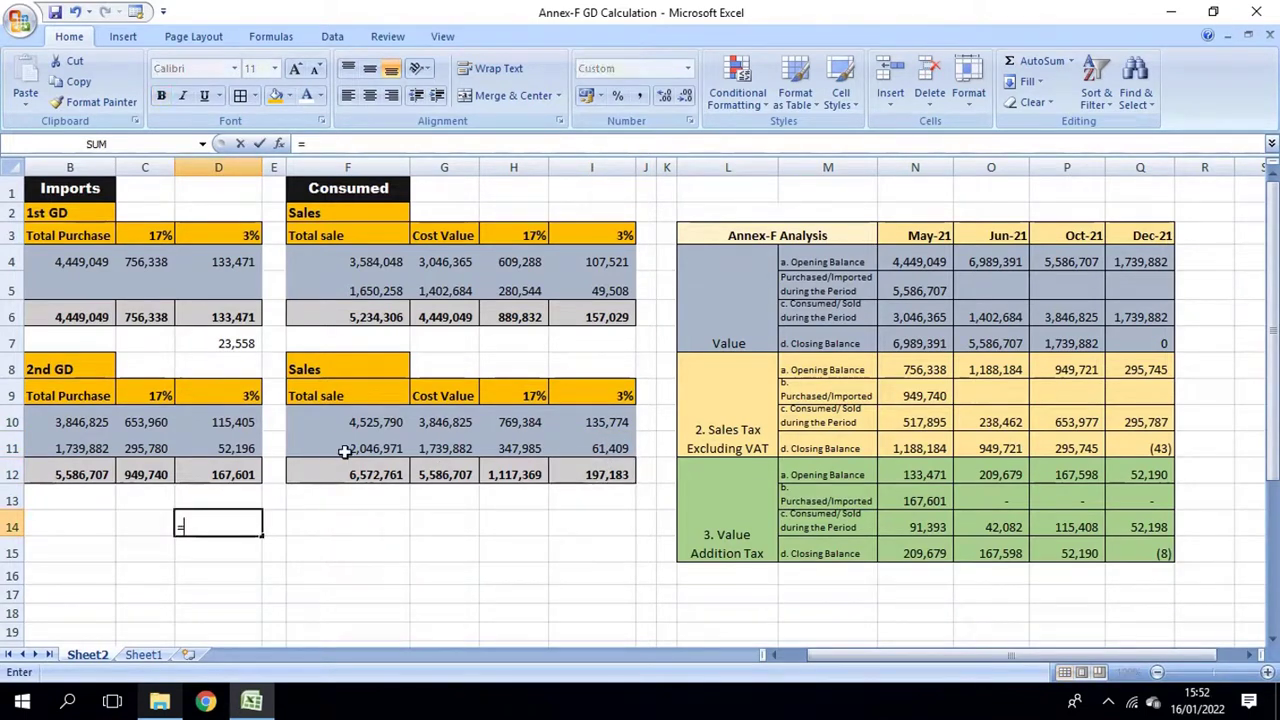
click(581, 476)
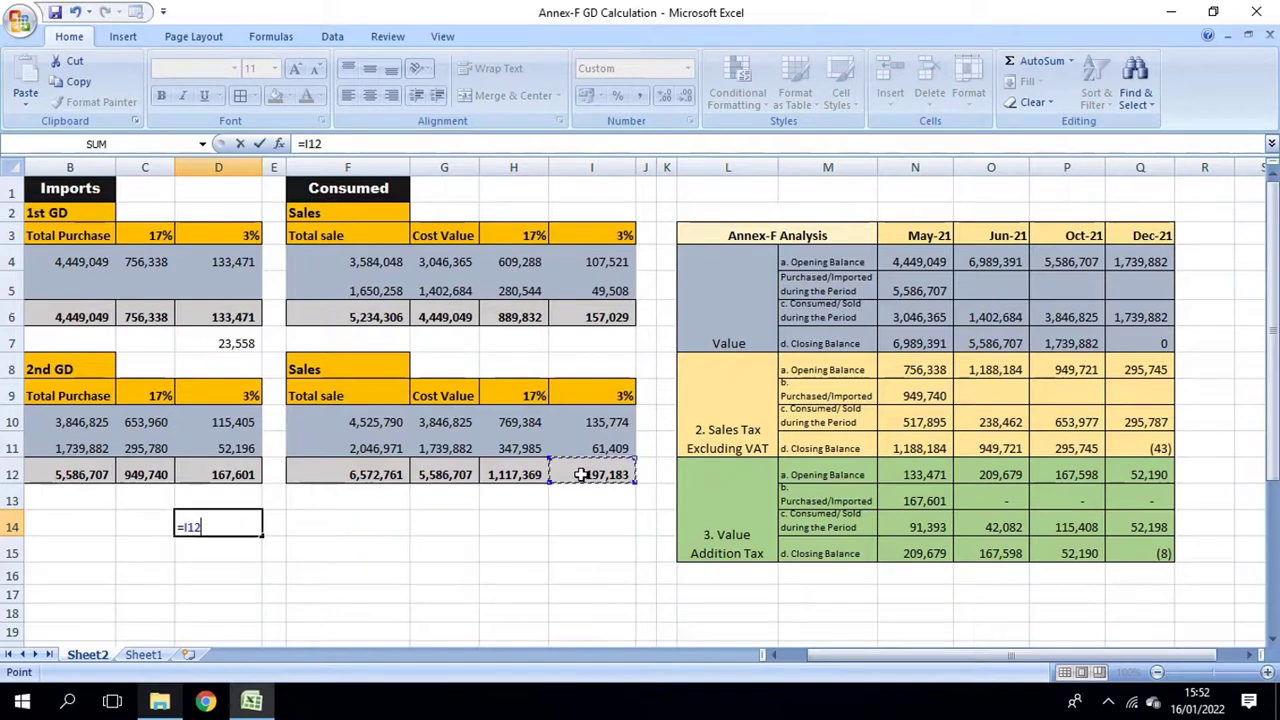
text(-)
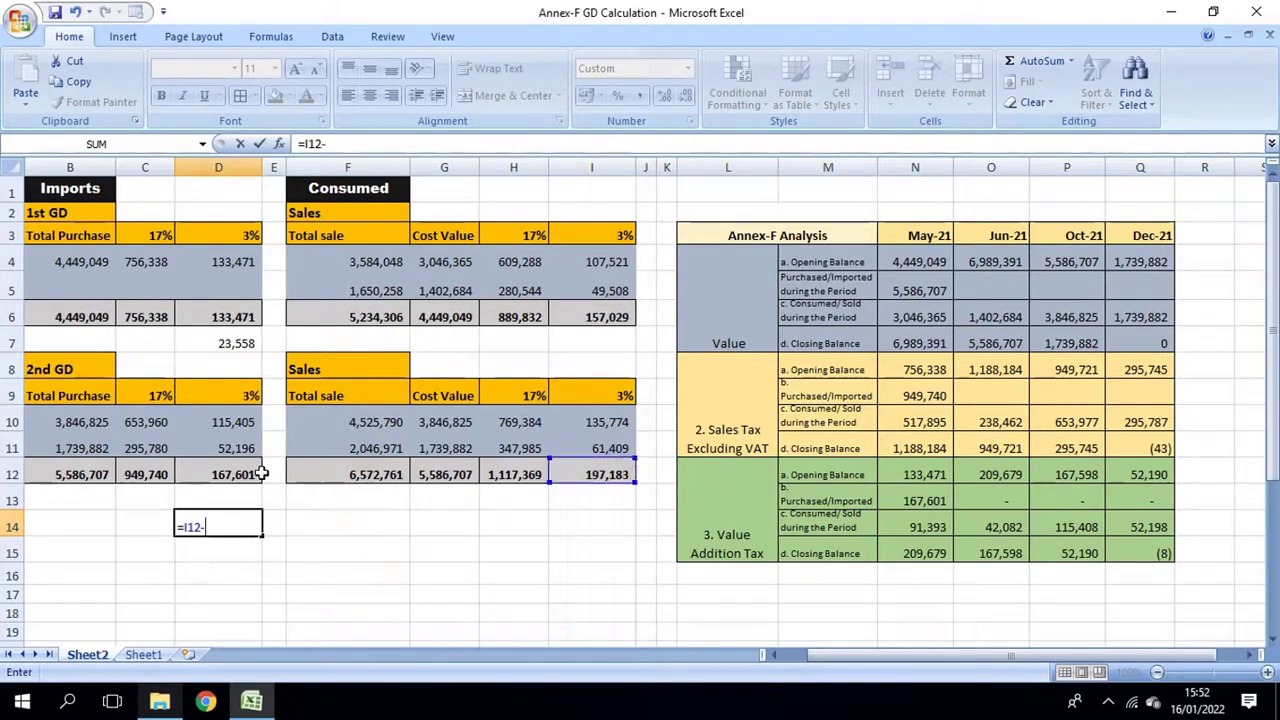
click(247, 467)
key(Return)
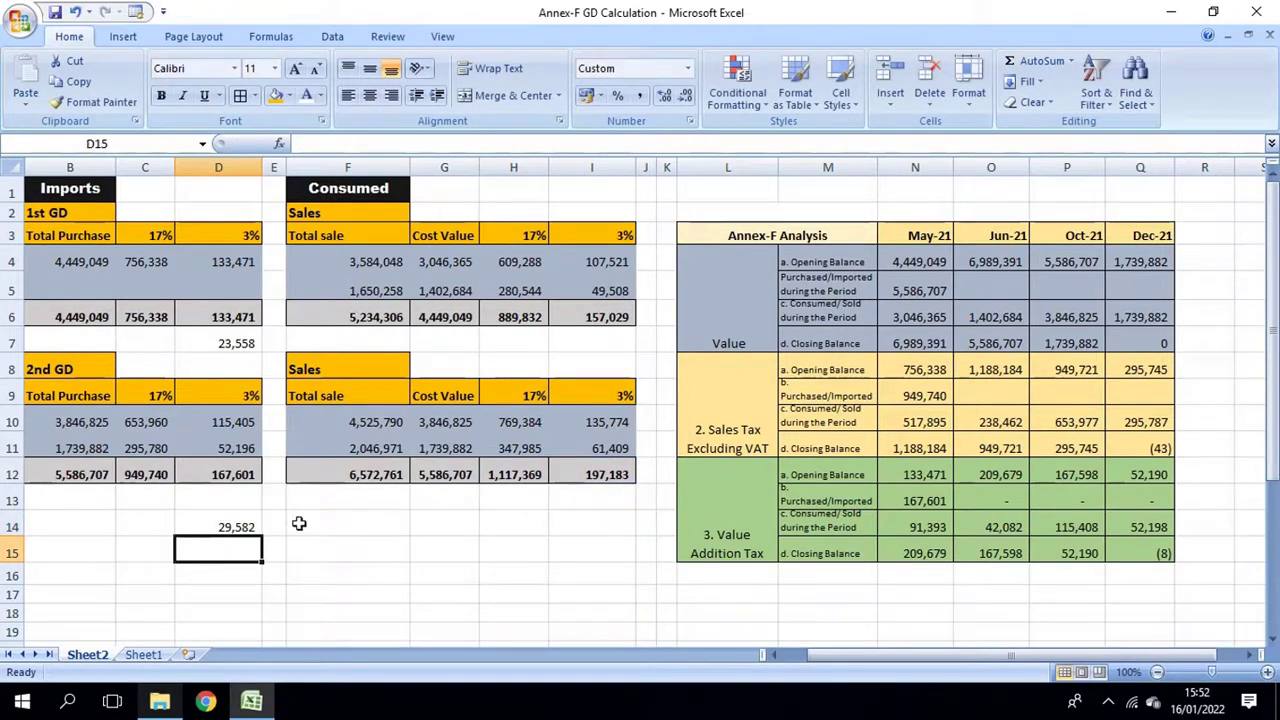
click(244, 522)
ctrl+click(237, 343)
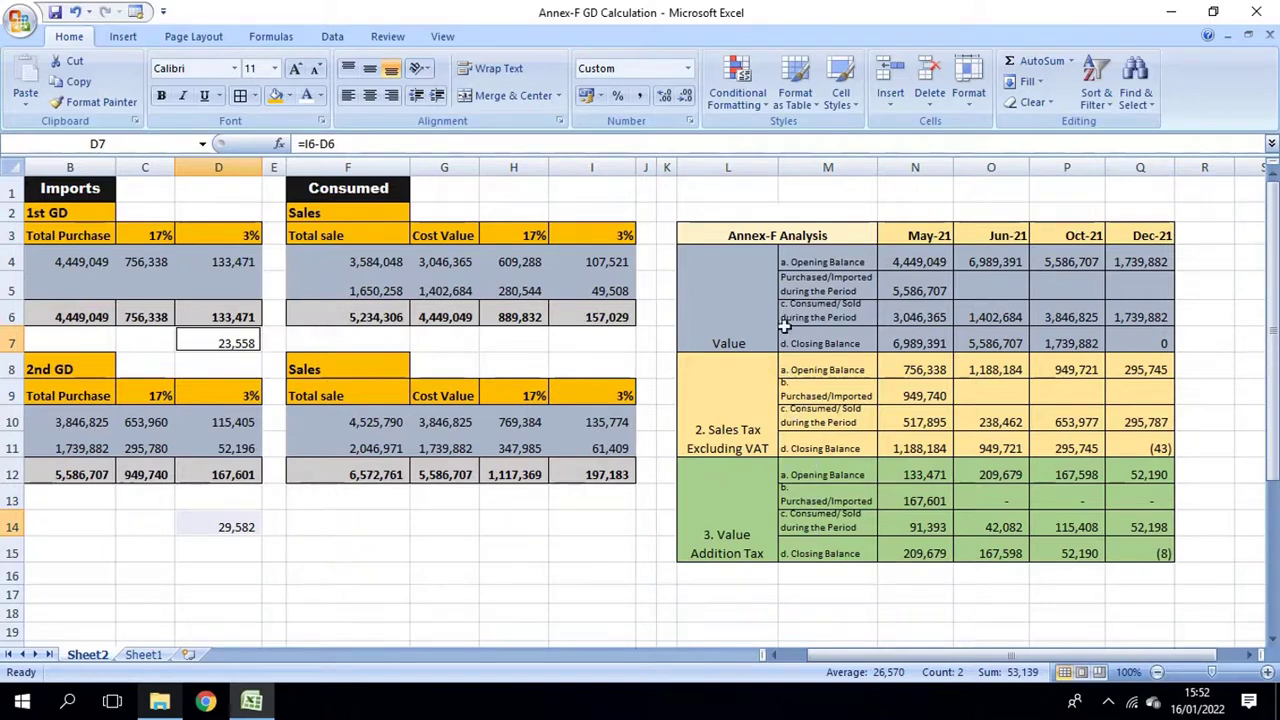
- Review the Annex-F Analysis table and check May-21's opening and purchased values against the 1st and 2nd GD import totals
click(771, 238)
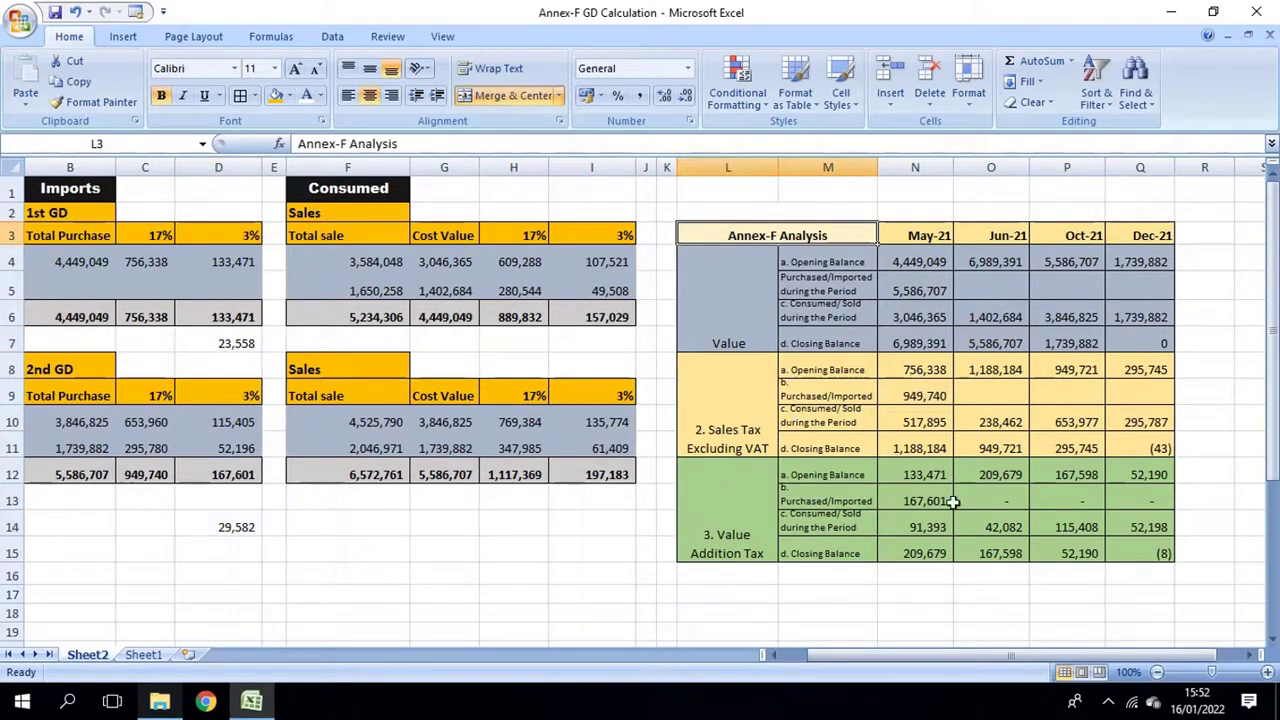
drag(912, 657, 983, 651)
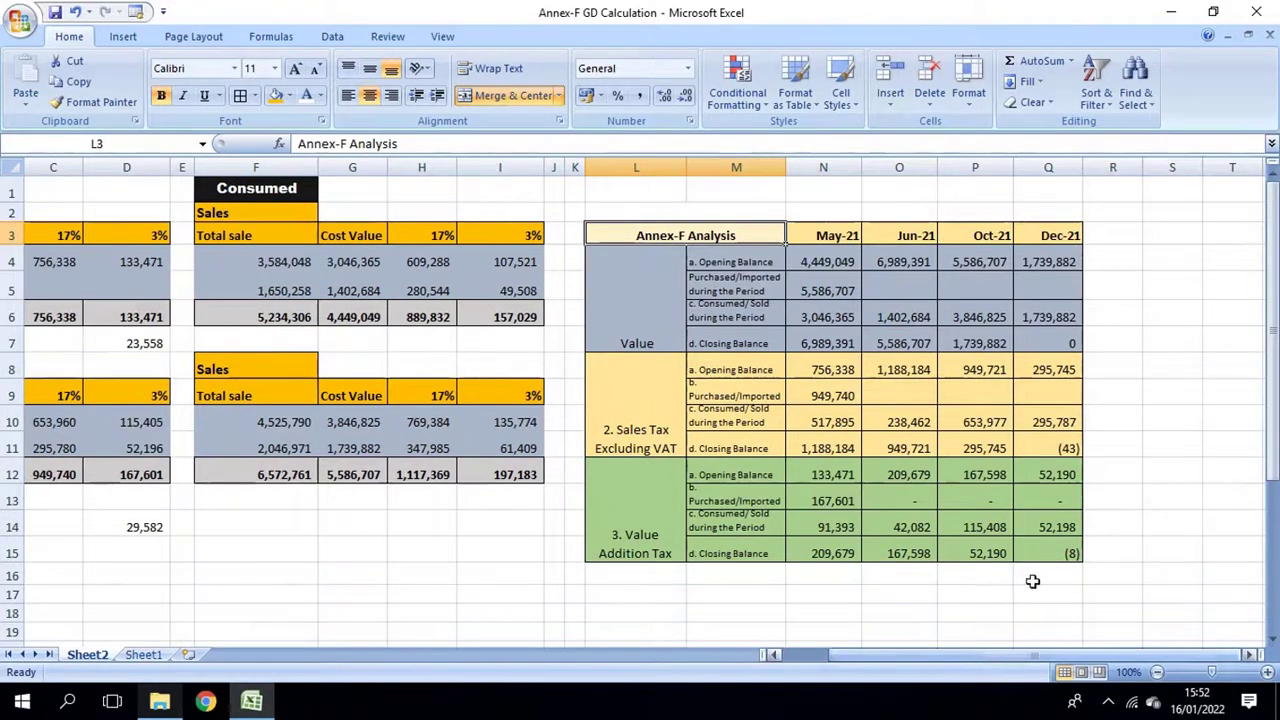
drag(881, 657, 847, 655)
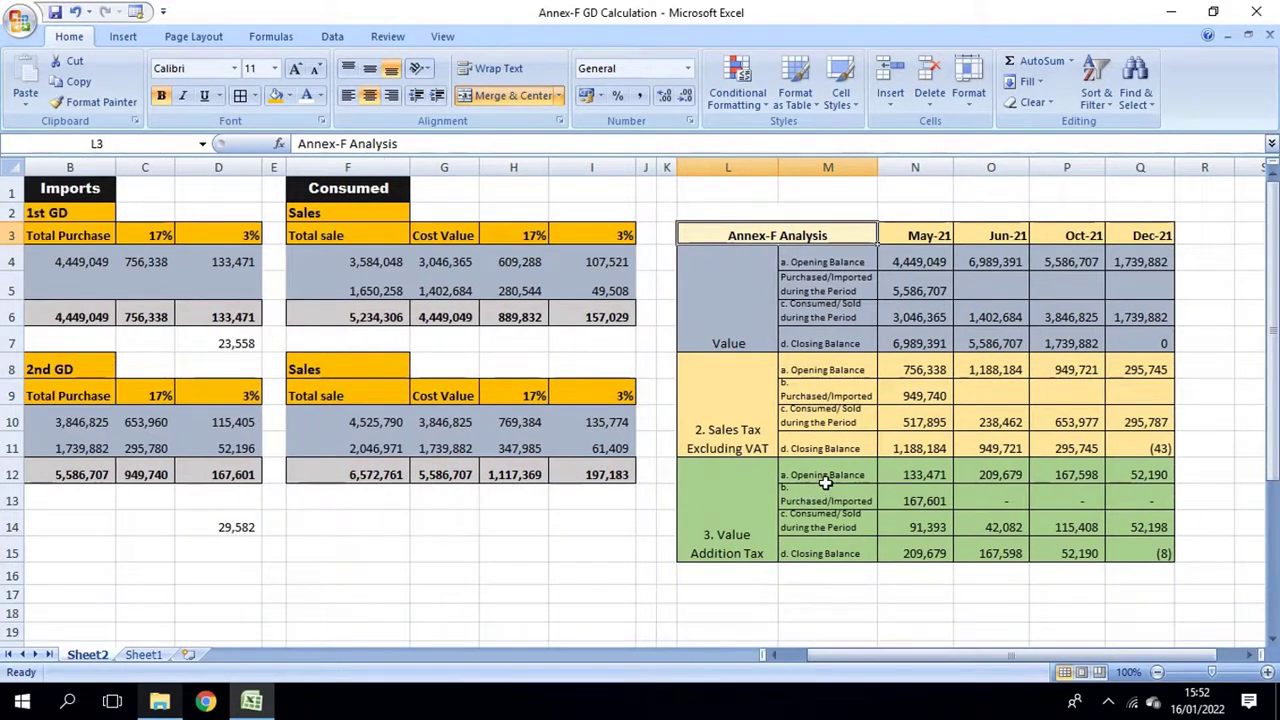
click(920, 235)
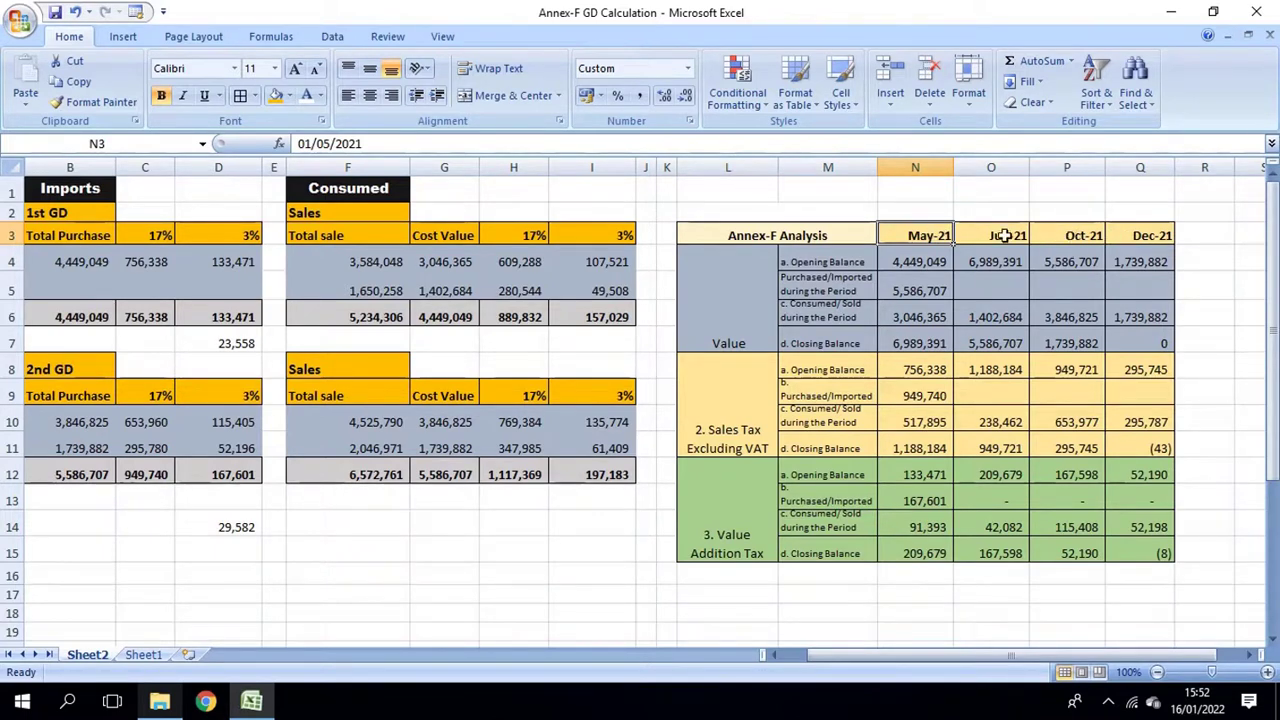
click(903, 261)
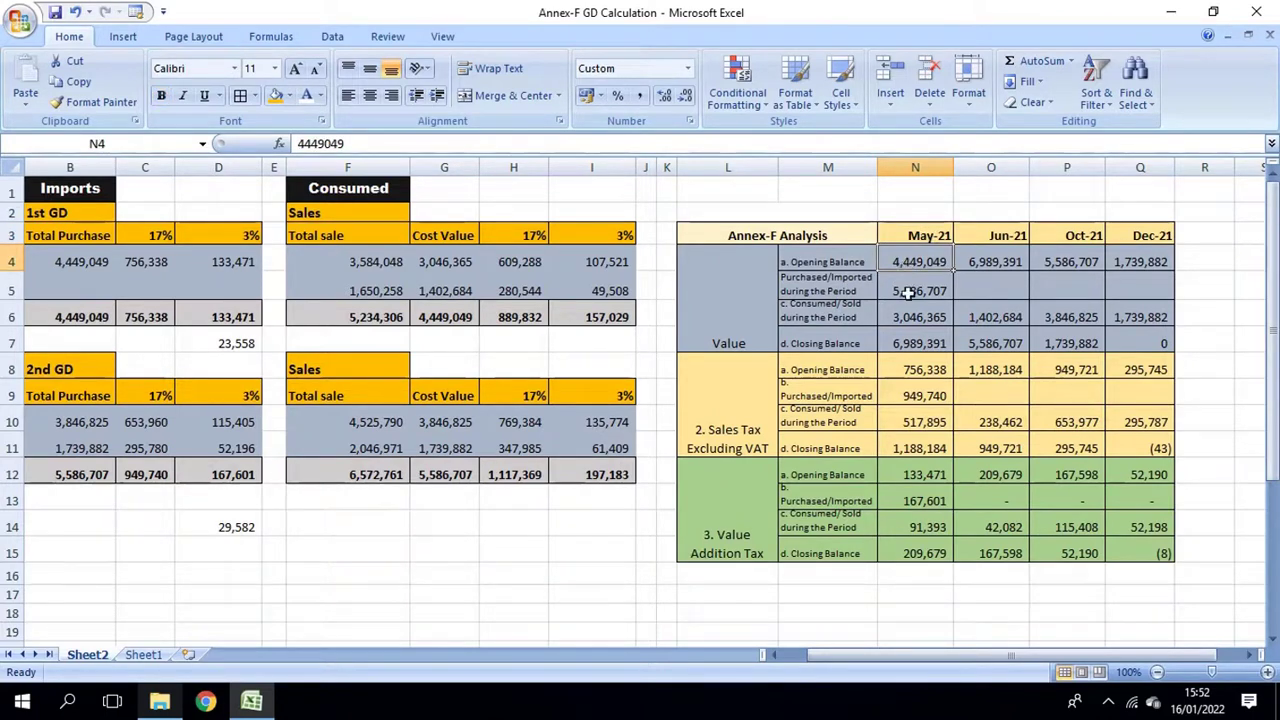
click(908, 291)
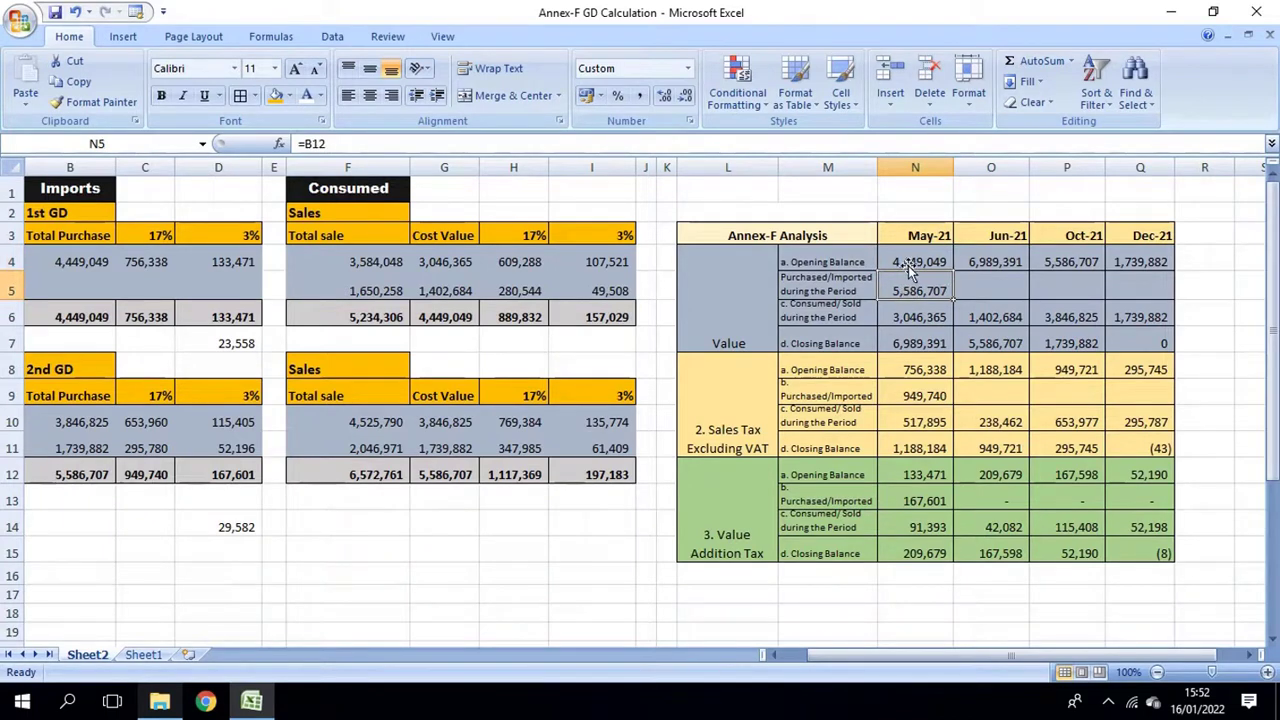
click(905, 263)
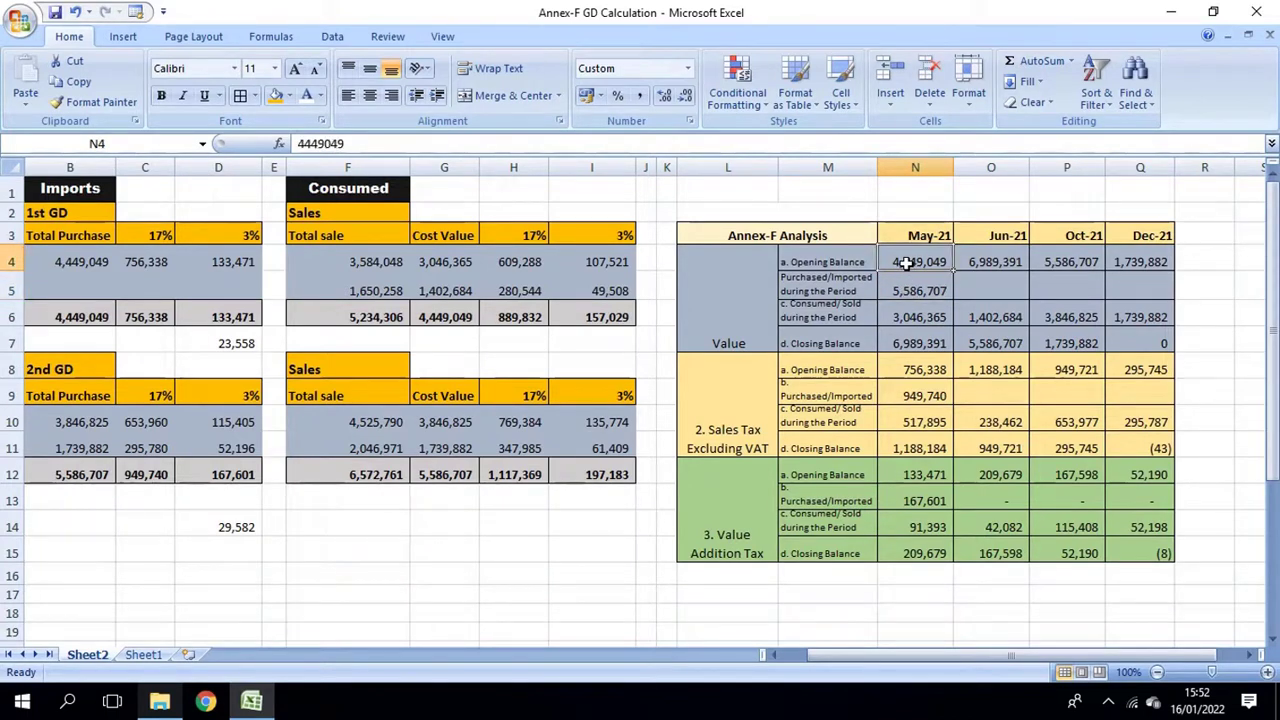
click(66, 260)
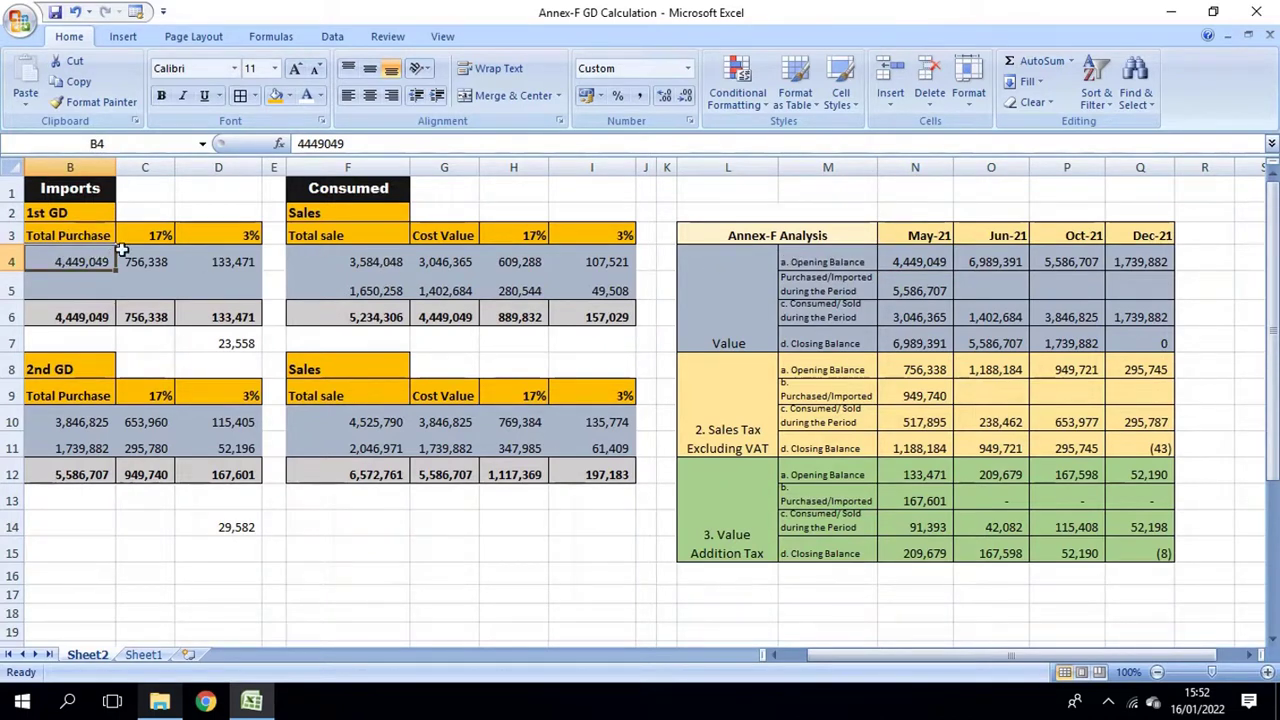
click(917, 261)
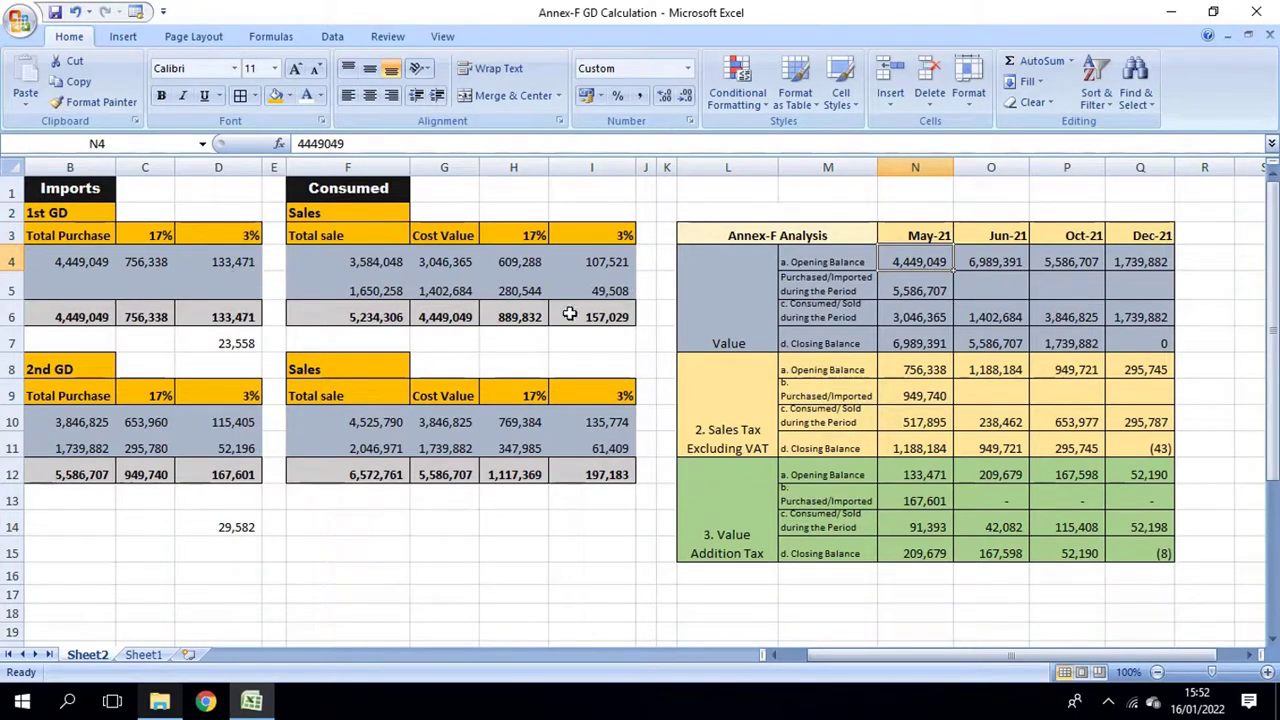
click(95, 470)
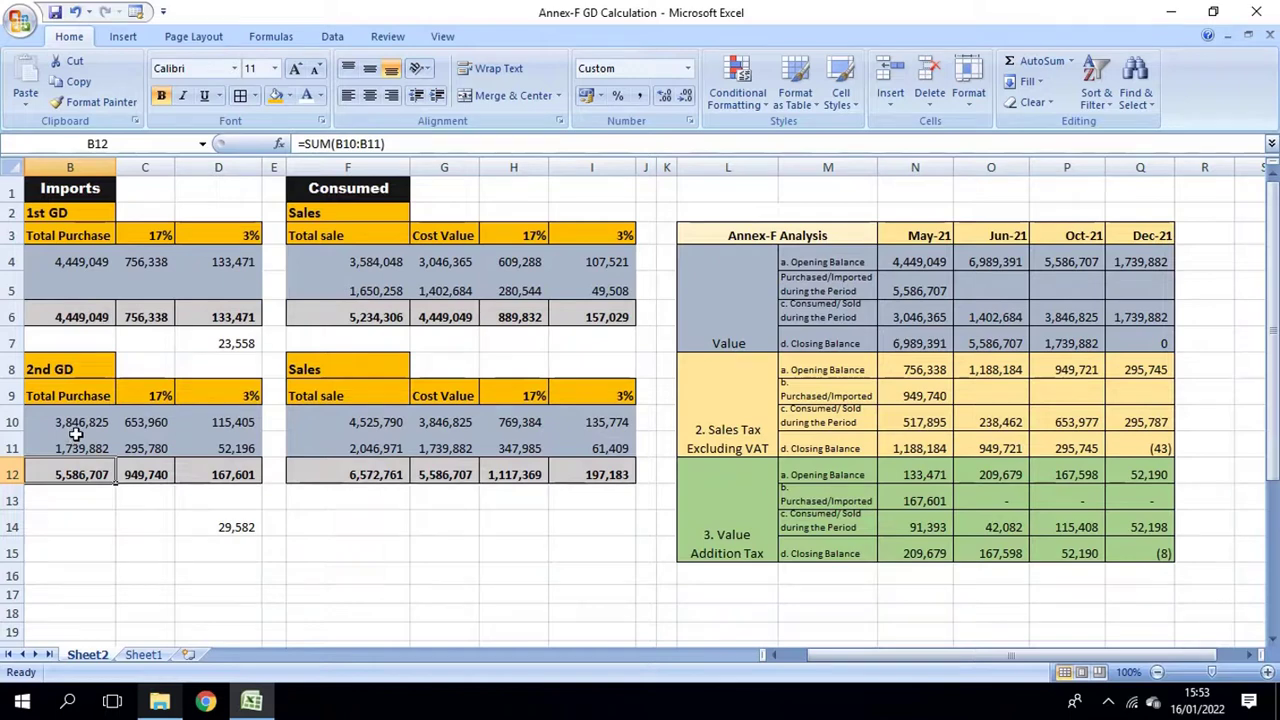
- Trace the May-21 consumed value in N6 back to the first sale's cost value in G4 and inspect its formula
click(919, 317)
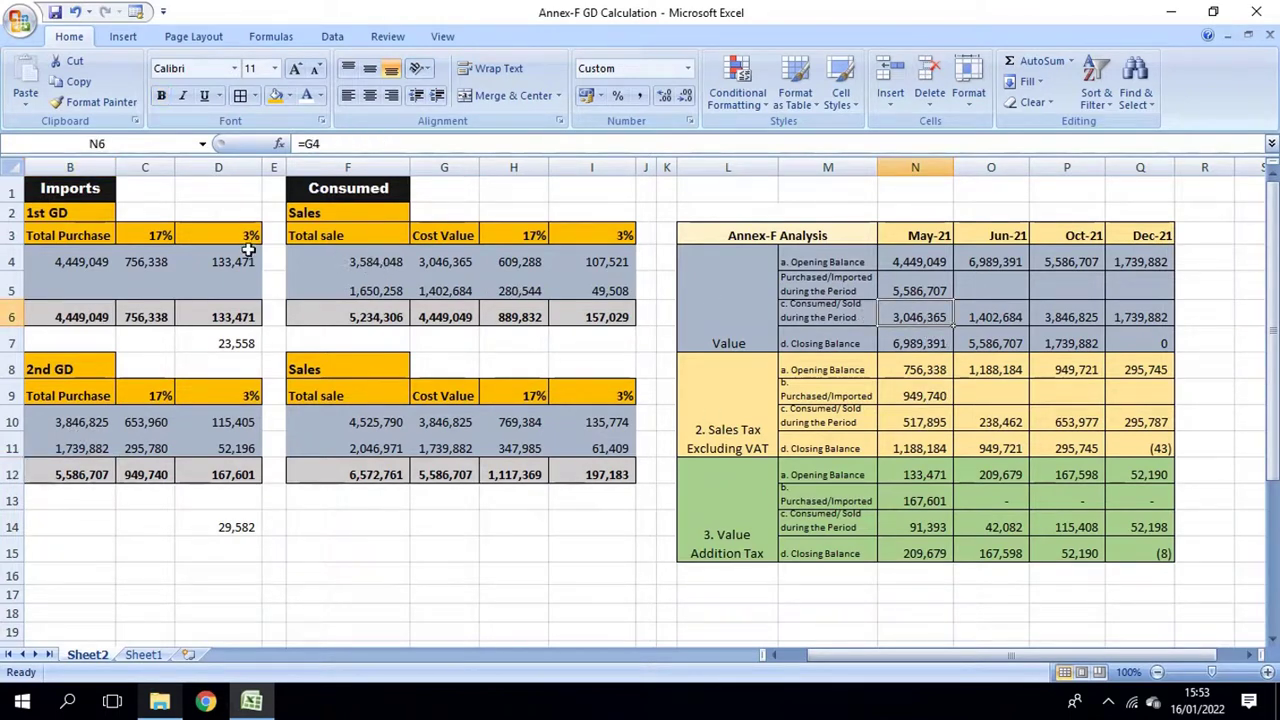
click(453, 266)
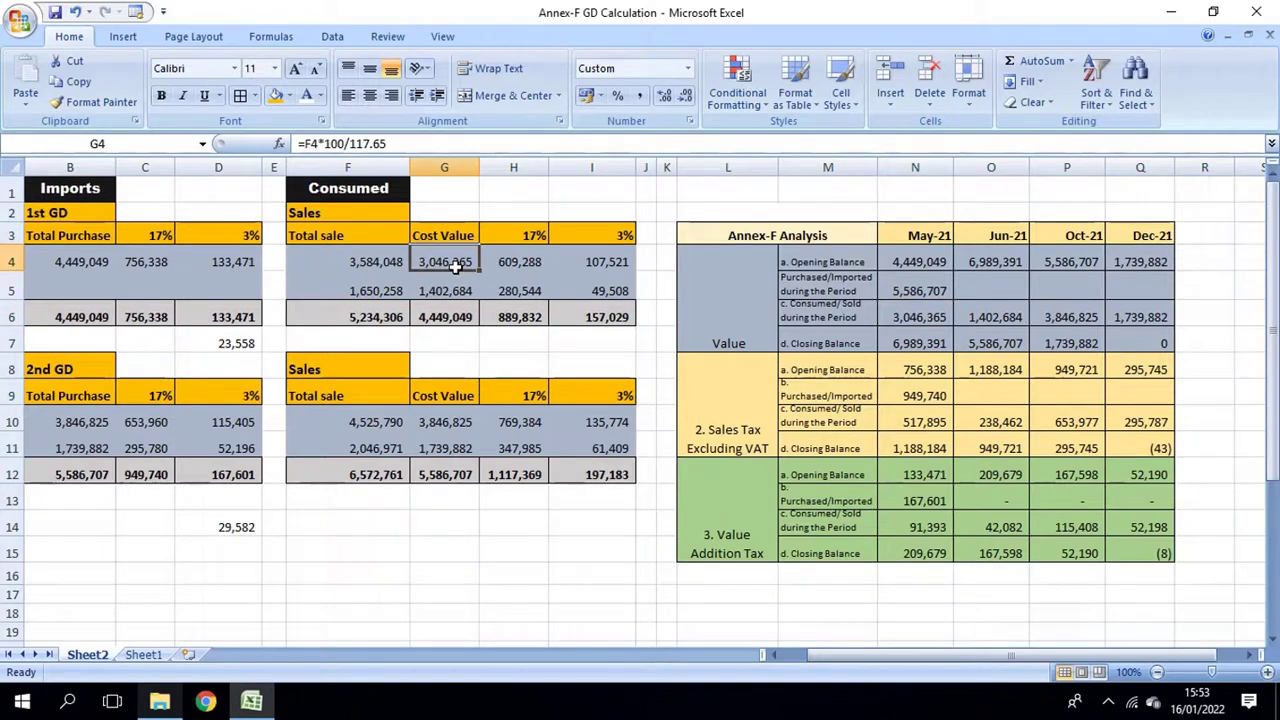
click(919, 317)
double_click(919, 317)
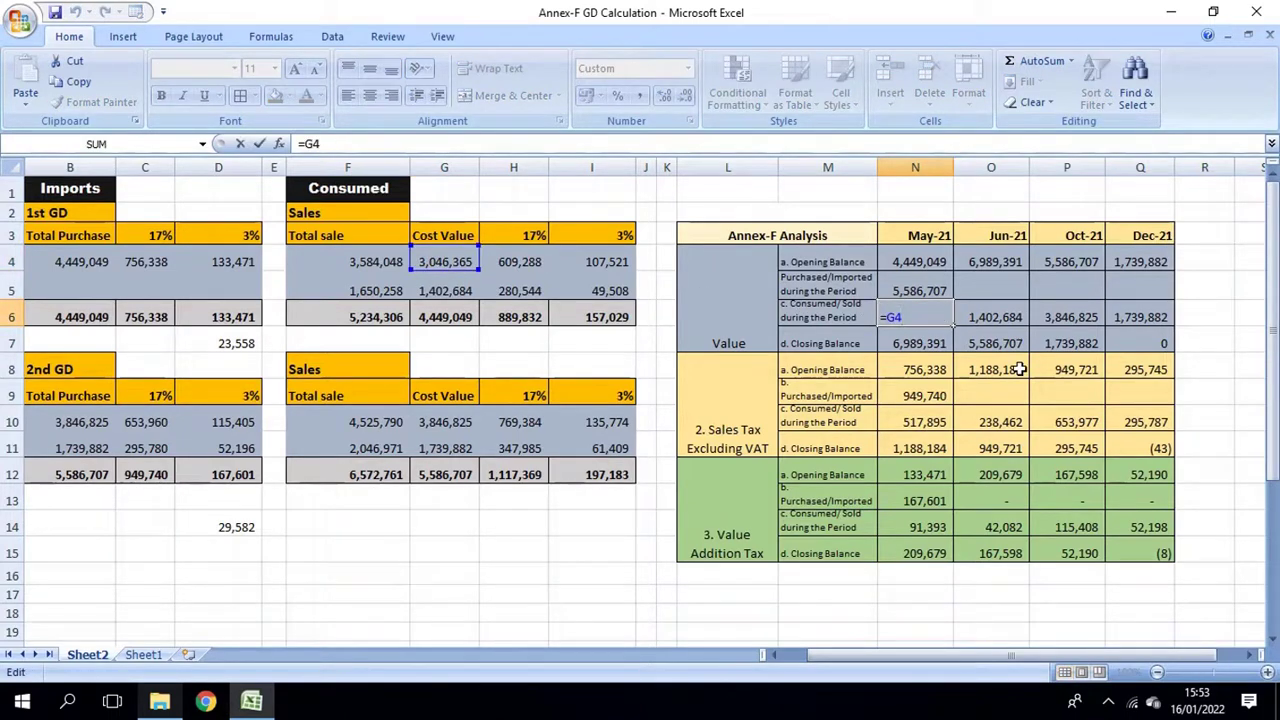
key(Return)
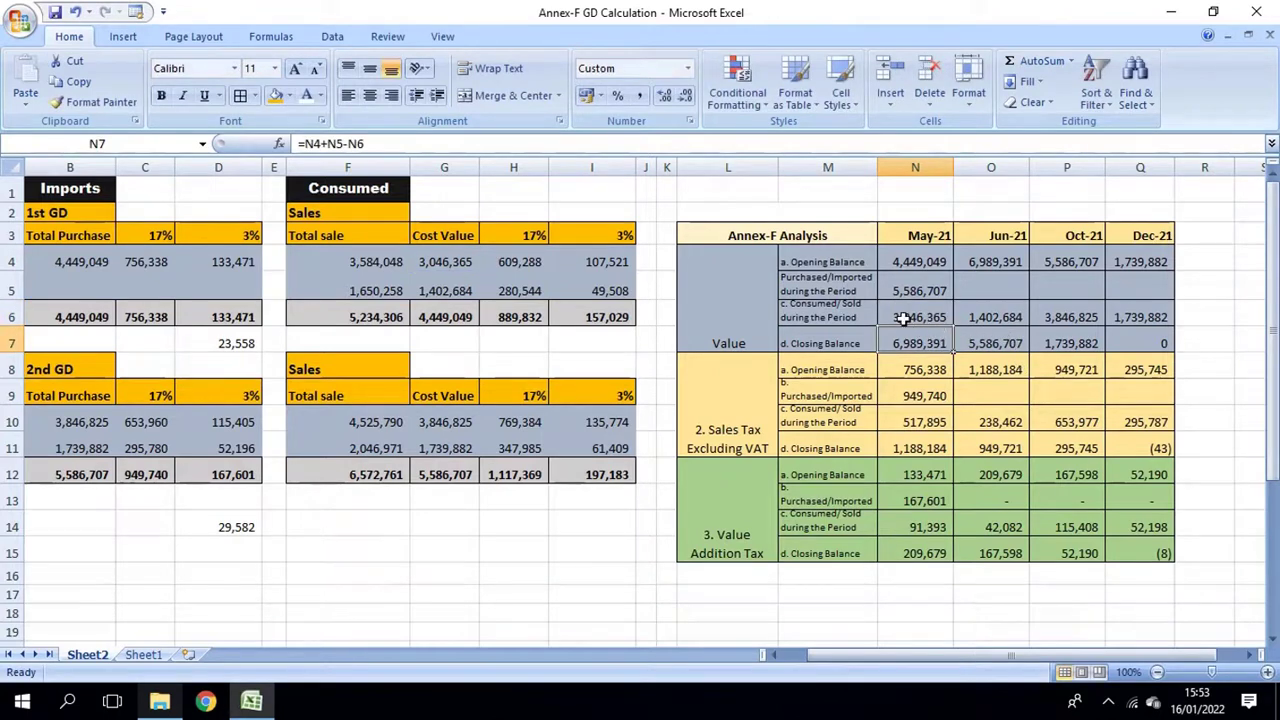
click(903, 317)
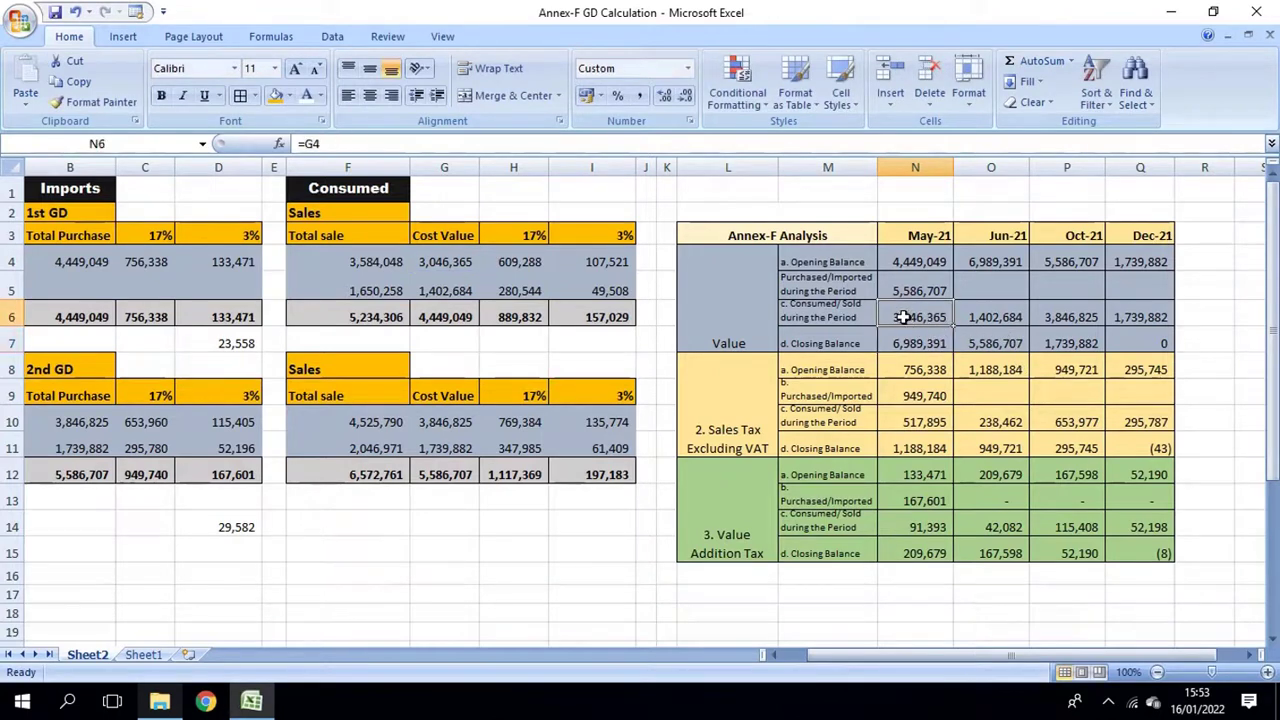
- Compare May-21's purchased value with the 2nd GD purchase total and check the sum of N4:N5
click(922, 261)
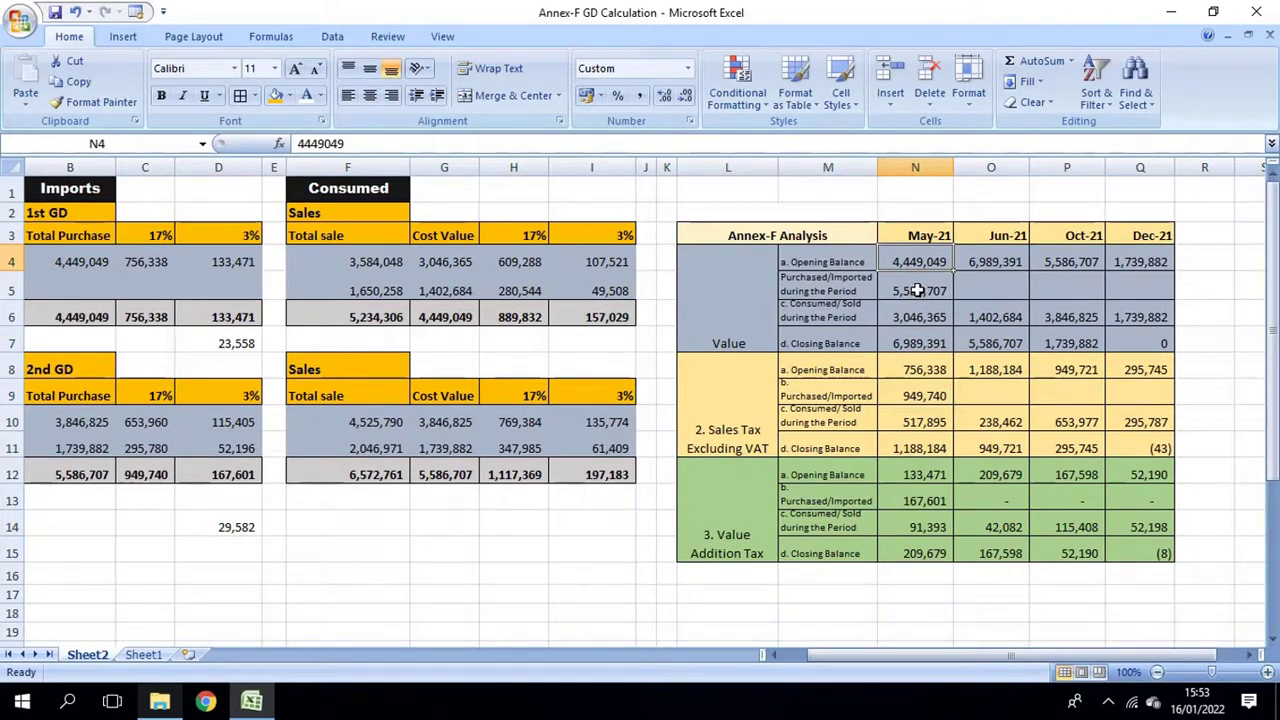
click(916, 290)
click(68, 472)
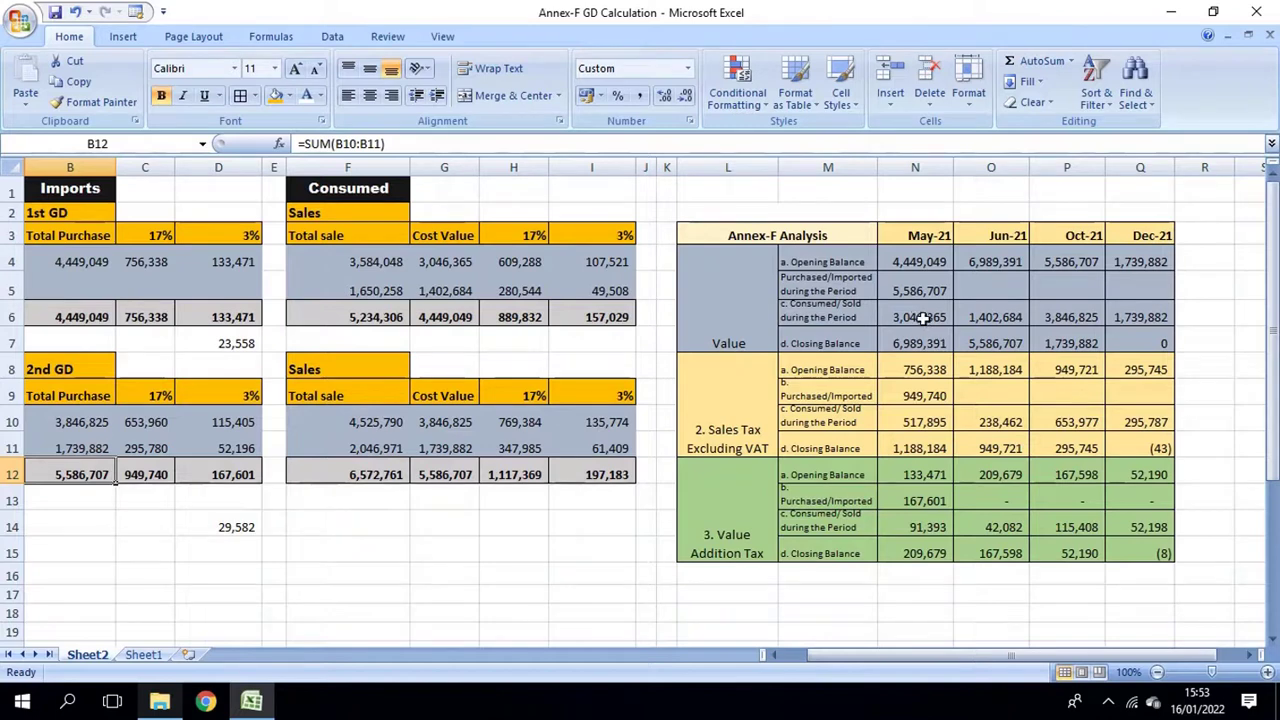
drag(921, 264, 921, 284)
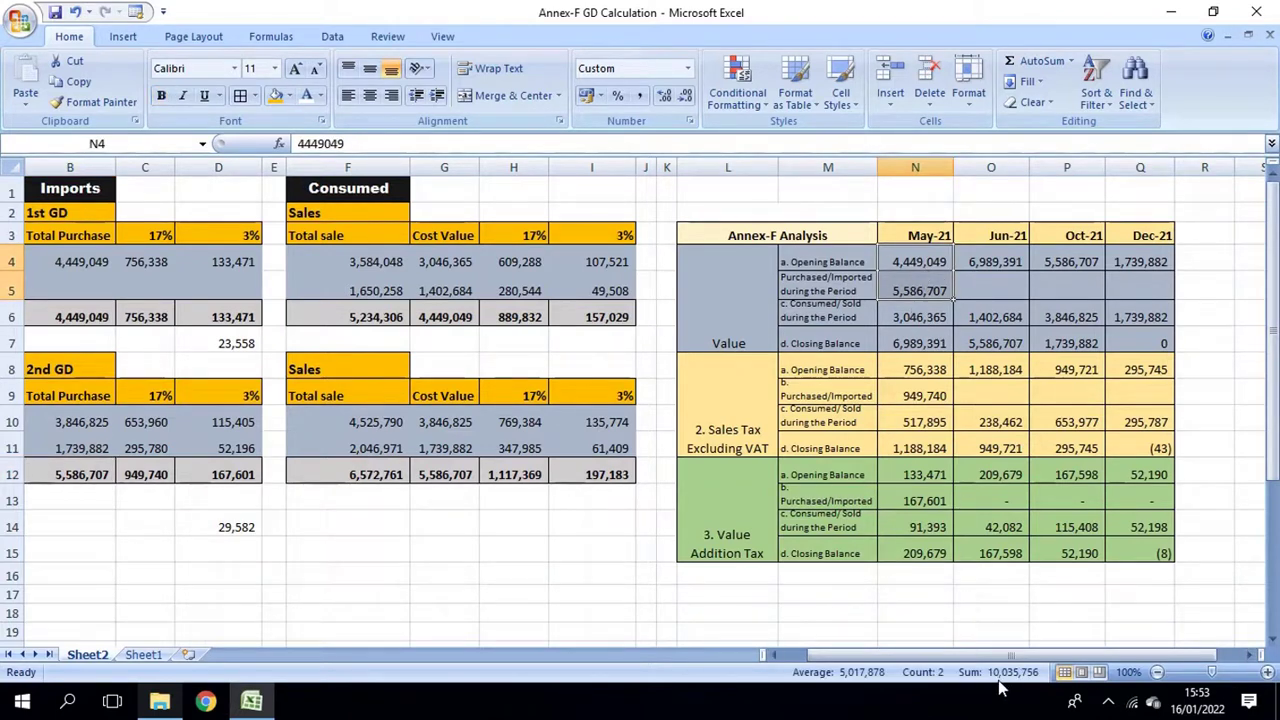
- Add the 1st and 2nd GD purchase totals in cell B14 with the formula =B6+B12
click(52, 314)
click(46, 526)
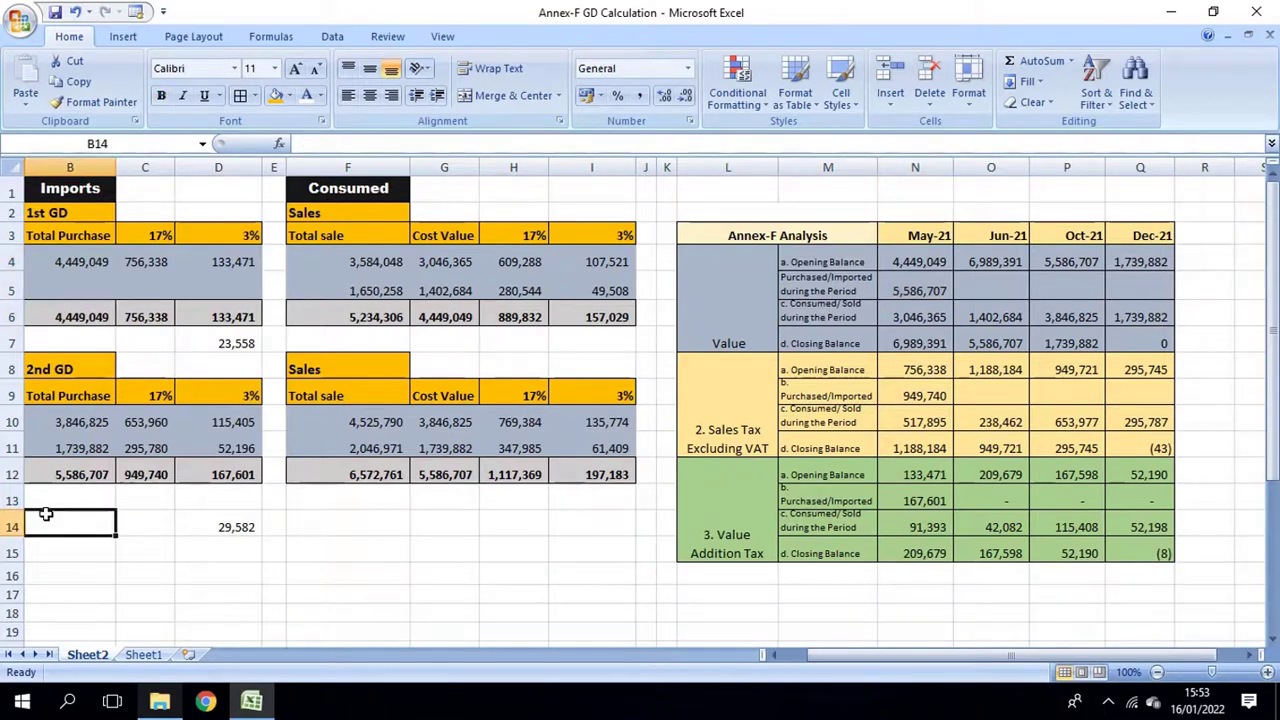
text(=)
click(78, 317)
text(+)
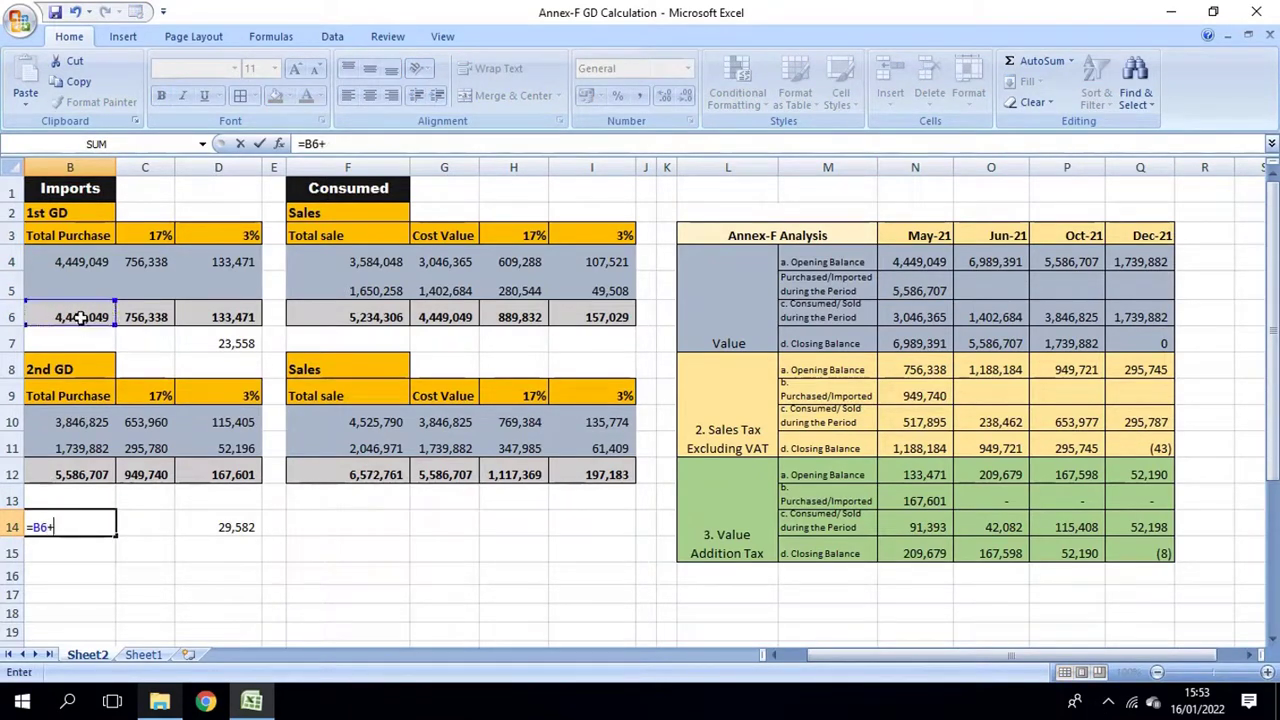
click(83, 476)
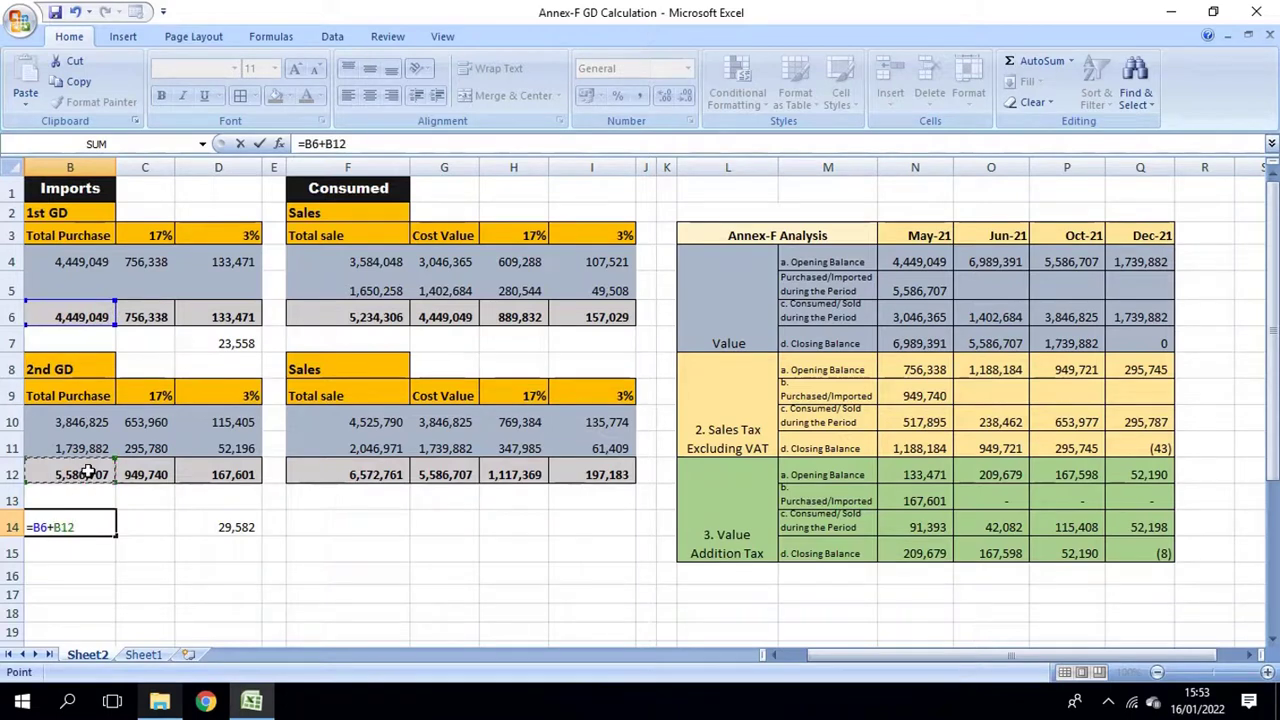
key(Return)
click(62, 526)
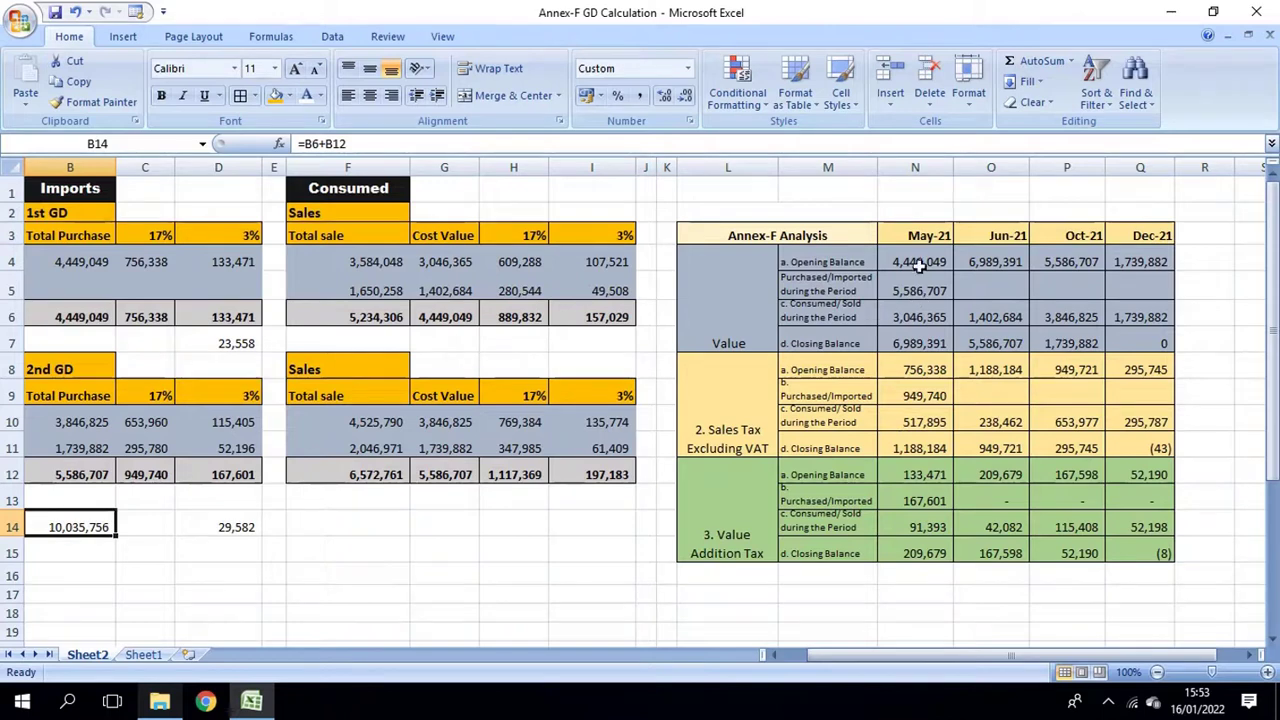
- Add May-21's opening and purchased values in cell N17 with =N4+N5, and compare the result with B14
drag(920, 264, 918, 292)
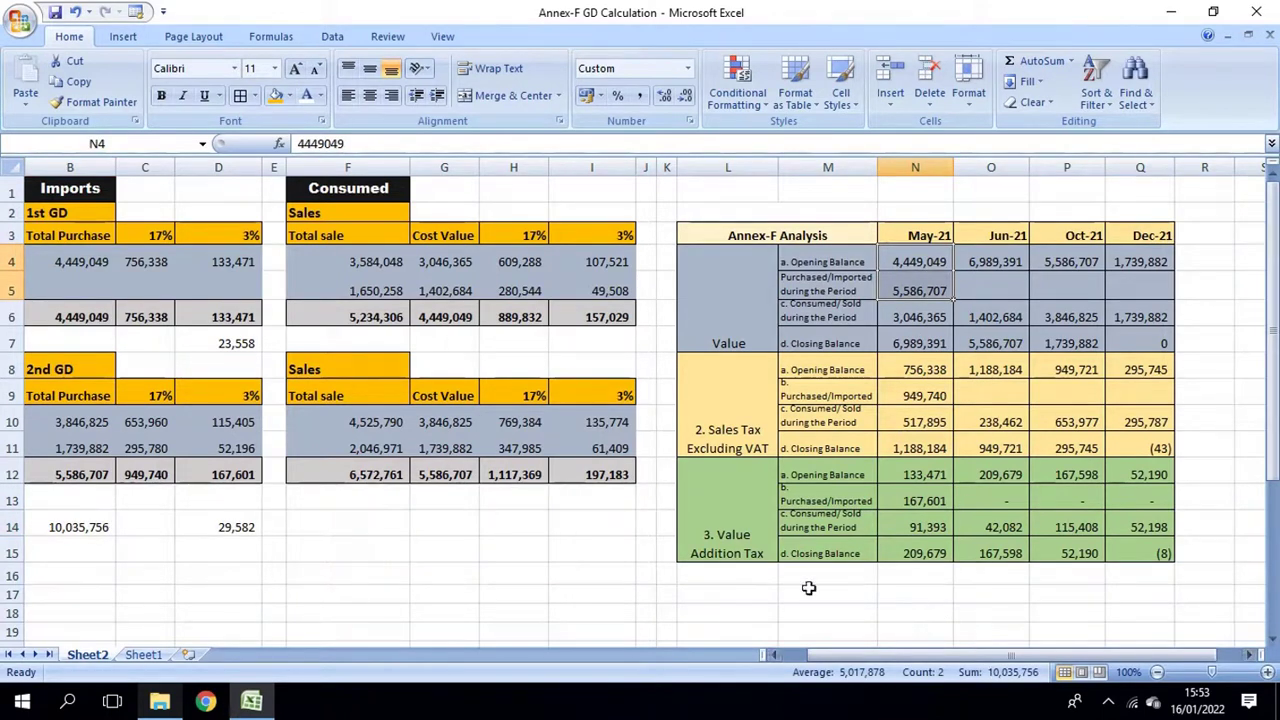
click(887, 593)
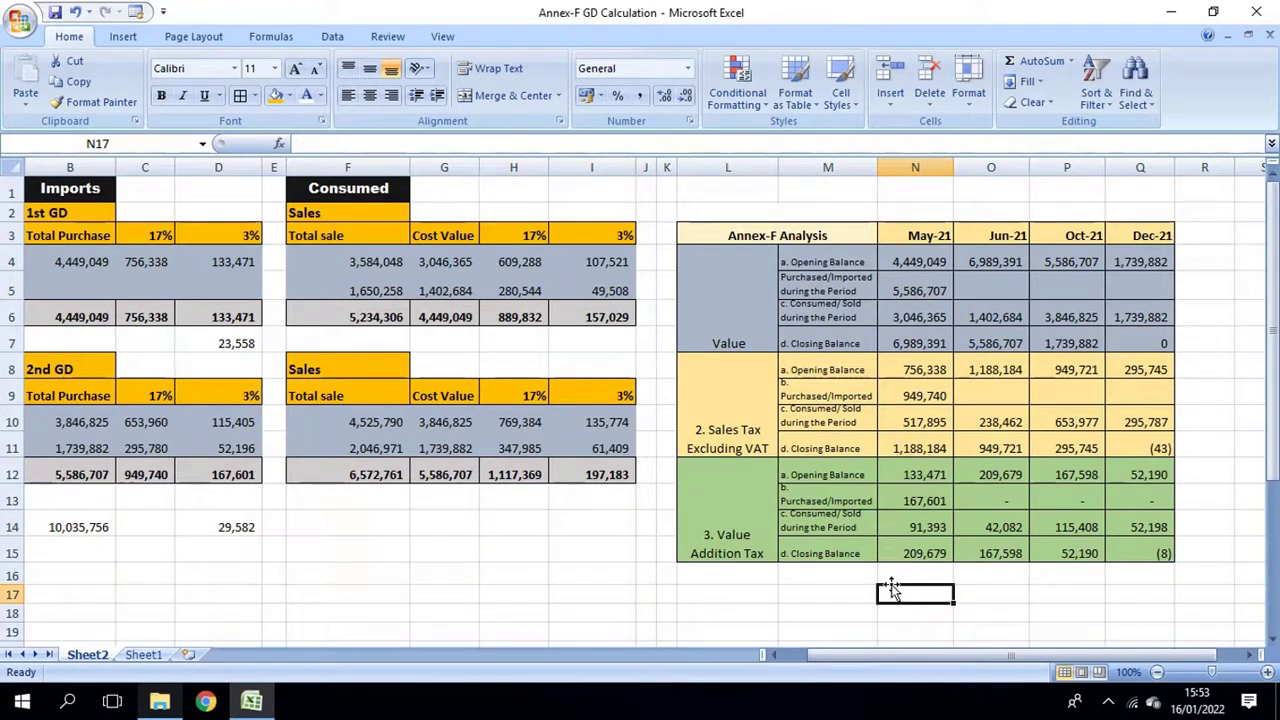
text(=)
click(910, 263)
text(+)
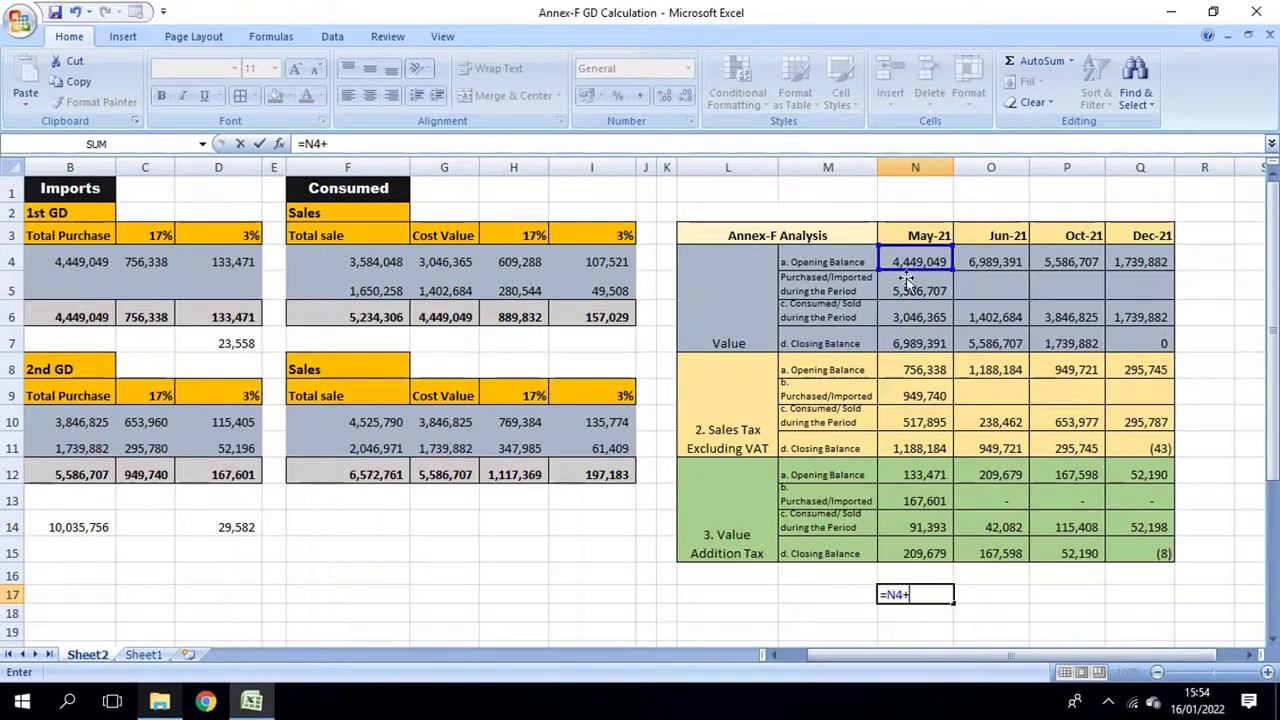
click(909, 289)
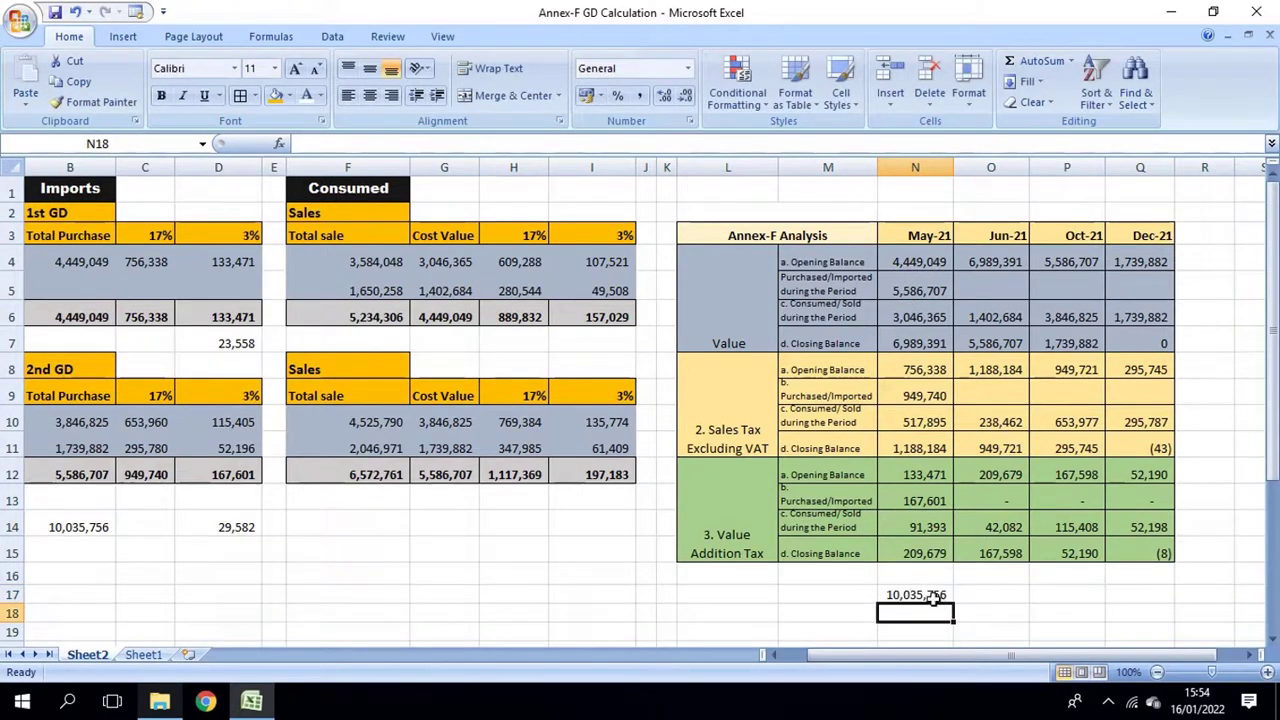
click(95, 531)
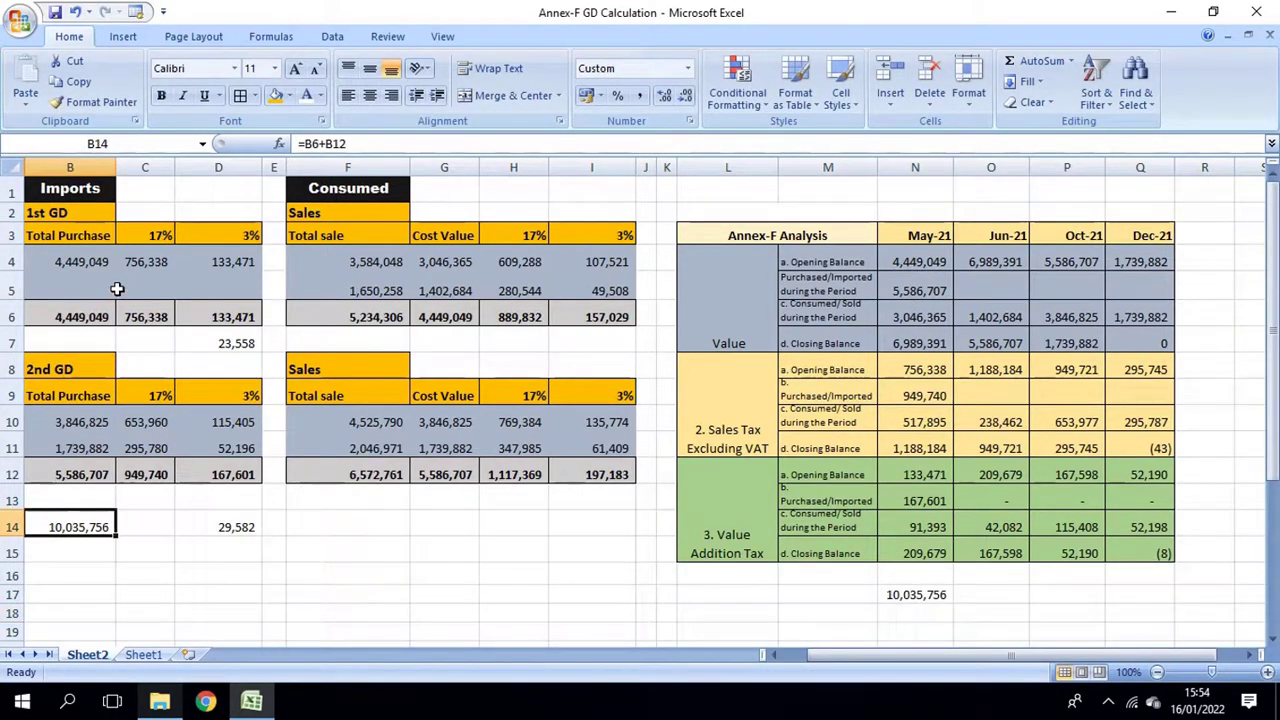
click(918, 597)
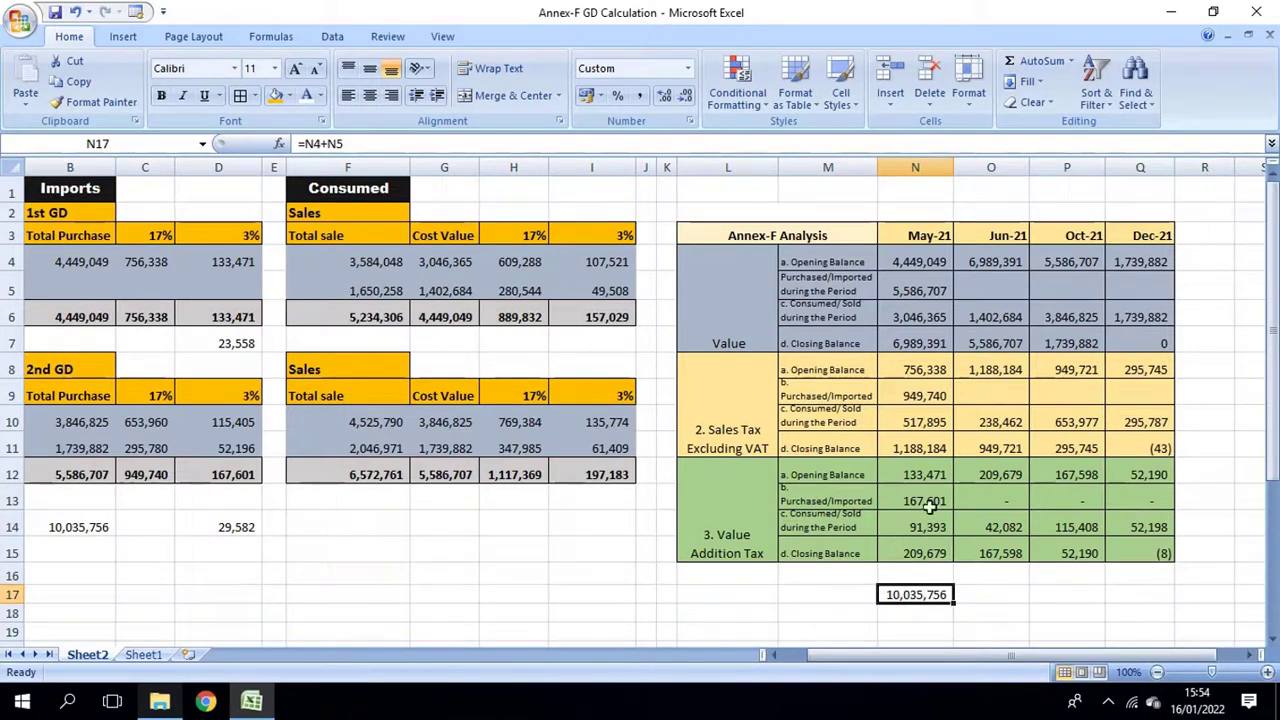
- Examine how May-21's closing balance in N7 is derived from the opening, purchased and consumed values
click(910, 316)
click(443, 258)
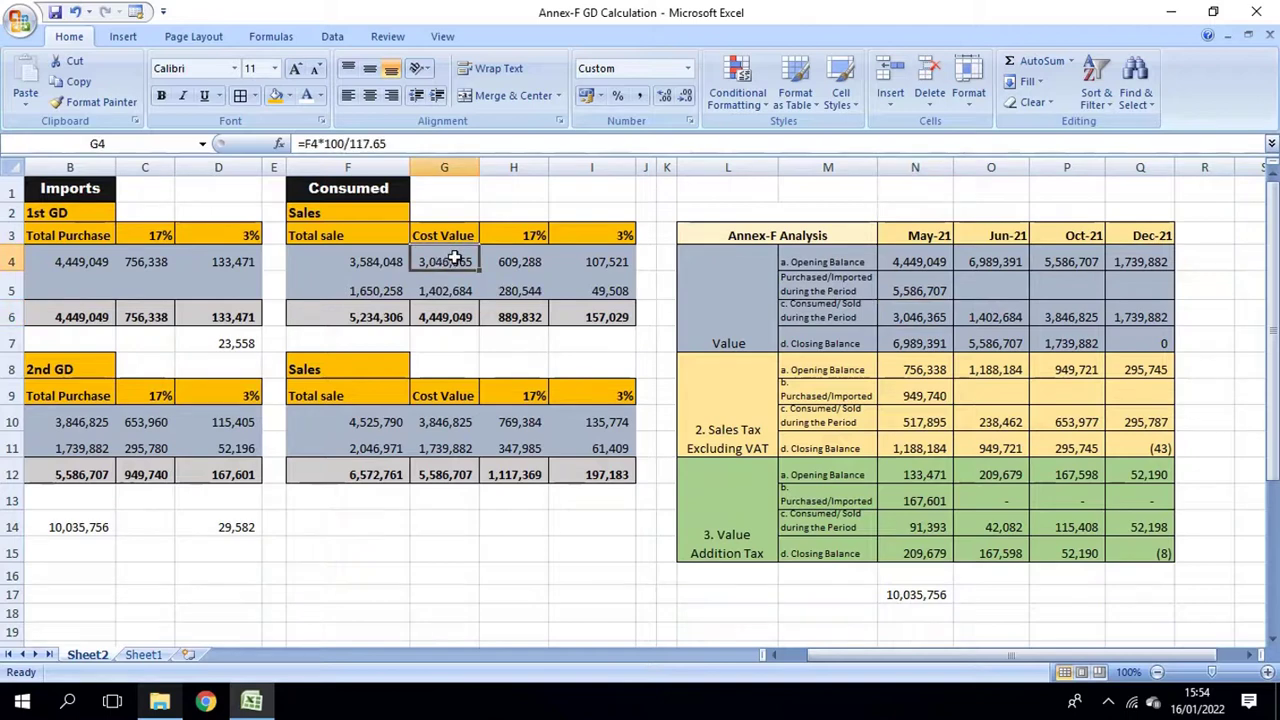
double_click(928, 340)
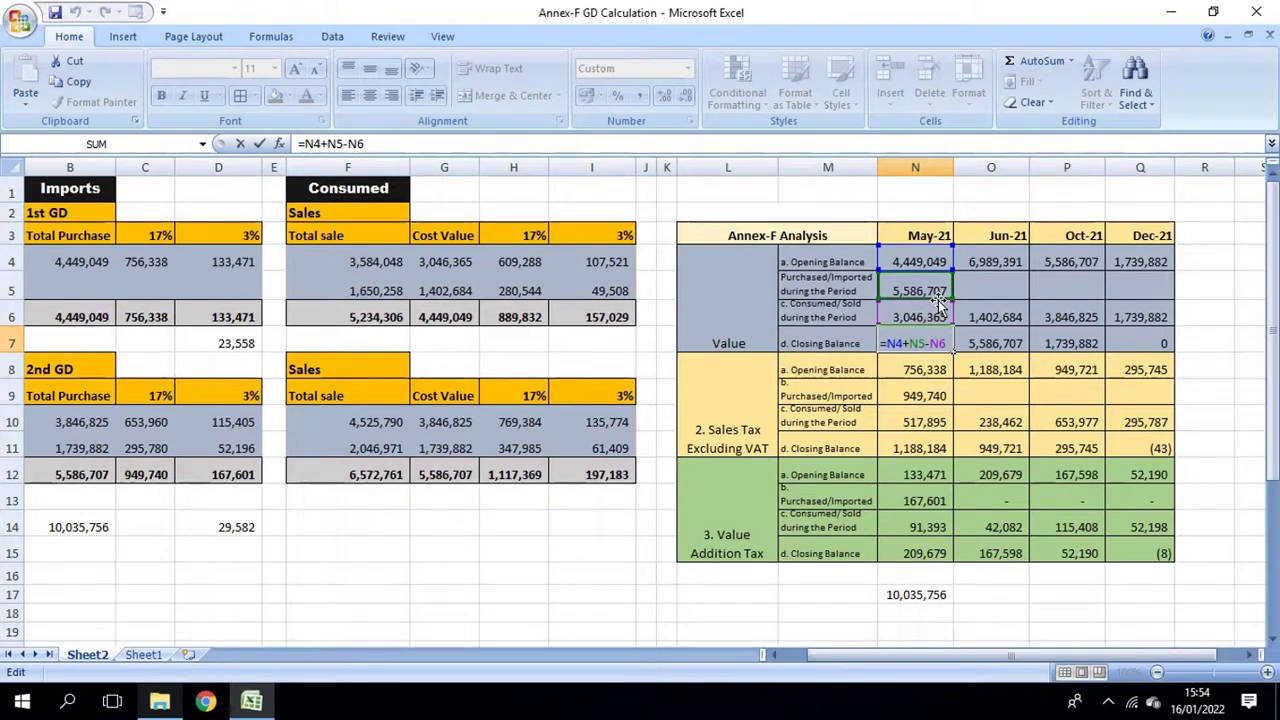
key(Escape)
click(930, 262)
drag(930, 262, 933, 288)
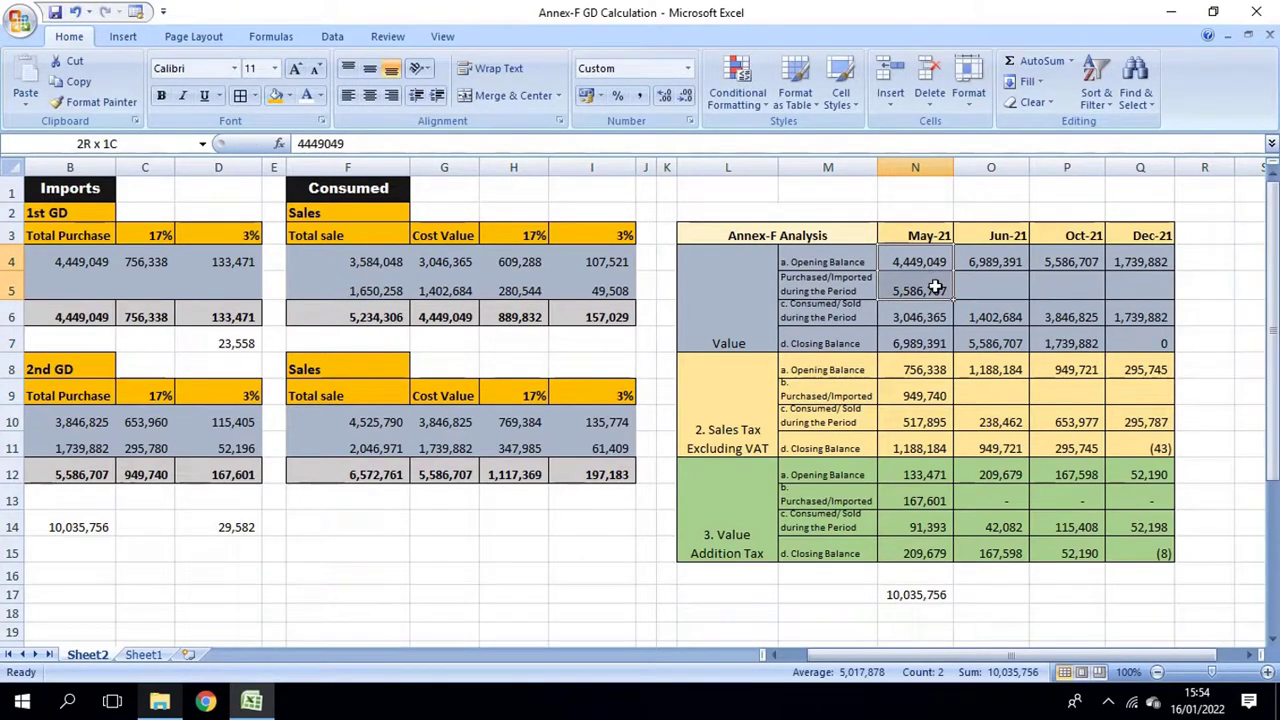
click(926, 314)
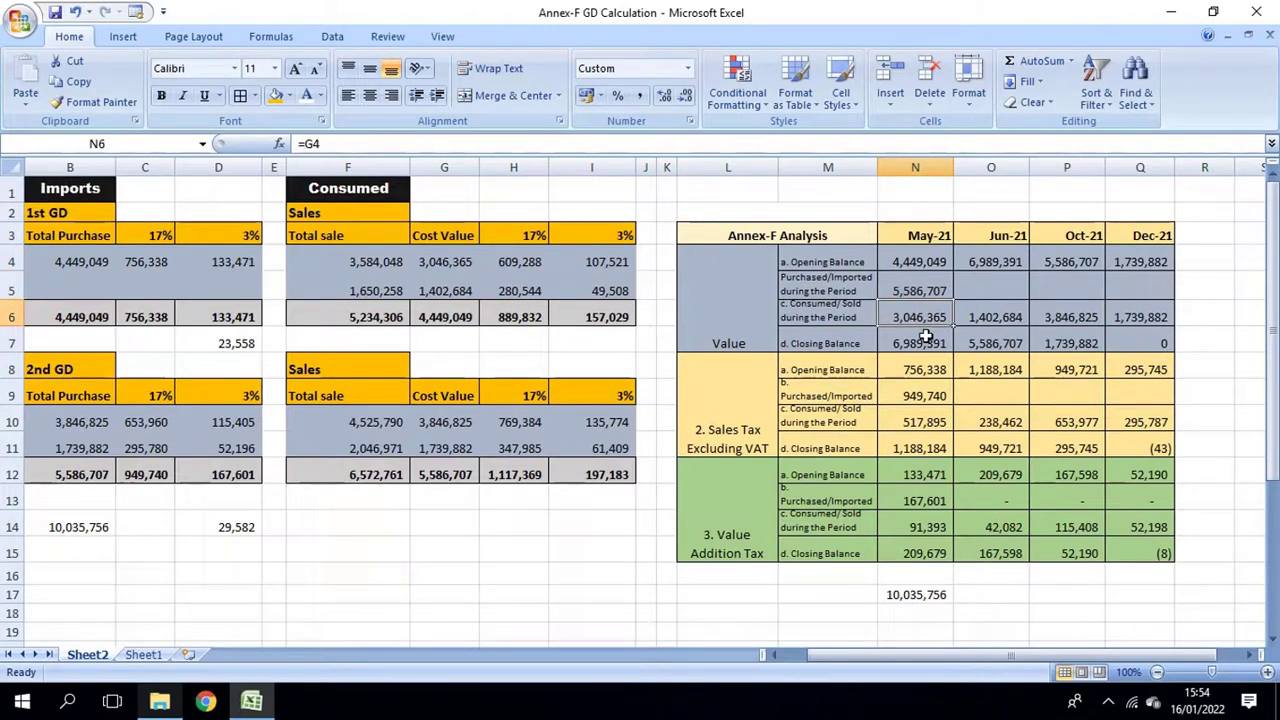
double_click(928, 343)
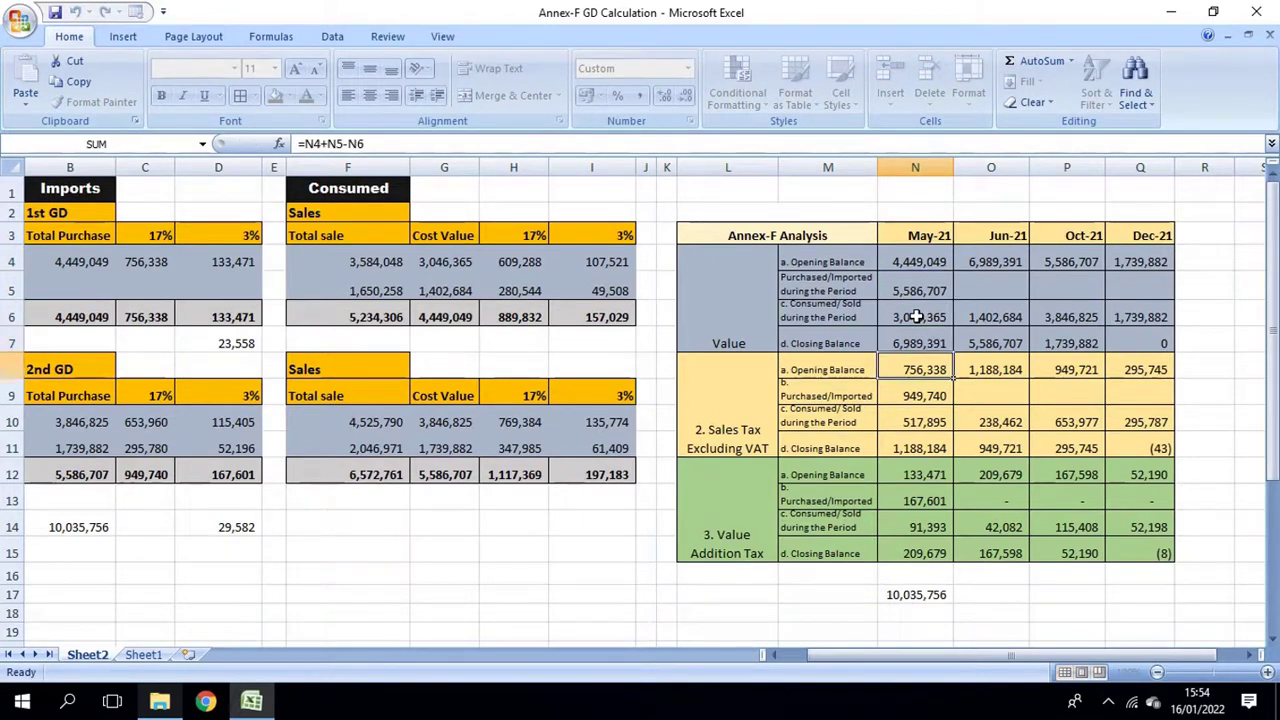
key(Return)
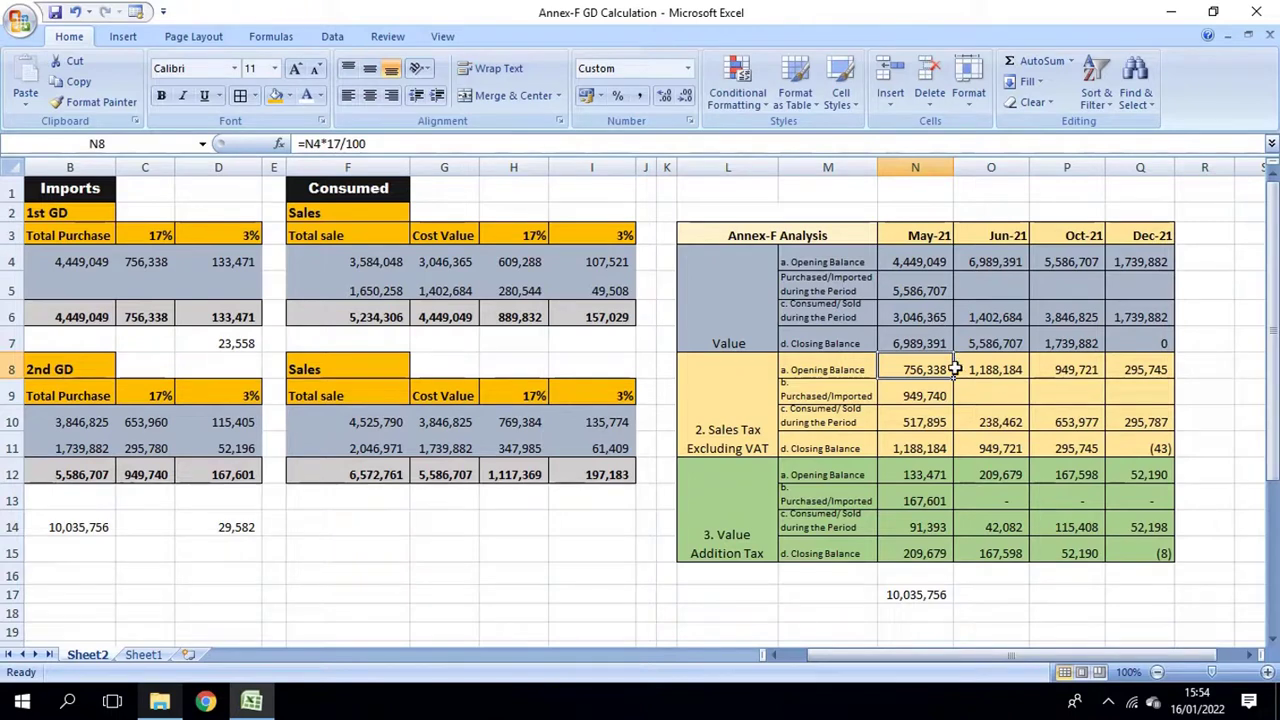
- Compare the Value rows of the Annex-F Analysis with the purchase, sale, cost value and 17% columns of both GDs
drag(750, 306, 1077, 316)
drag(58, 232, 20, 428)
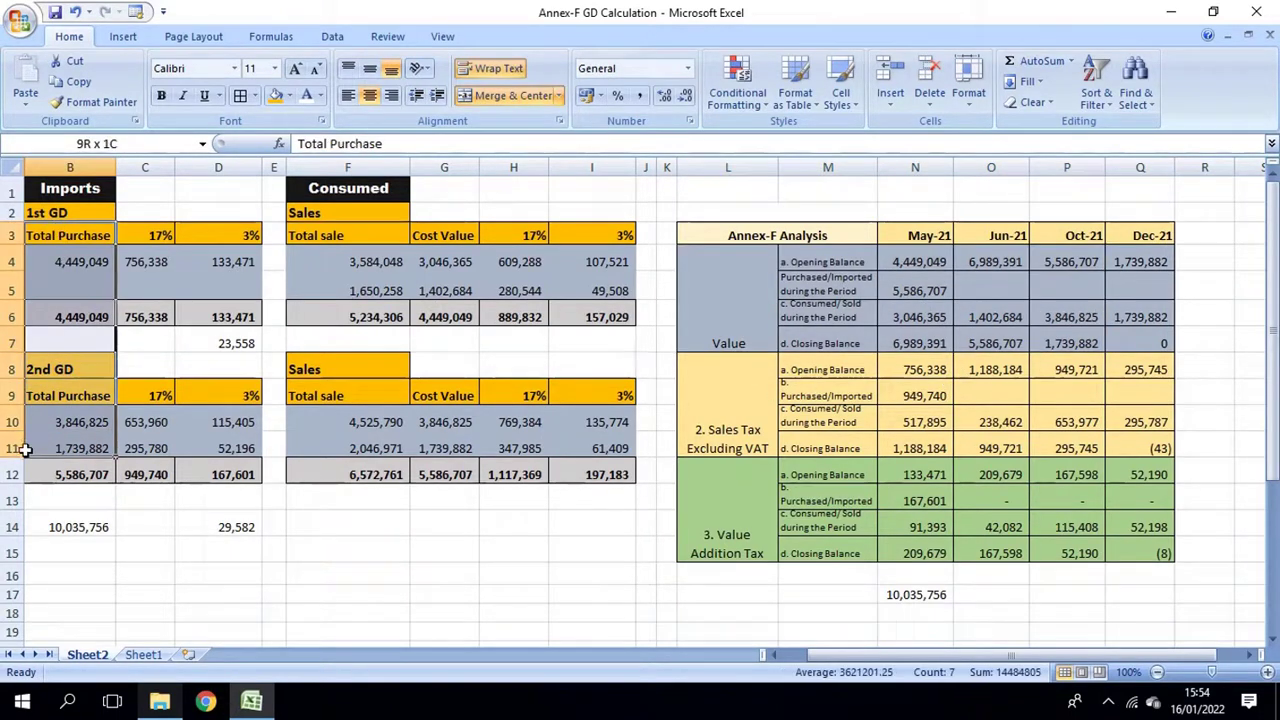
drag(297, 240, 352, 476)
drag(445, 262, 445, 476)
drag(82, 258, 63, 474)
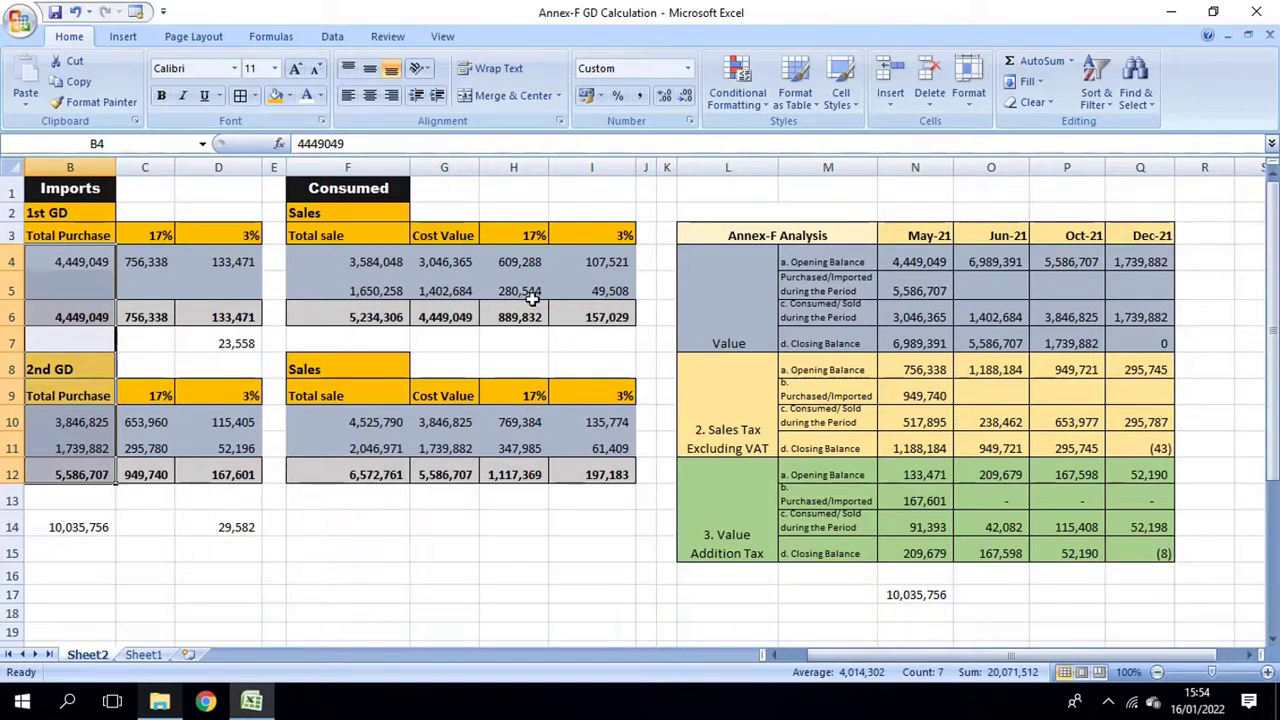
drag(522, 240, 515, 474)
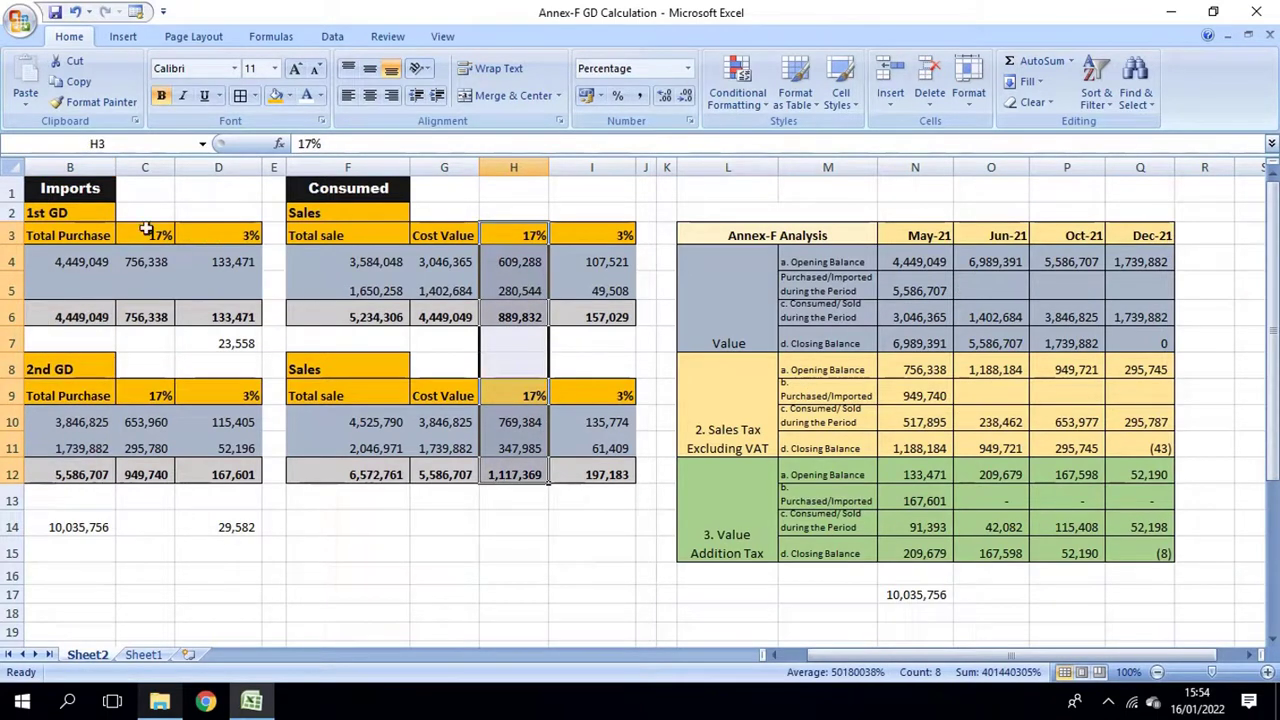
drag(149, 232, 143, 462)
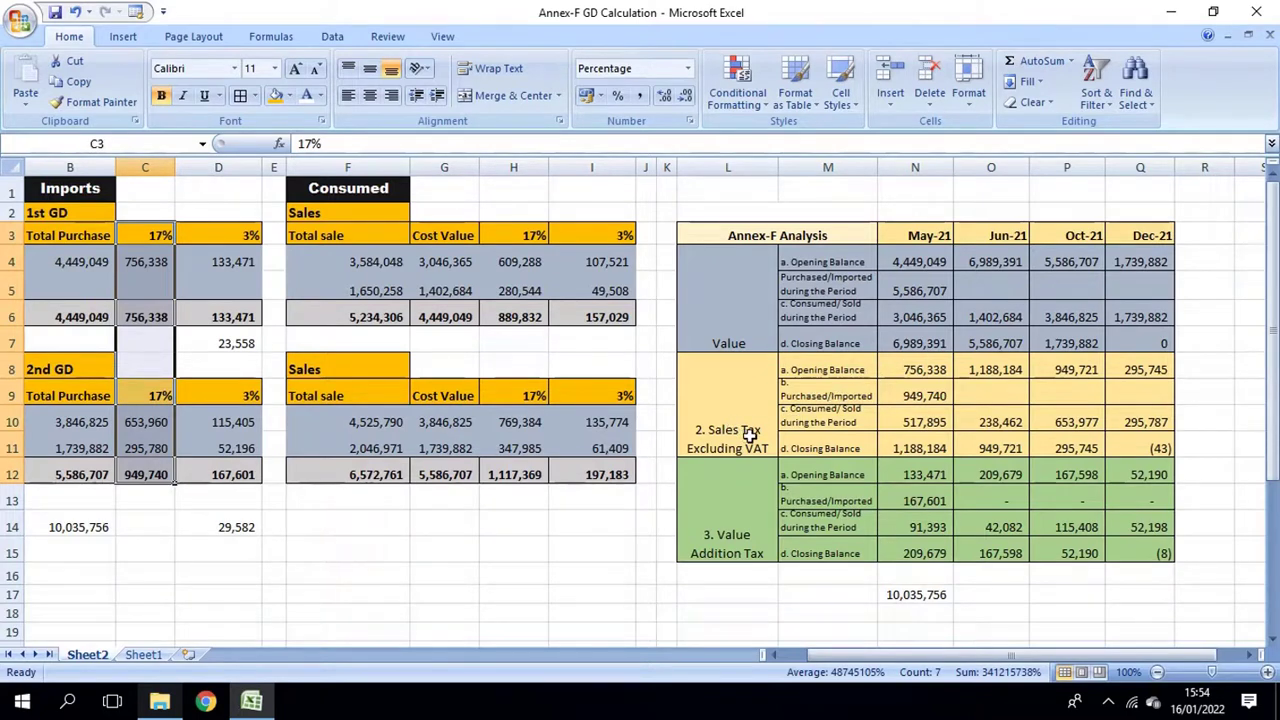
- Compare May-21's Sales Tax Excluding VAT figures with the 17% tax columns under Imports and Consumed
drag(920, 372, 938, 455)
click(918, 424)
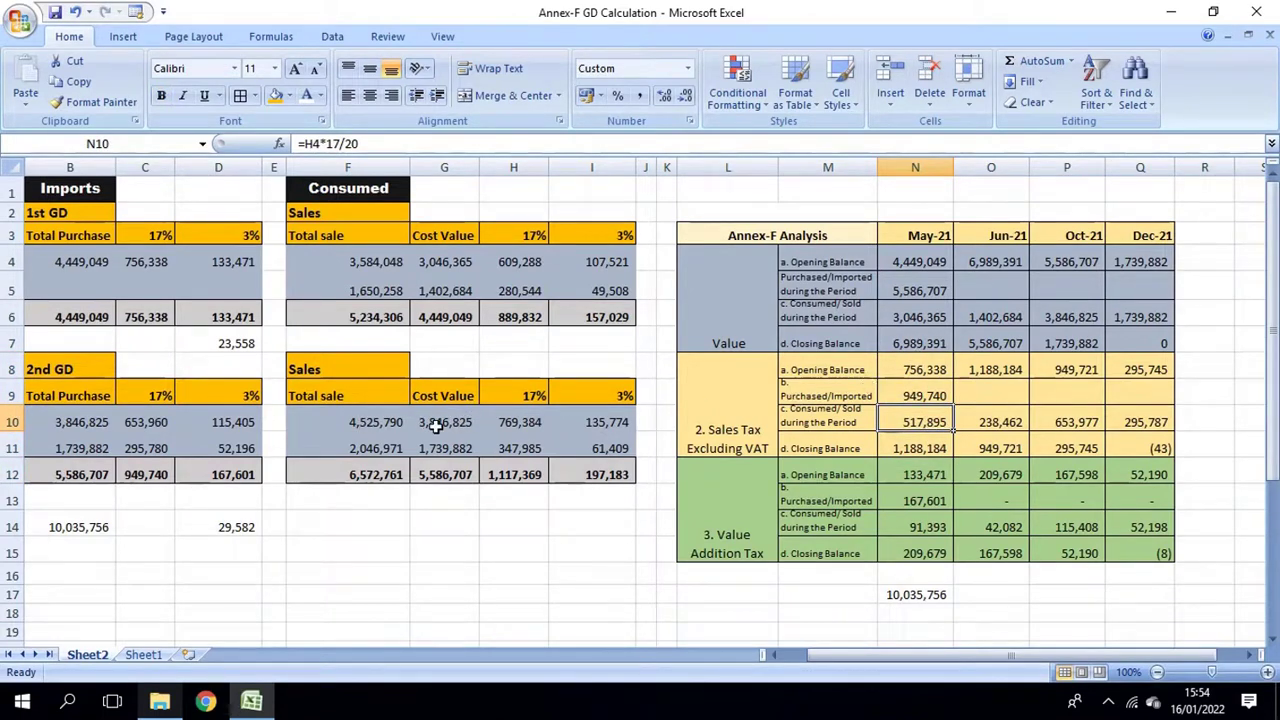
drag(528, 263, 535, 290)
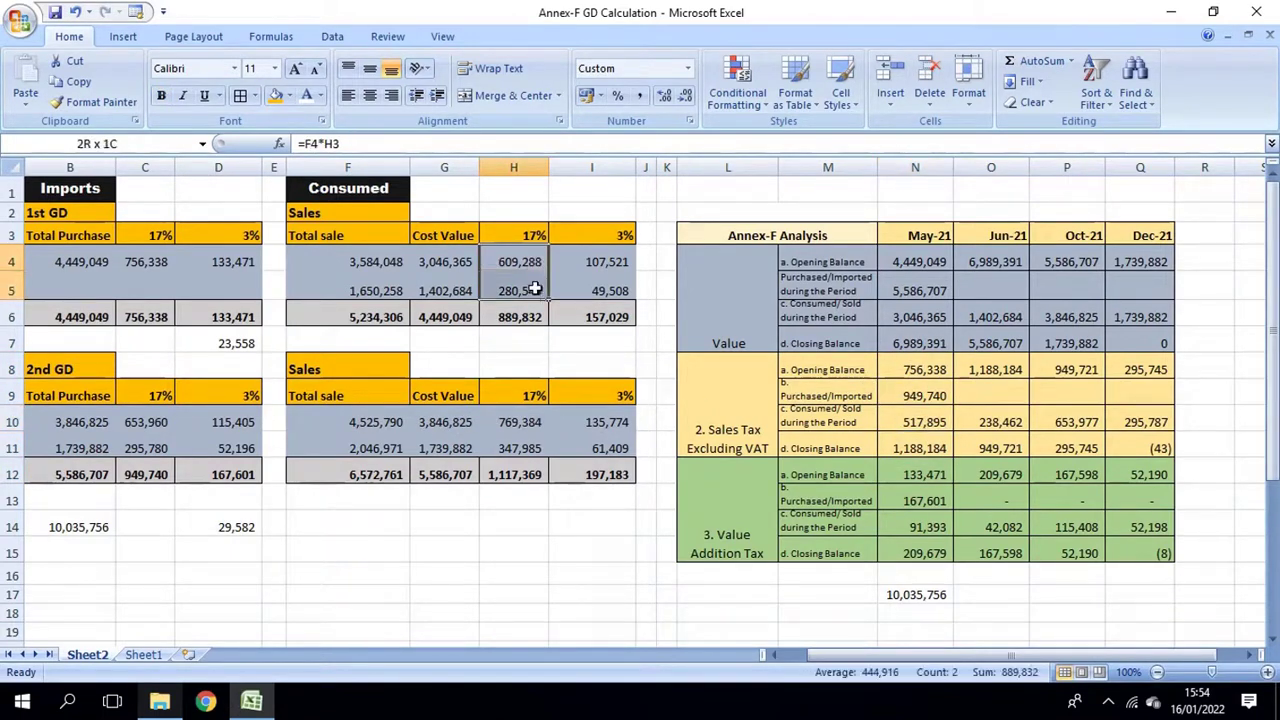
click(520, 420)
drag(145, 262, 145, 393)
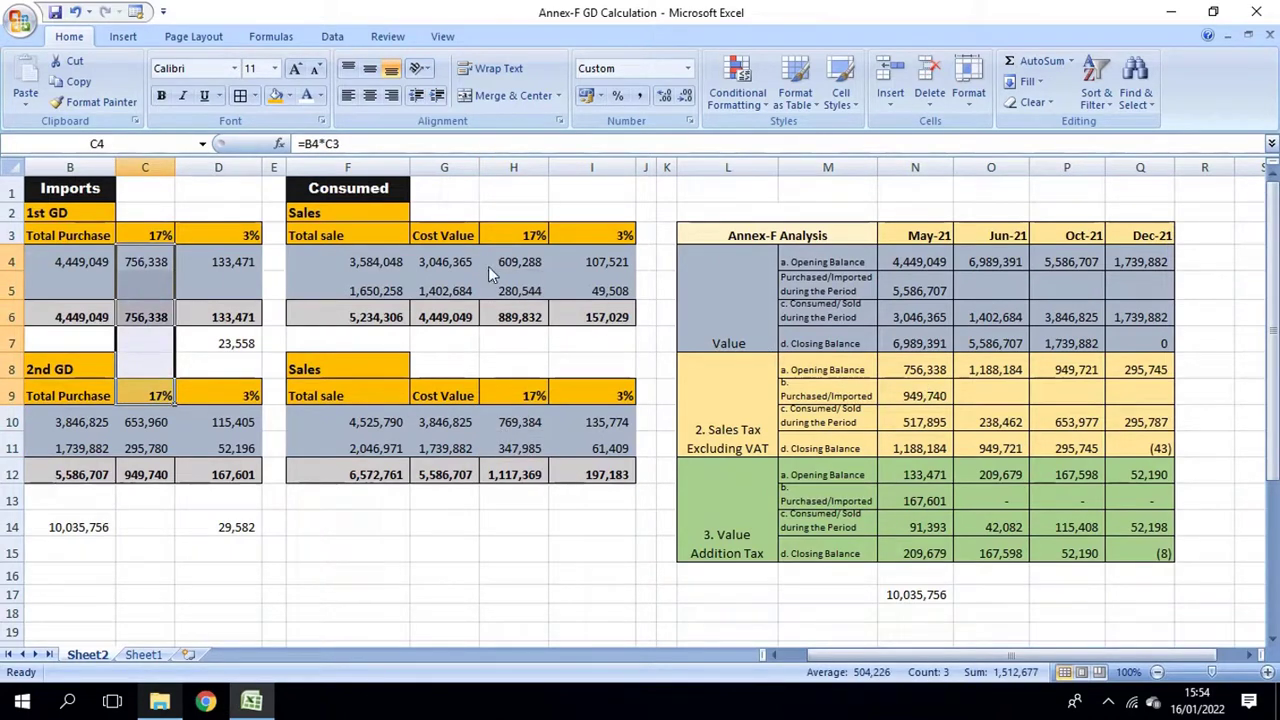
drag(500, 261, 510, 445)
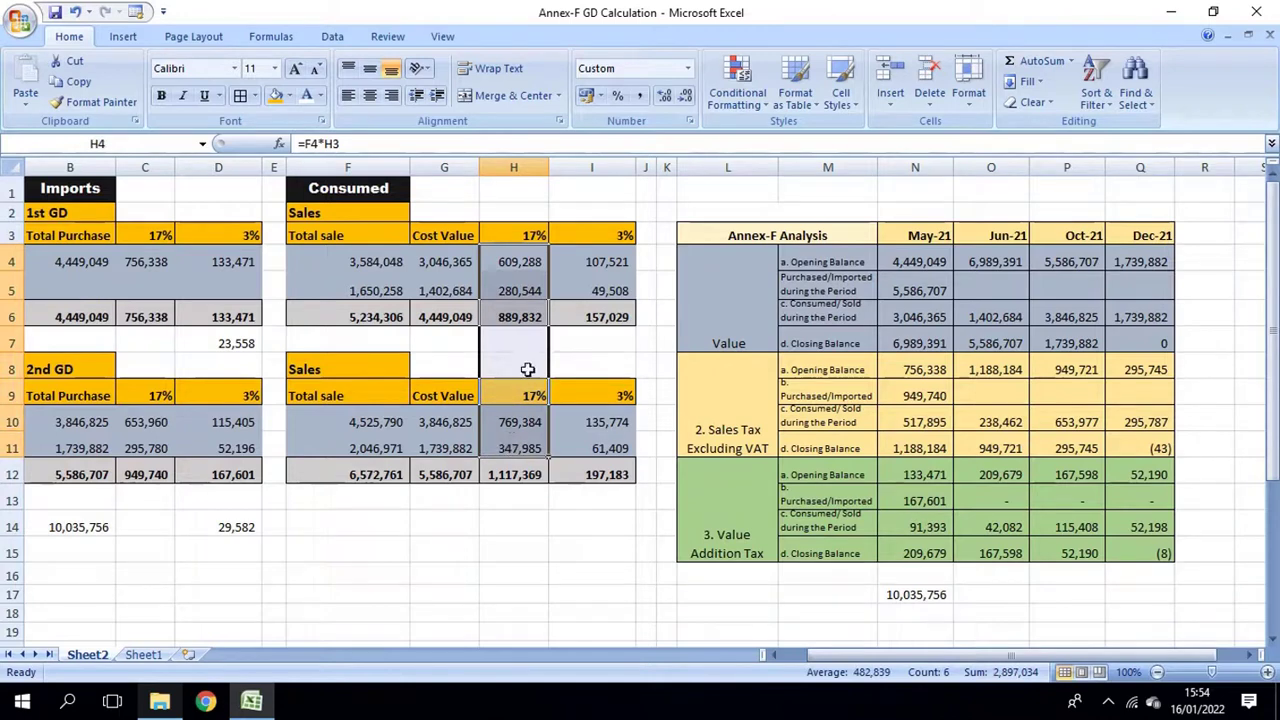
click(538, 271)
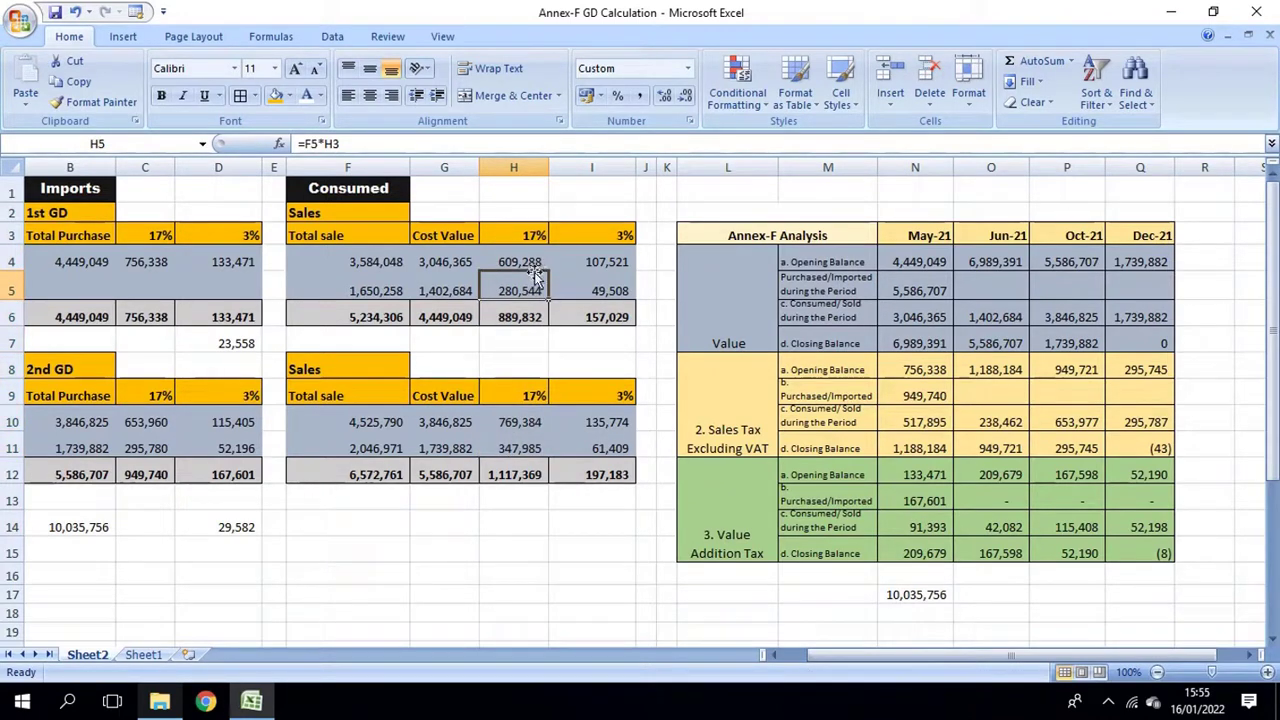
- Check May-21's sales tax opening balance formula in N8 against the 1st GD's total purchase and 17% tax
double_click(916, 369)
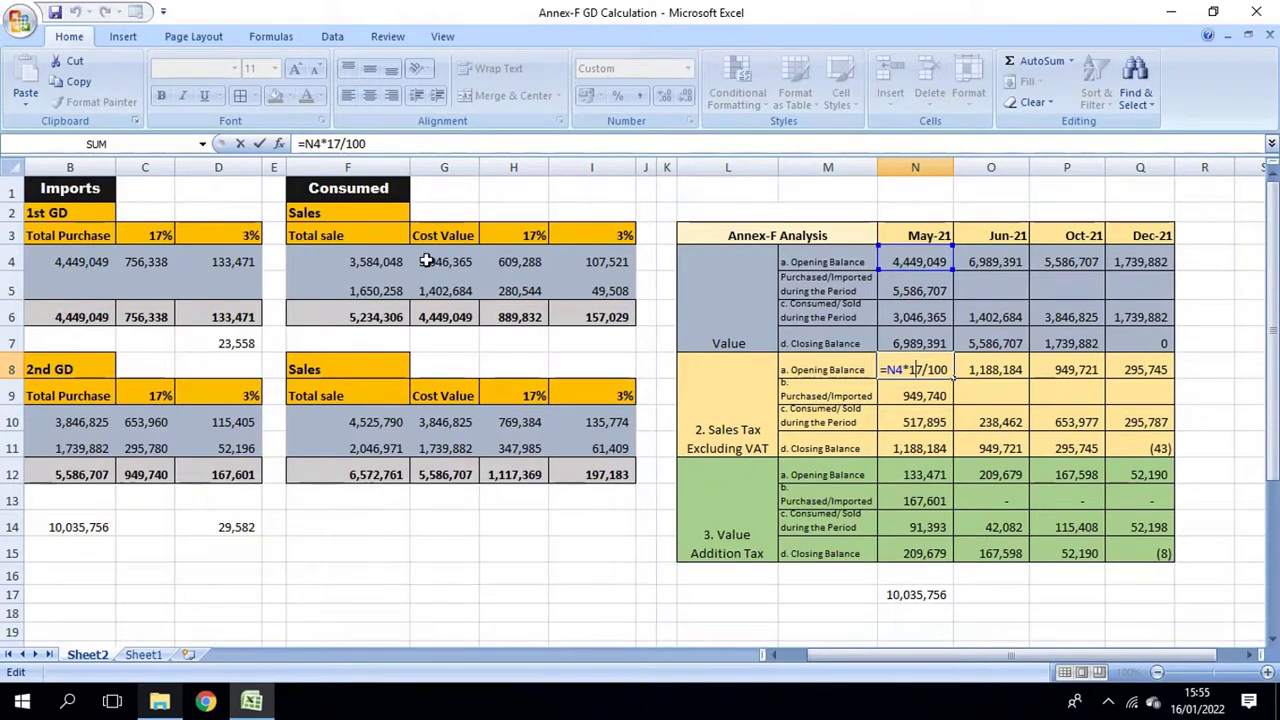
click(66, 262)
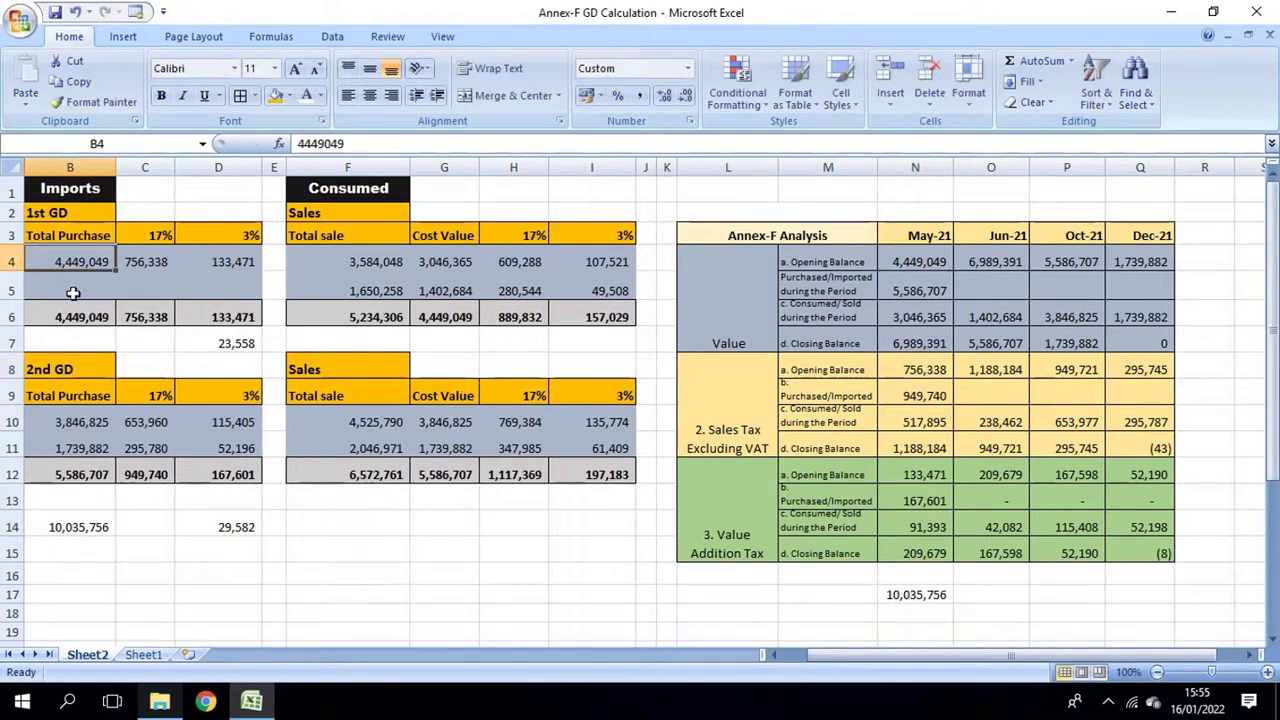
click(76, 316)
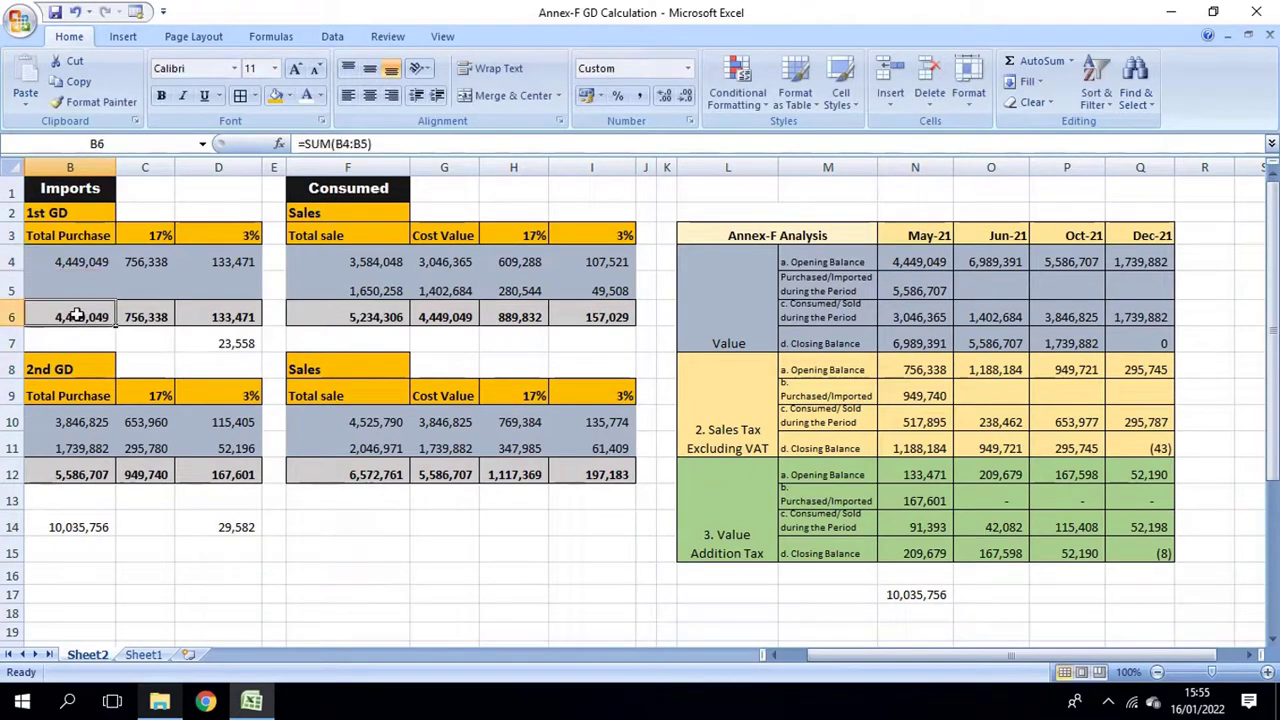
click(145, 262)
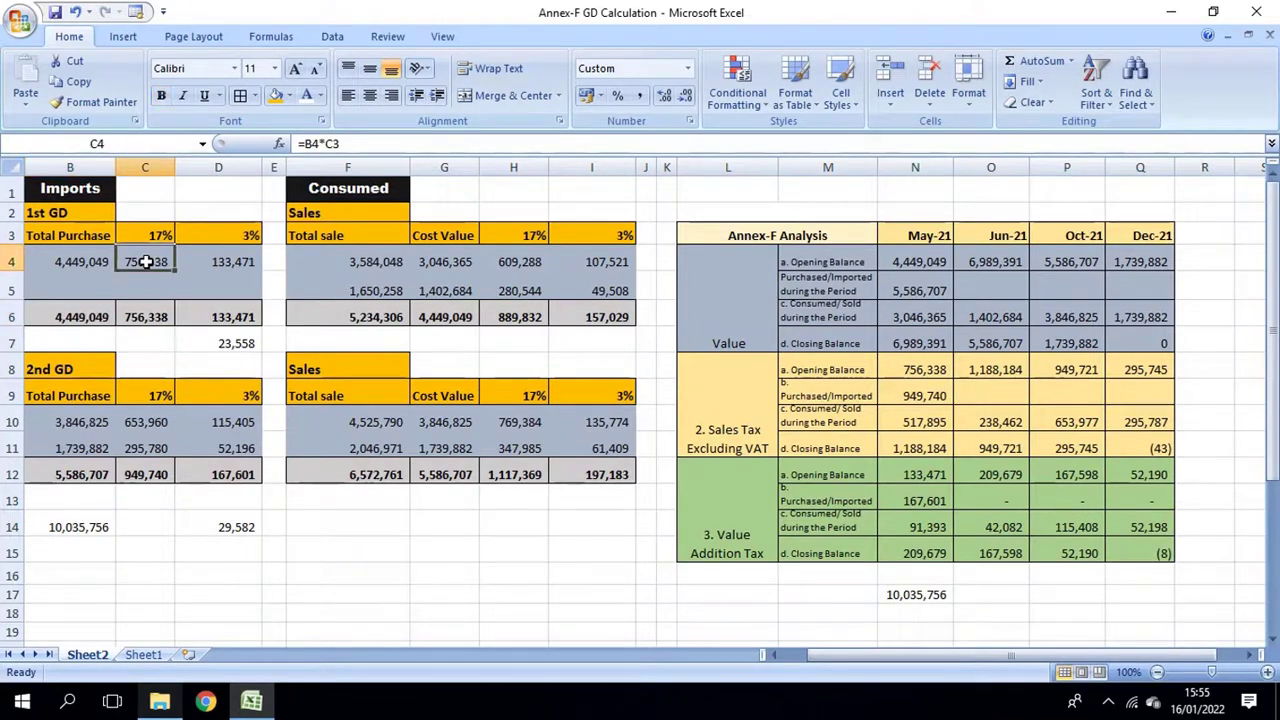
click(925, 370)
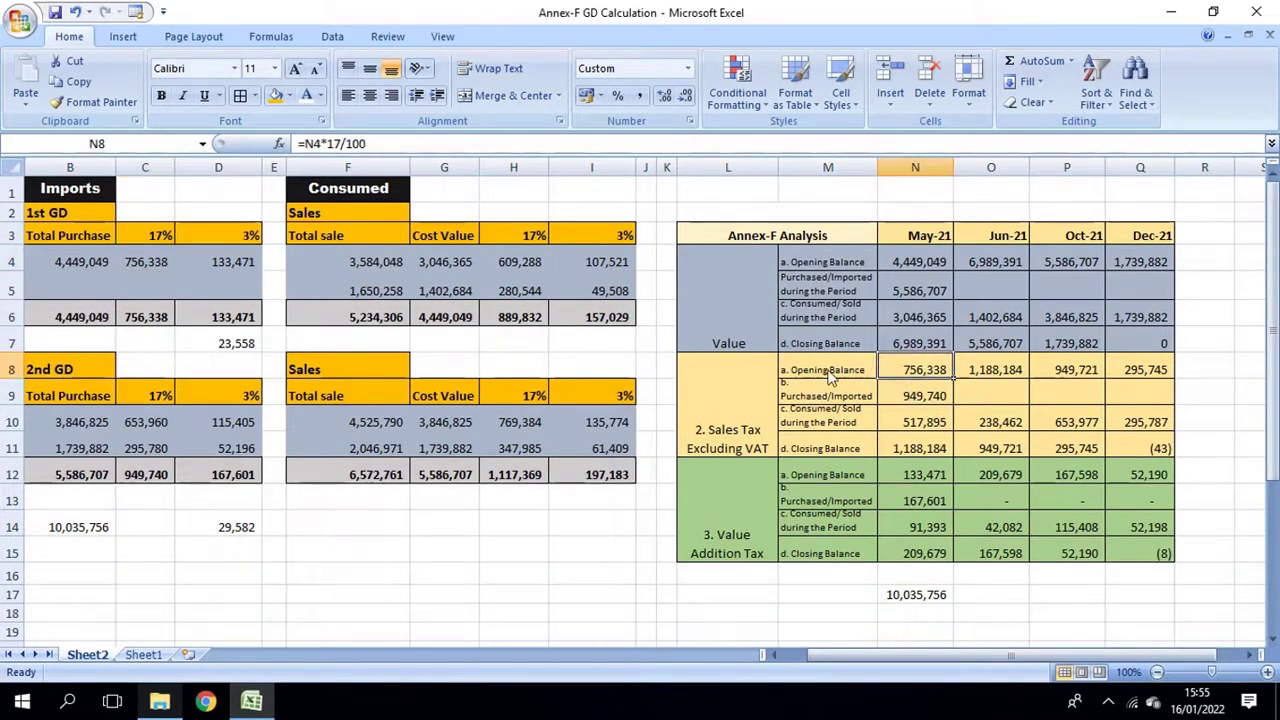
- Check May-21's purchased sales tax in N9 against the 2nd GD's purchases and the 17% total in C12
click(923, 397)
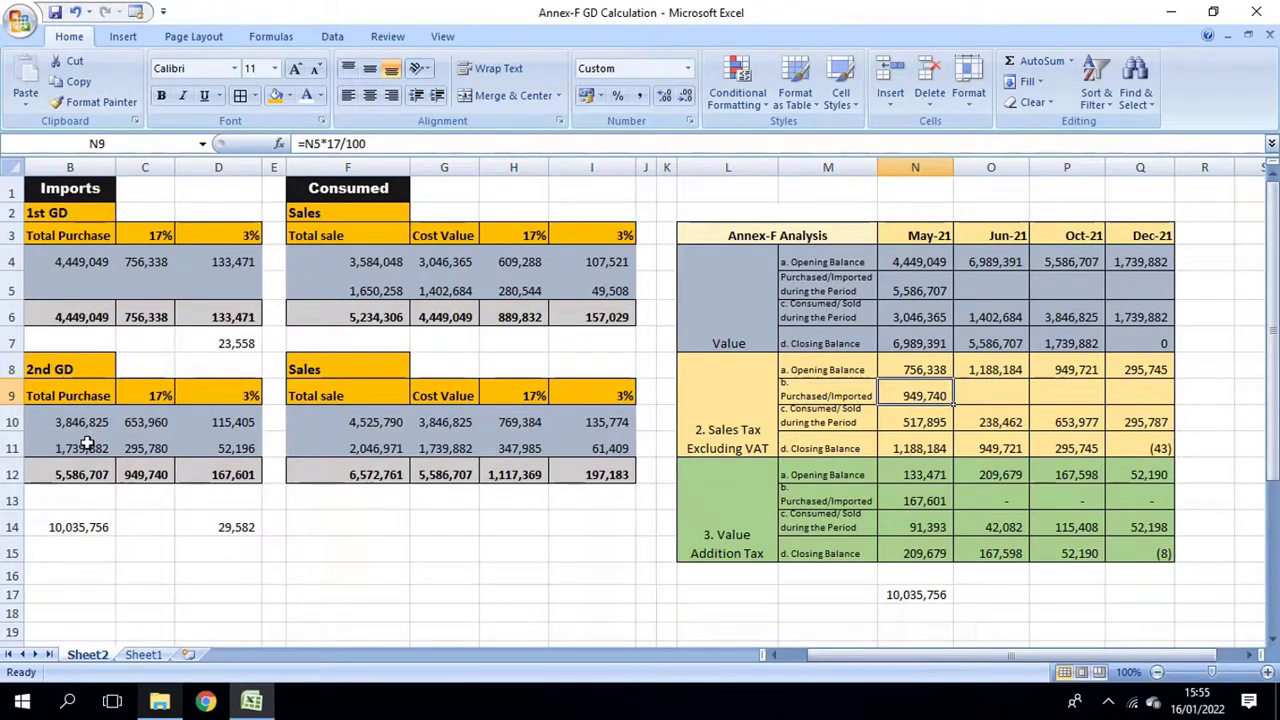
drag(88, 422, 83, 463)
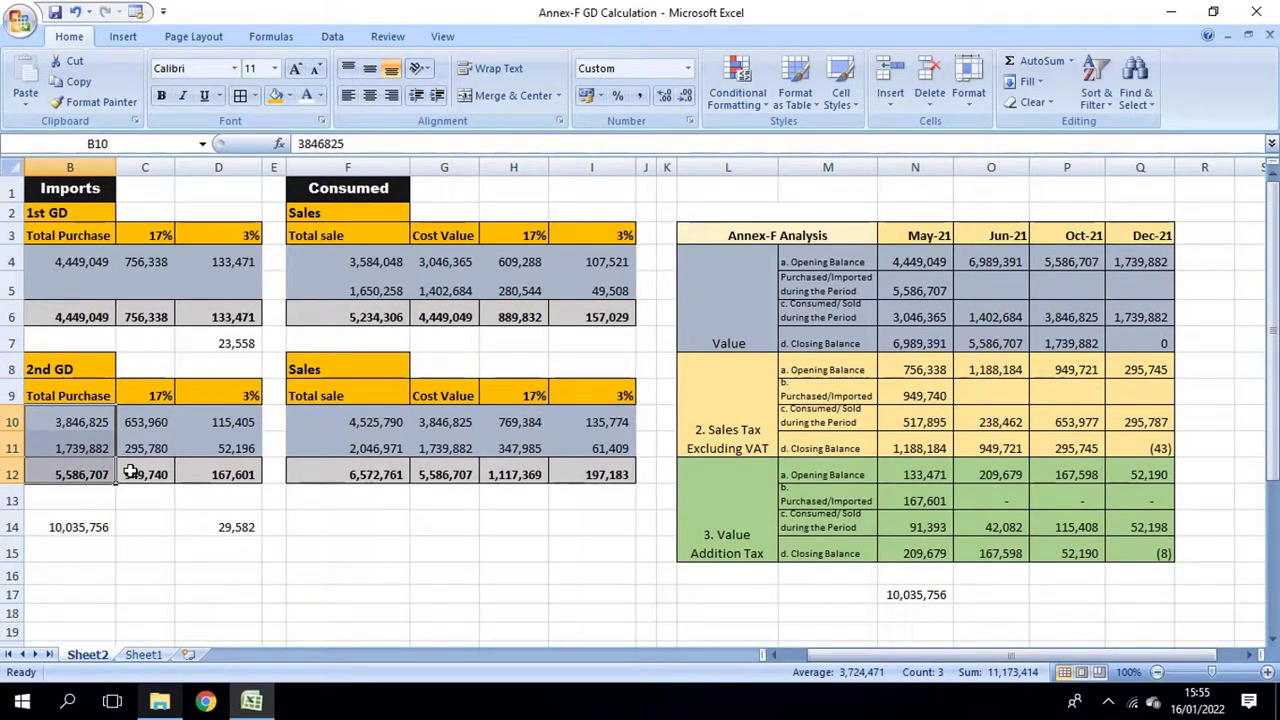
double_click(145, 474)
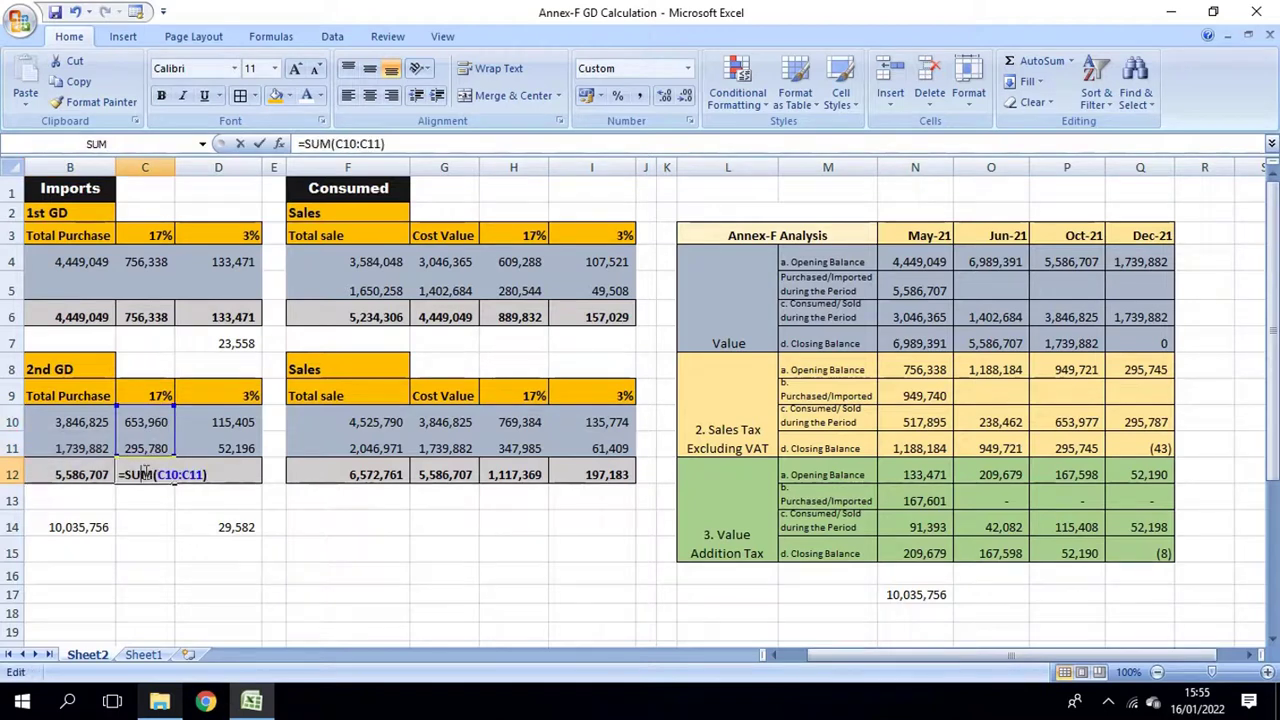
key(Escape)
click(924, 397)
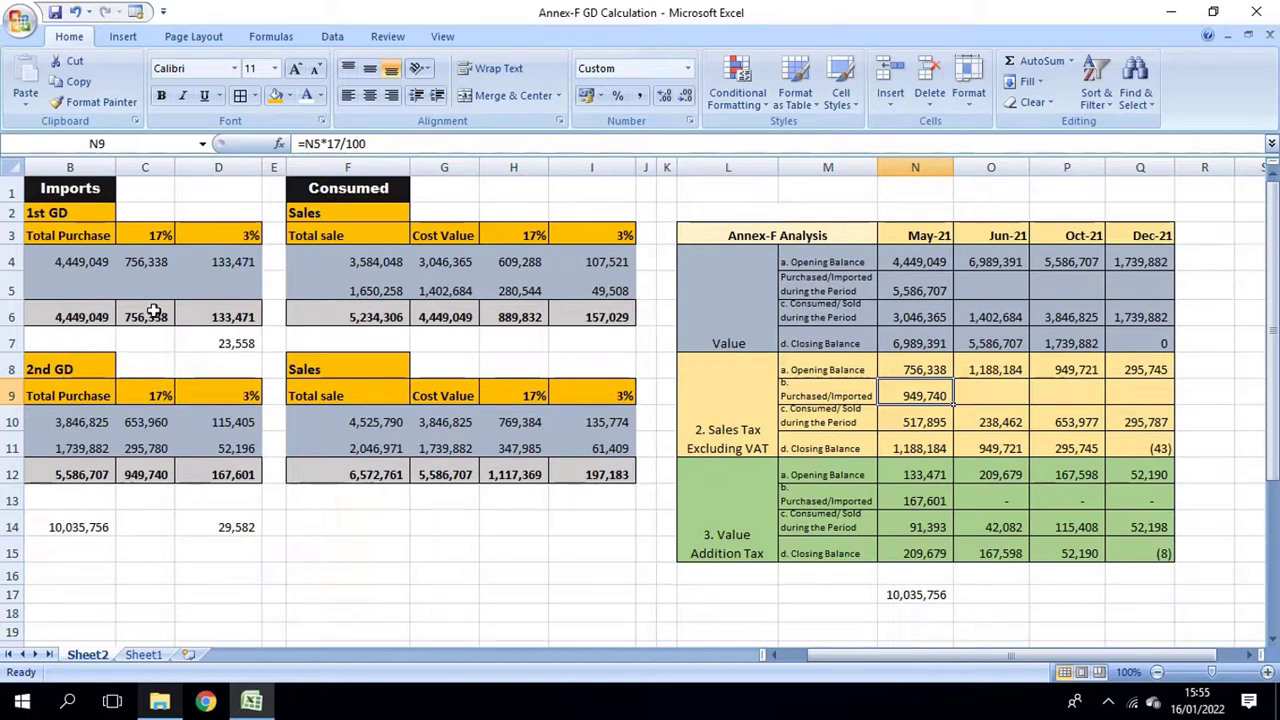
click(935, 369)
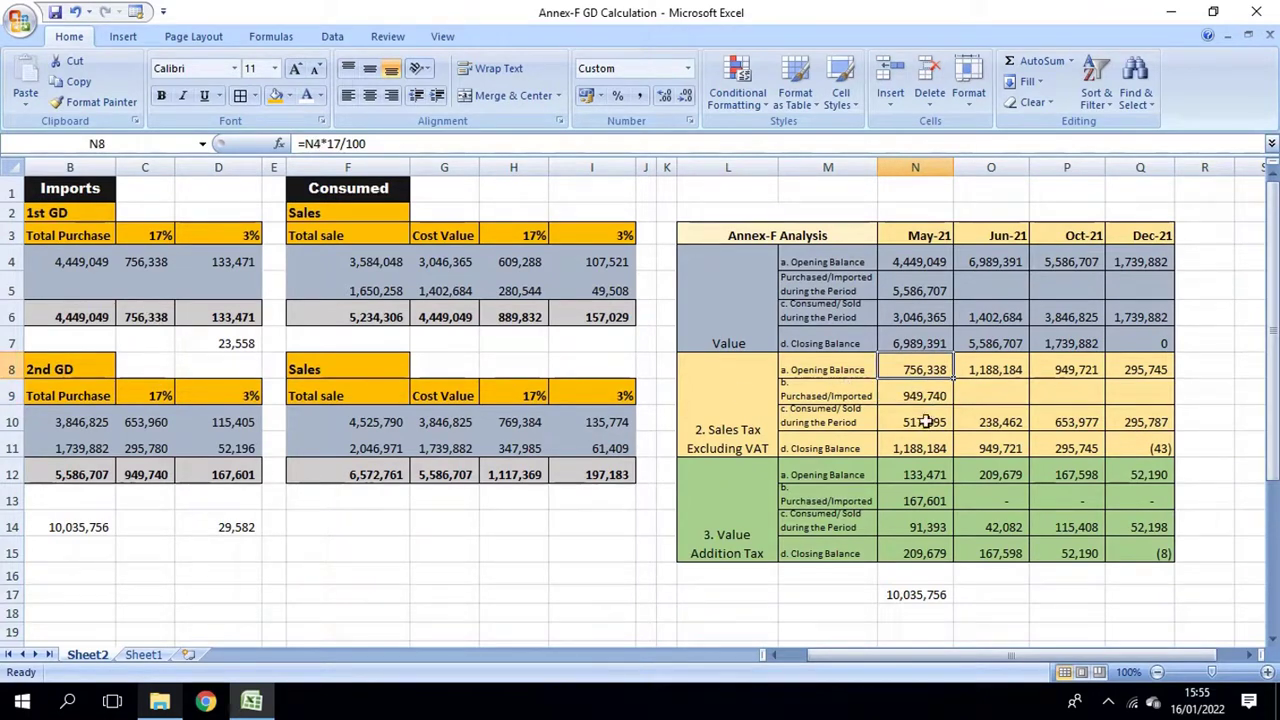
- Trace May-21's consumed sales tax in N10 back to the 1st GD's cost values and 17% sales tax in H4
click(434, 262)
key(shift+Down)
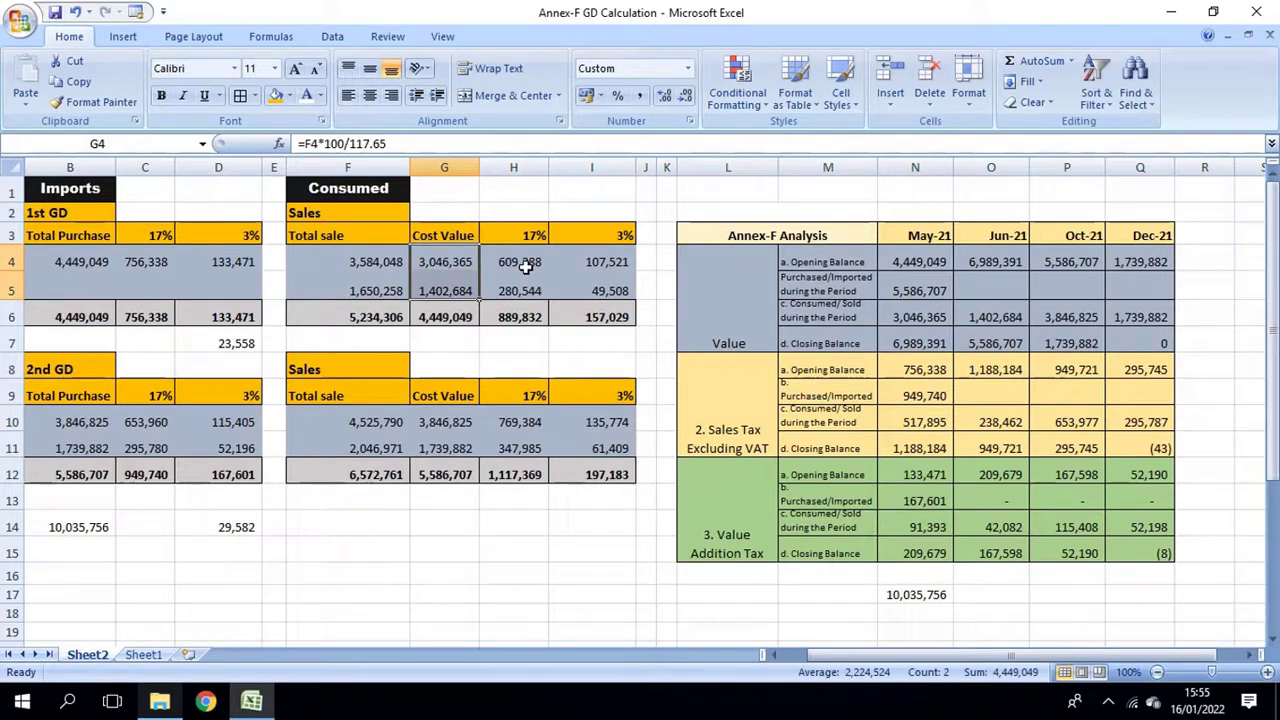
click(522, 262)
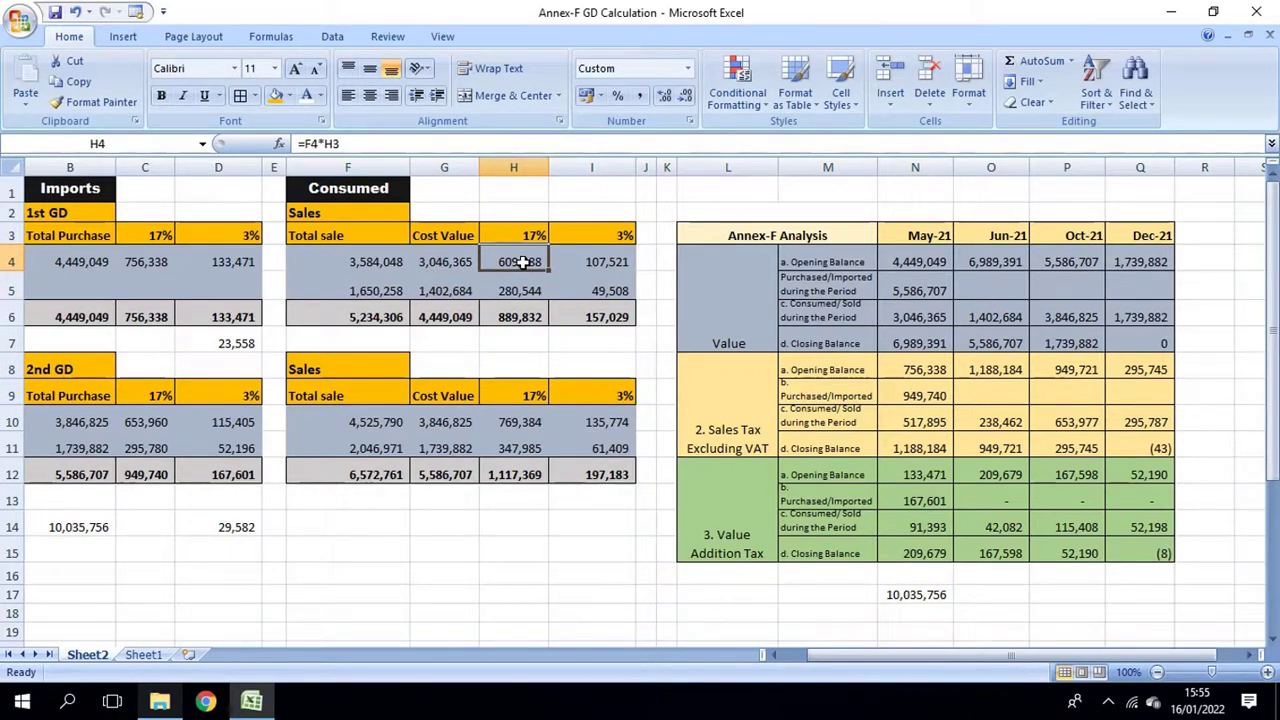
click(930, 425)
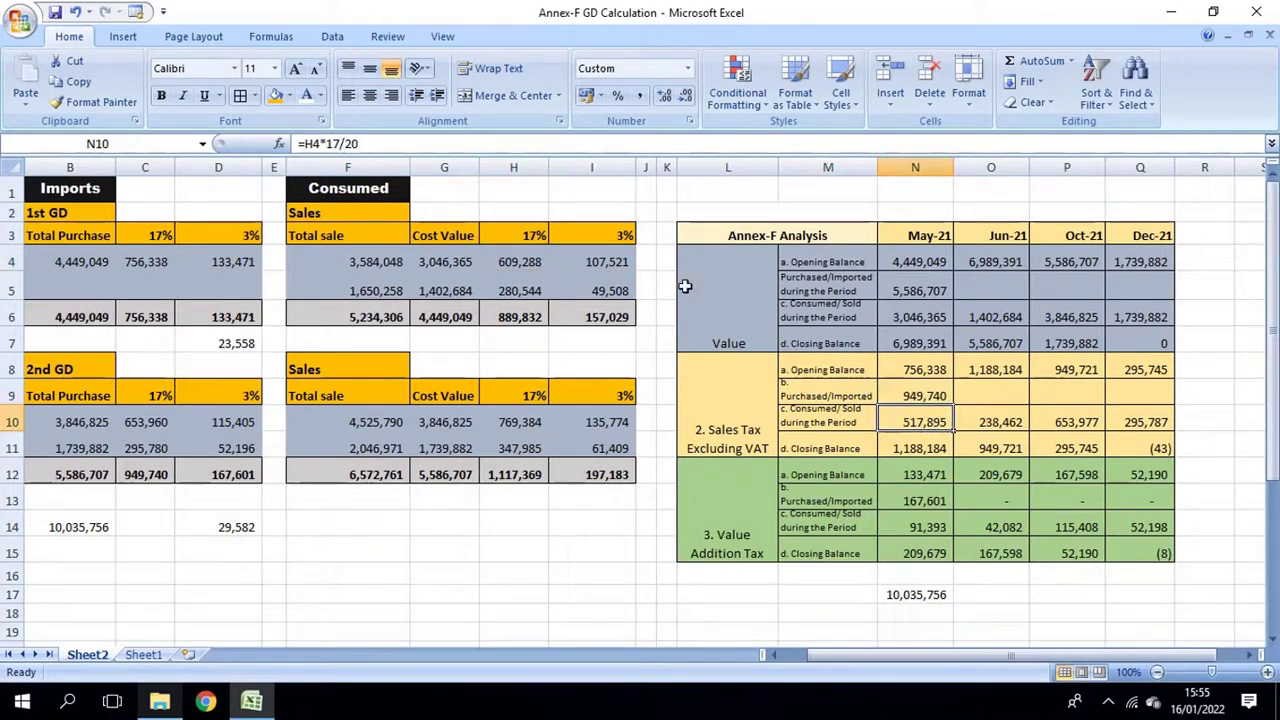
click(508, 261)
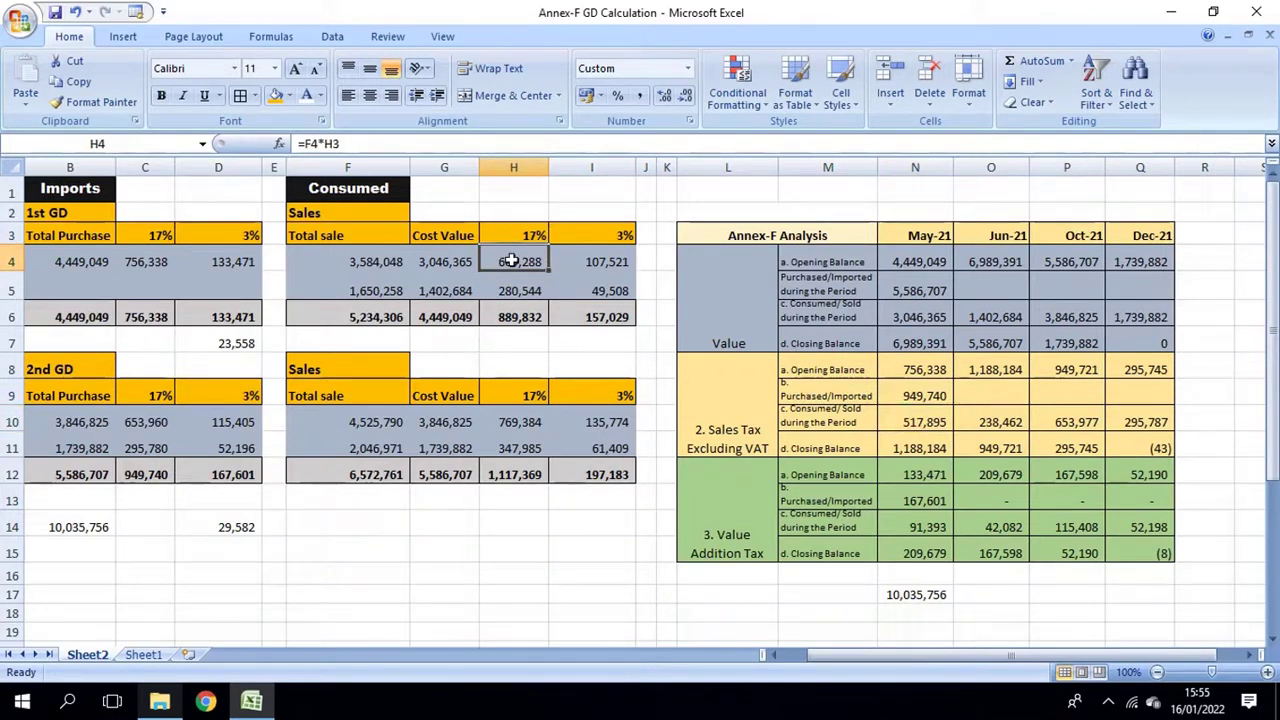
drag(512, 265, 517, 313)
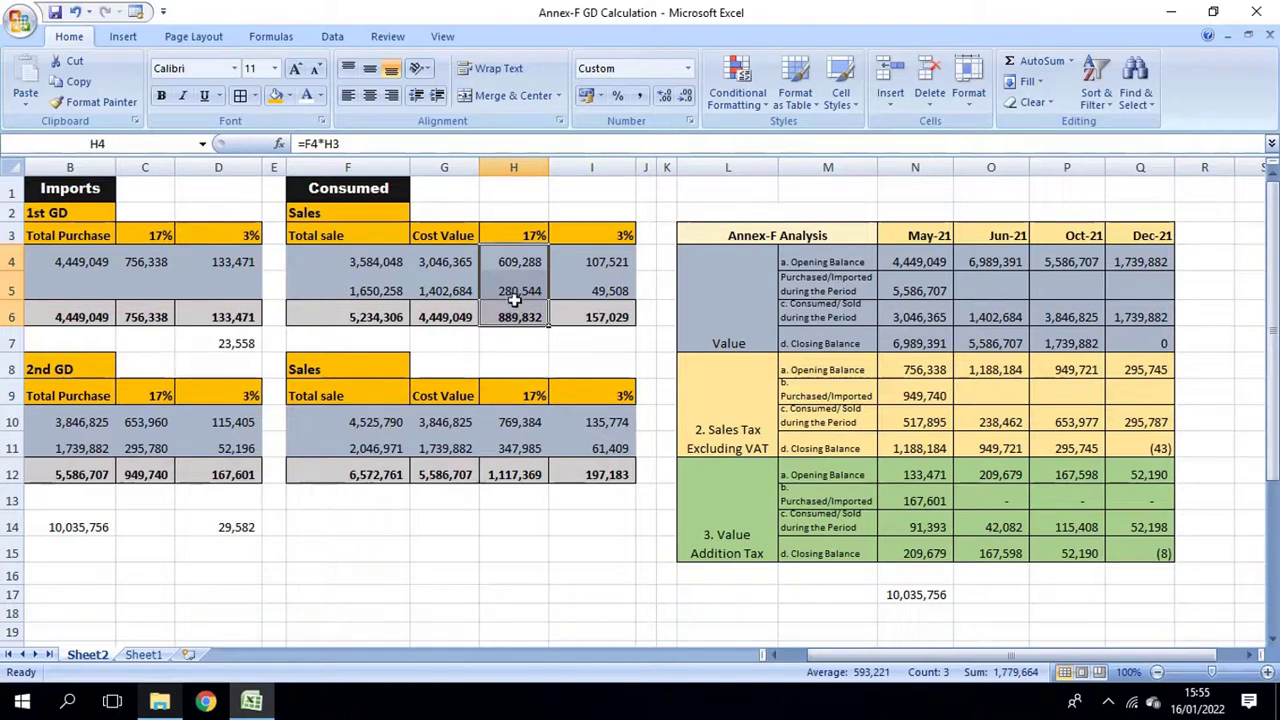
click(510, 263)
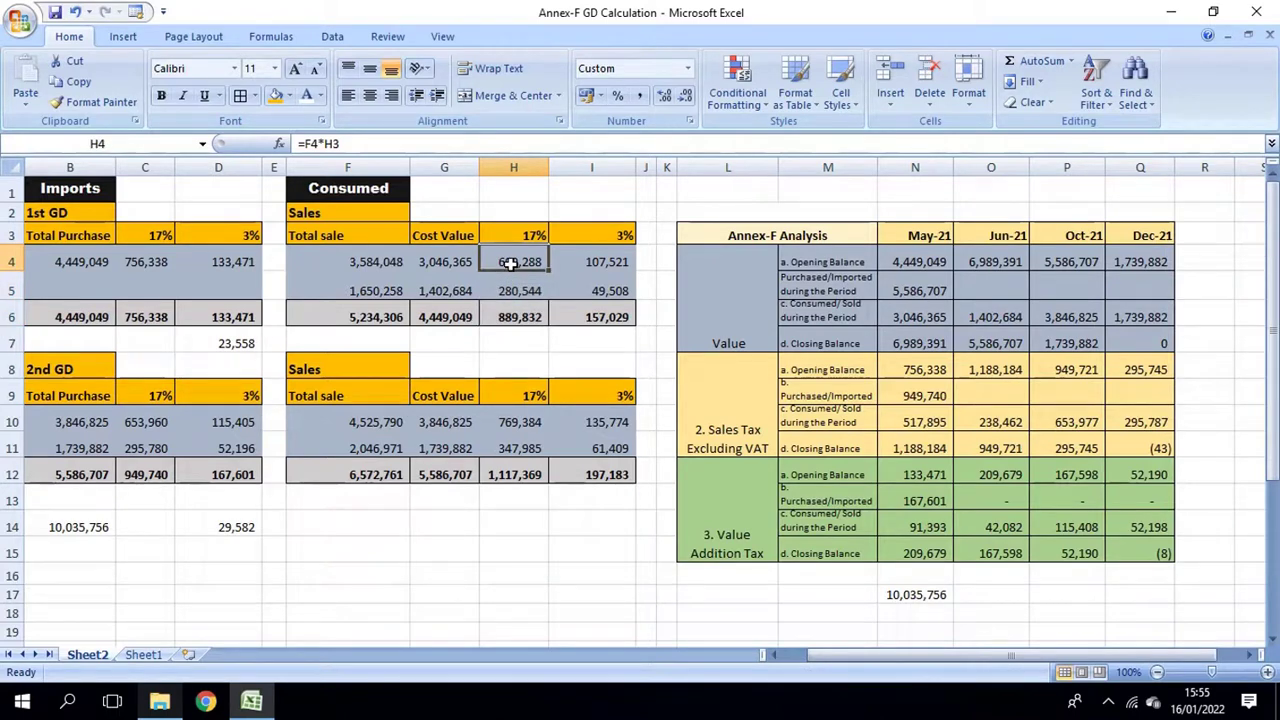
- Calculate the 17/20 share of the 1st GD's first sales tax amount in cell H7 with =H4*17/20
click(526, 346)
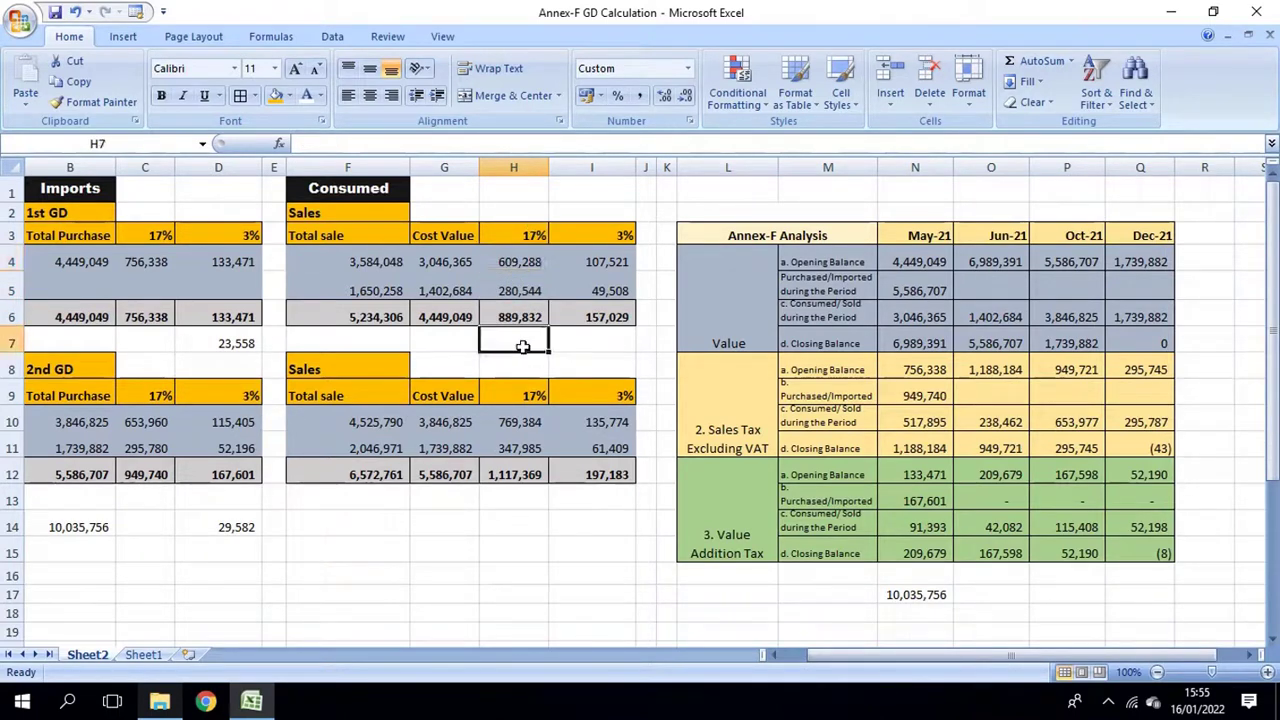
text(=)
key(Up)
key(Up)
key(Up)
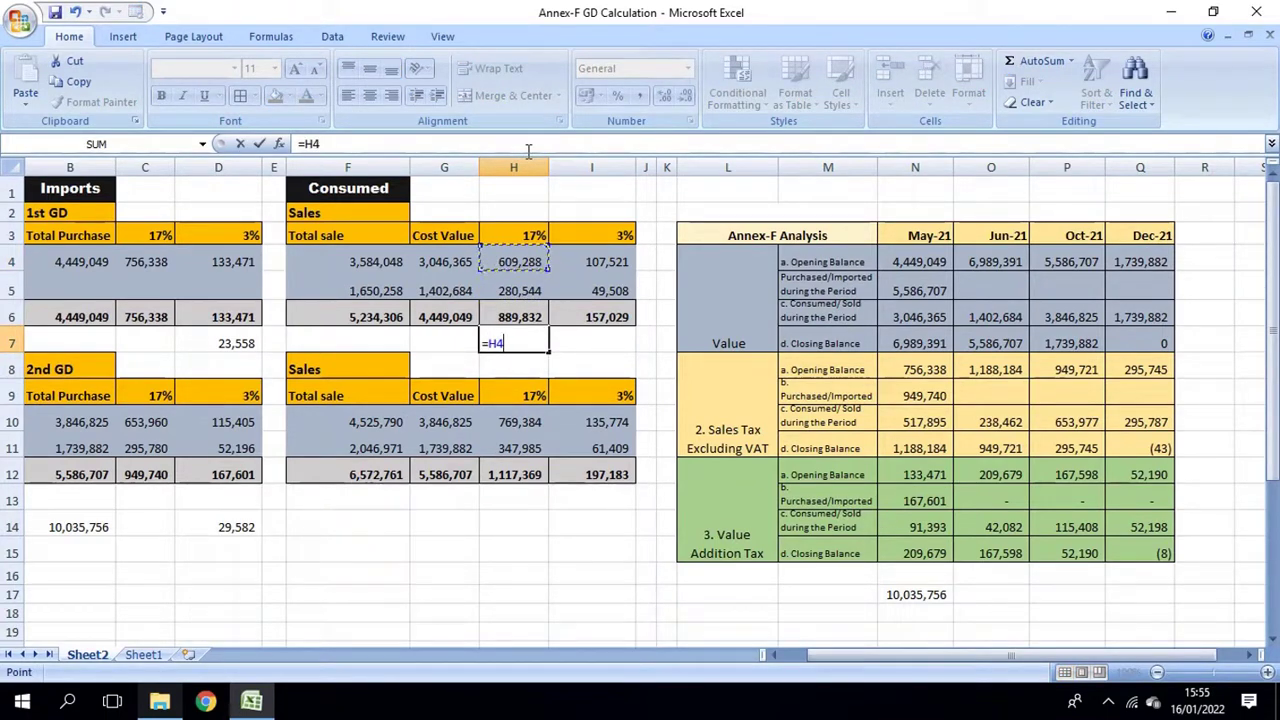
text(*17/20)
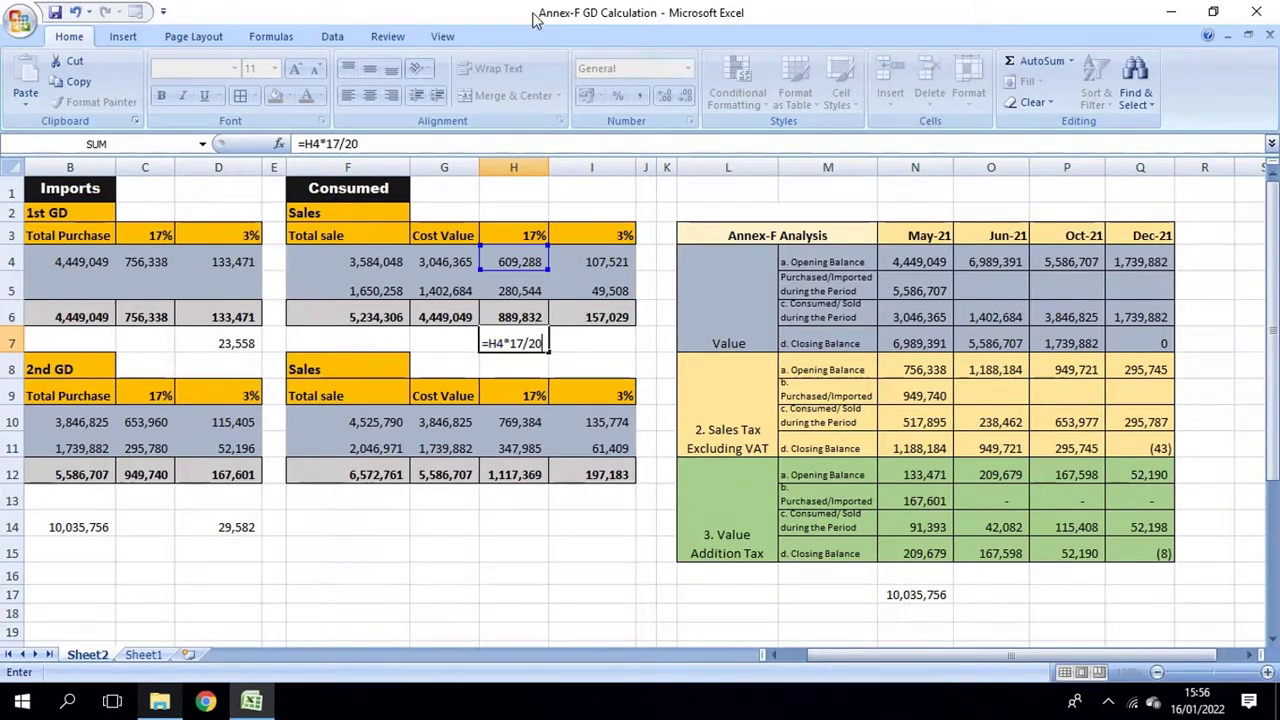
key(Return)
click(538, 345)
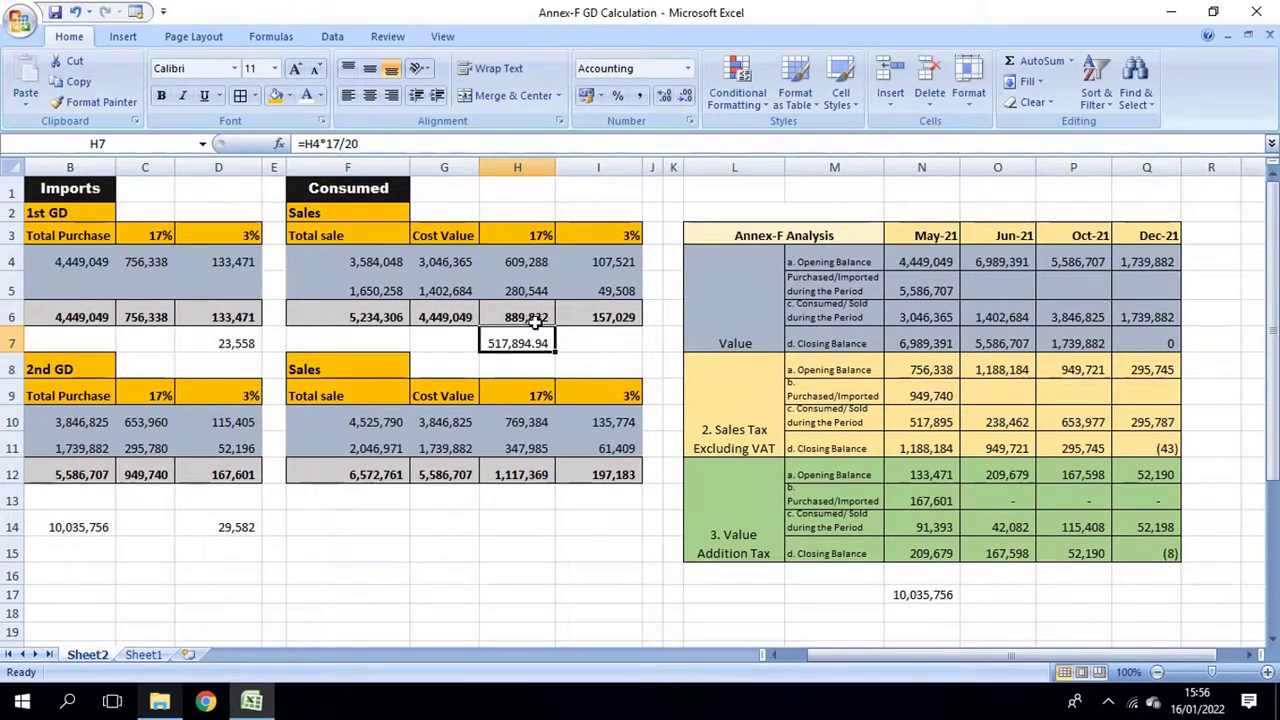
- Calculate 3% of the 1st GD's first sales tax amount in cell I7 with the formula =H4*3/100
click(585, 341)
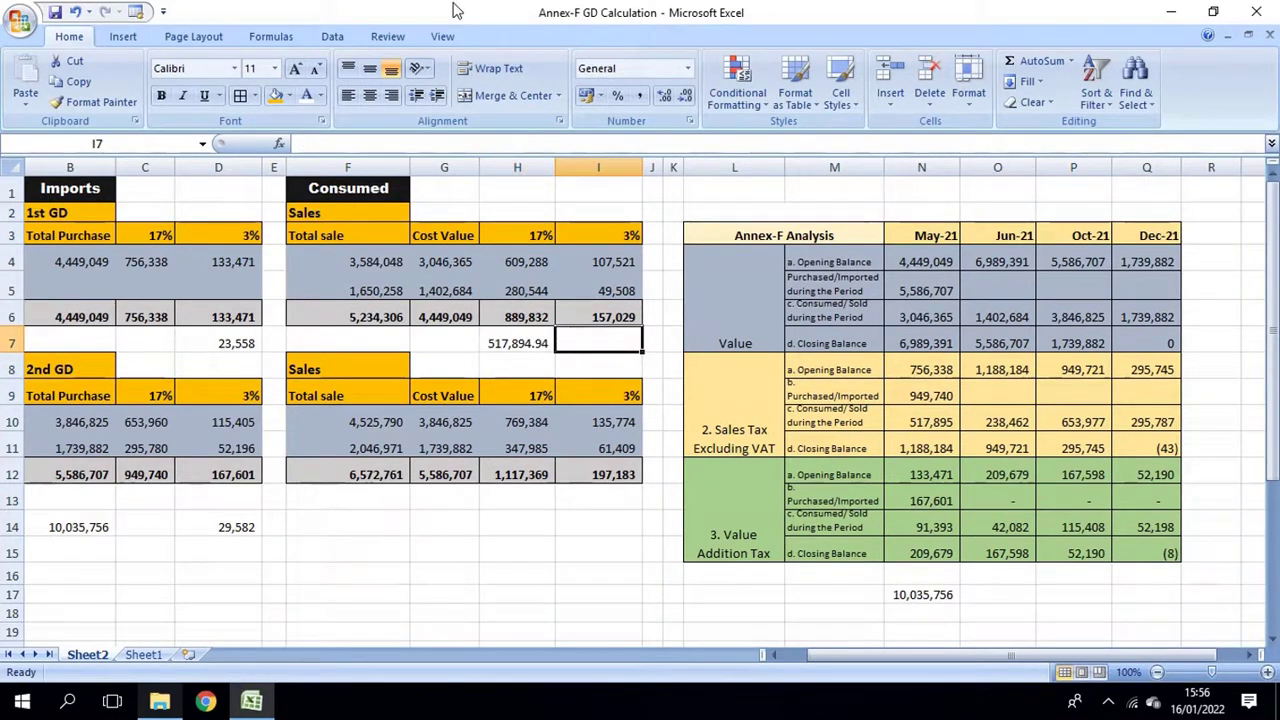
text(=)
key(Left)
key(Up)
key(Up)
key(Up)
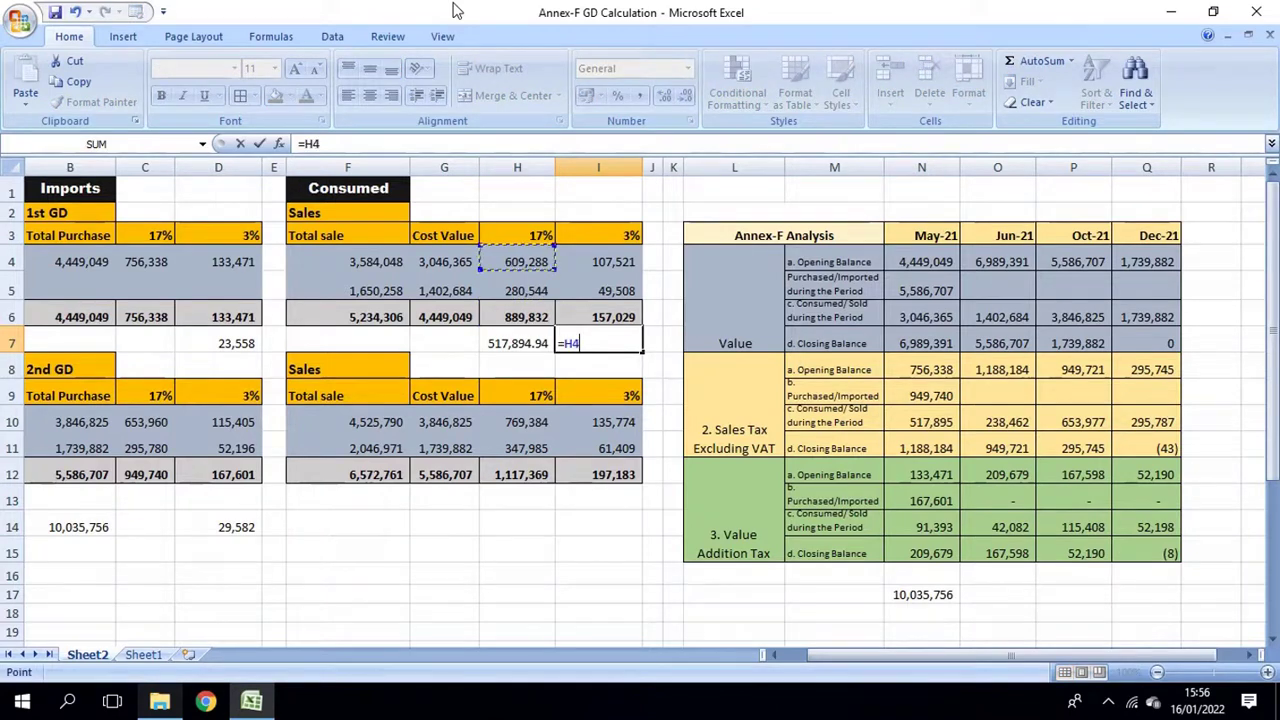
text(*3/100)
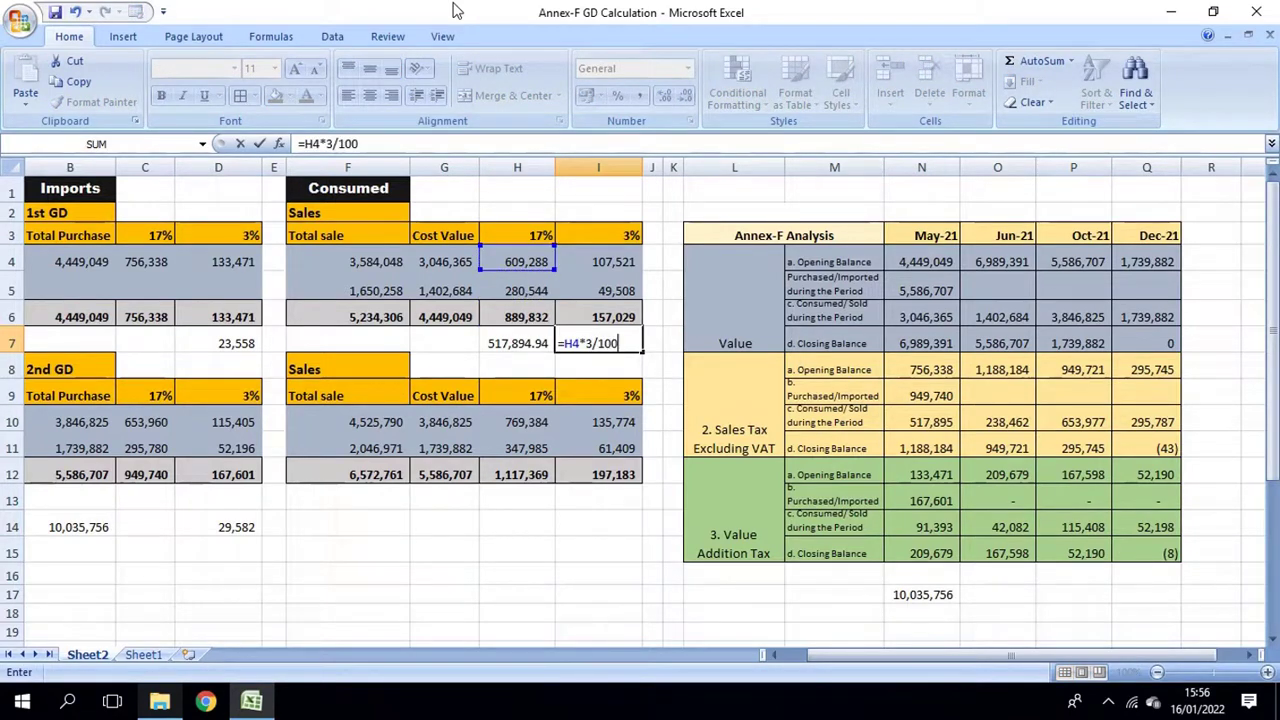
key(Return)
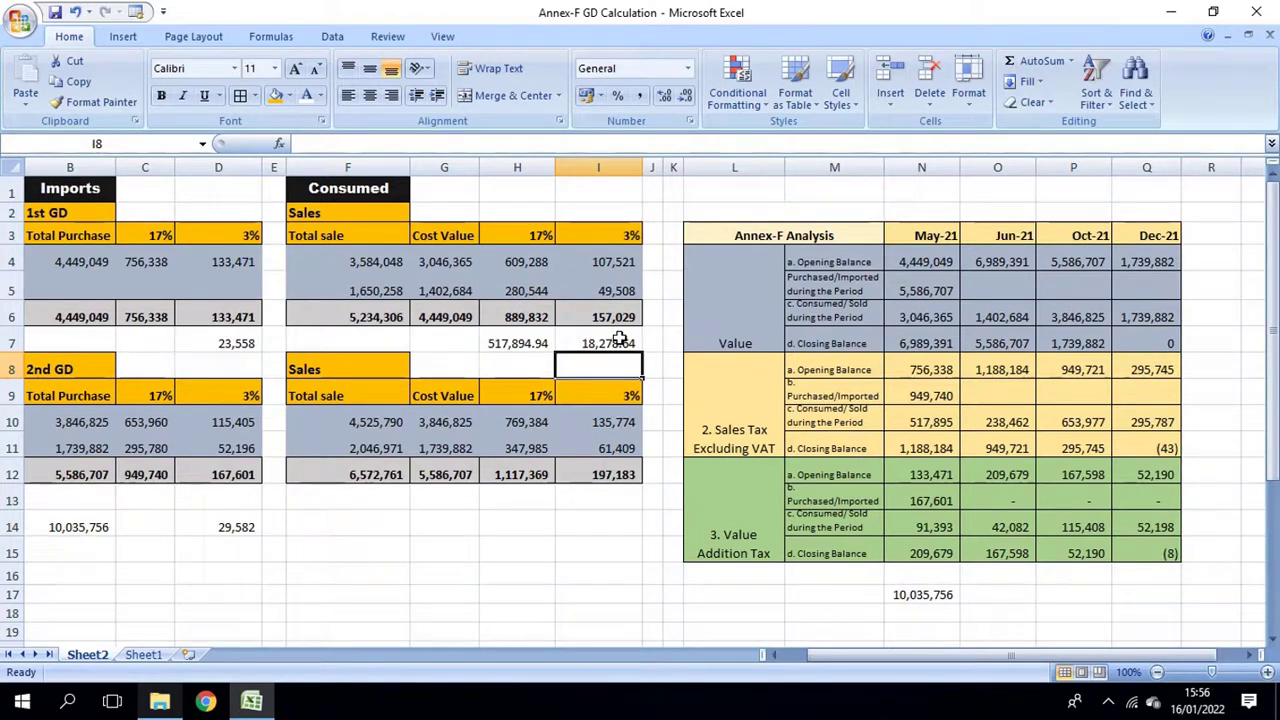
- Review May-21's sales tax rows and check the value addition tax opening balance in N12 against the 1st GD's purchase and 3% tax in D4
click(924, 422)
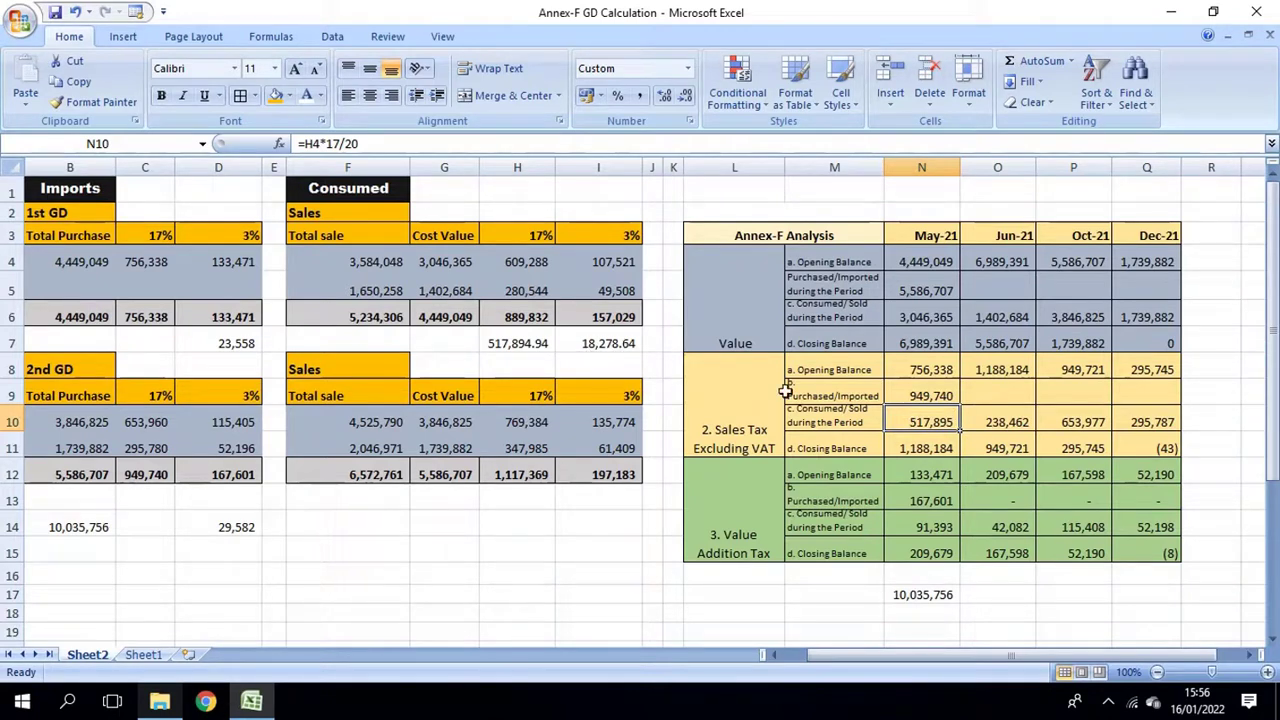
drag(797, 370, 914, 444)
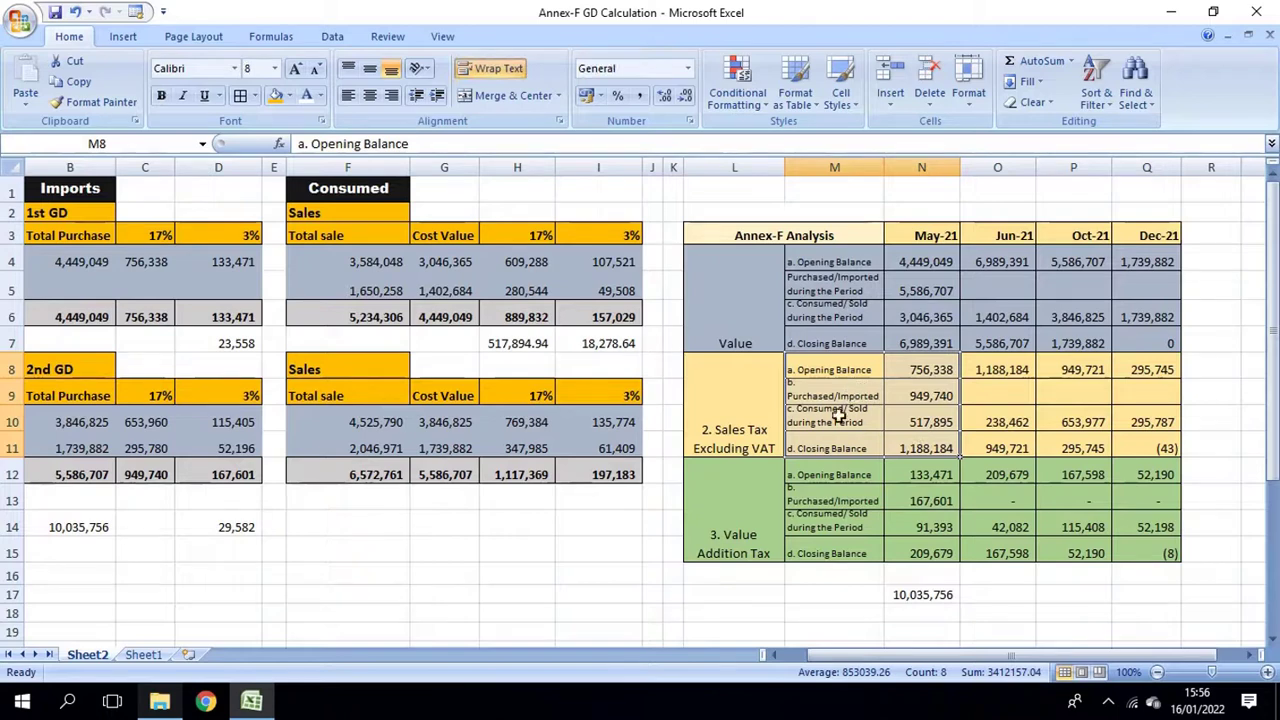
click(924, 476)
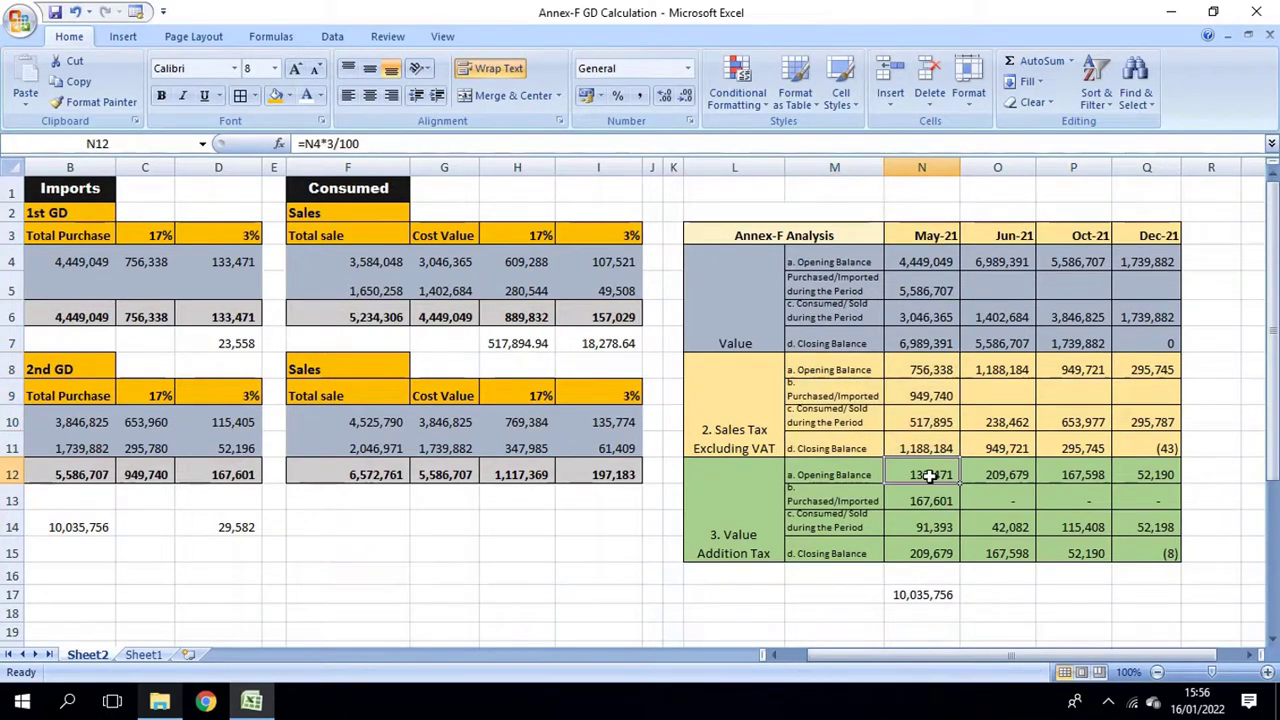
click(95, 262)
click(231, 261)
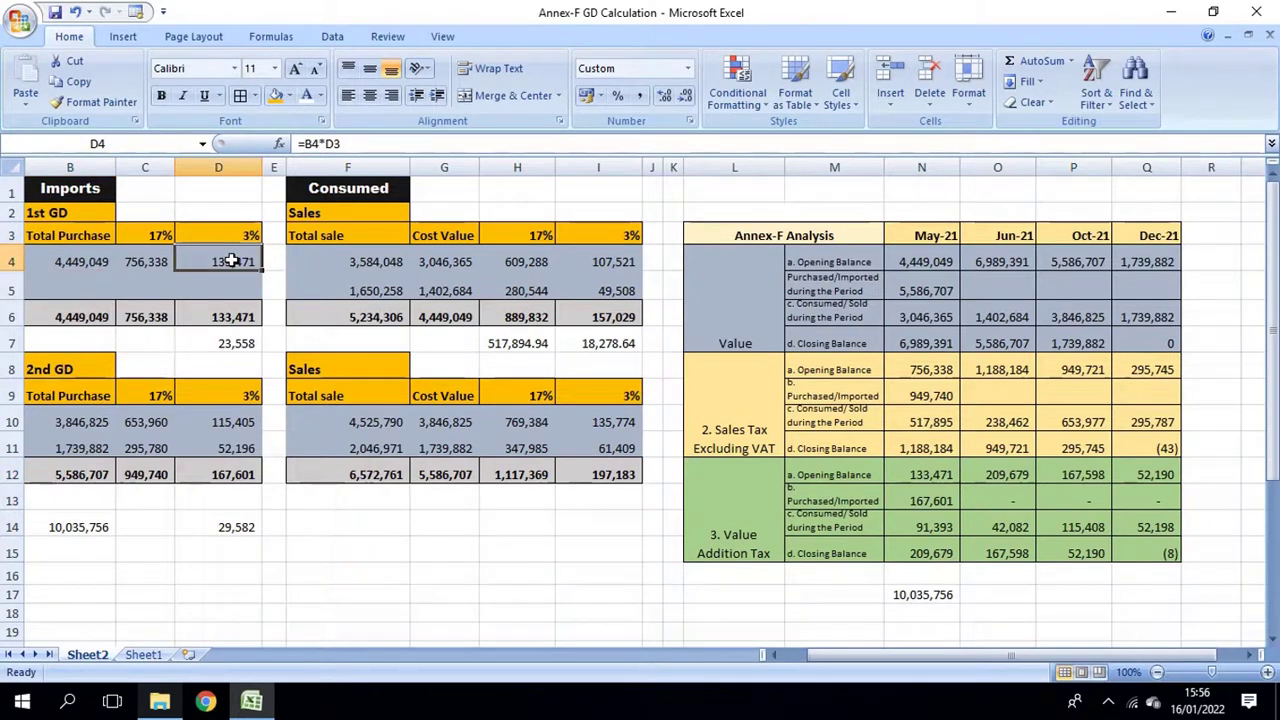
click(86, 261)
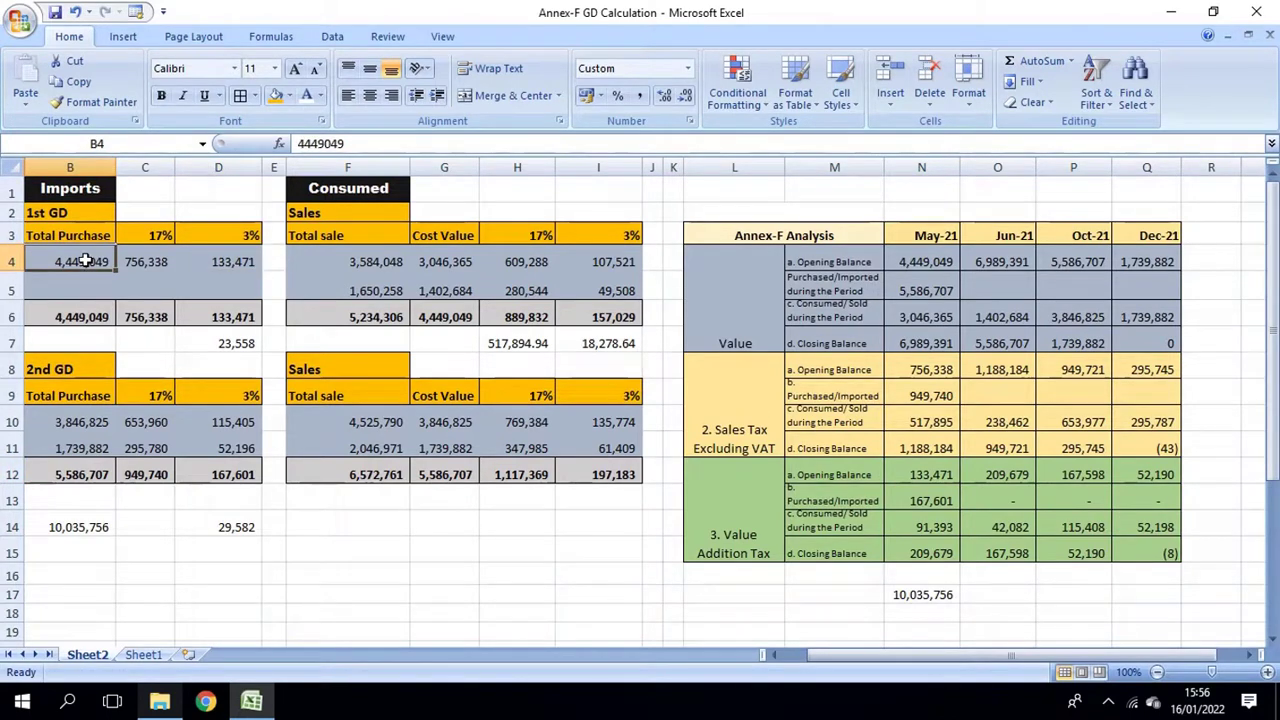
click(930, 475)
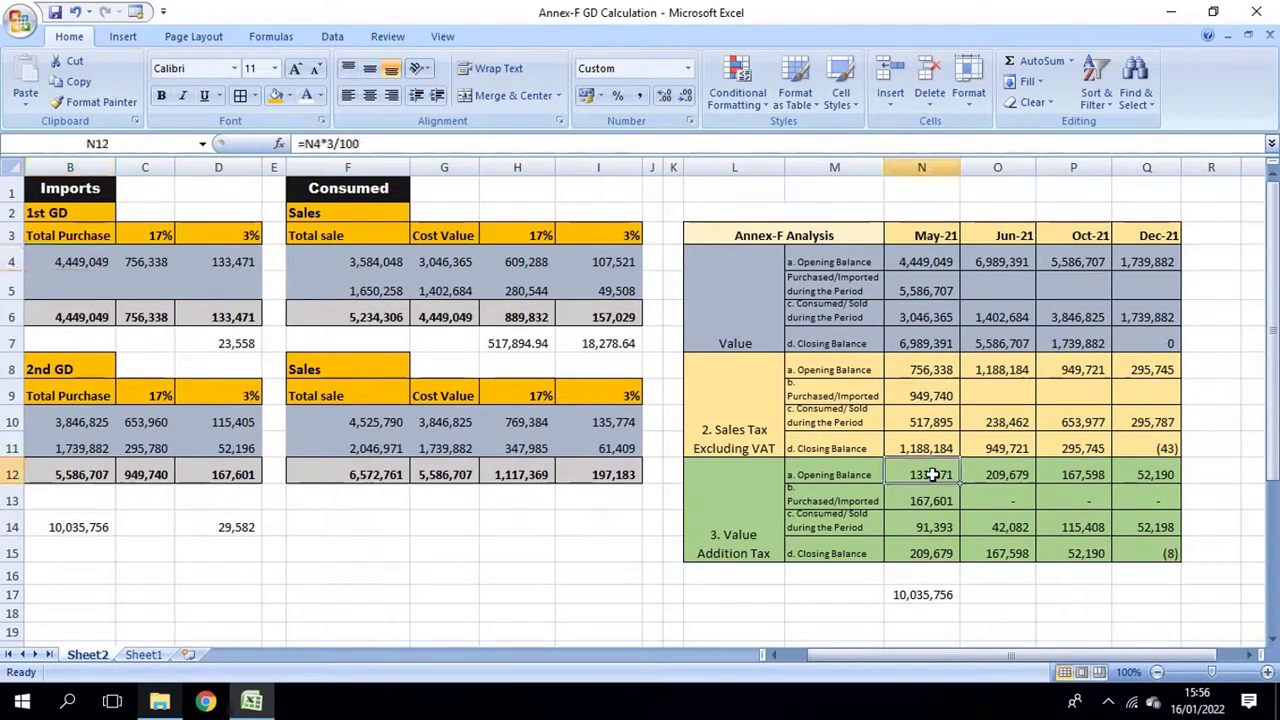
- Check May-21's purchased value addition tax in N13 against the 2nd GD's total purchases and the 3% total in D12
click(915, 499)
click(890, 292)
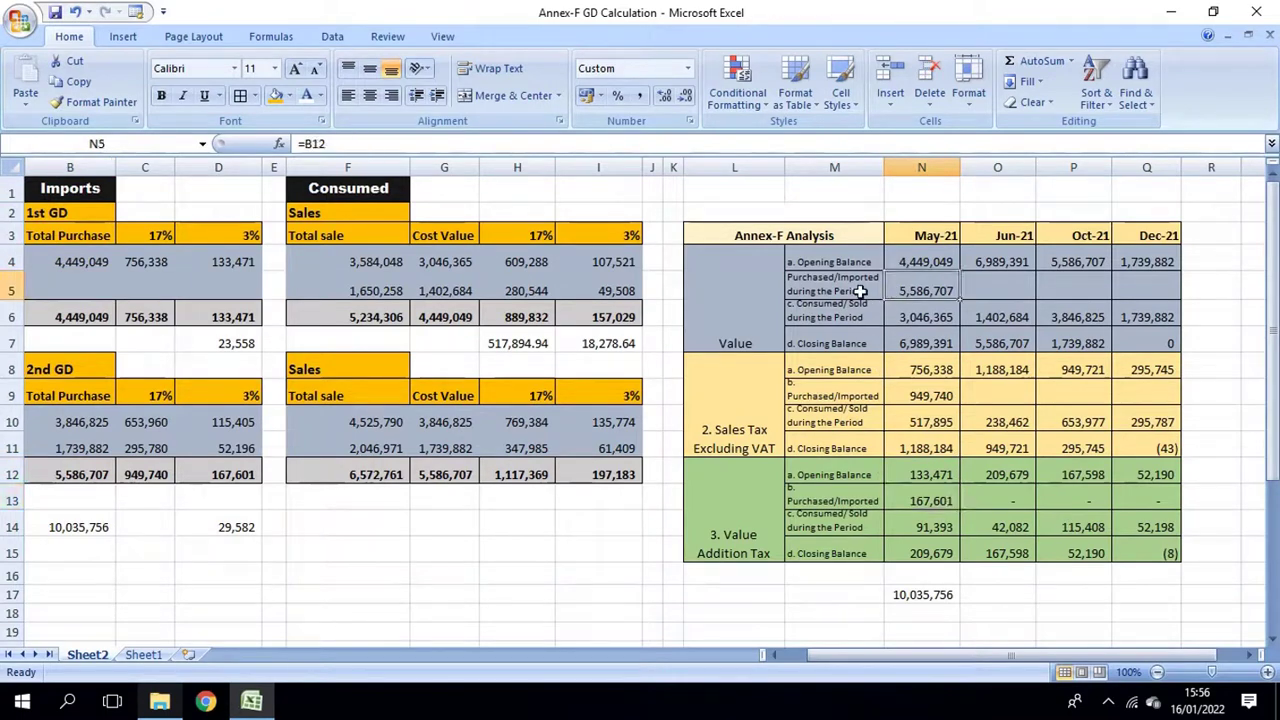
click(57, 468)
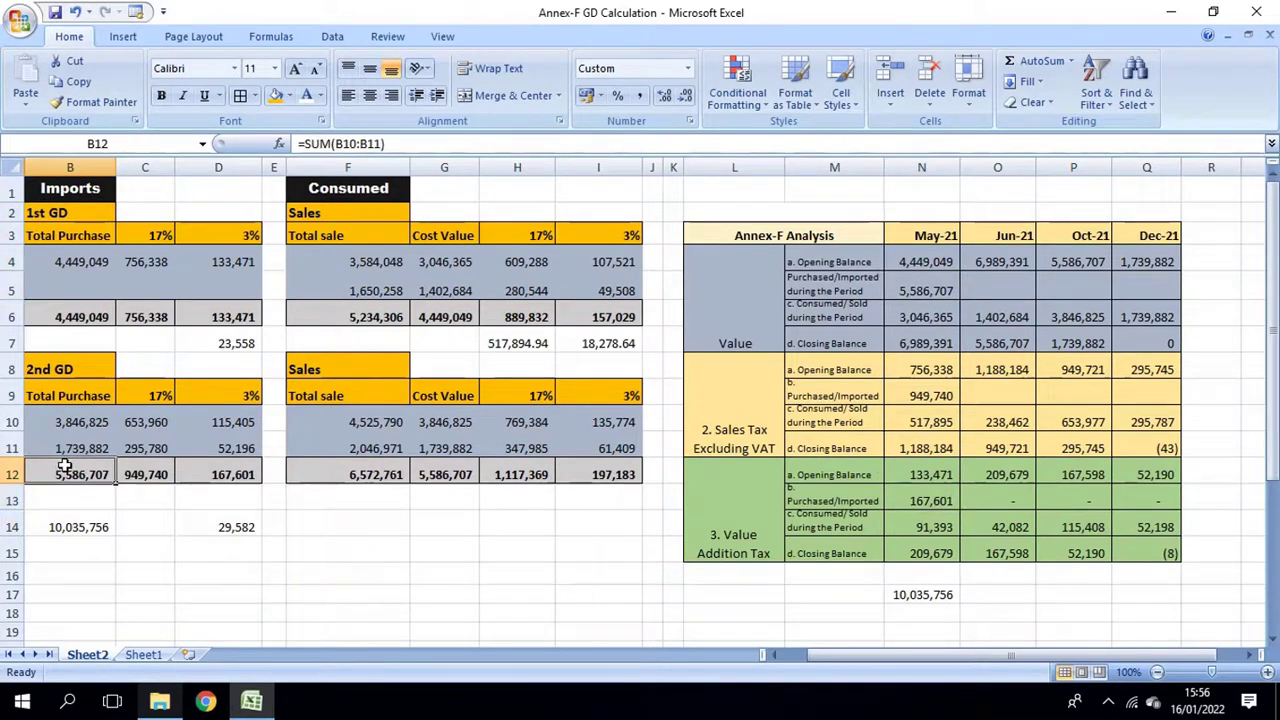
click(238, 424)
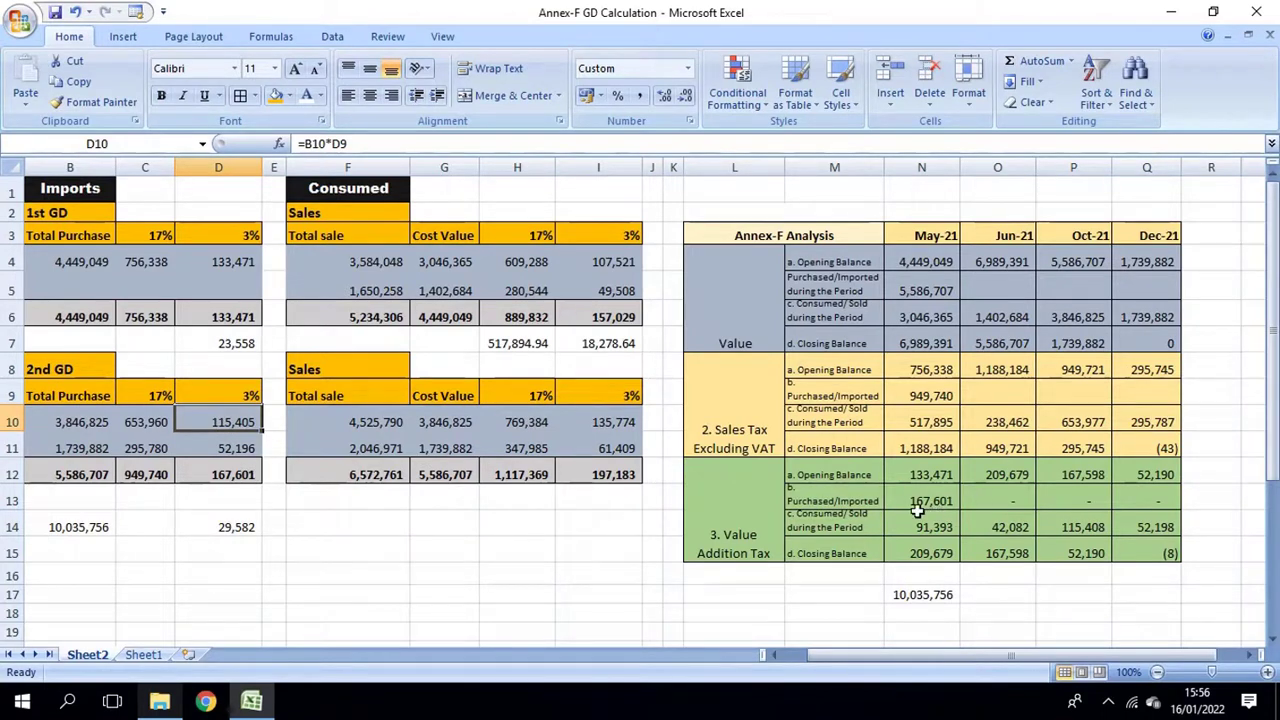
click(238, 475)
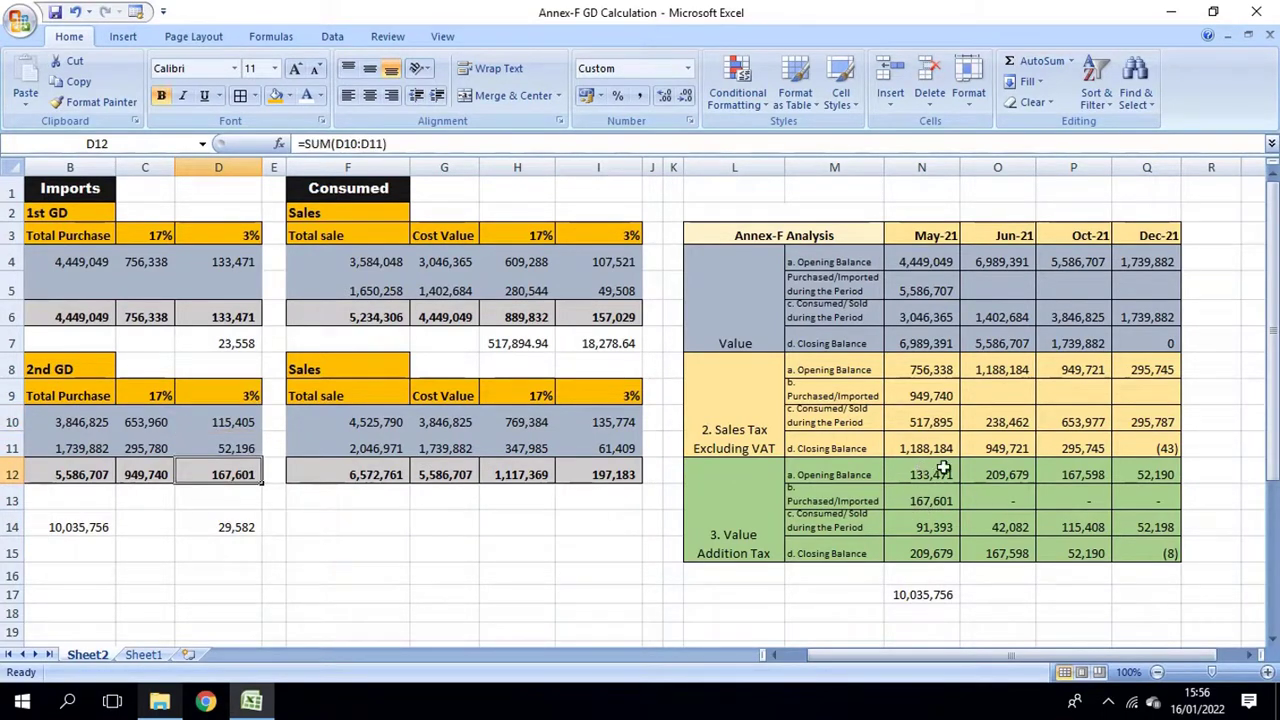
click(940, 500)
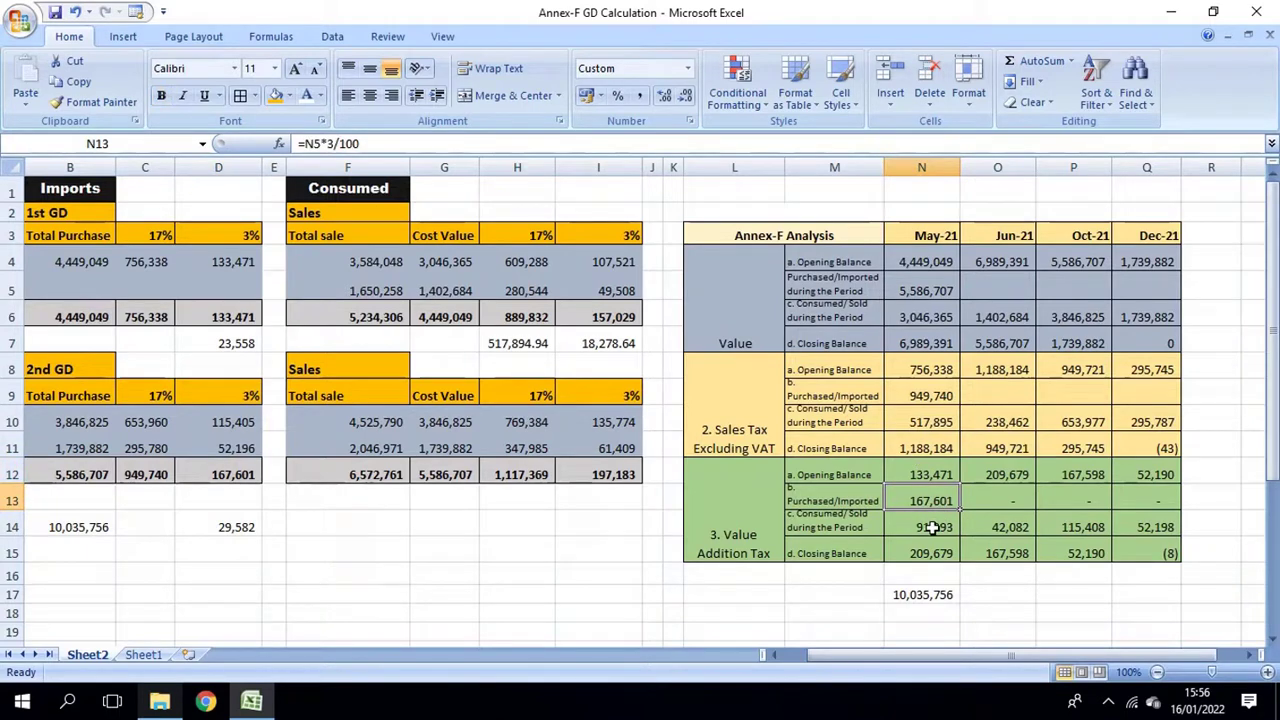
- Inspect the formula for May-21's consumed value addition tax in N14 and compare it with the check figures in H7 and I7
double_click(935, 525)
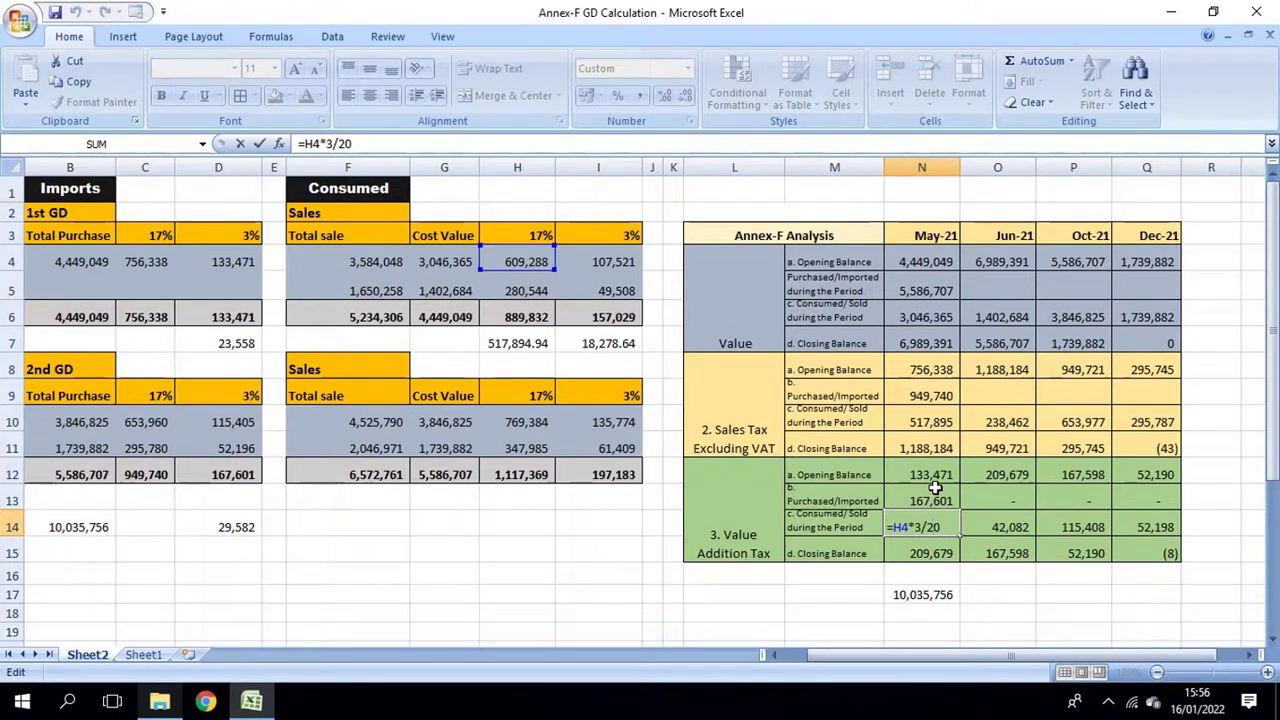
key(Escape)
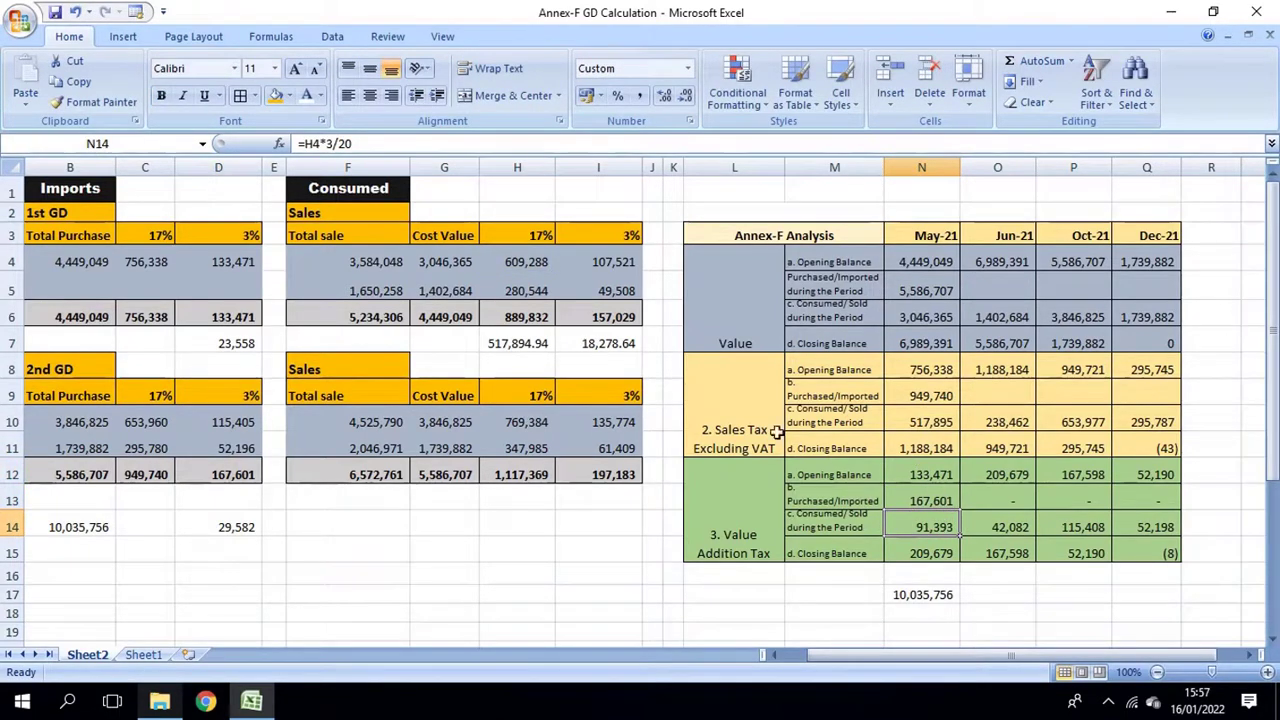
drag(632, 347, 543, 343)
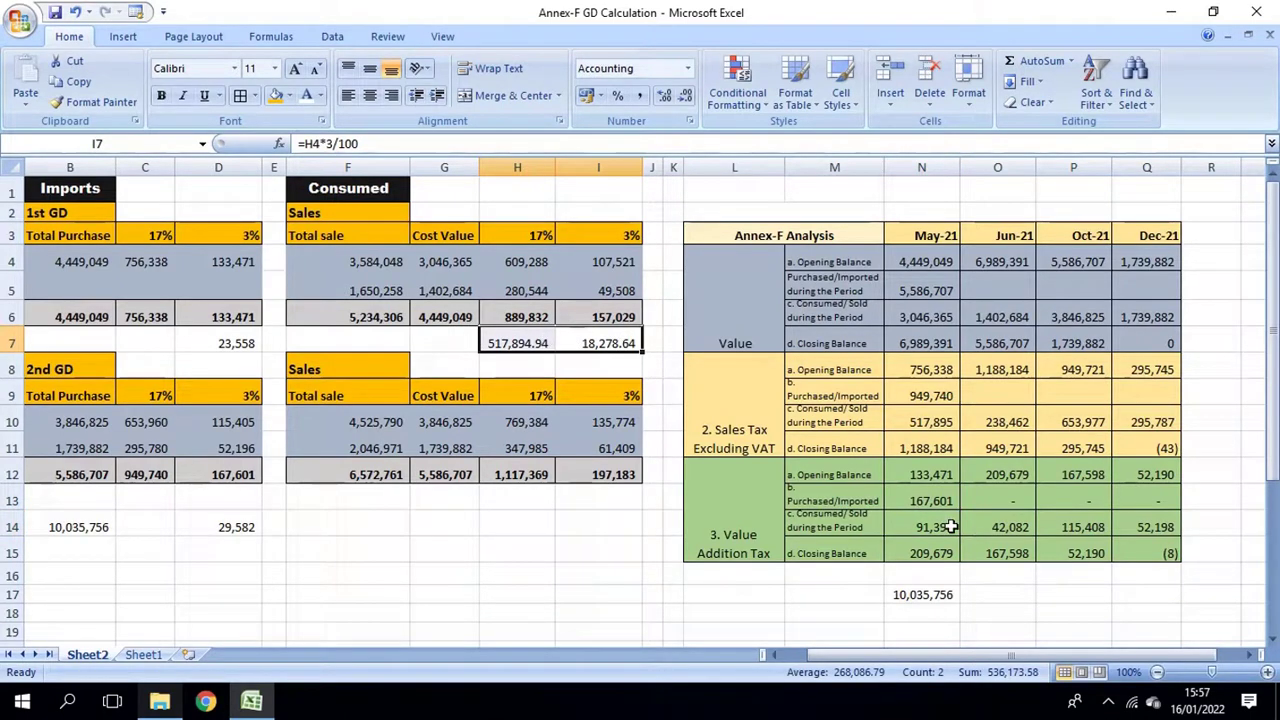
- Change the divisor of the check formula in I7 to 20 so that it reads =H4*3/20
click(628, 348)
double_click(624, 343)
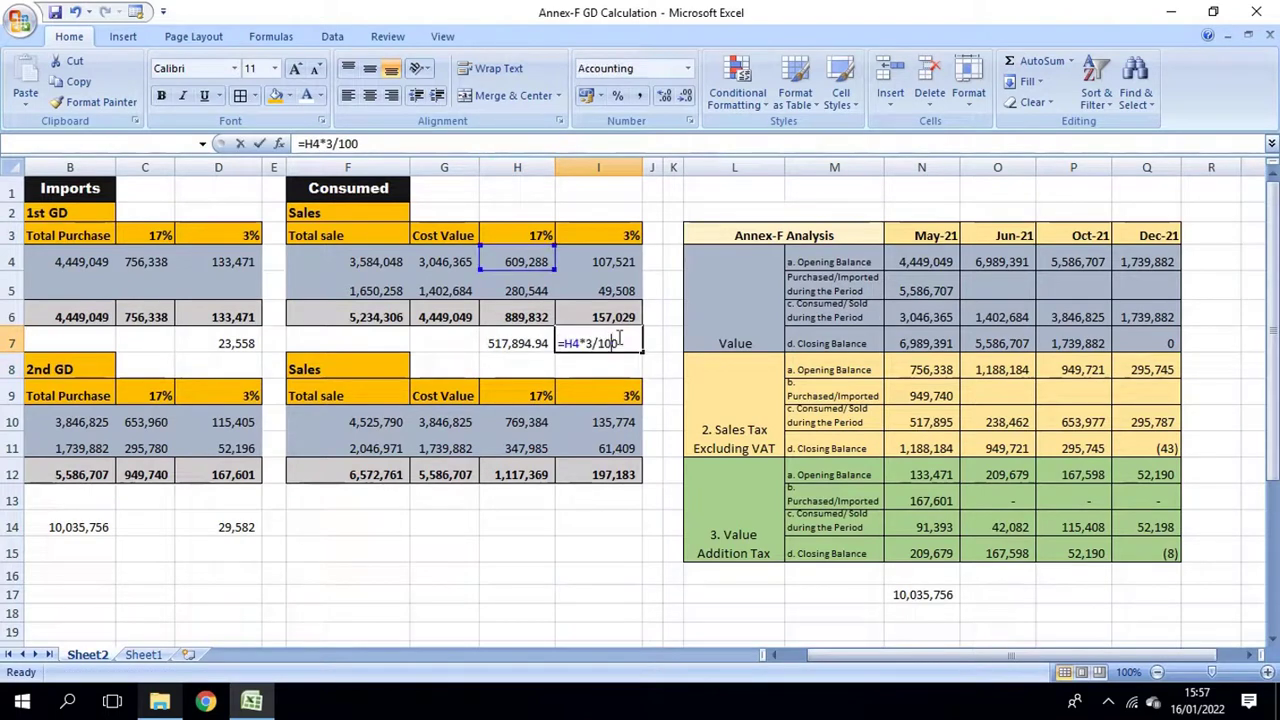
key(shift+Left)
key(shift+Left)
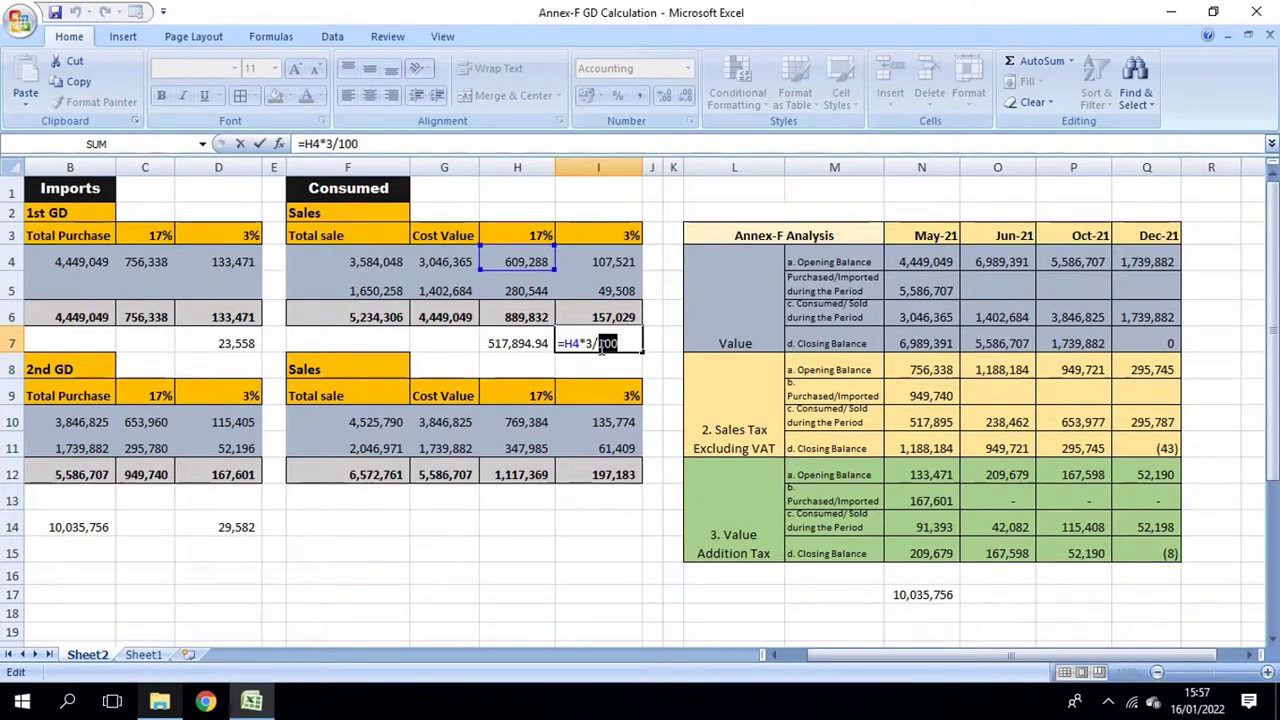
text(20)
key(Return)
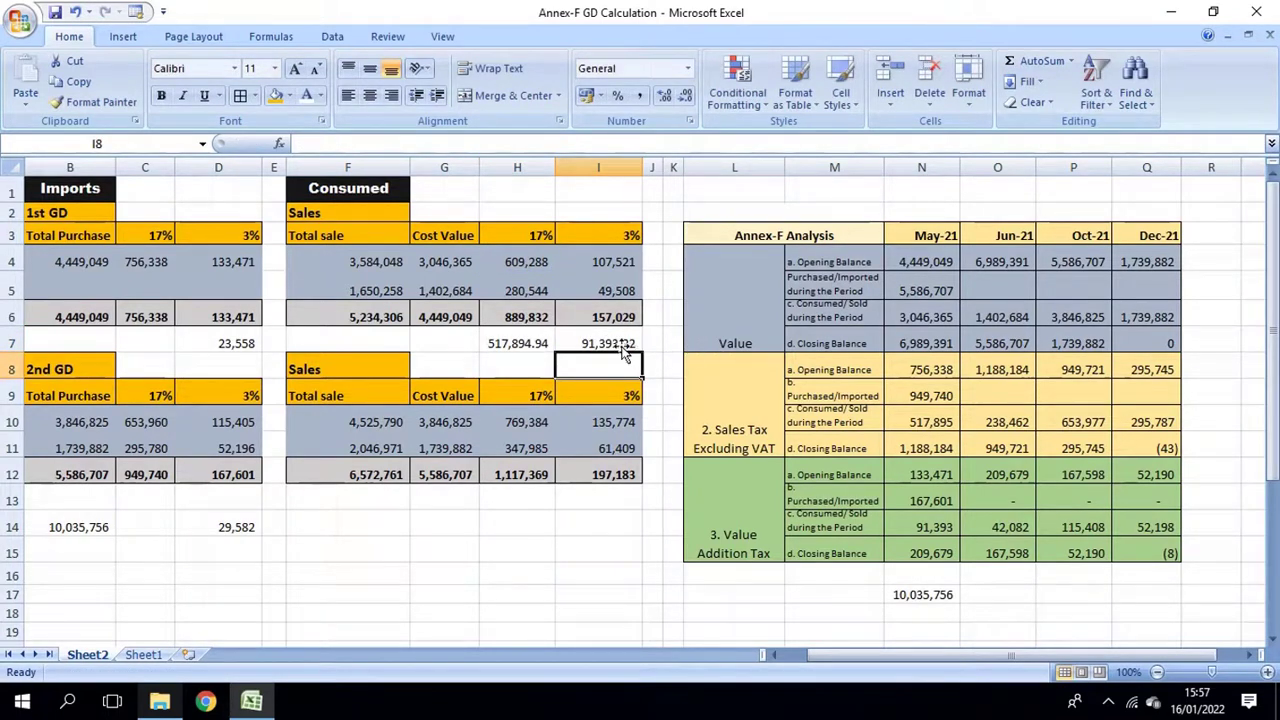
- Compare the recalculated I7 and its source H4 with May-21's consumed value addition tax formula in N14
click(621, 345)
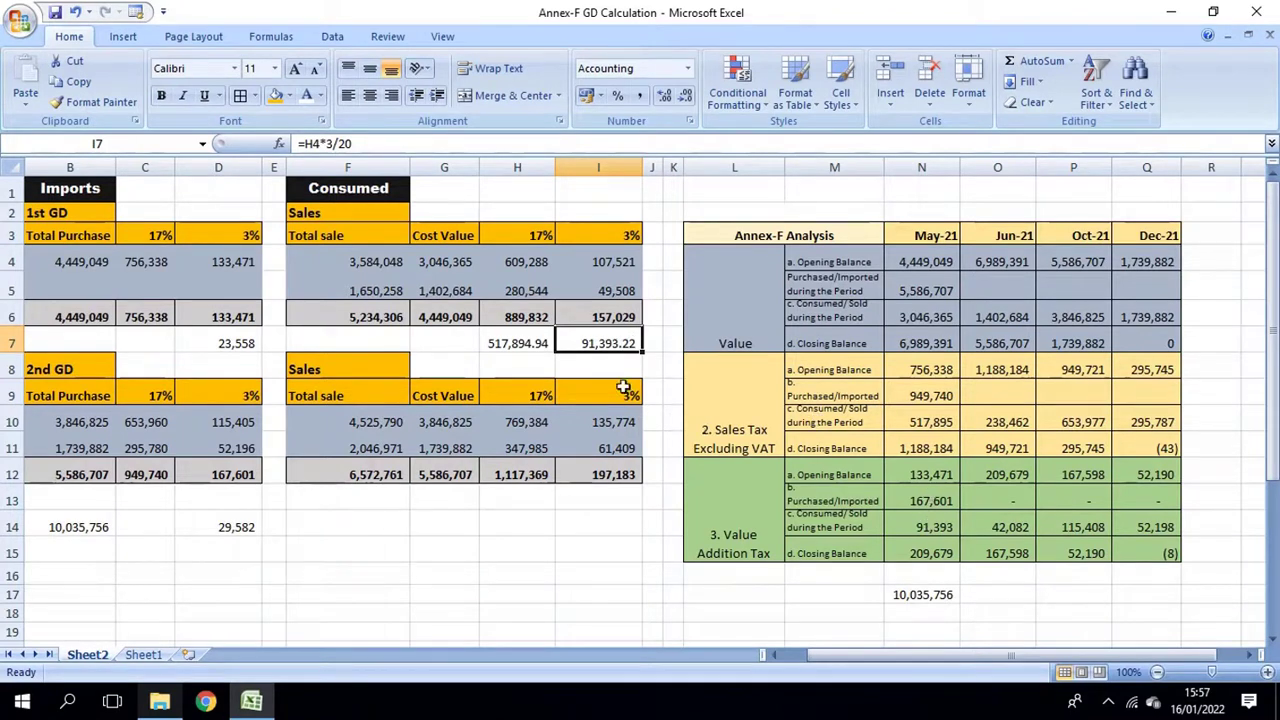
click(506, 270)
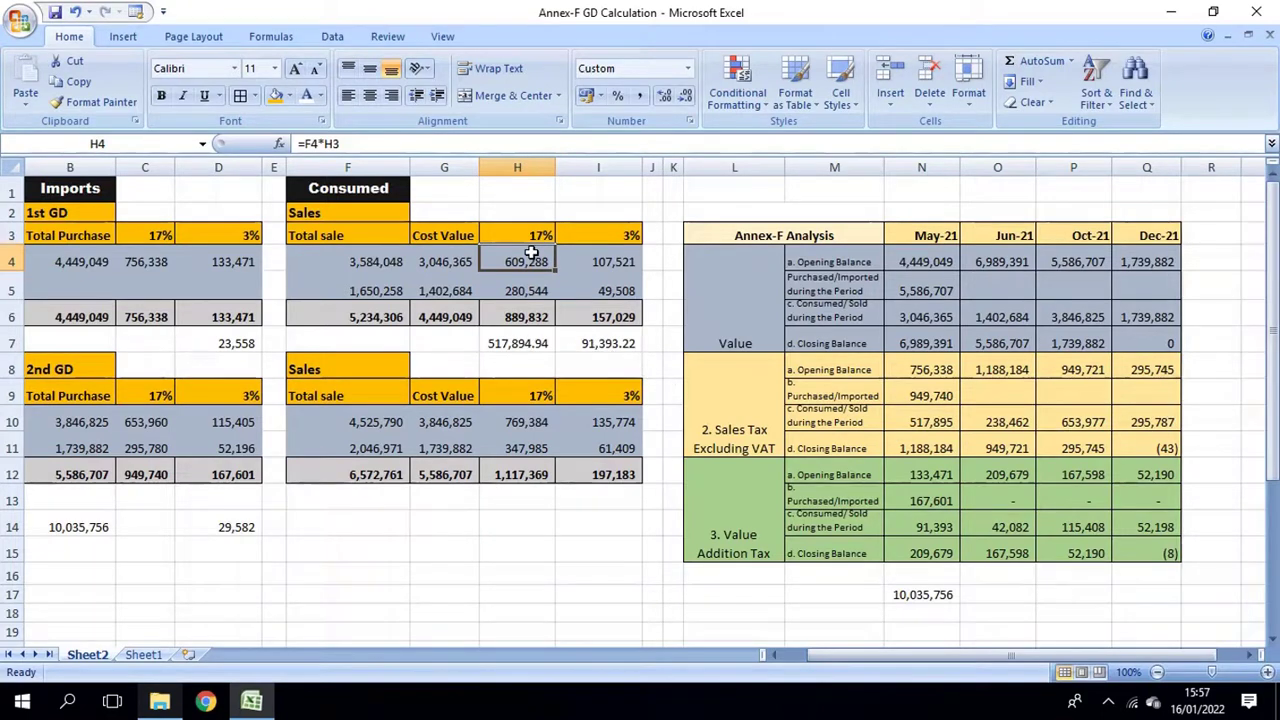
click(616, 343)
click(921, 527)
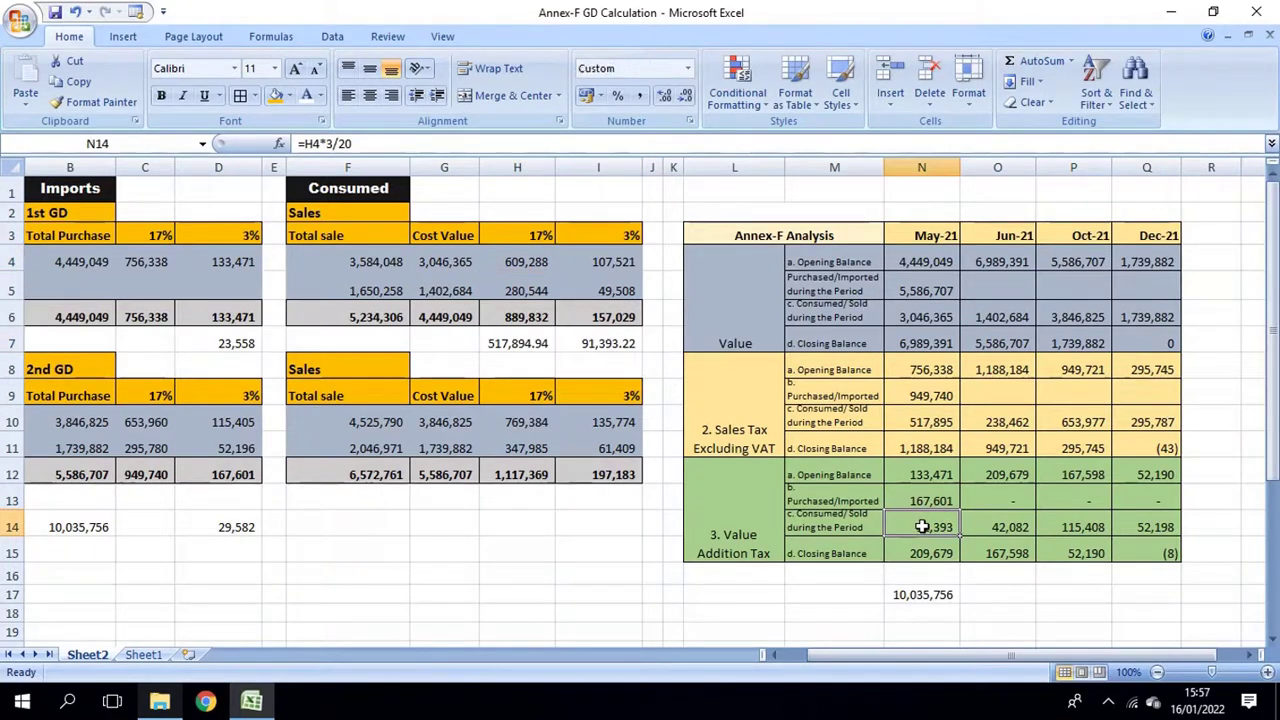
double_click(921, 527)
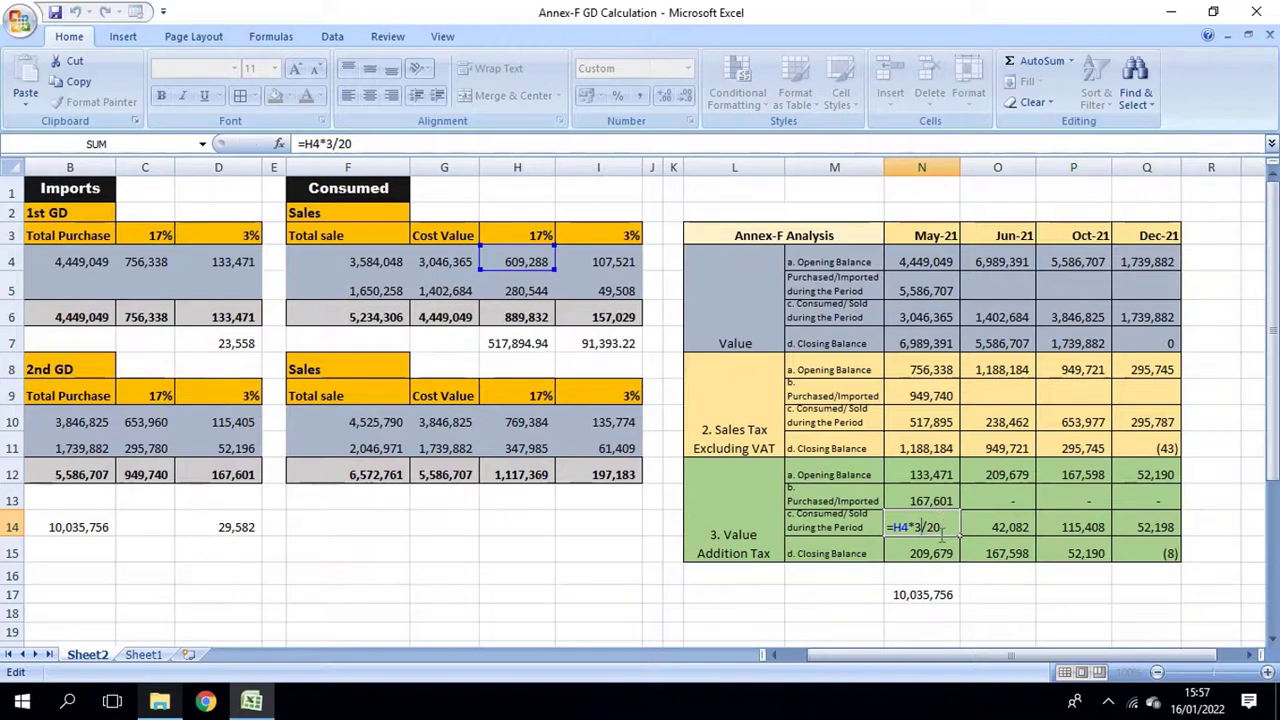
key(Return)
- Examine May-21's closing balance formulas in N15, N11 and N7, and look over the Annex-F columns for May-21 through Dec-21
text(=N13+N12-N14)
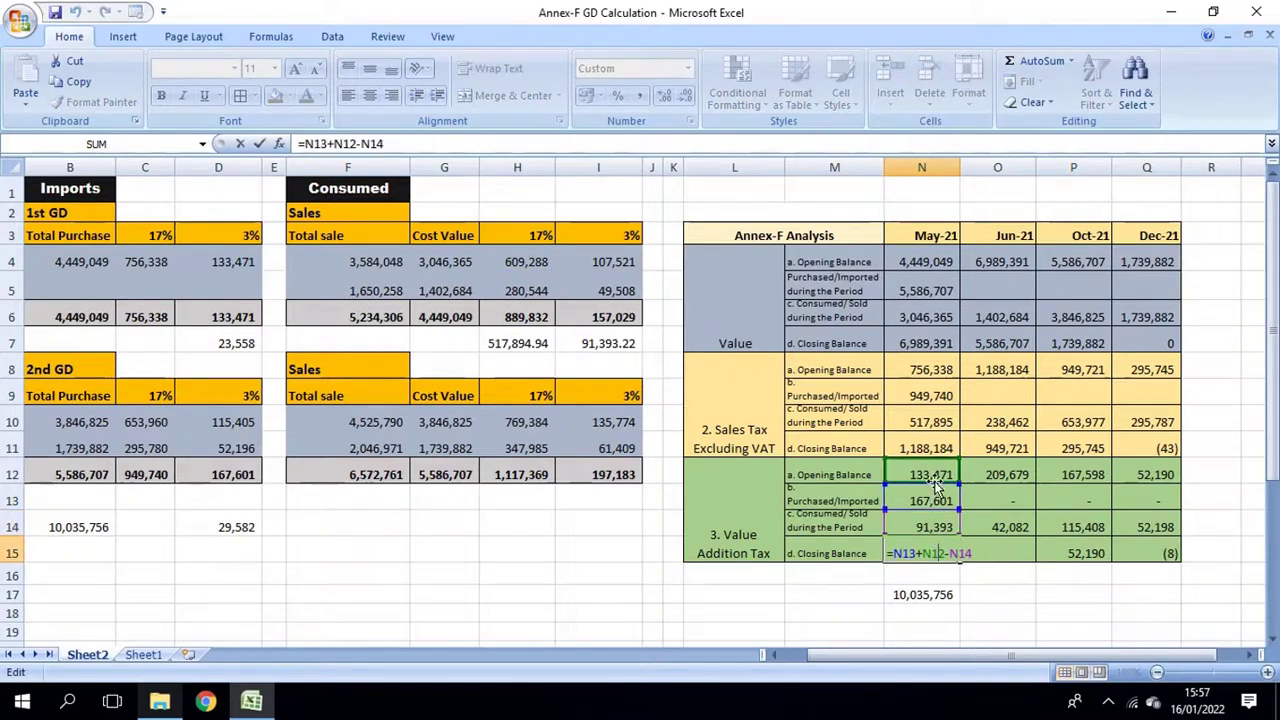
key(Return)
click(940, 552)
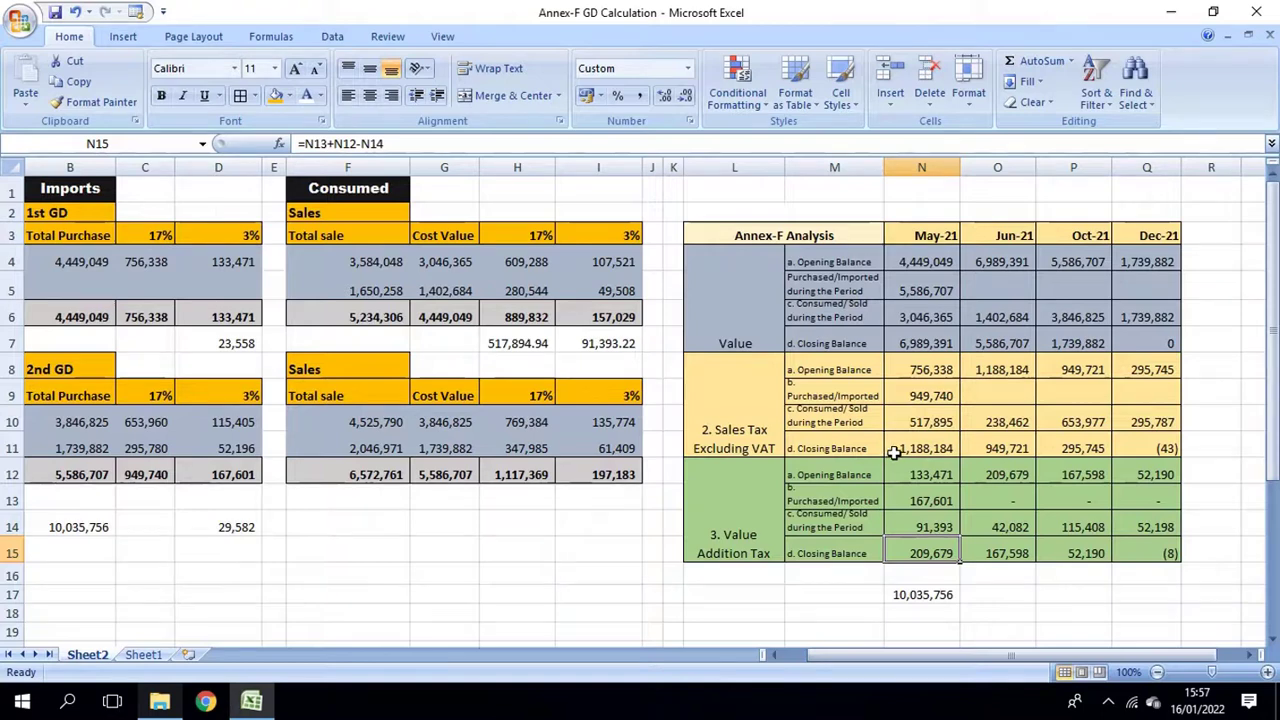
click(930, 451)
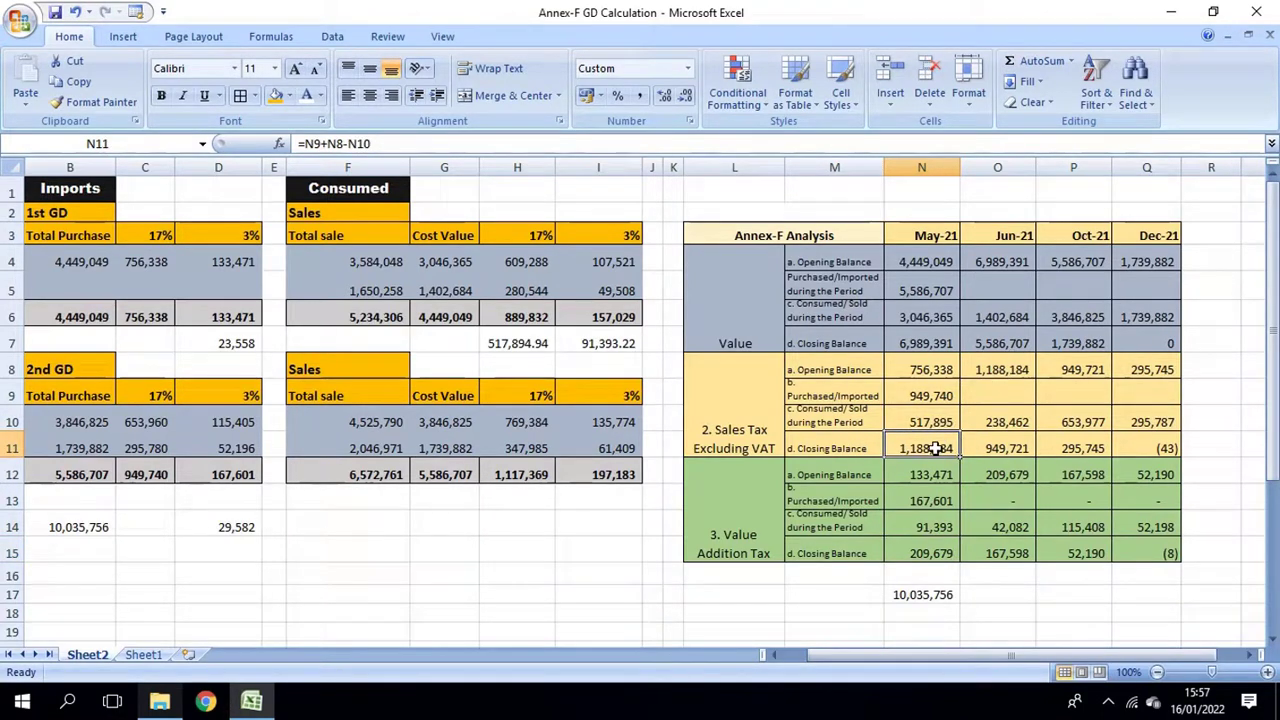
click(937, 343)
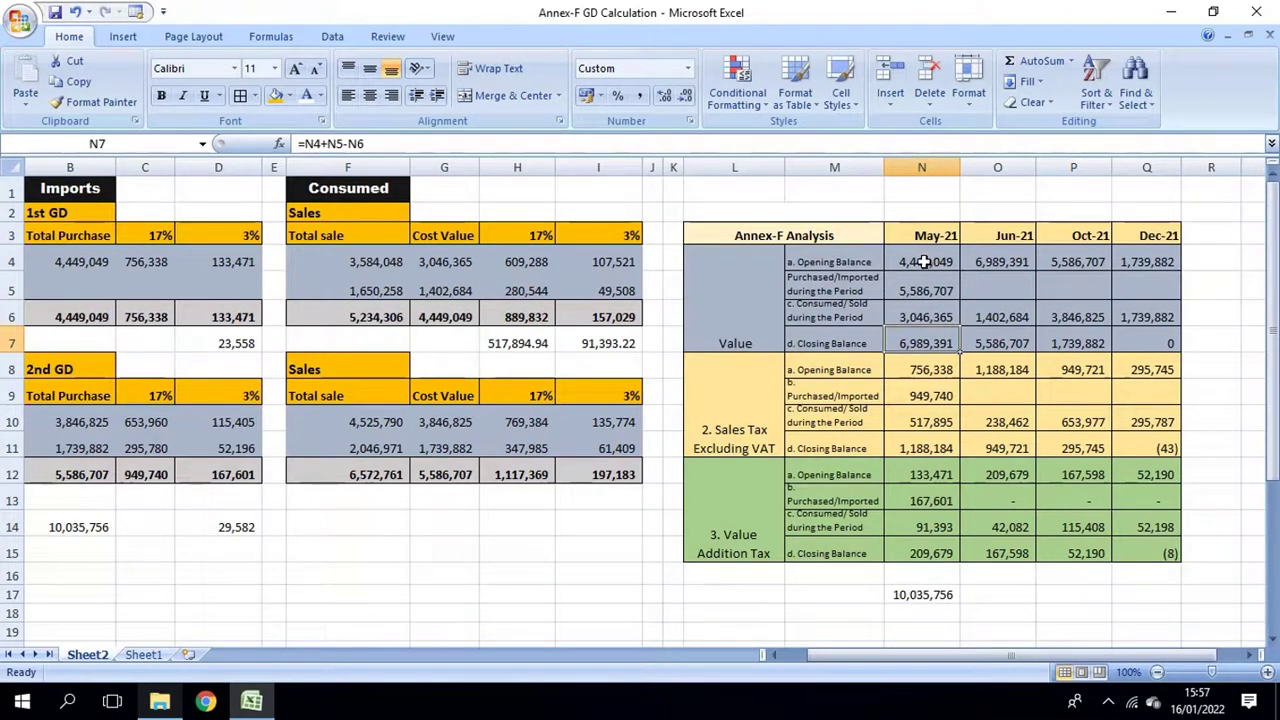
drag(924, 261, 916, 537)
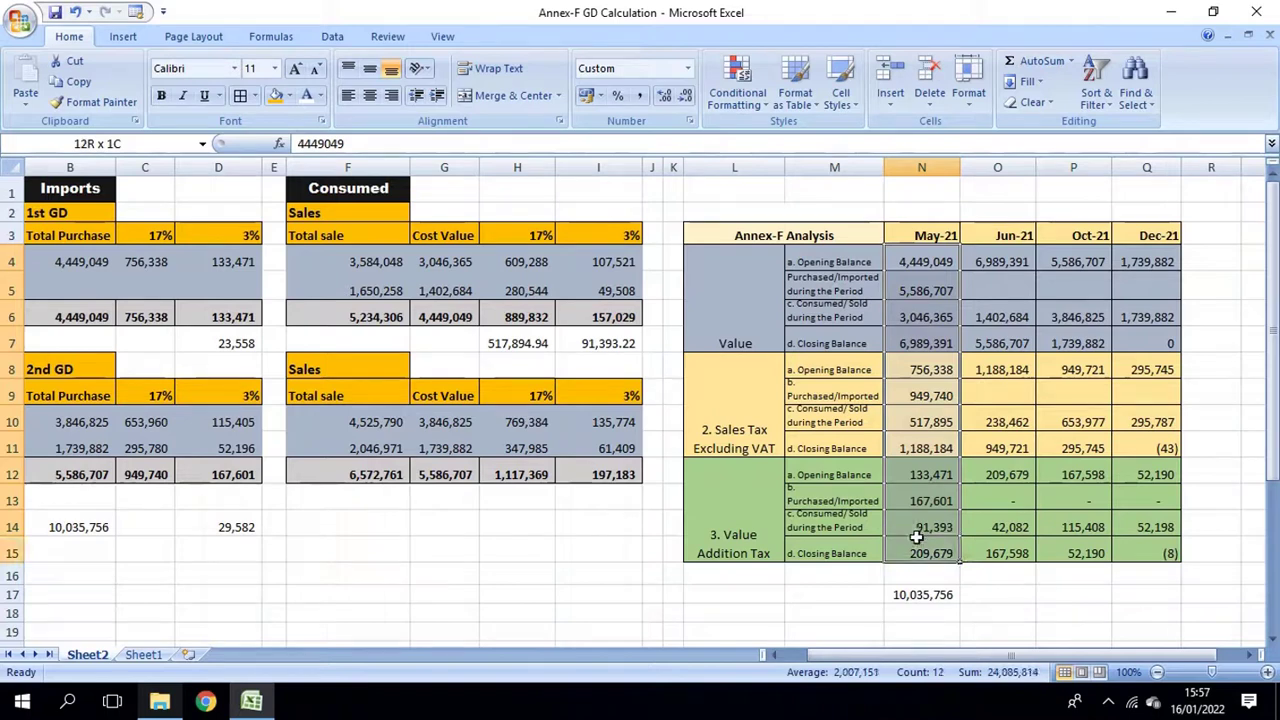
drag(986, 259, 1150, 545)
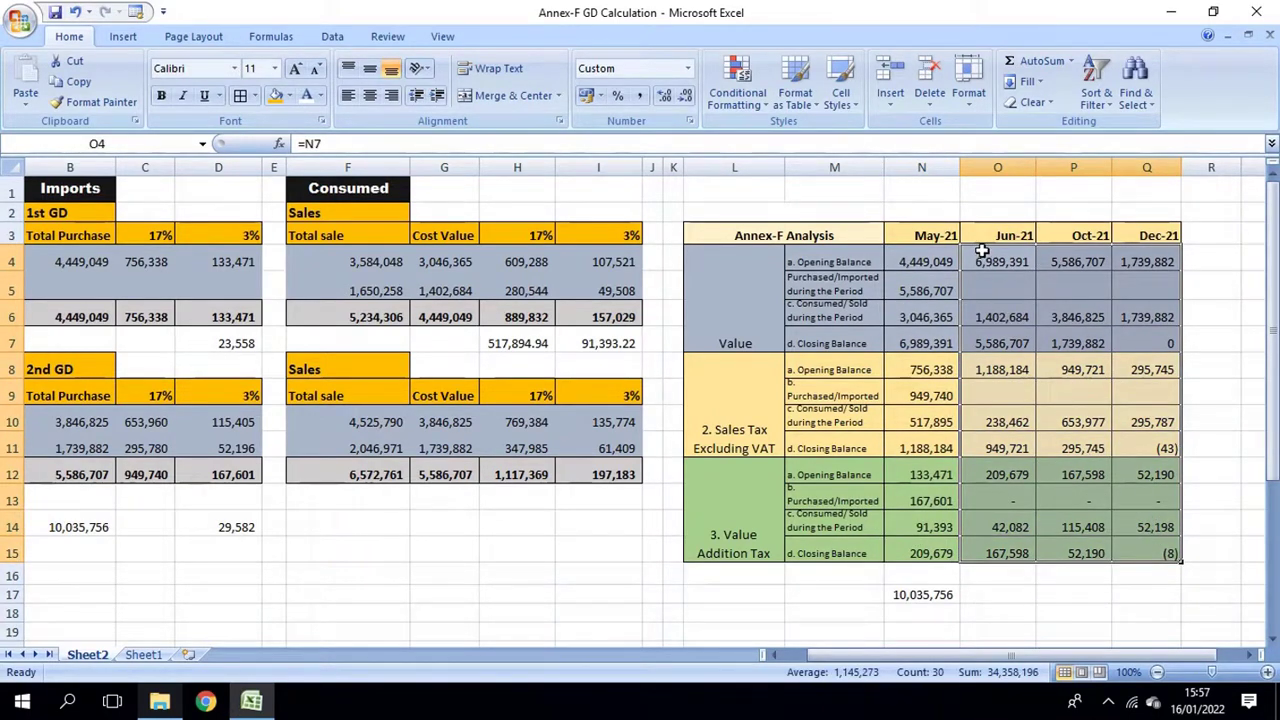
- Follow May-21's opening, imported and consumed values to the closing balance in N7 and its carry-forward to Jun-21's opening balance in O4
click(922, 266)
drag(922, 263, 928, 290)
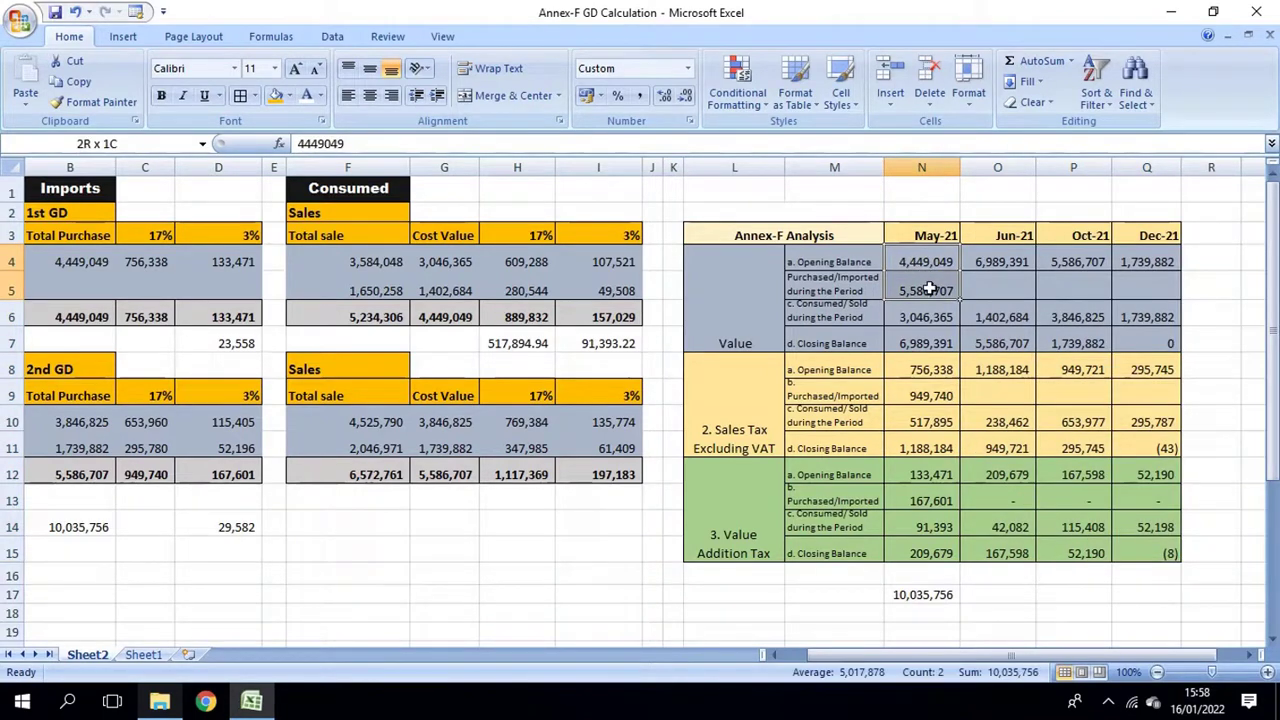
click(935, 316)
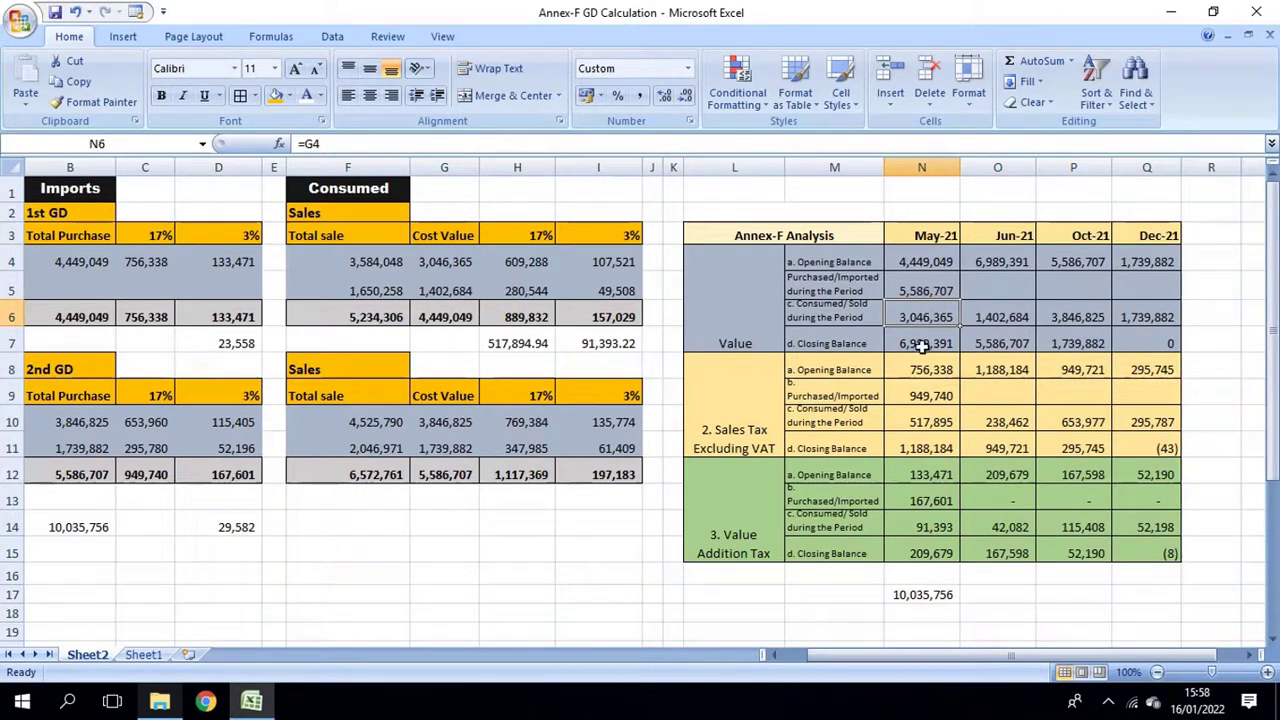
click(915, 343)
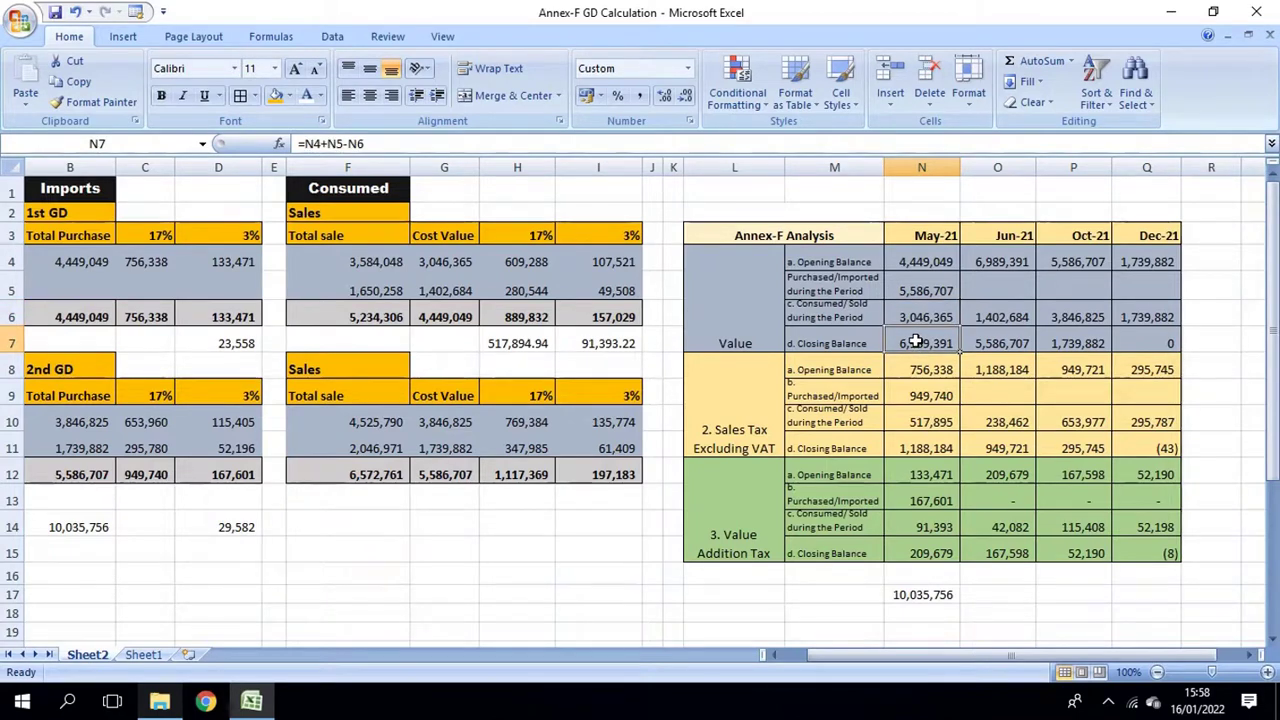
click(986, 261)
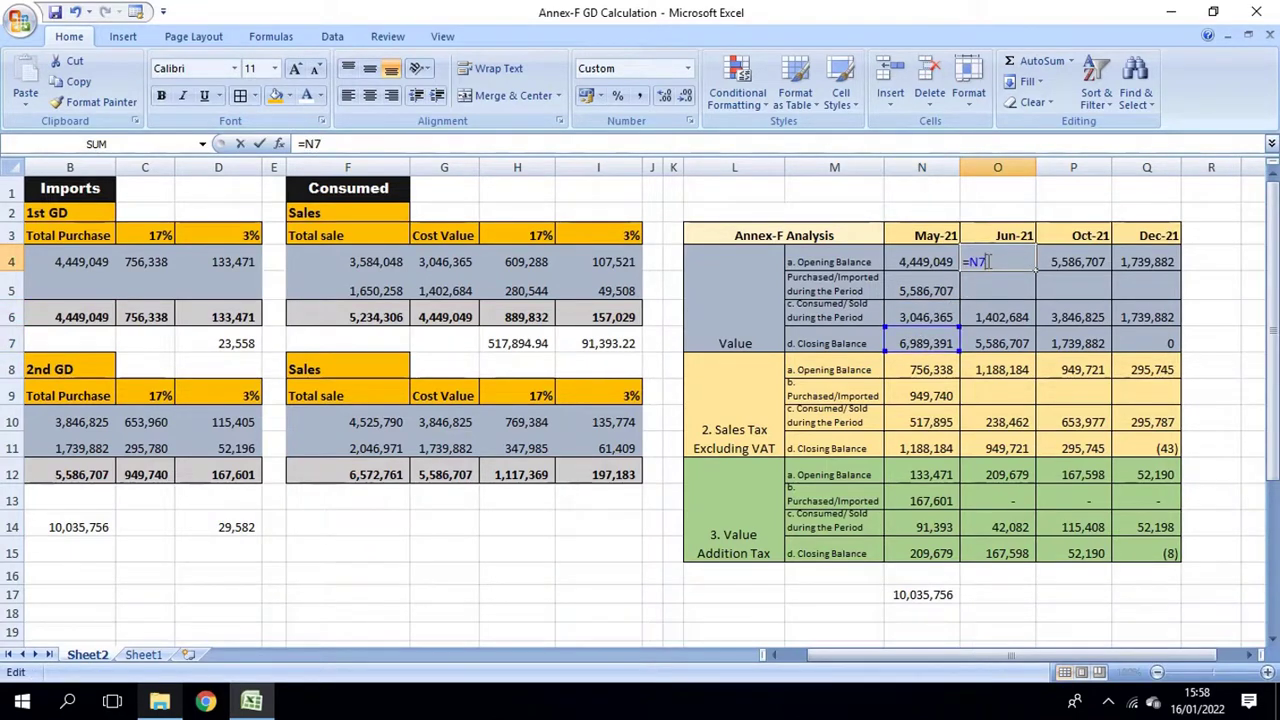
double_click(986, 261)
key(Escape)
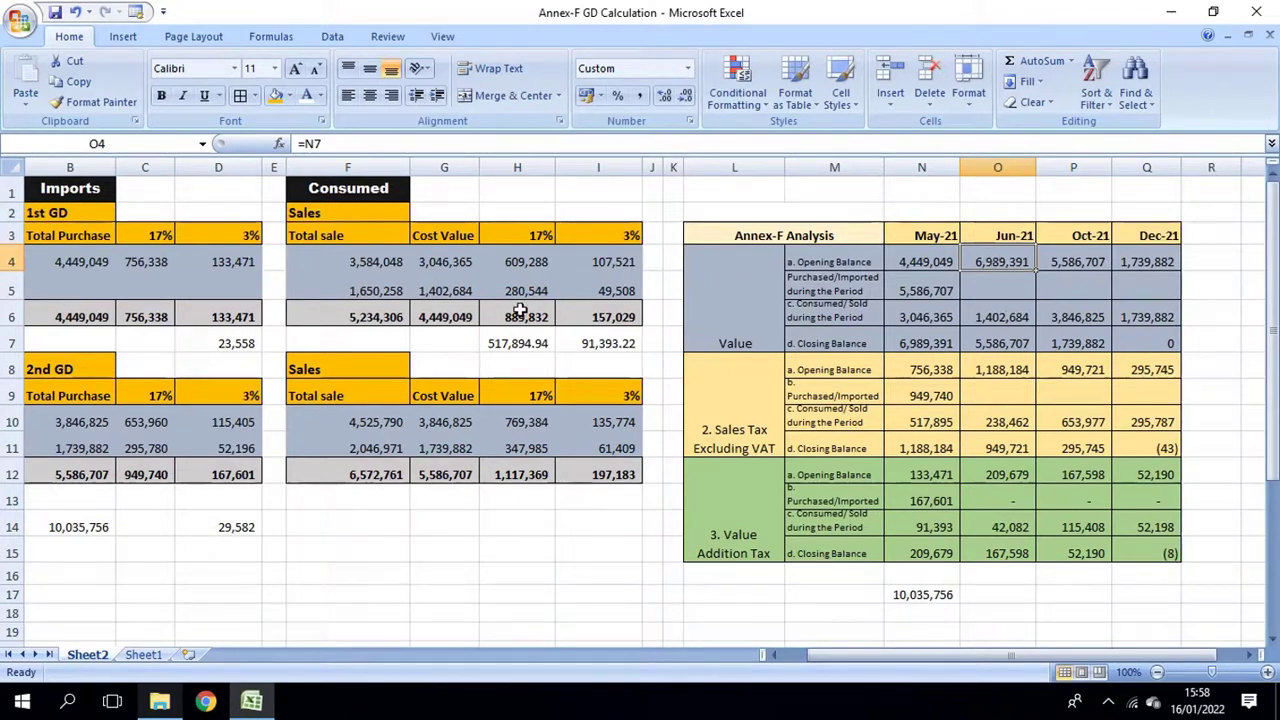
- Trace Jun-21's consumed value in O6 to the 1st GD's cost value in G5 and inspect the closing balance formula in O7
click(441, 291)
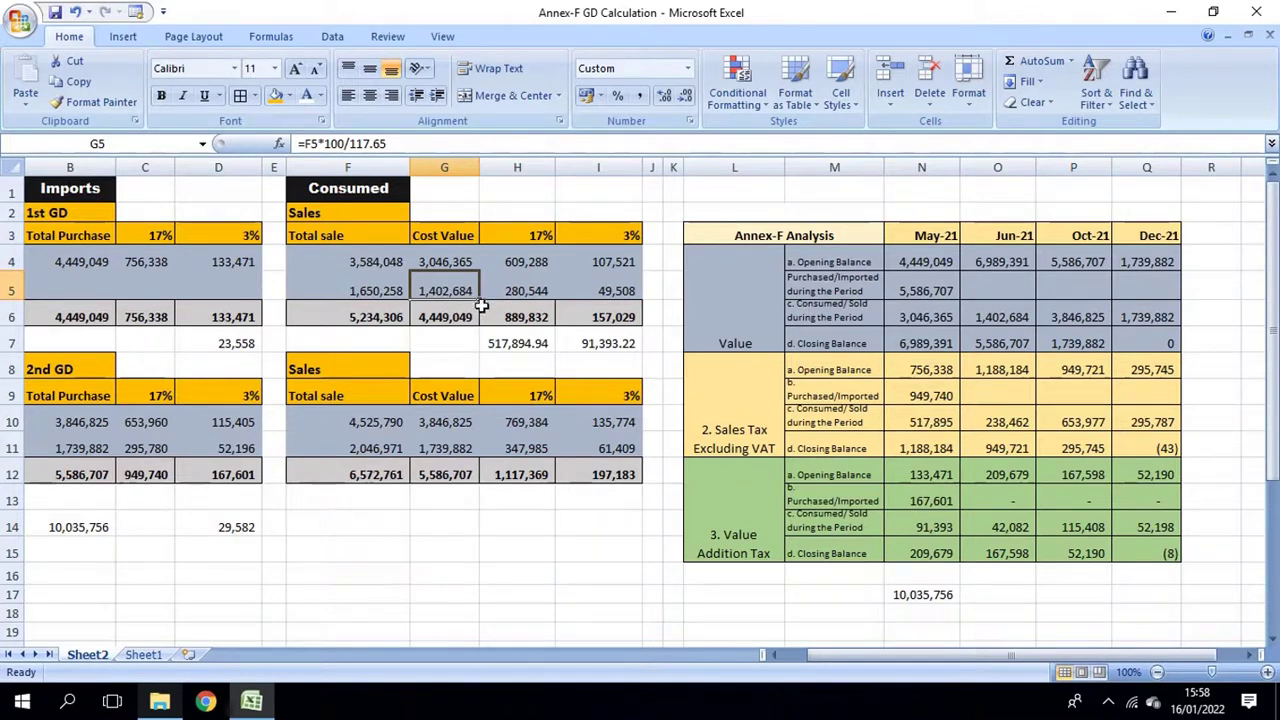
double_click(997, 343)
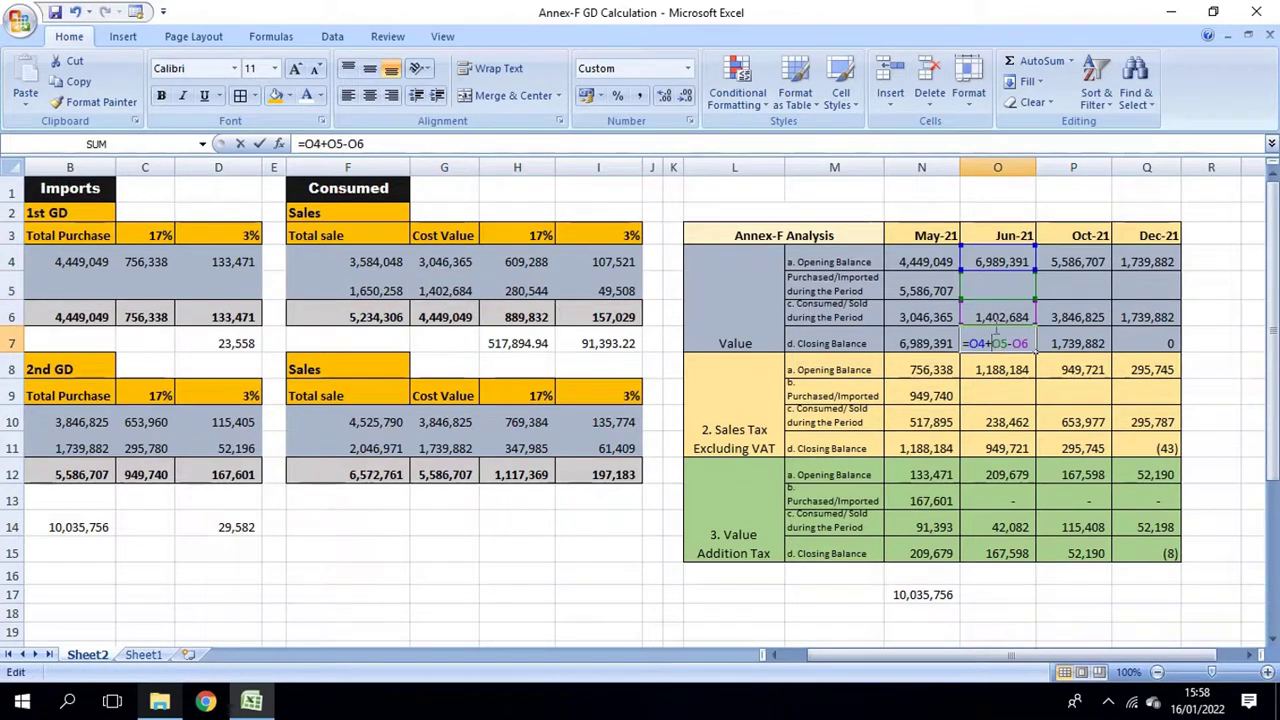
double_click(995, 310)
key(Escape)
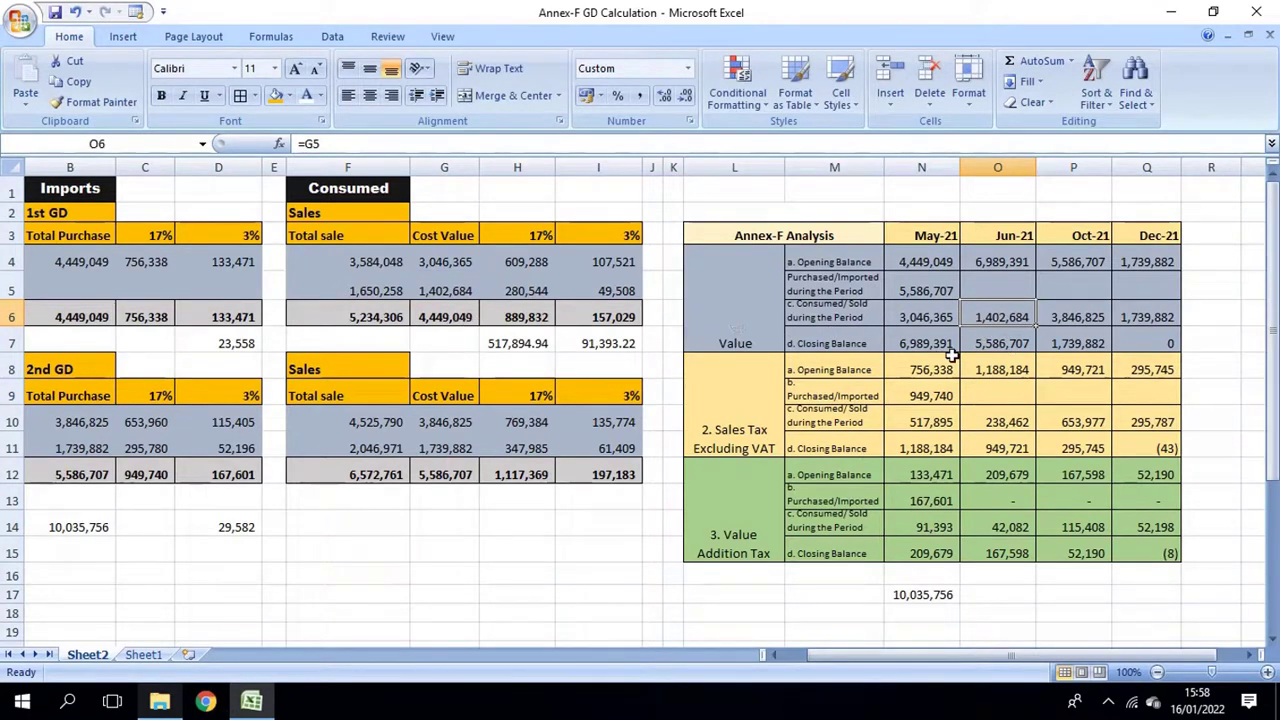
- Follow Jun-21's value from the opening balance in O4 through the consumed amount in O6 to the closing balance in O7
click(1018, 343)
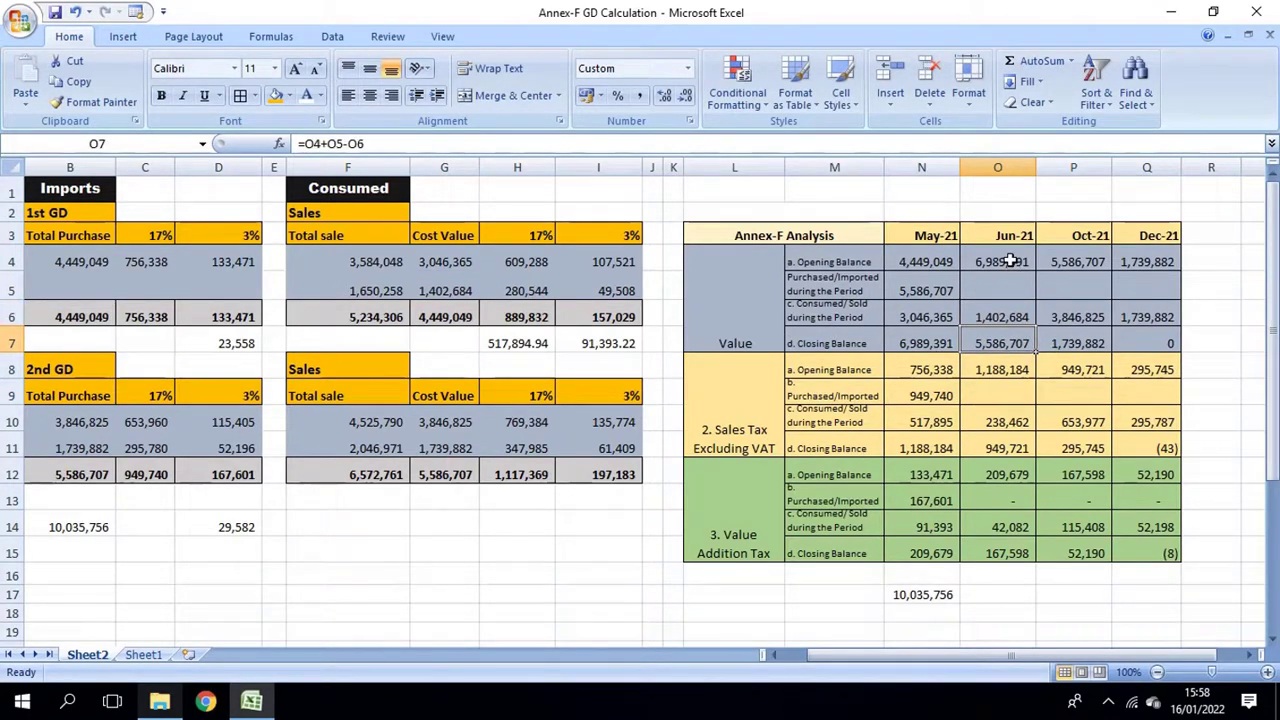
drag(1008, 260, 1010, 295)
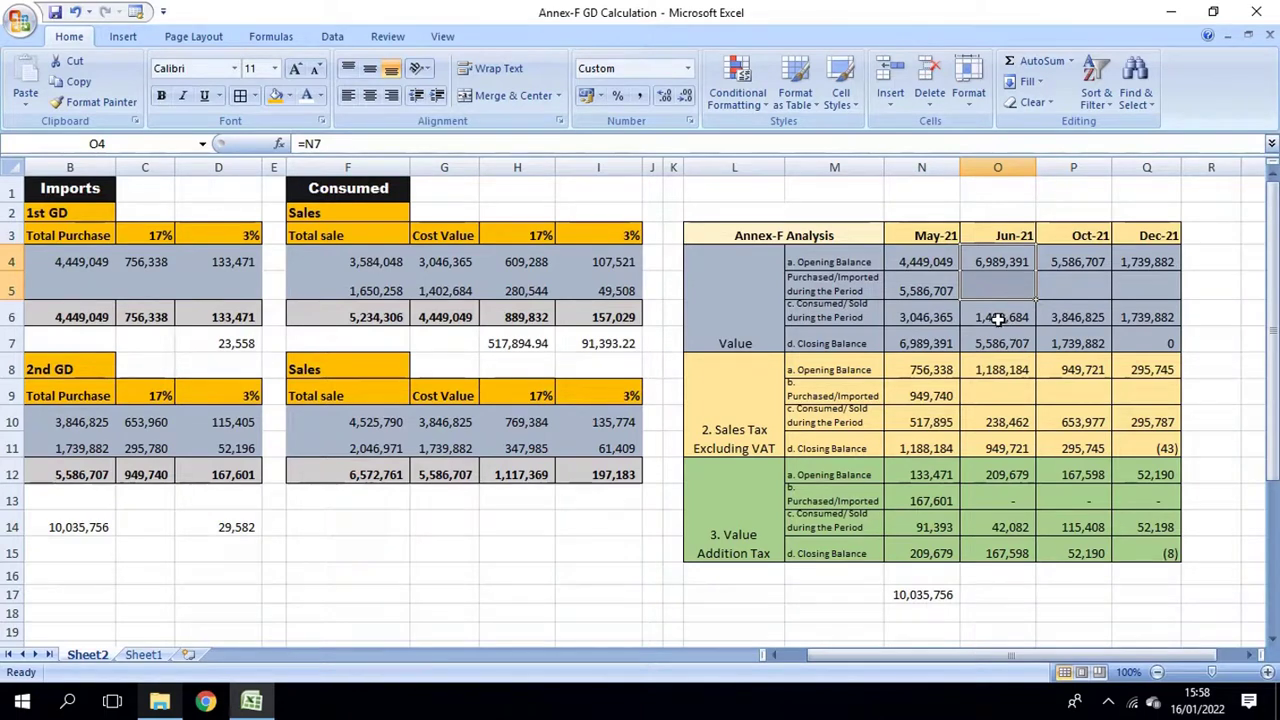
click(997, 318)
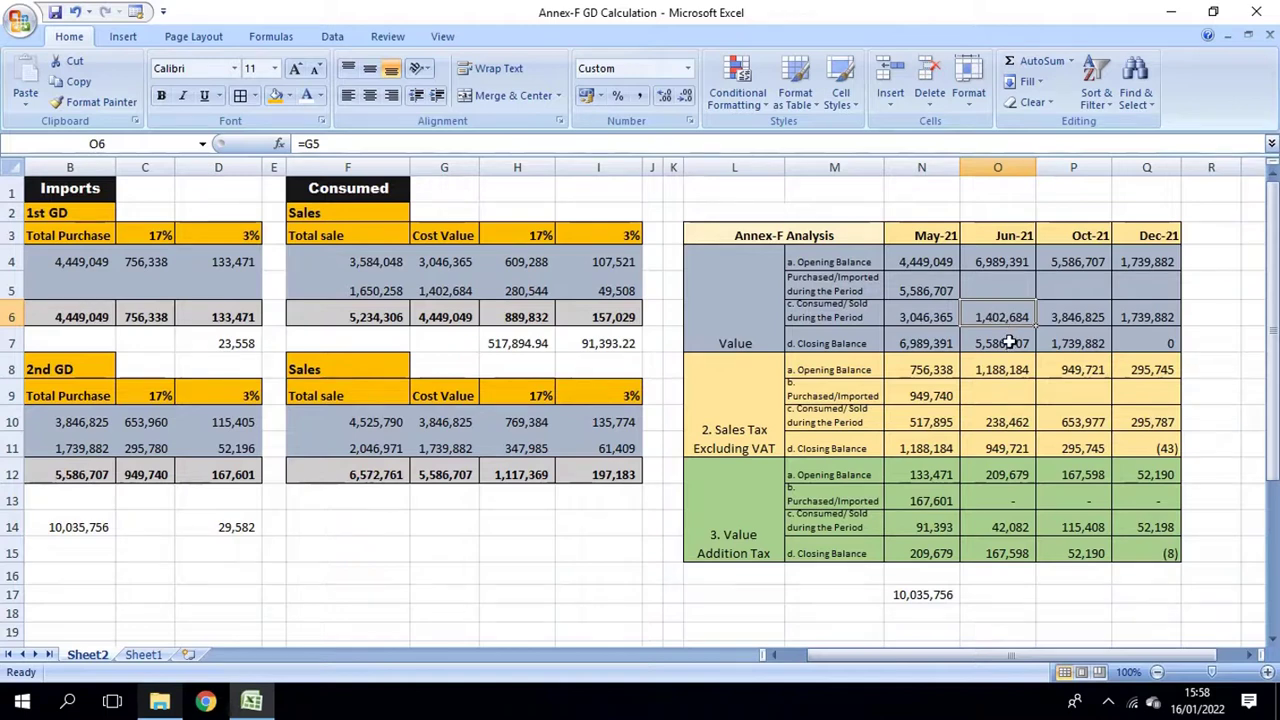
click(1005, 342)
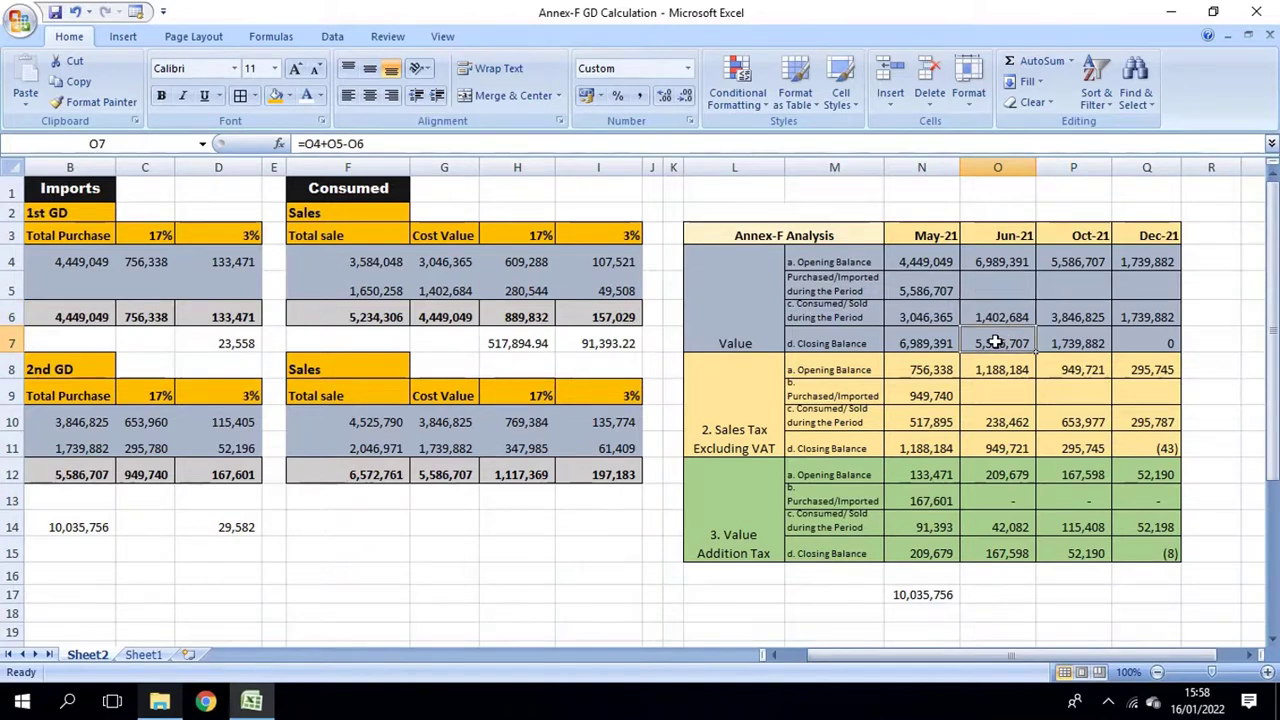
drag(997, 258, 945, 551)
- Compare the 1st GD's total purchase and consumed cost values with the May-21 and Jun-21 value columns of the Annex-F Analysis
drag(437, 262, 457, 284)
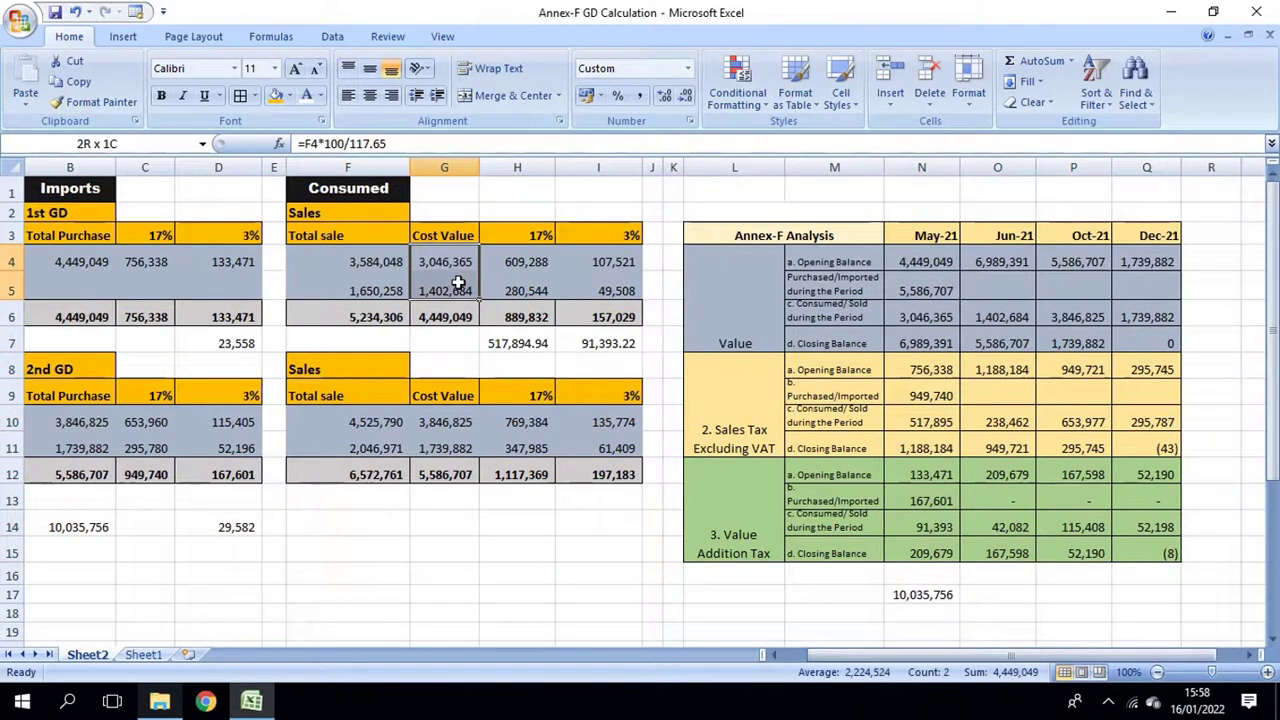
drag(105, 214, 645, 328)
click(87, 316)
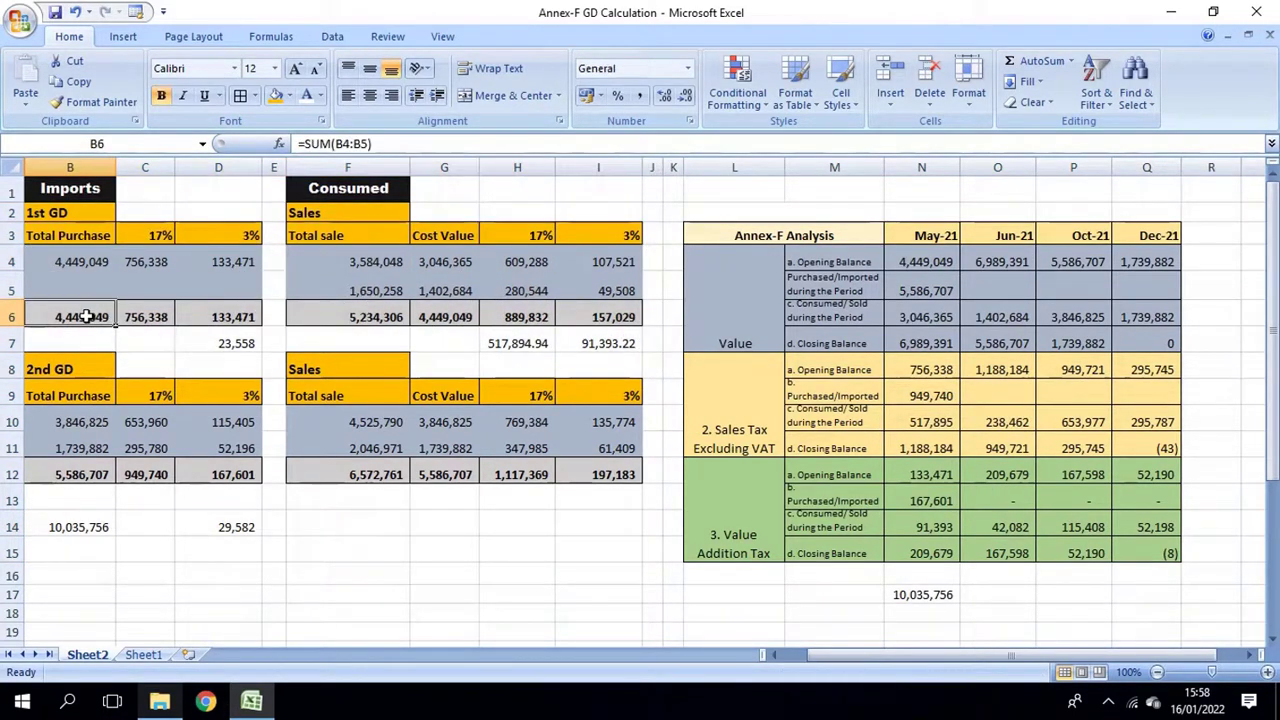
drag(352, 265, 600, 288)
drag(940, 252, 998, 343)
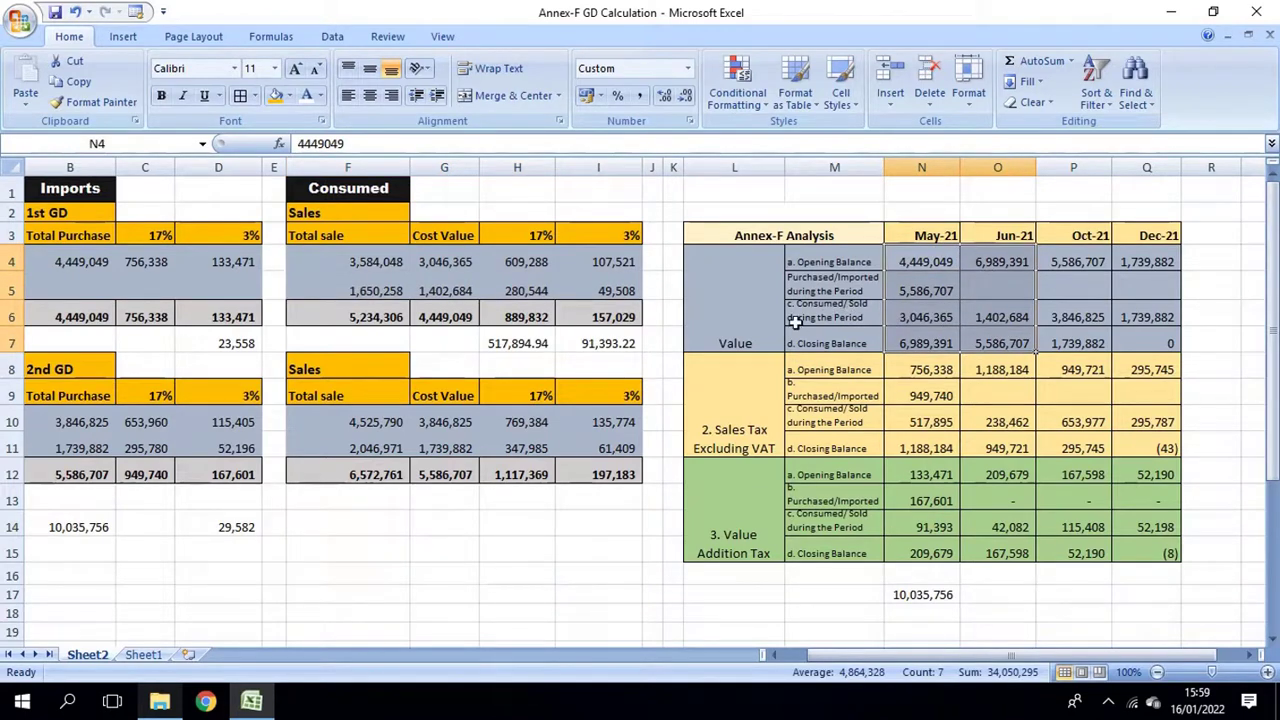
- Trace the 2nd GD's purchase total in B12 and cost values in G10 and G11 to the Oct-21 and Dec-21 consumed values
click(89, 474)
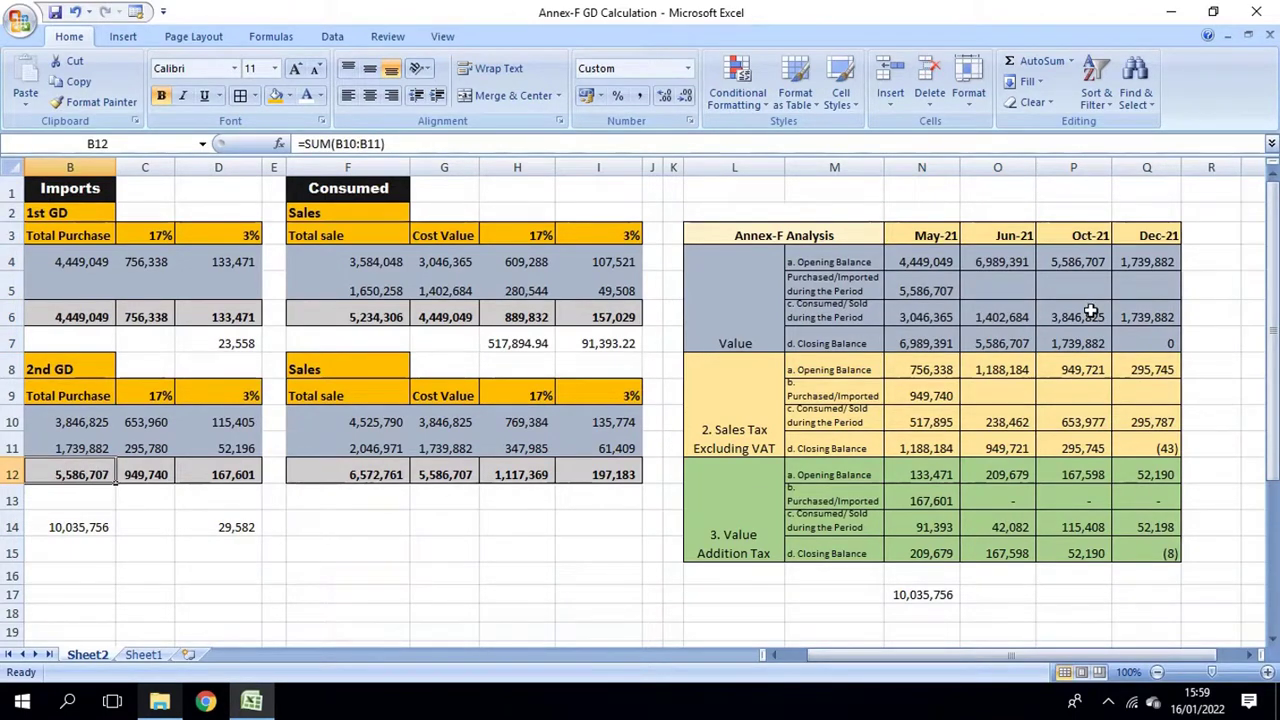
click(428, 421)
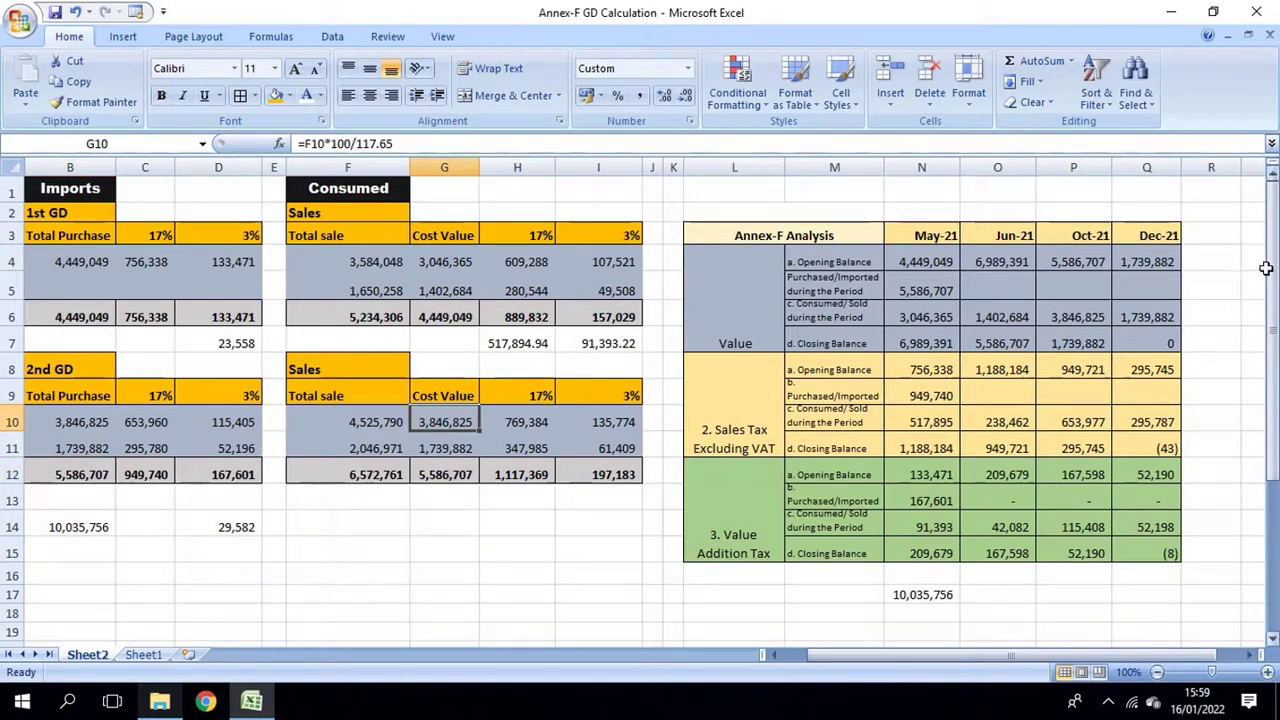
click(1060, 313)
click(436, 419)
click(450, 449)
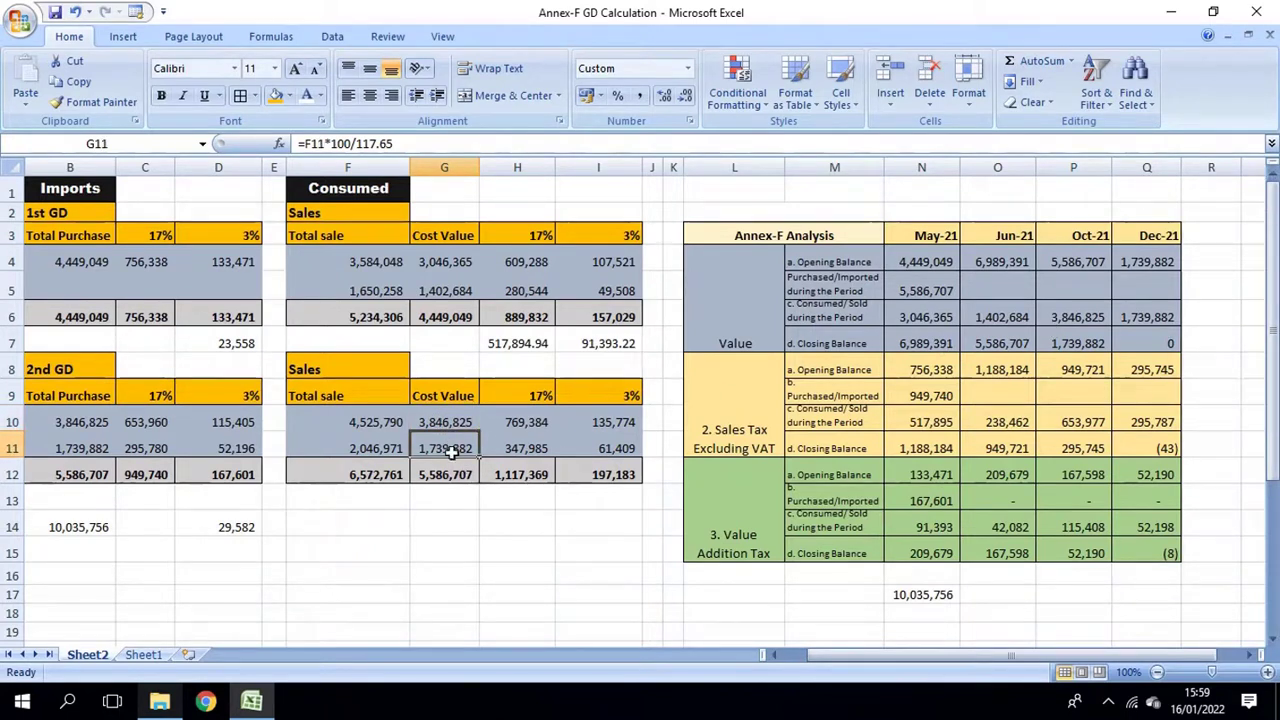
click(1138, 318)
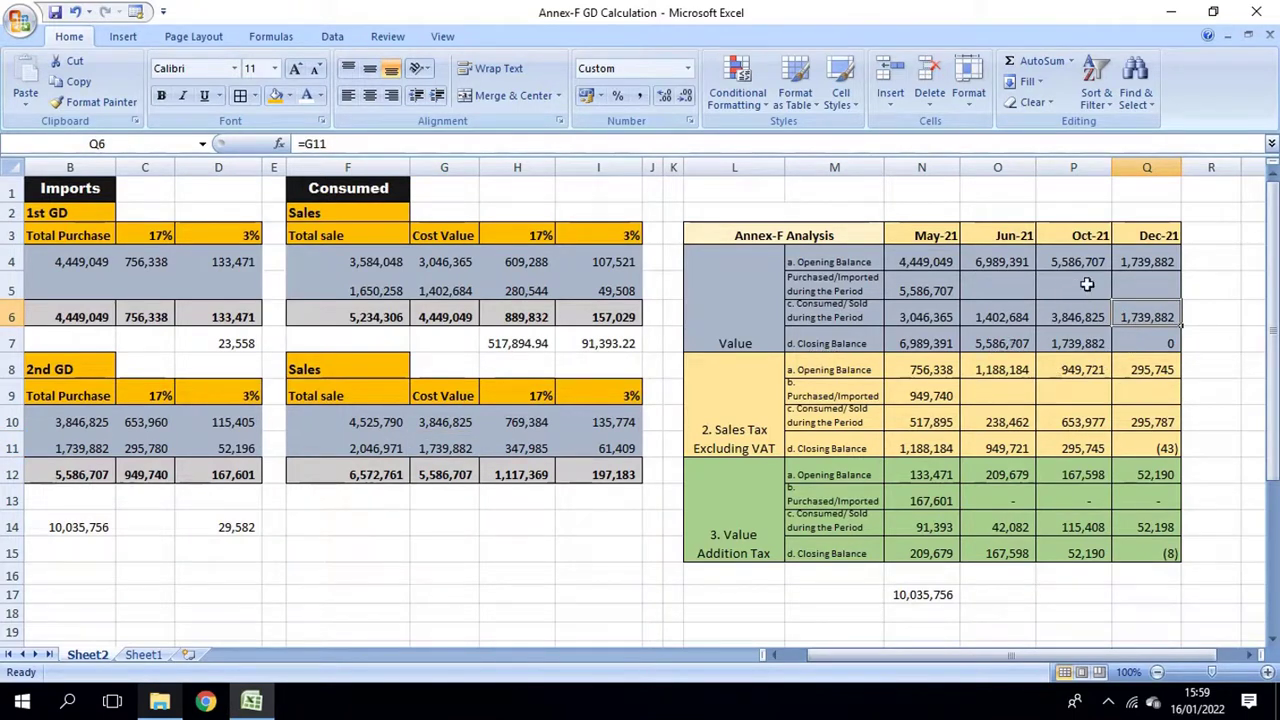
- Inspect Dec-21's opening, consumed and closing value formulas in Q4, Q6 and Q7, and look over the Value section
click(1155, 261)
text(=P7)
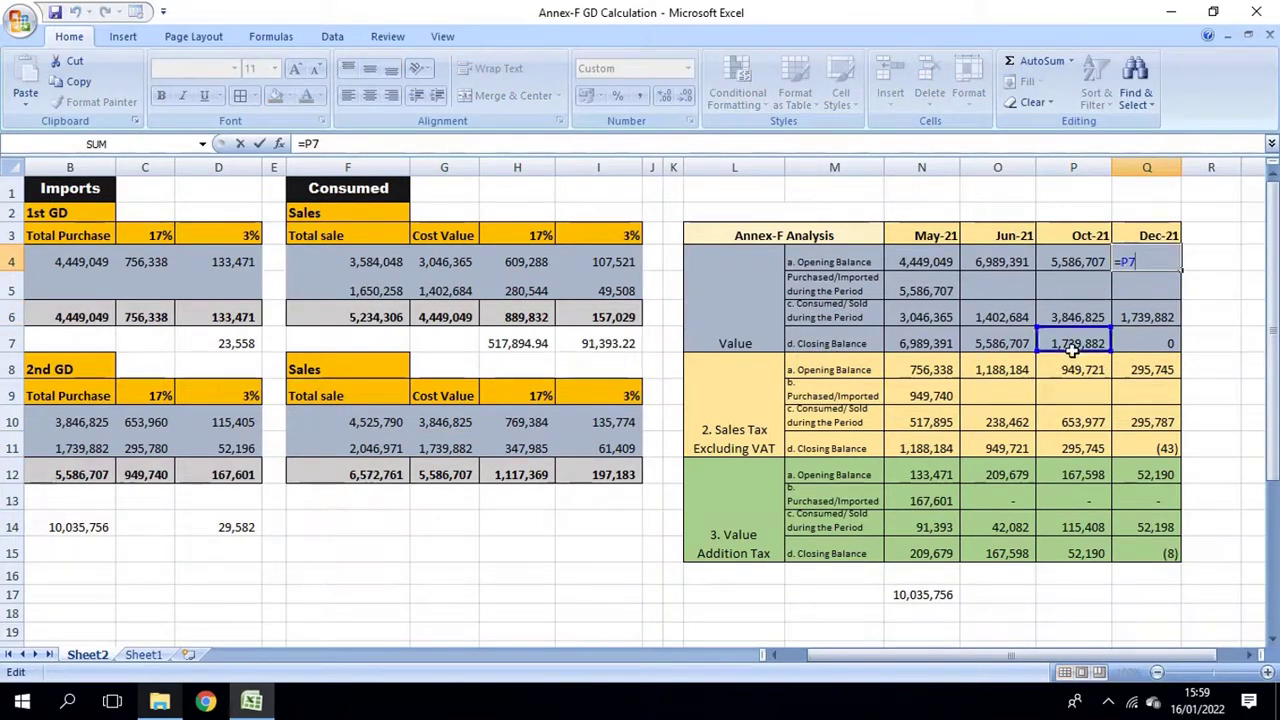
key(ctrl+Return)
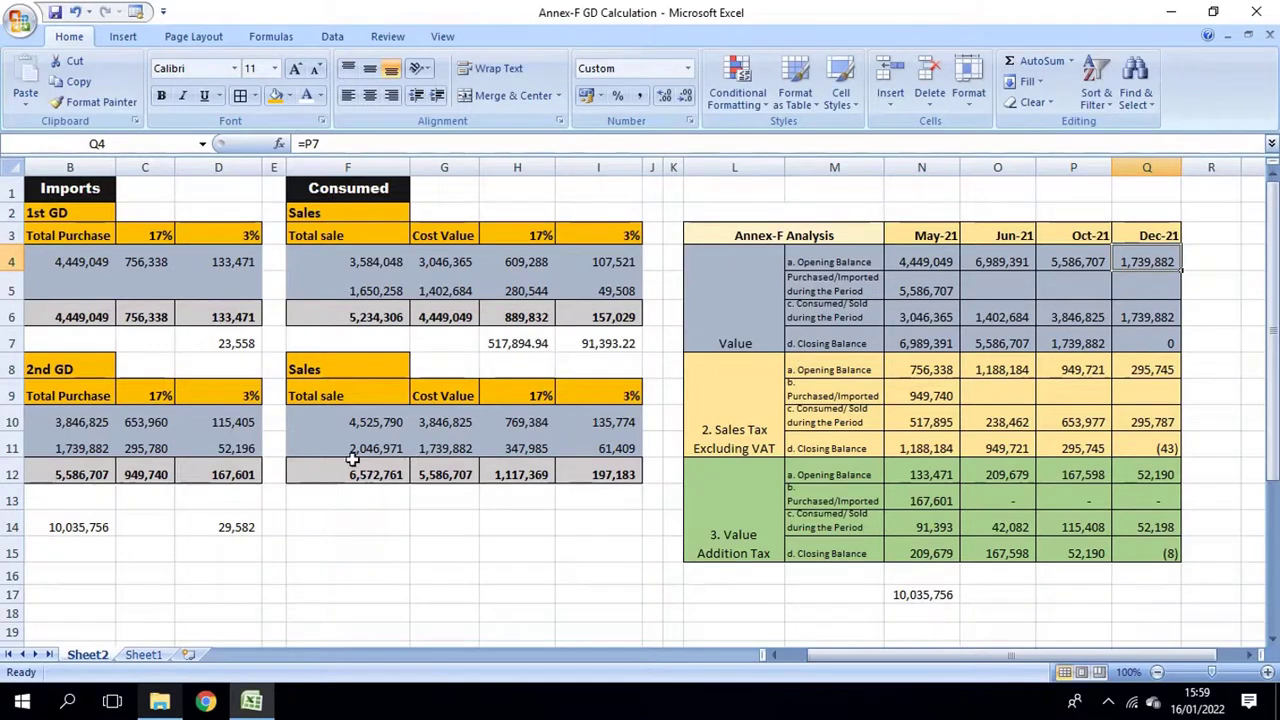
double_click(1155, 316)
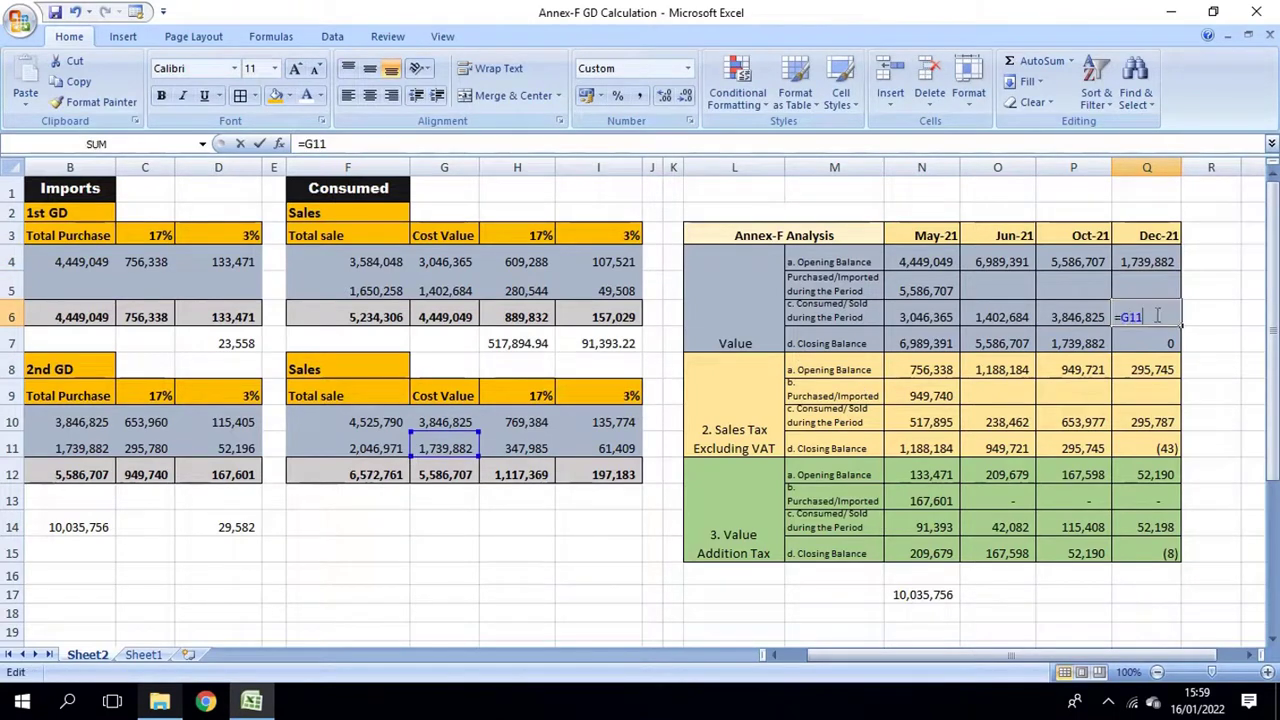
key(Escape)
click(1152, 342)
text(=Q4+Q5-Q6)
key(ctrl+Return)
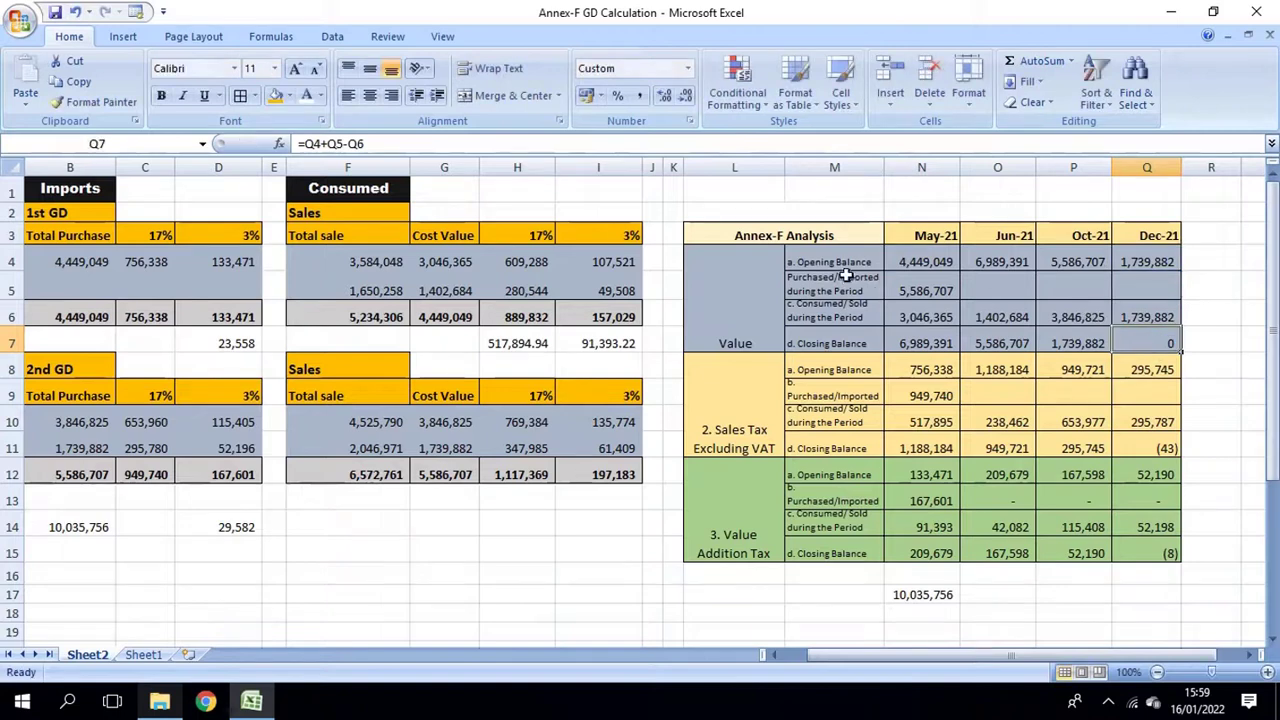
drag(822, 262, 1108, 334)
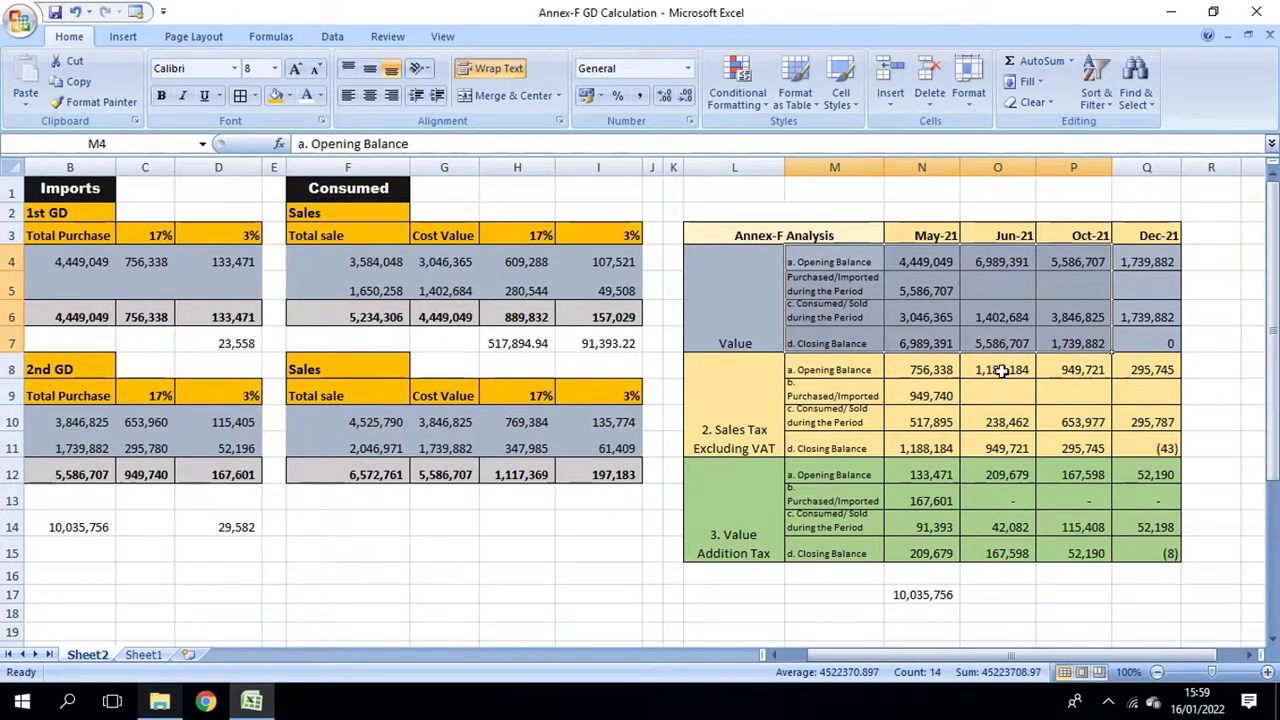
- Trace Jun-21's sales tax opening balance in O8 to May-21's closing balance in N11
drag(1012, 369, 1041, 444)
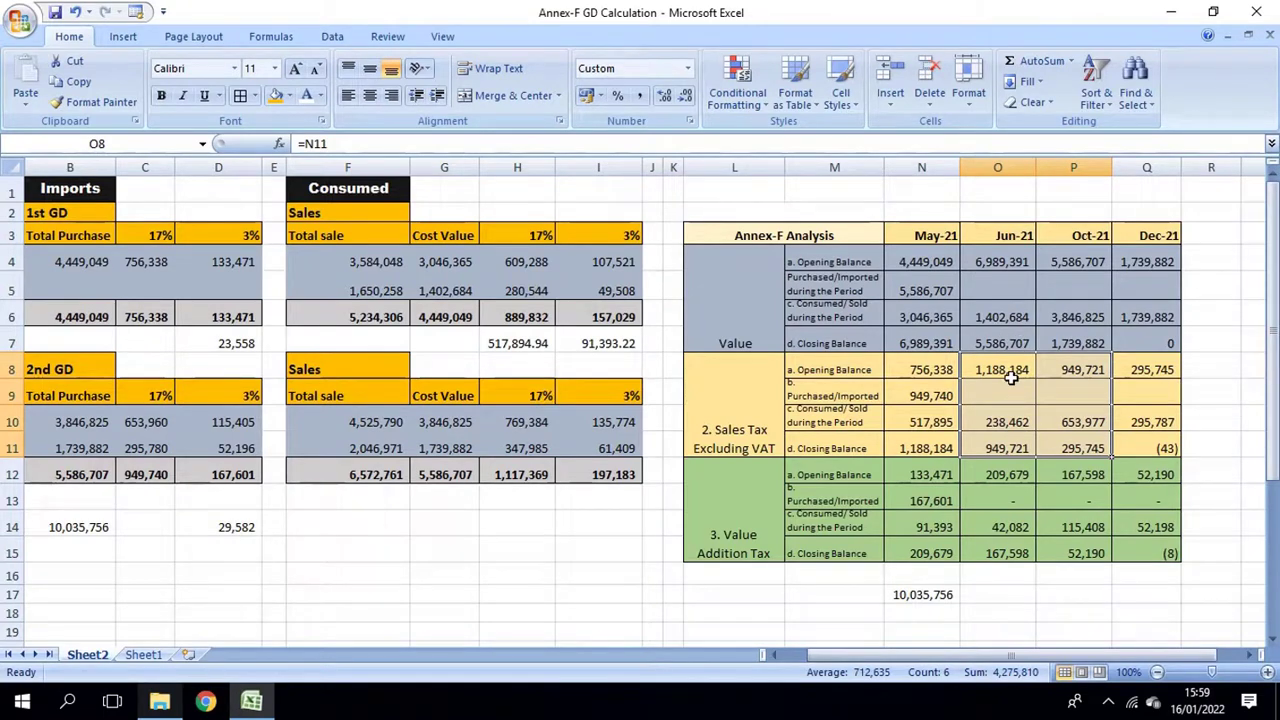
double_click(1000, 370)
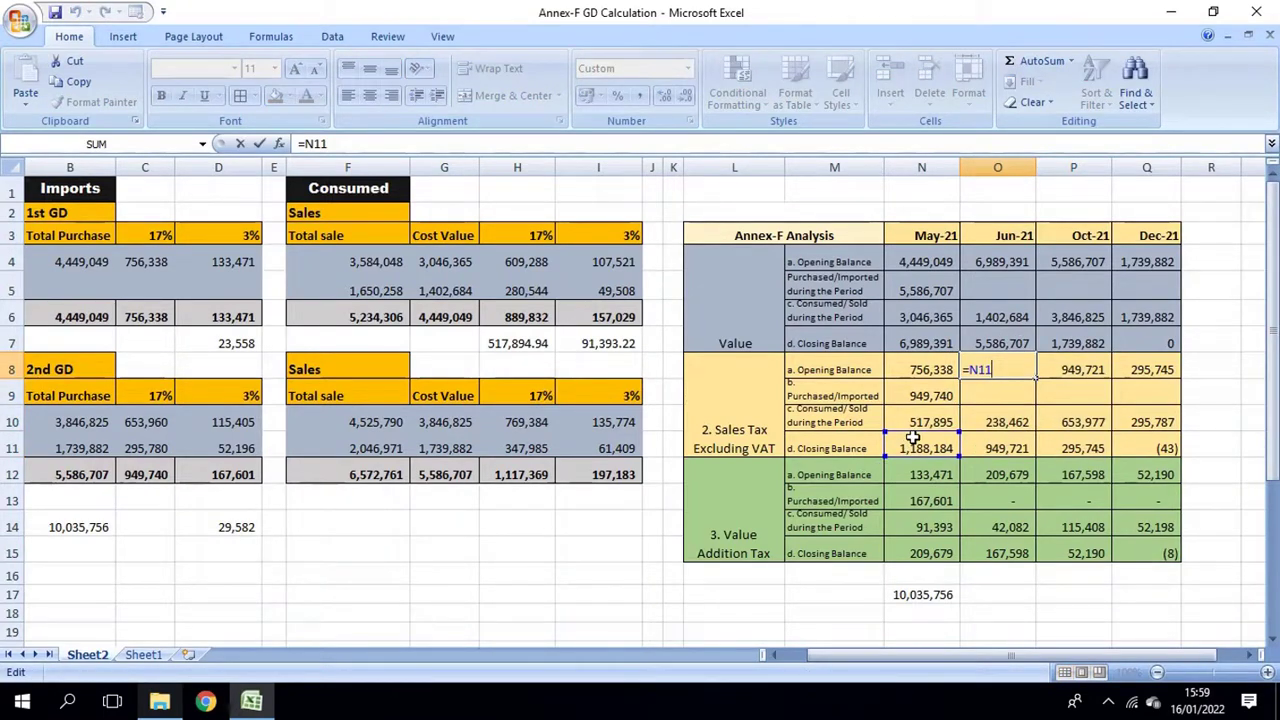
key(Escape)
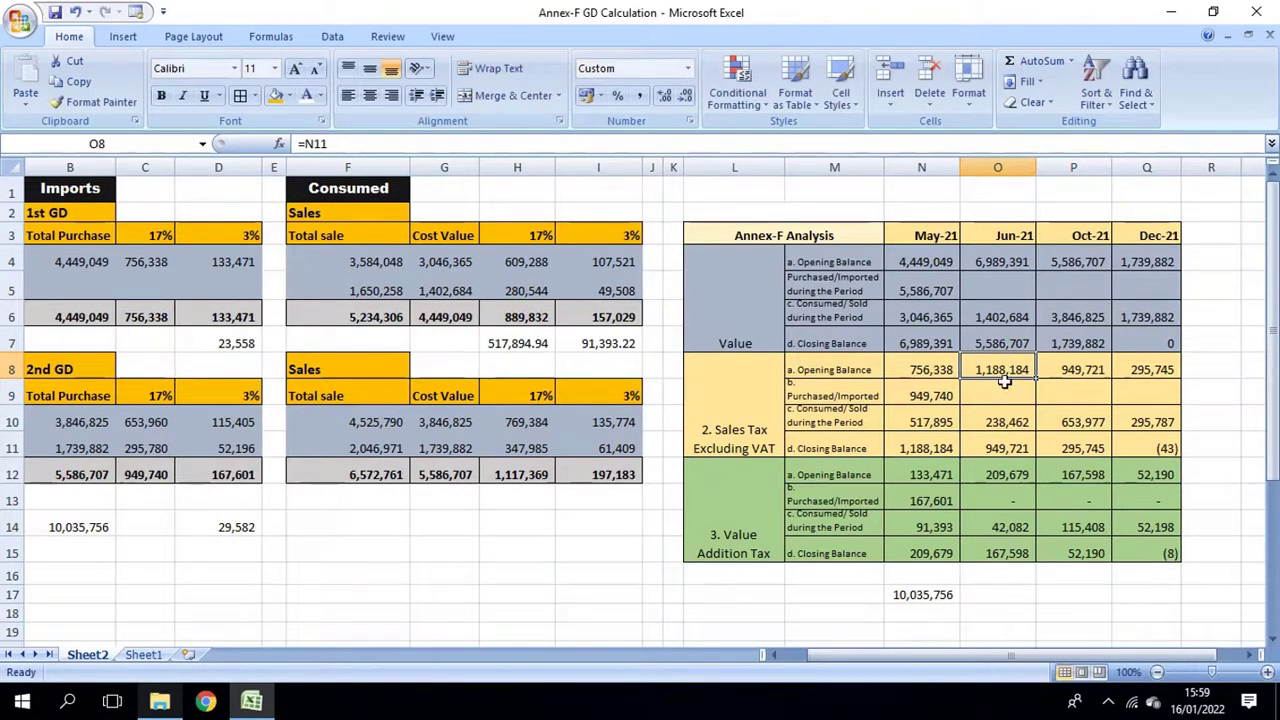
drag(1005, 370, 1005, 402)
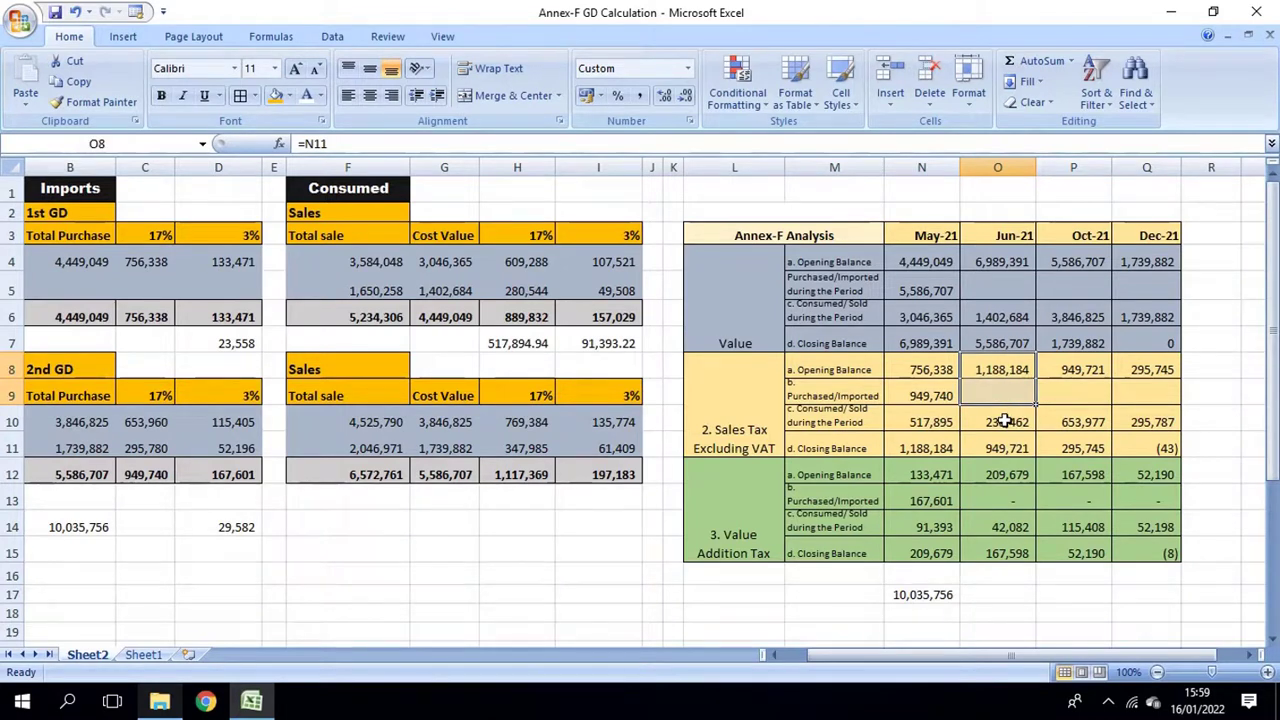
- Trace Jun-21's consumed sales tax in O10 to the 1st GD's 17% figure in H5 and inspect the consumed value addition tax formula in O14
click(1005, 421)
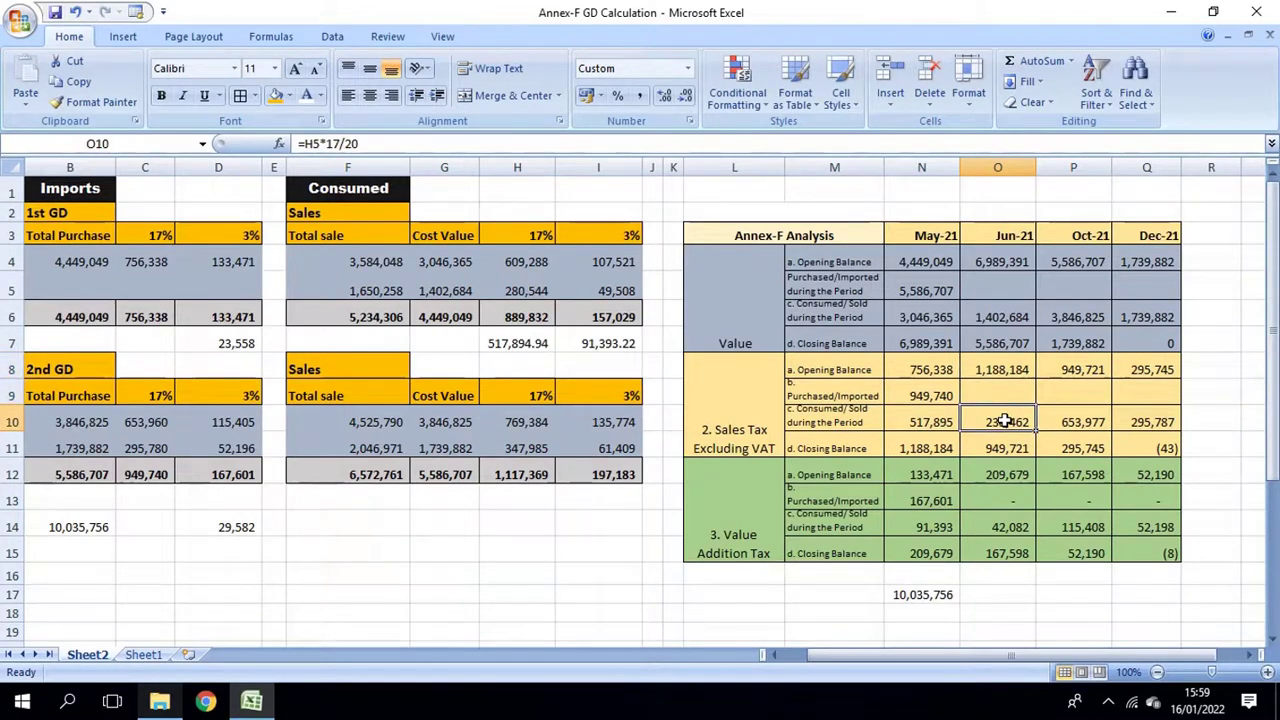
double_click(528, 290)
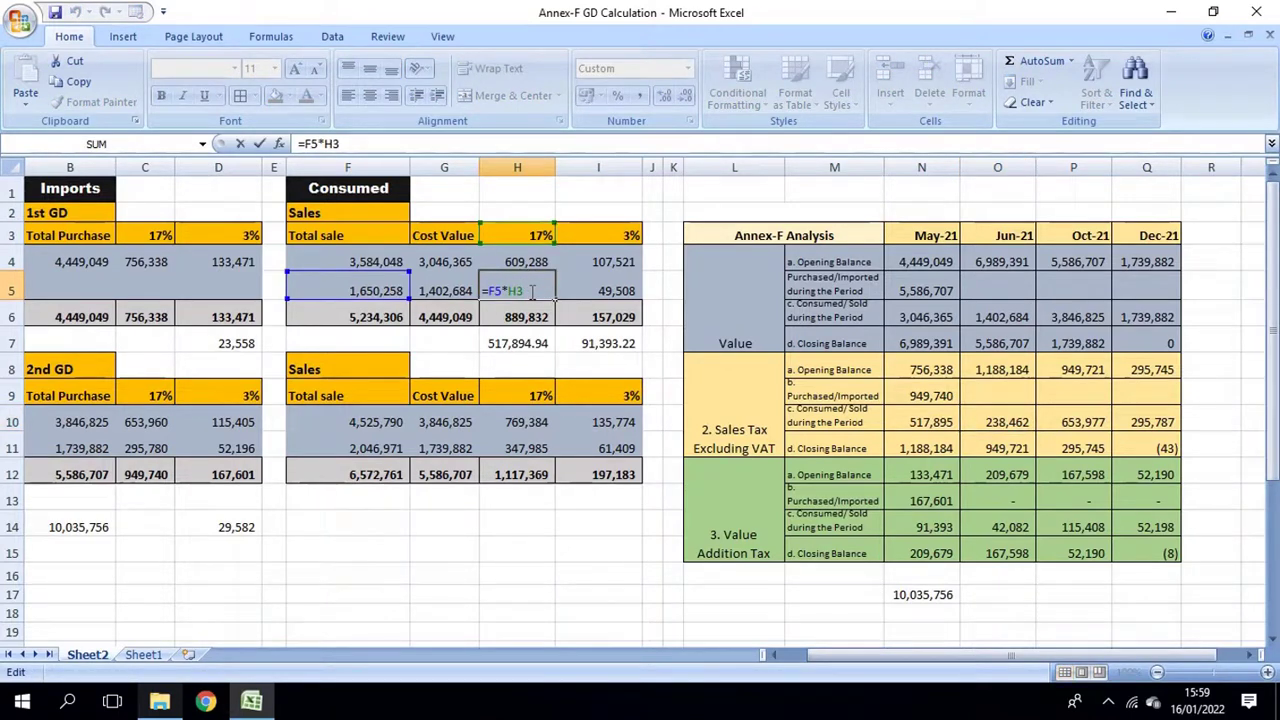
key(Escape)
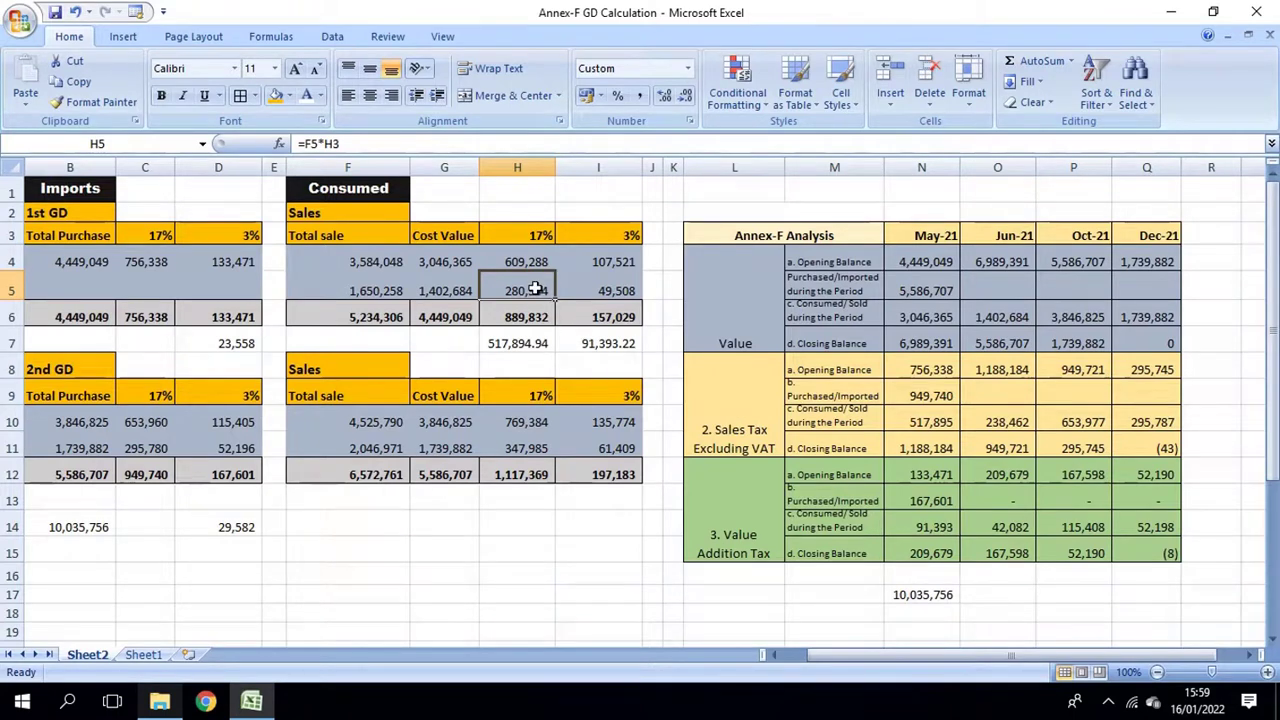
click(1004, 422)
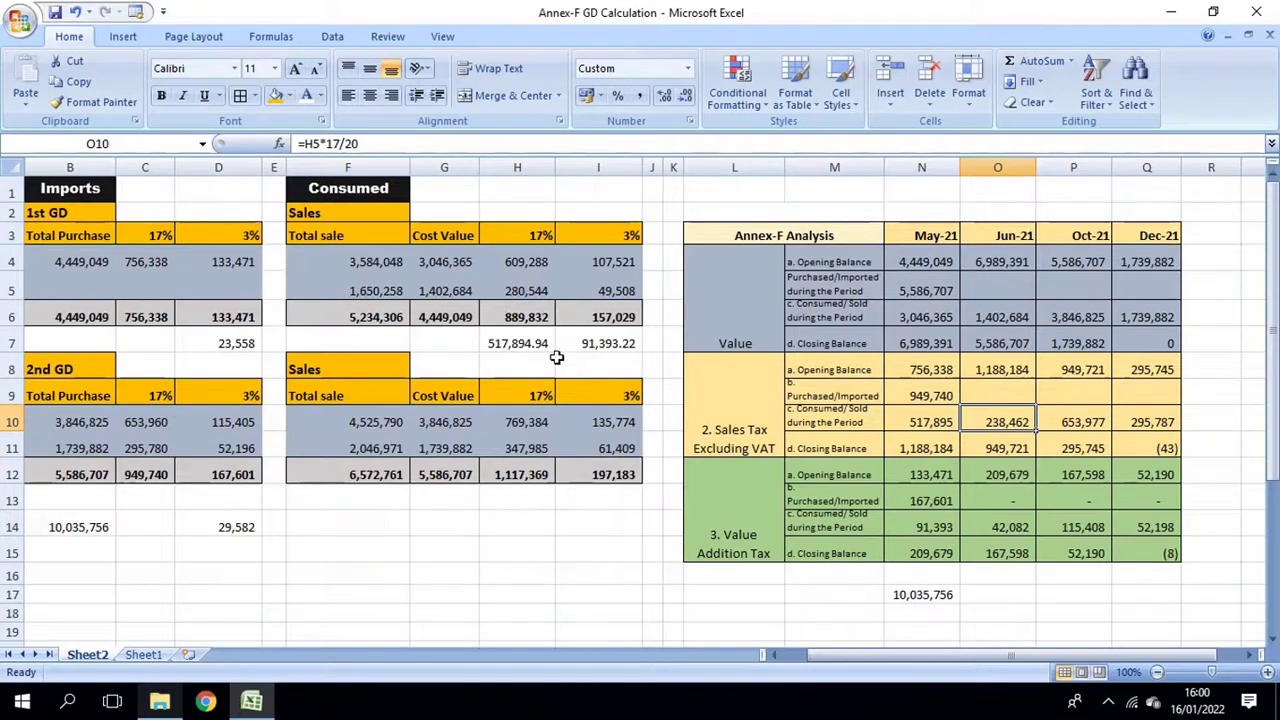
click(1005, 527)
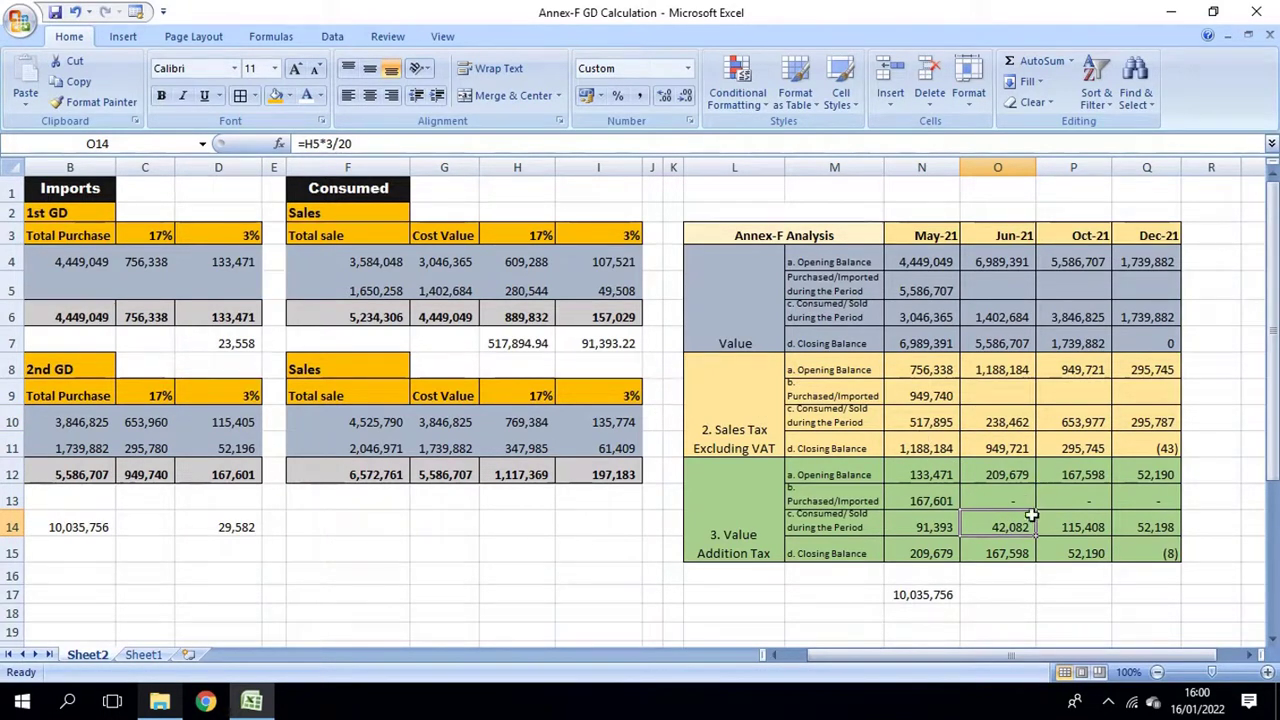
- Recalculate H7 as =H5*17/20 and compare it with Jun-21's consumed sales tax in O10
click(532, 344)
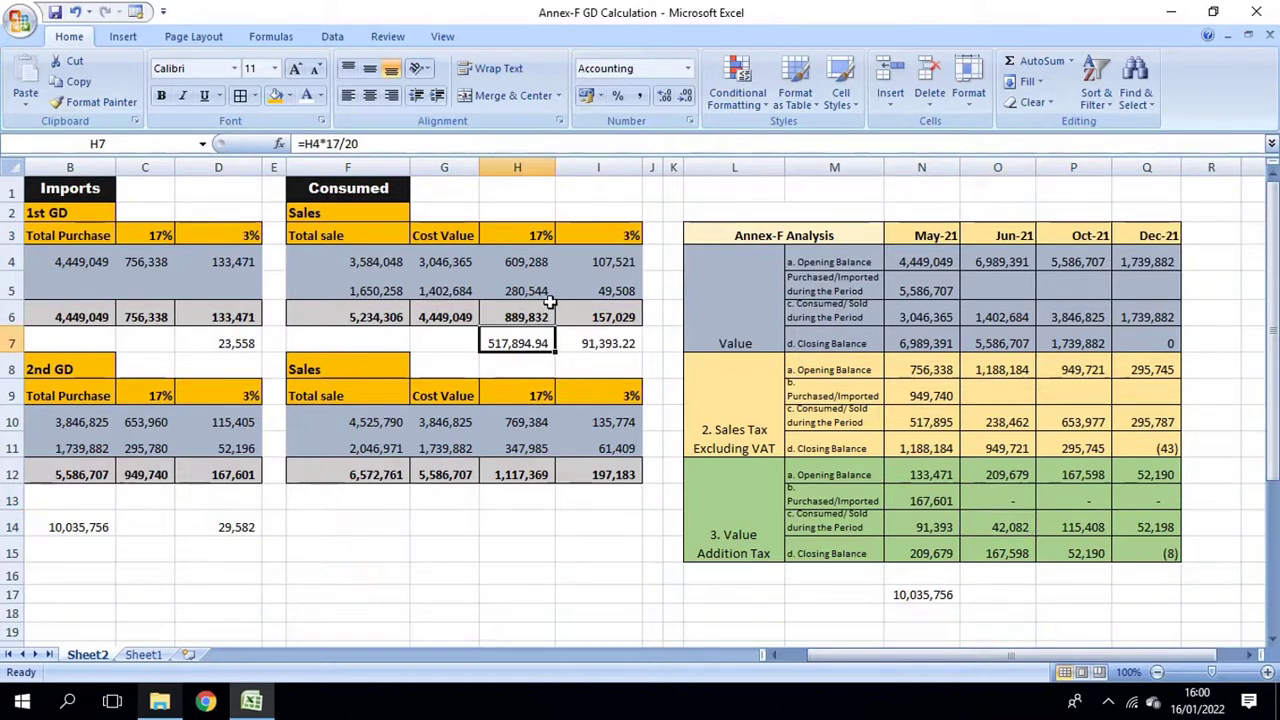
text(=)
click(534, 291)
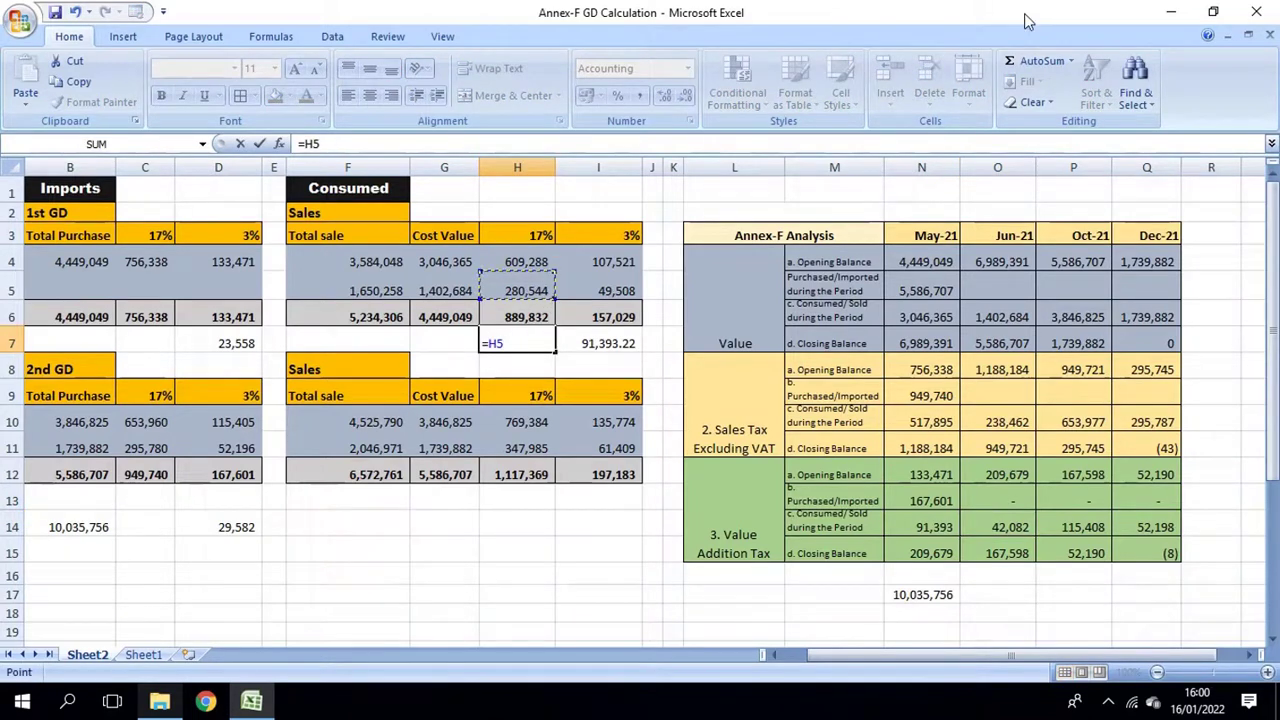
text(*17/20)
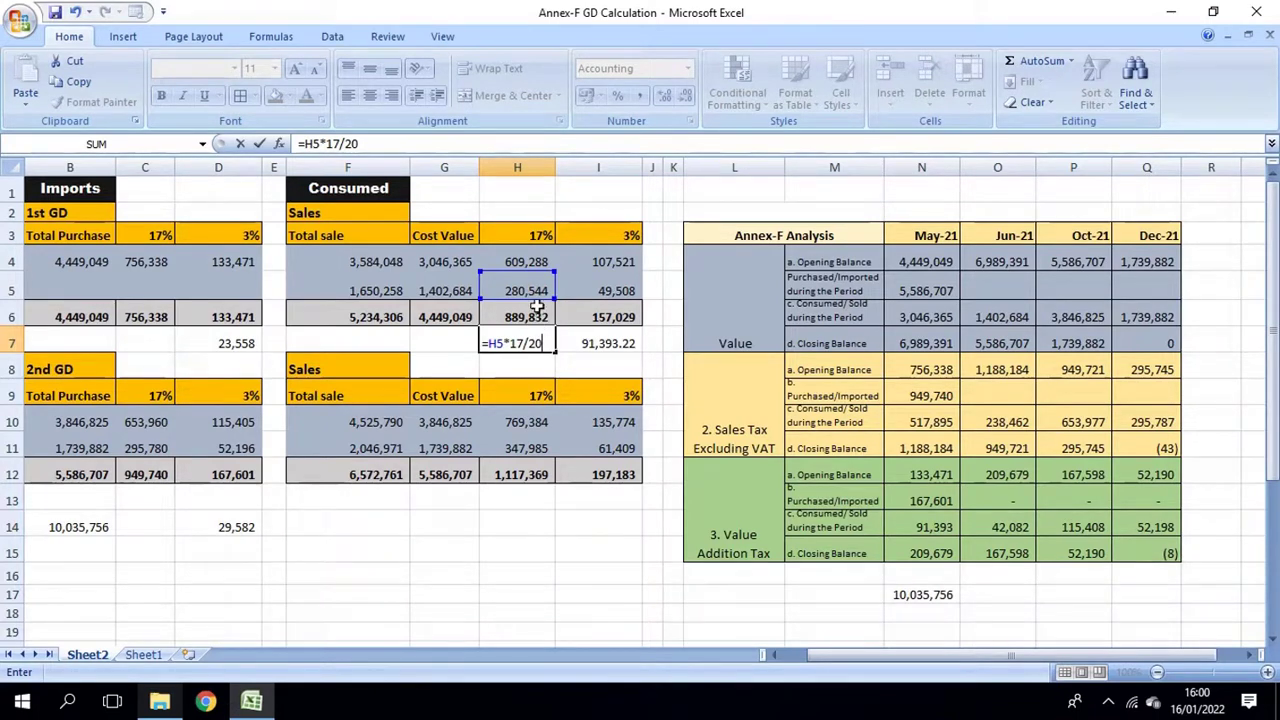
key(Return)
key(Return)
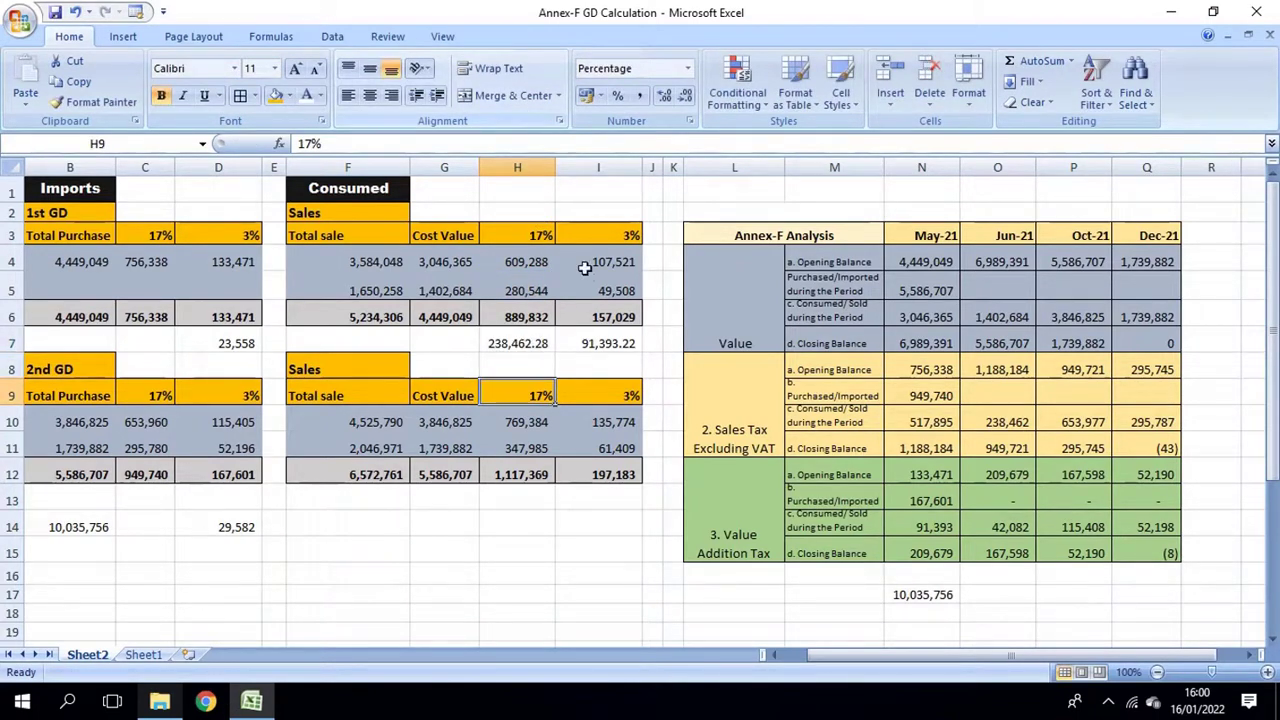
click(527, 343)
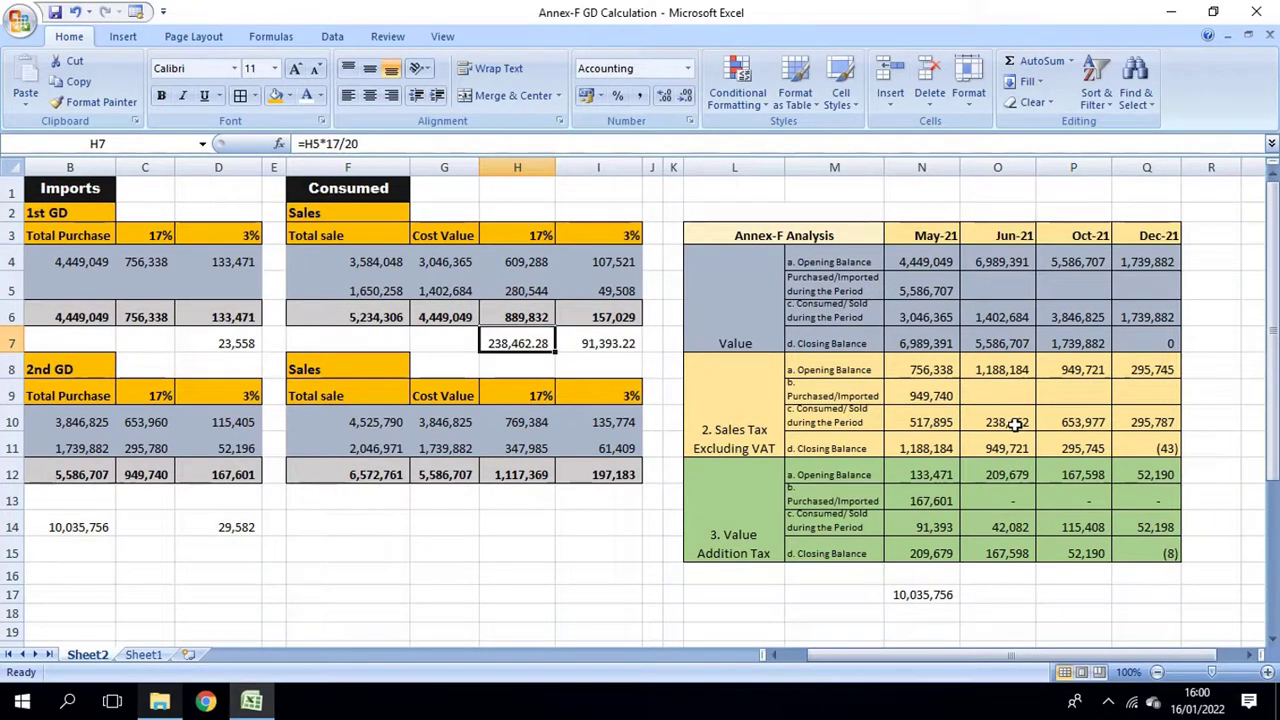
click(1017, 425)
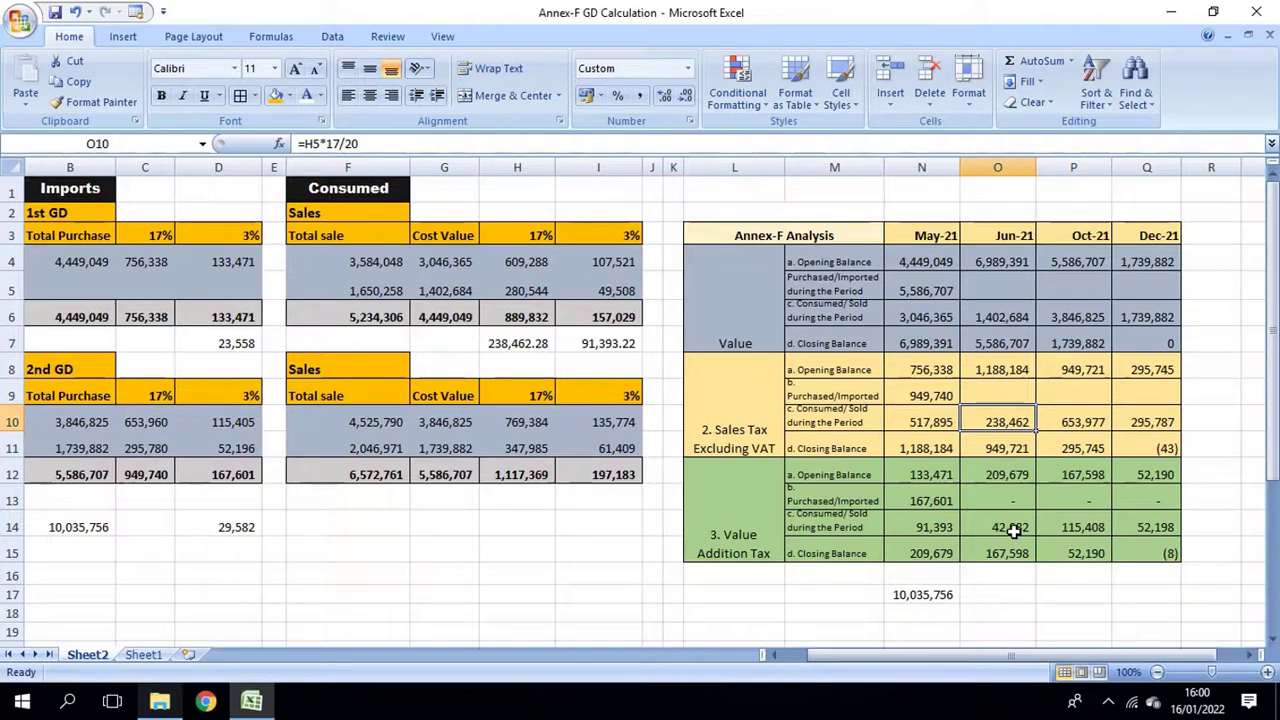
- Recalculate the value addition tax check in I7 as =H5*3/20
click(600, 343)
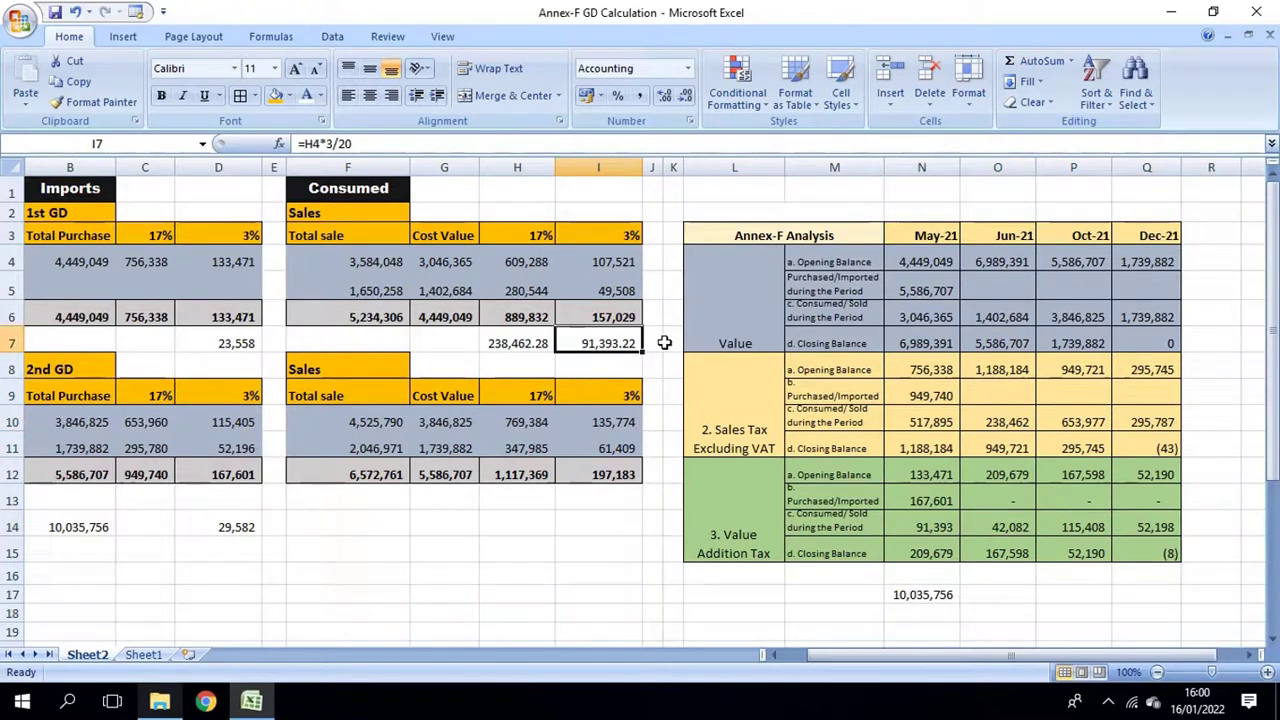
text(=)
click(519, 291)
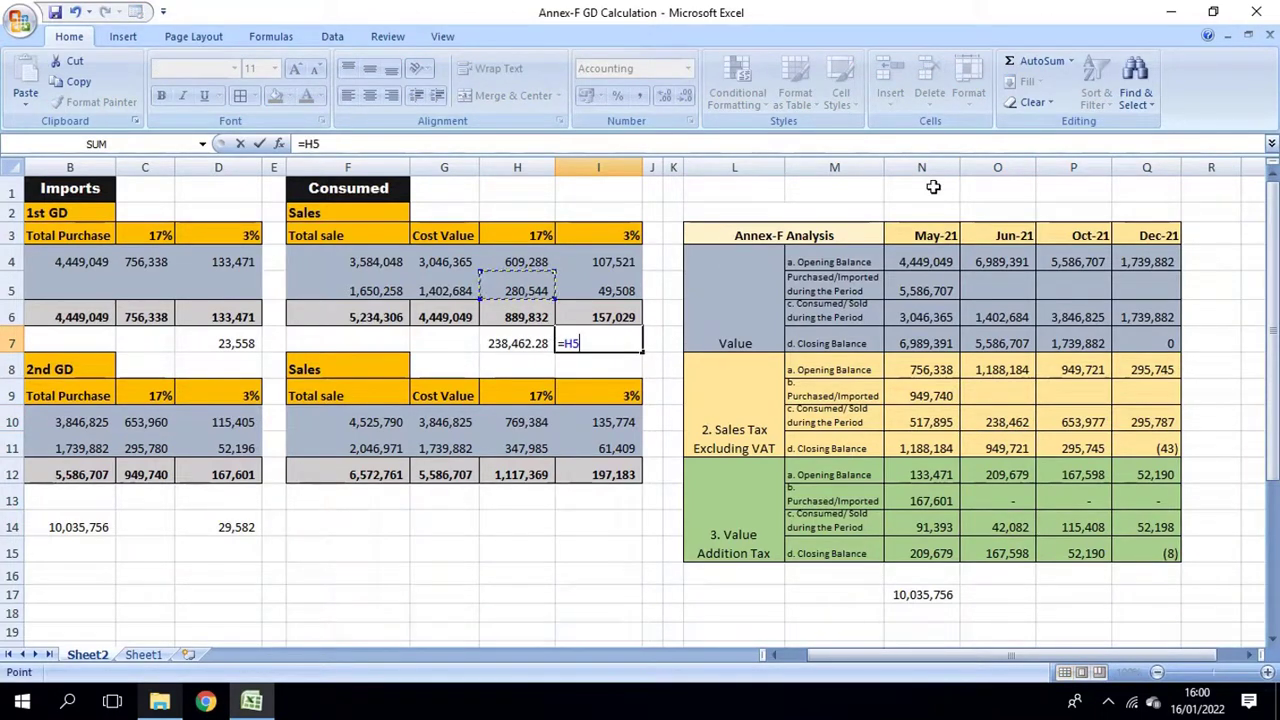
text(*)
text(20)
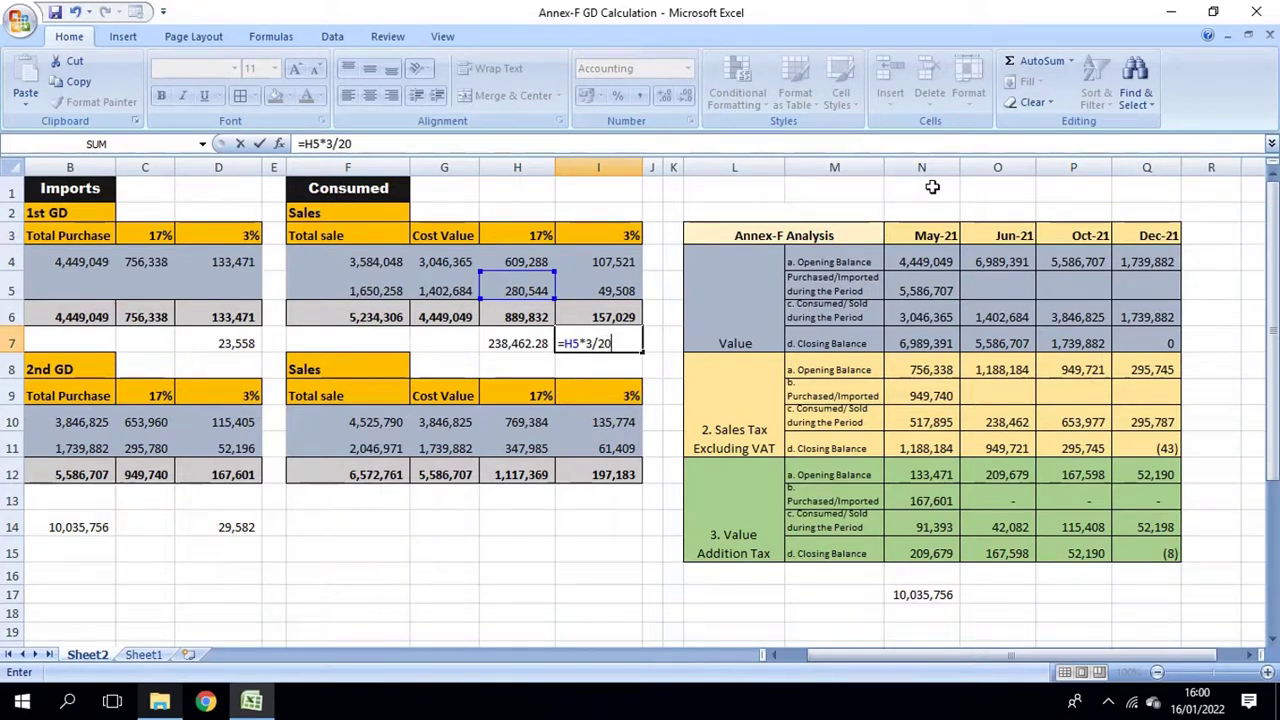
key(Return)
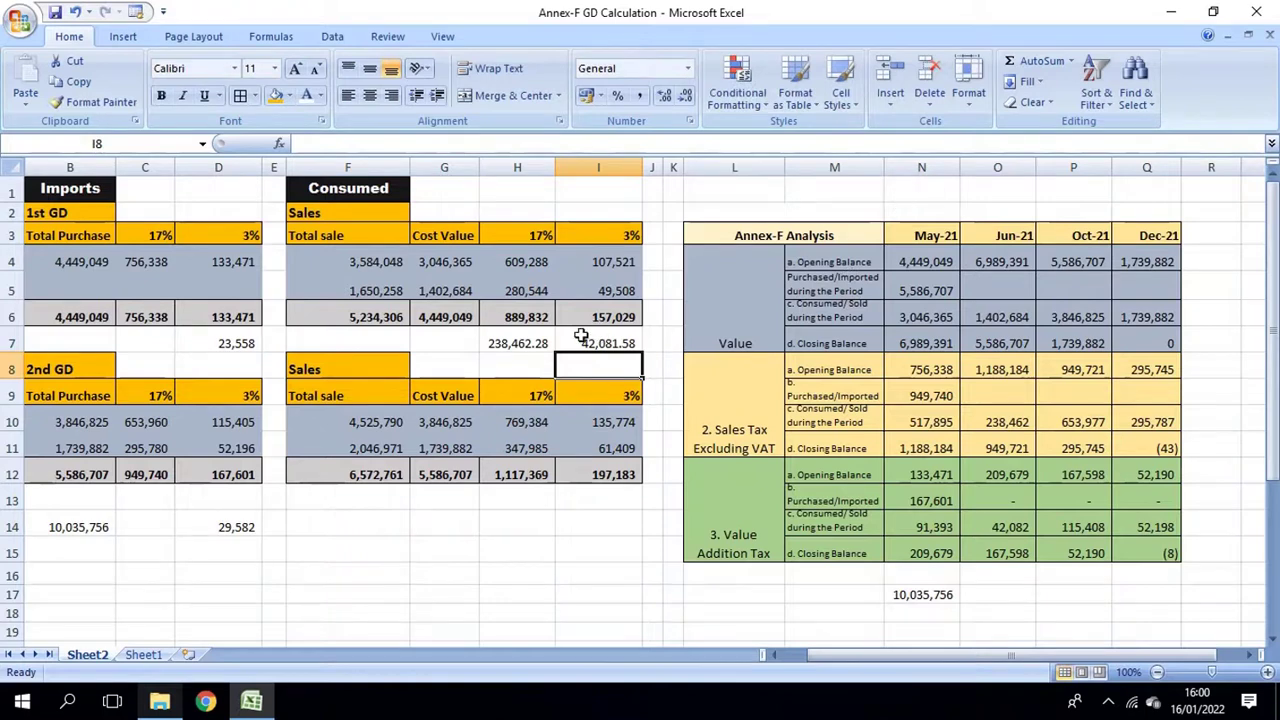
- Compare the check in I7 with Jun-21's consumed value addition tax in O14, and inspect the closing balance formula in O15
click(580, 338)
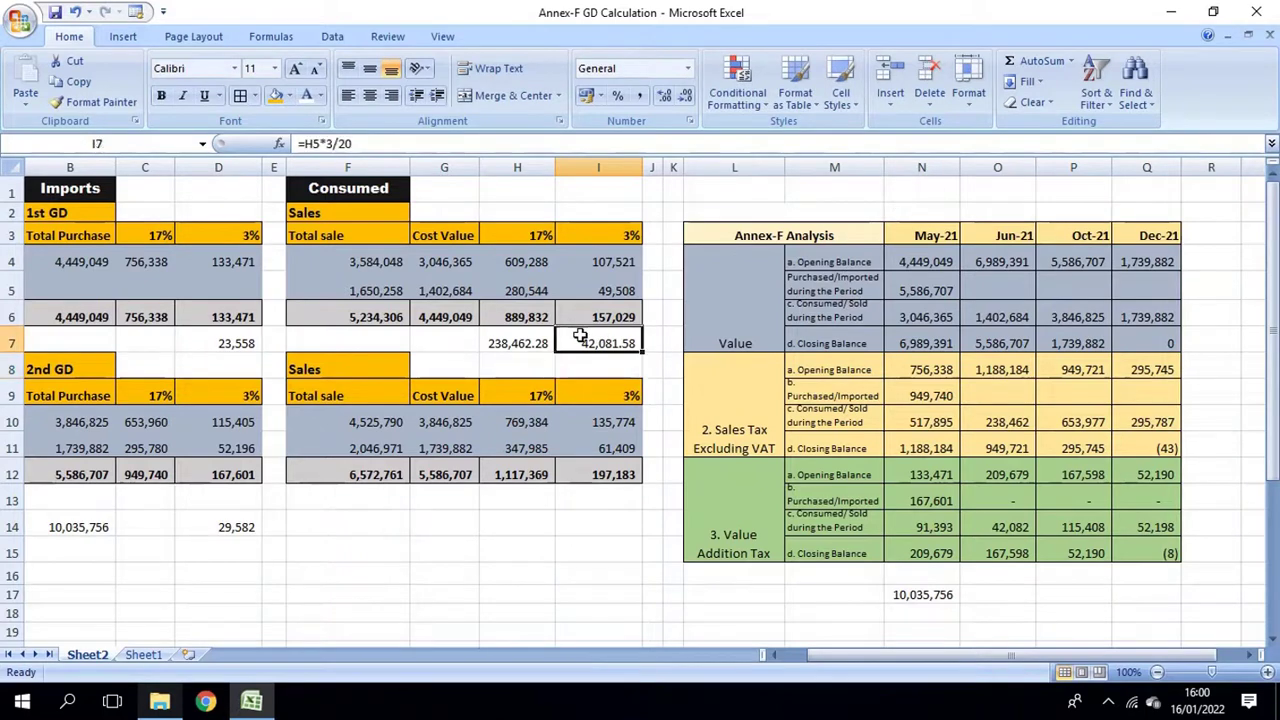
click(1007, 527)
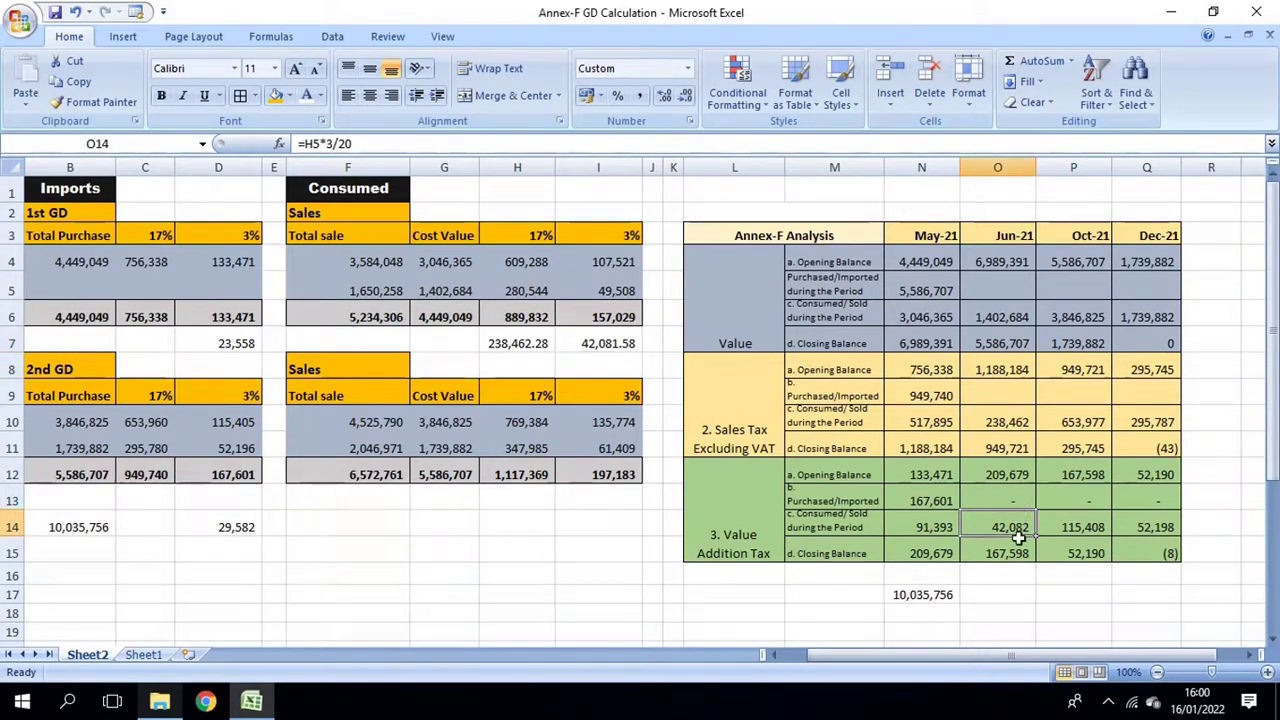
click(1007, 553)
double_click(1007, 553)
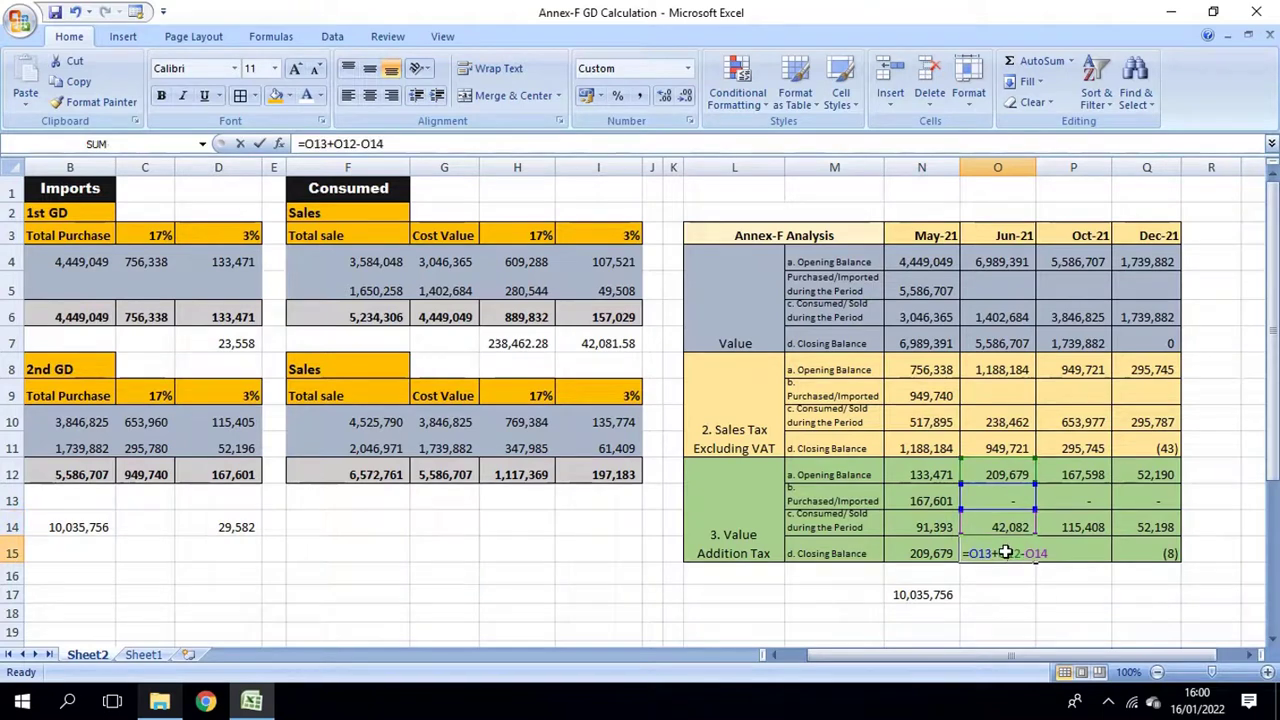
key(Escape)
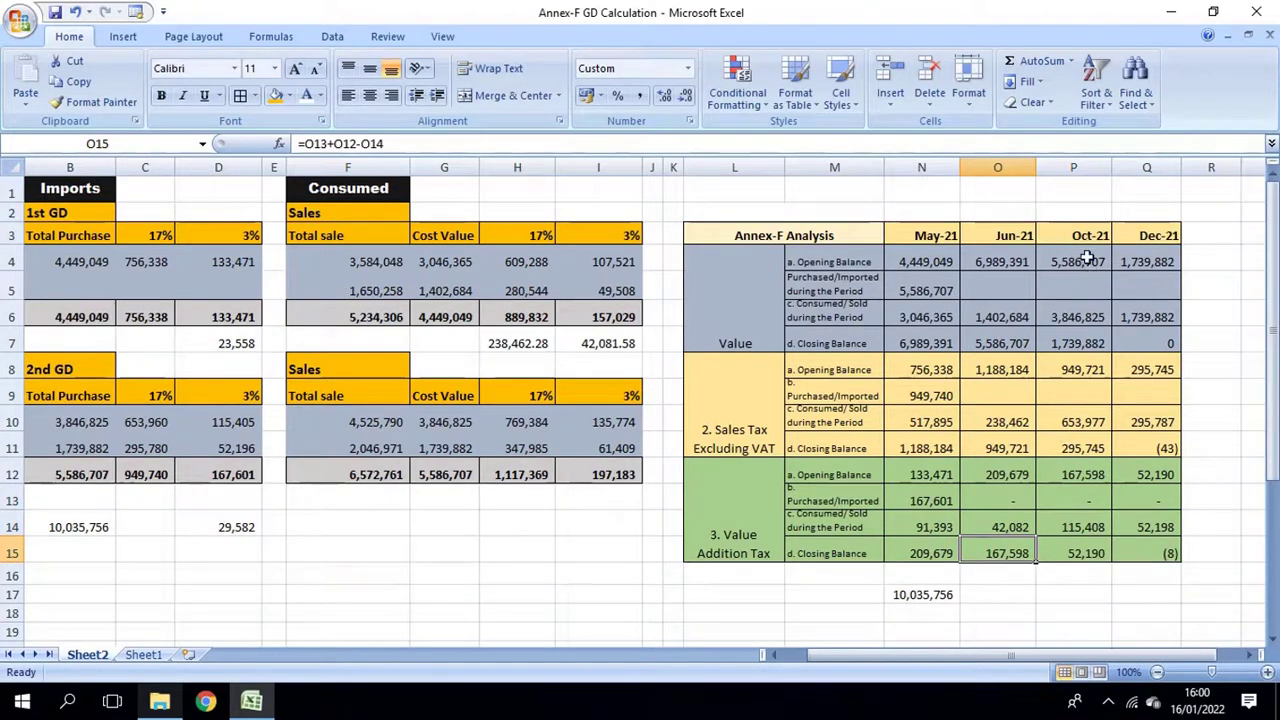
- Trace Oct-21's sales tax opening balance in P8 to O11 and its value addition tax opening balance in P12 to O15
click(1082, 368)
text(=O11)
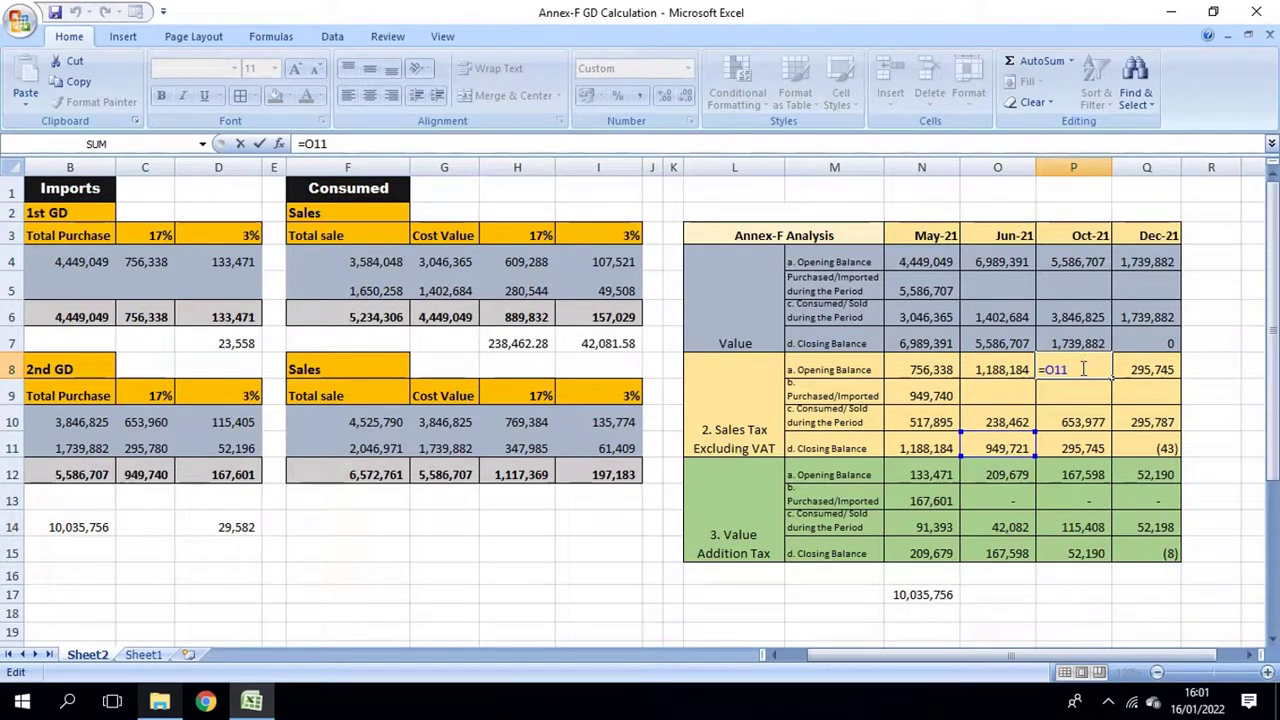
key(ctrl+Return)
click(1075, 468)
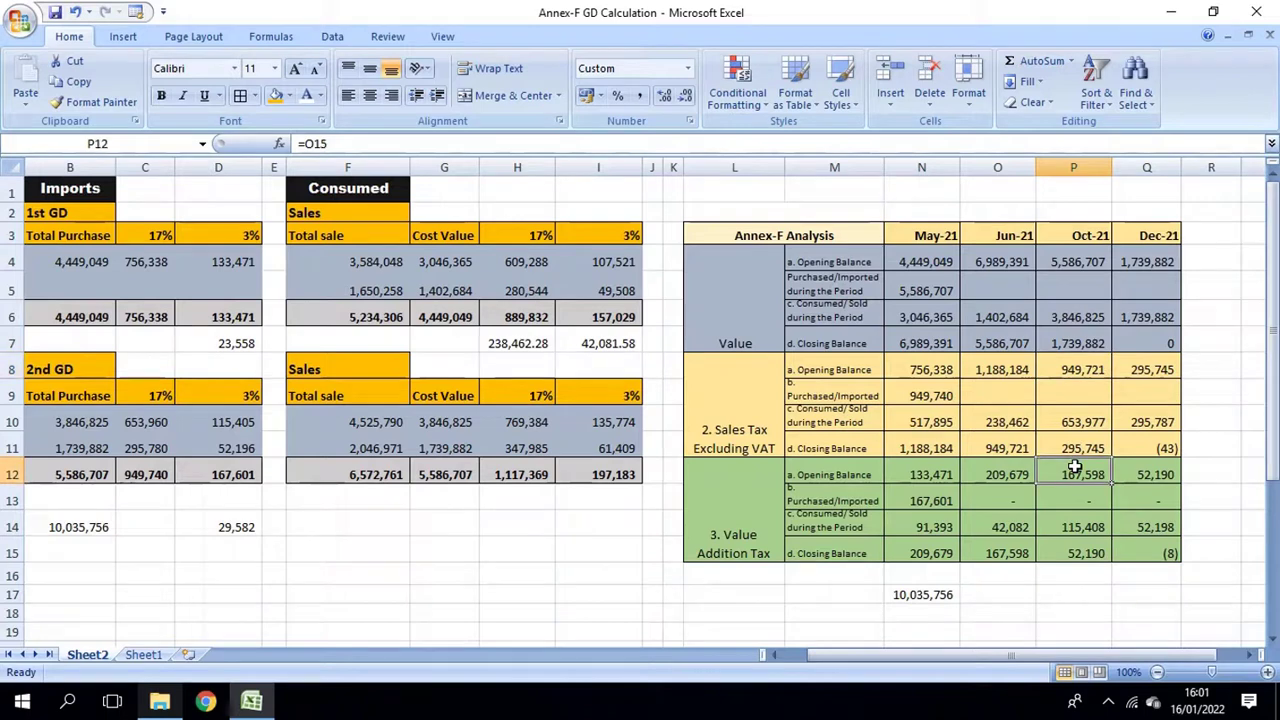
text(=)
key(Left)
key(Down)
key(Down)
key(Down)
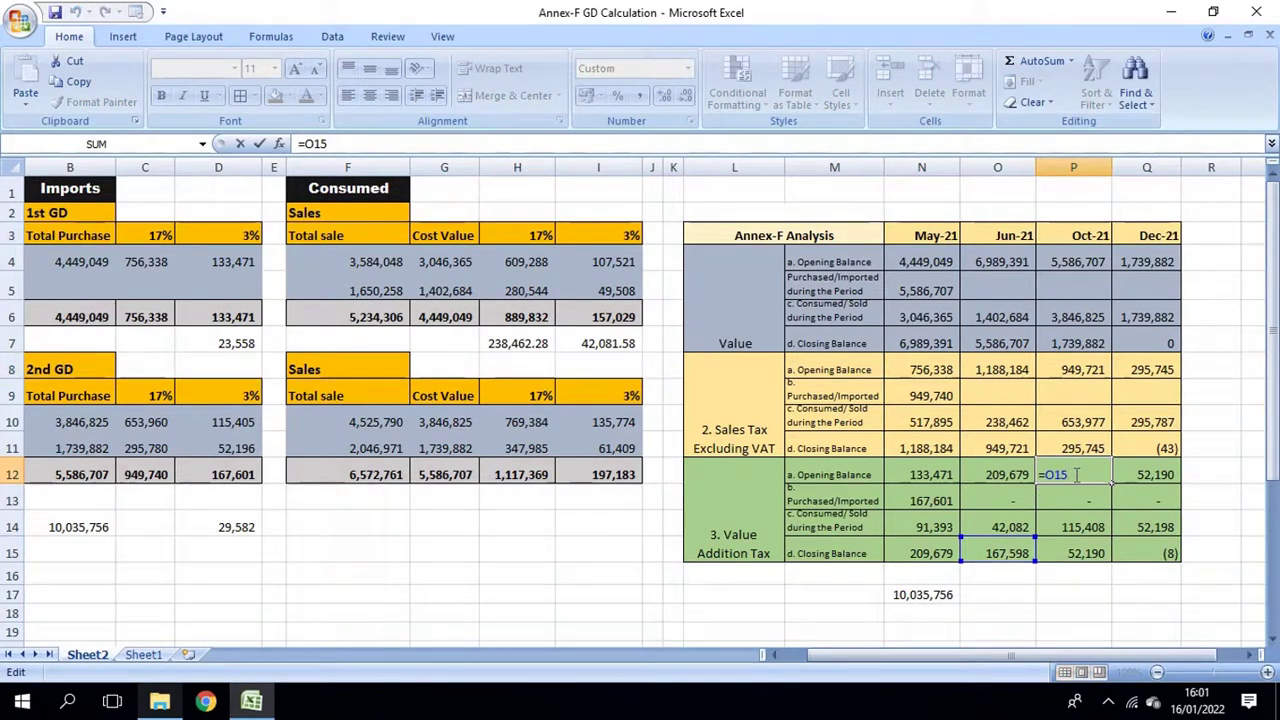
key(ctrl+Return)
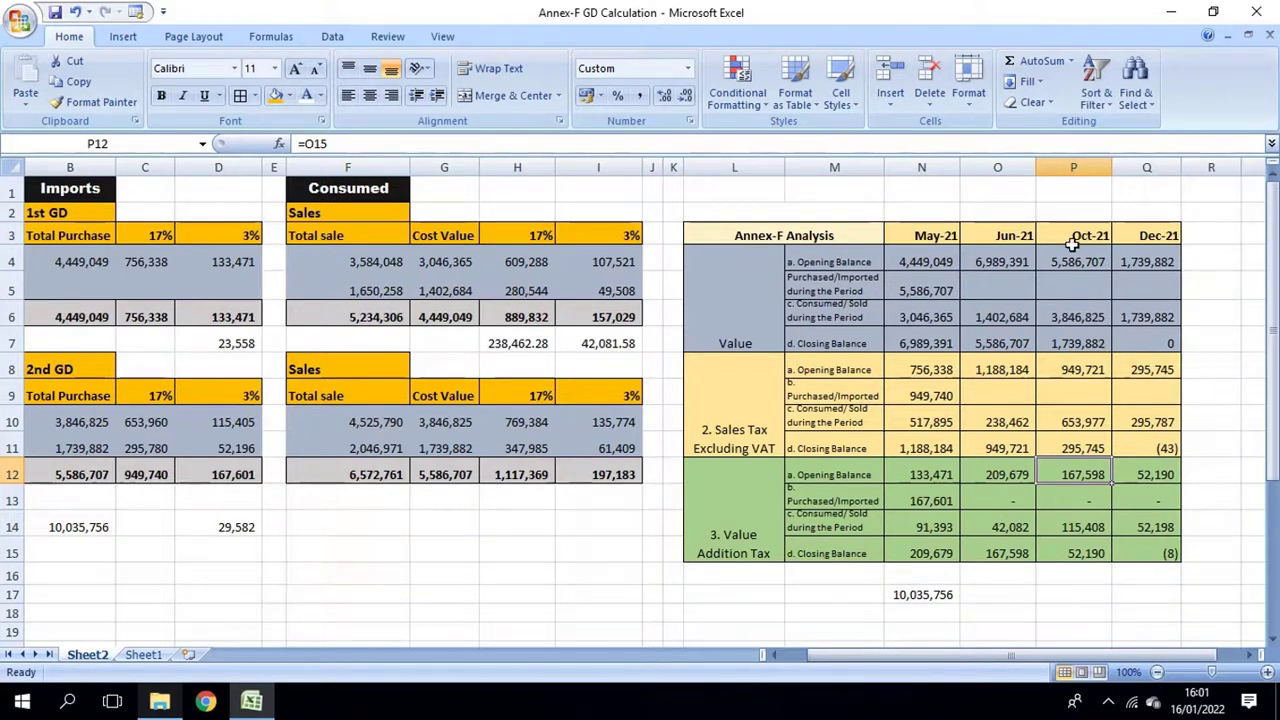
- Review the Oct-21 and Dec-21 values in P4:Q7, the opening sales tax in P8 and the 2nd GD's 17% figure in H10
drag(1078, 264, 1134, 332)
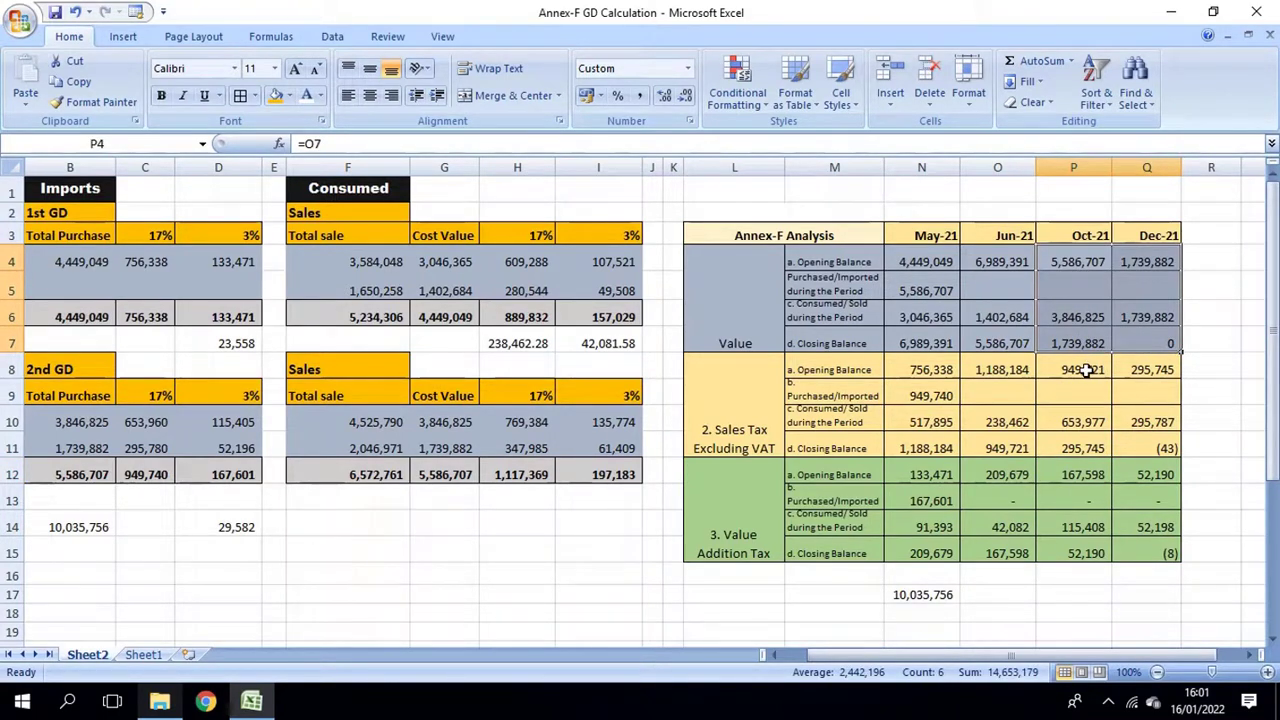
click(1087, 370)
double_click(1087, 370)
key(ctrl+Return)
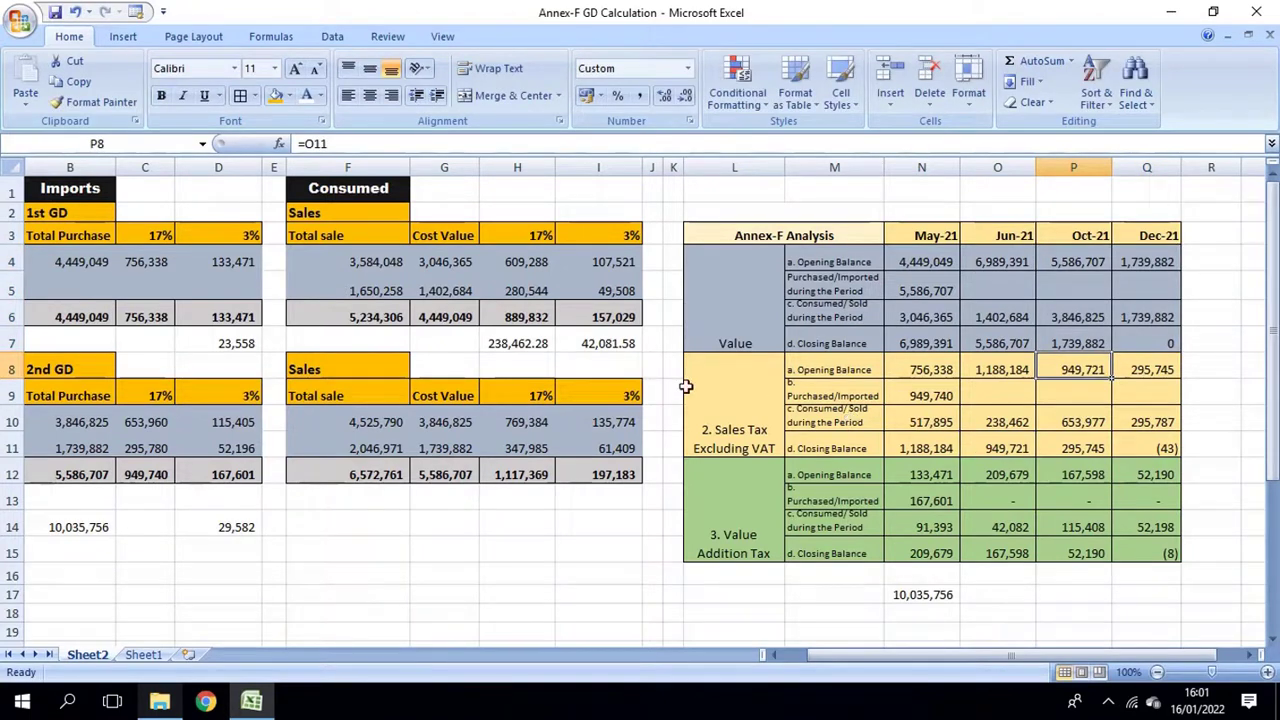
click(510, 422)
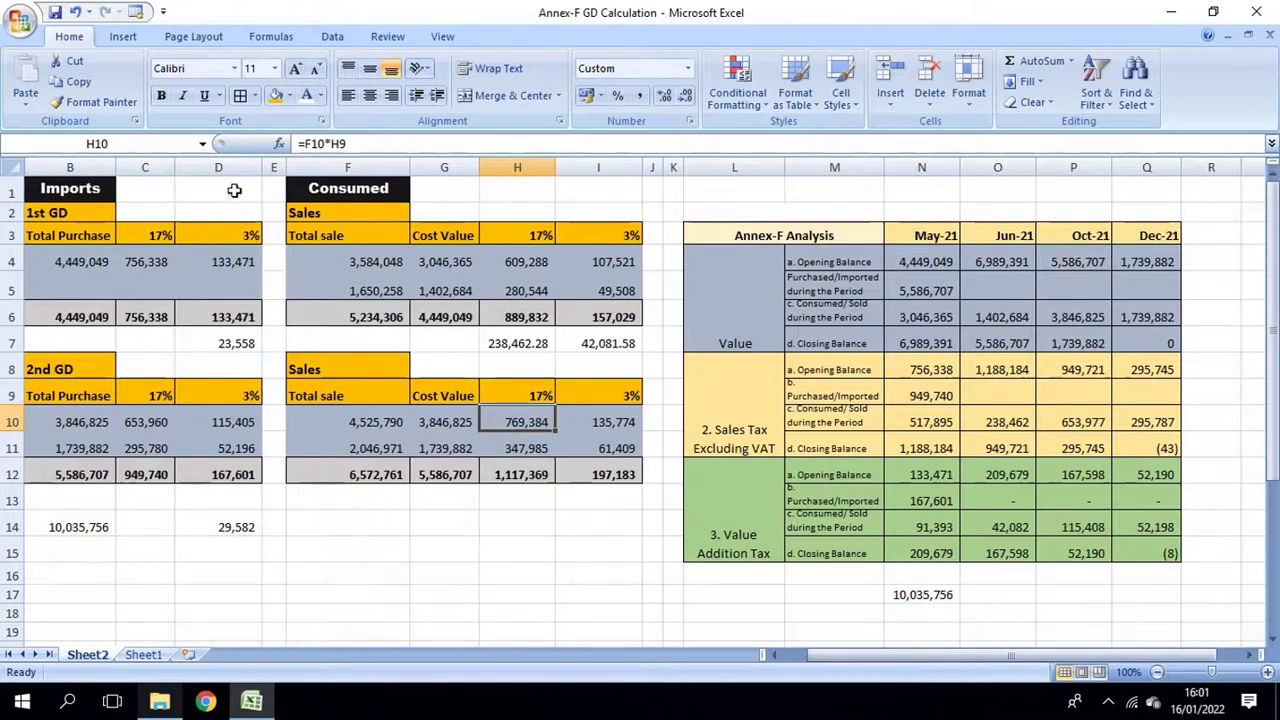
- Enter the month label May-20 in J4 beside the 1st GD's first sale and fit column J's width to it
click(652, 260)
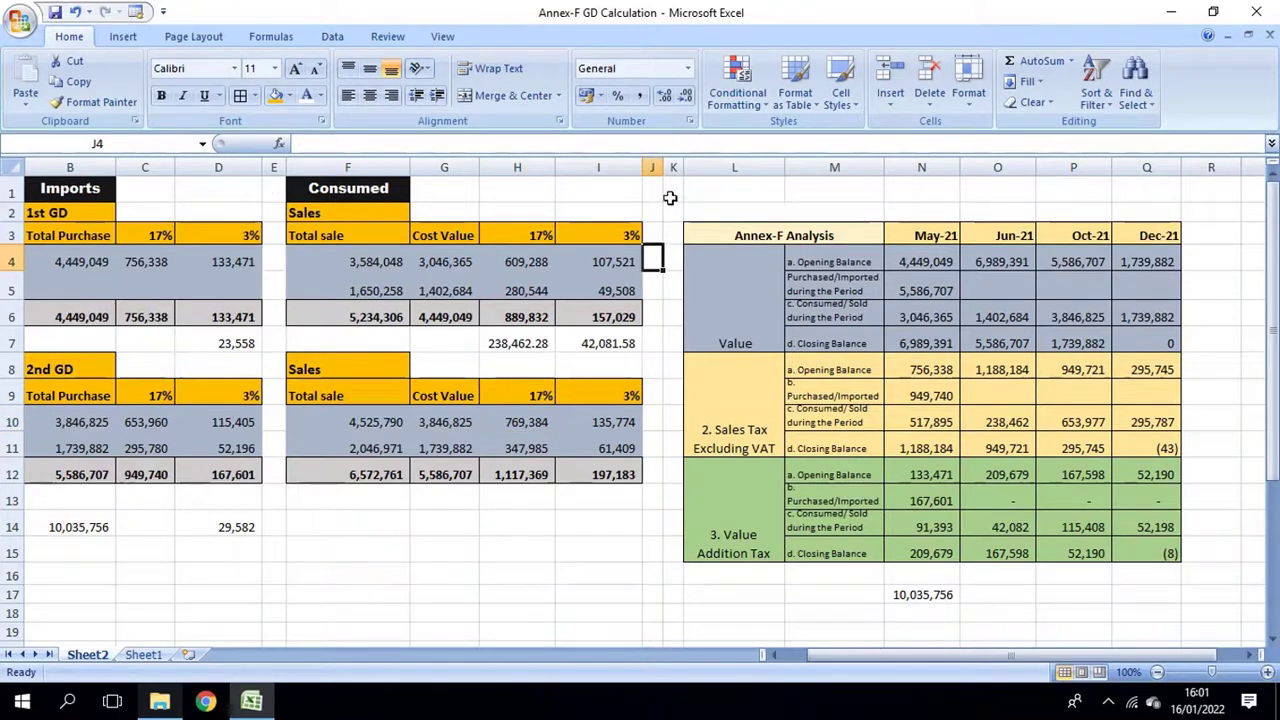
click(652, 167)
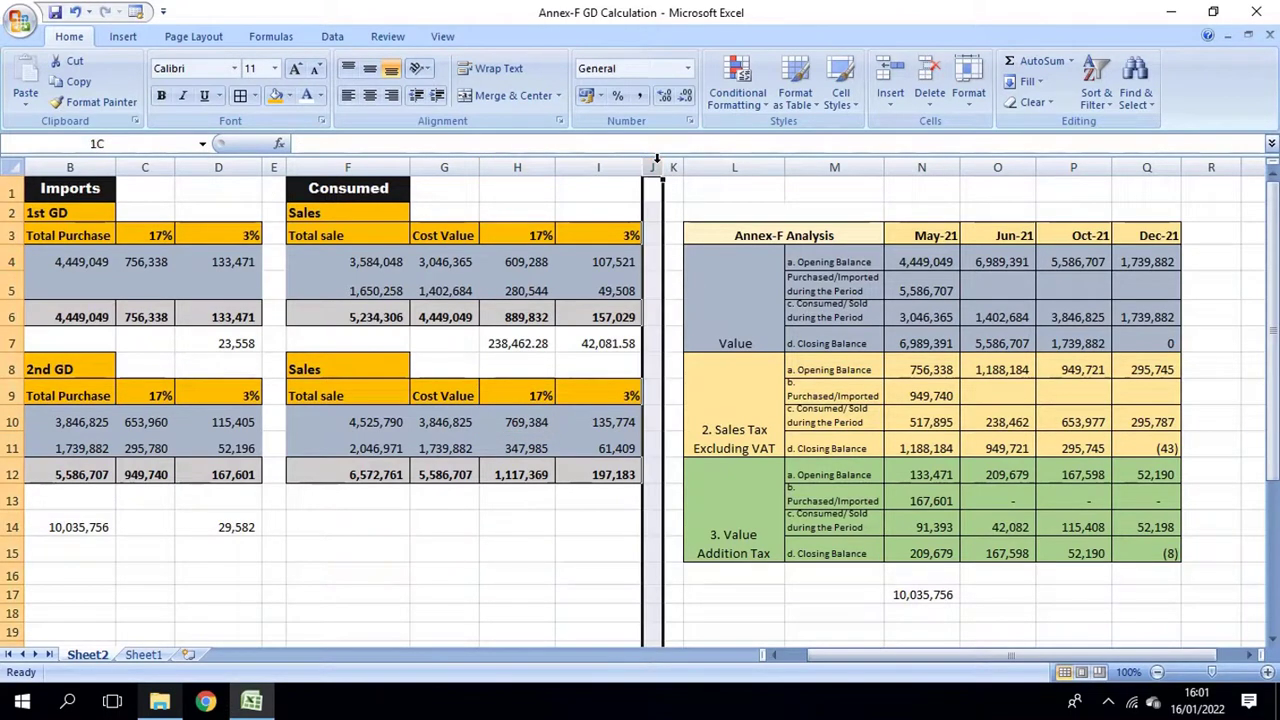
click(654, 261)
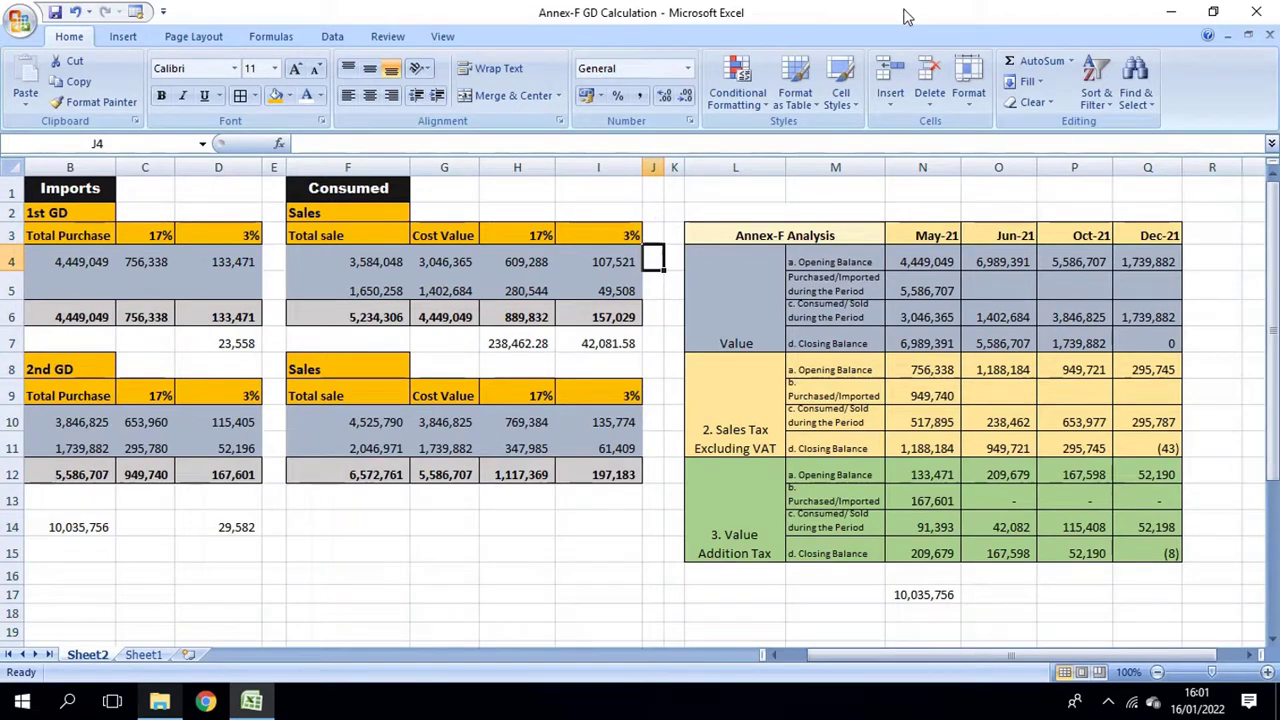
text(May)
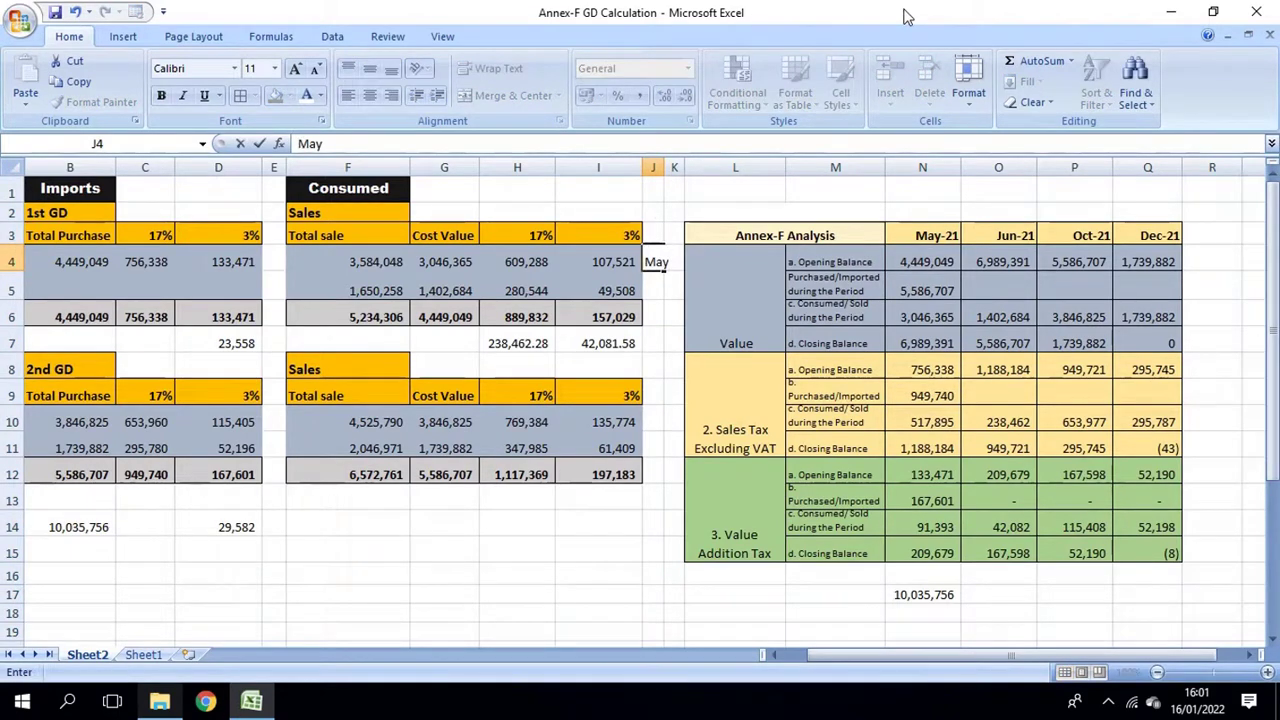
text(-21)
key(Return)
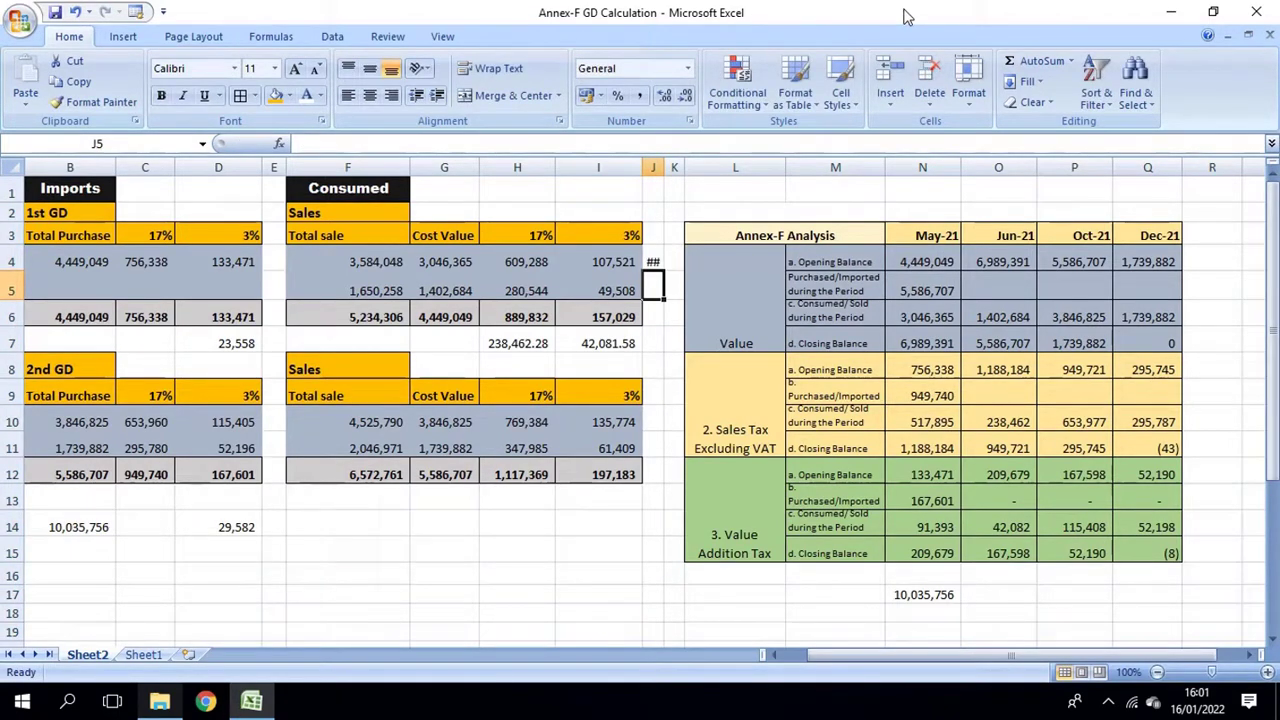
double_click(664, 167)
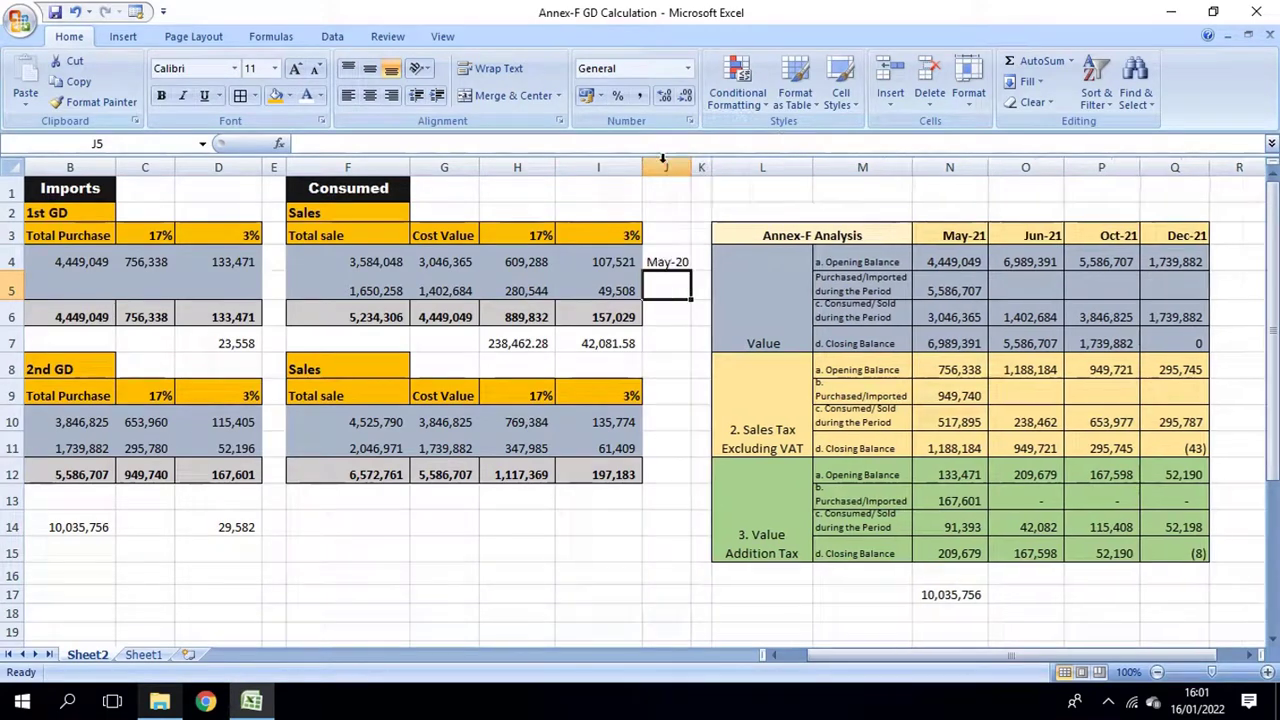
- Correct the date in J4 to May-21 and label the 1st GD's second sale Jun-21 in J5
double_click(680, 262)
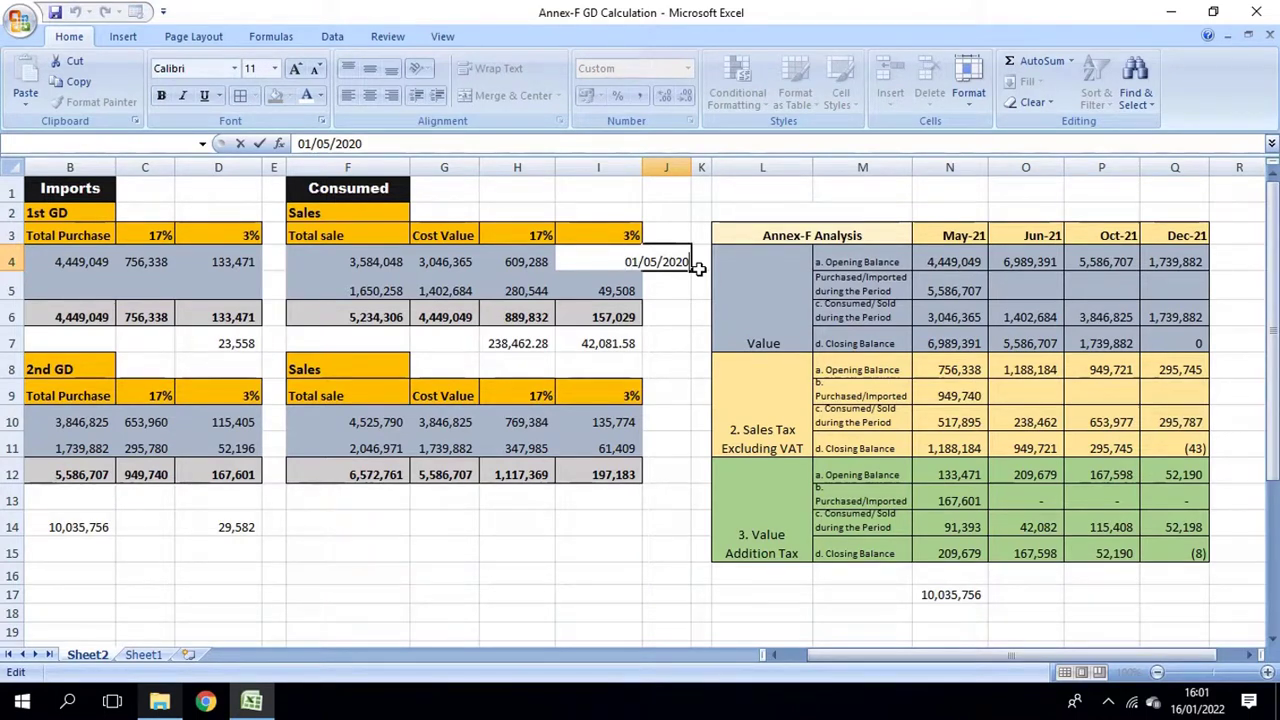
key(BackSpace)
text(2)
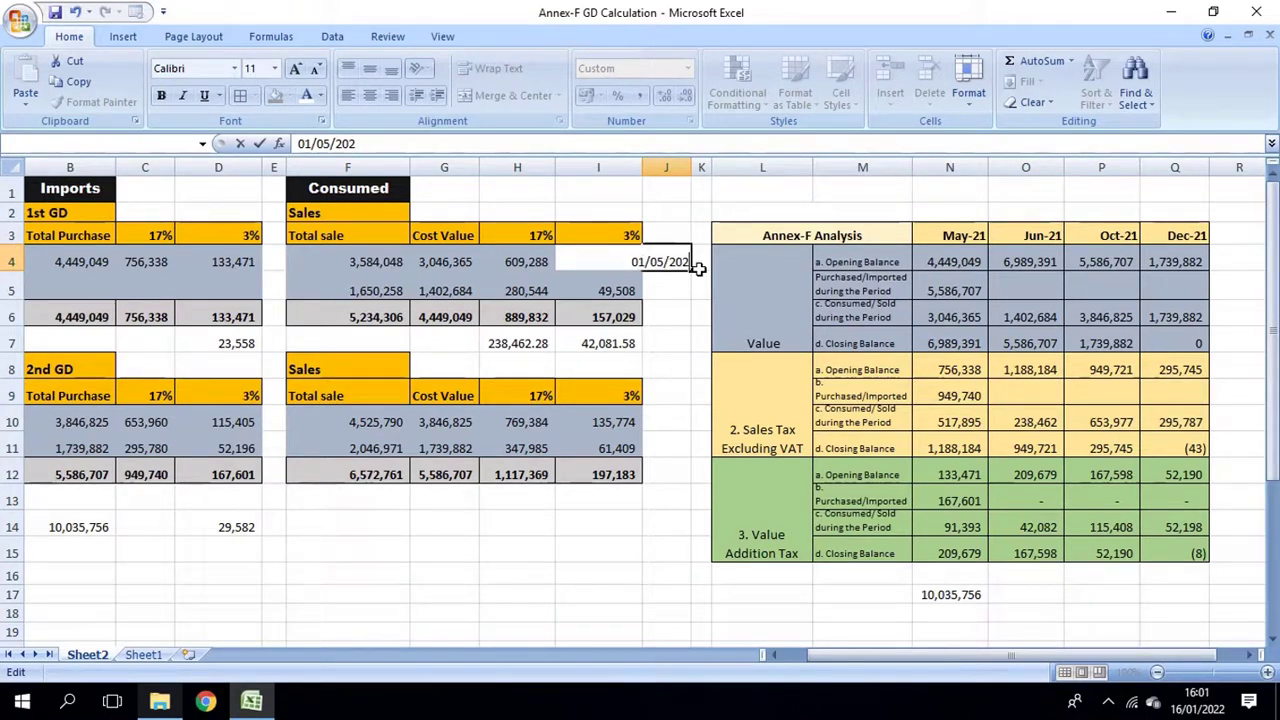
key(Return)
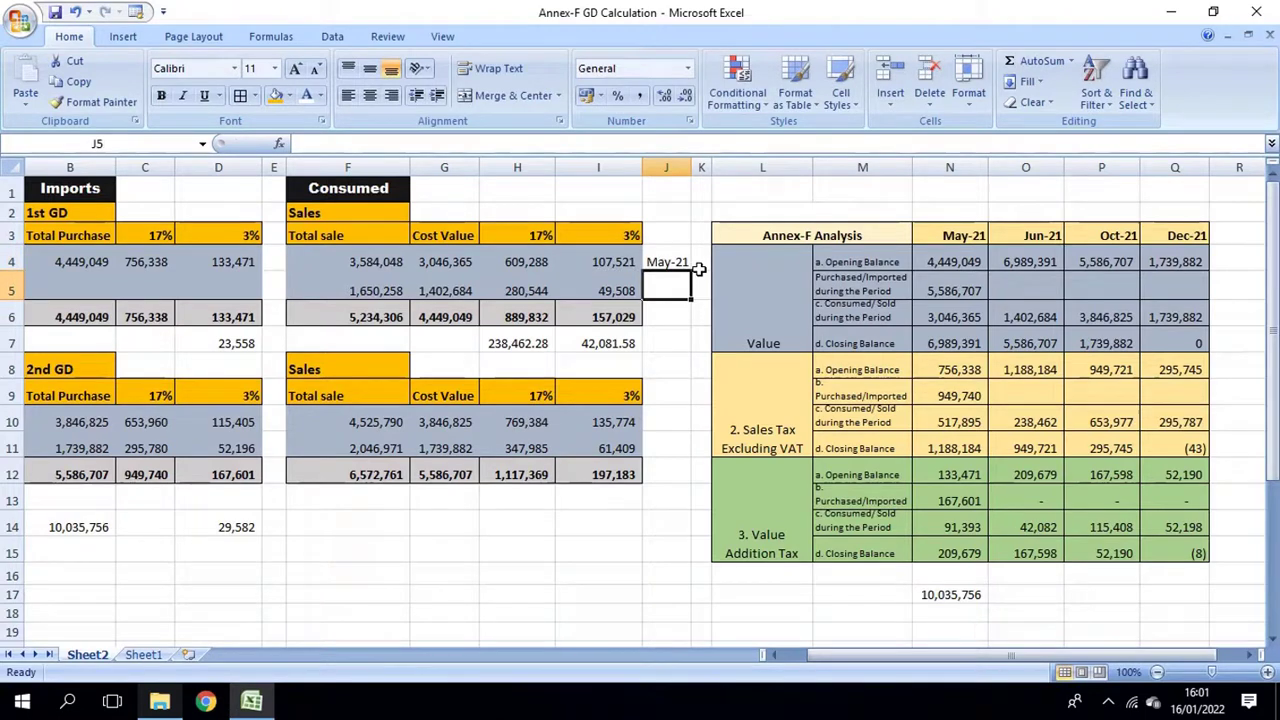
text(Jun-21)
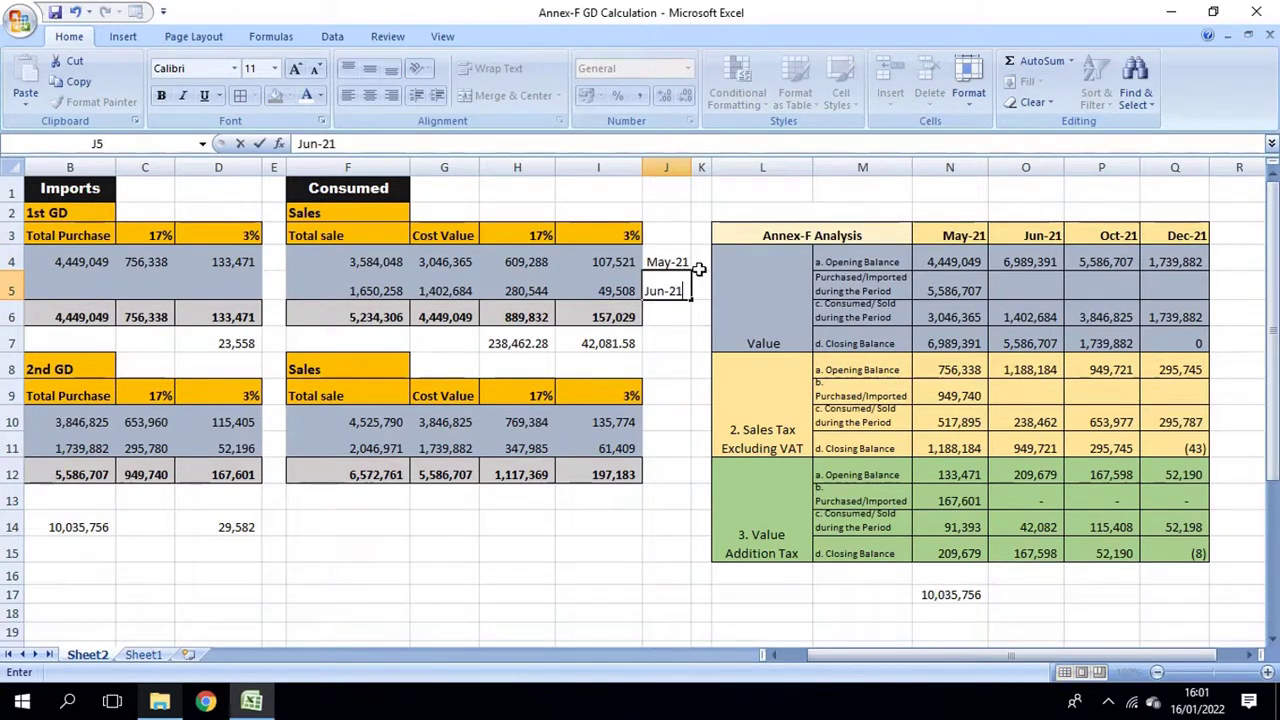
key(Return)
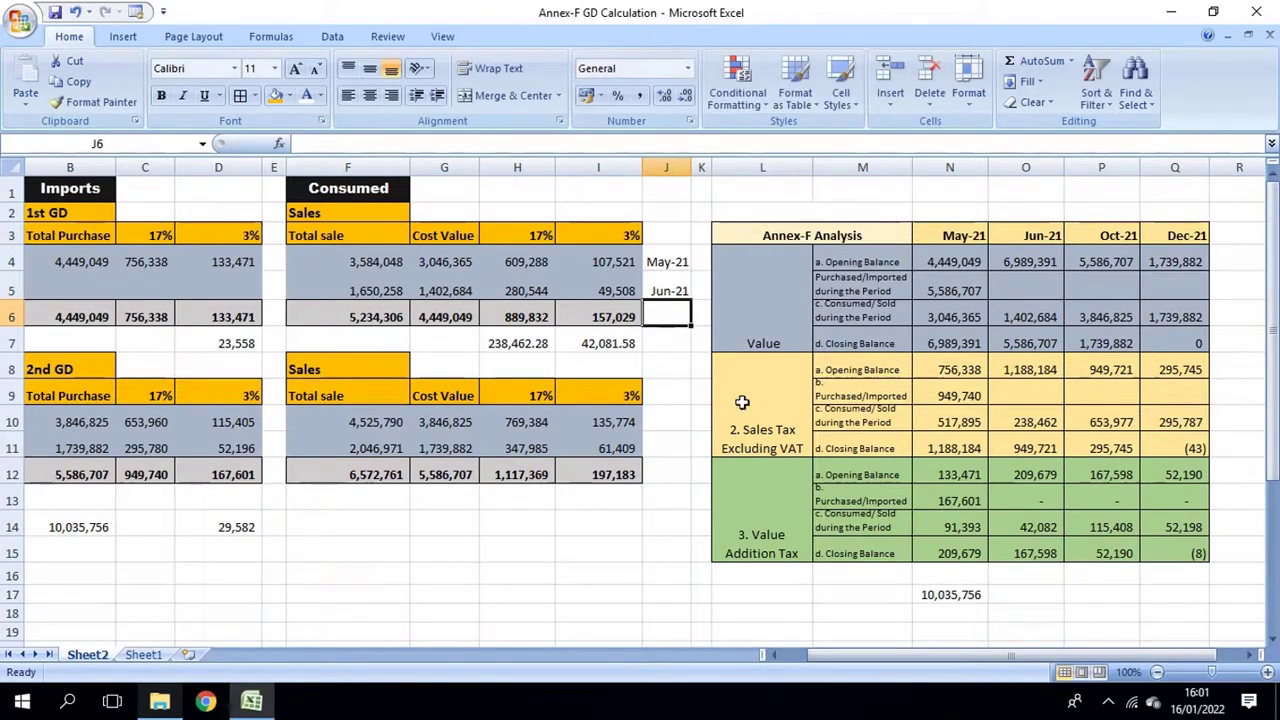
- Label the 2nd GD's sales rows Oct-21 in J10 and Dec-21 in J11
click(677, 419)
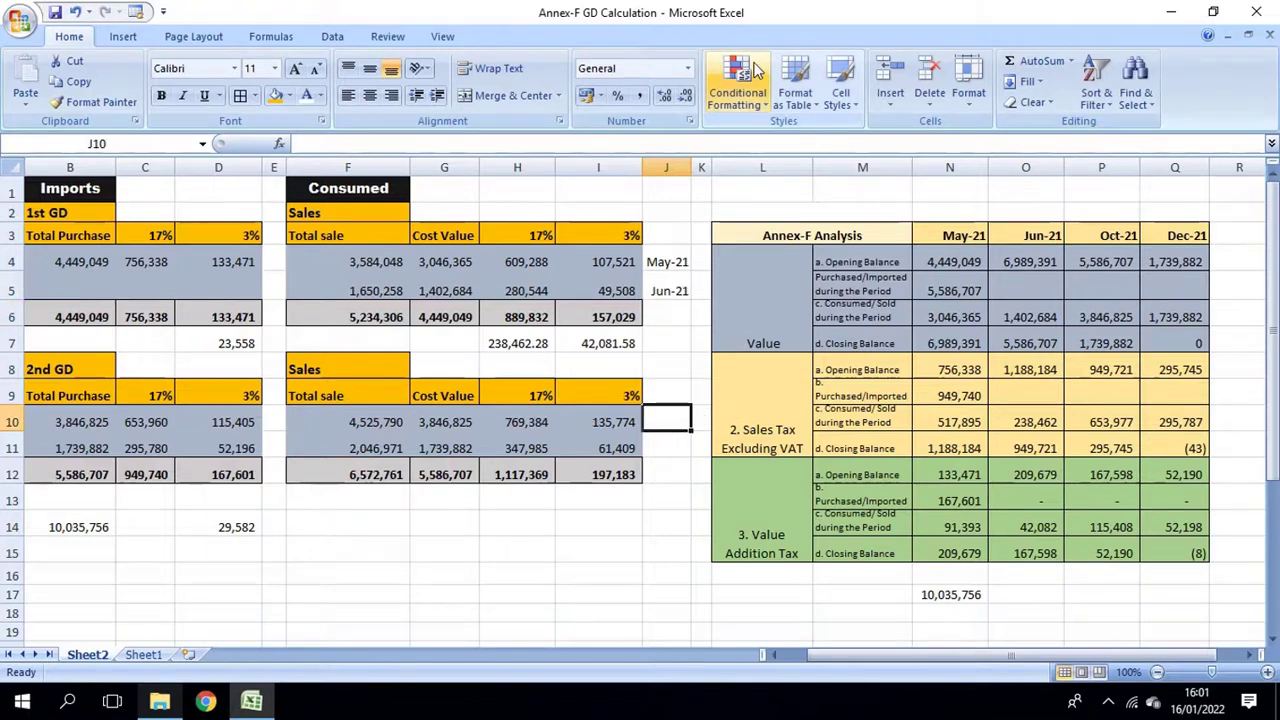
text(OCt)
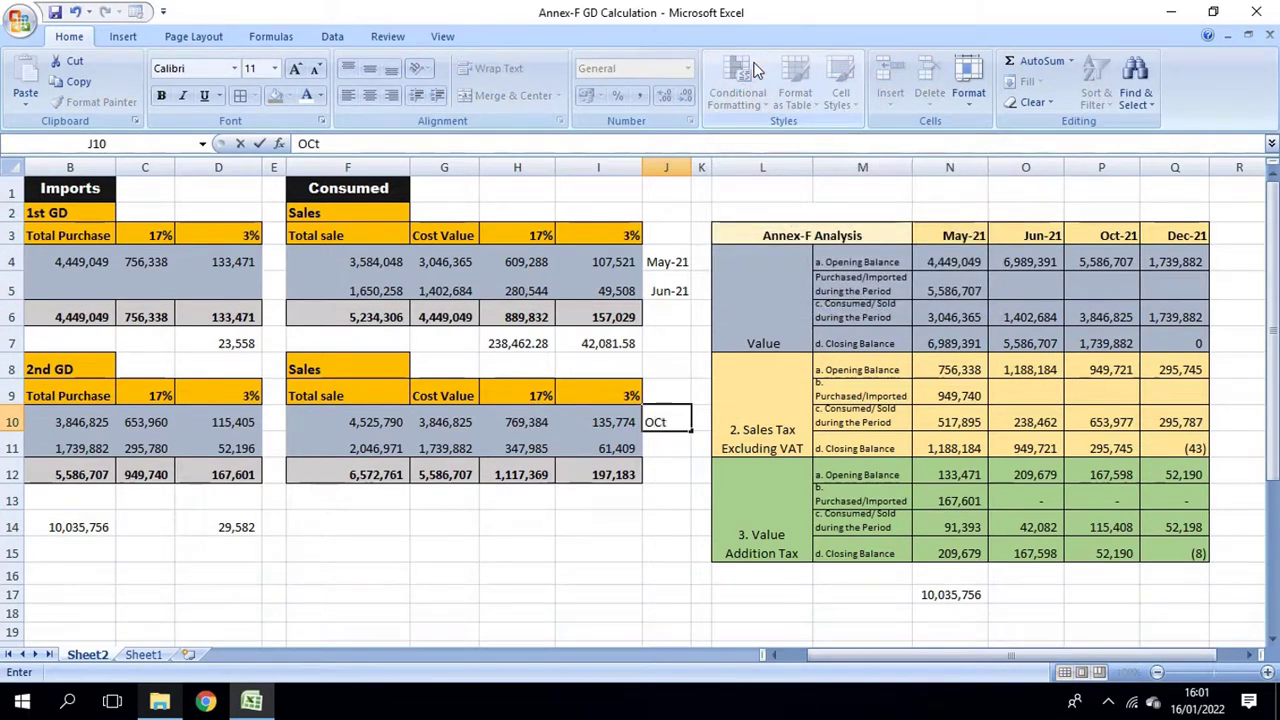
text(-21)
key(Return)
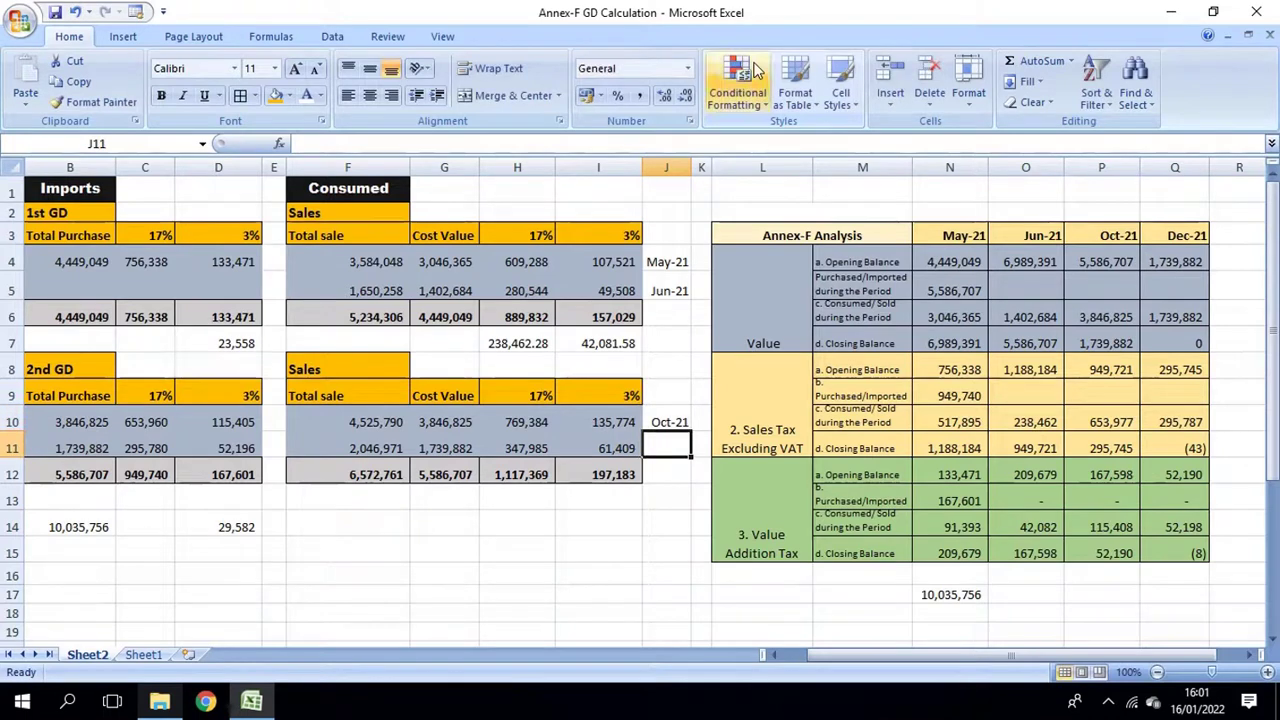
text(Dec)
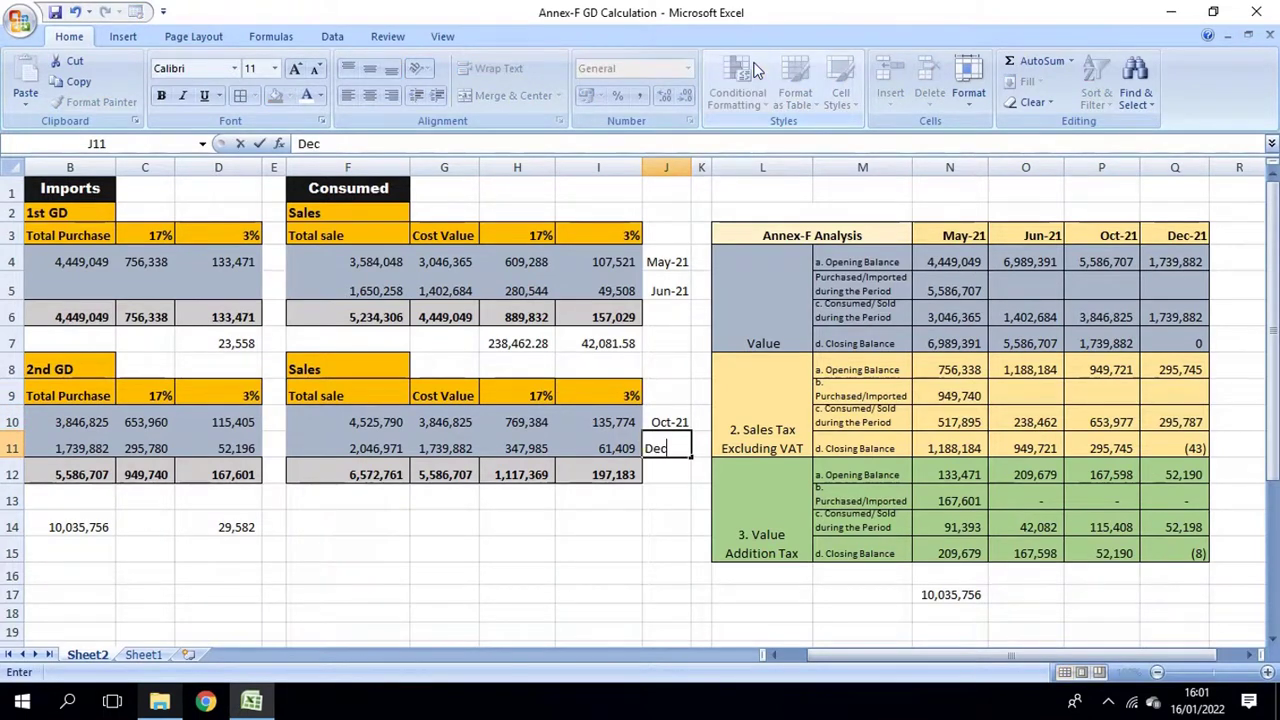
text(-21)
key(Return)
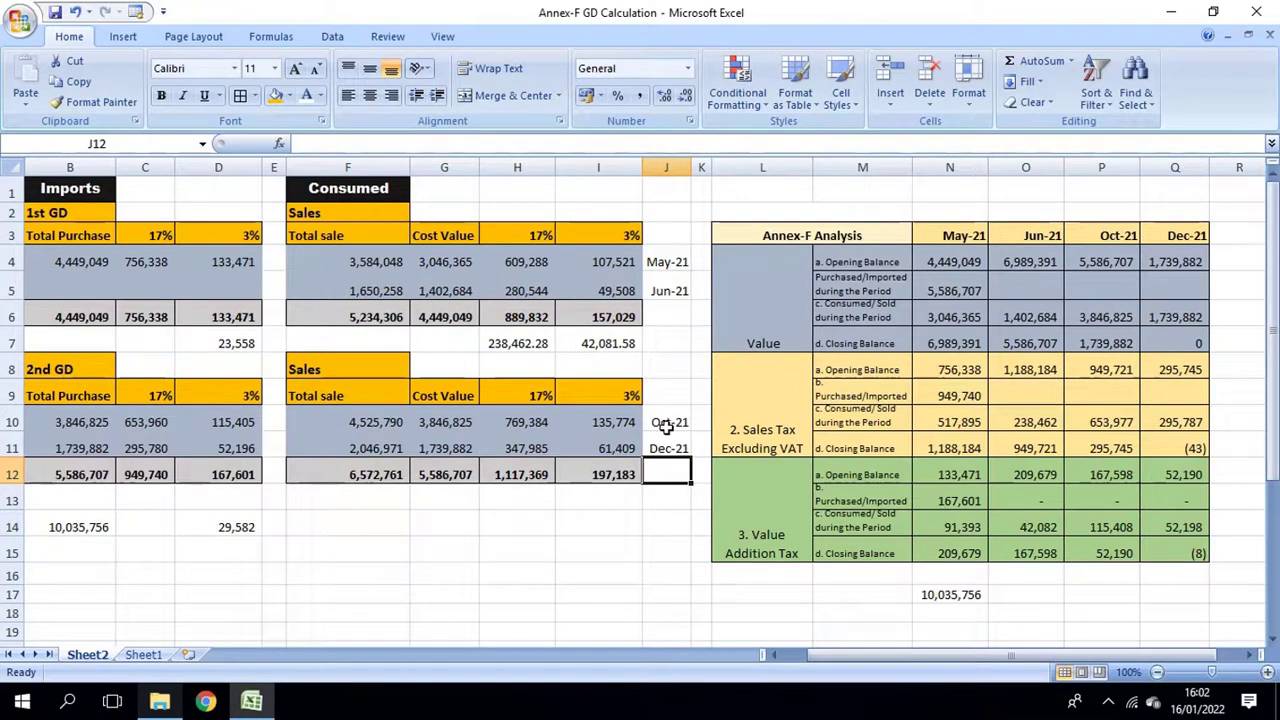
- Review the Oct-21 and Dec-21 values and trace Oct-21's consumed value in P6 to the 2nd GD's cost value in G10
drag(1110, 268, 1190, 370)
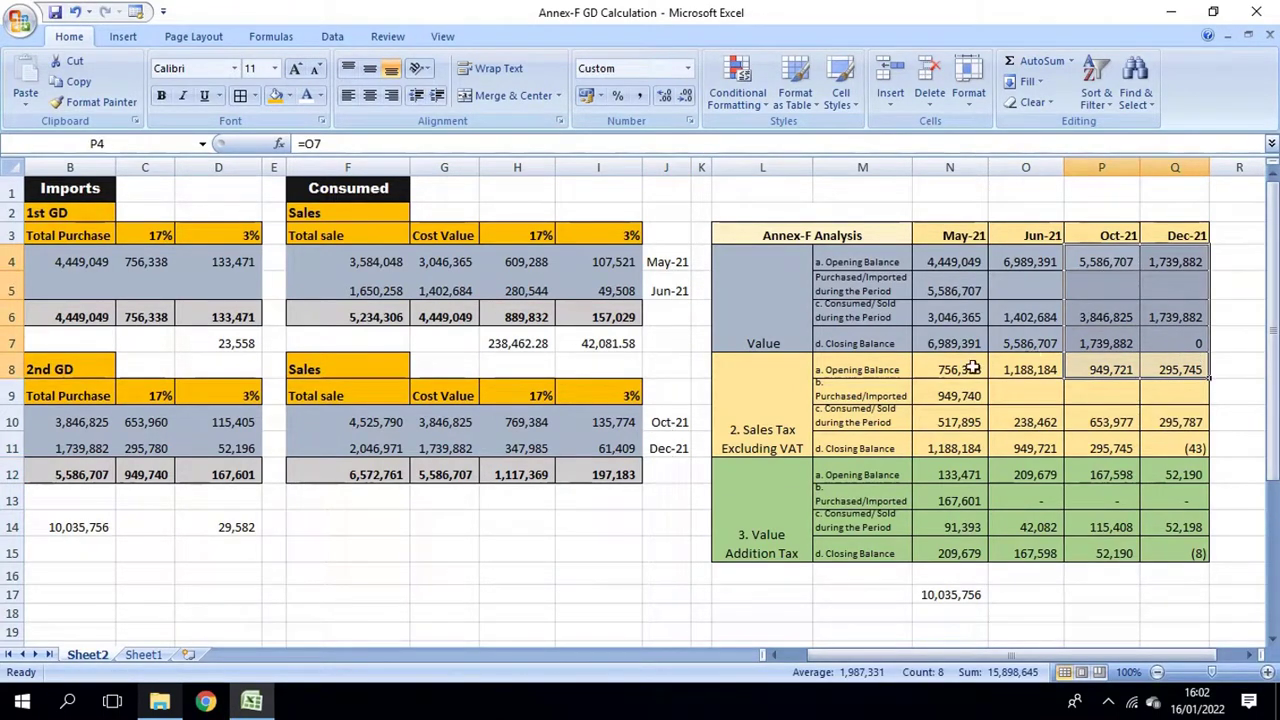
click(1112, 343)
click(1100, 316)
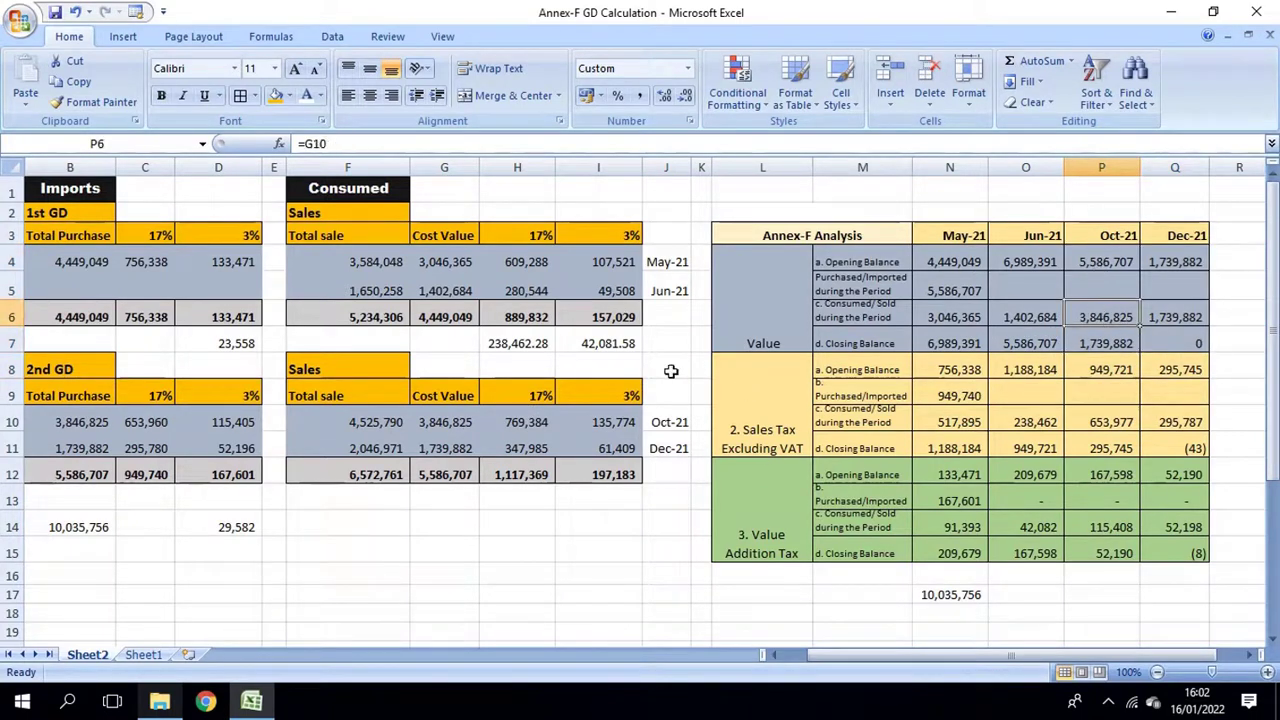
click(425, 422)
click(1120, 314)
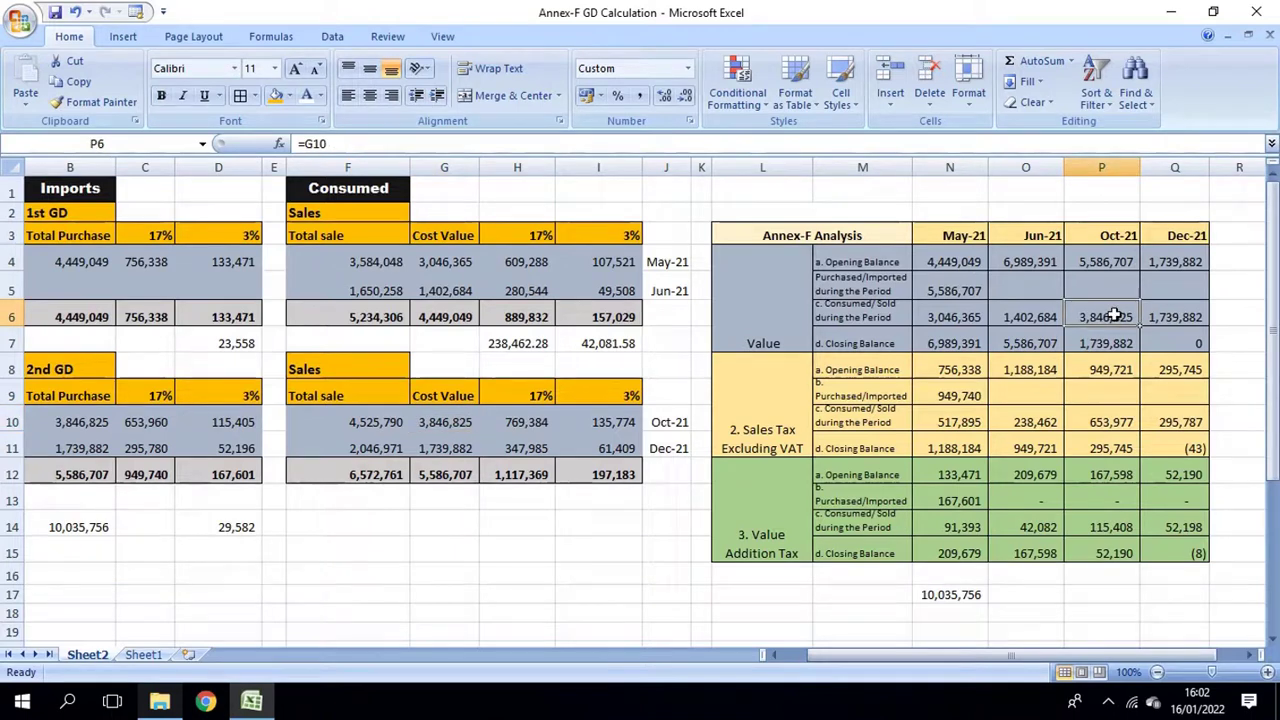
- Inspect Oct-21's closing value formula in P7 and trace Dec-21's opening value in Q4 to it
double_click(1095, 343)
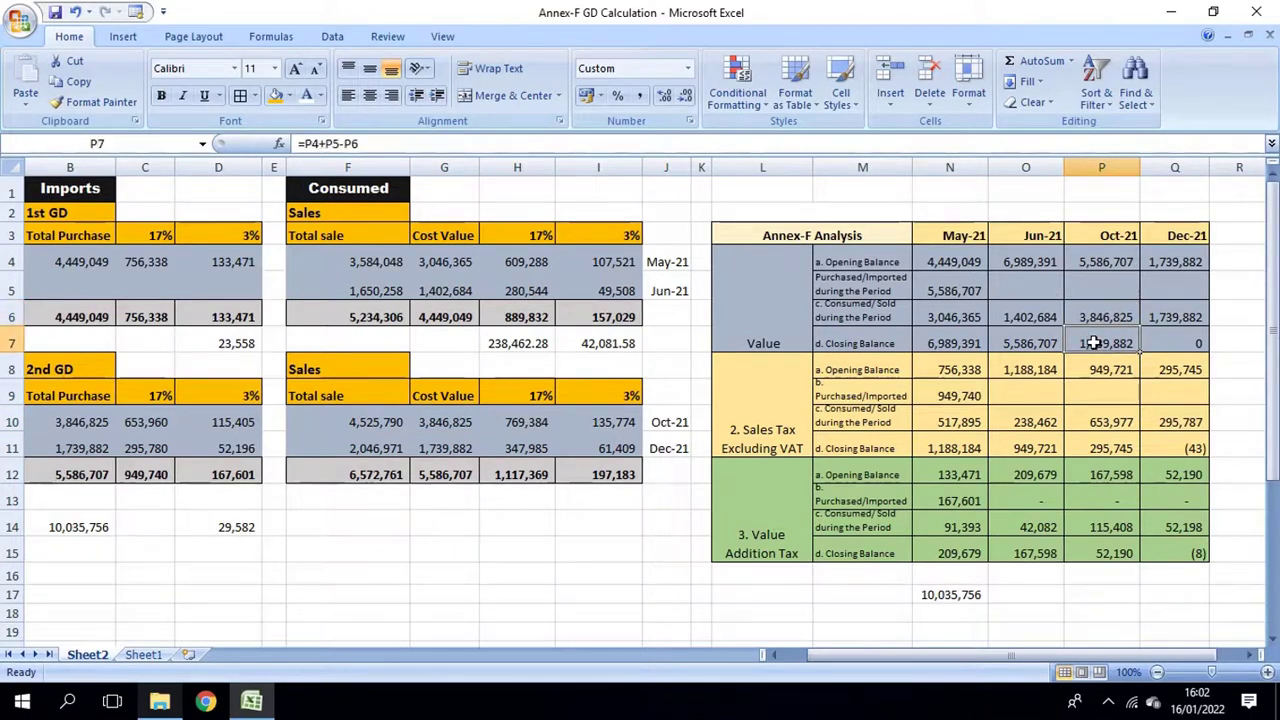
key(Escape)
click(1168, 262)
text(=P7)
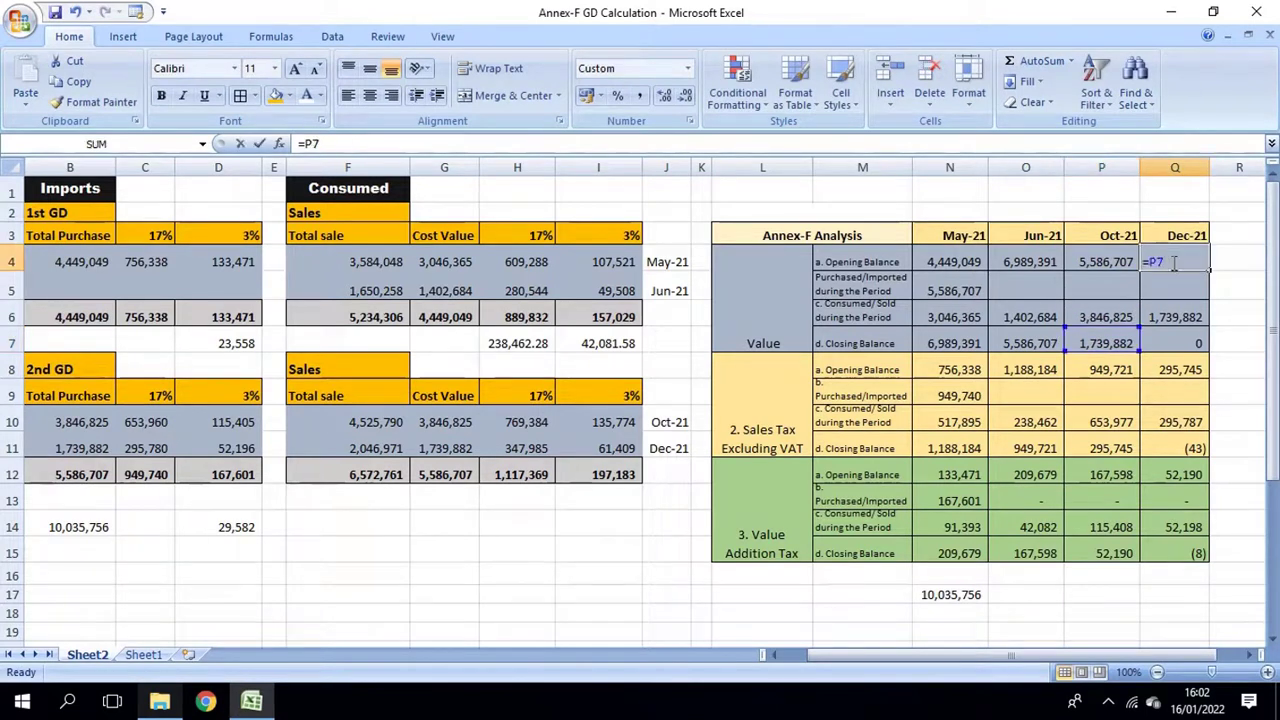
key(ctrl+Return)
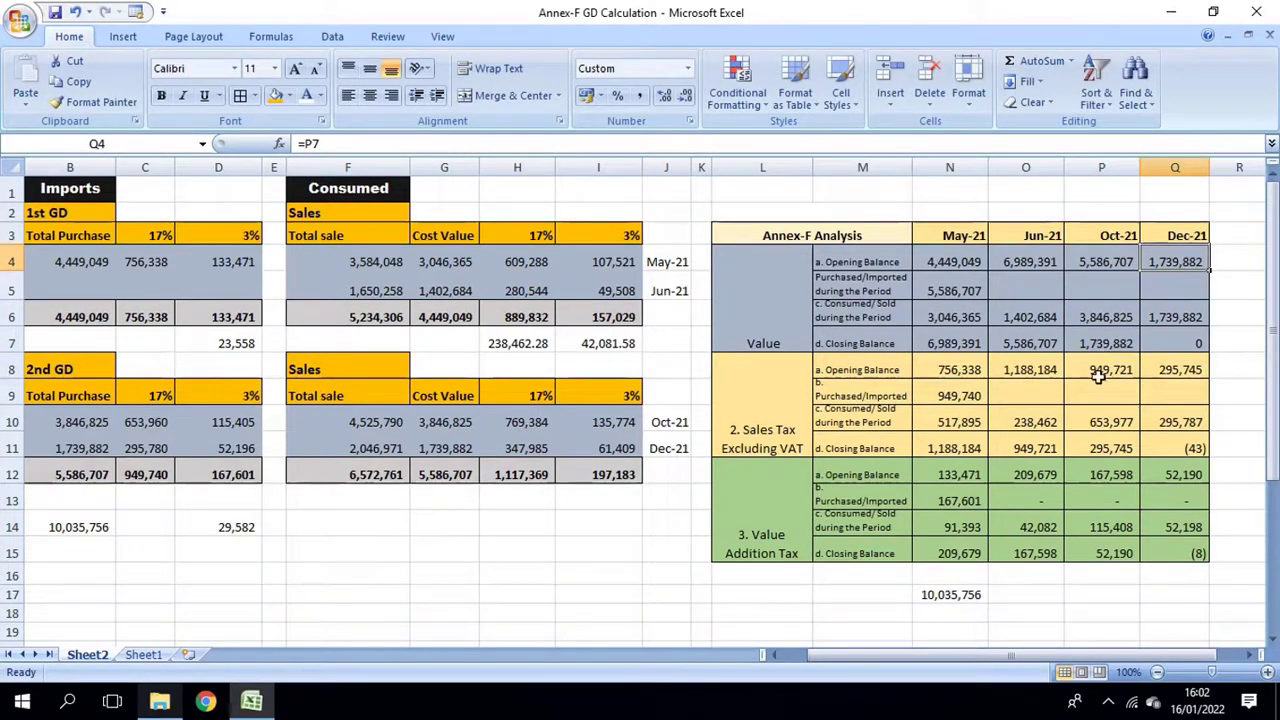
- Check the 2nd GD's Oct-21 17% tax in H10 against the Oct-21 consumed tax formulas in P10 and P14
click(519, 424)
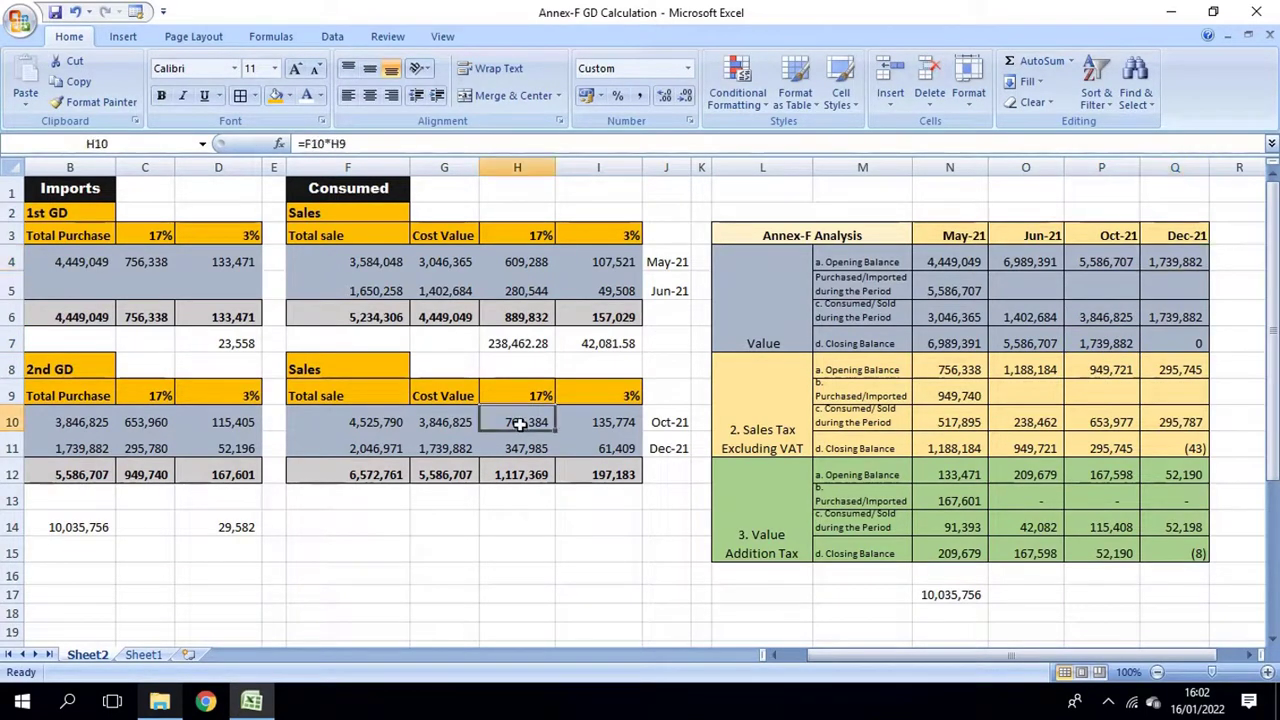
click(521, 502)
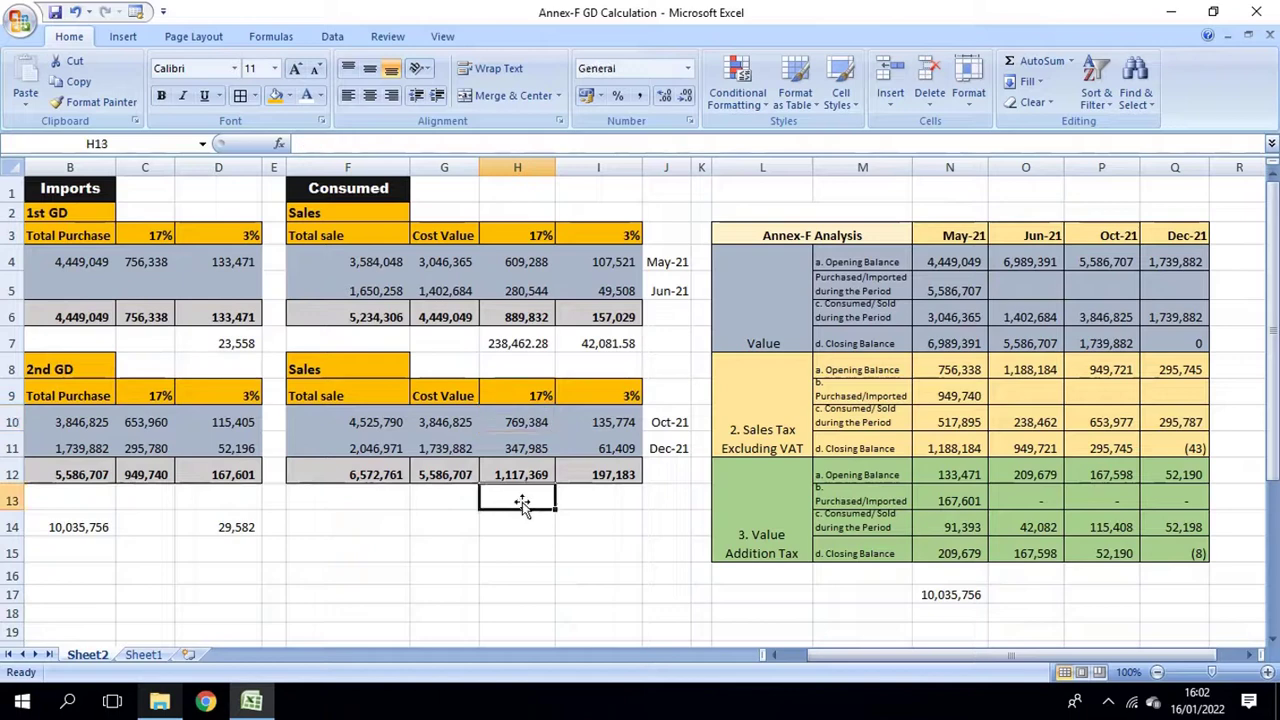
click(533, 424)
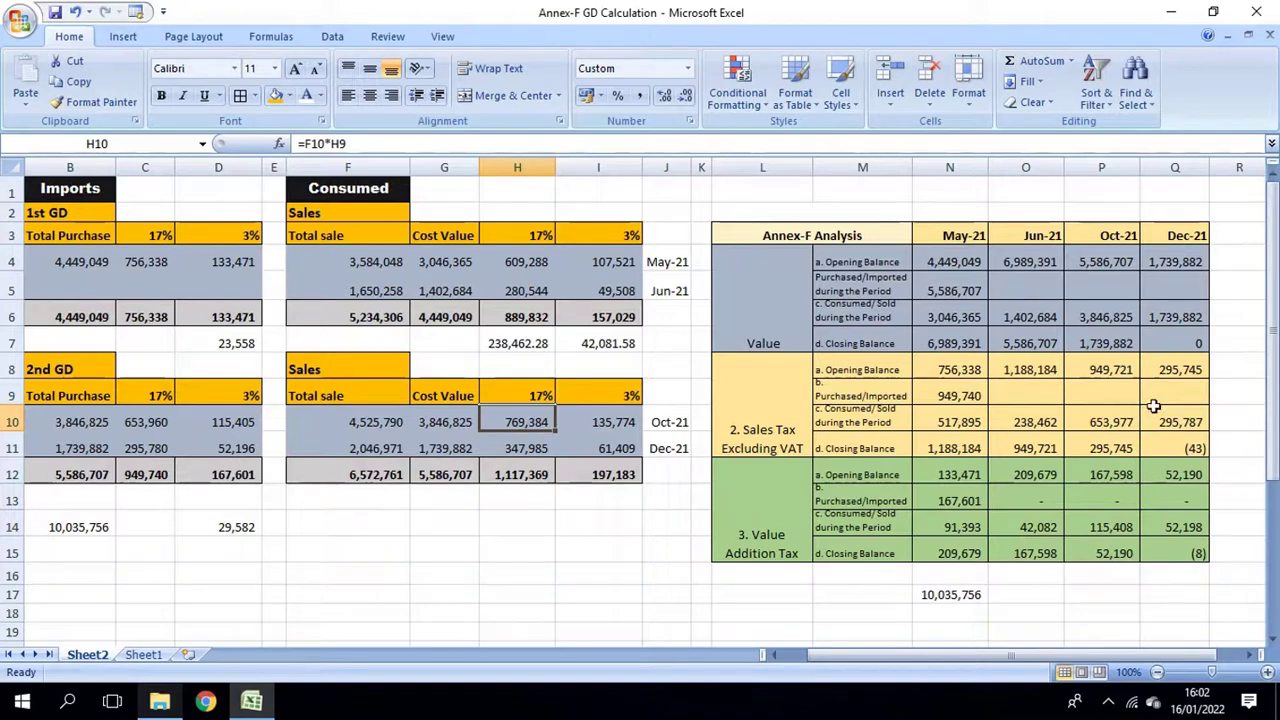
double_click(1102, 424)
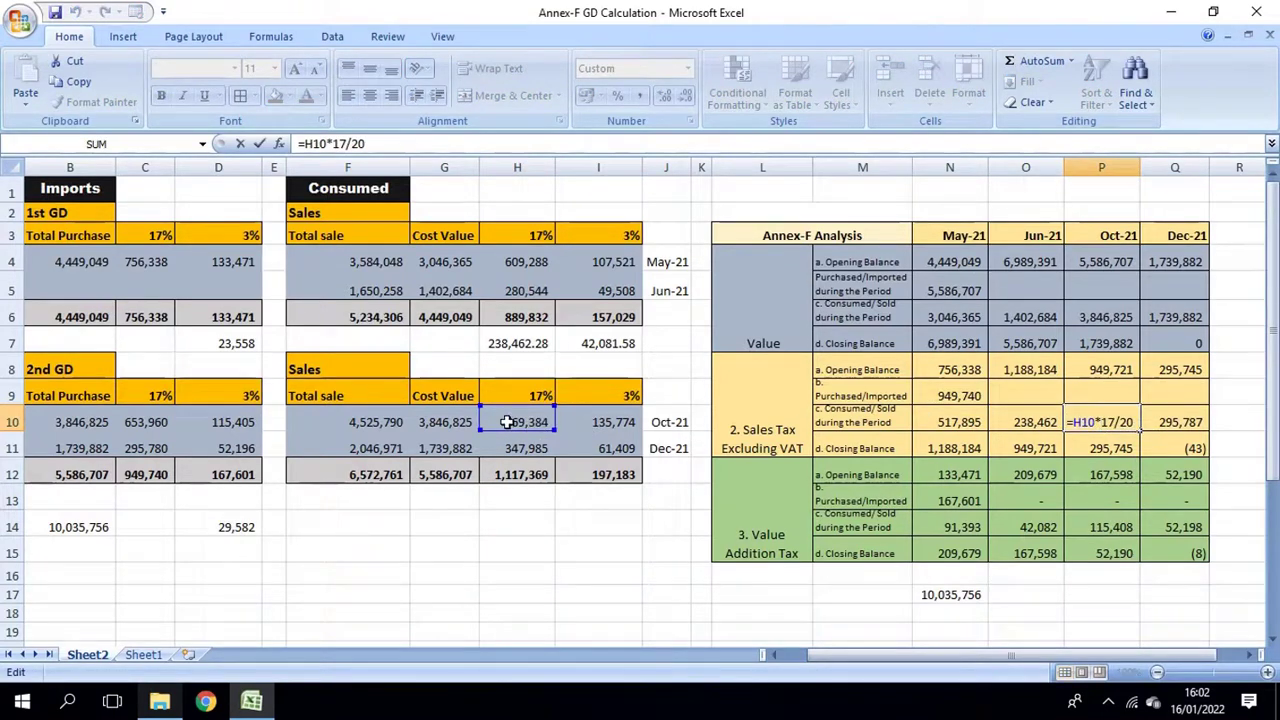
key(Escape)
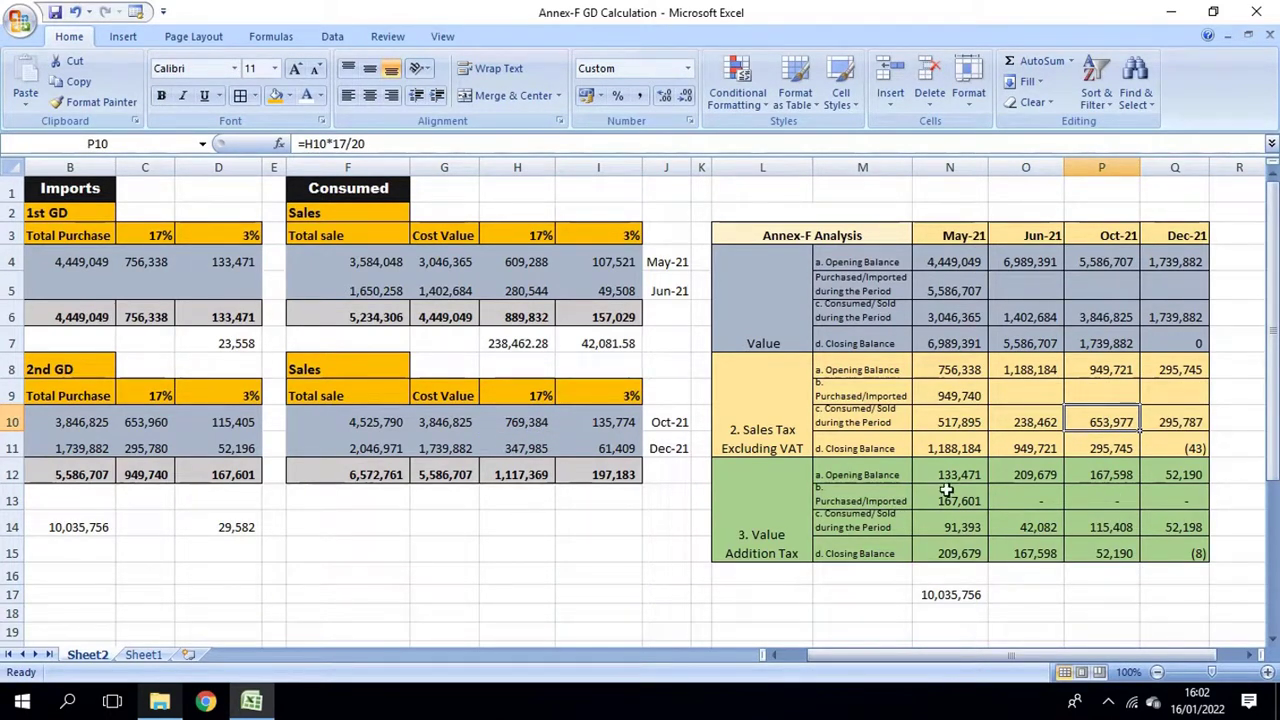
click(1108, 527)
double_click(1108, 527)
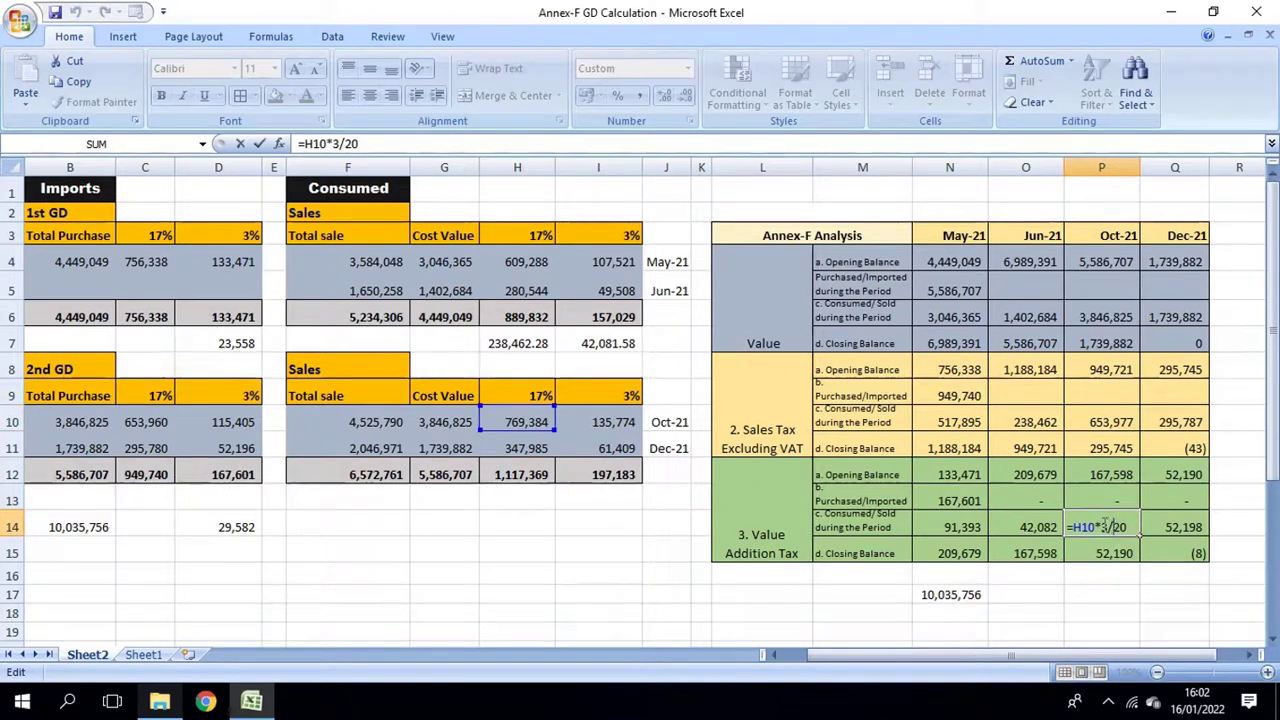
- Calculate the Oct-21 sales tax share in H14 with =H10*17/20 and compare it with P10
click(503, 516)
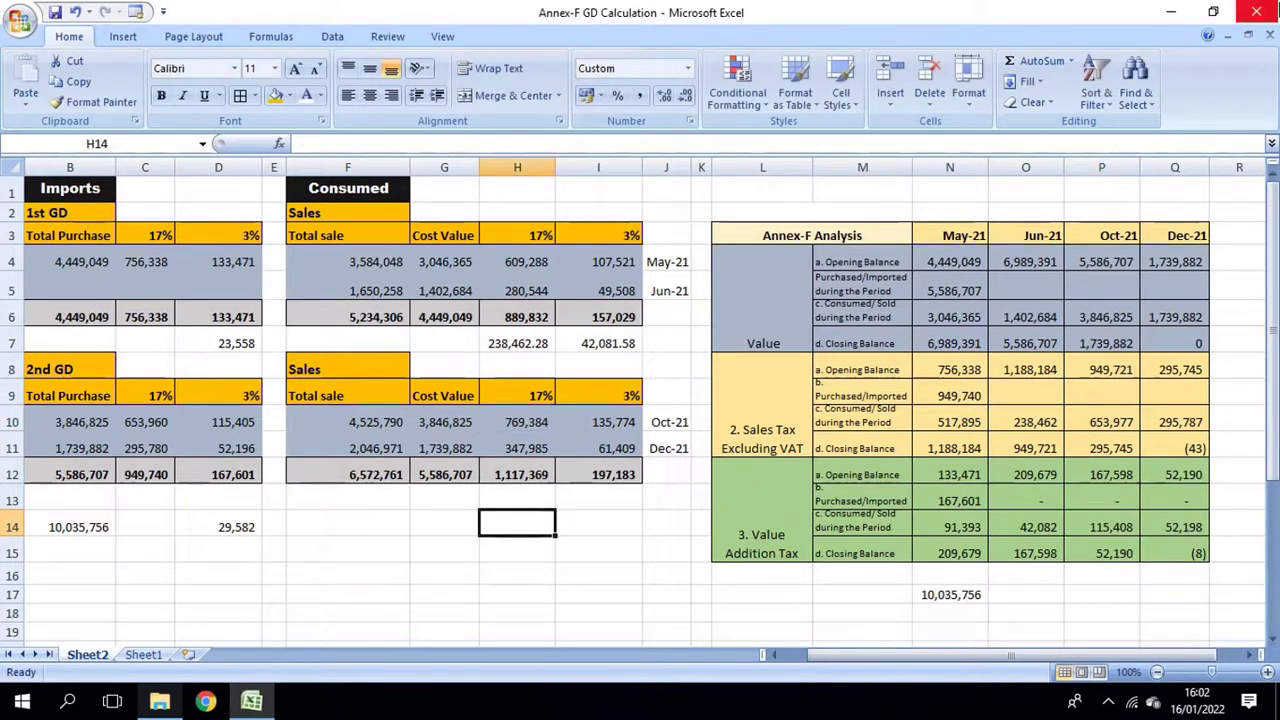
text(=)
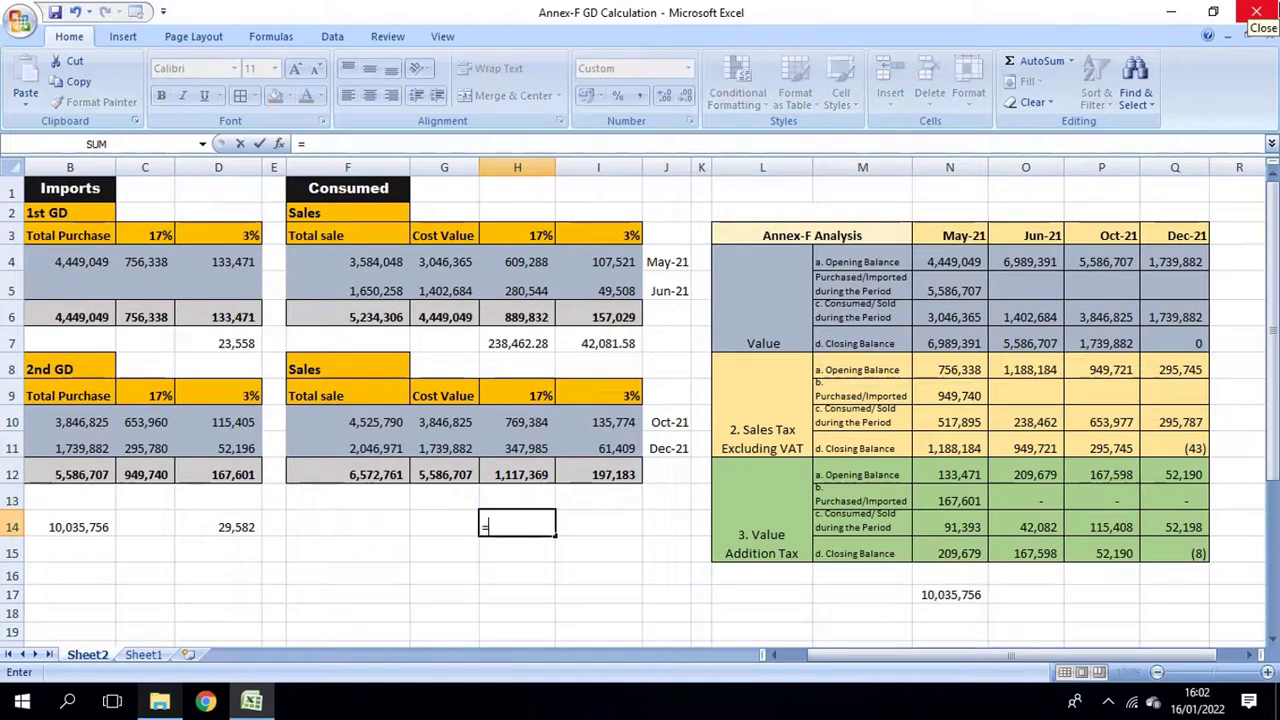
key(Up)
key(Up)
key(Up)
key(Up)
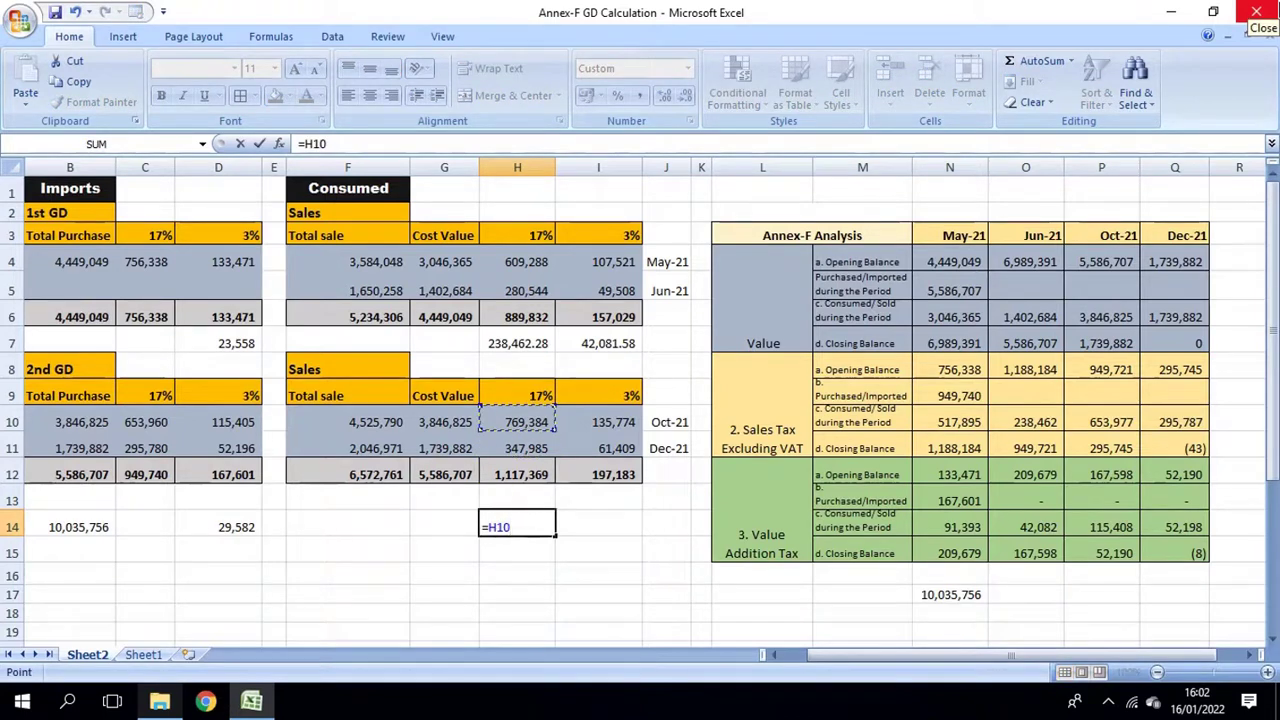
text(*17/20)
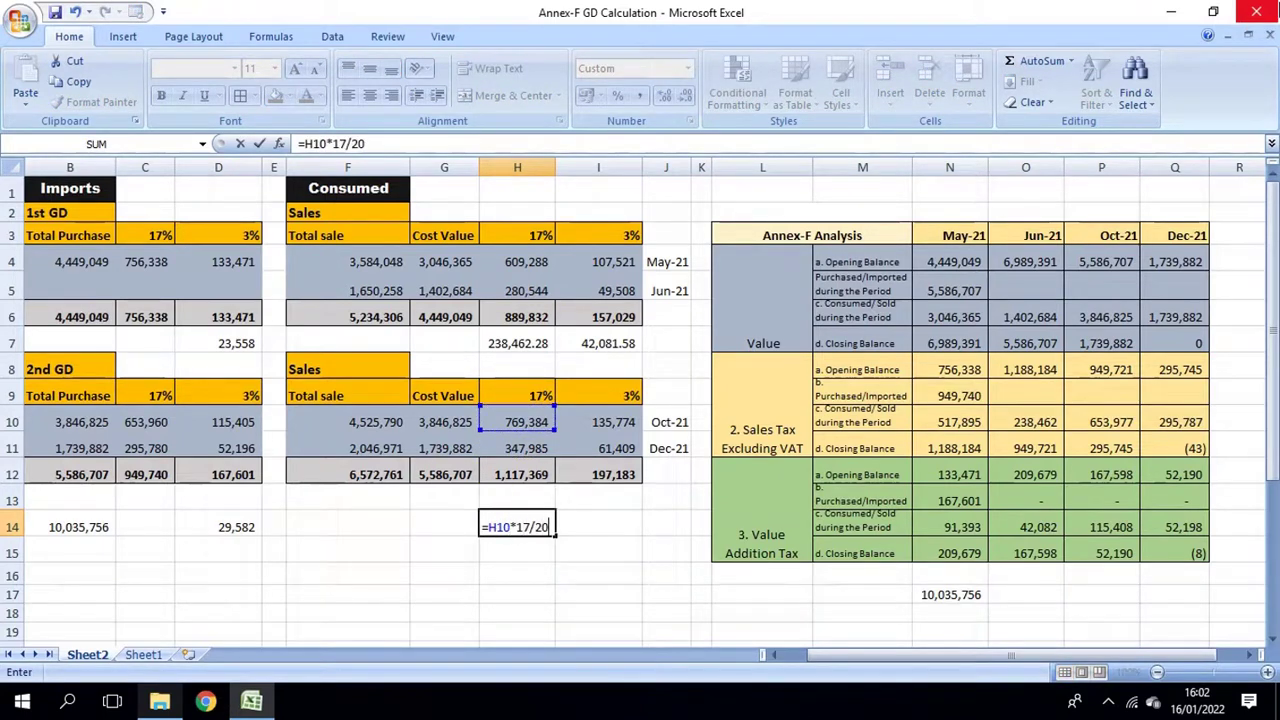
key(Return)
click(1108, 421)
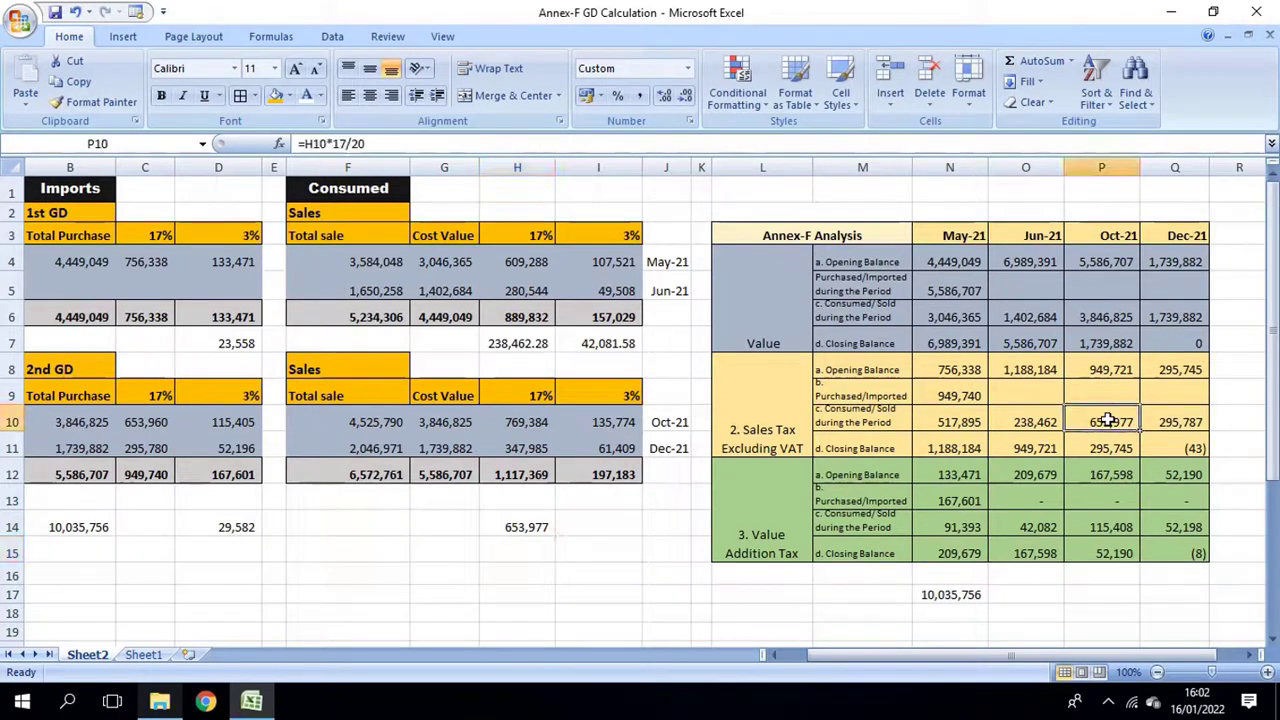
click(523, 559)
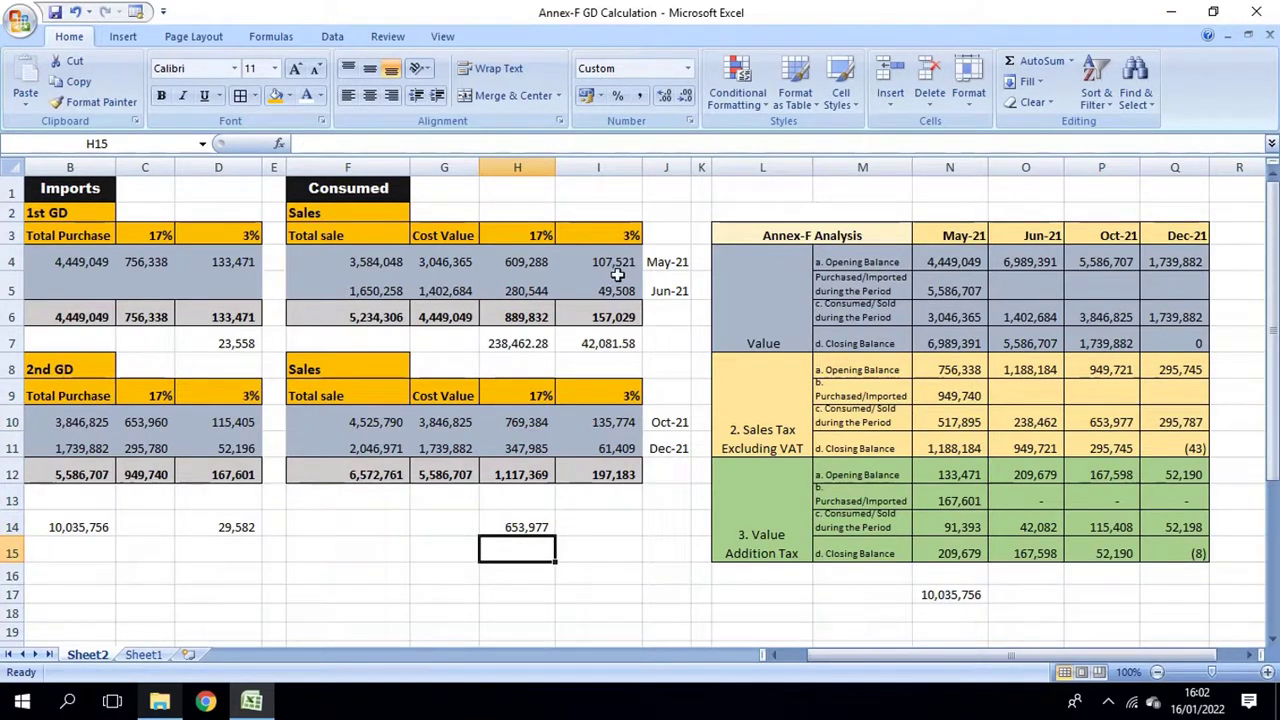
- Calculate the Oct-21 value addition tax share in I14 with =H10*3/20
click(570, 531)
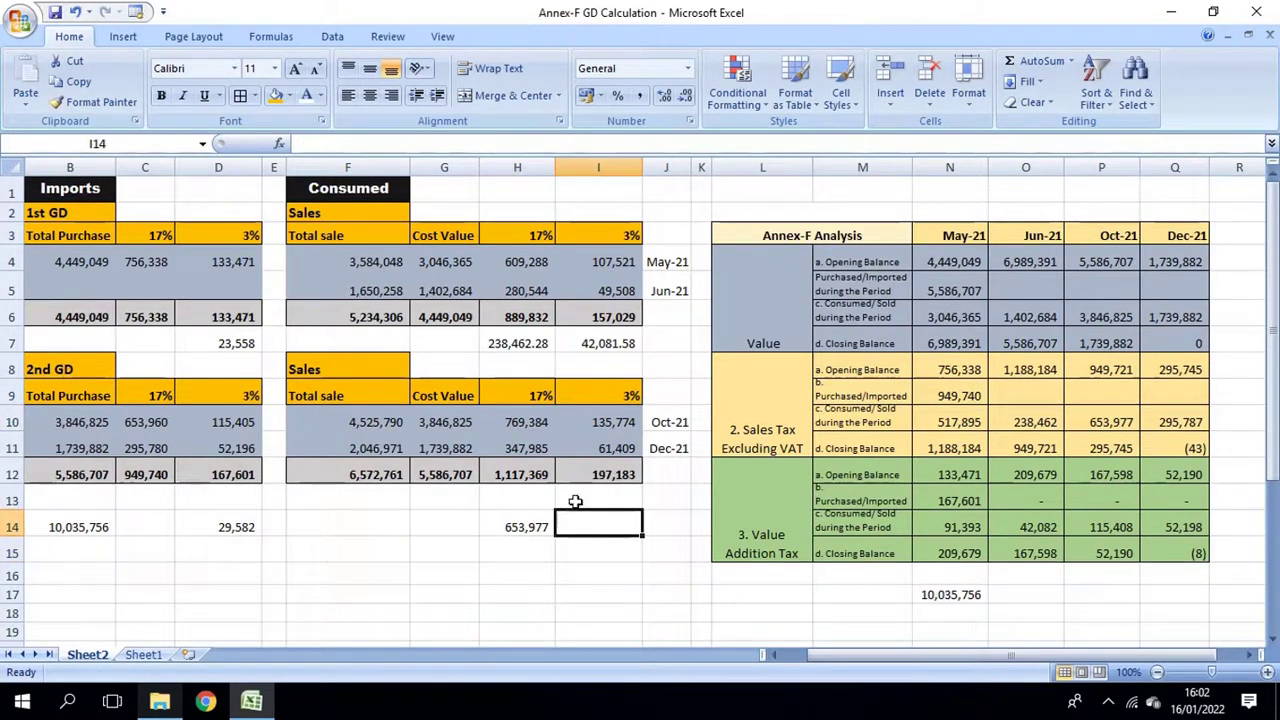
text(=)
click(515, 420)
text(*)
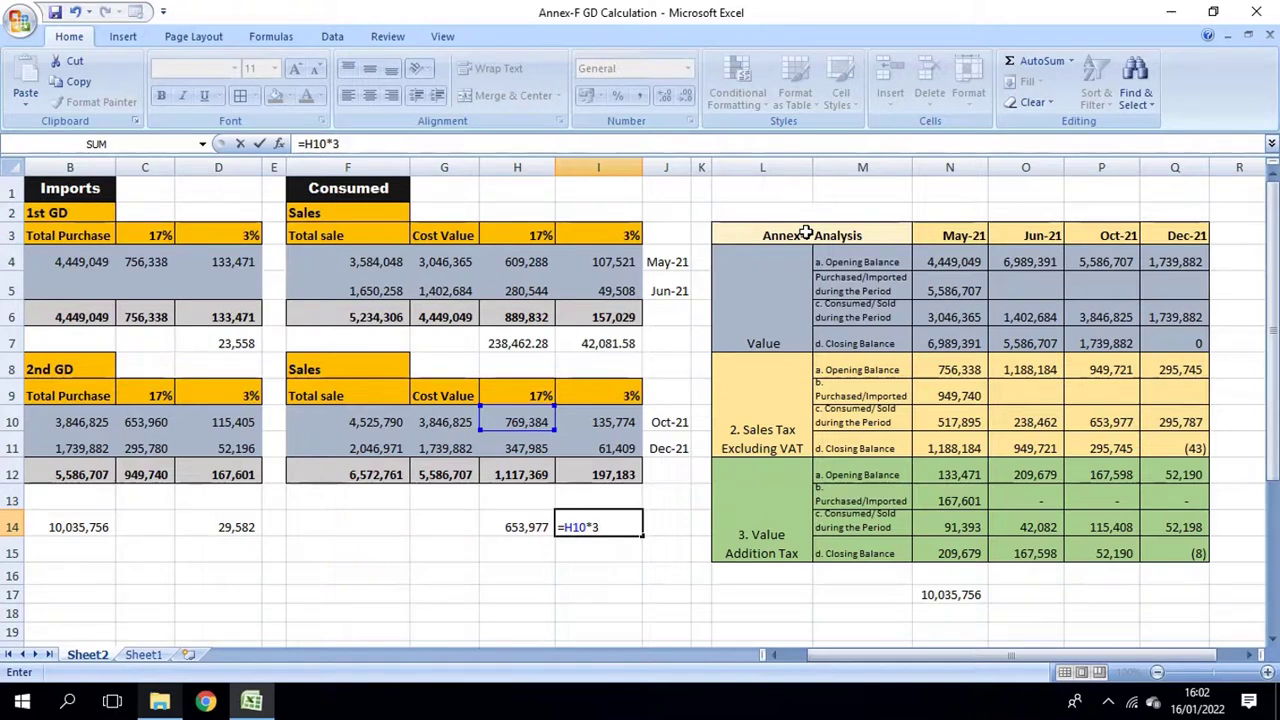
text(3/20)
key(Return)
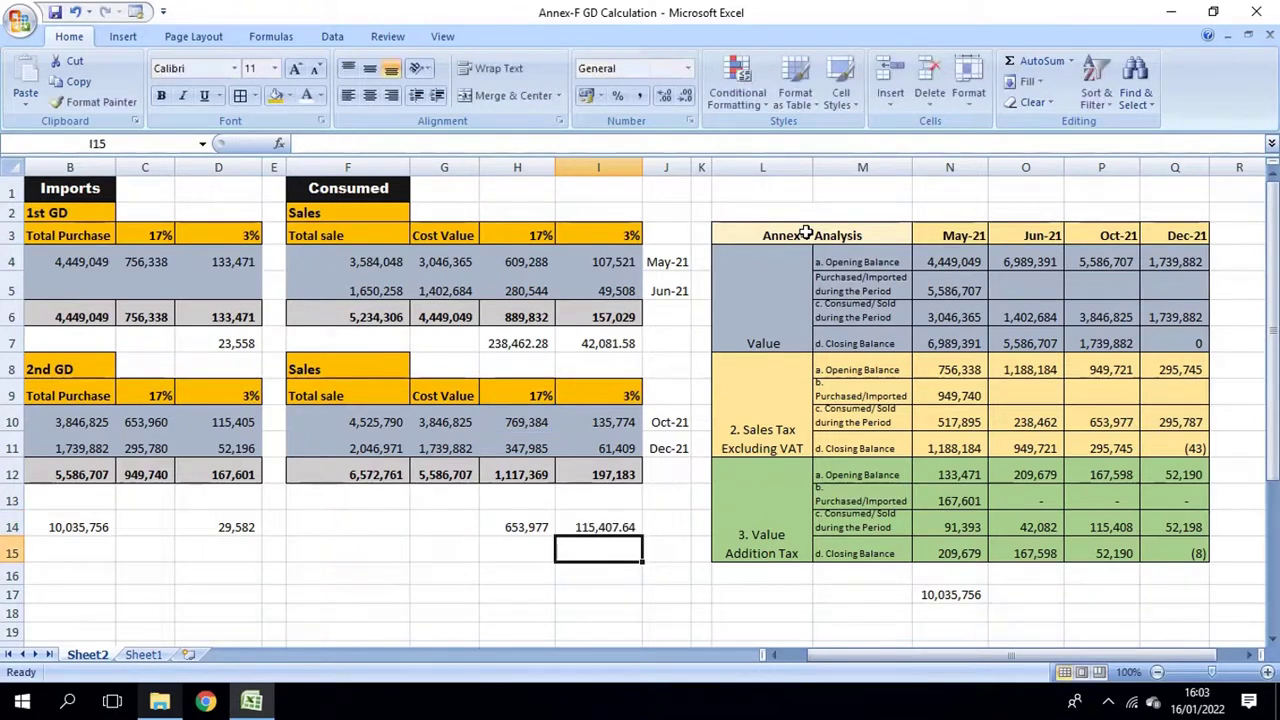
- Format H14:I14 in comma style with no decimal places
drag(608, 527, 535, 522)
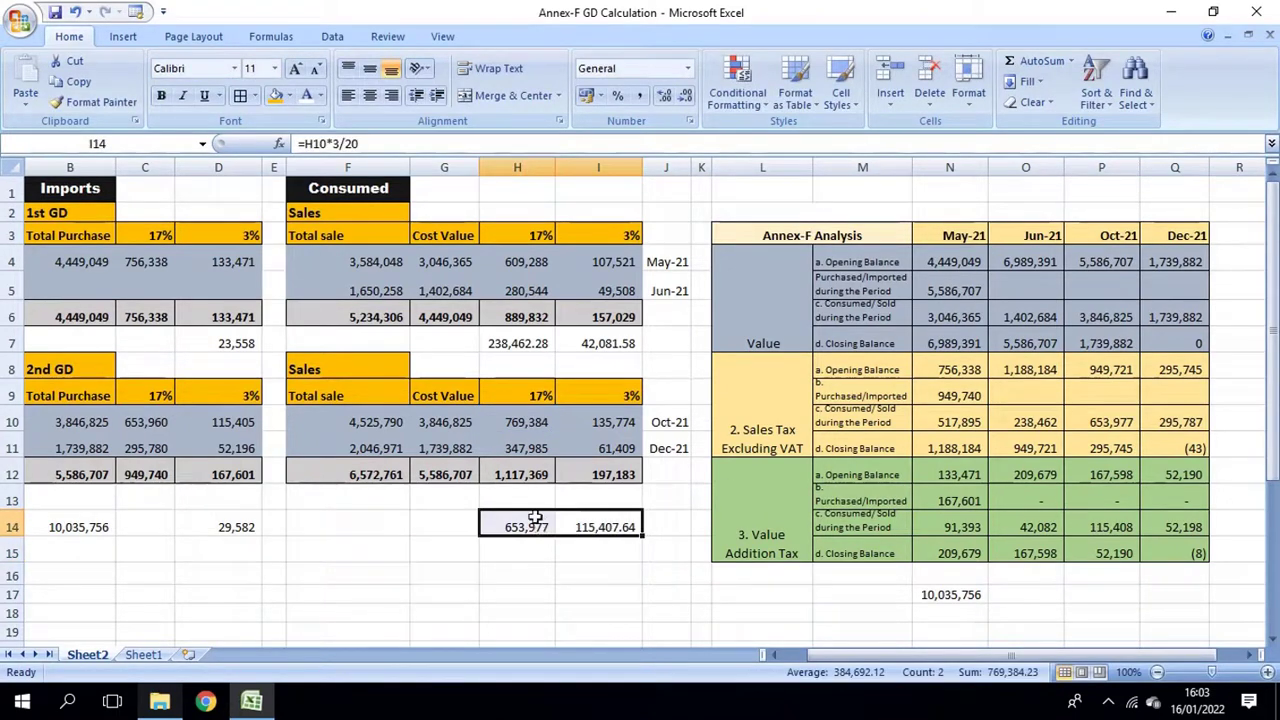
click(640, 96)
click(685, 96)
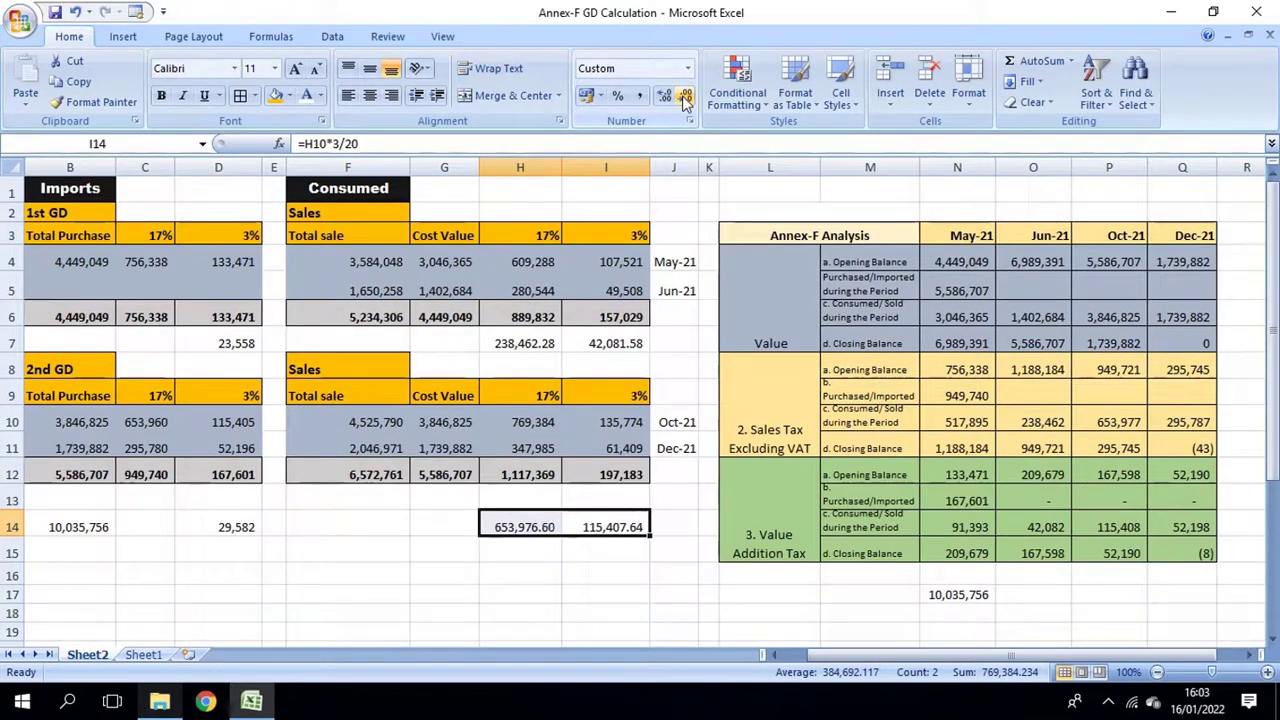
click(685, 96)
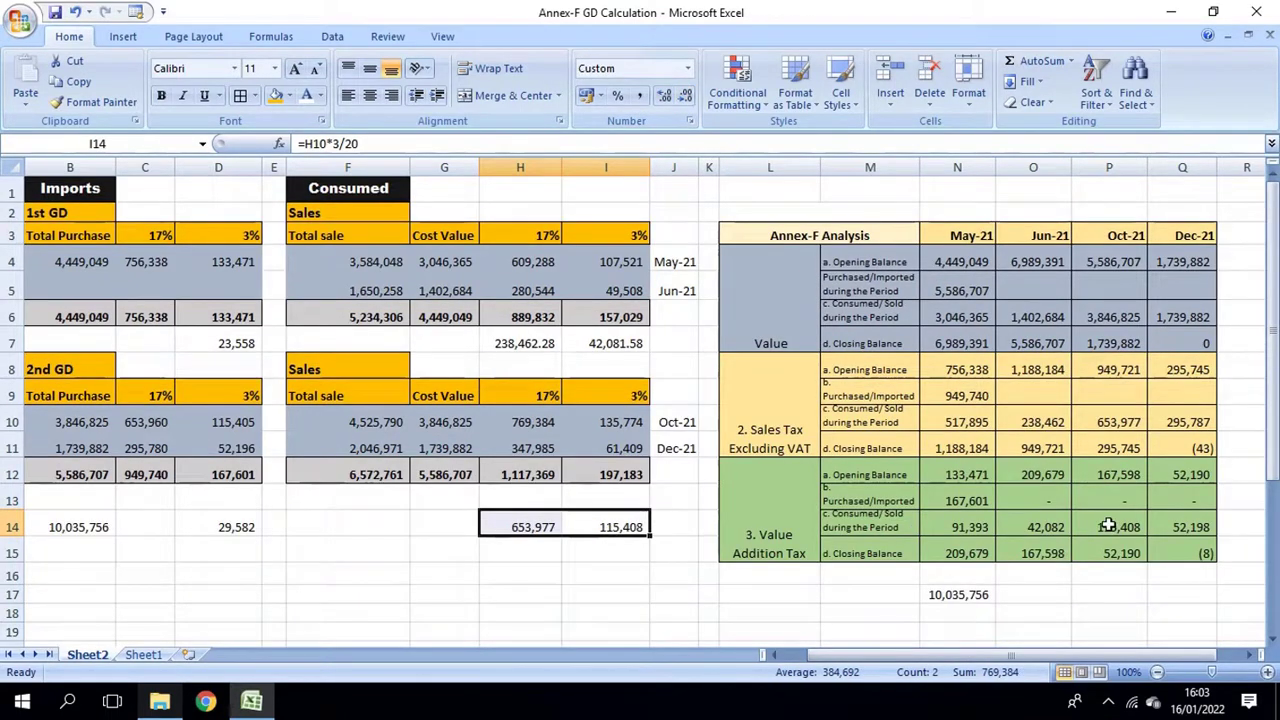
- Inspect Oct-21's value addition tax closing formula in P15 and Dec-21's opening balances in Q4, Q8 and Q12
click(1108, 552)
double_click(1110, 549)
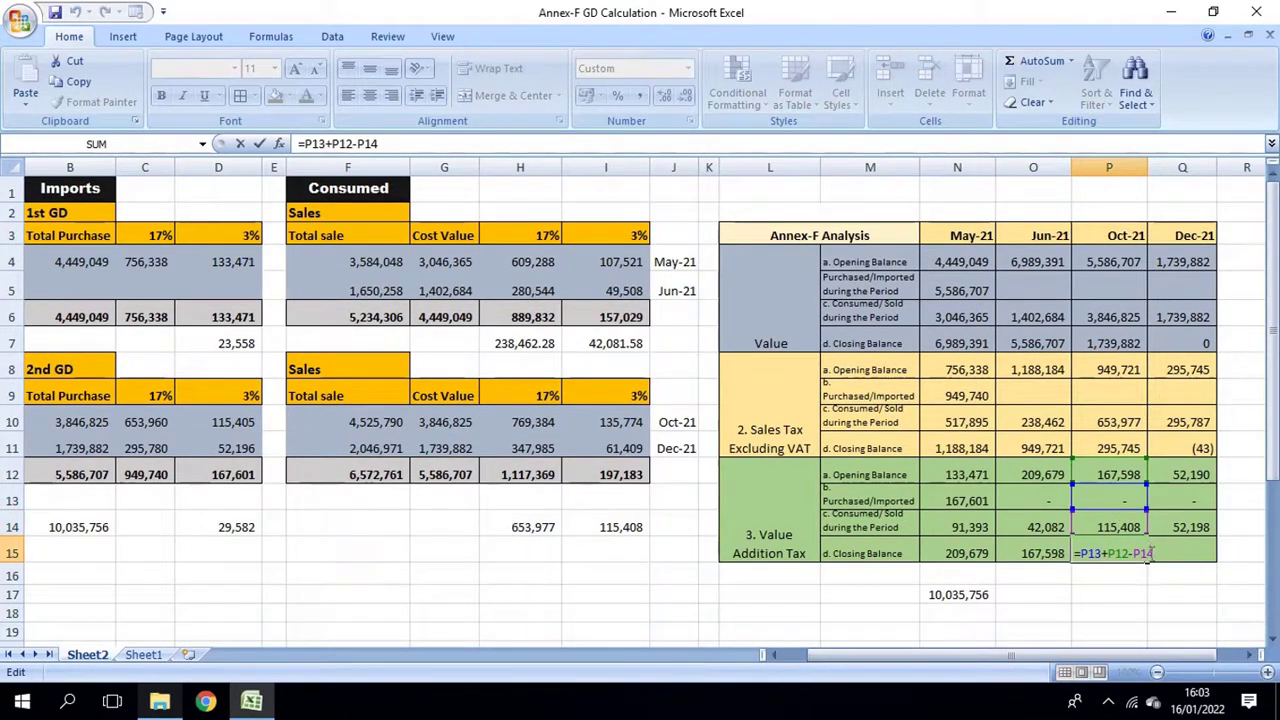
key(Escape)
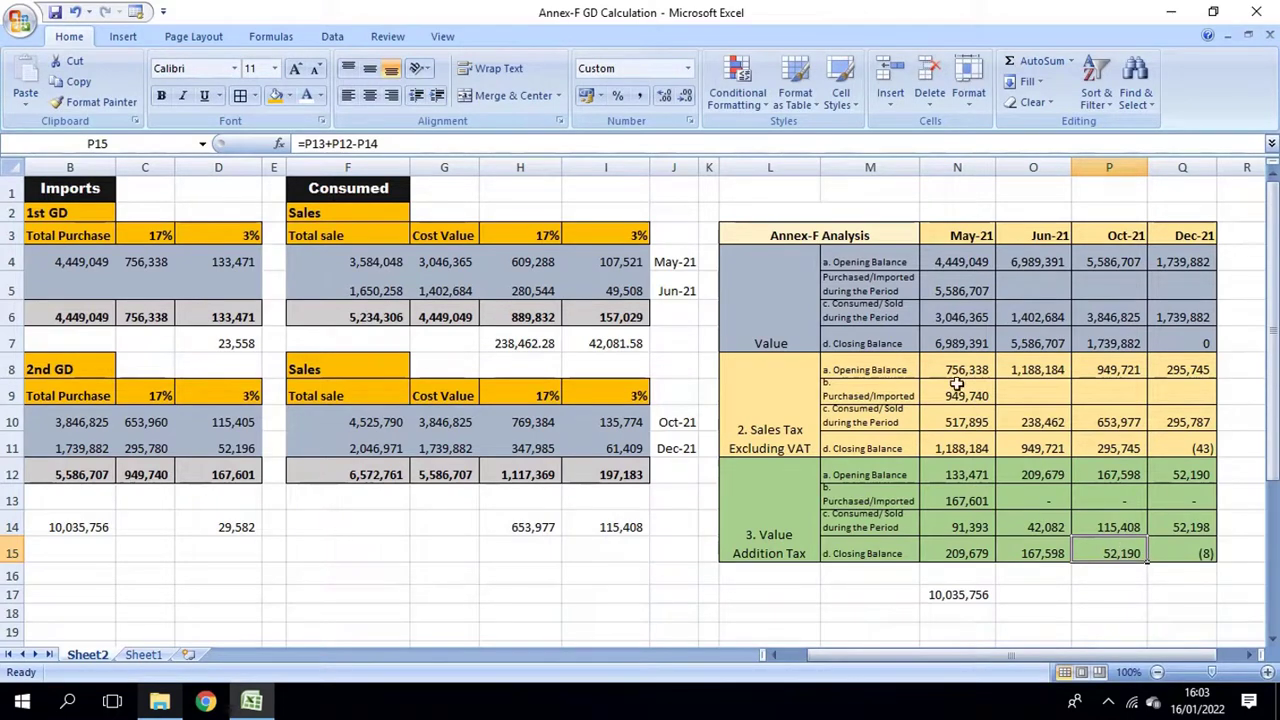
click(1170, 257)
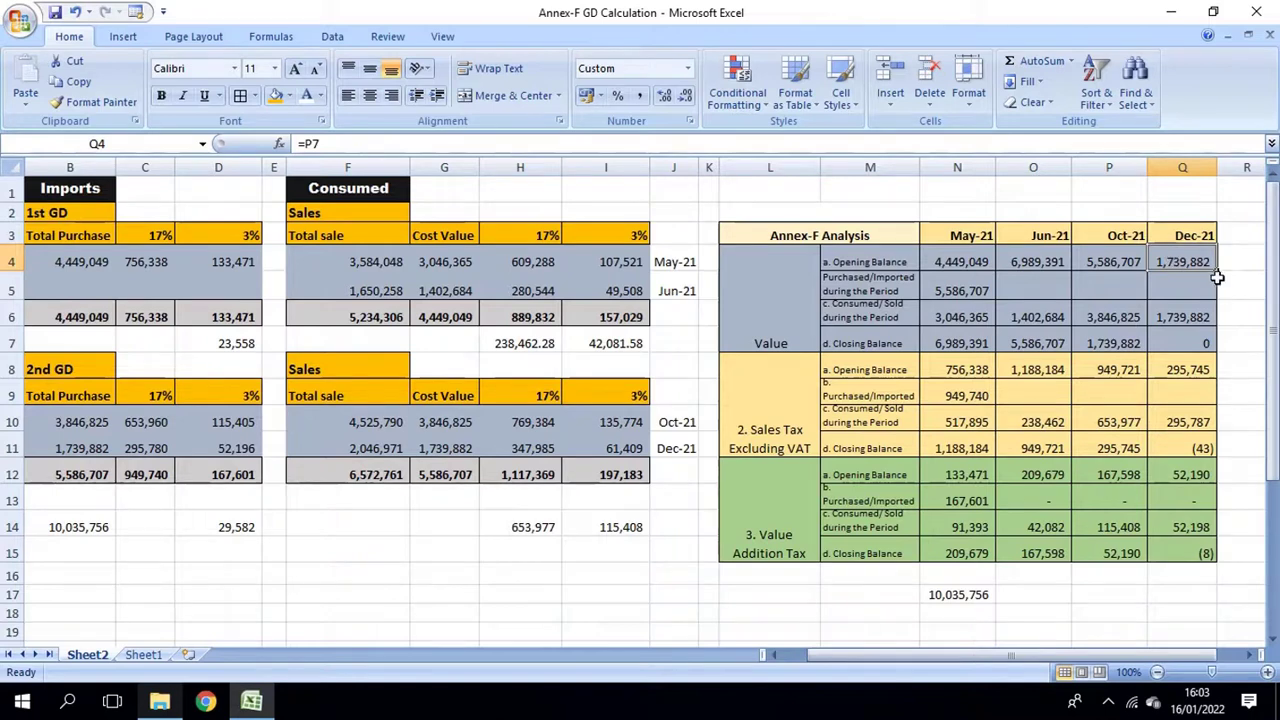
click(1192, 369)
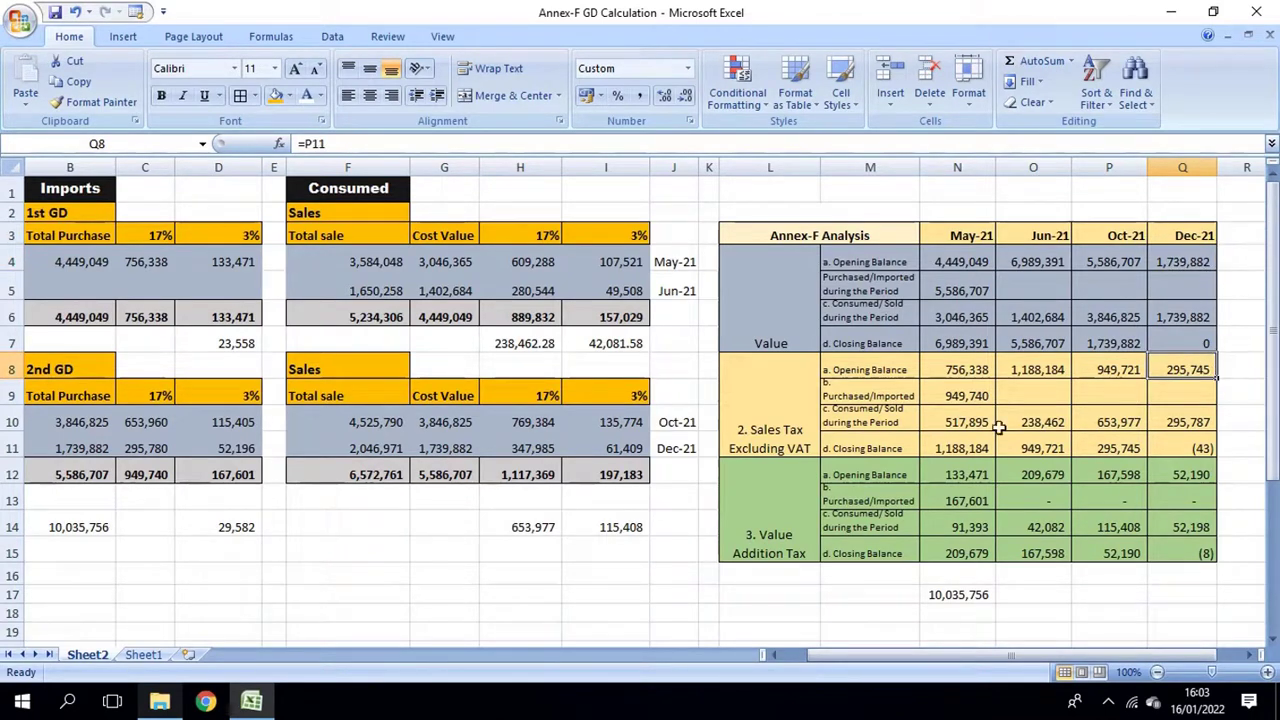
click(1195, 474)
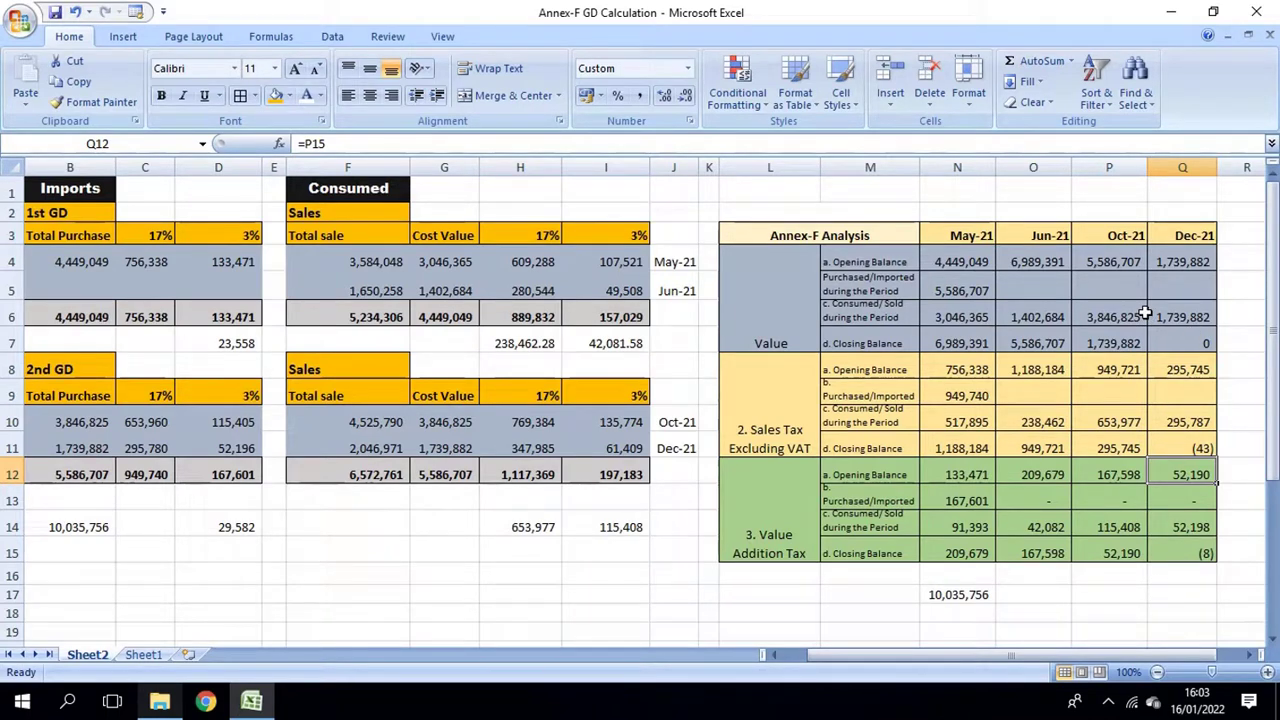
- Review Dec-21's closing balances for sales tax in Q11, value addition tax in Q15 and value in Q7
drag(1203, 551, 1190, 432)
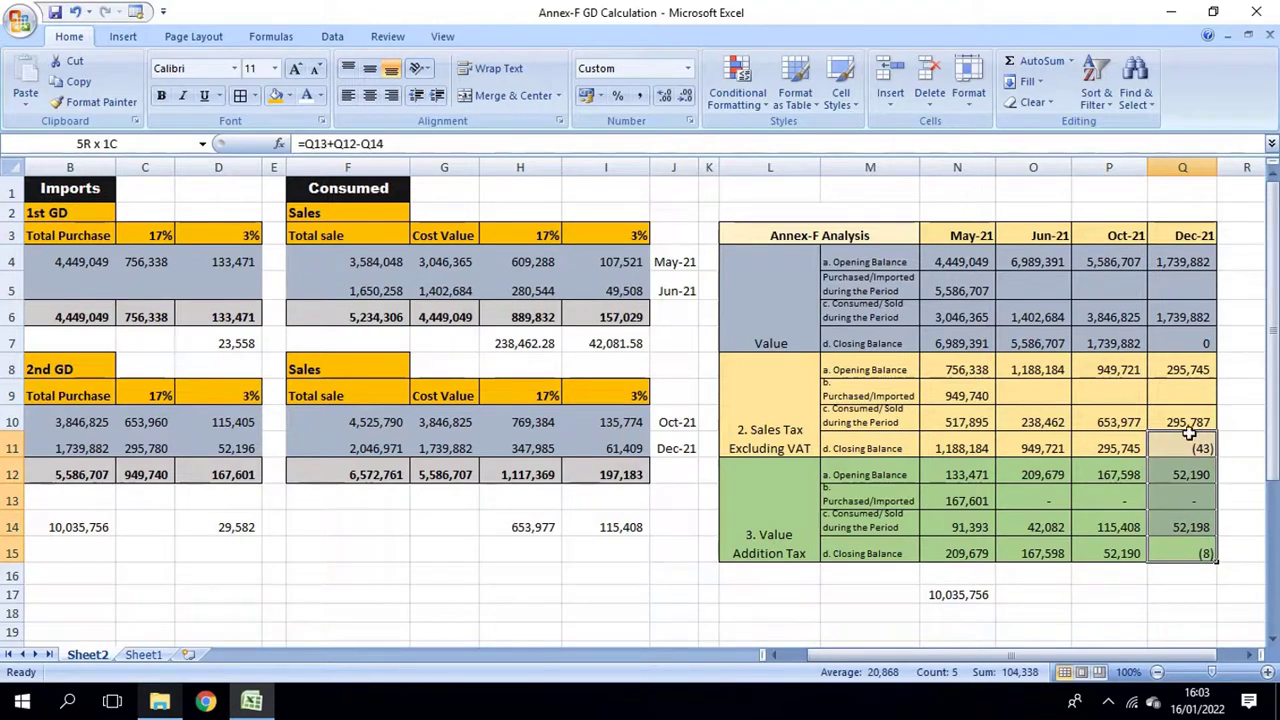
click(1206, 452)
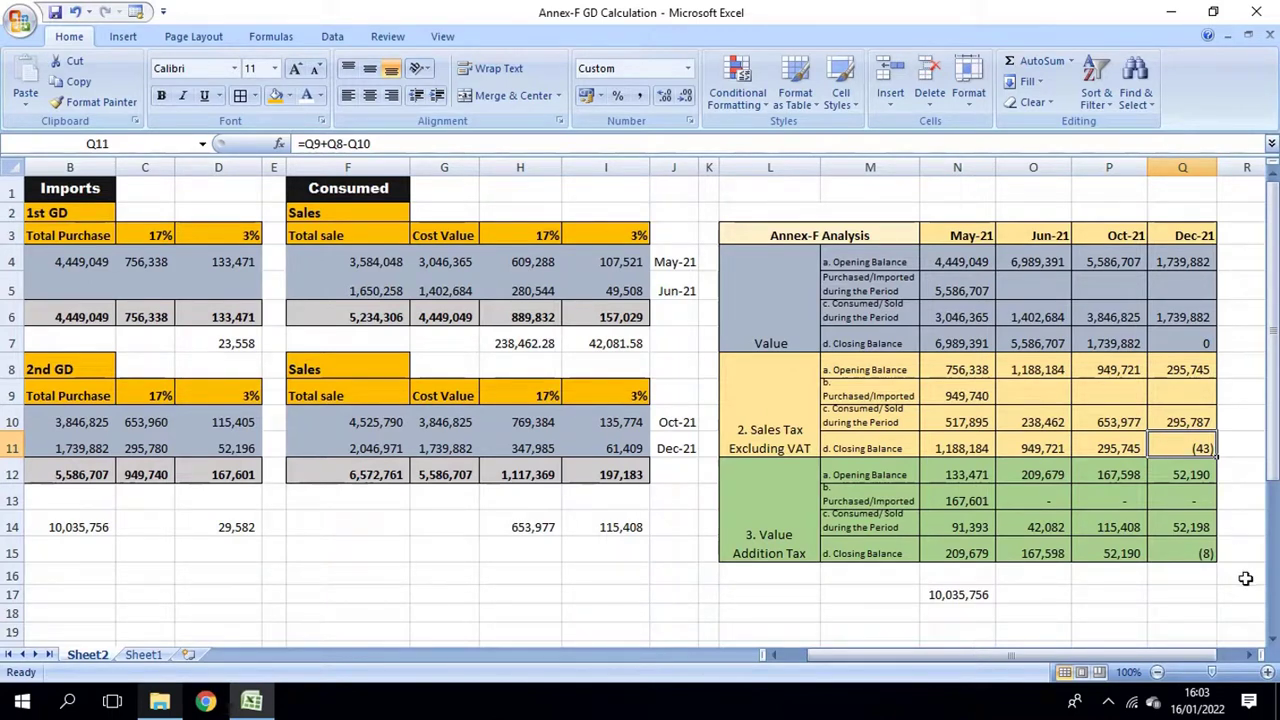
click(1195, 553)
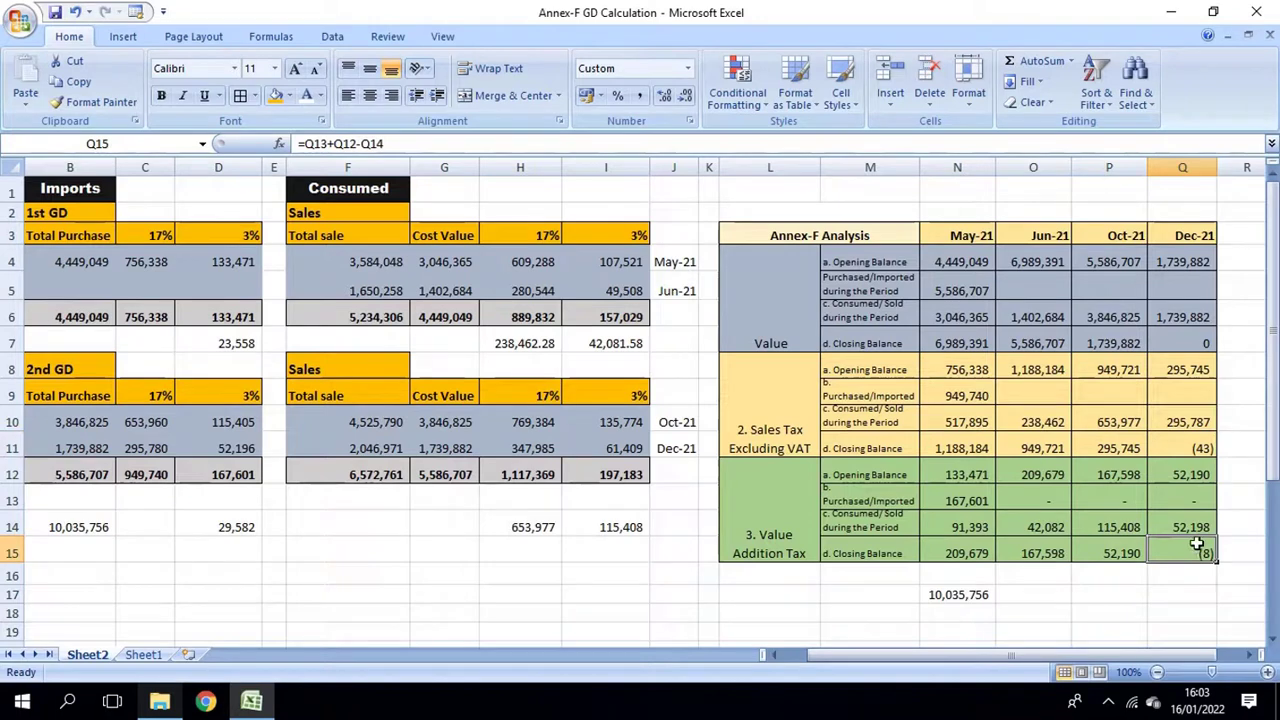
click(1190, 448)
click(1203, 344)
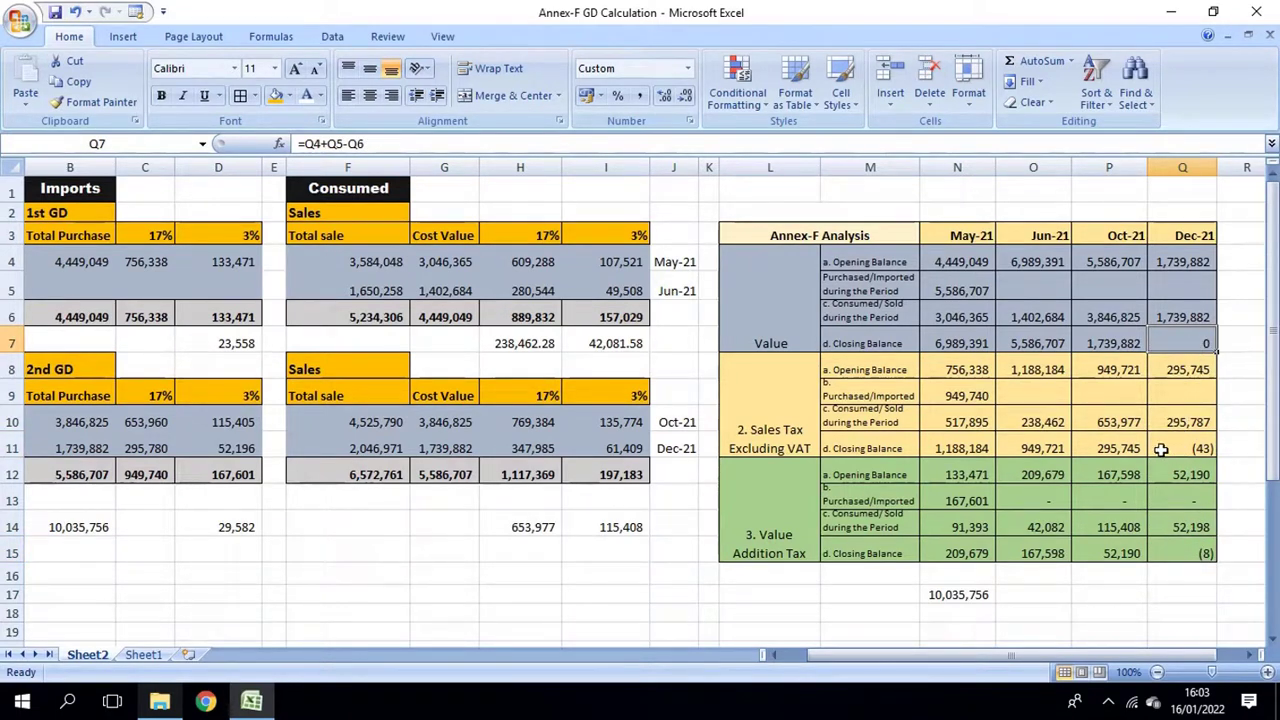
- Inspect the 3% formulas behind the Dec-21 sale in I11 and the Oct-21 check figure in I14
double_click(638, 449)
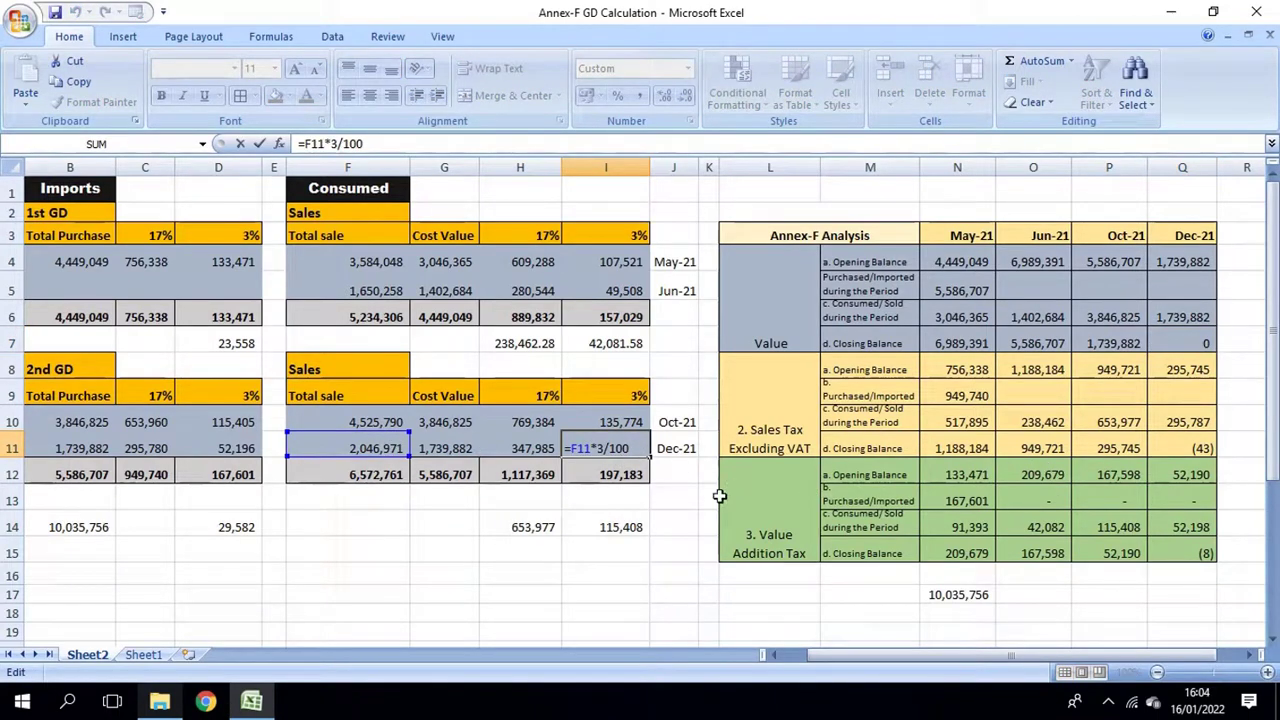
double_click(608, 527)
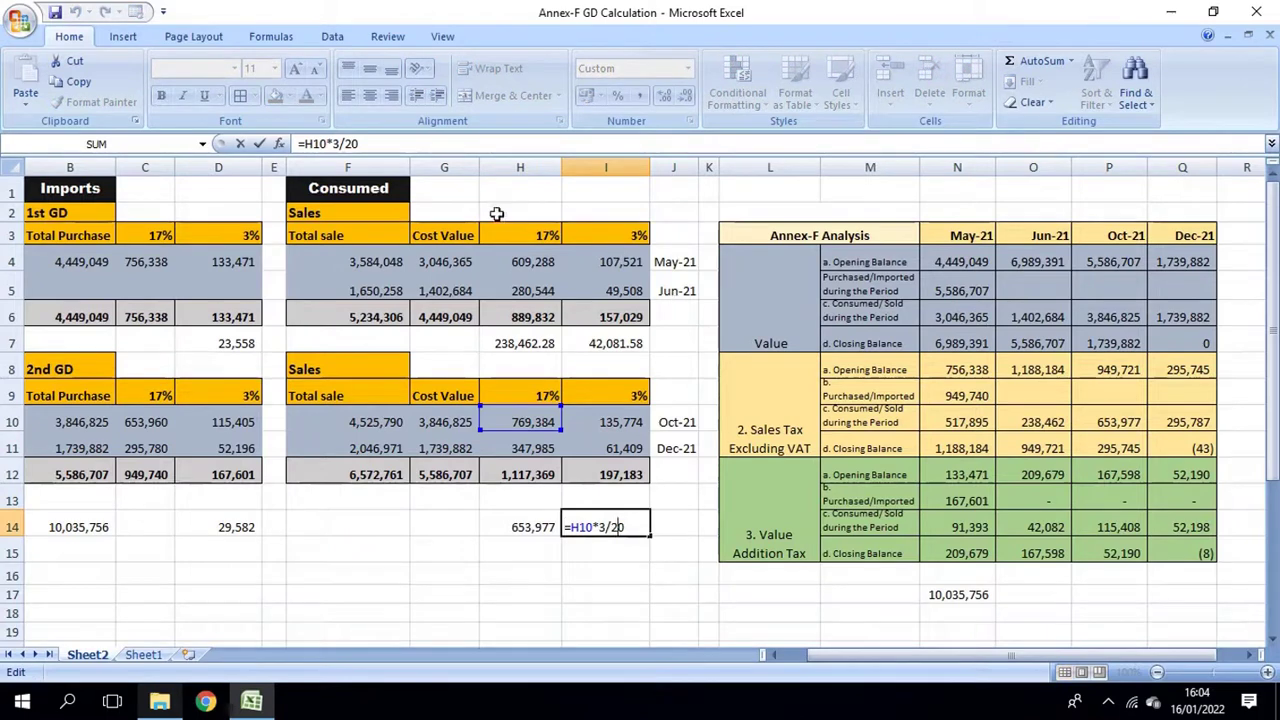
key(ctrl+Return)
- Show H14:I14 to three decimal places, and undo the decimal changes
drag(571, 527, 543, 528)
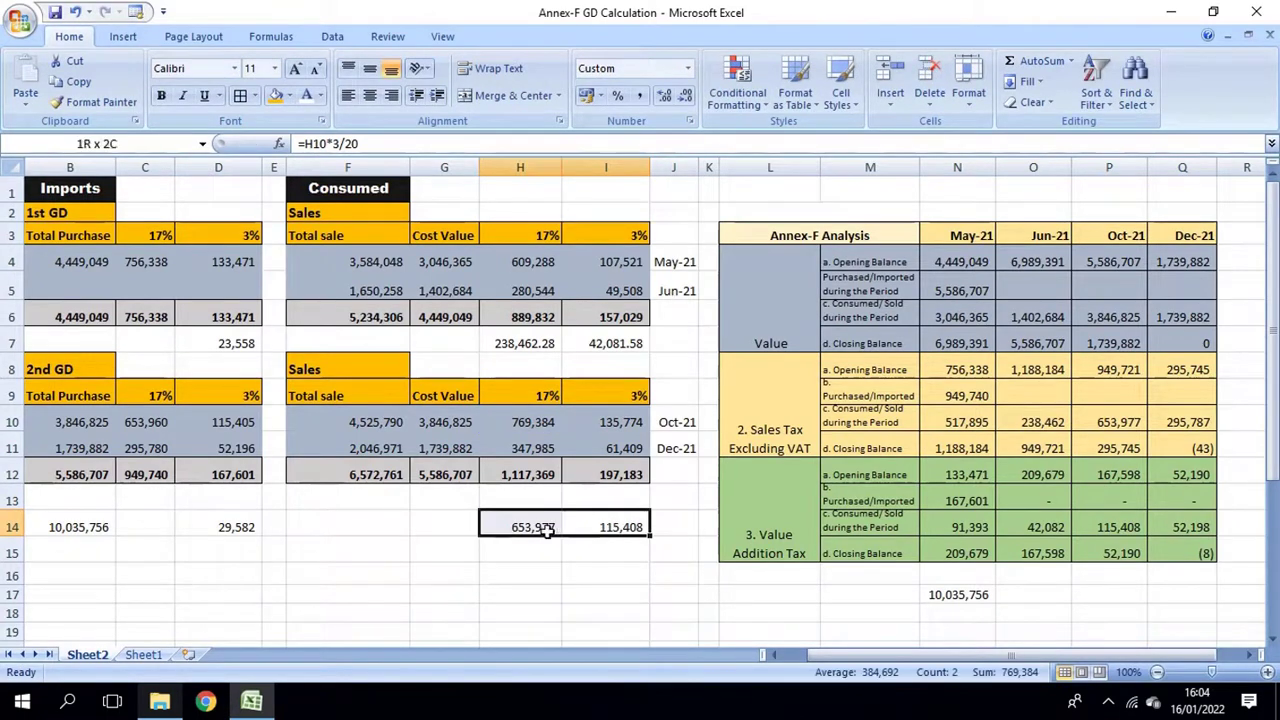
click(663, 95)
click(663, 95)
click(663, 95)
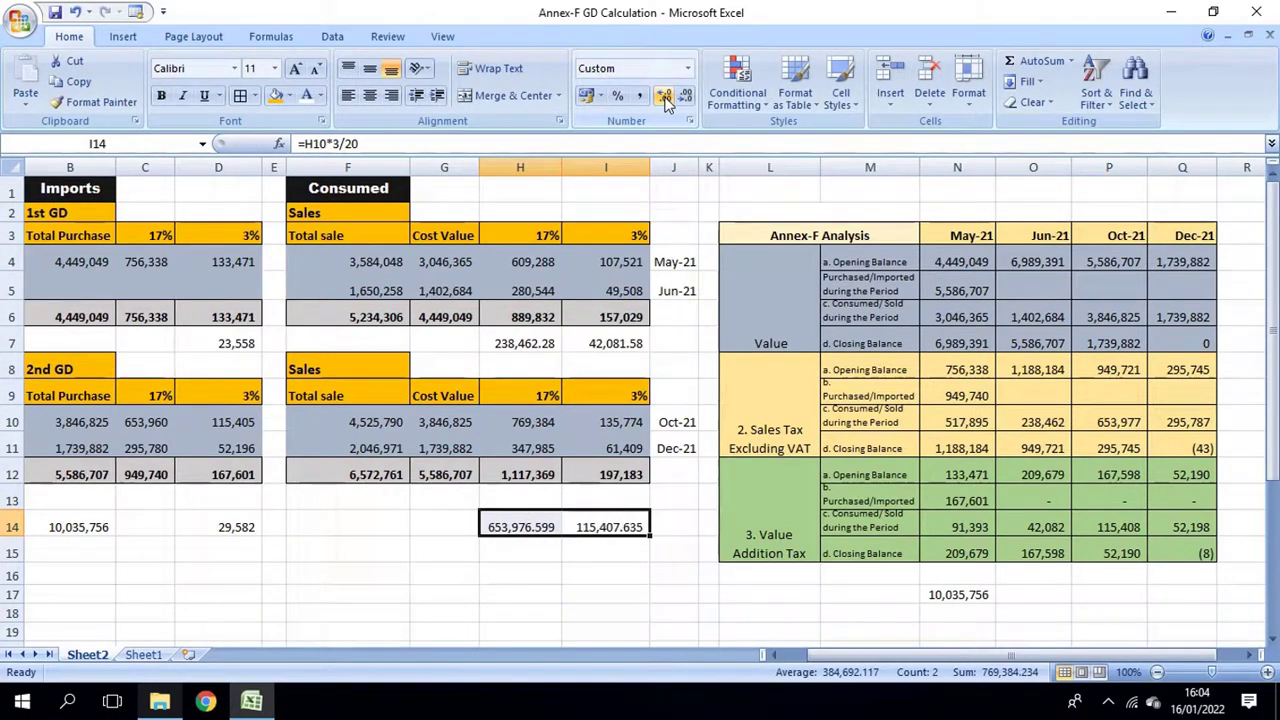
click(620, 524)
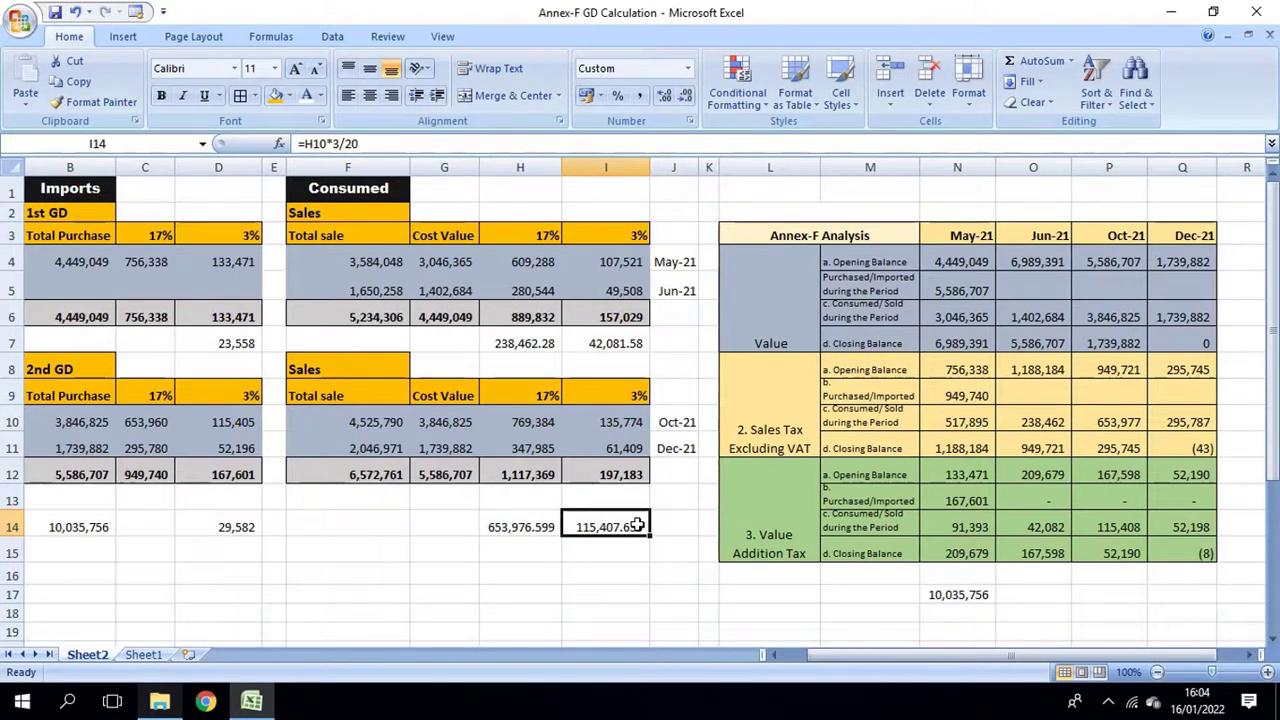
key(ctrl+z)
key(ctrl+z)
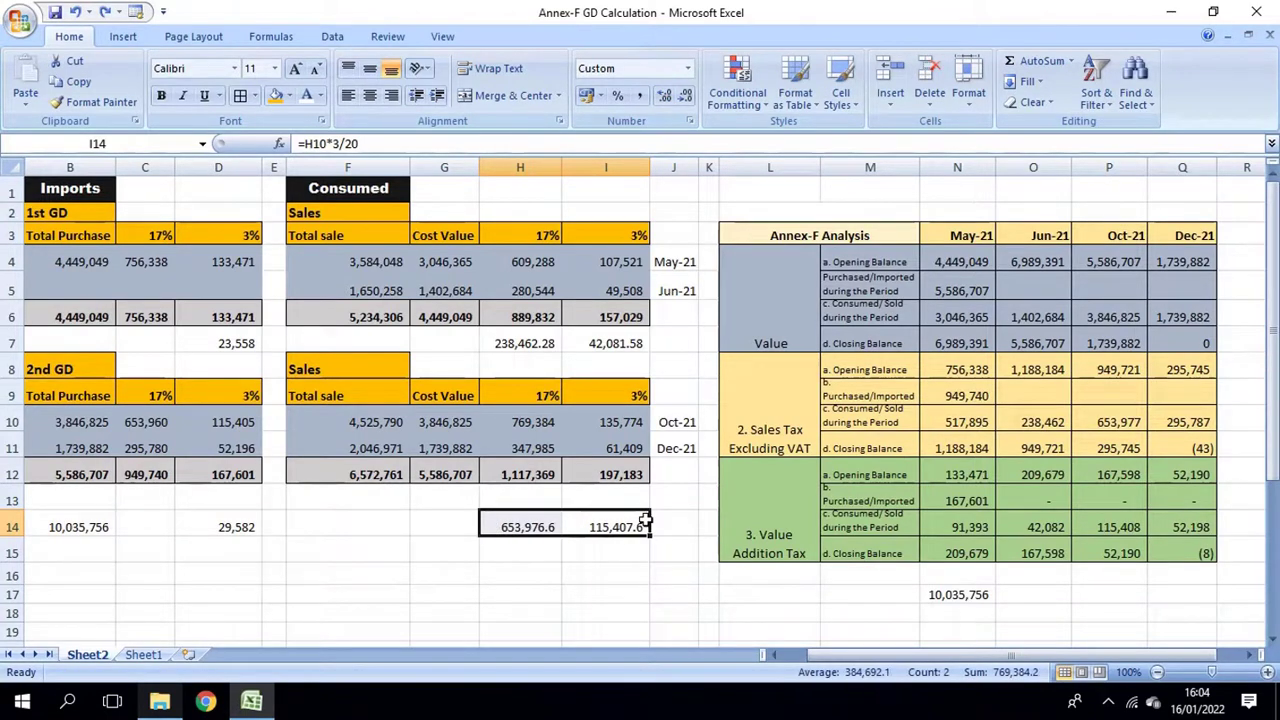
key(ctrl+z)
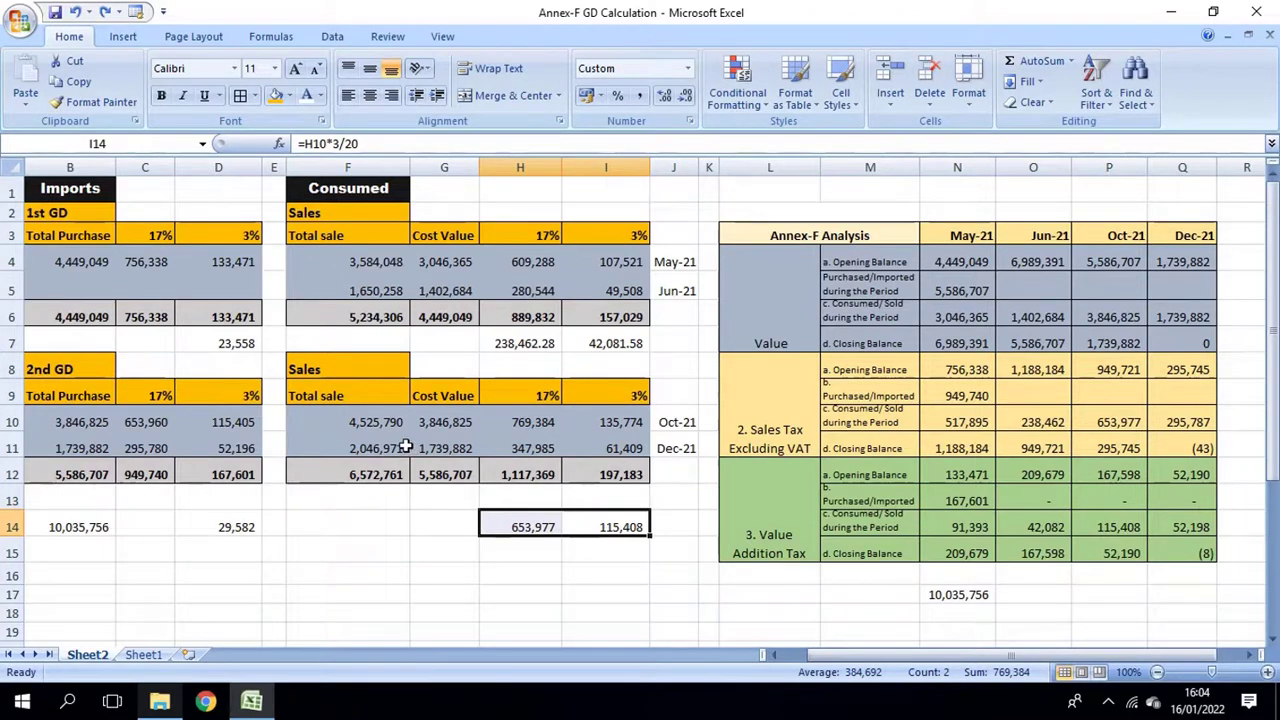
- Compare Dec-21's second GD figures in row 11 with the Annex-F opening value in Q4 and consumed value in Q6
drag(404, 444, 522, 466)
click(177, 451)
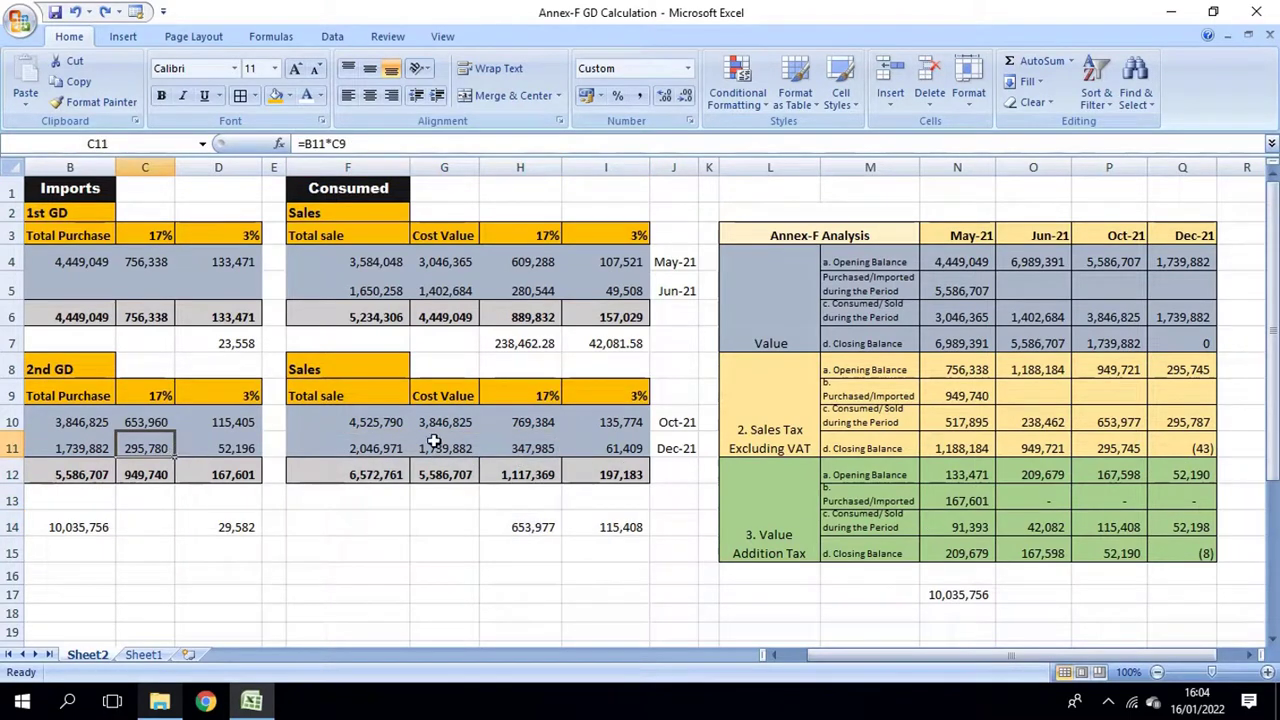
drag(432, 444, 610, 441)
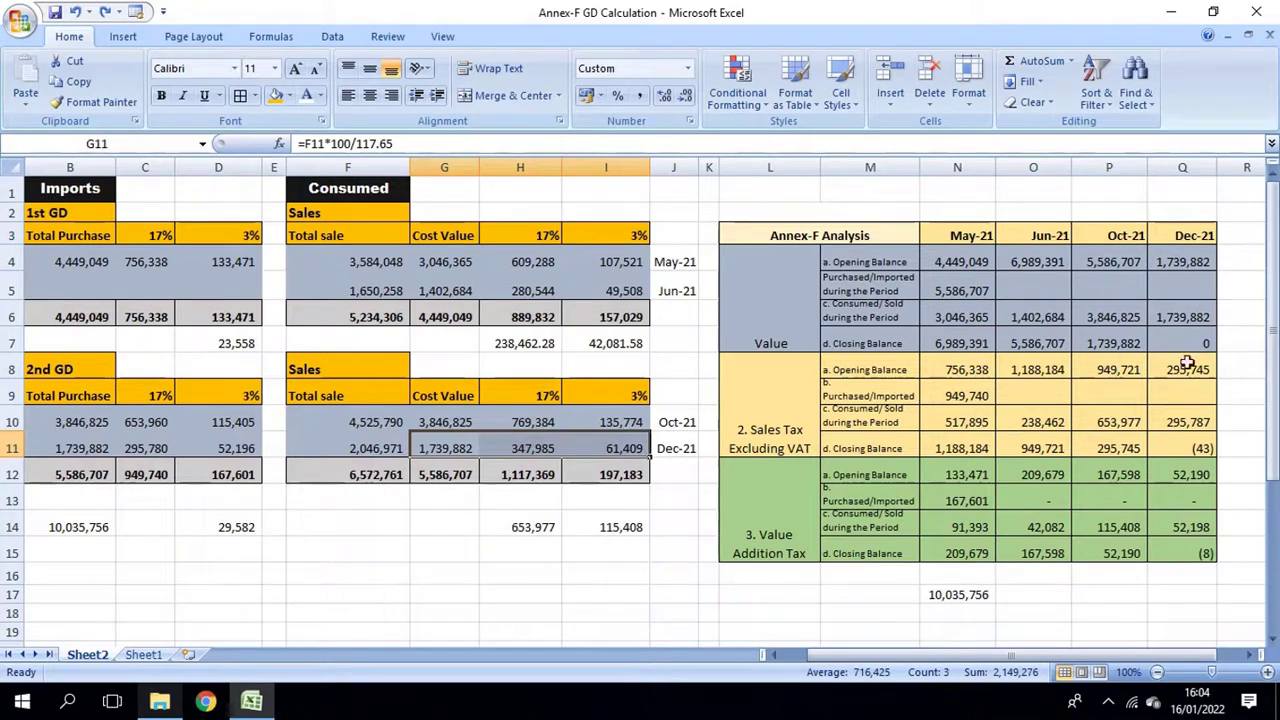
click(1192, 262)
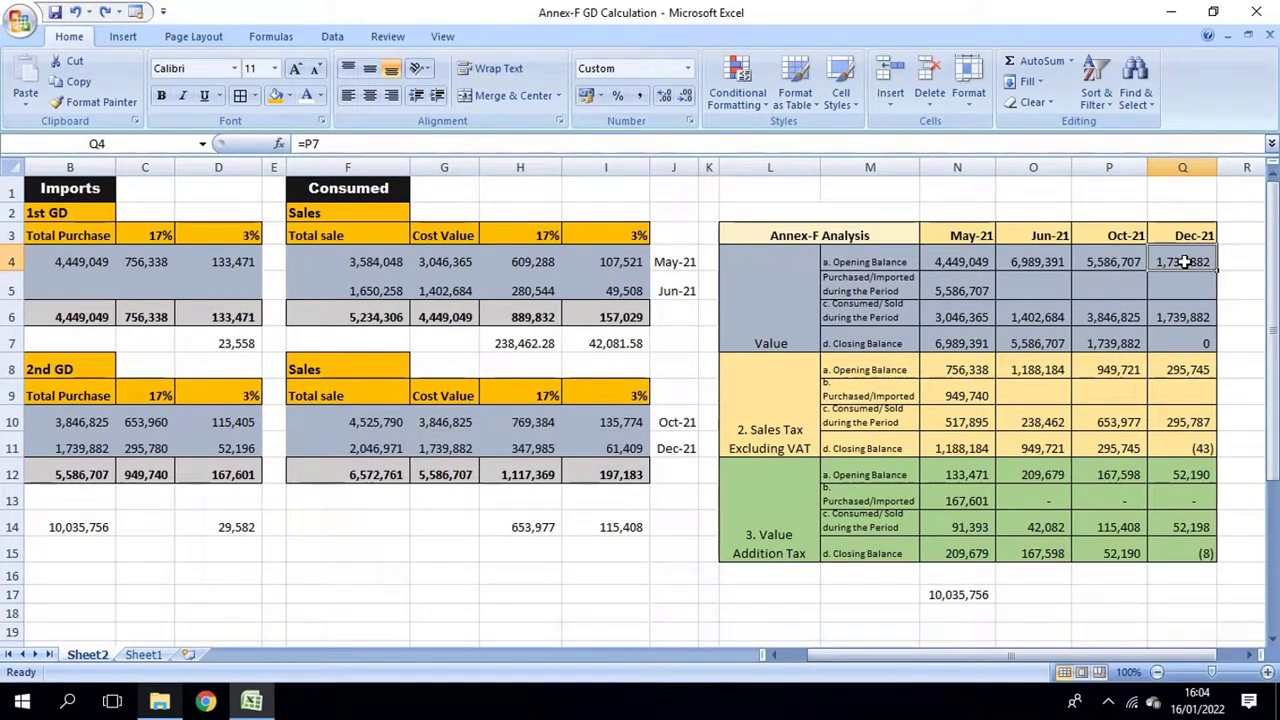
click(434, 449)
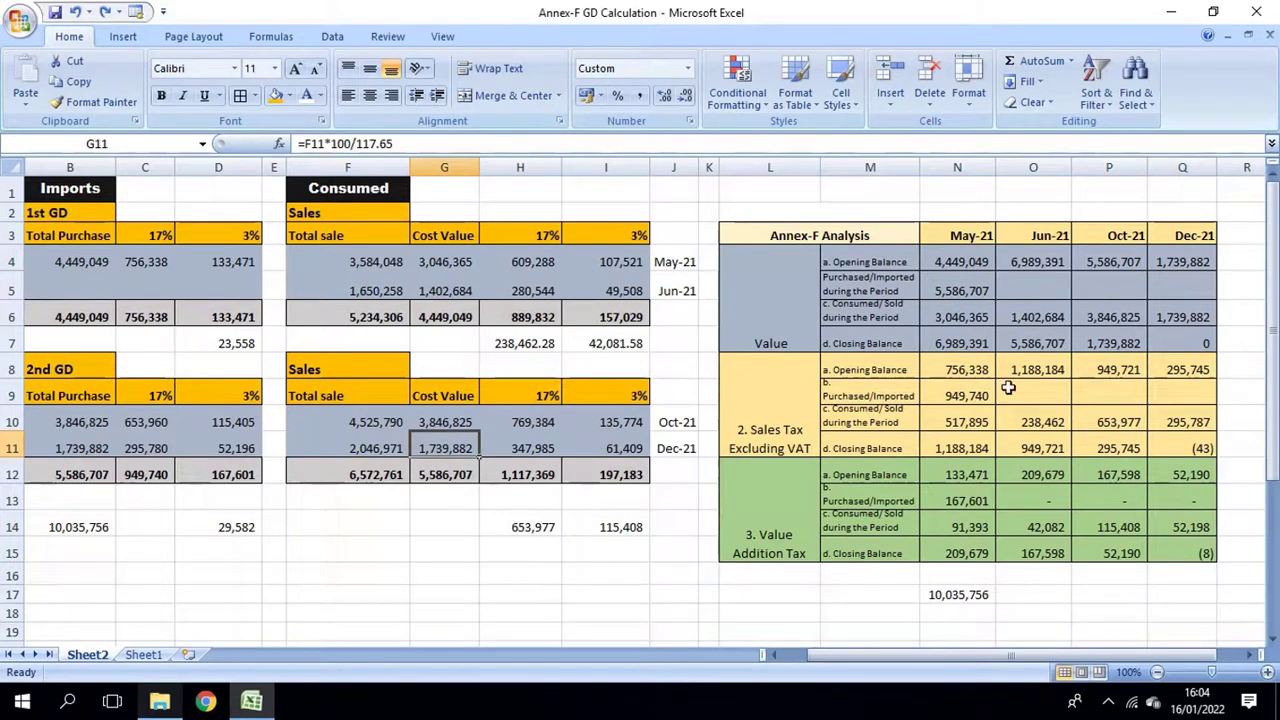
click(1170, 317)
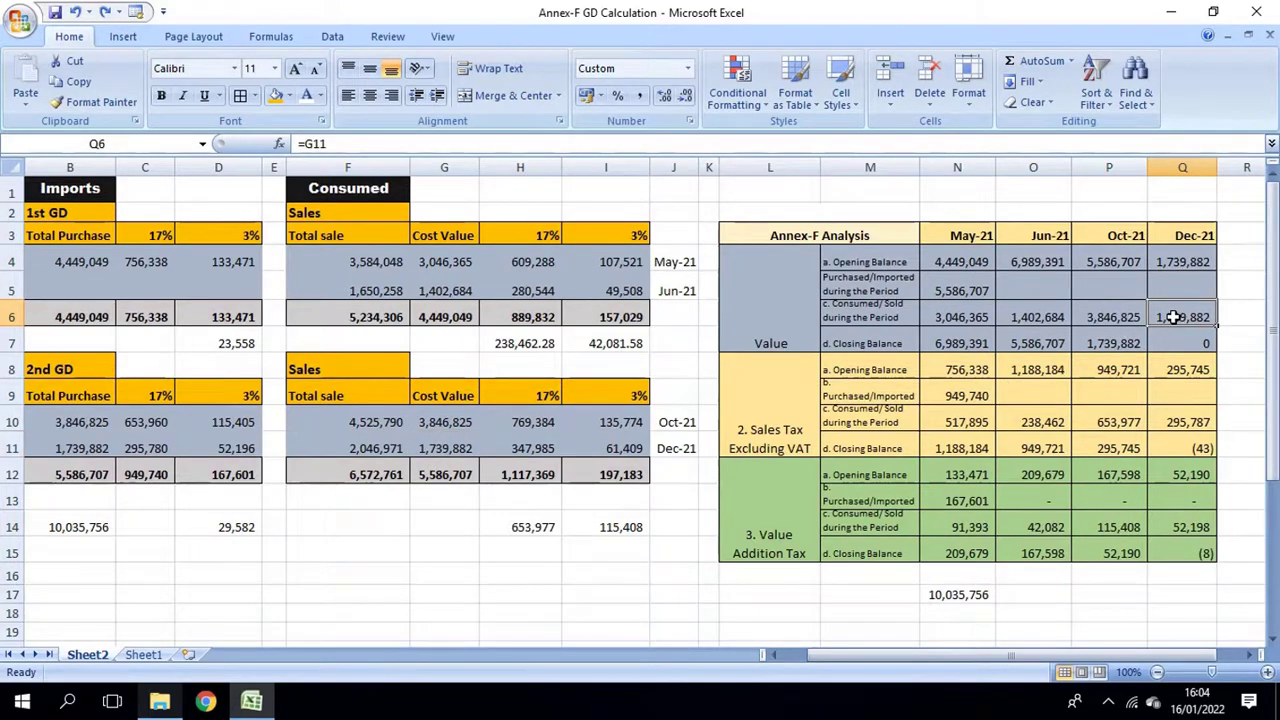
- Trace Dec-21's sales tax opening balance in Q8 to Oct-21's closing balance in P11, and inspect the consumed formula in Q10
click(1187, 369)
text(=)
click(1100, 450)
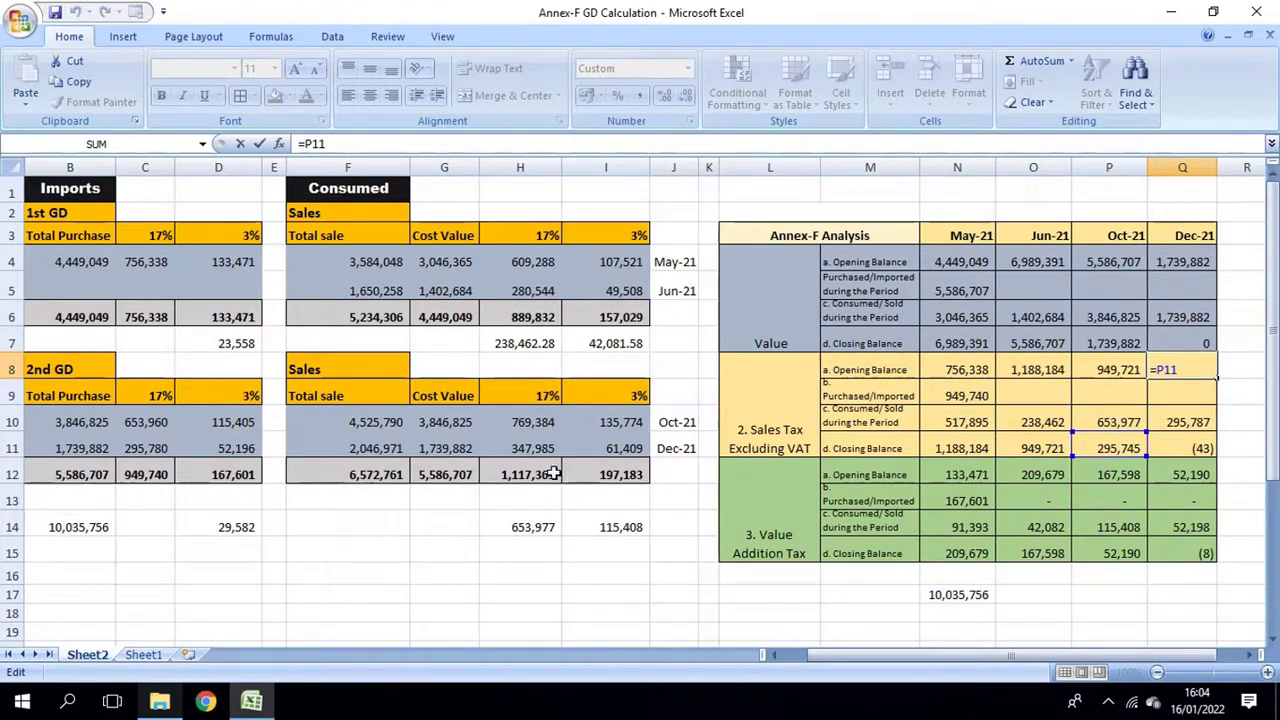
key(ctrl+Return)
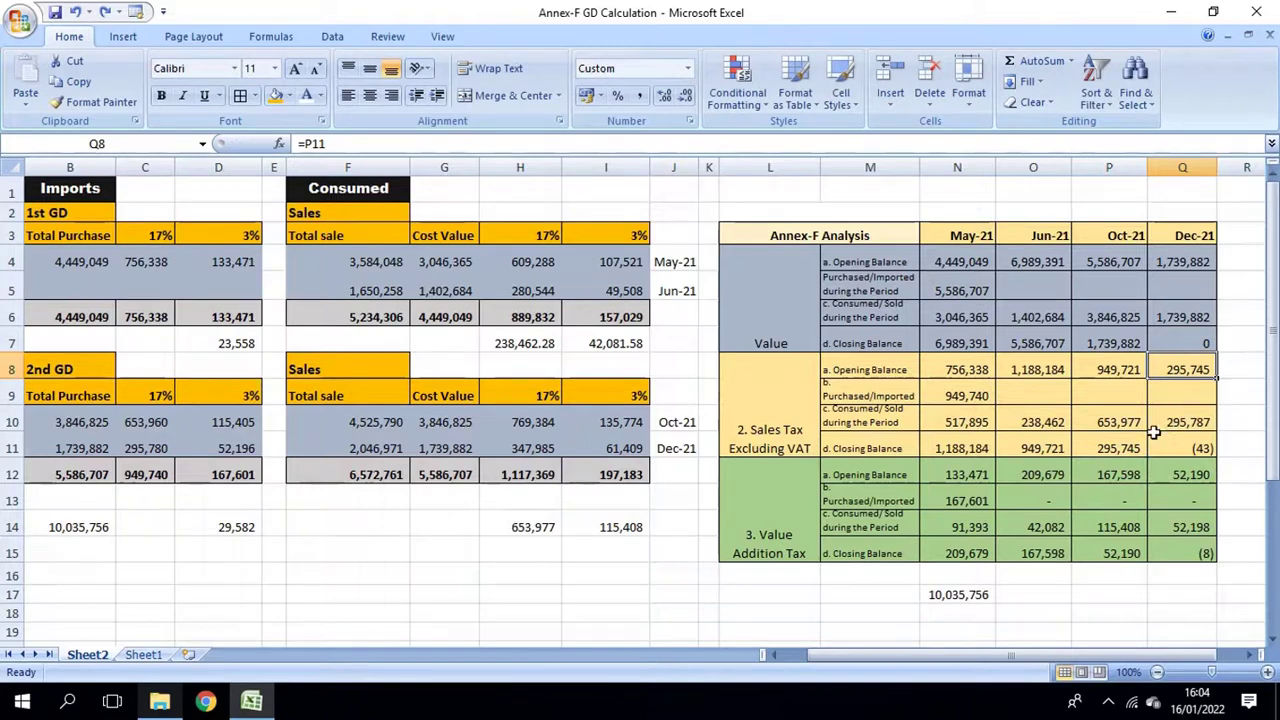
click(1183, 422)
double_click(1180, 421)
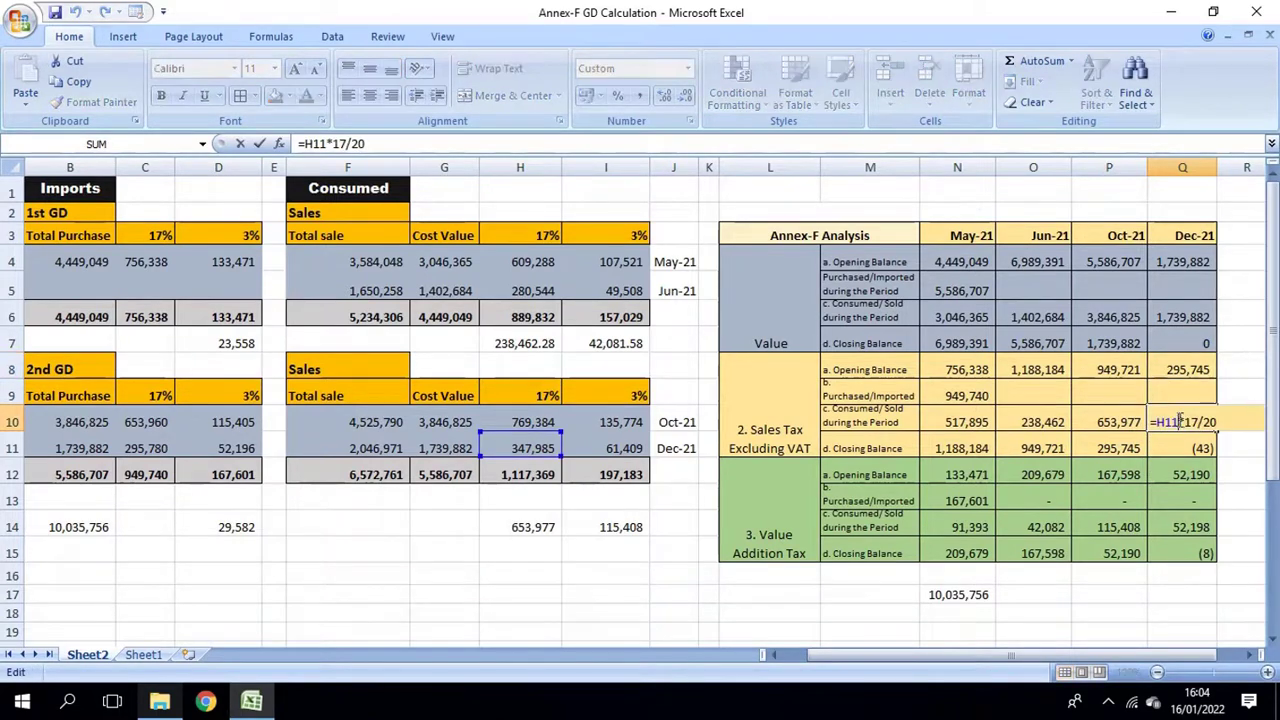
key(ctrl+Return)
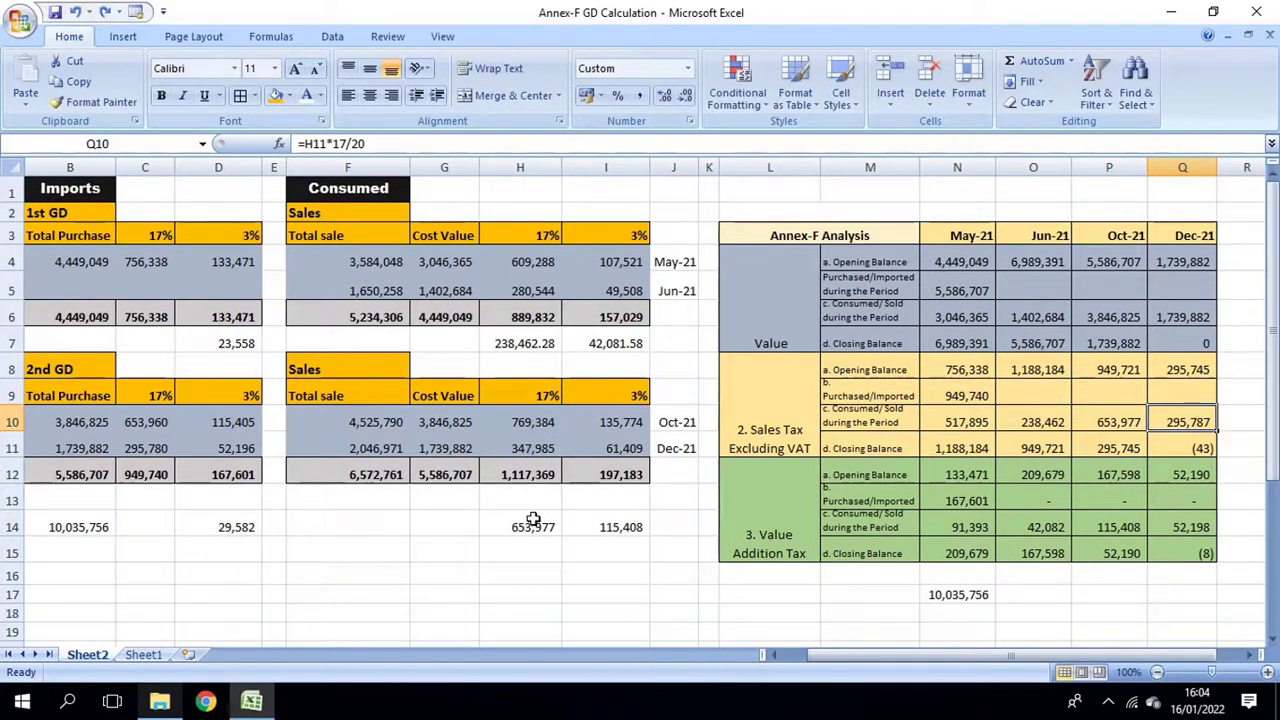
- Calculate Dec-21's 17% check figure in H15 with =H11*17/20 and compare it with Q10
click(531, 553)
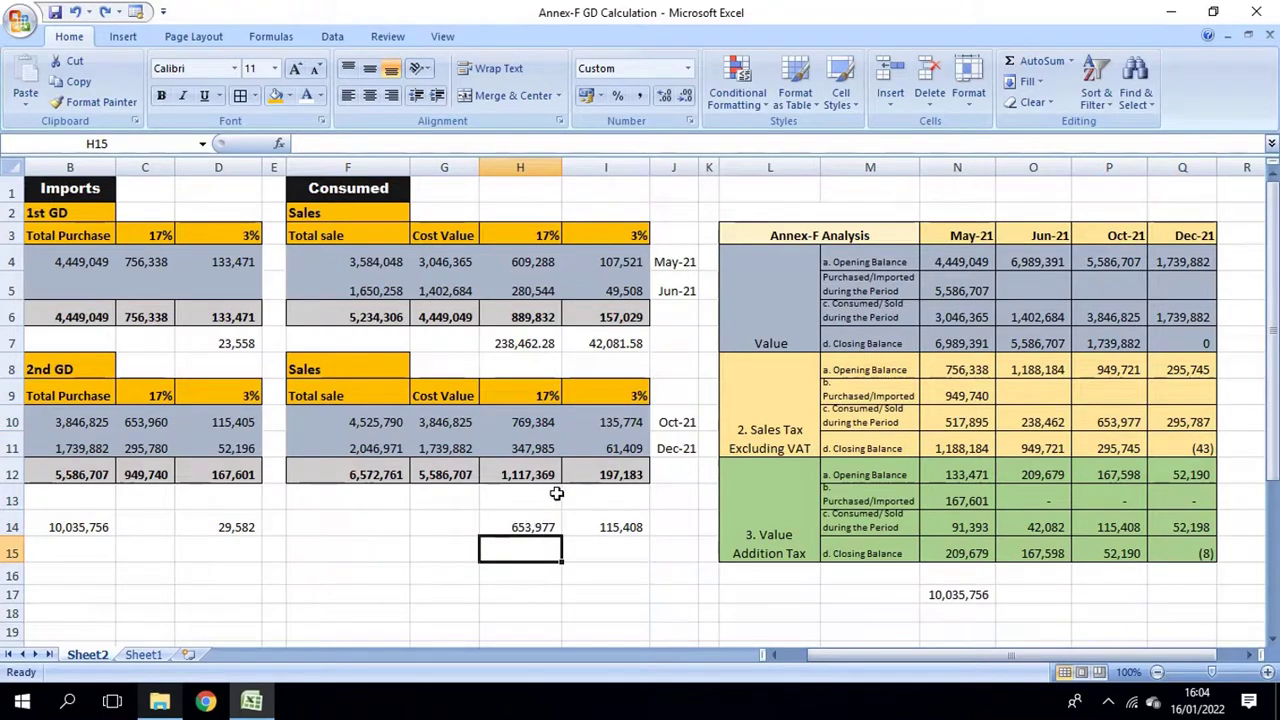
text(=)
click(548, 442)
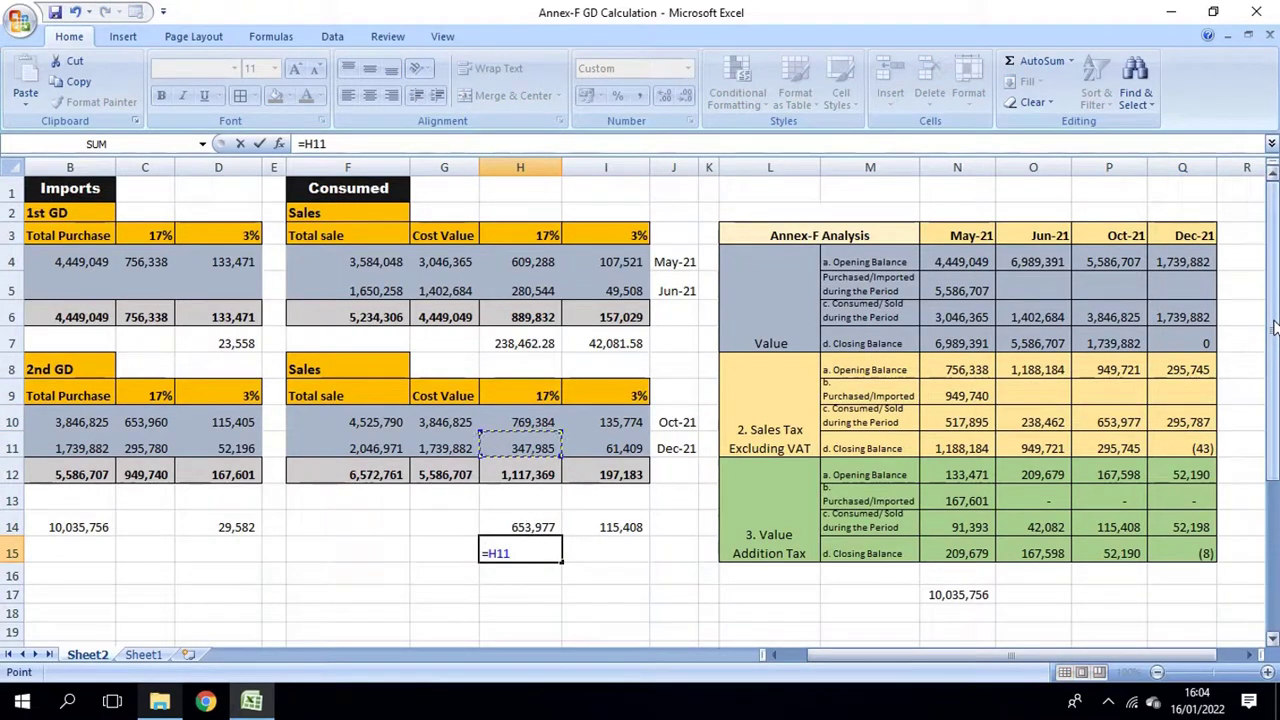
text(*17/20)
key(Return)
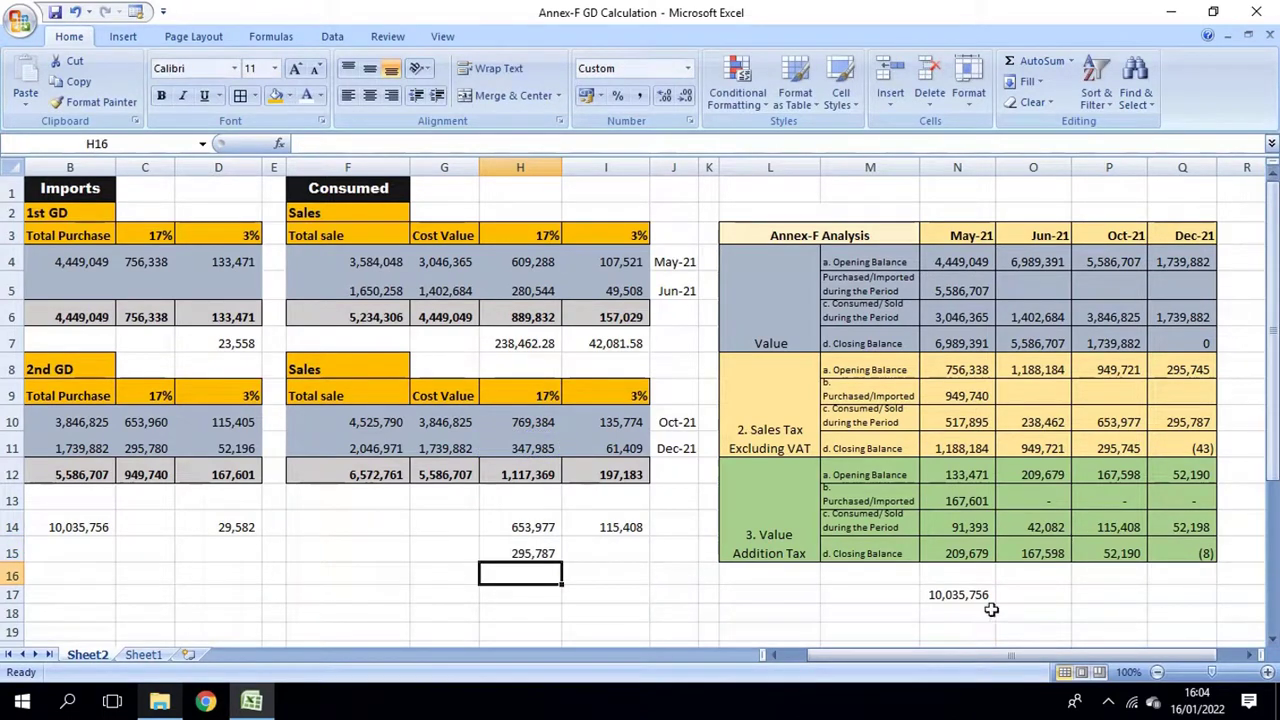
click(1181, 421)
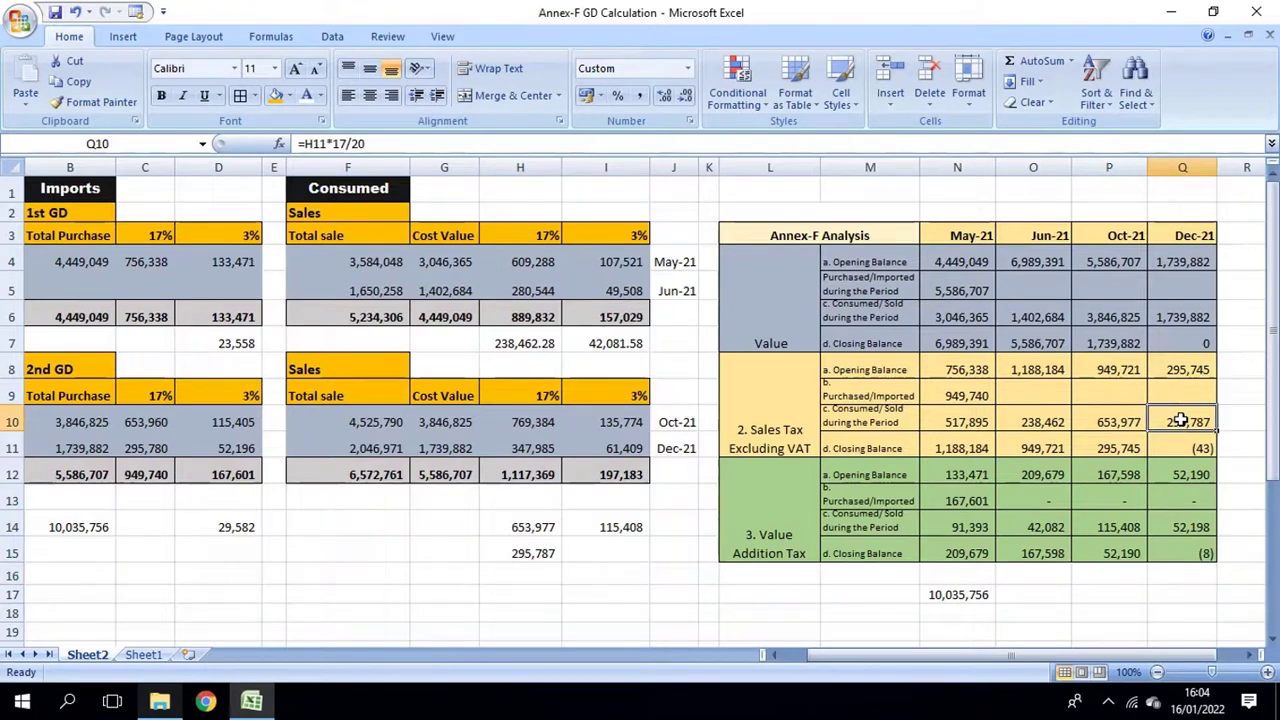
- Calculate Dec-21's 3% check figure in I15 with =H11*3/20 and compare it with Q14
click(583, 563)
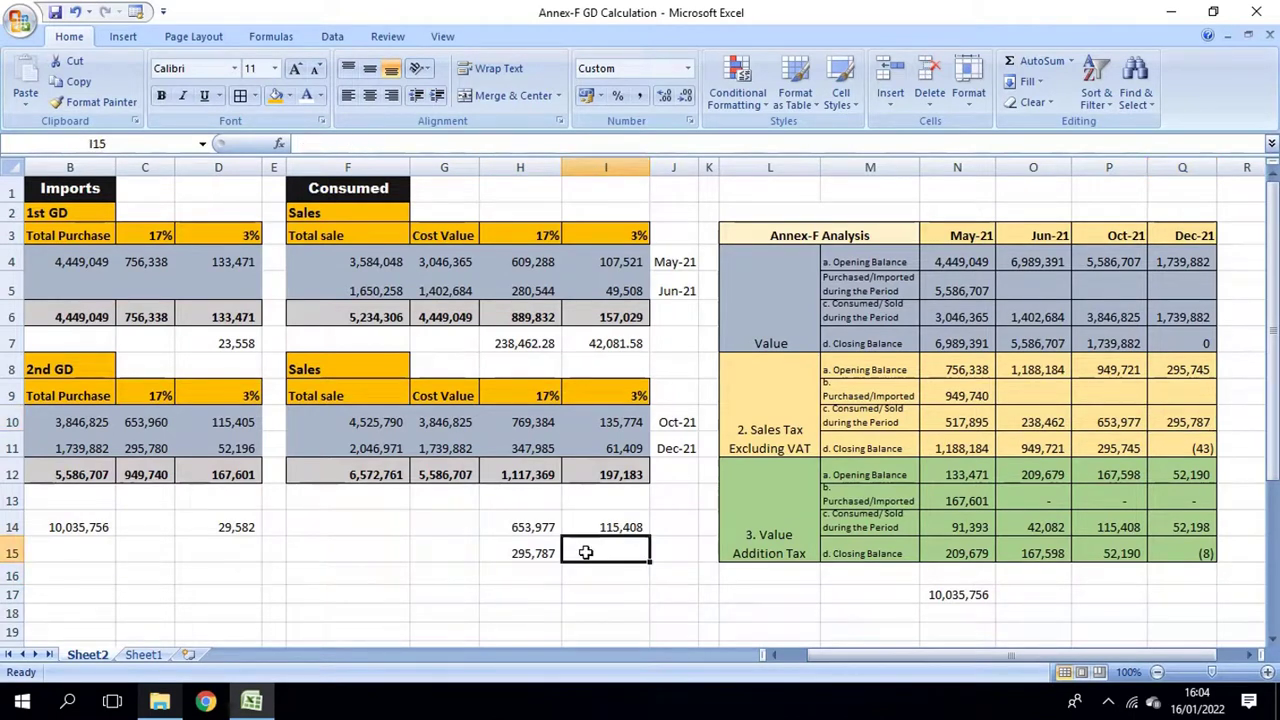
text(=)
click(533, 449)
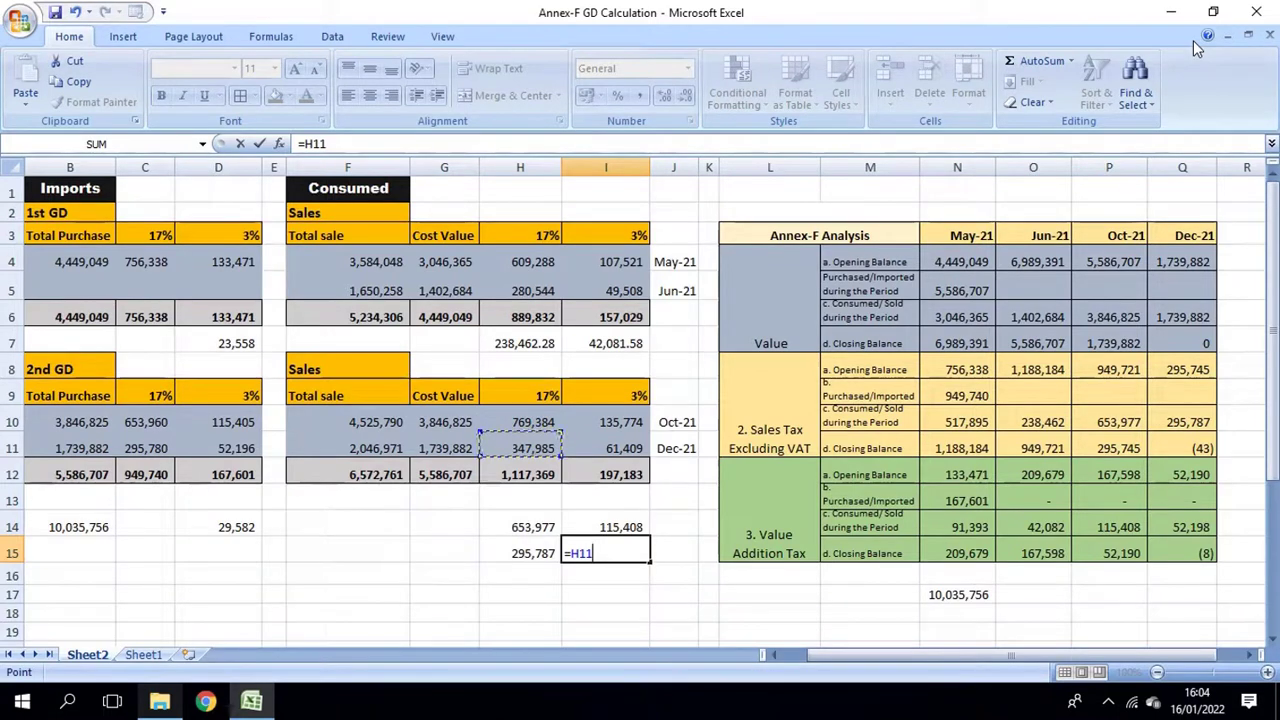
text(*3/20)
key(Return)
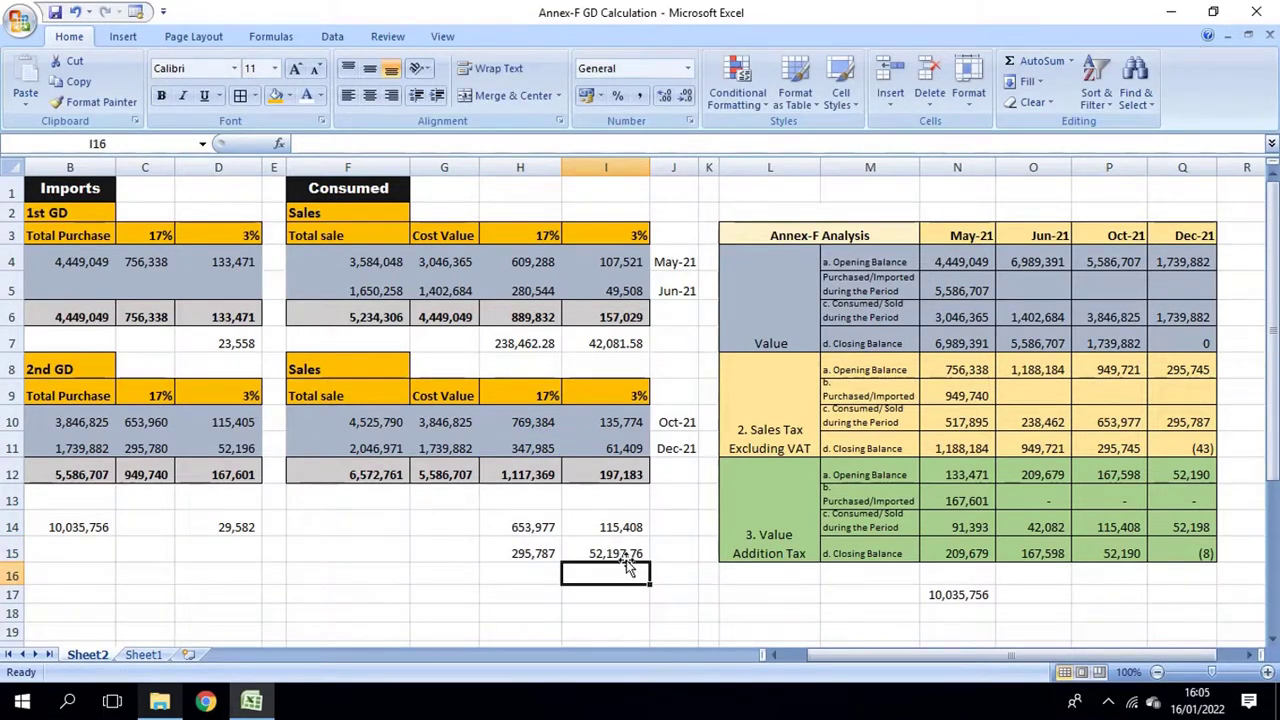
click(1200, 528)
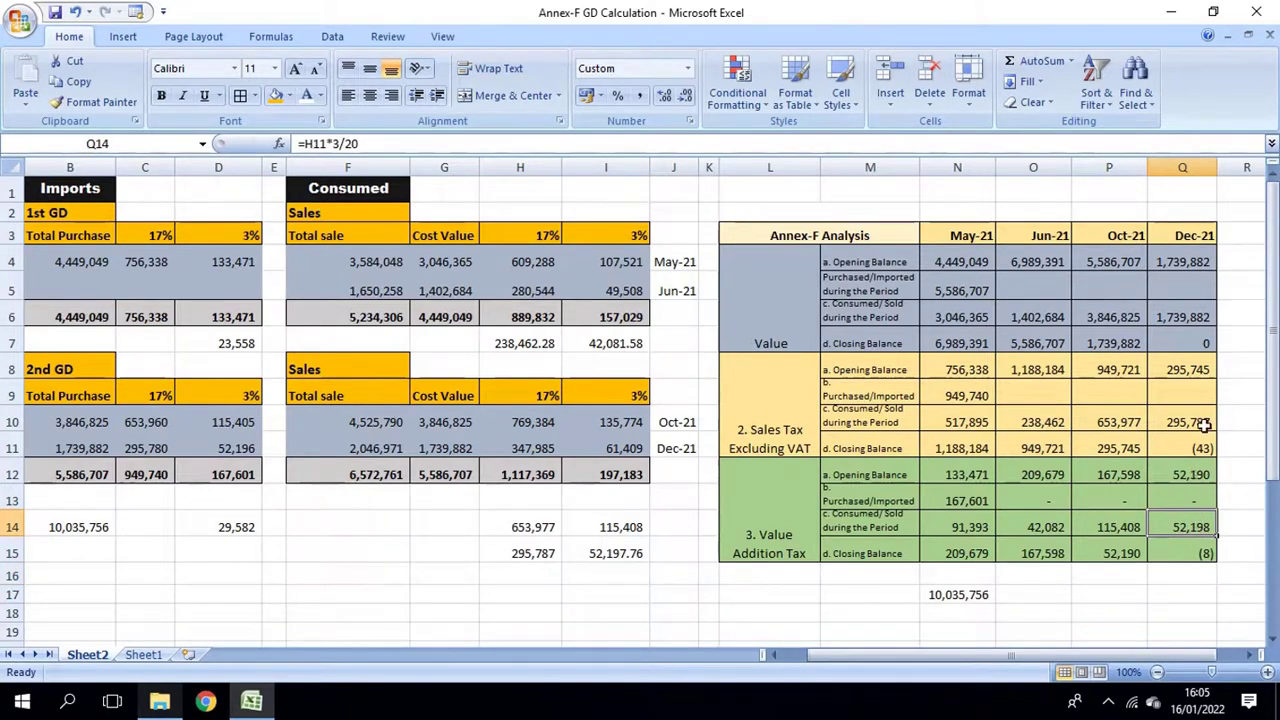
- Review Dec-21's closing balances for value in Q7 and value addition tax in Q15, and look over the whole Annex-F Analysis table
click(1174, 342)
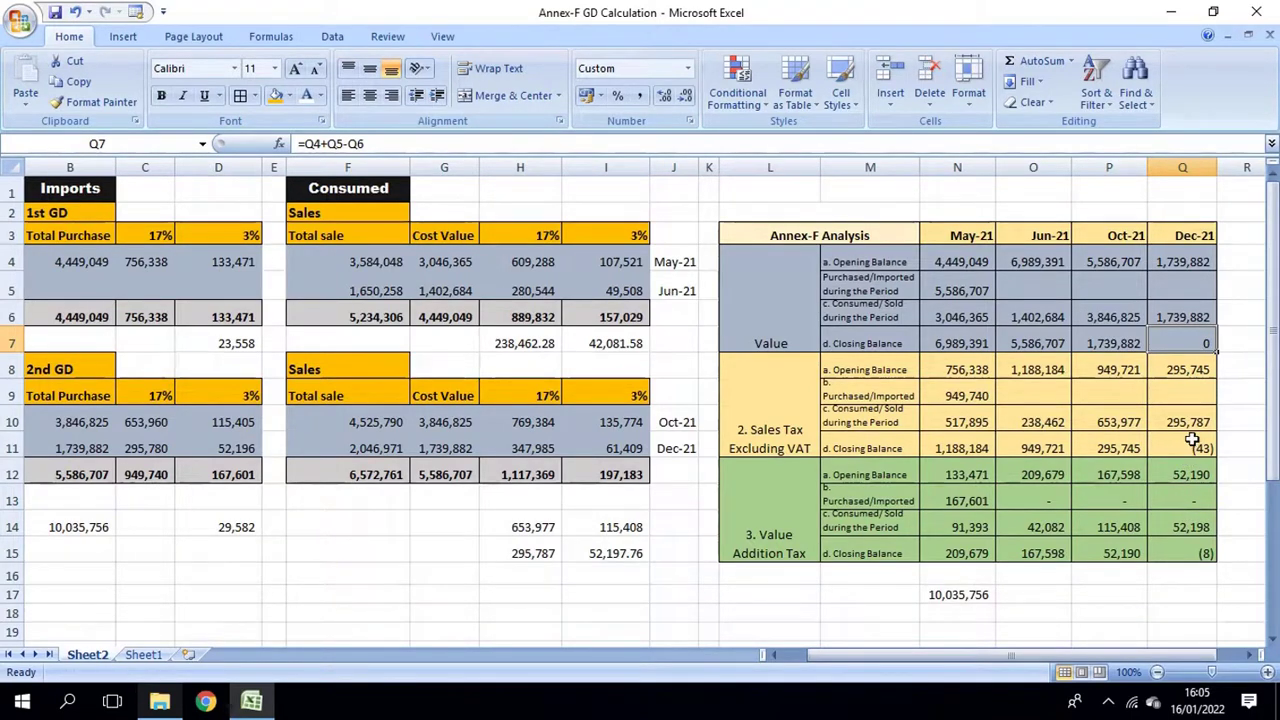
click(1202, 554)
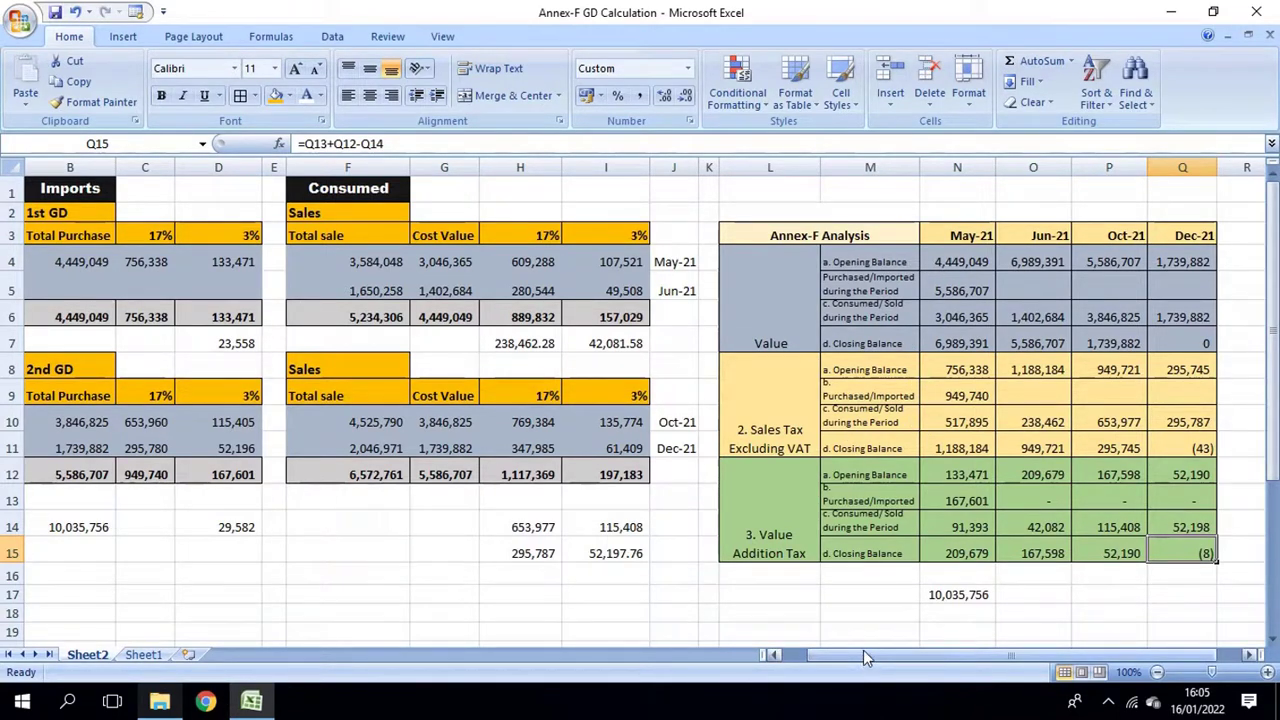
drag(860, 655, 830, 645)
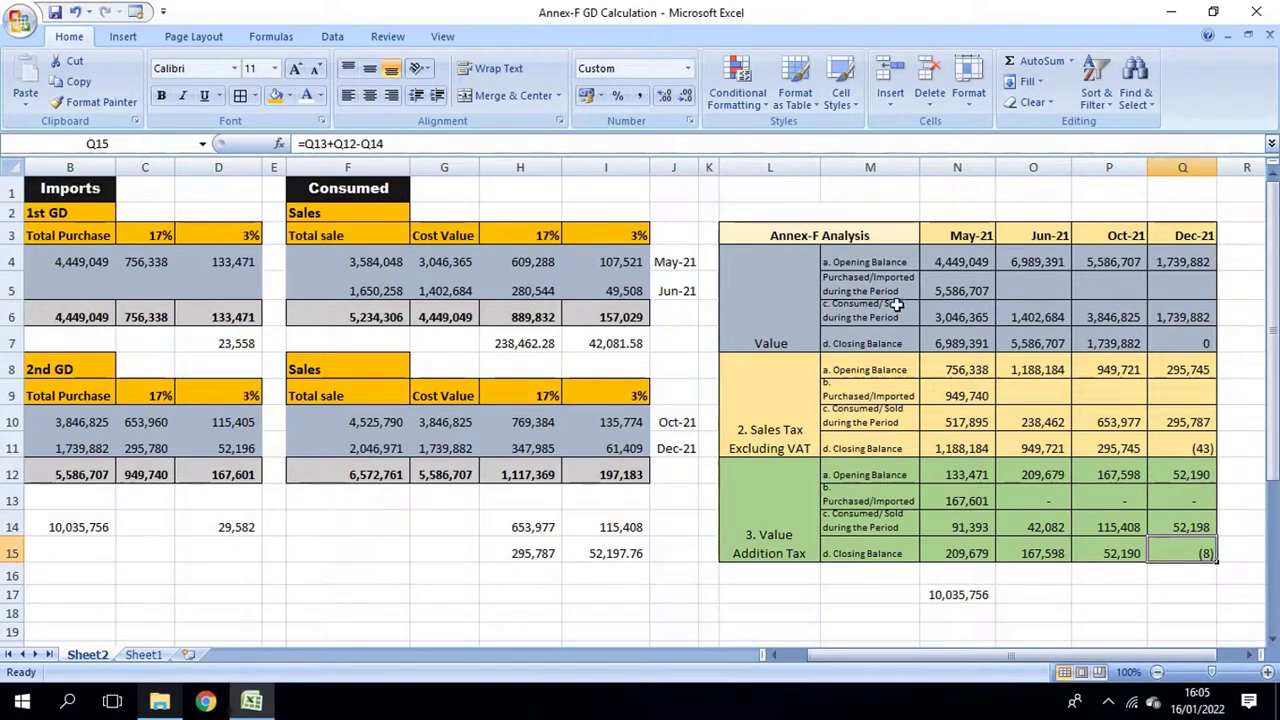
drag(786, 213, 1188, 528)
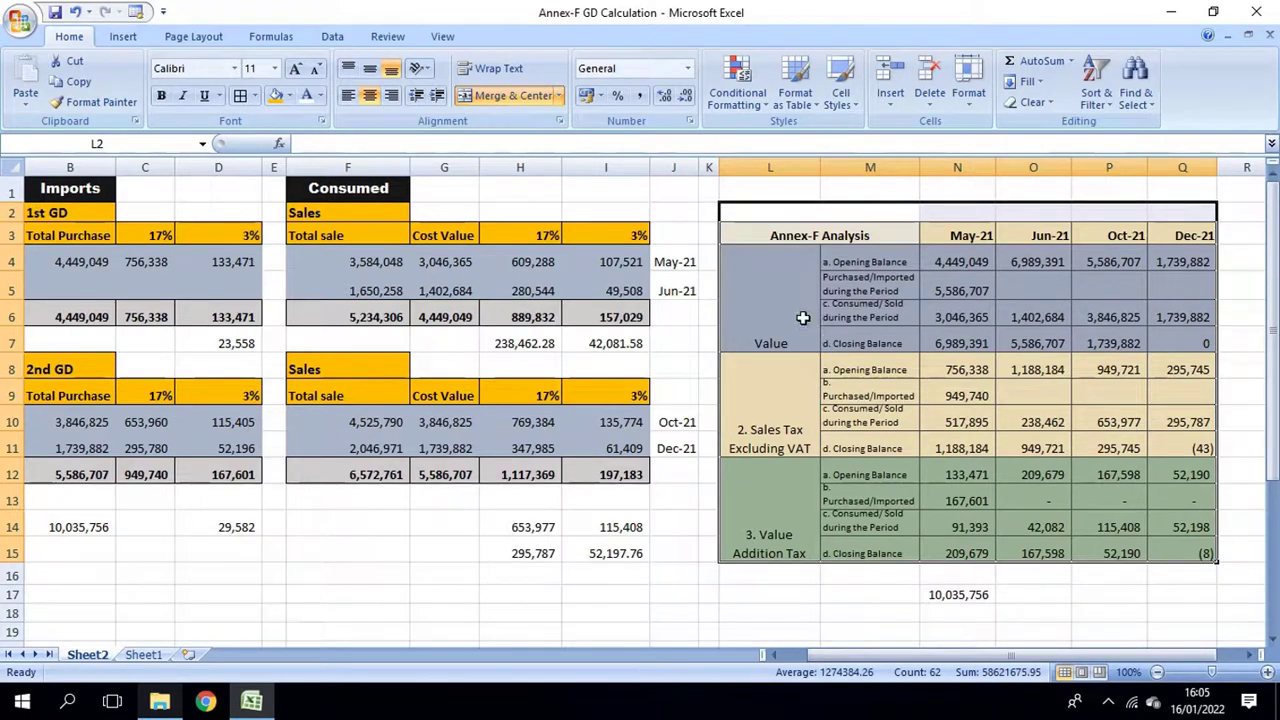
click(790, 310)
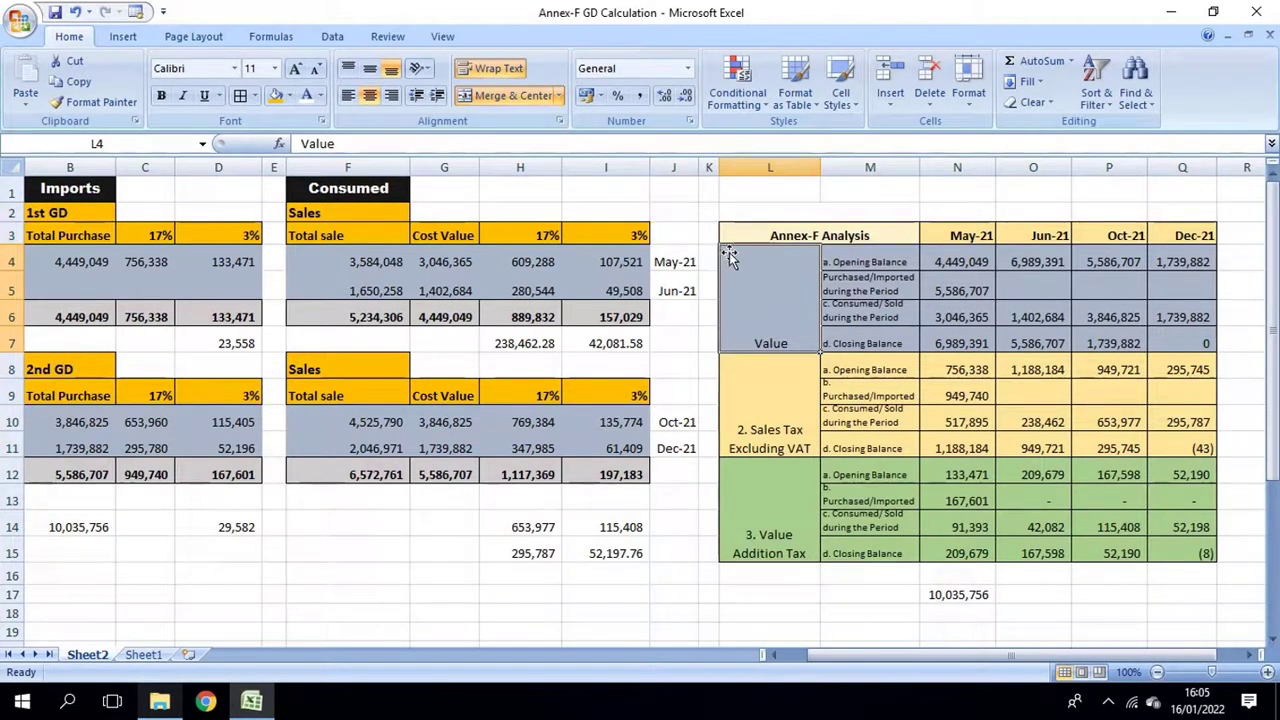